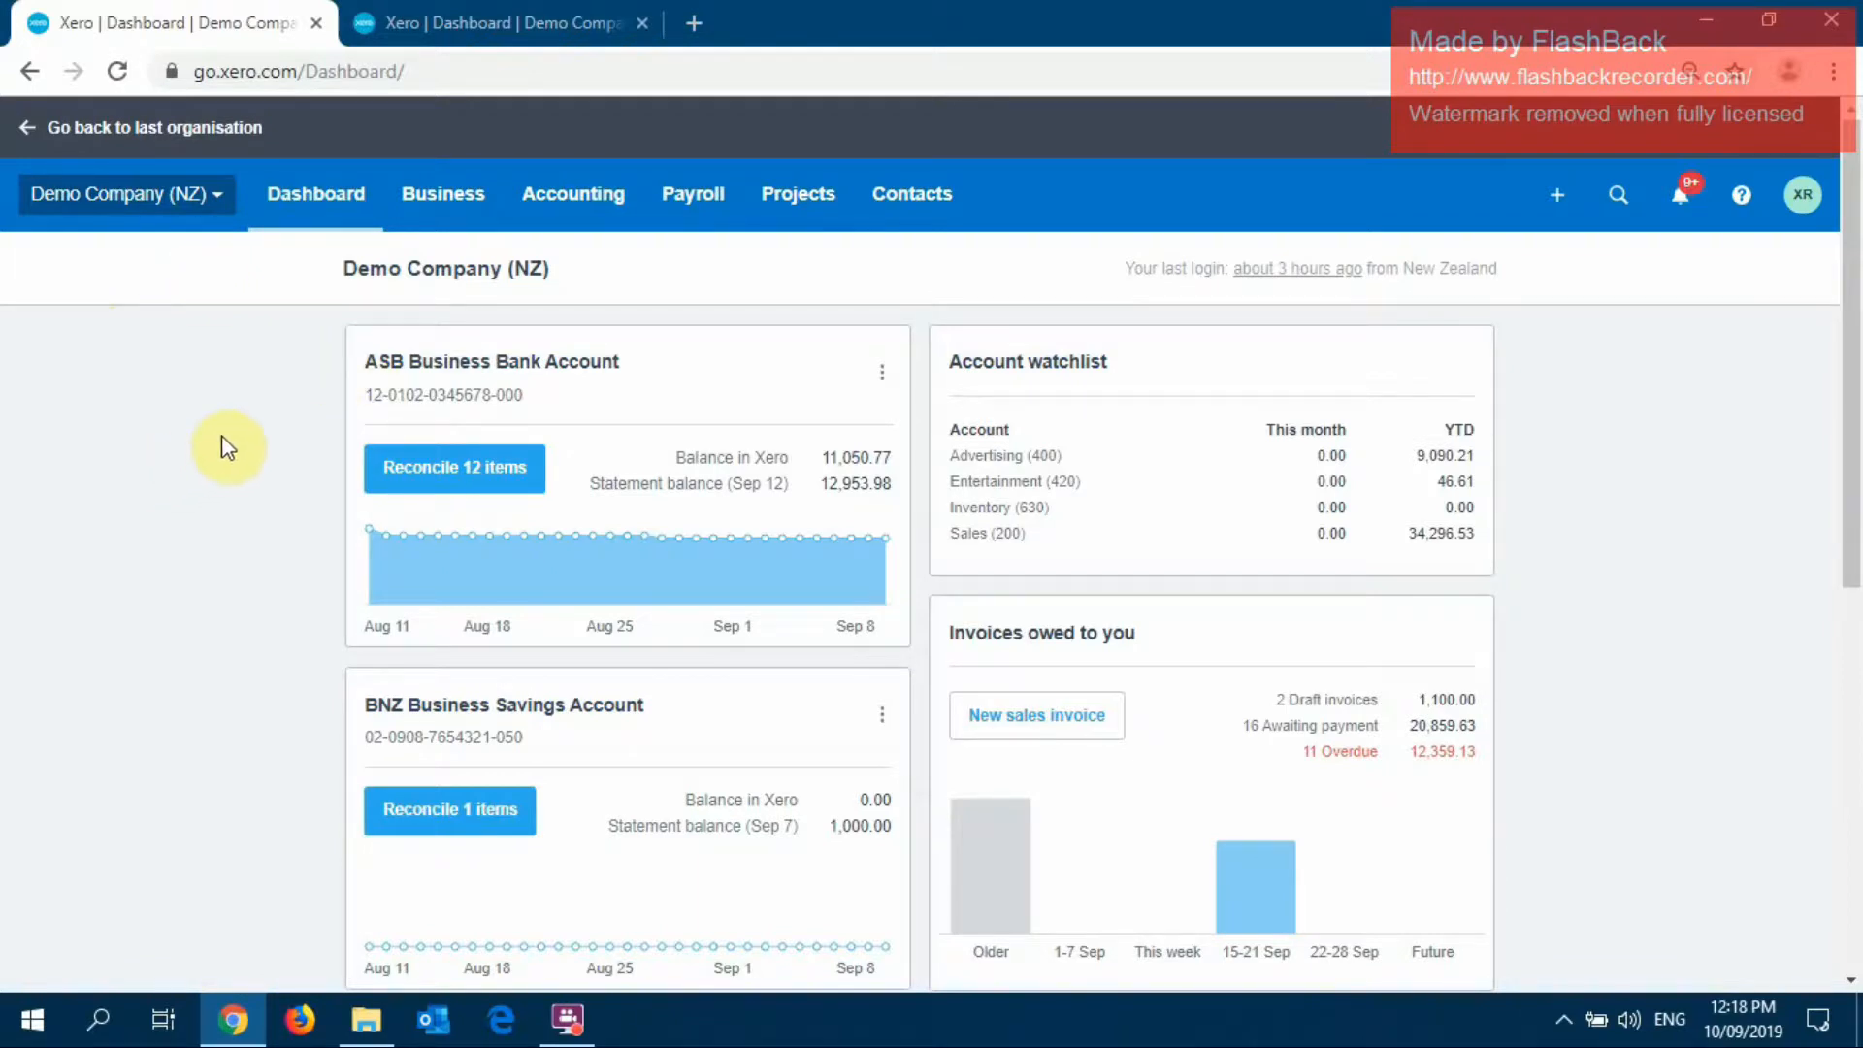
Open the ASB Business Bank Account's transactions, switch to its reconciliation list and review the bank statement lines
scroll(262, 335, down, 1)
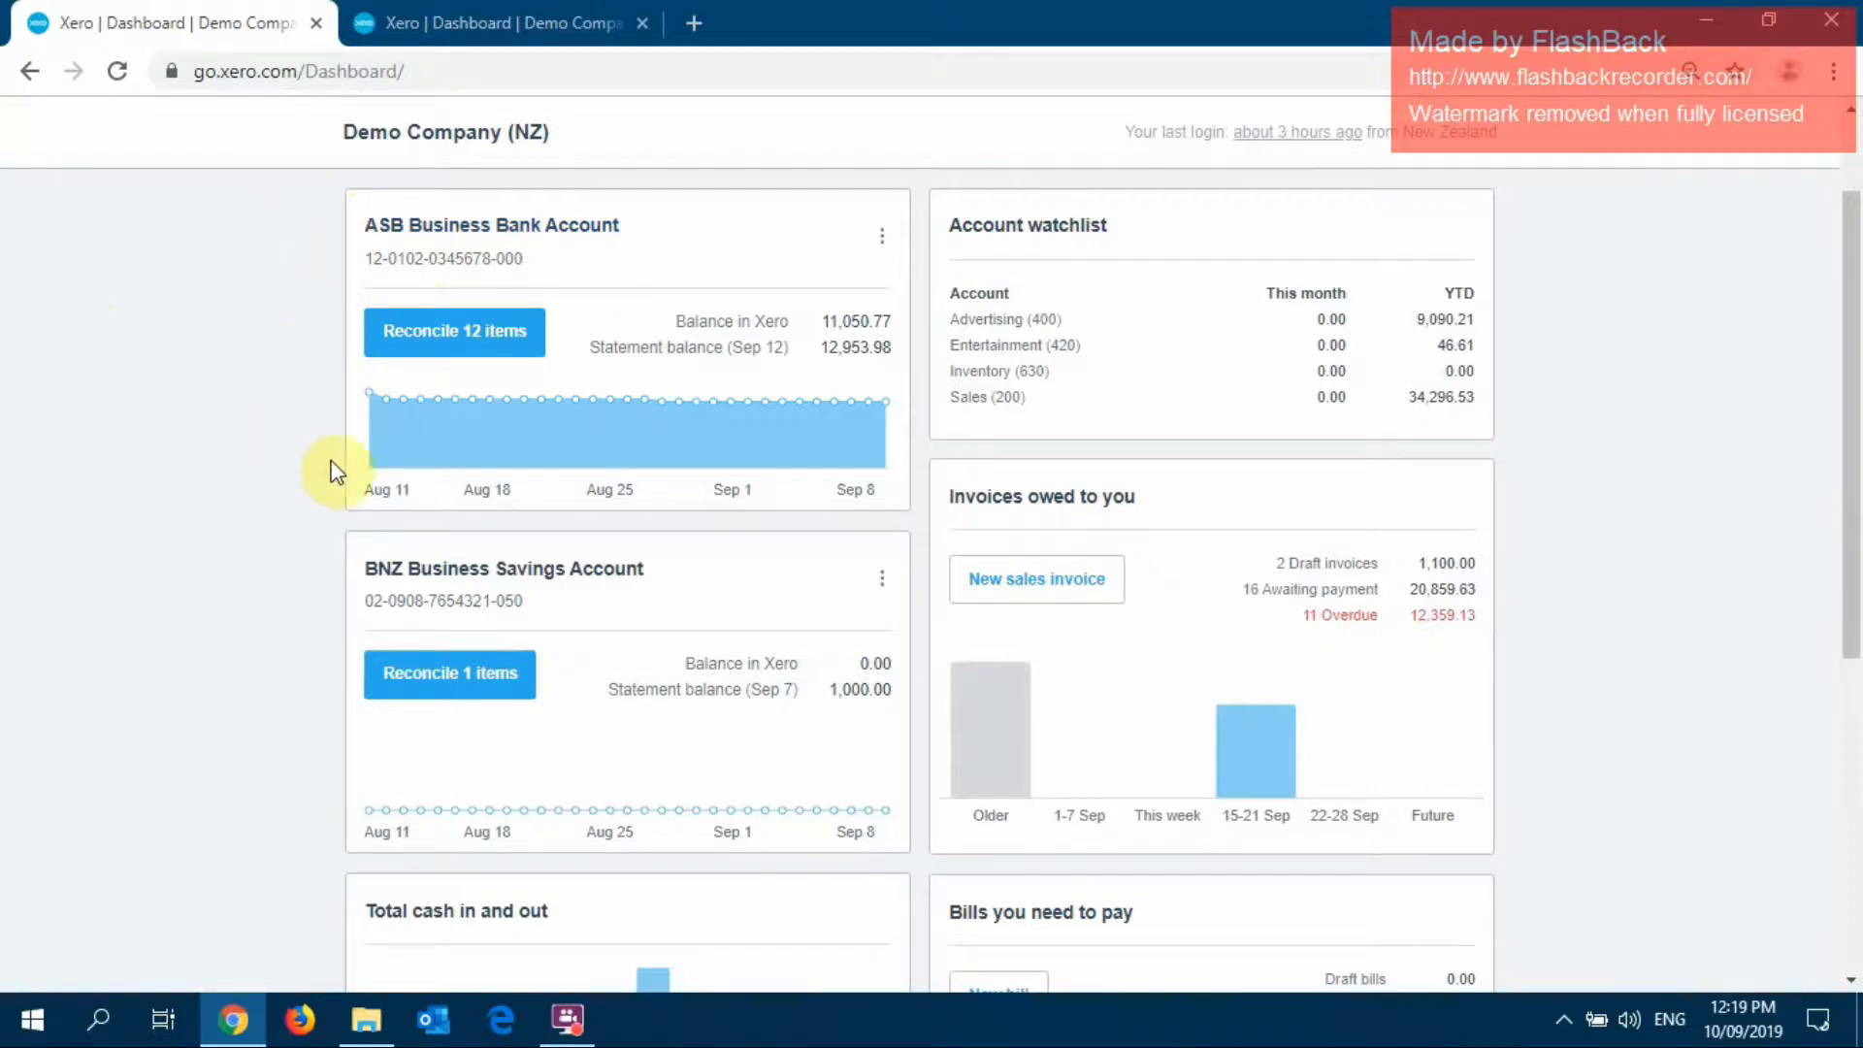
click(474, 226)
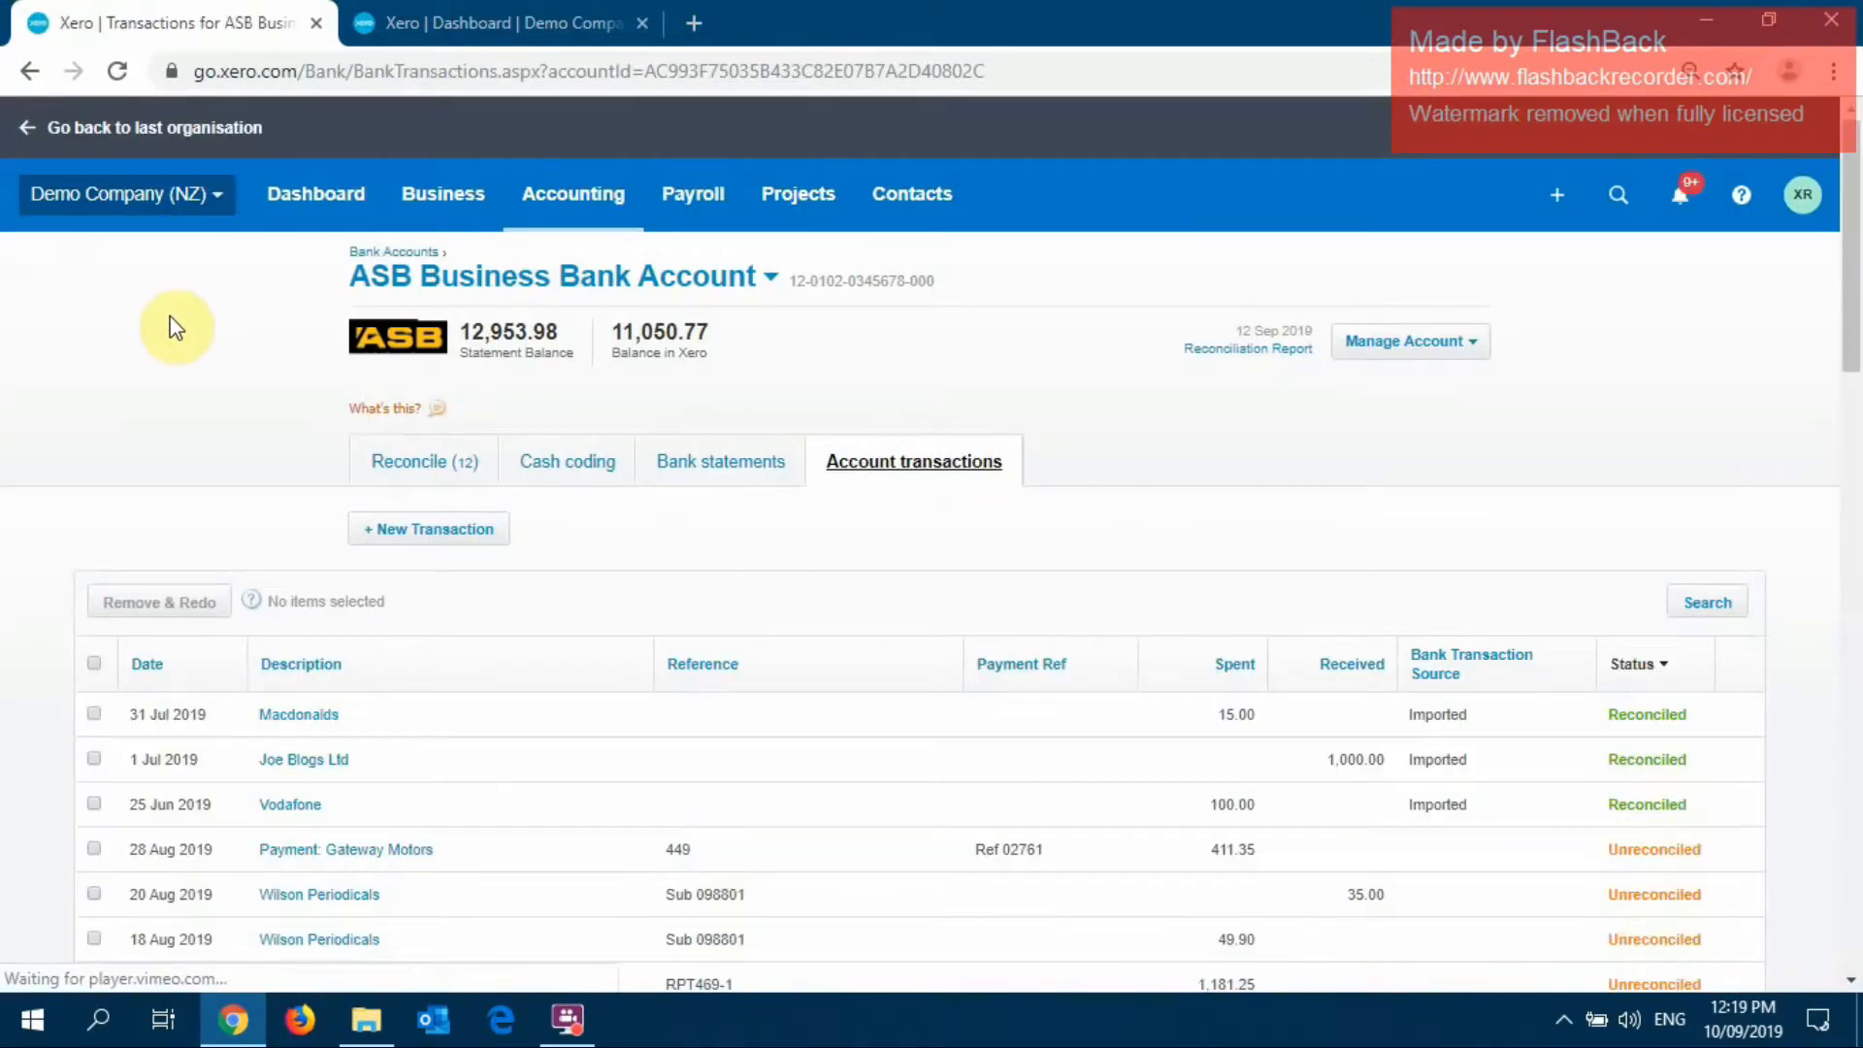
click(419, 464)
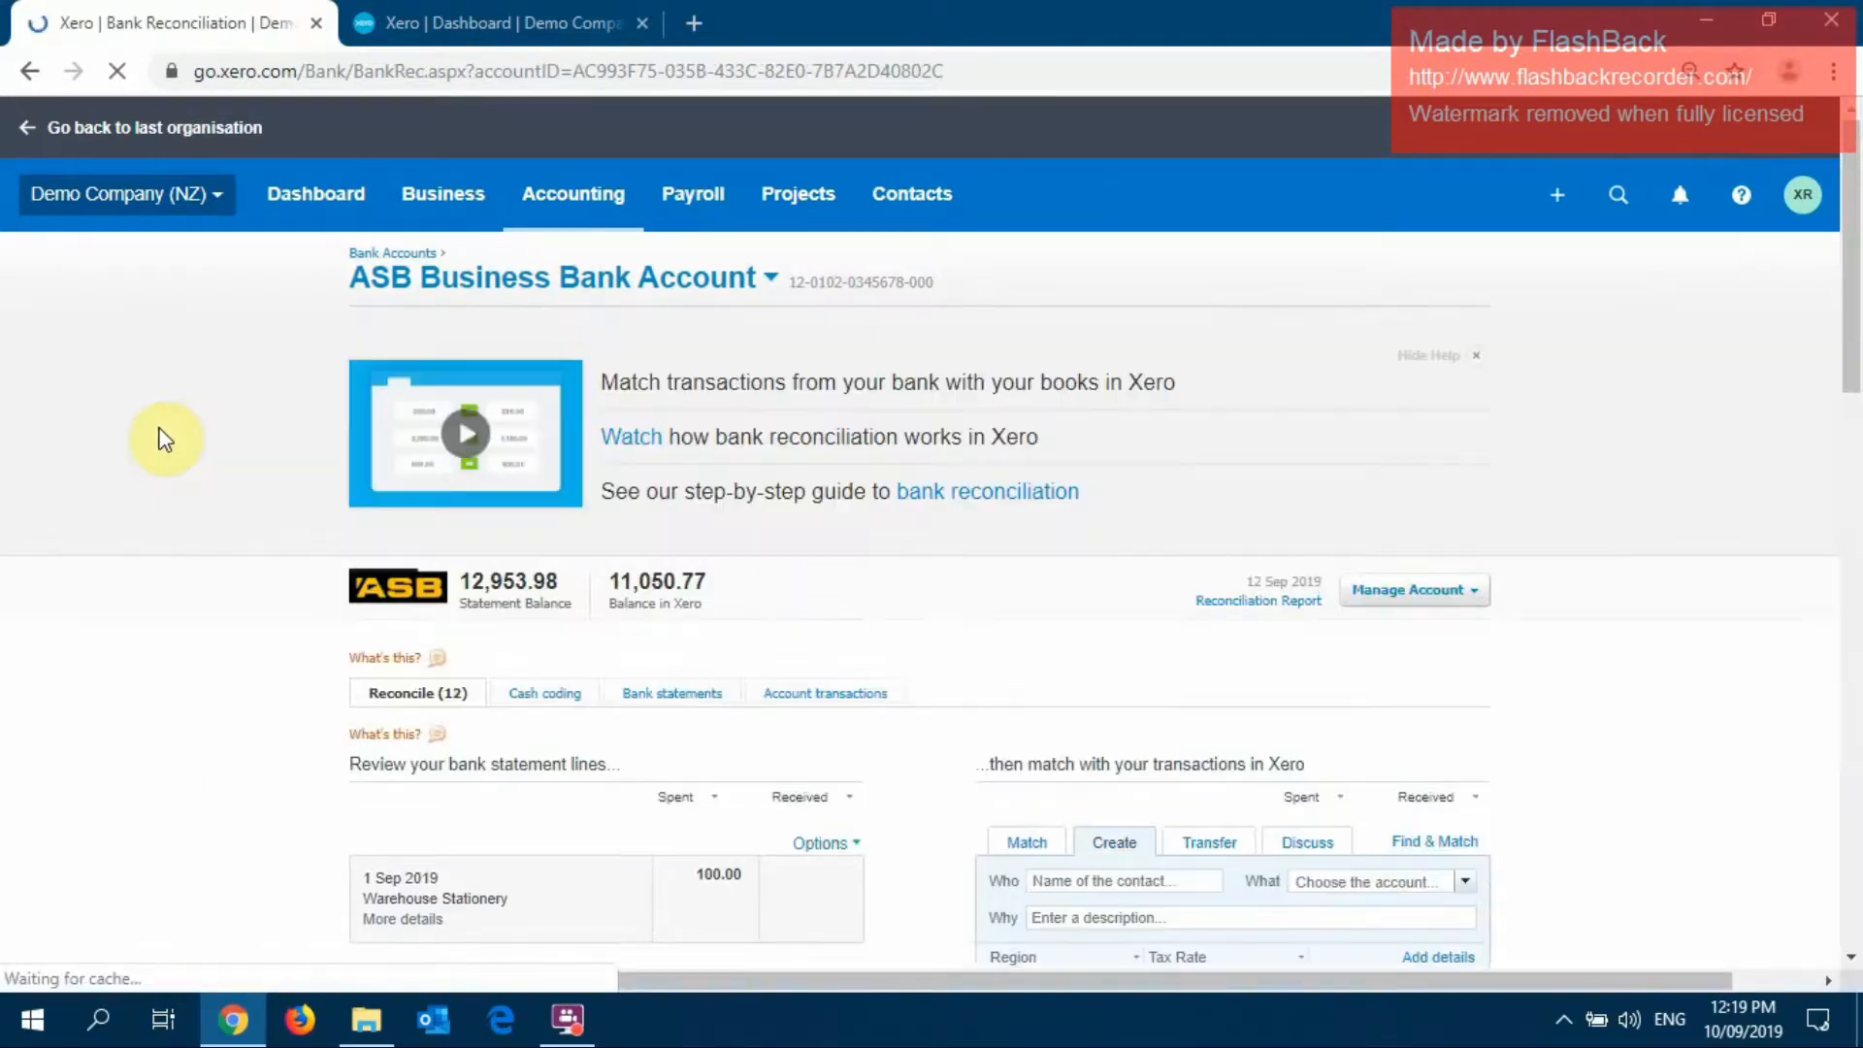
scroll(173, 378, down, 1)
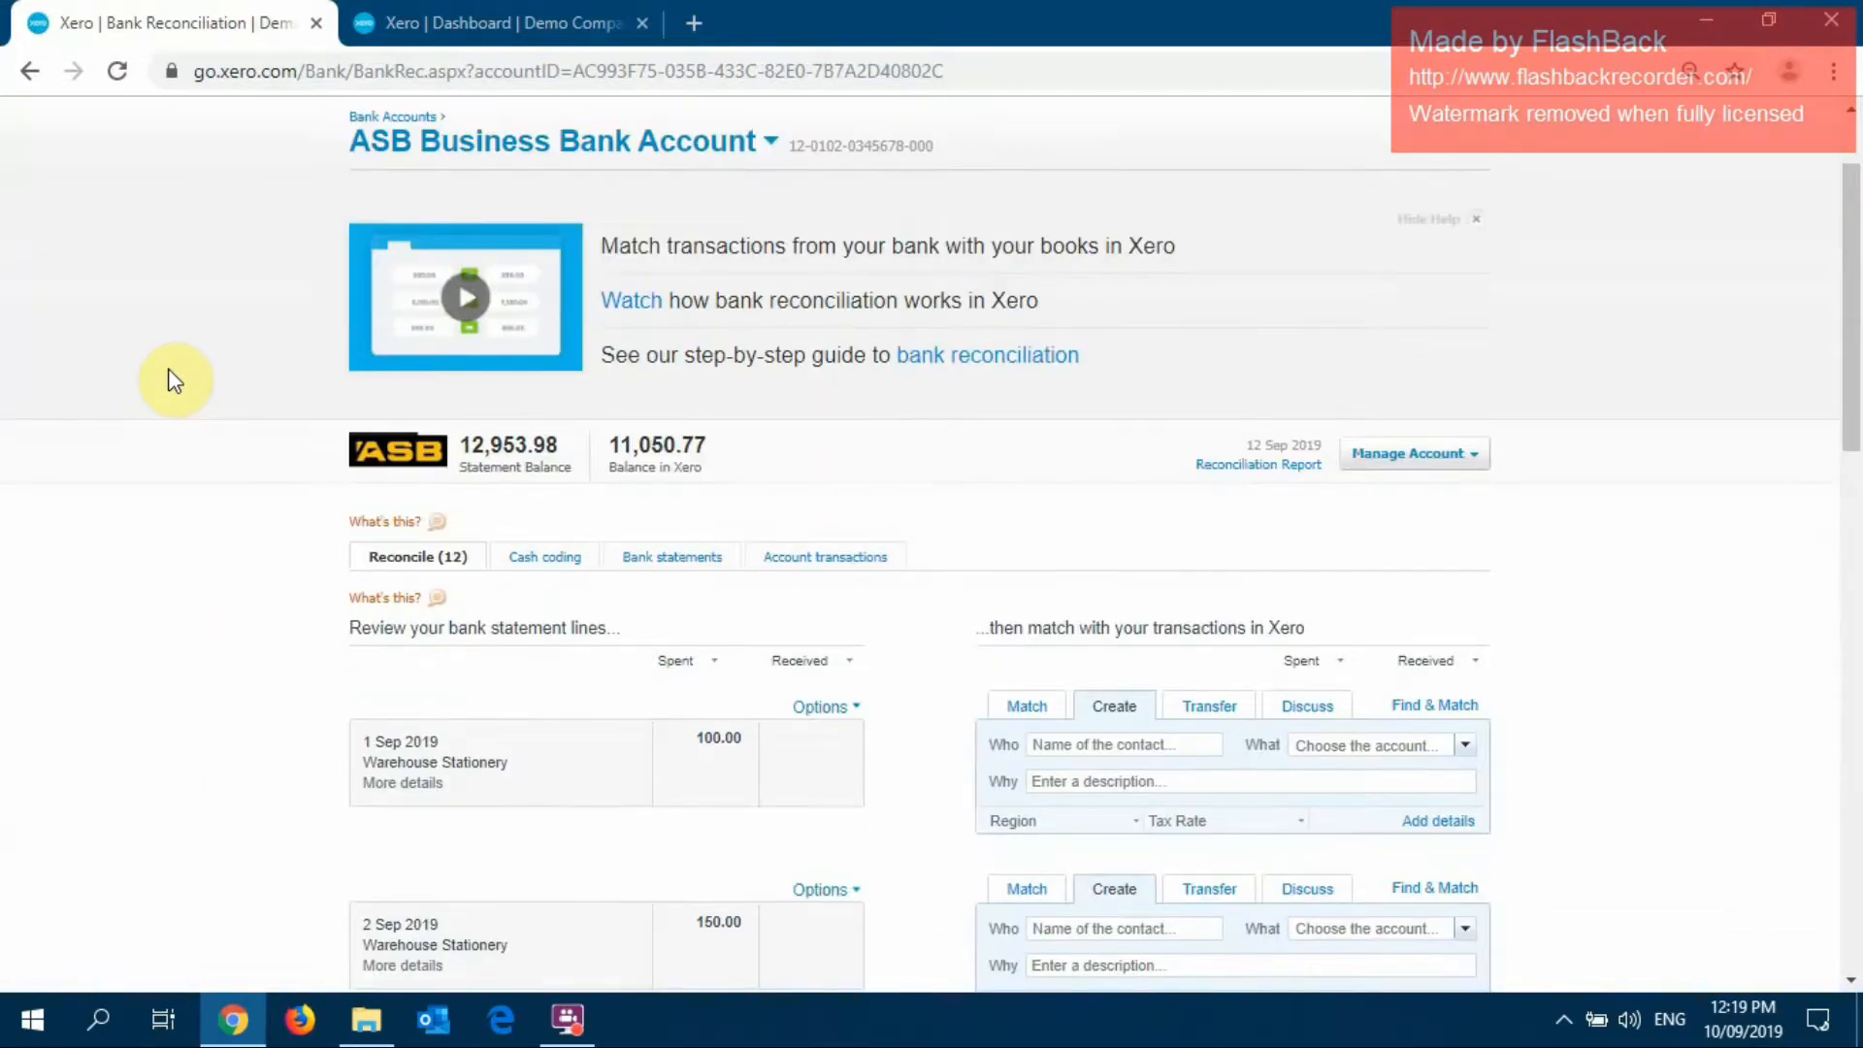
scroll(163, 335, up, 1)
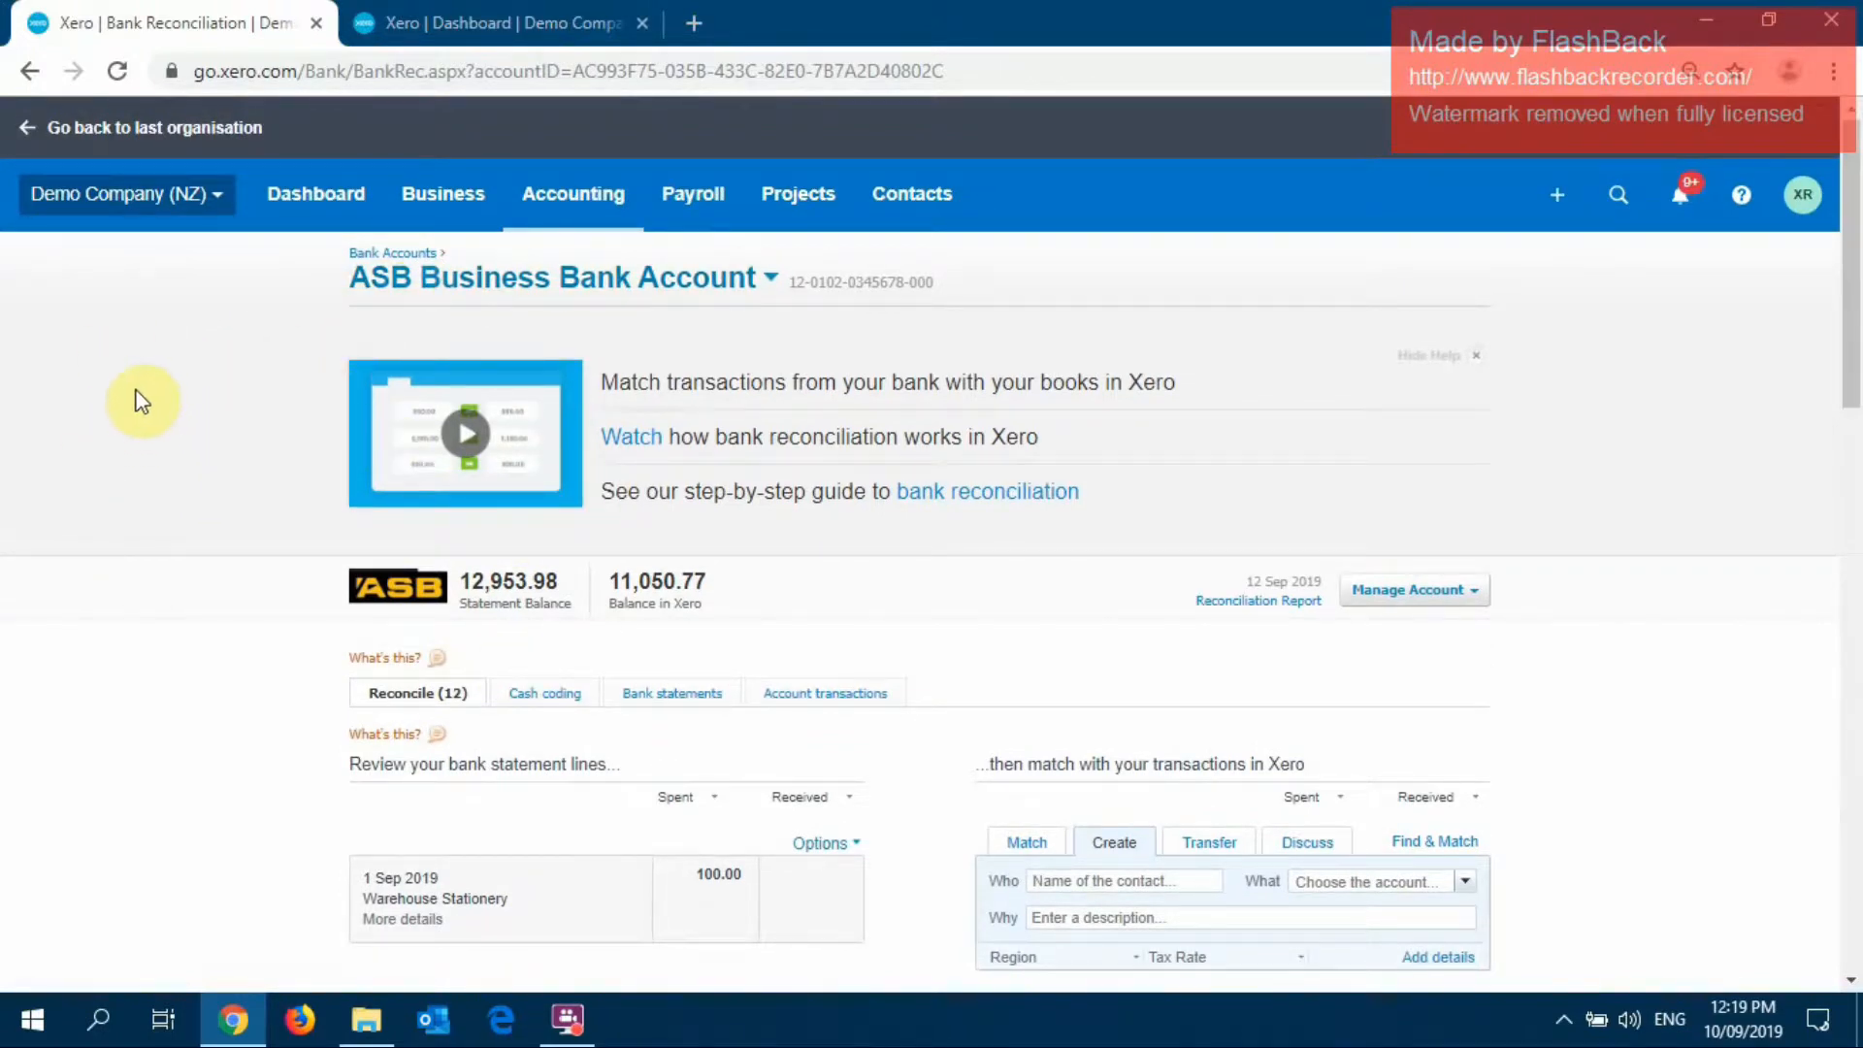
scroll(146, 388, down, 4)
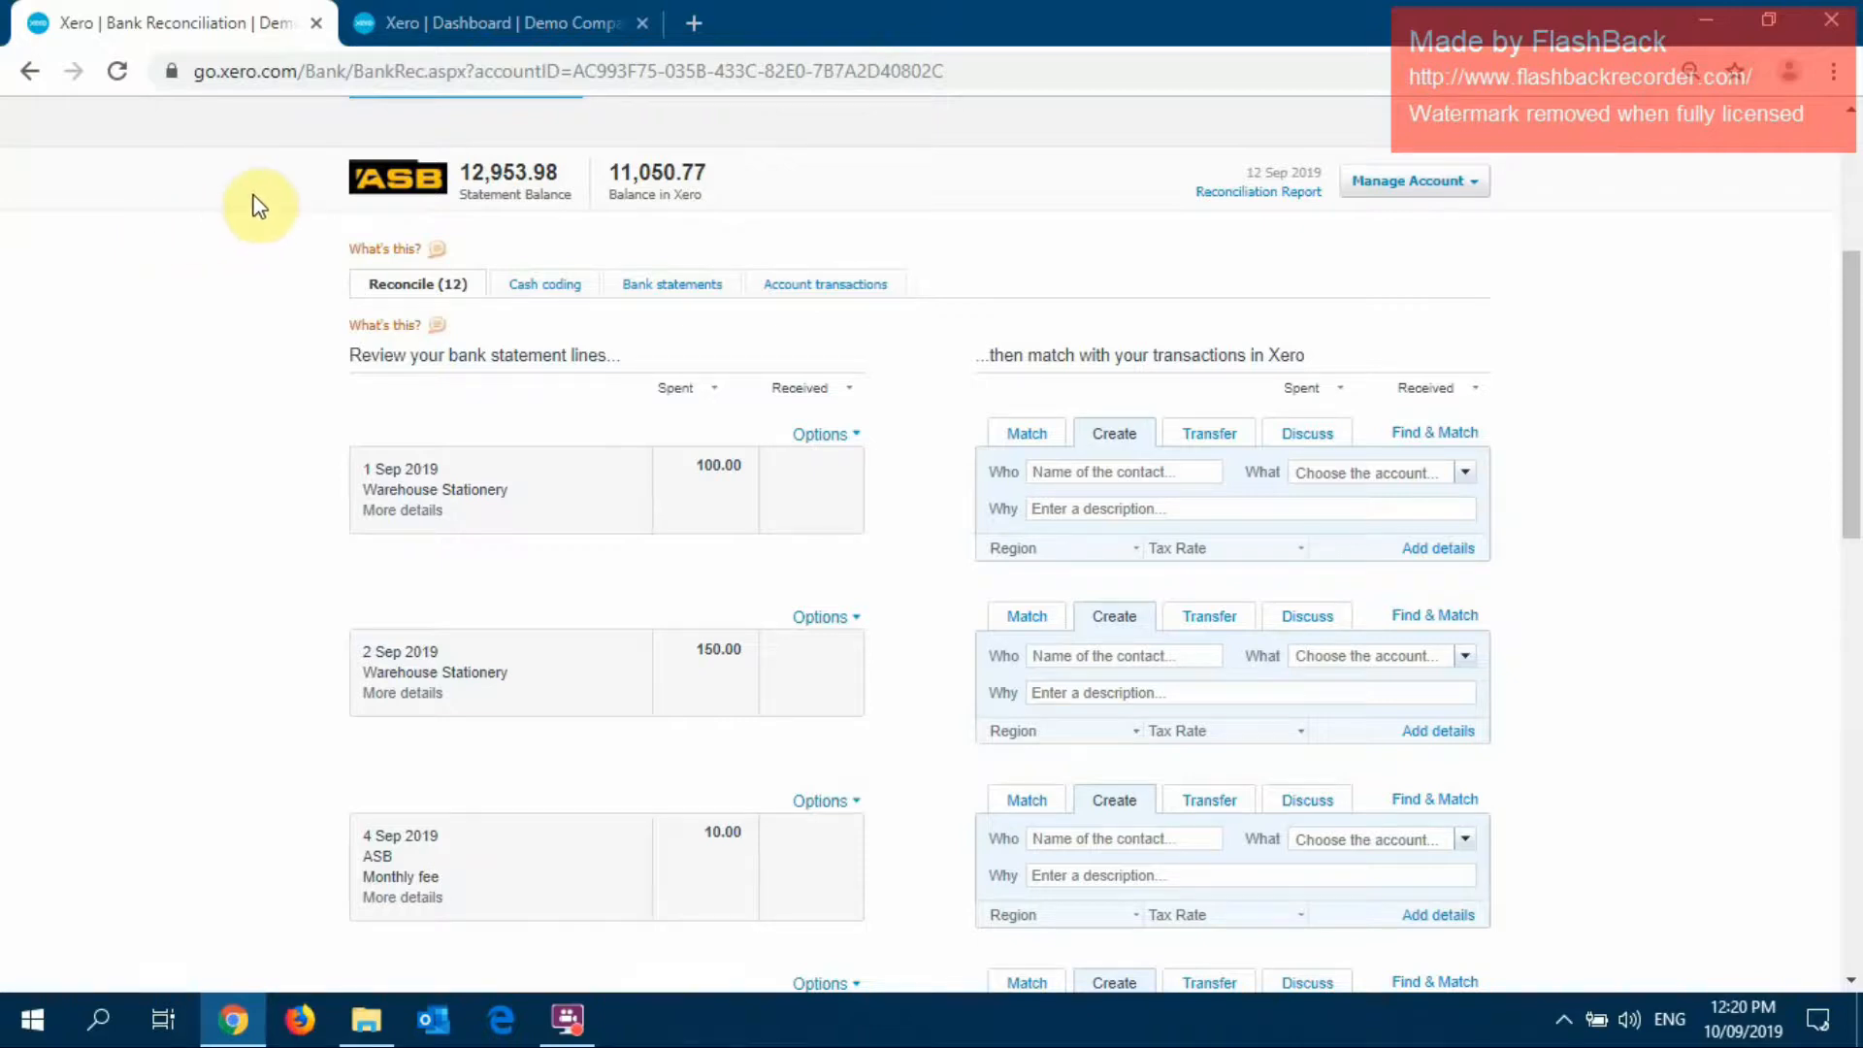
click(167, 171)
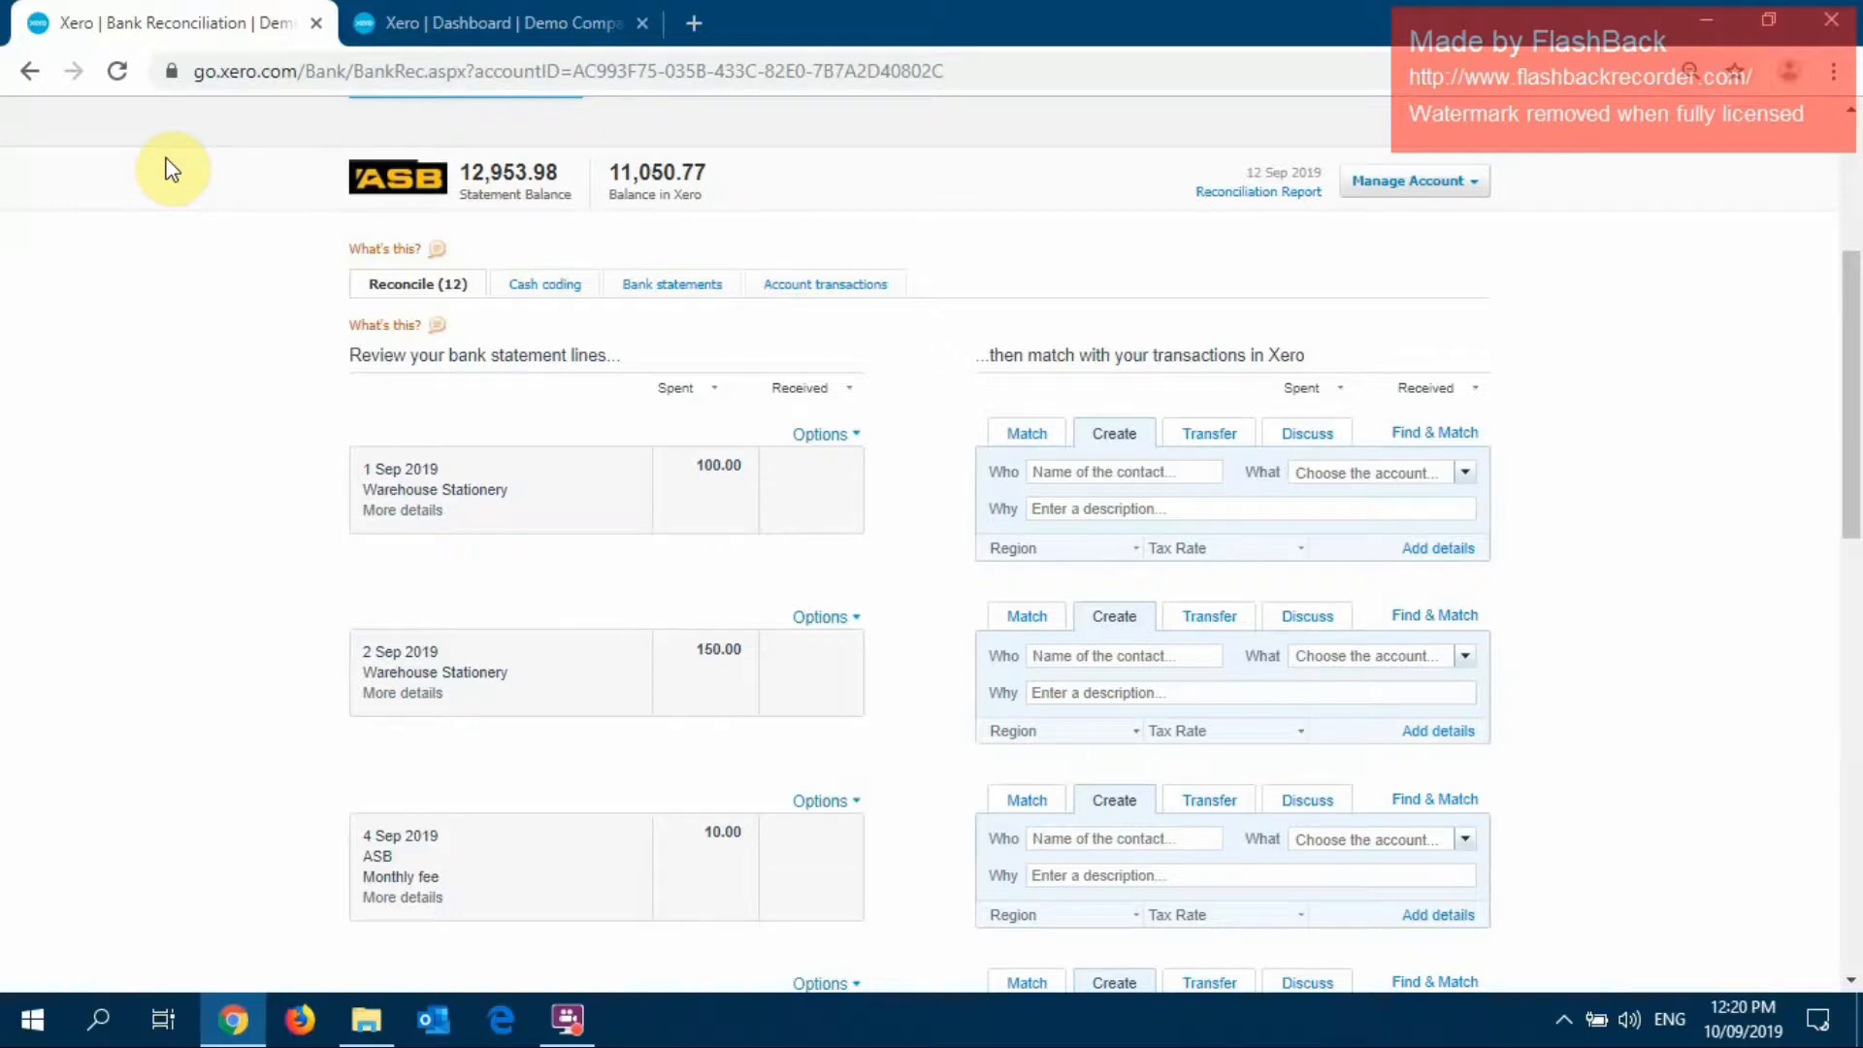
scroll(514, 150, up, 4)
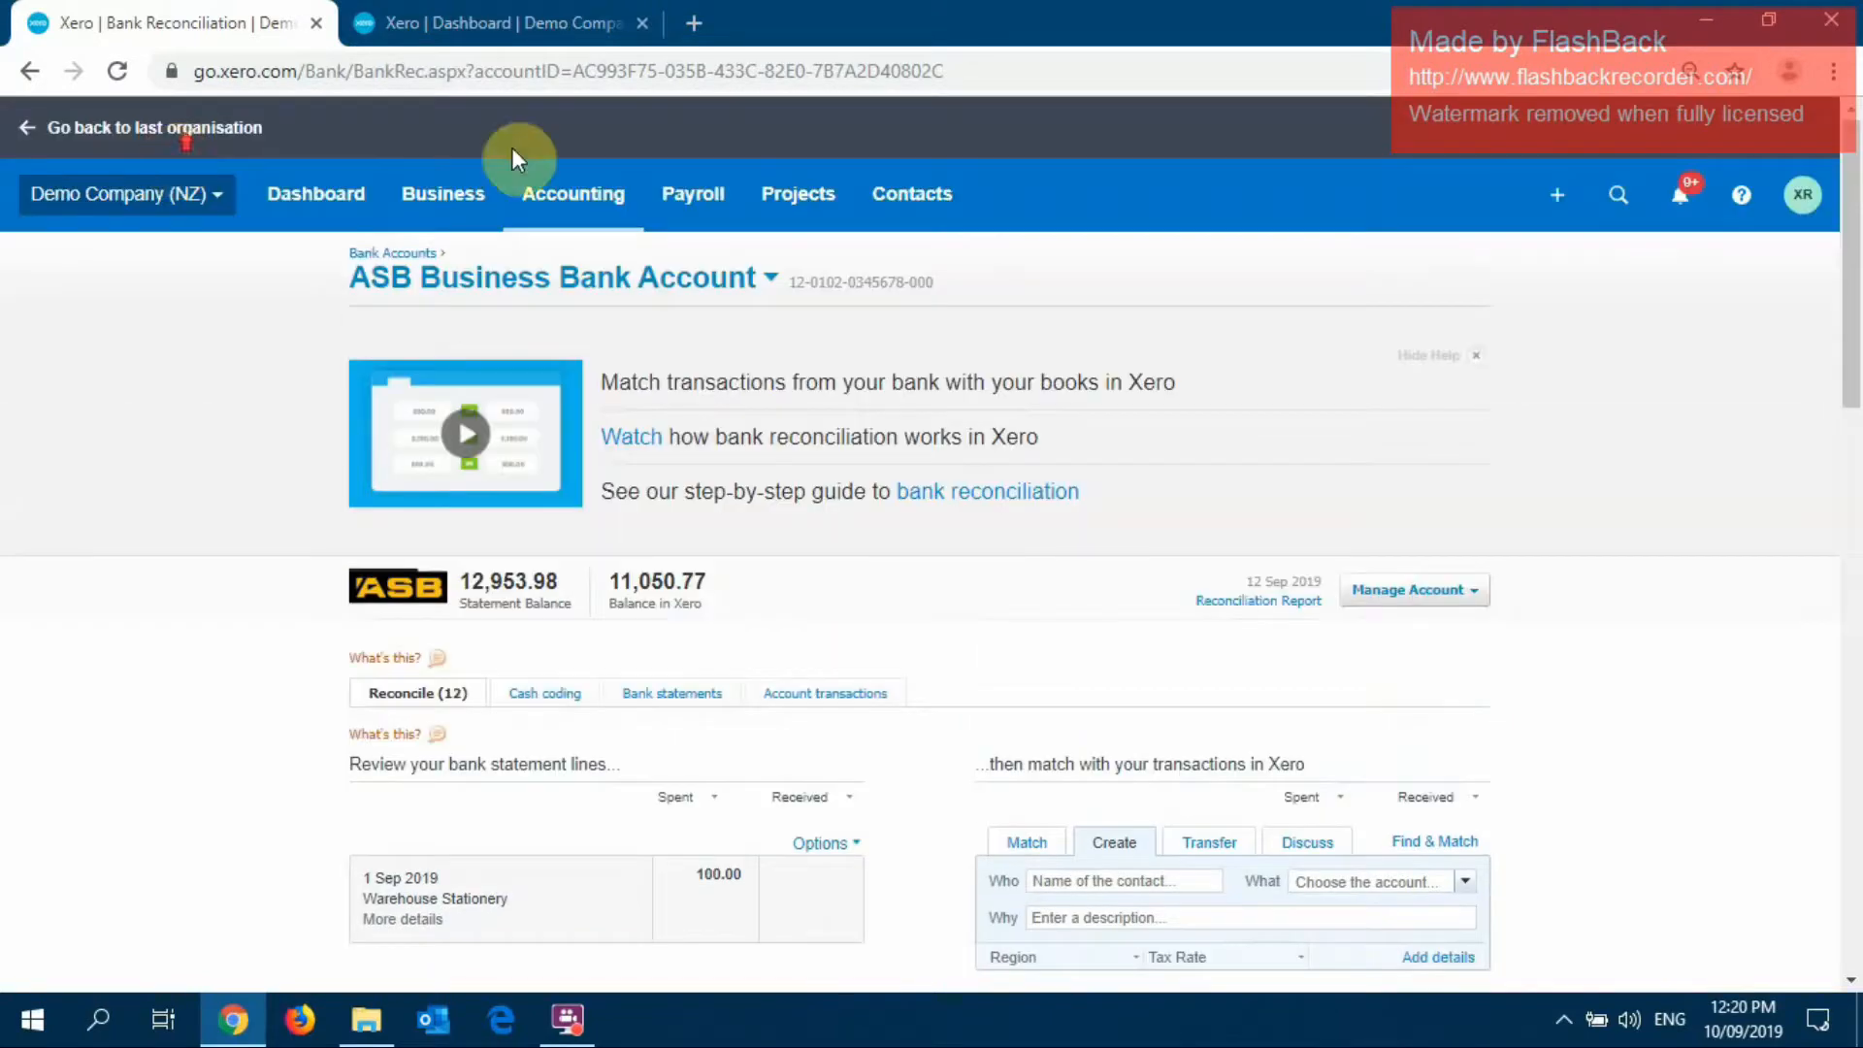
Return to the dashboard and open the items to reconcile for the ASB Business Bank Account
click(333, 199)
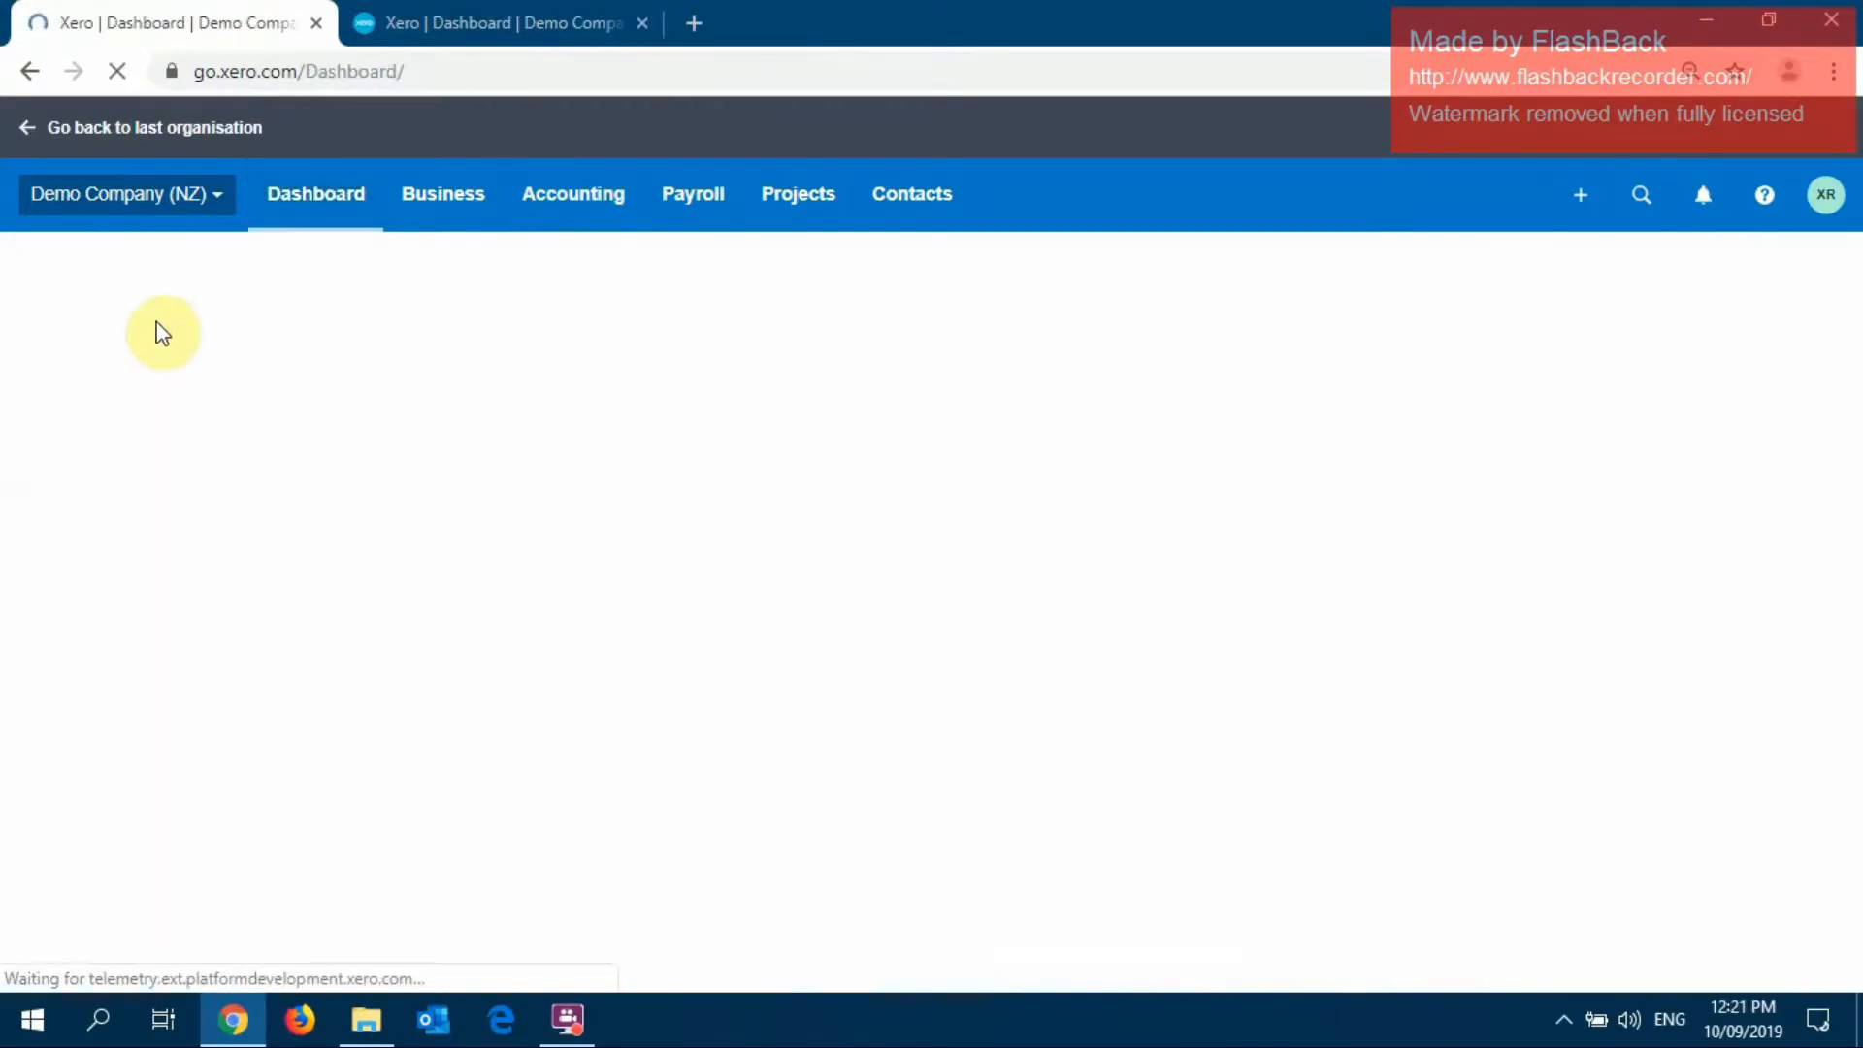
scroll(163, 320, down, 1)
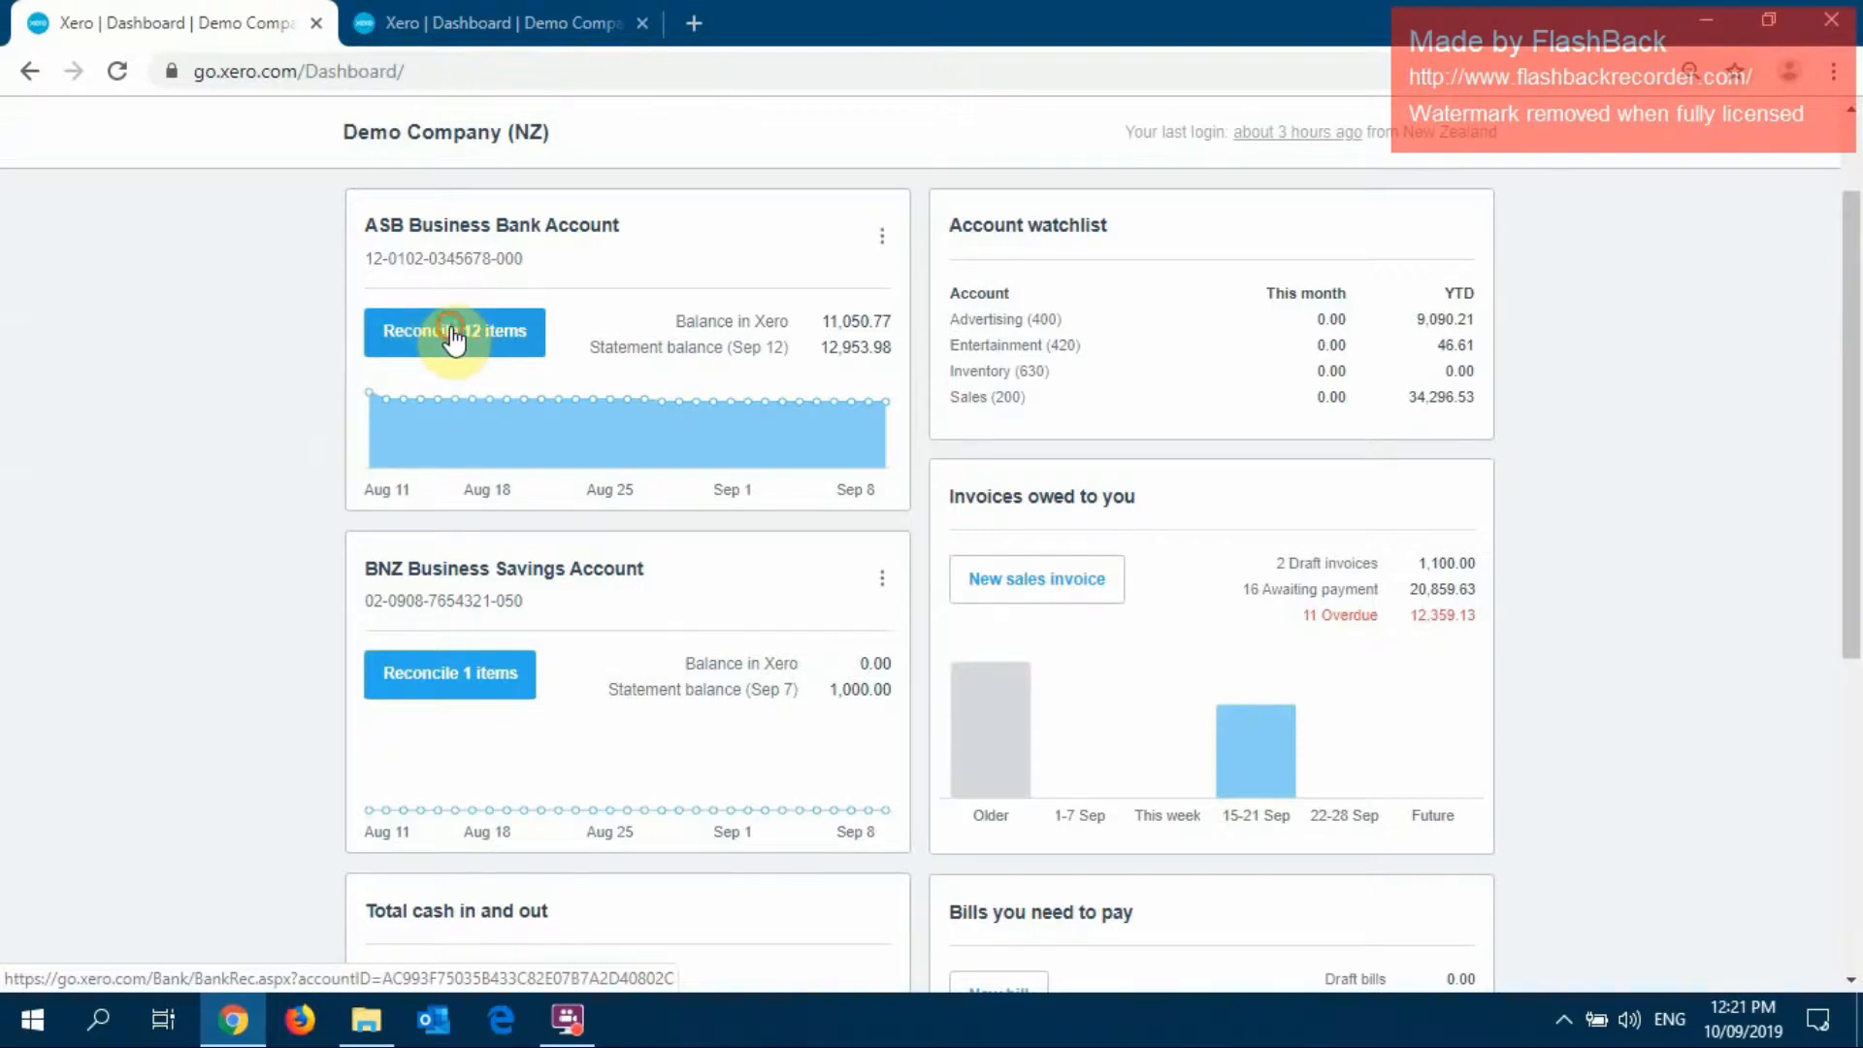
click(452, 335)
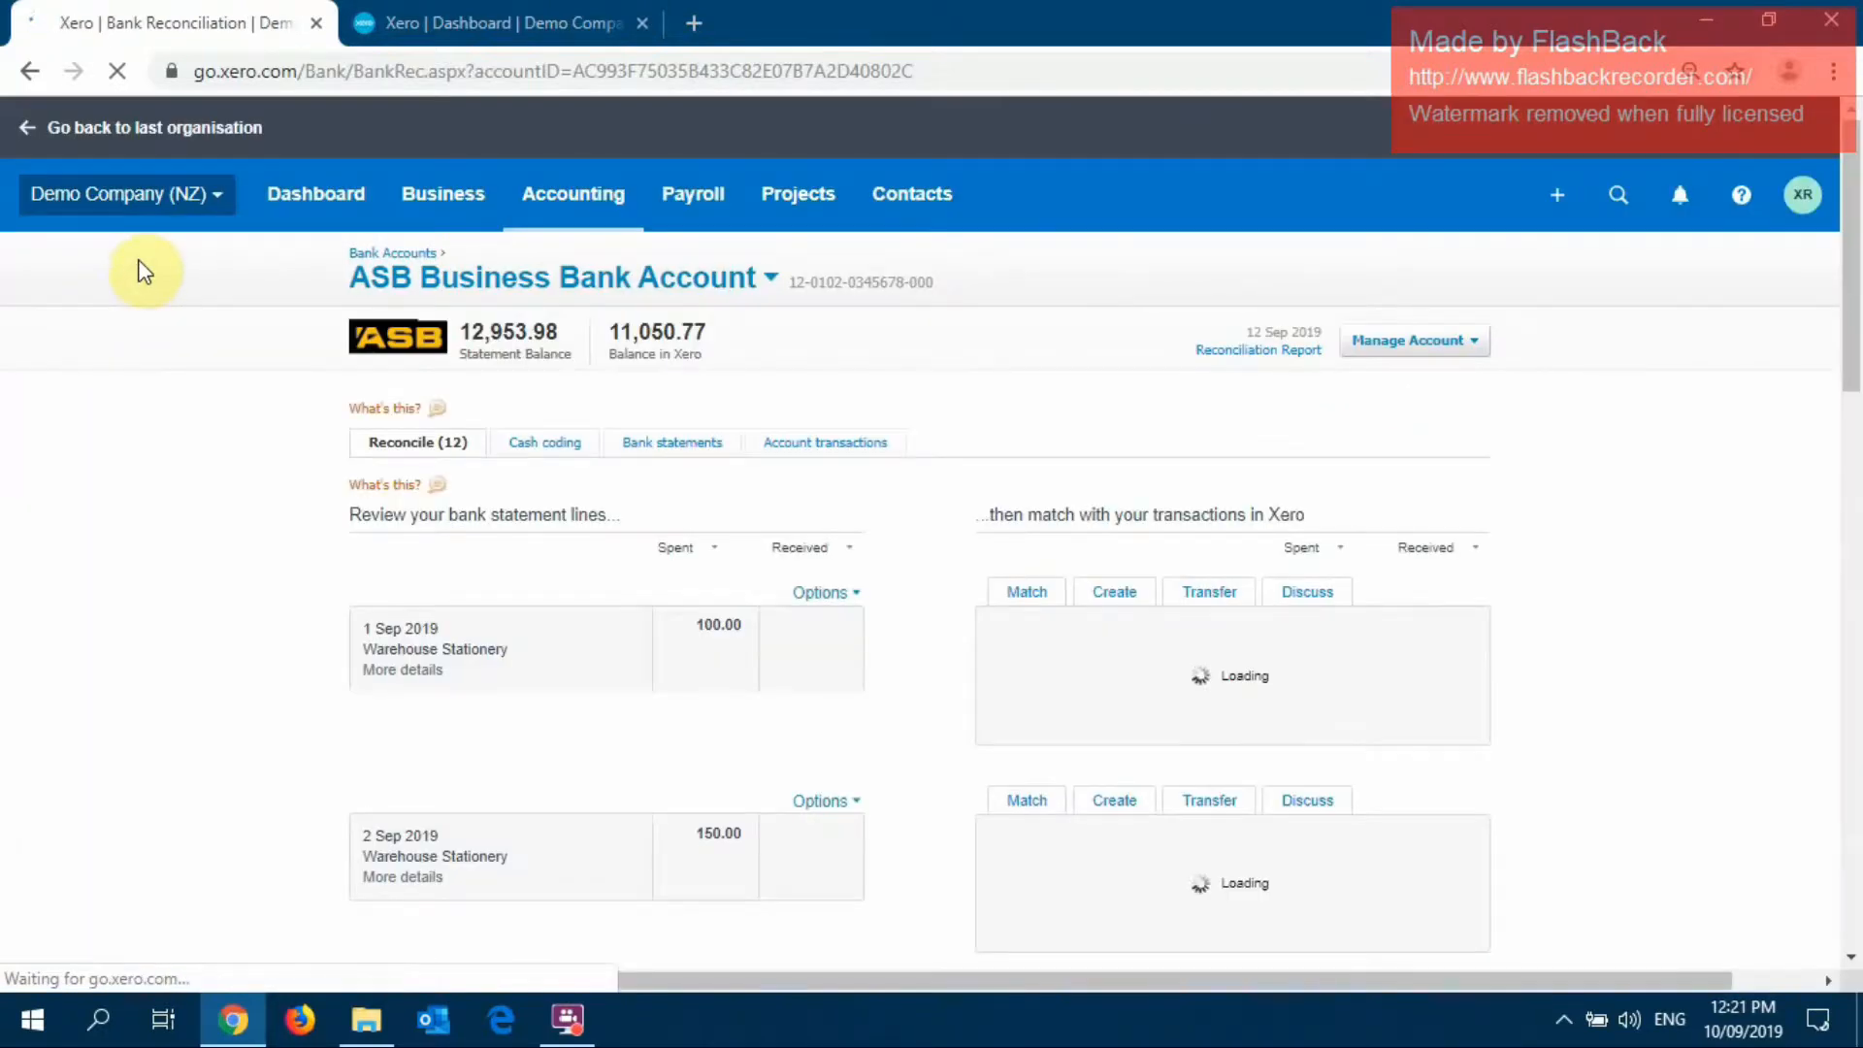
scroll(141, 253, down, 1)
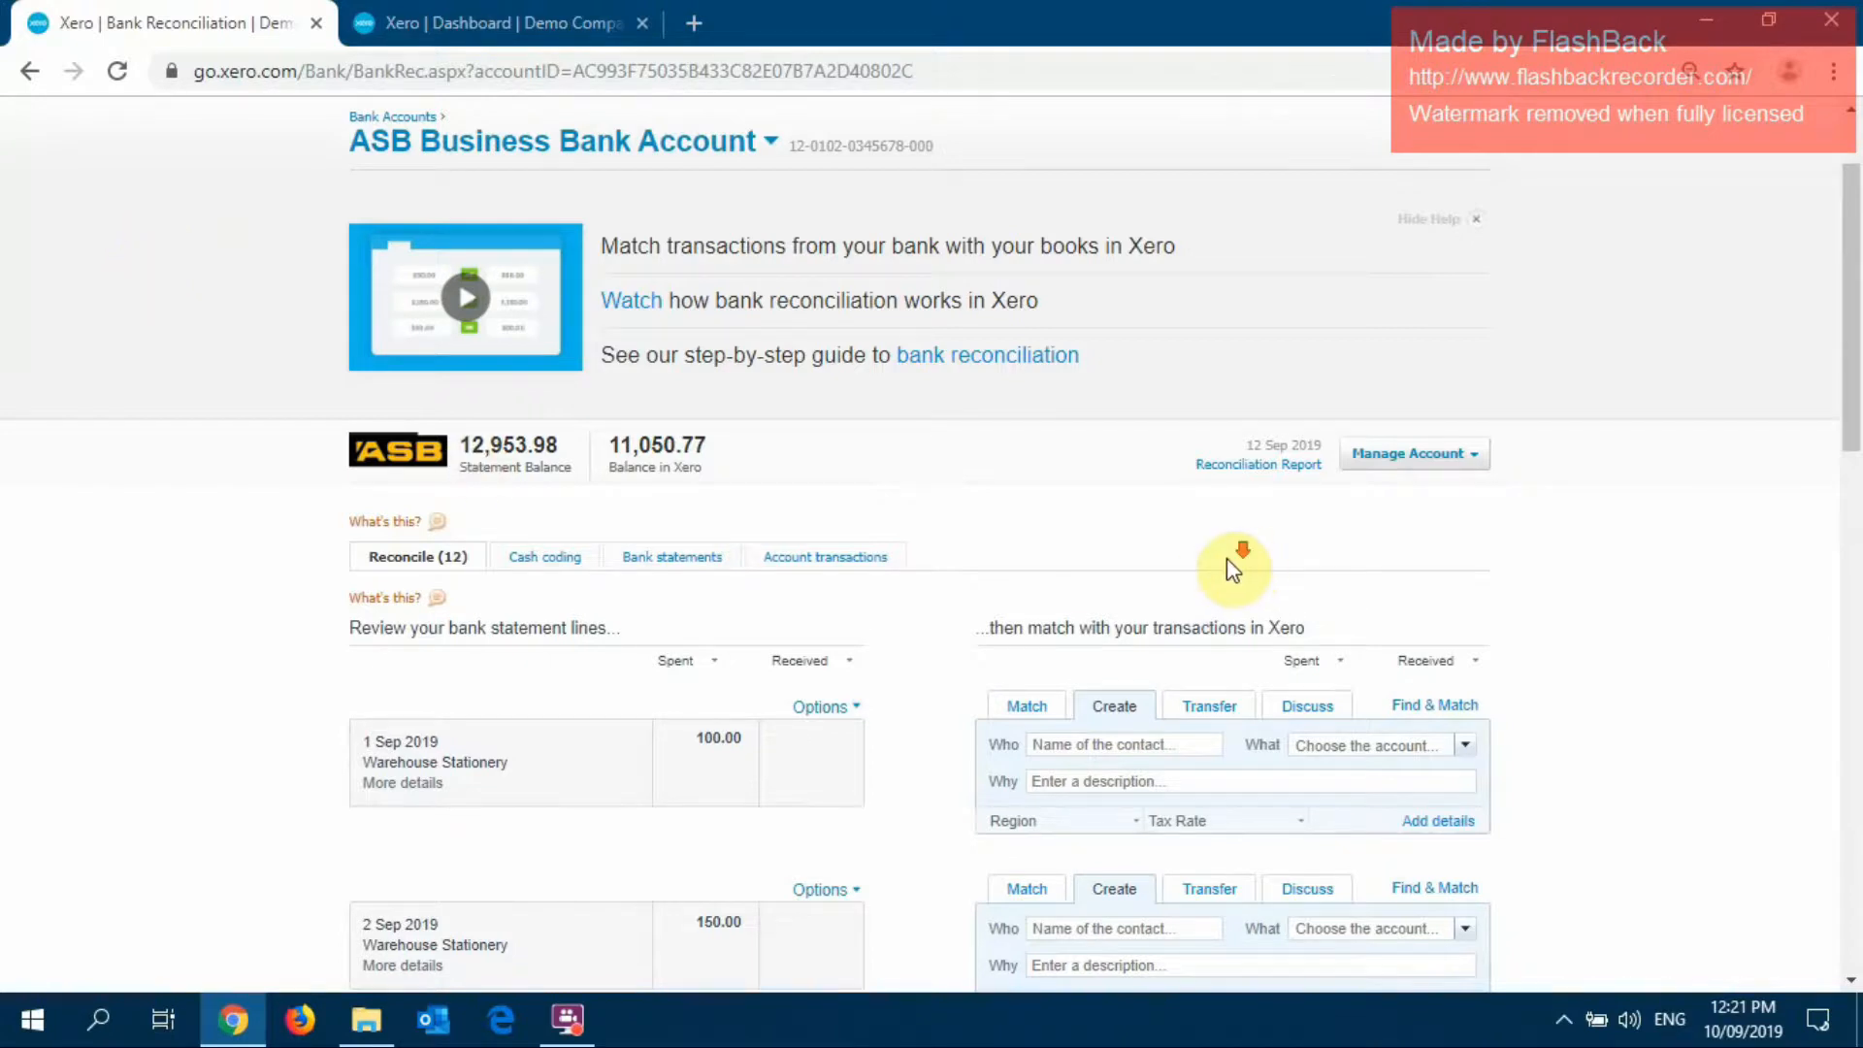
scroll(1232, 568, down, 1)
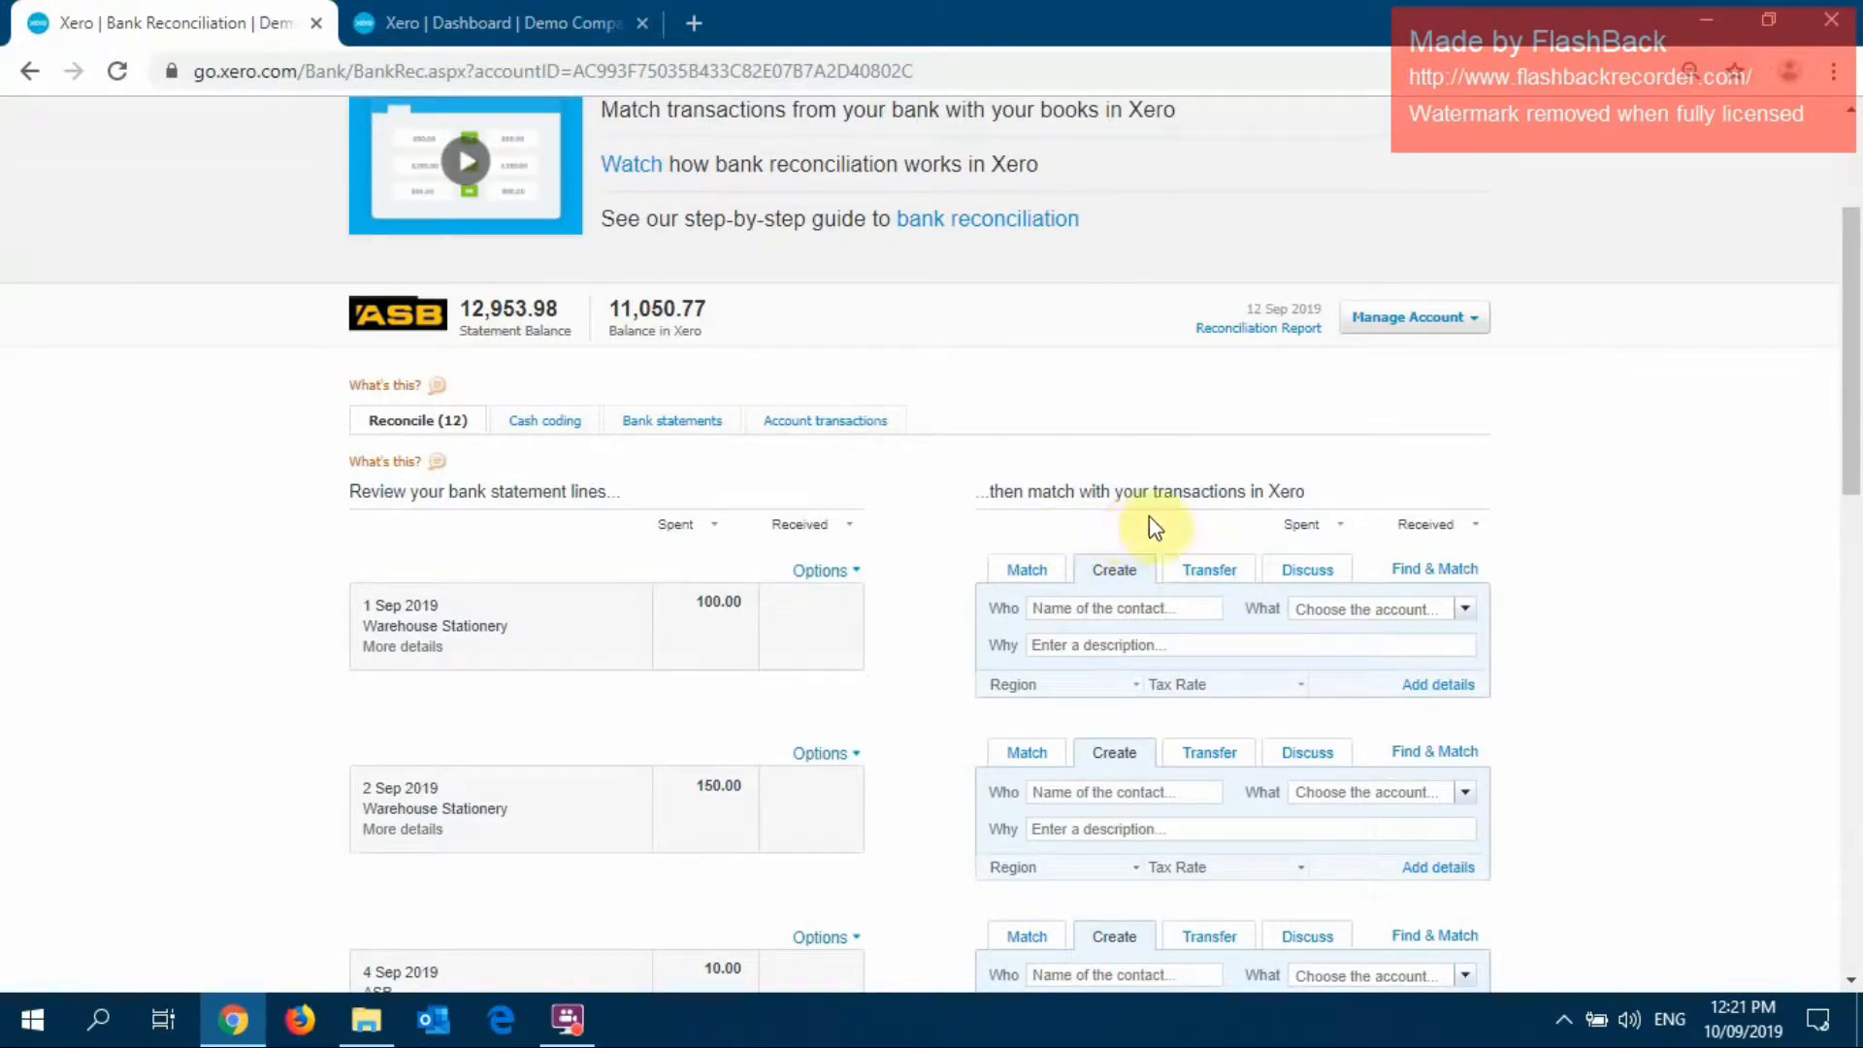
scroll(1169, 448, down, 1)
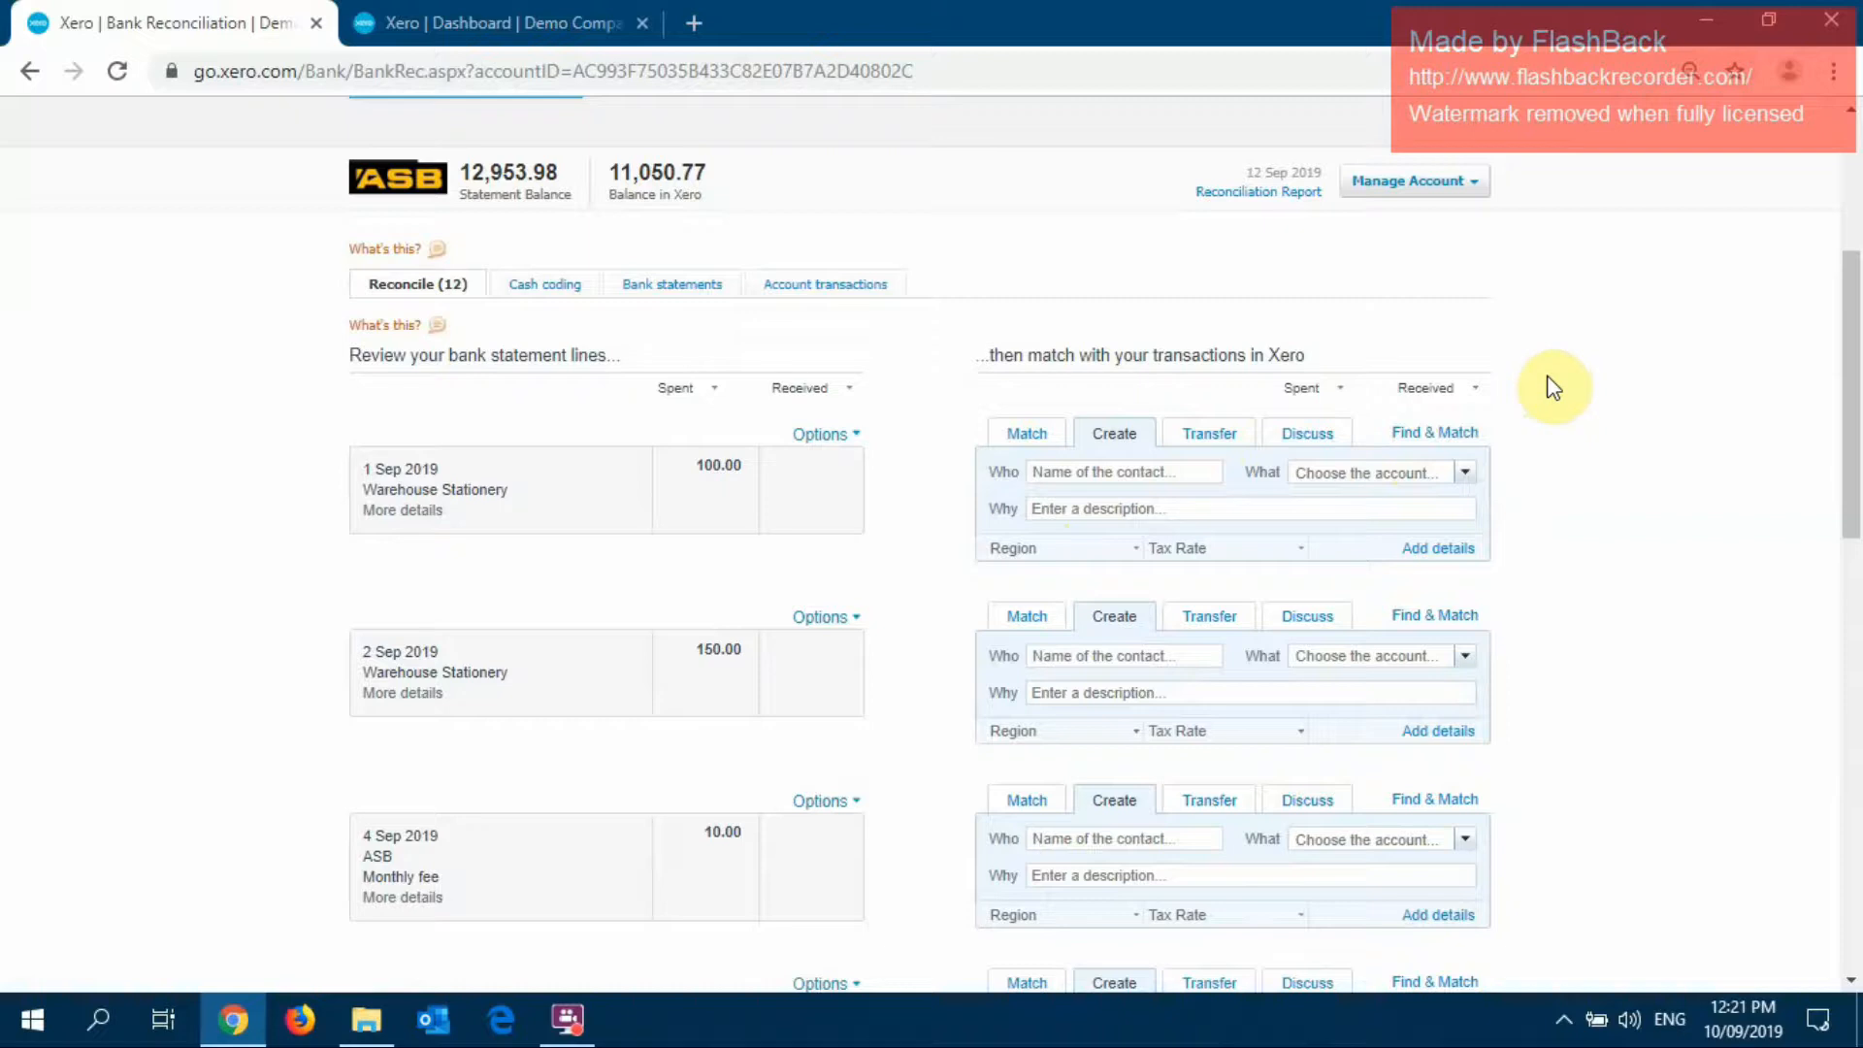
For the 1 Sep 2019 statement line, choose the contact Warehouse Stationery and the account 461 - Printing & Stationery
scroll(1552, 388, down, 1)
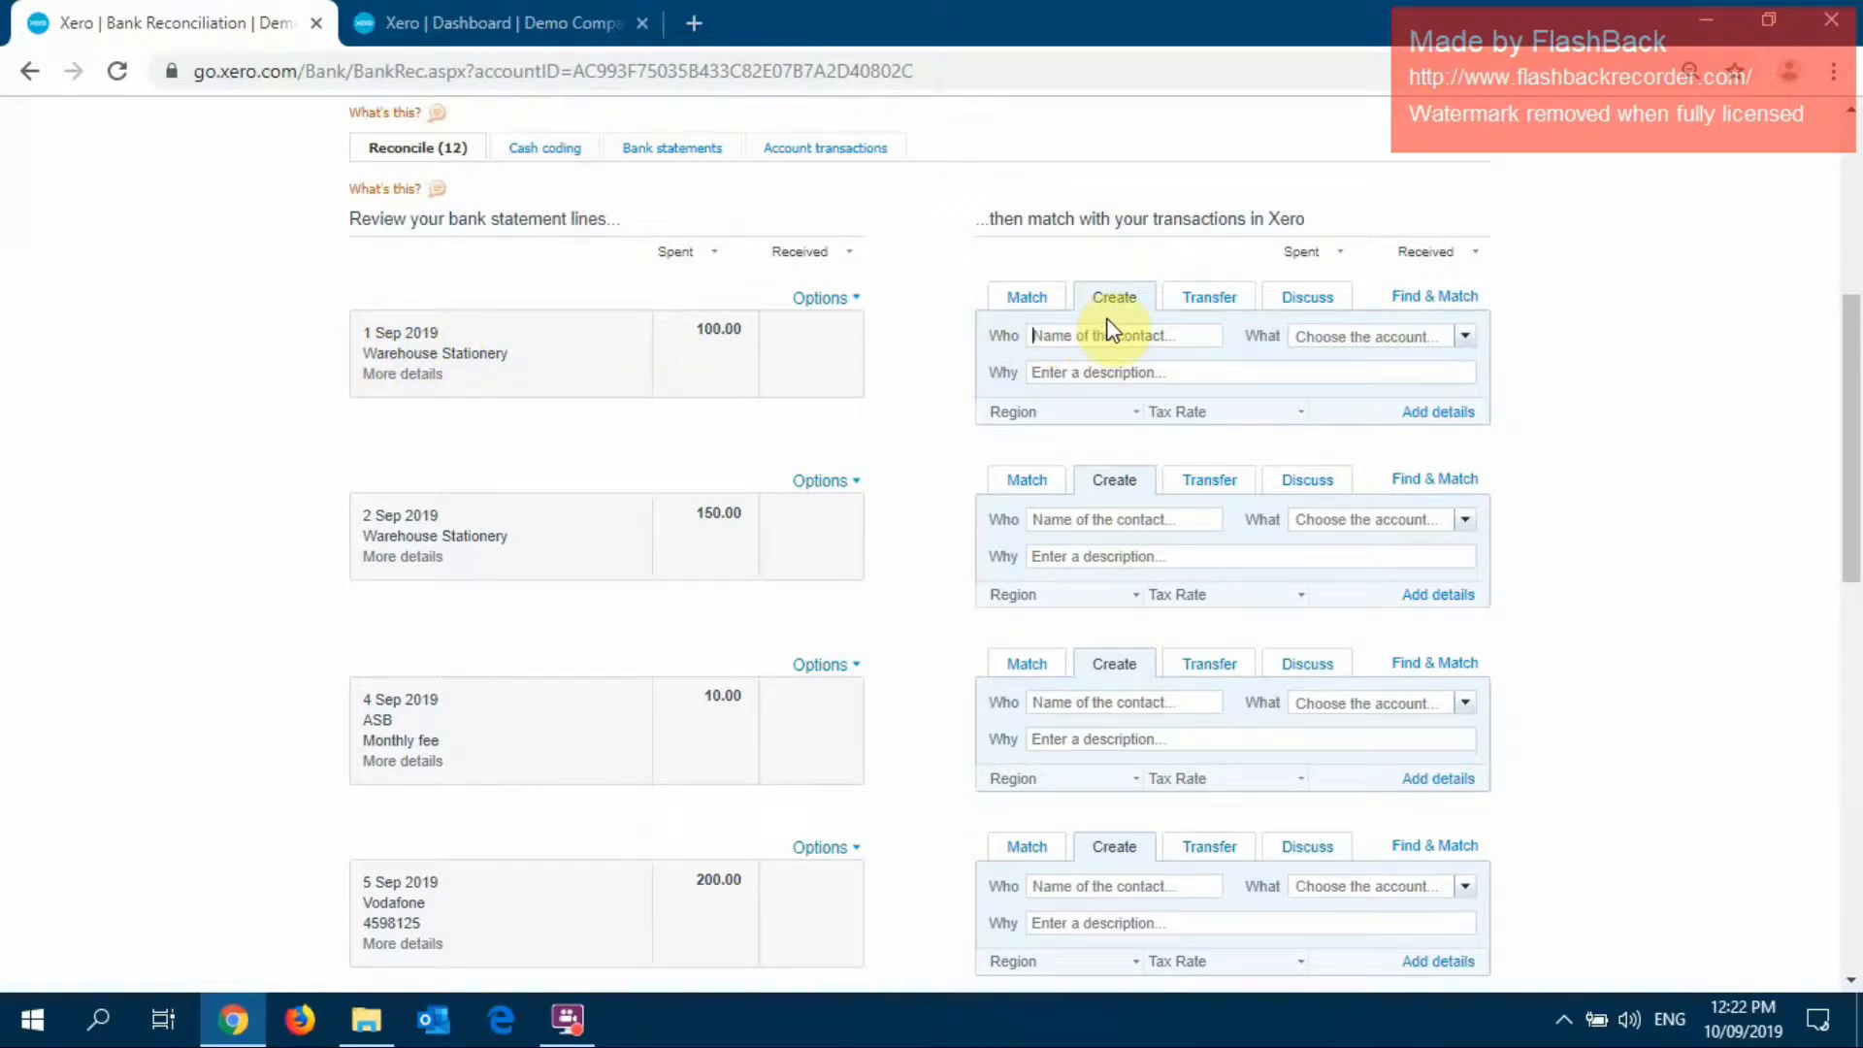
text(wa)
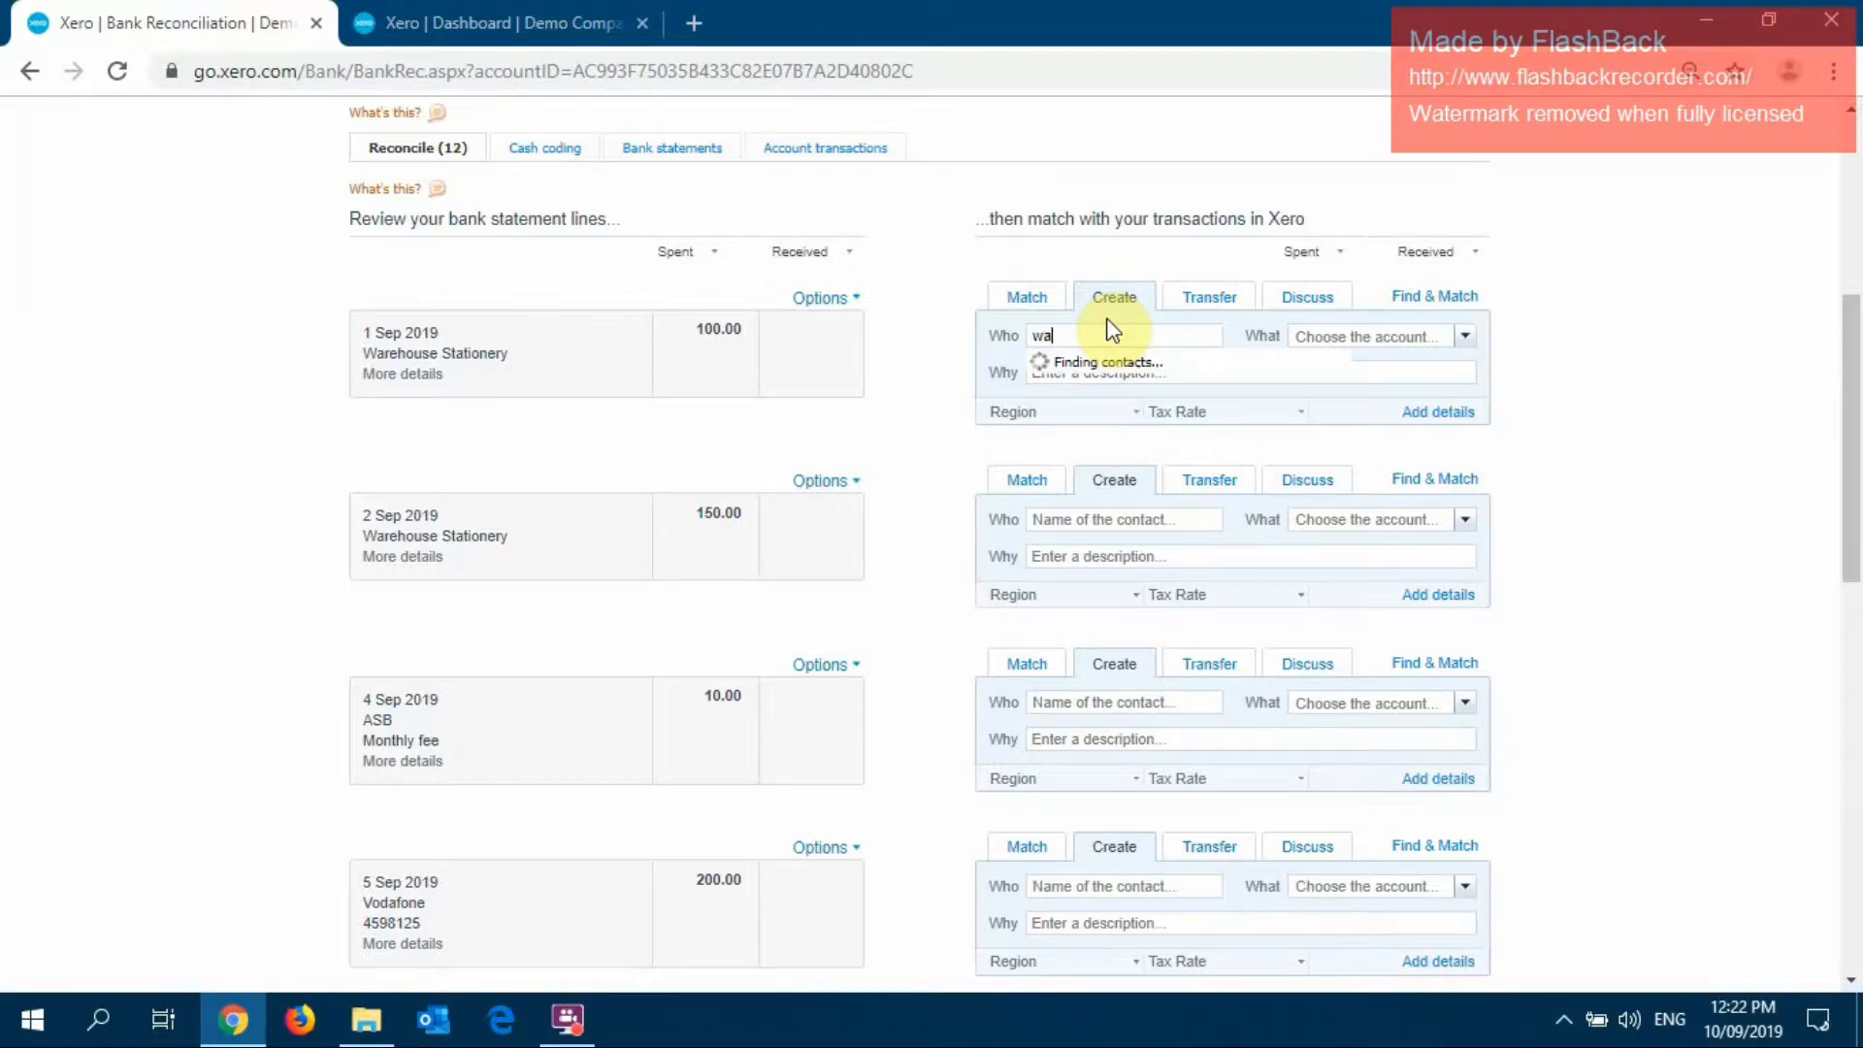
text(r)
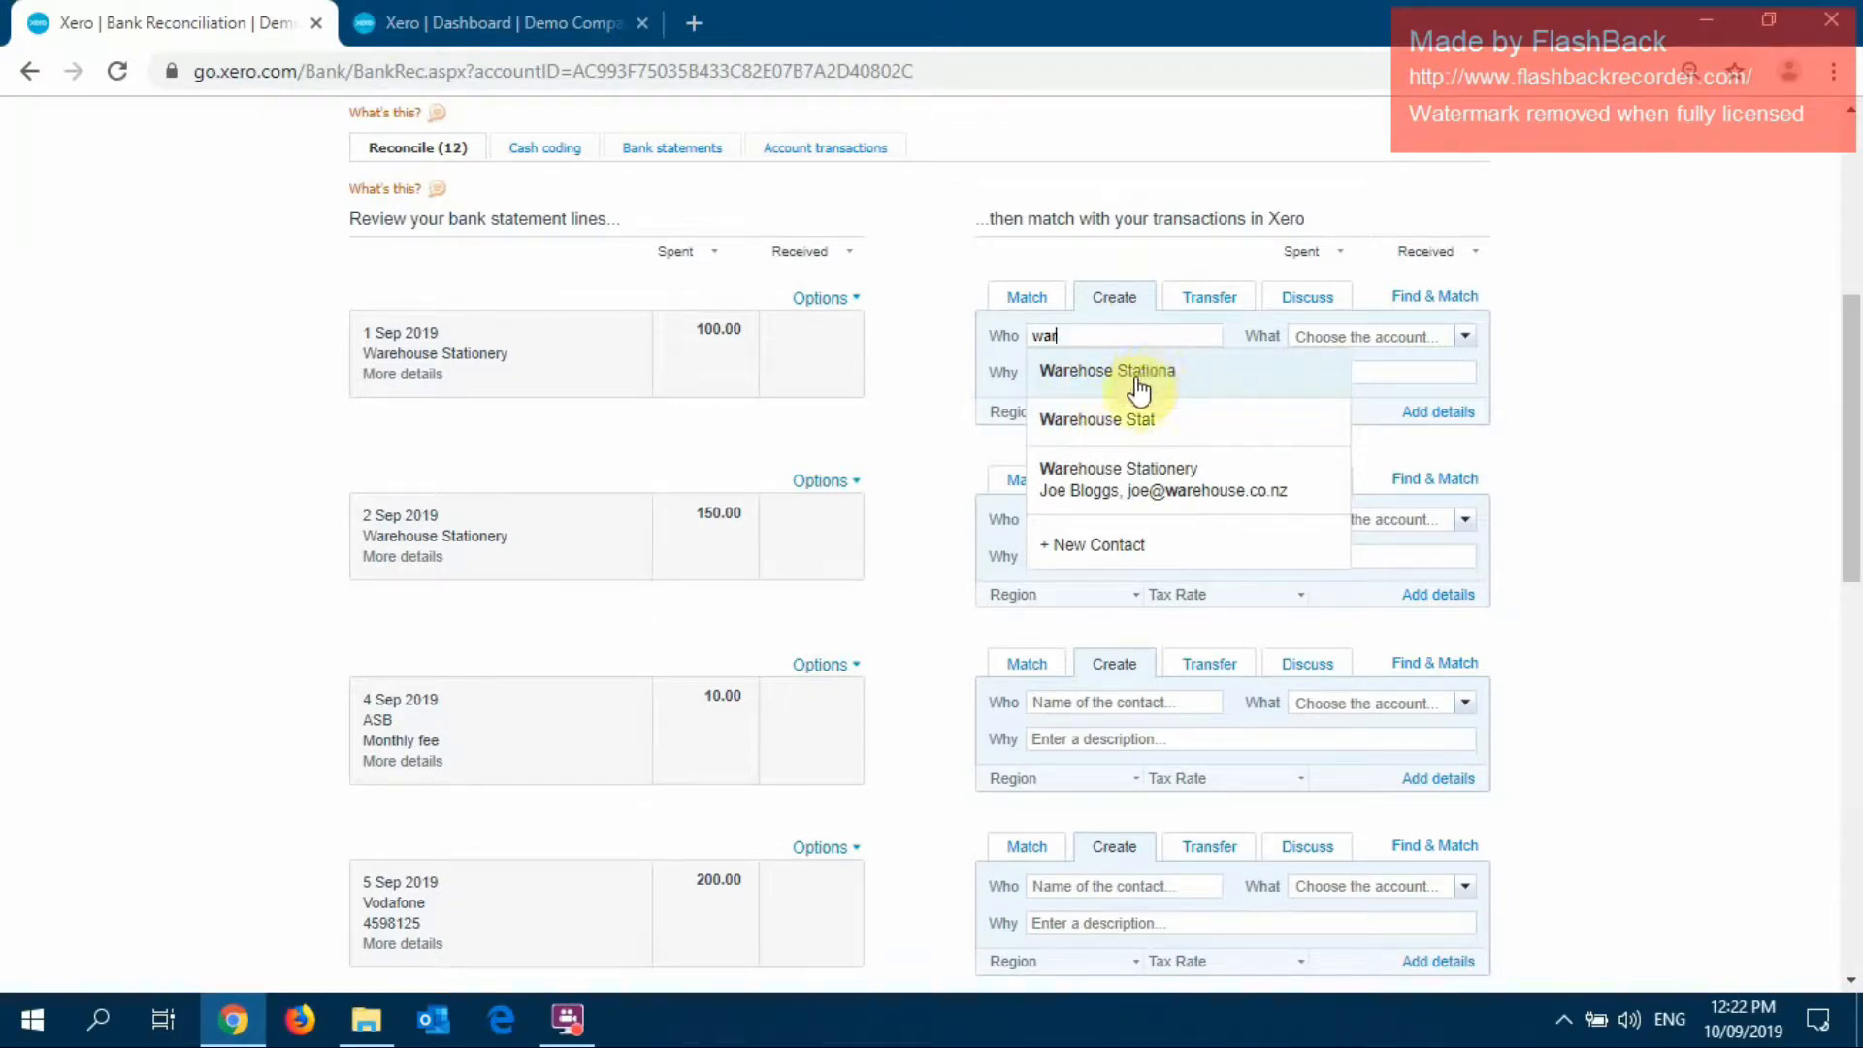
click(1135, 480)
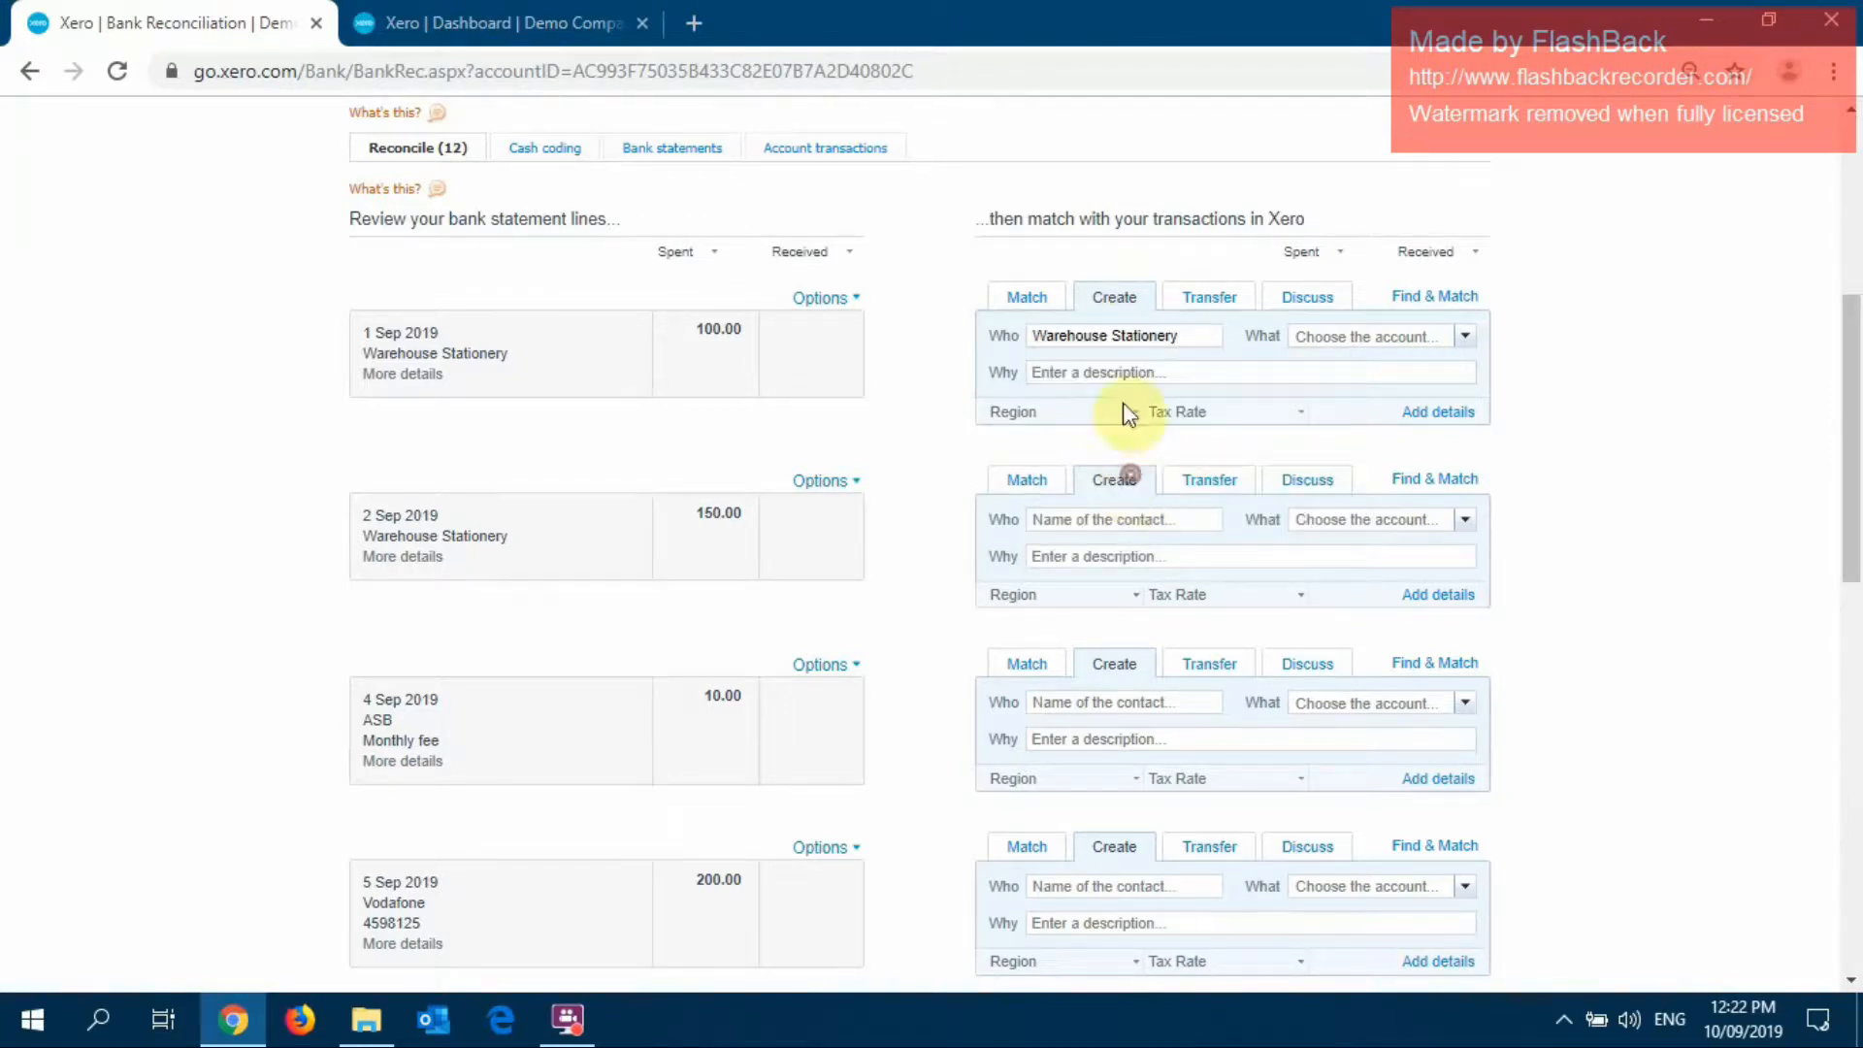
click(1356, 330)
text(prin)
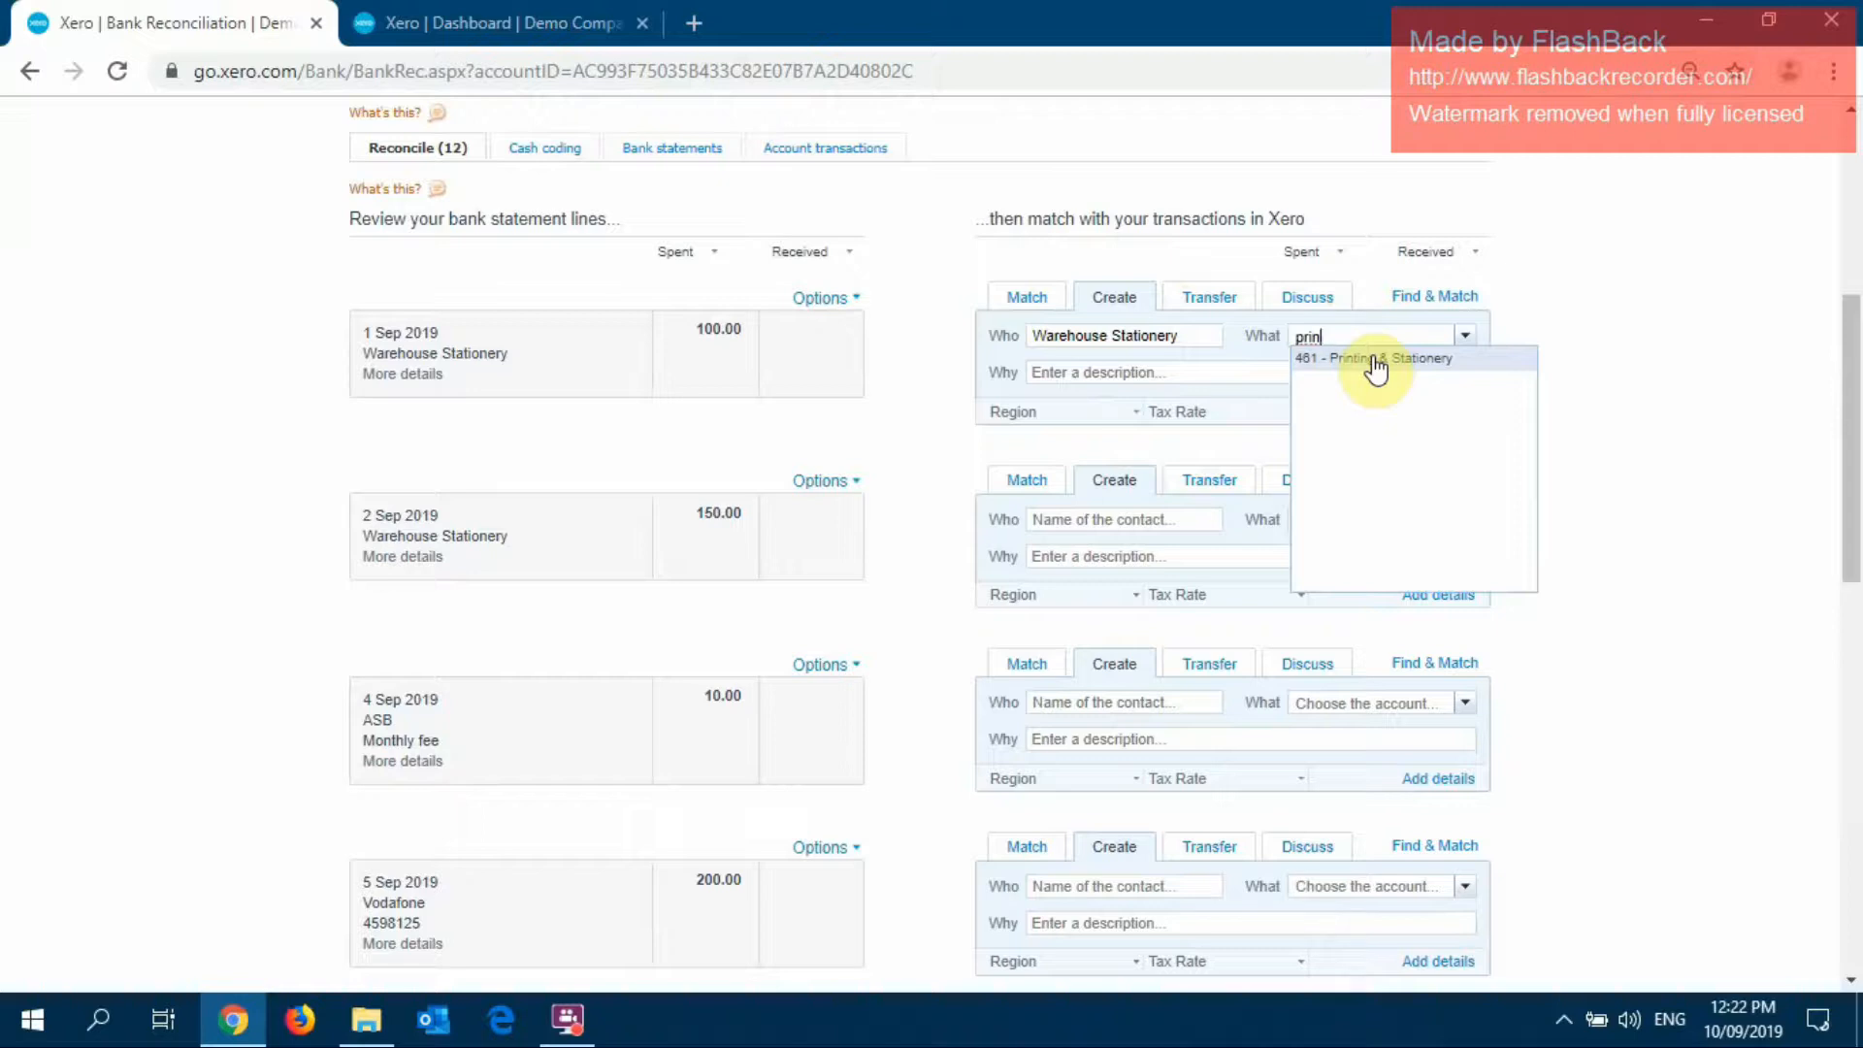
click(1374, 363)
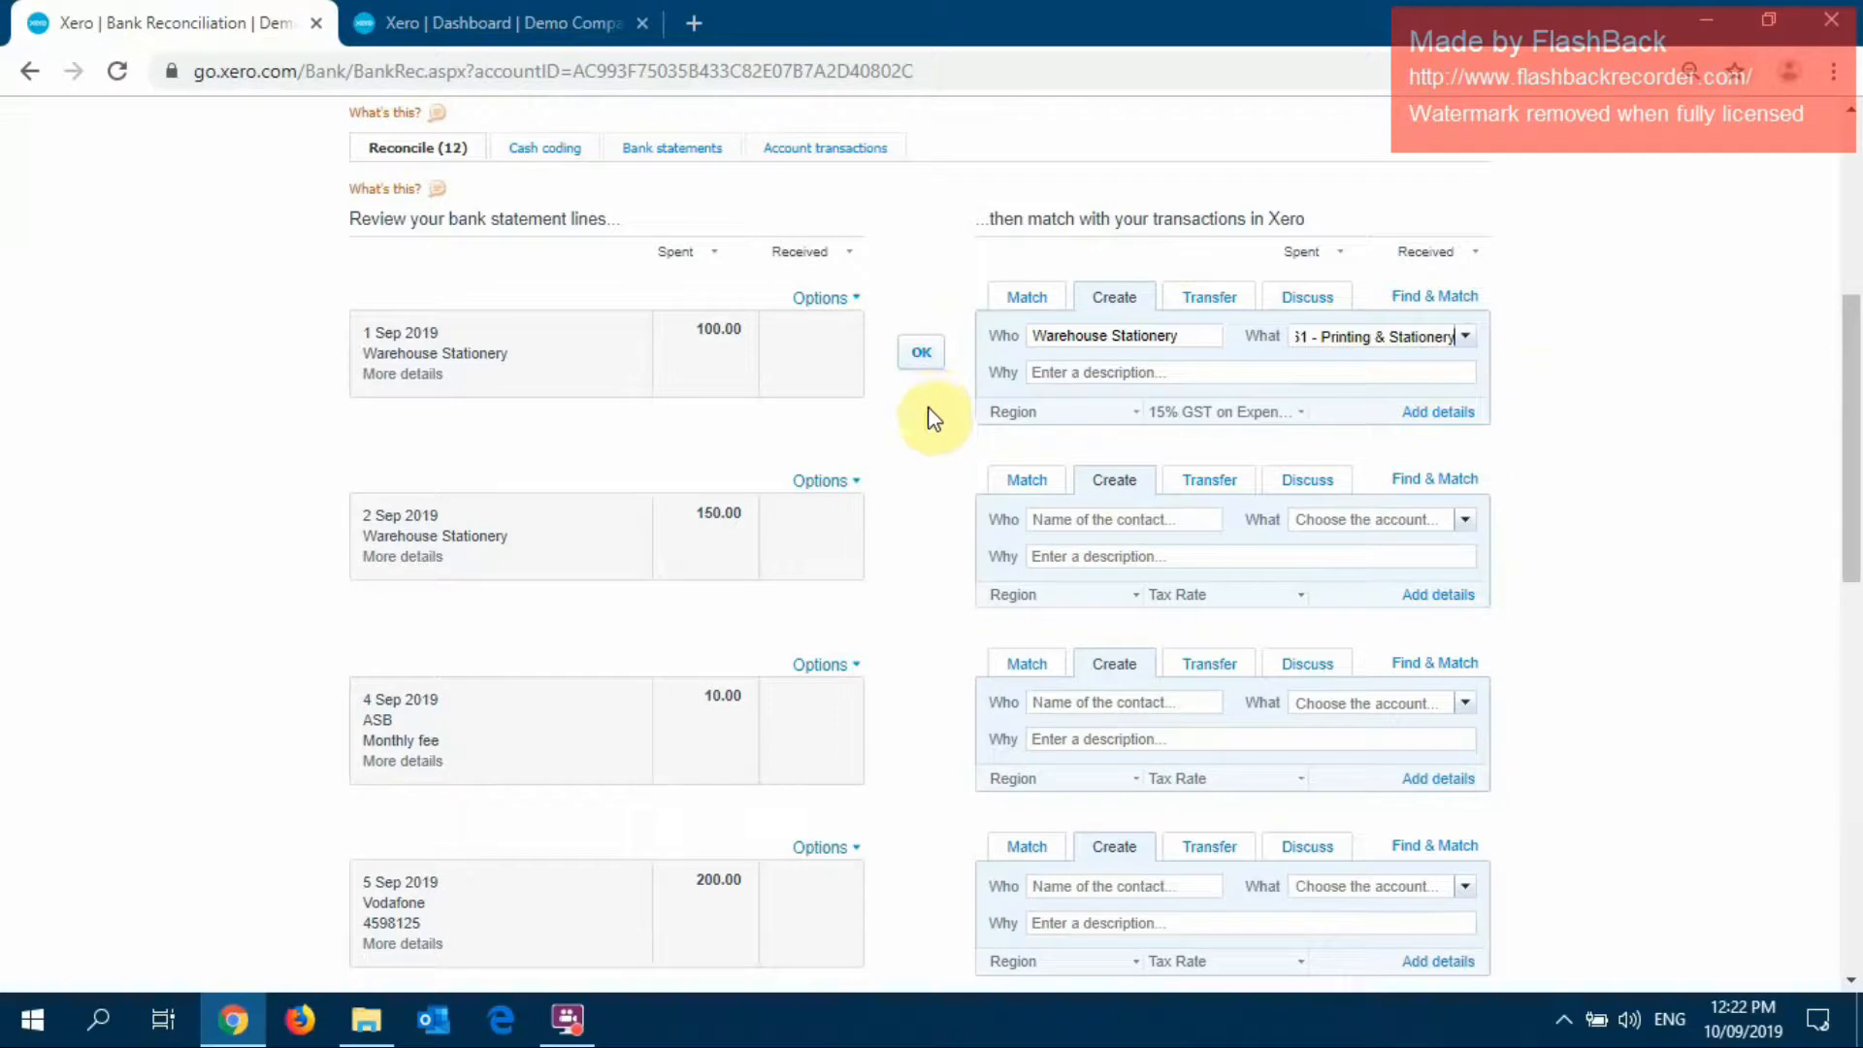
Enter "Stationary" as the description of the 1 Sep Warehouse Stationery line
click(1127, 367)
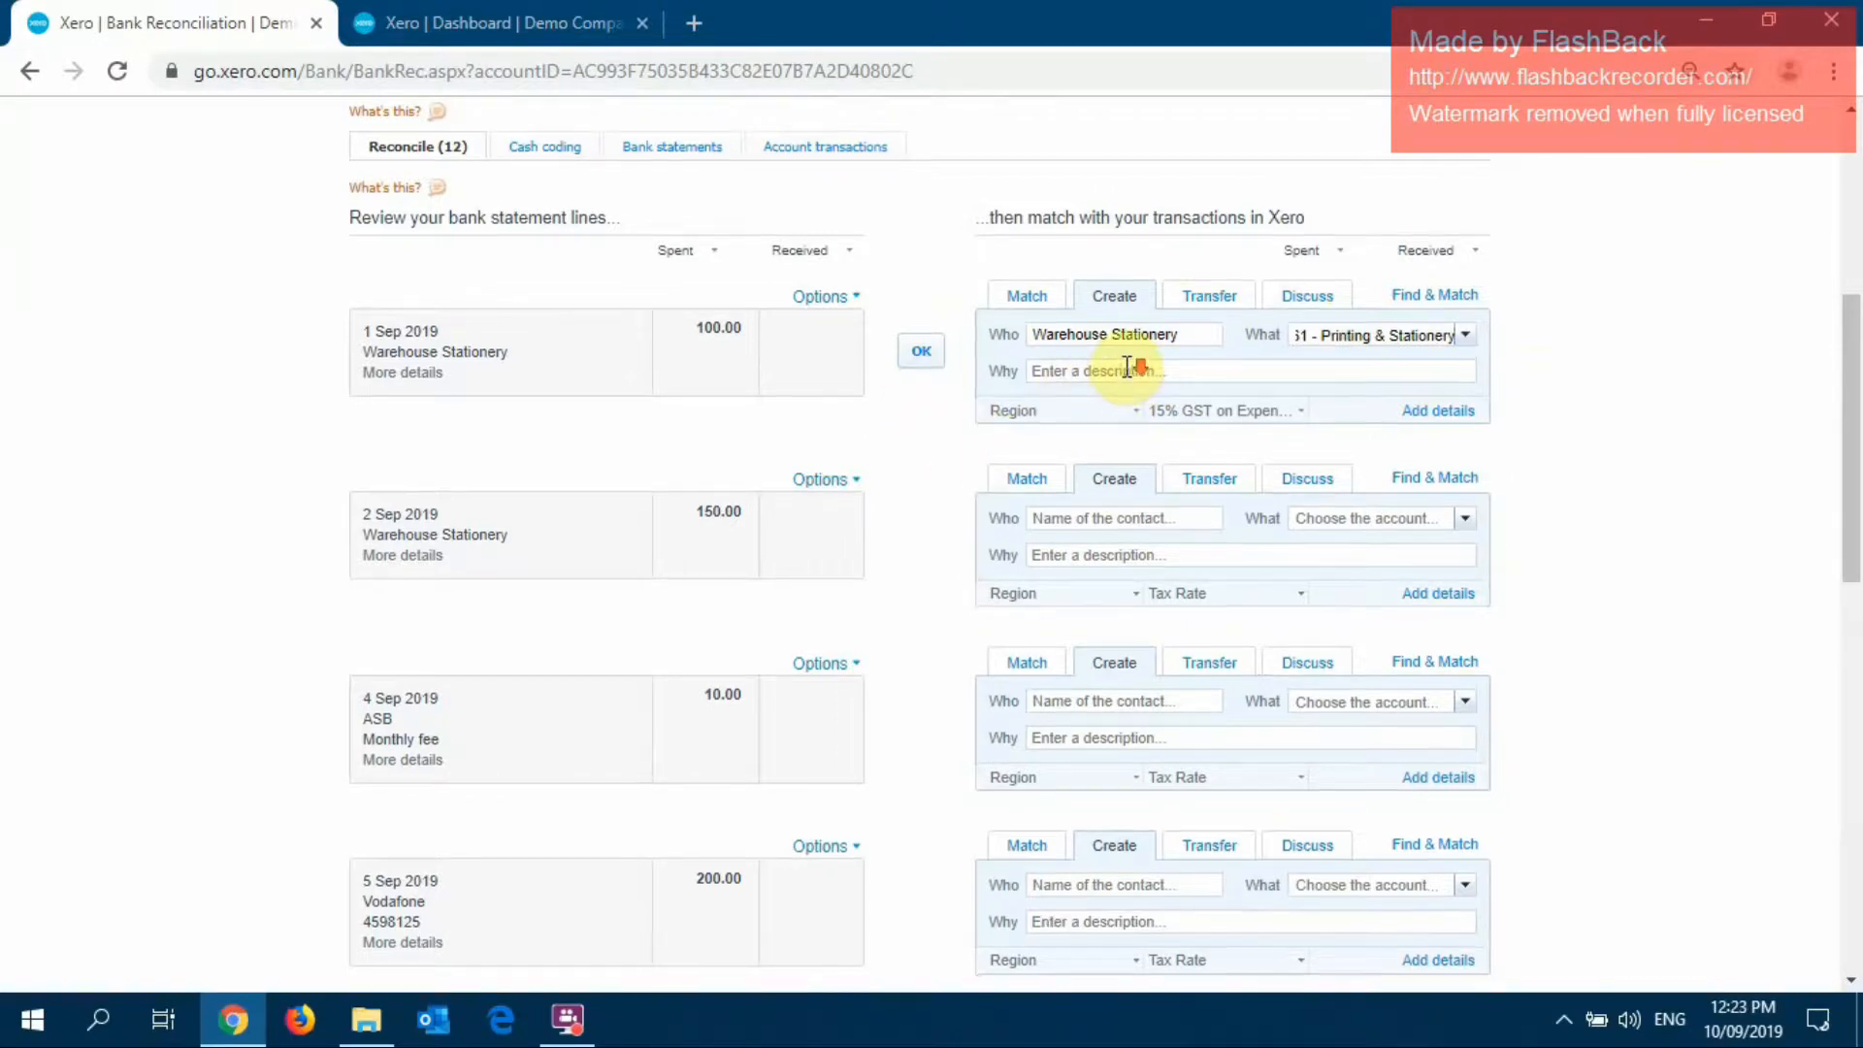
scroll(1126, 367, down, 2)
click(1072, 236)
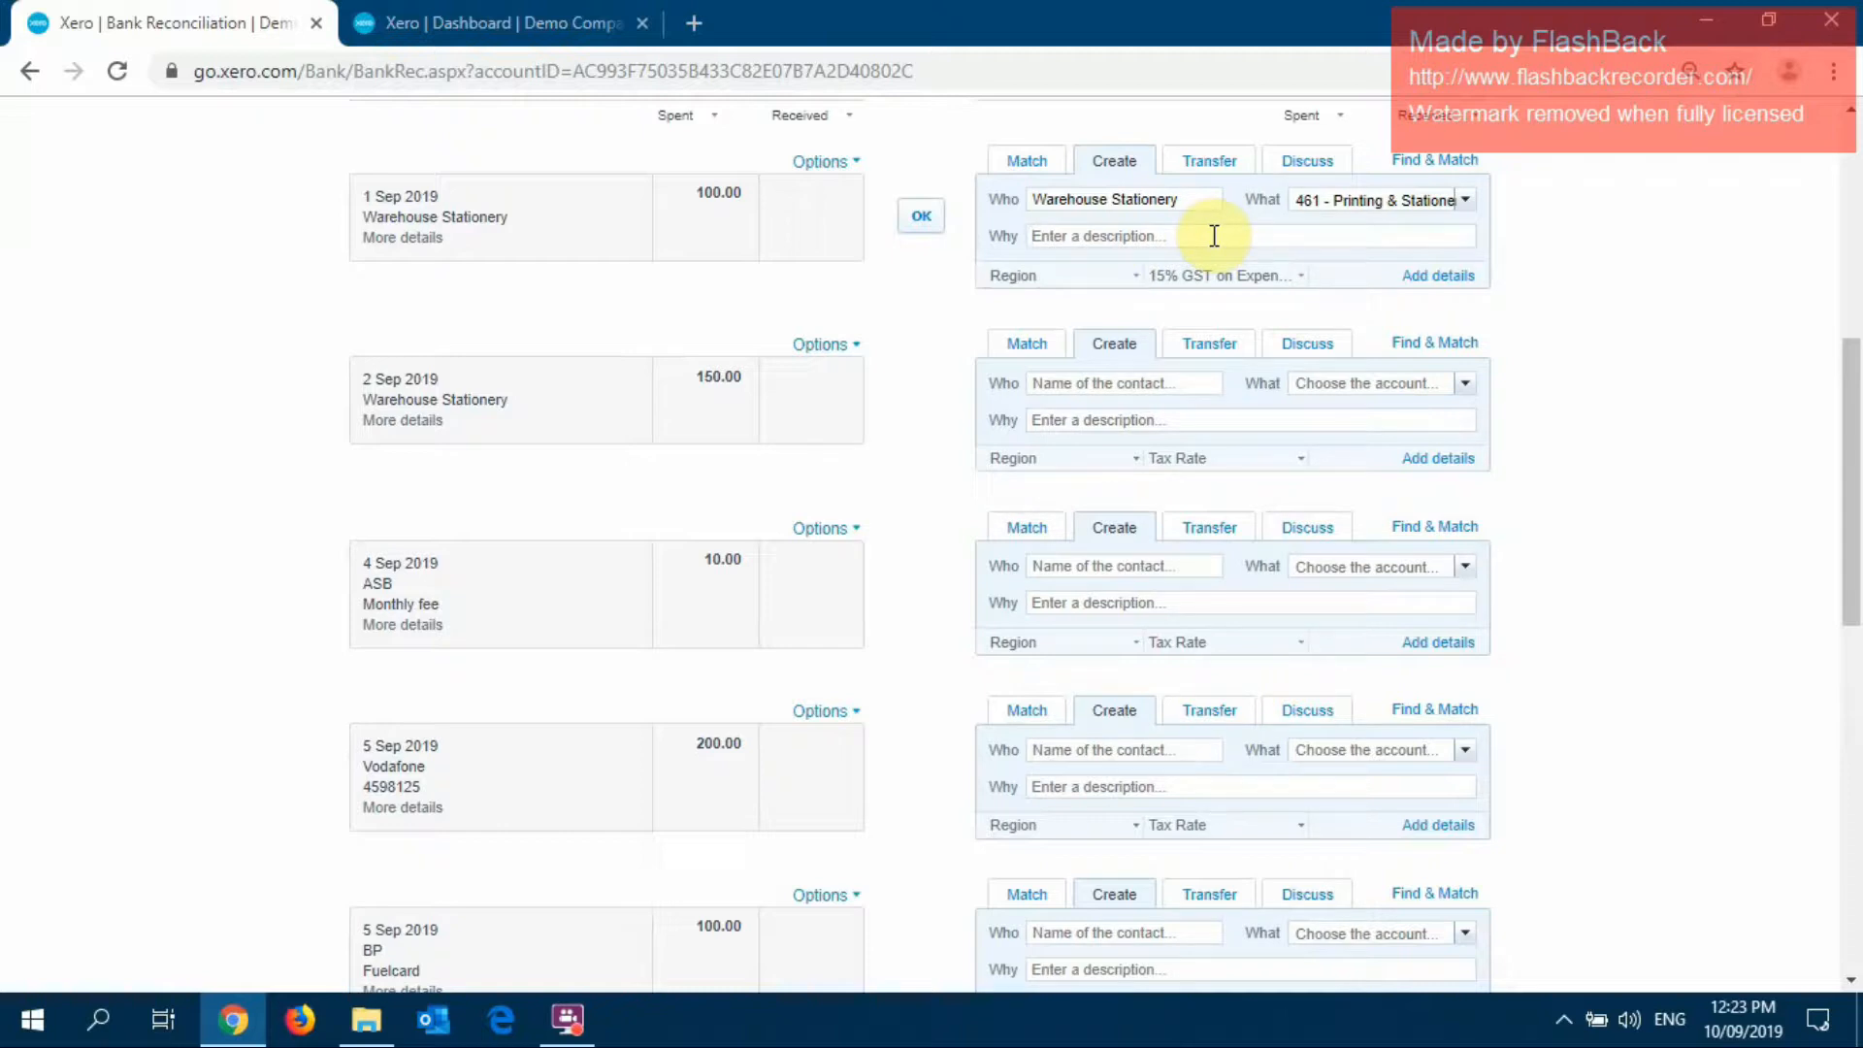
text(Stationary)
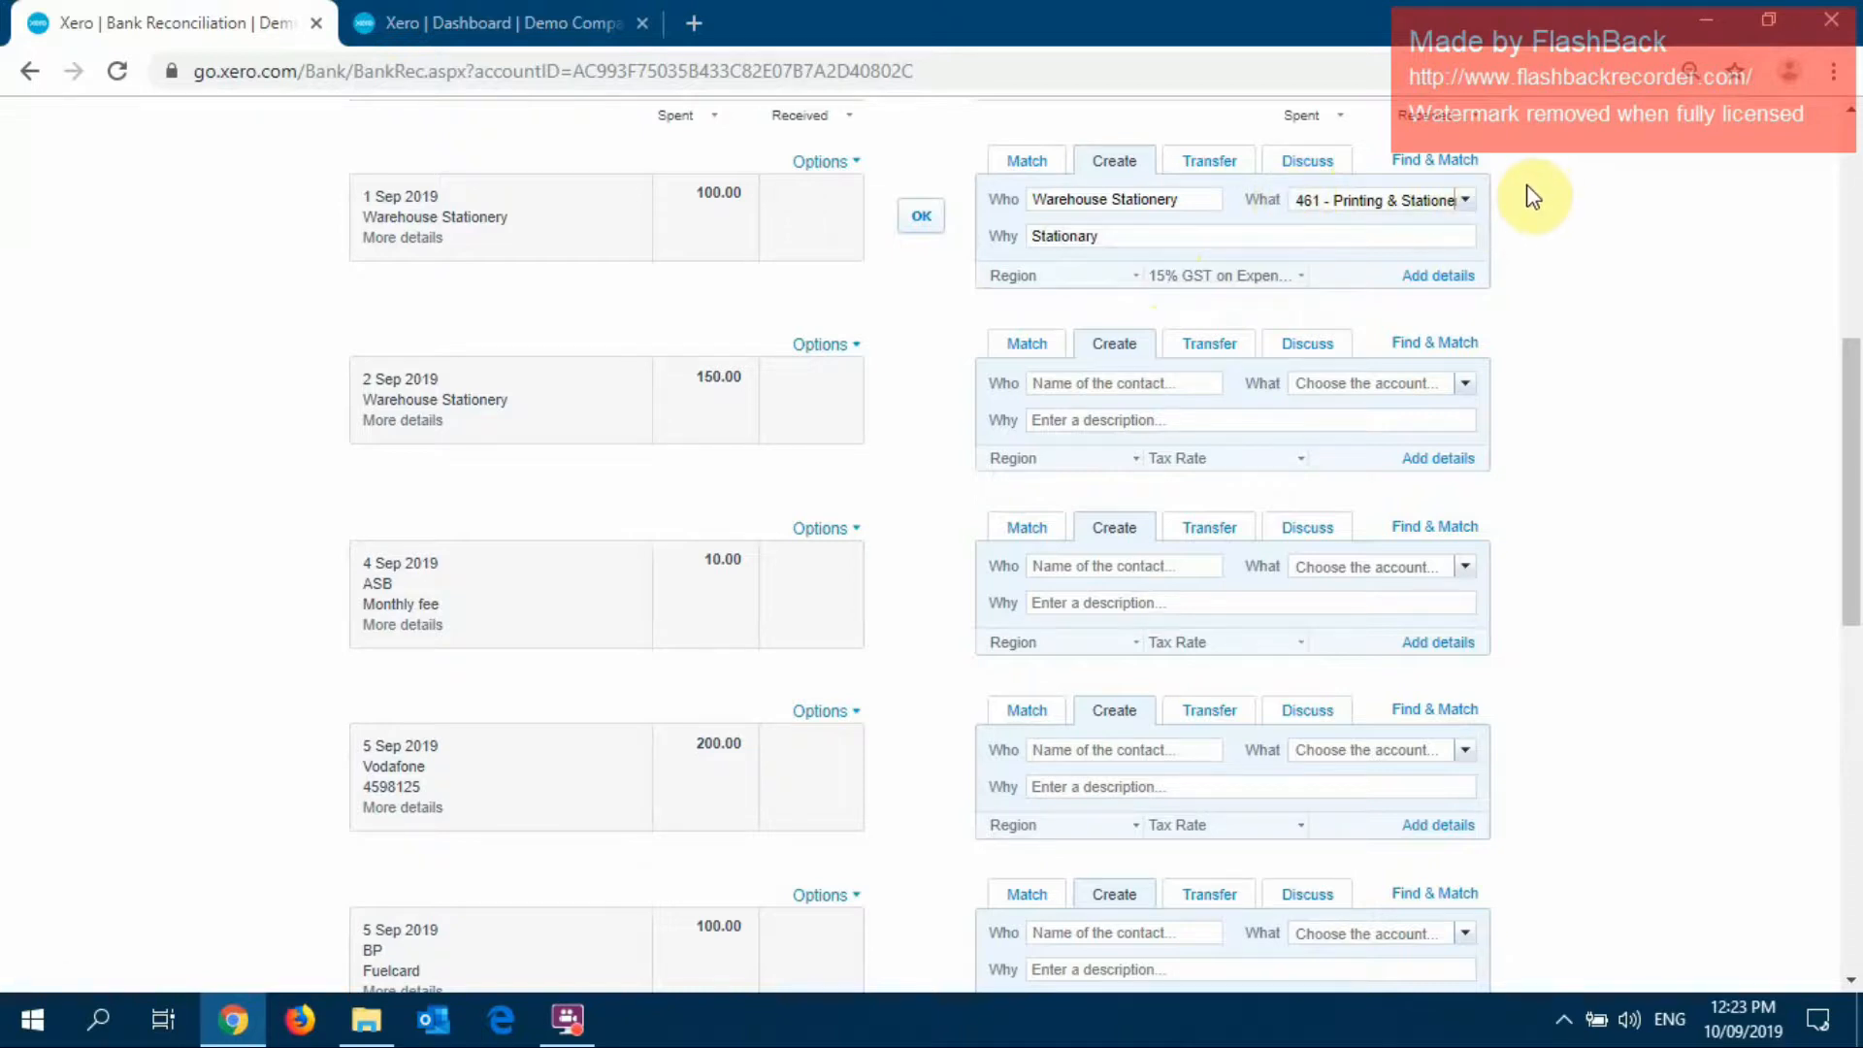
Try No GST as the tax rate of the 1 Sep line and restore 15% GST on Expenses
click(1296, 275)
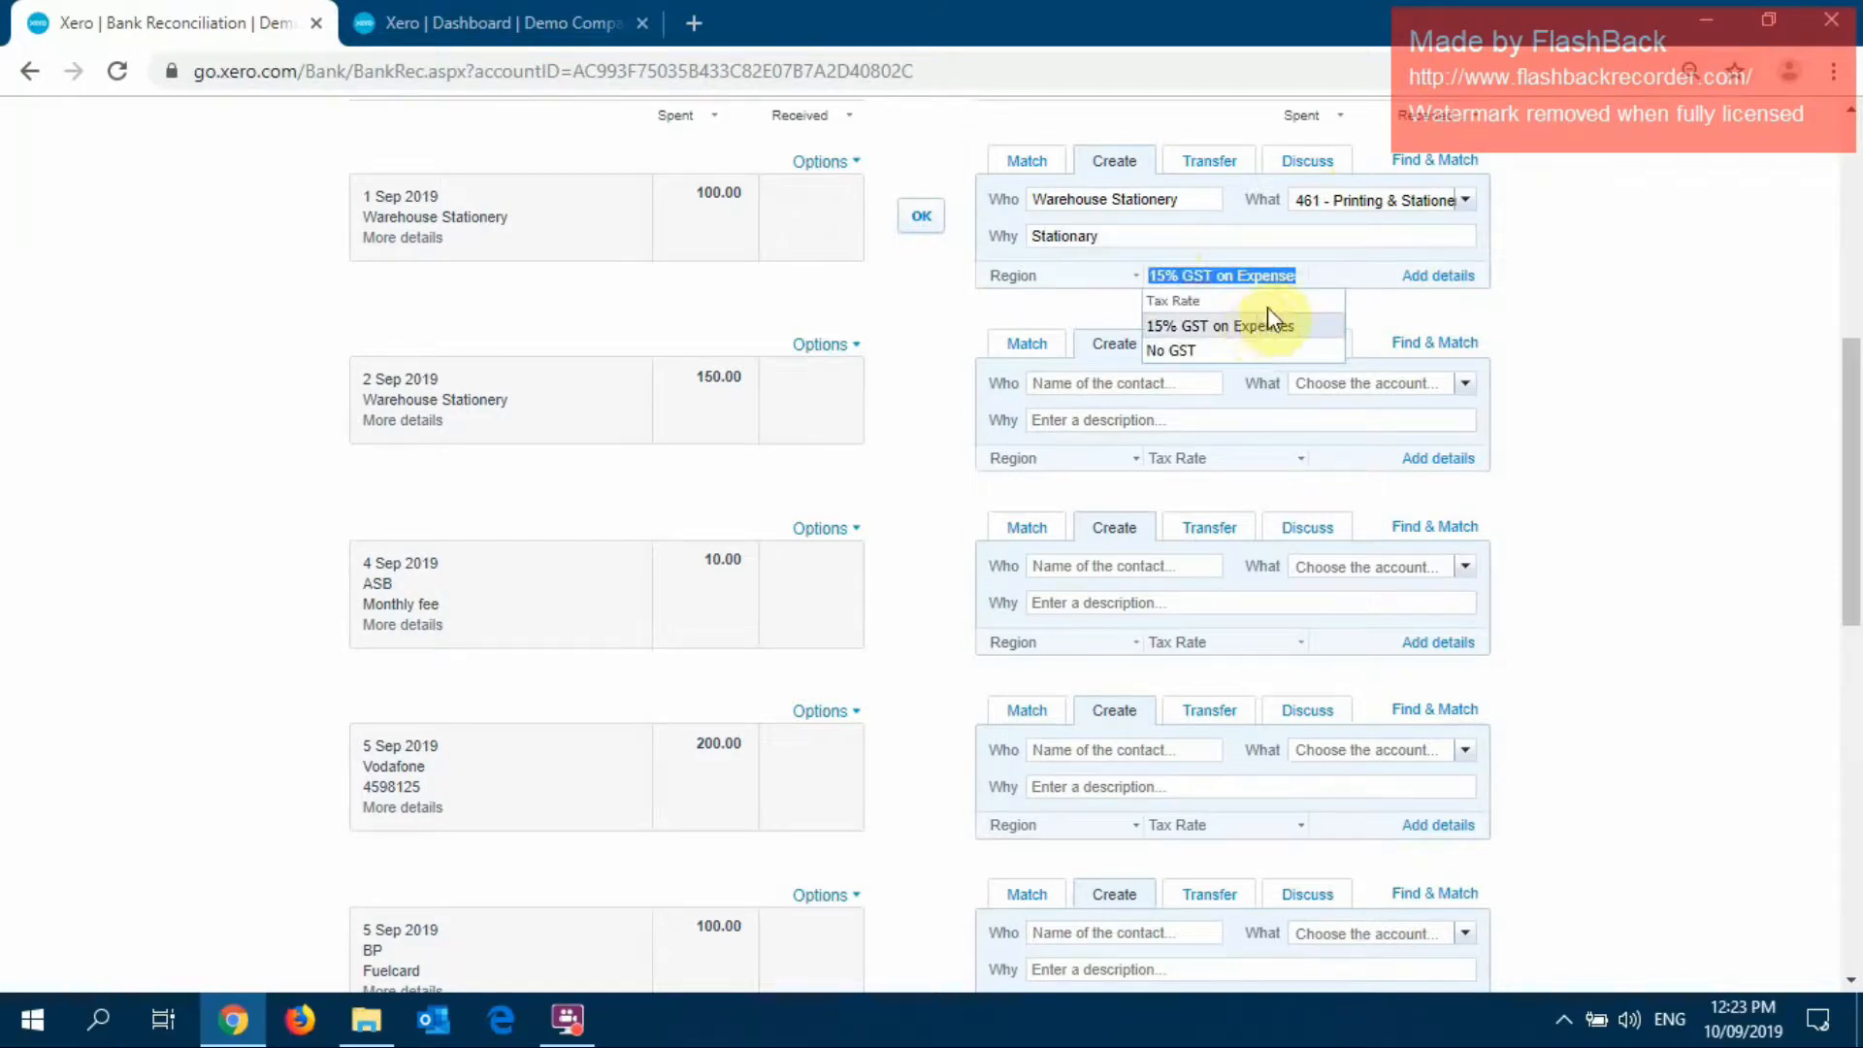
click(1222, 353)
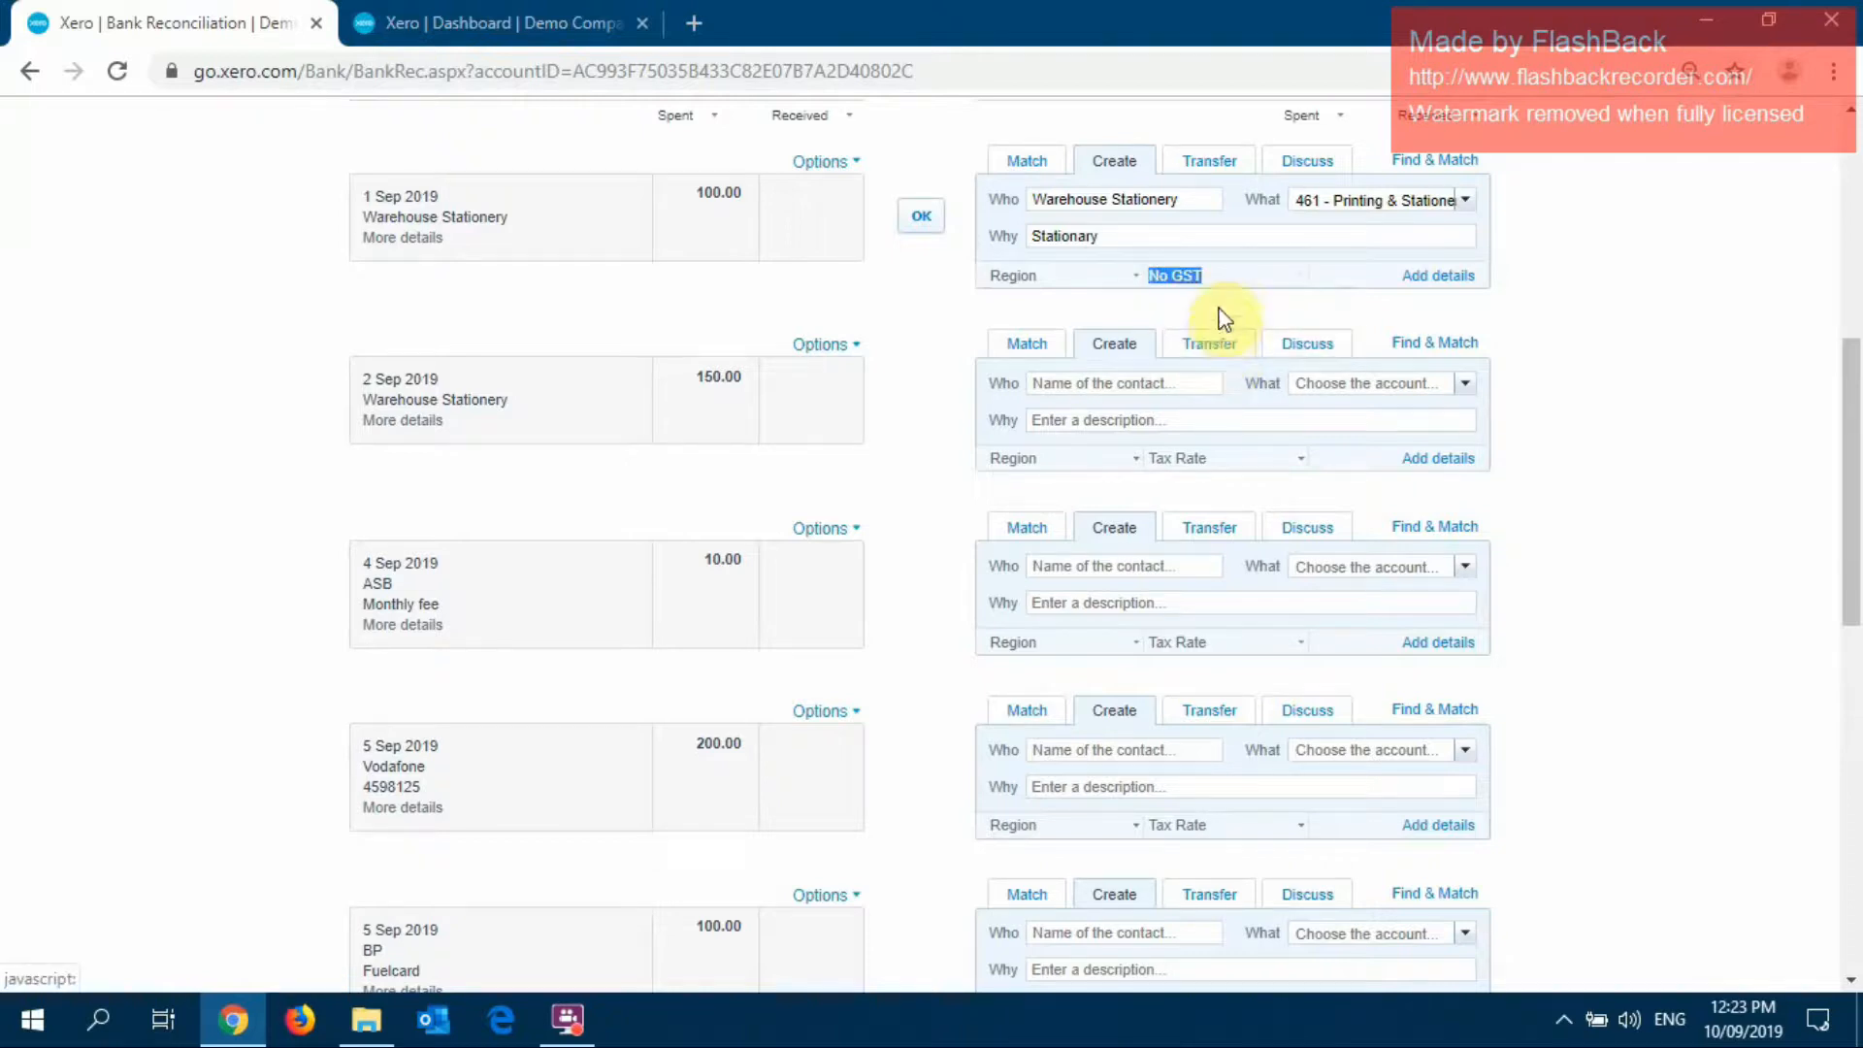
click(1289, 278)
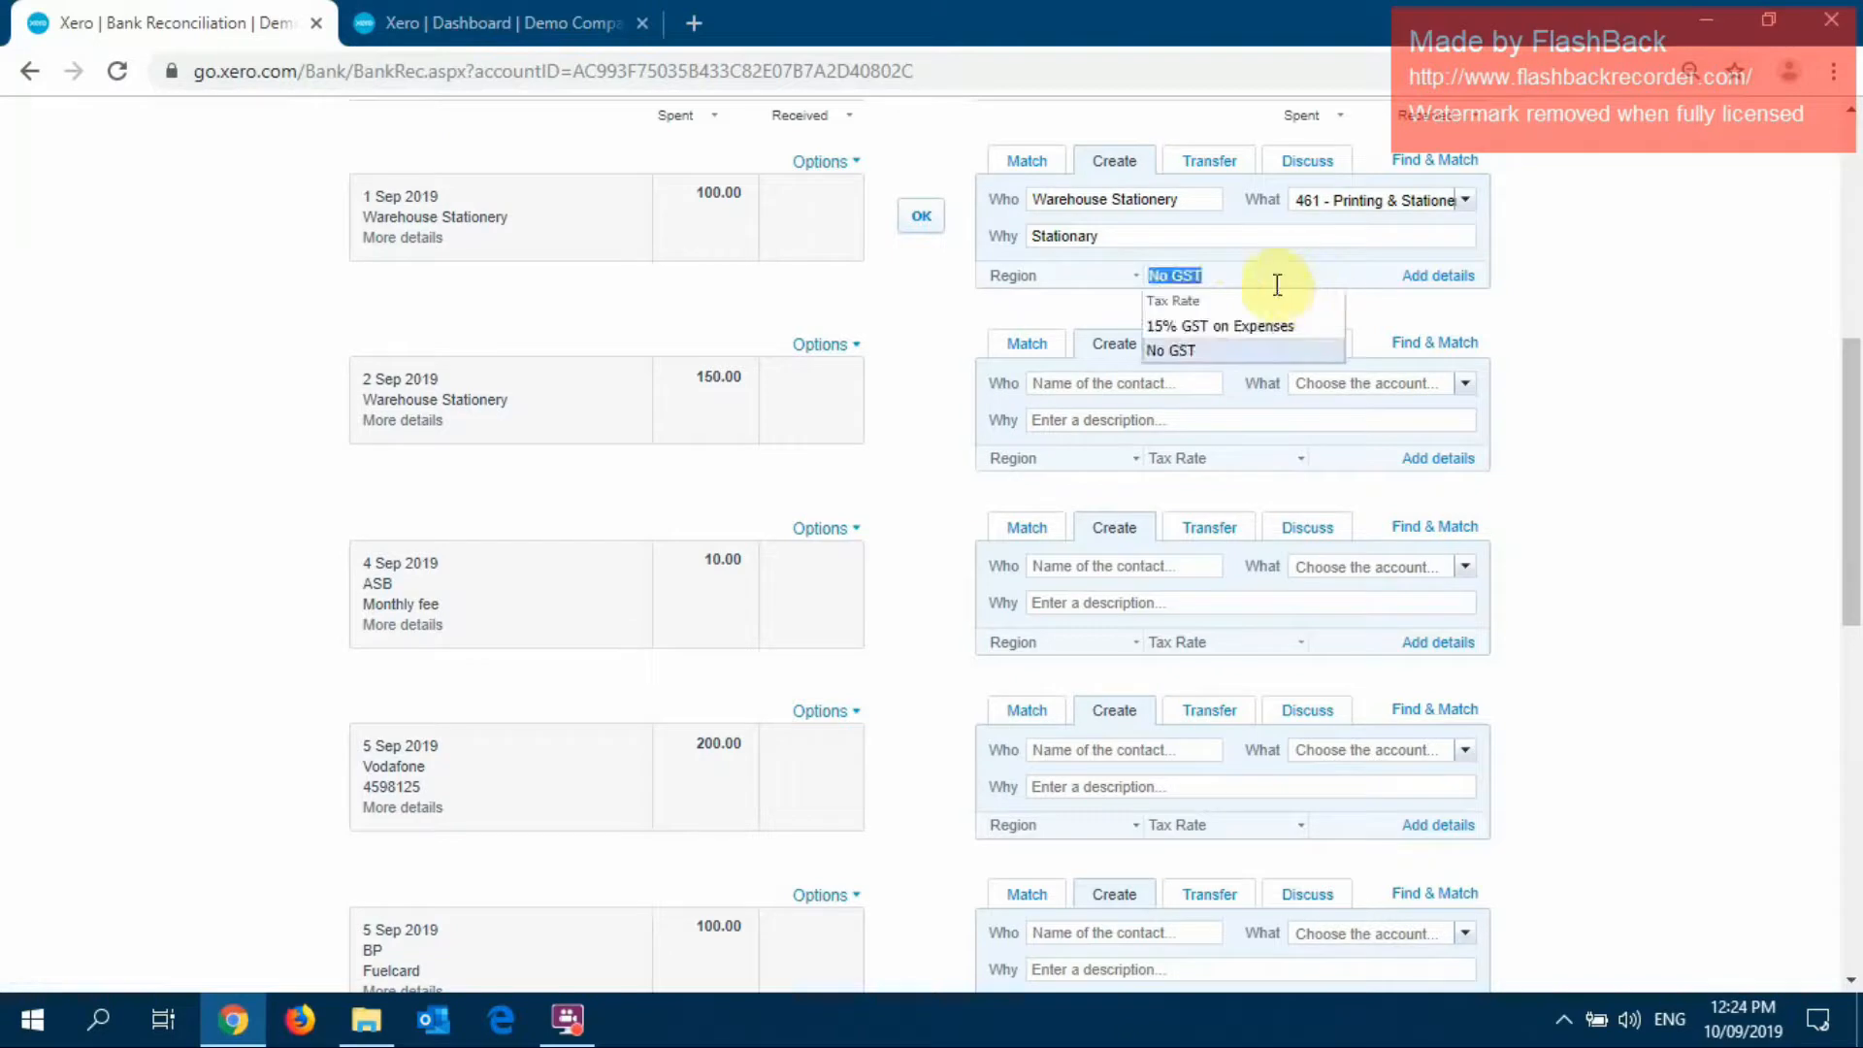
click(1218, 323)
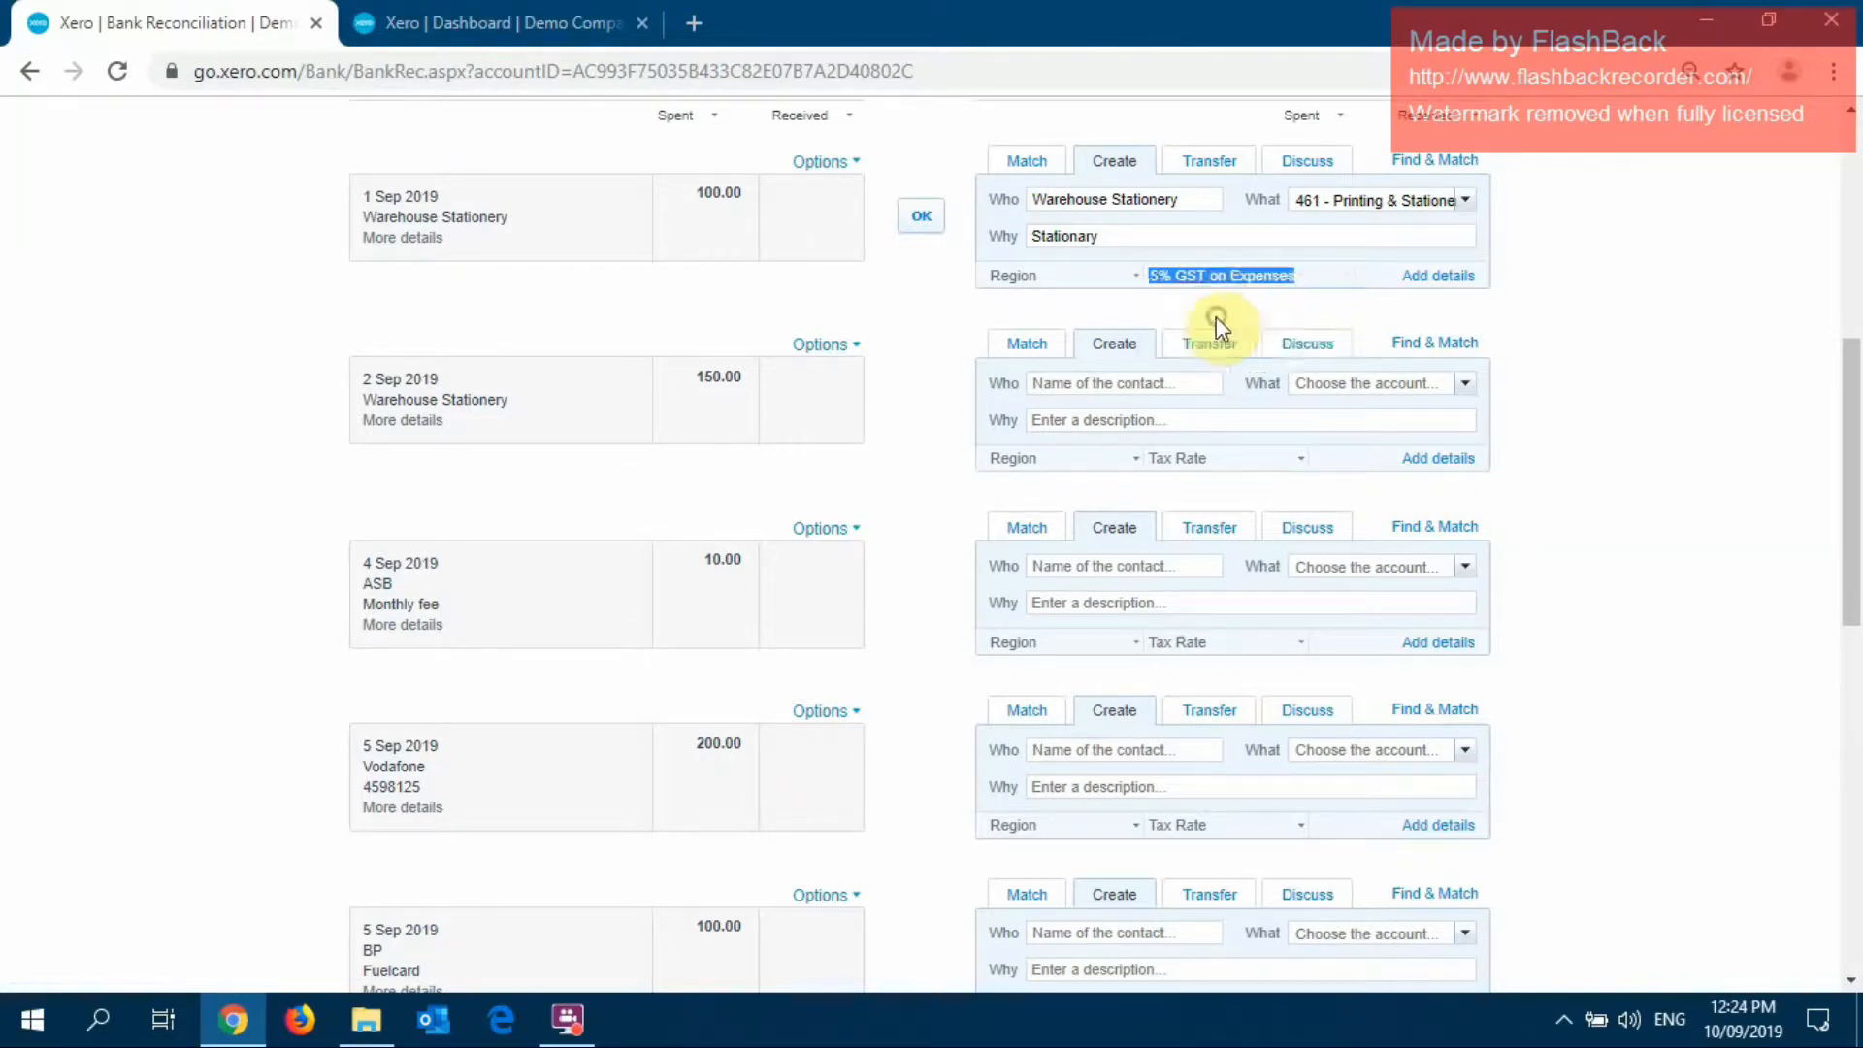
click(1517, 213)
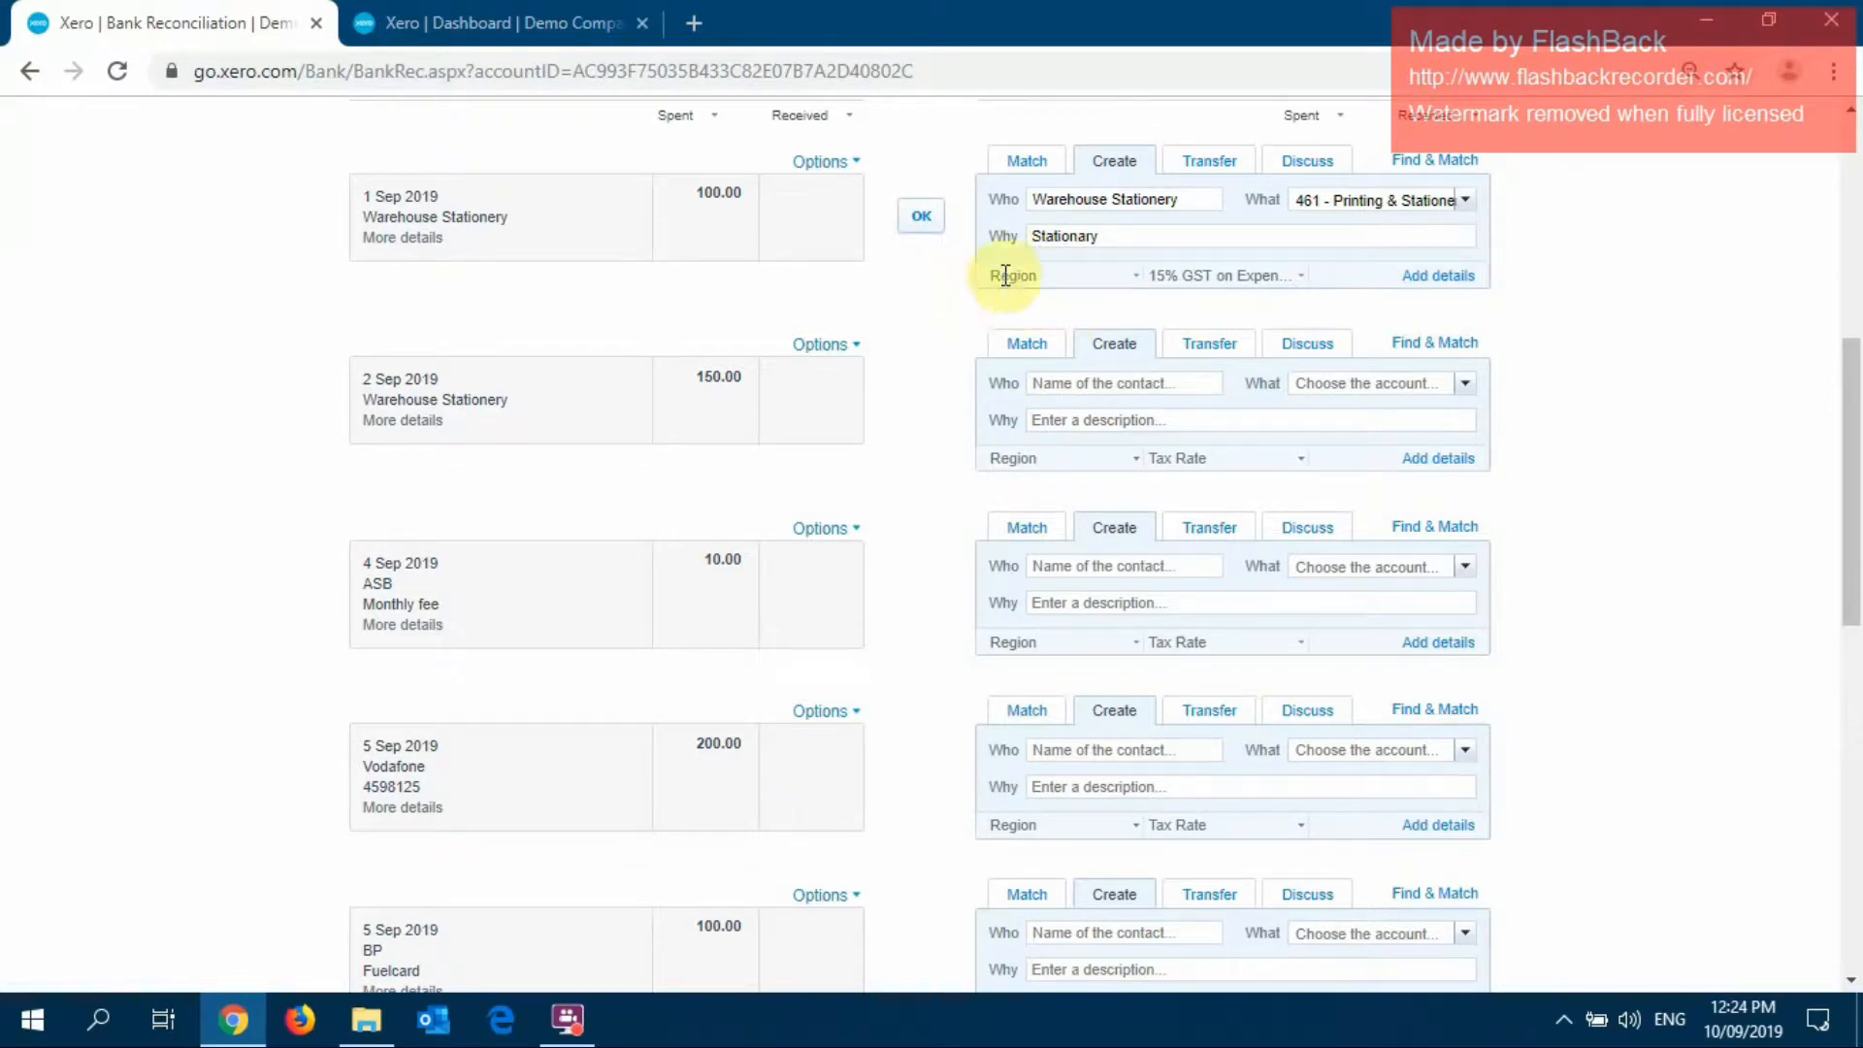
Try Eastside as the region of the 1 Sep line and reset the region to (None)
click(1135, 278)
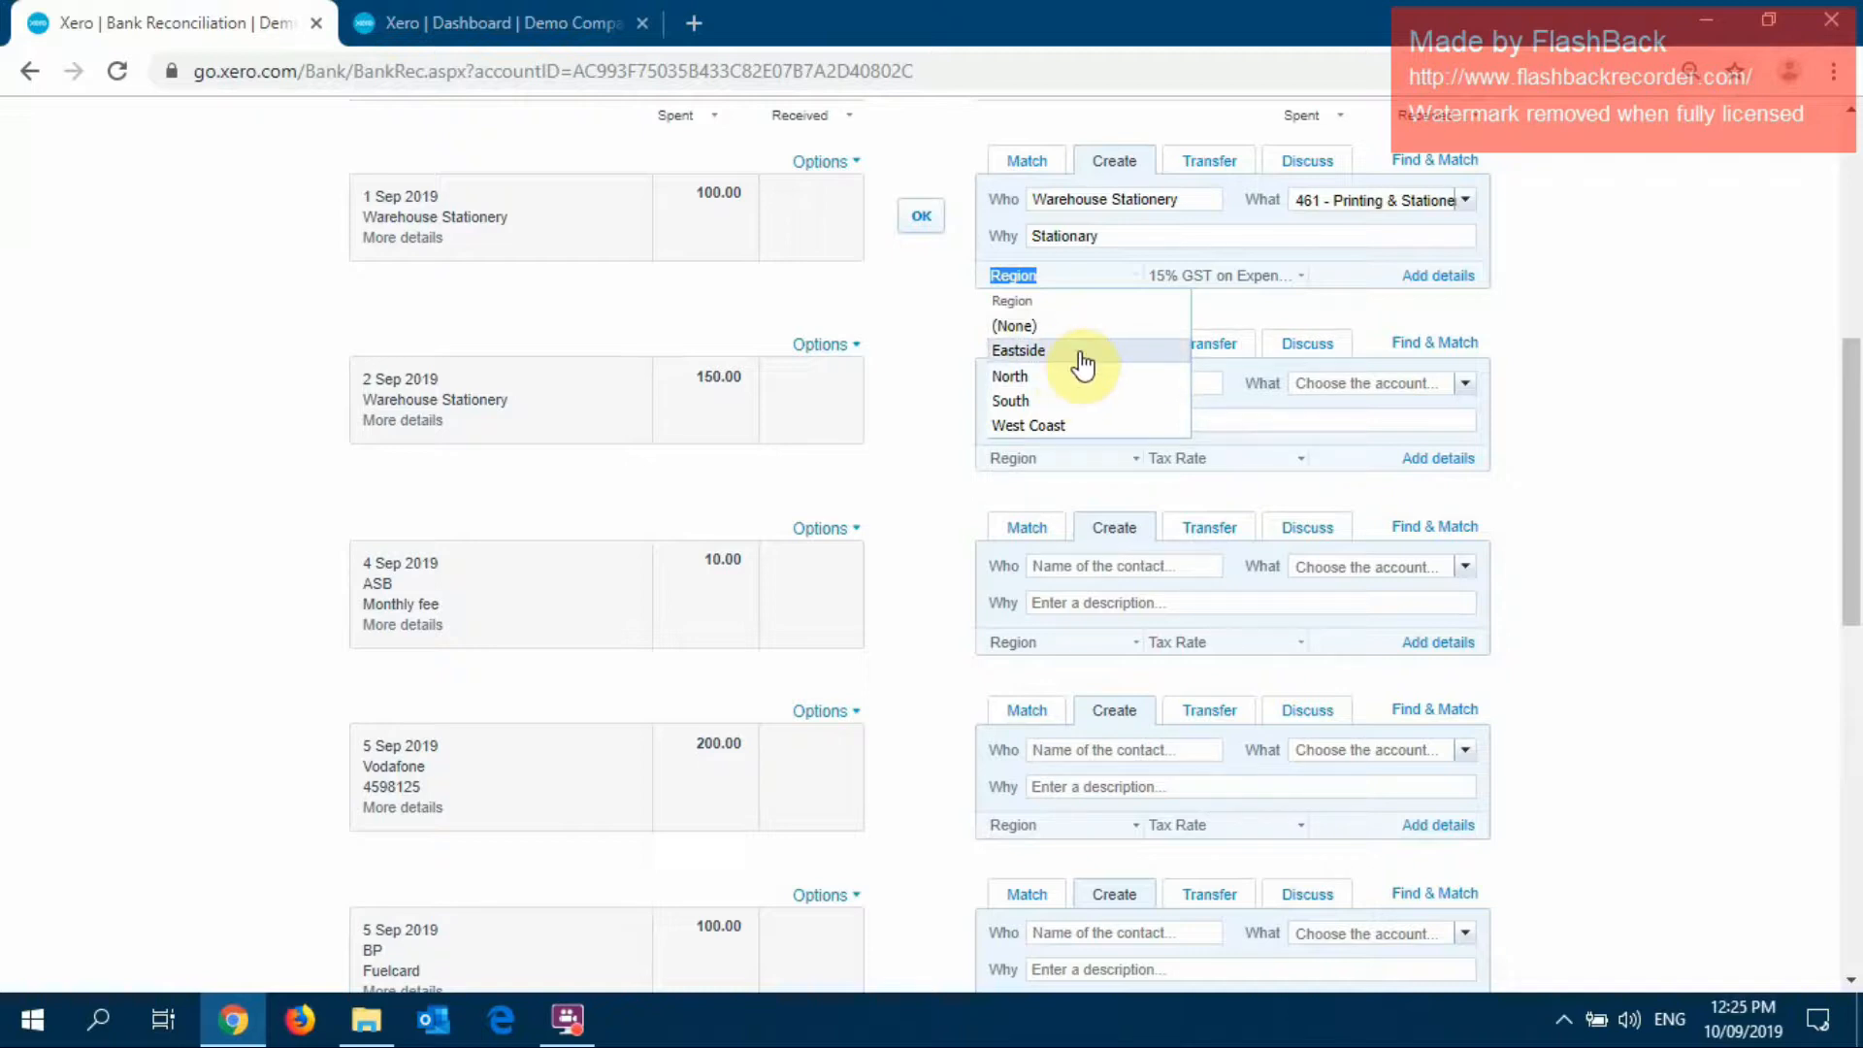
click(1065, 351)
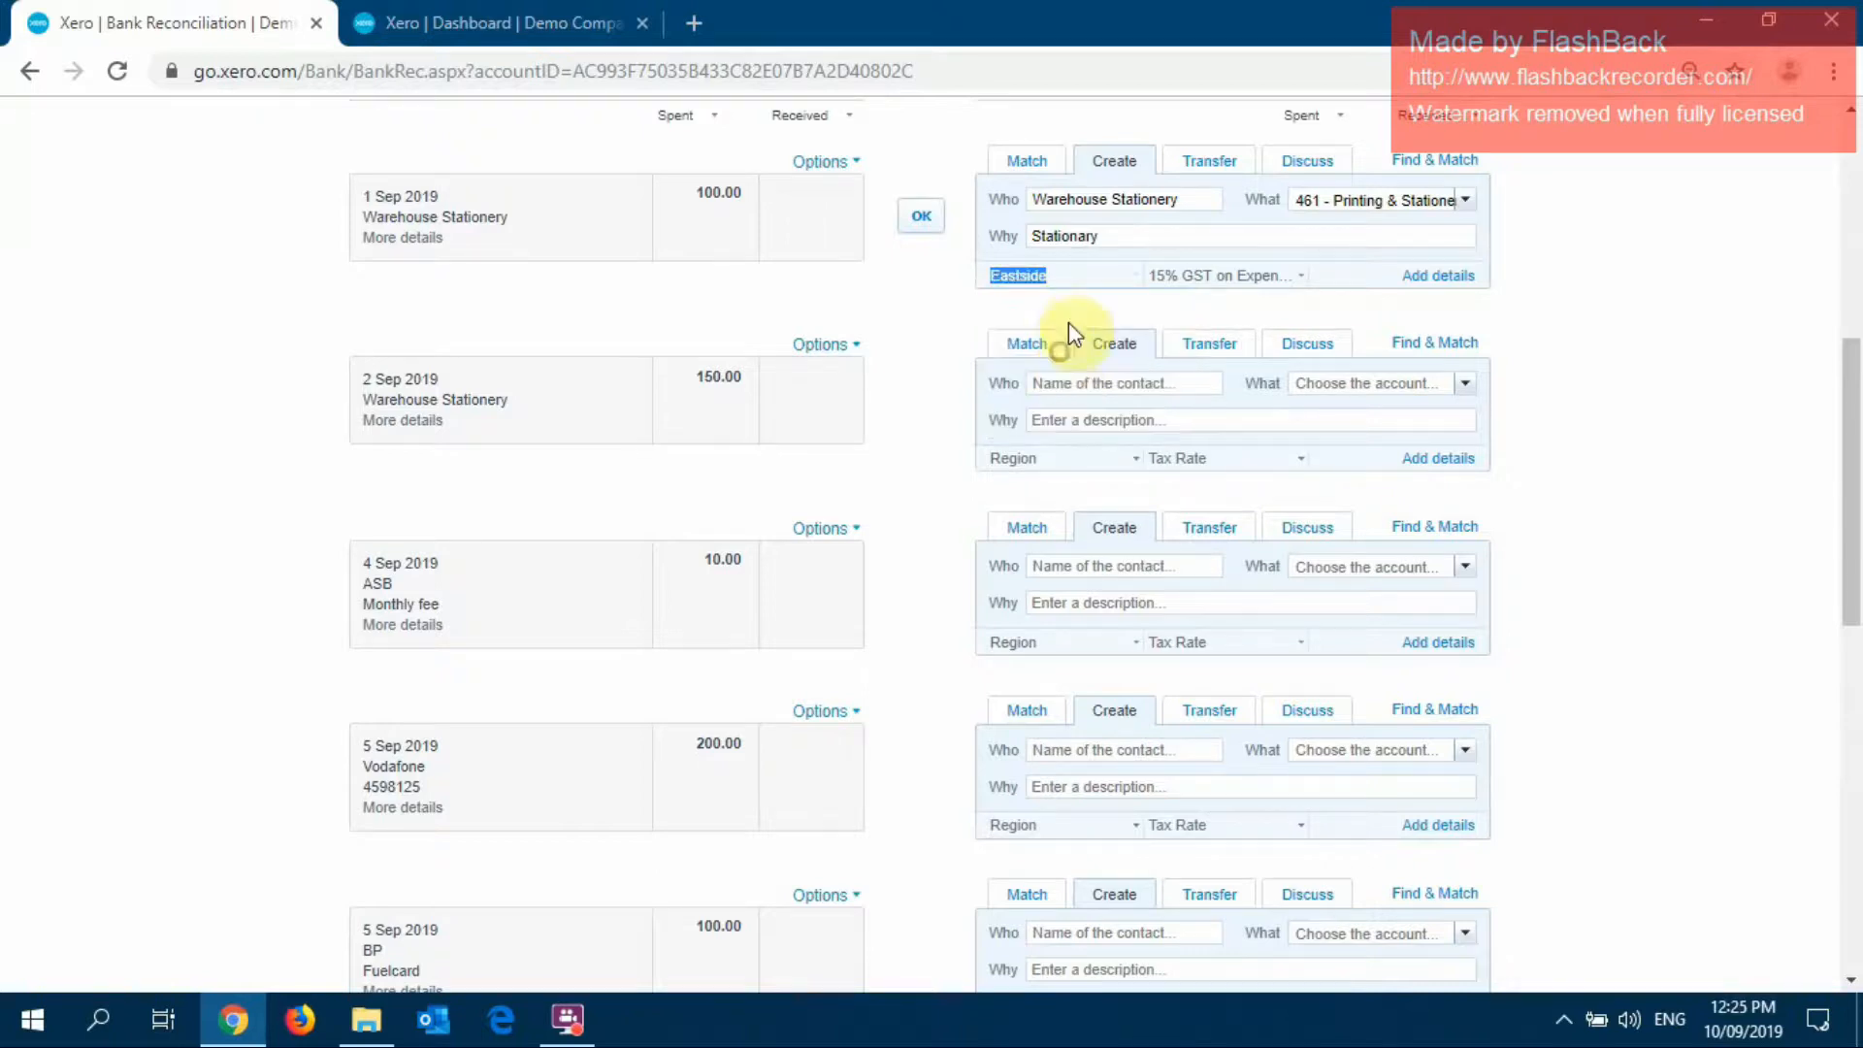
click(952, 286)
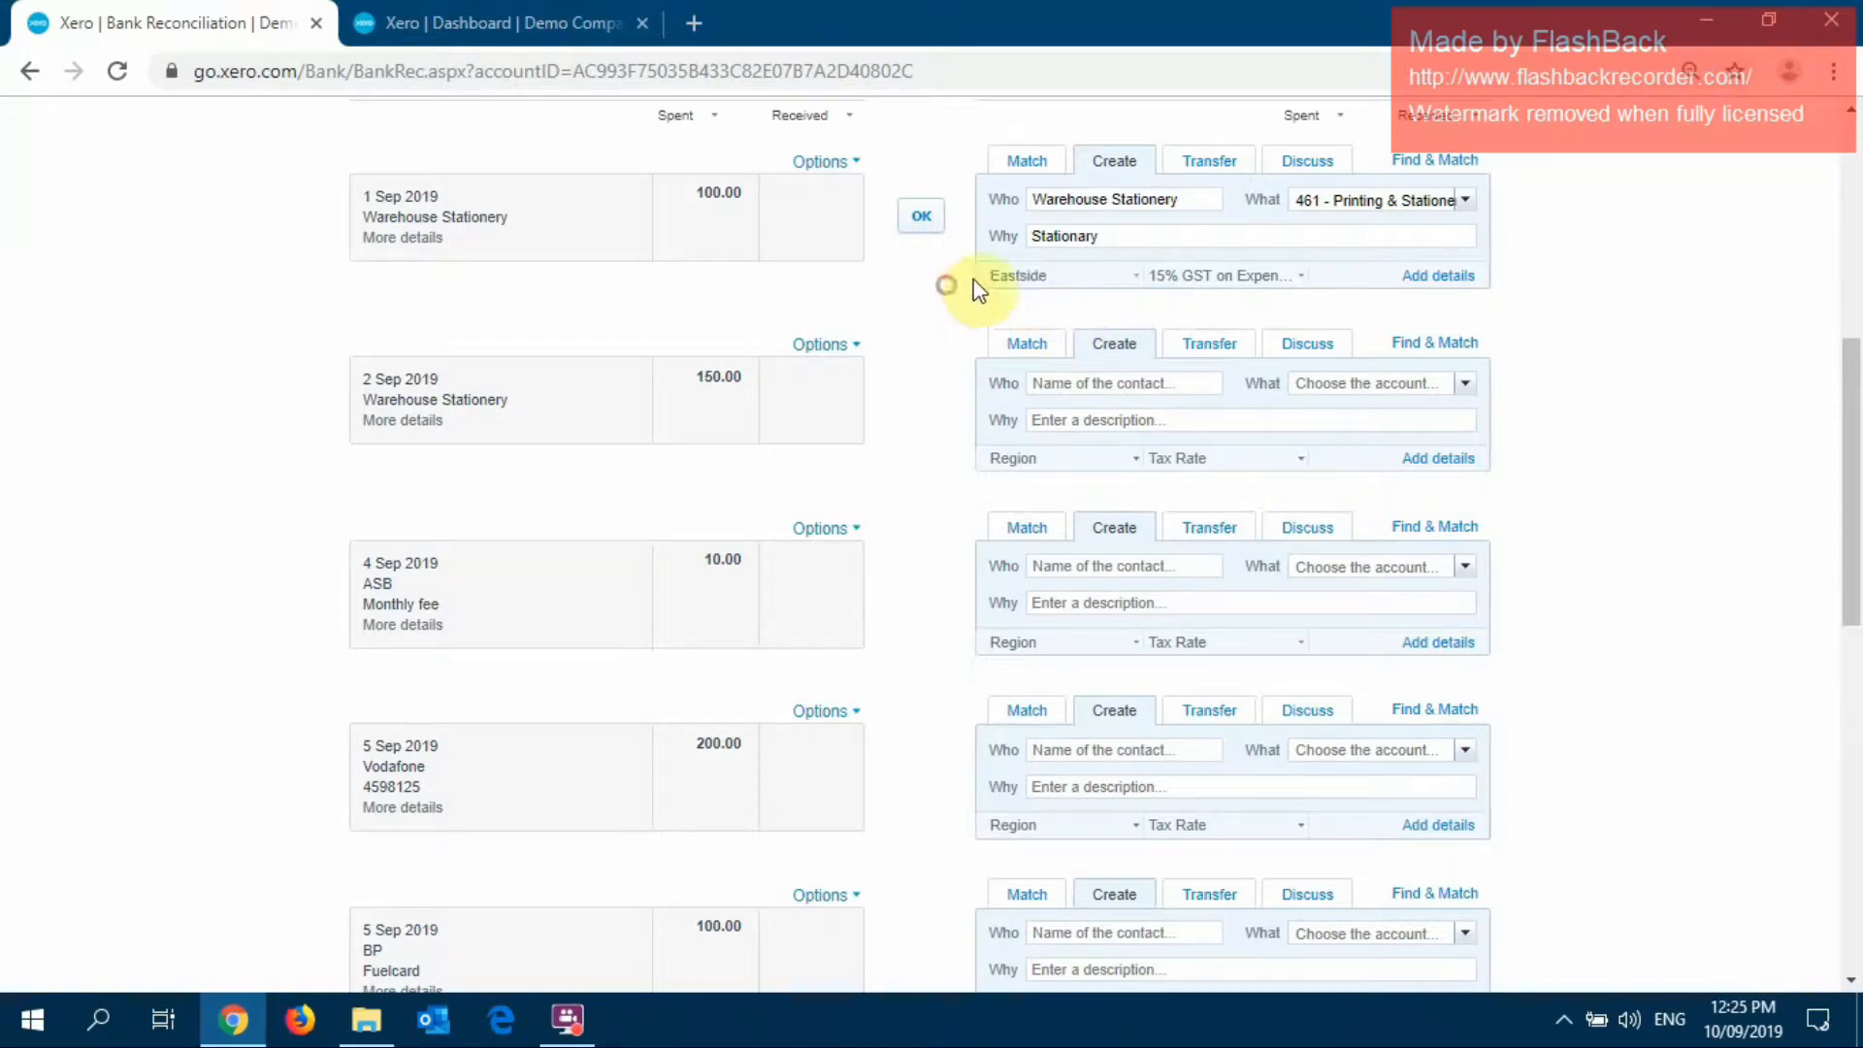
click(1133, 278)
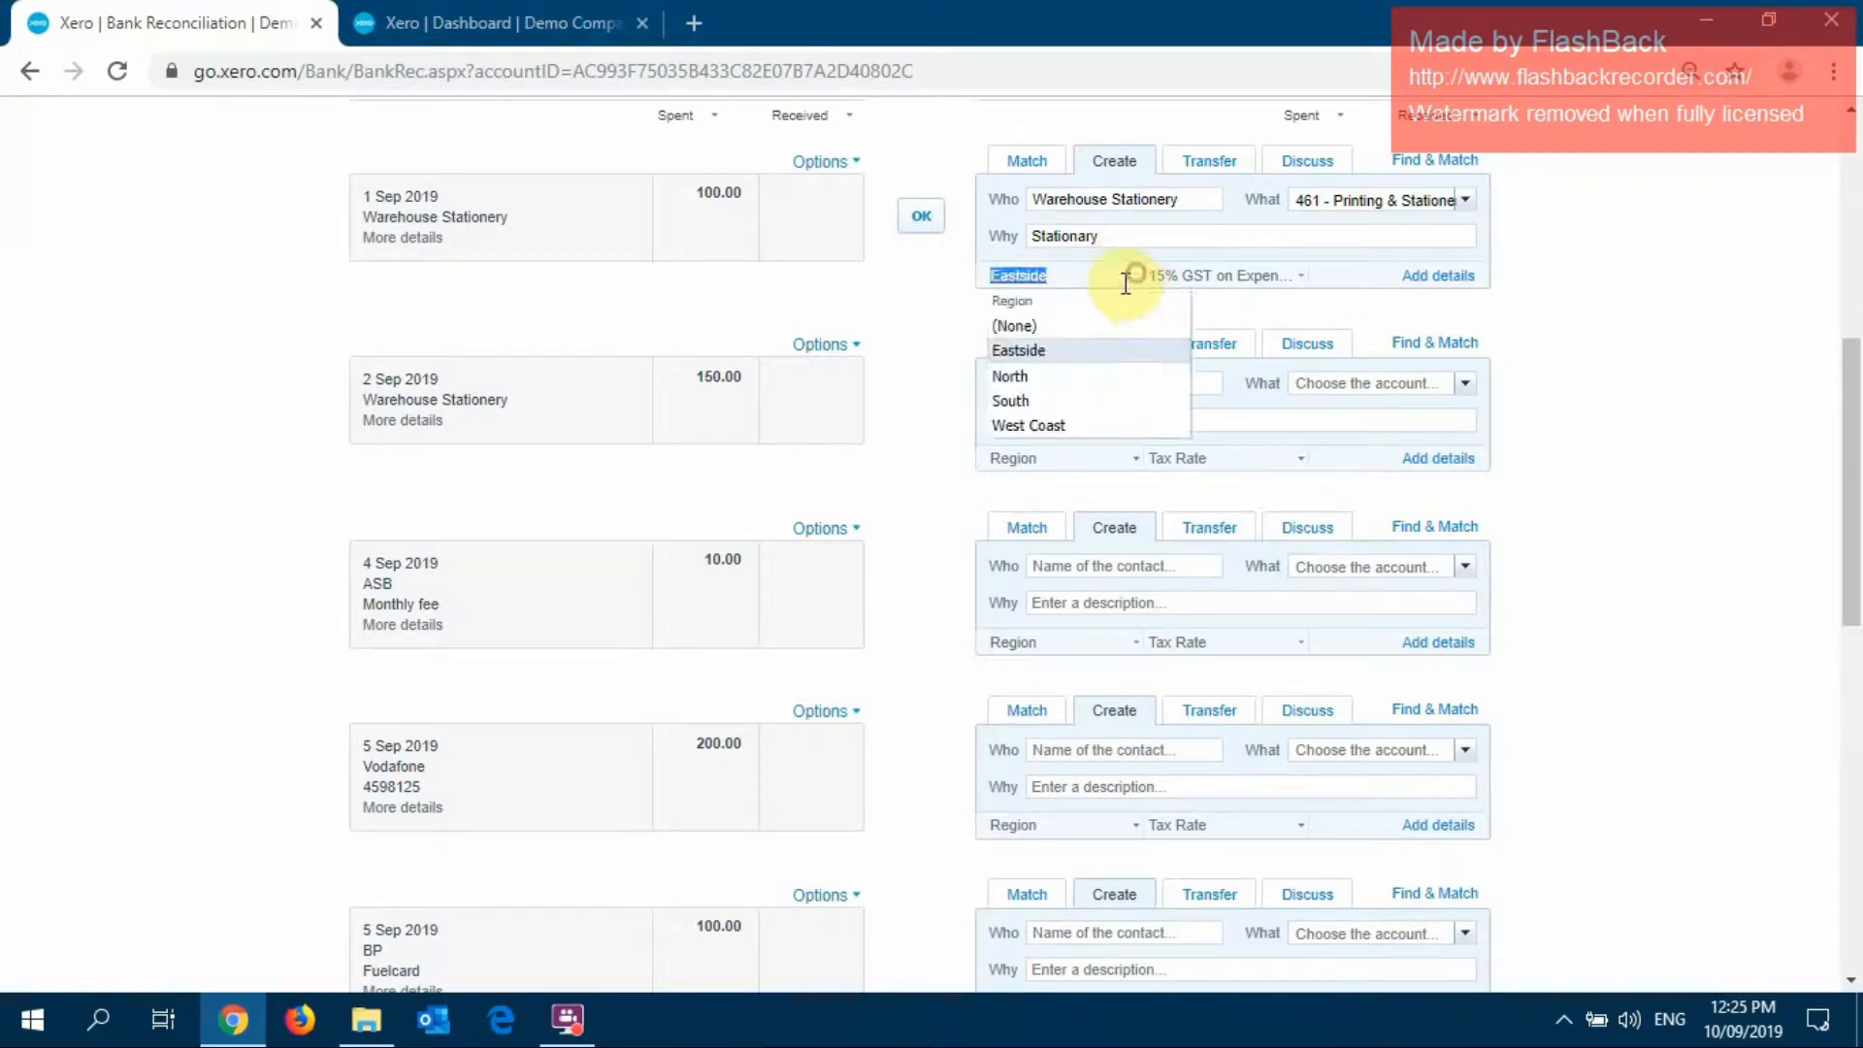
click(1063, 330)
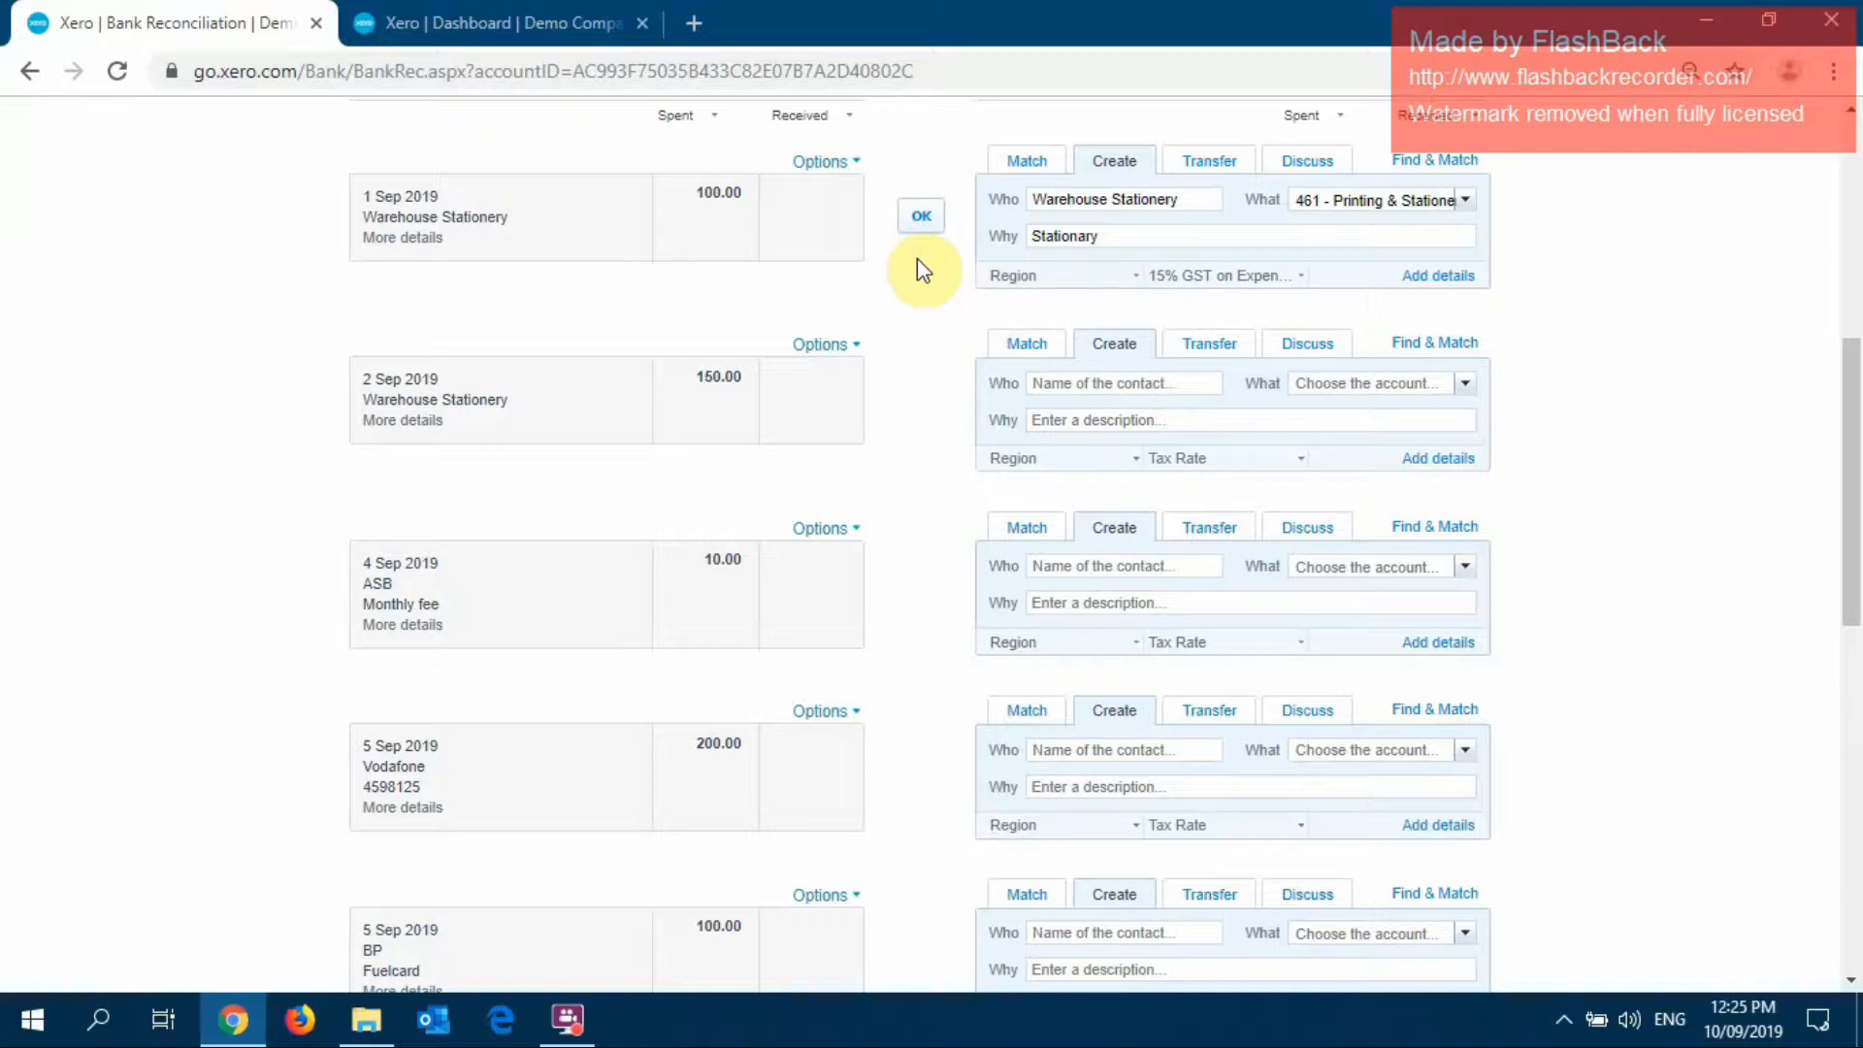
Reconcile the 1 Sep Warehouse Stationery statement line with the entered transaction details
click(911, 257)
click(917, 218)
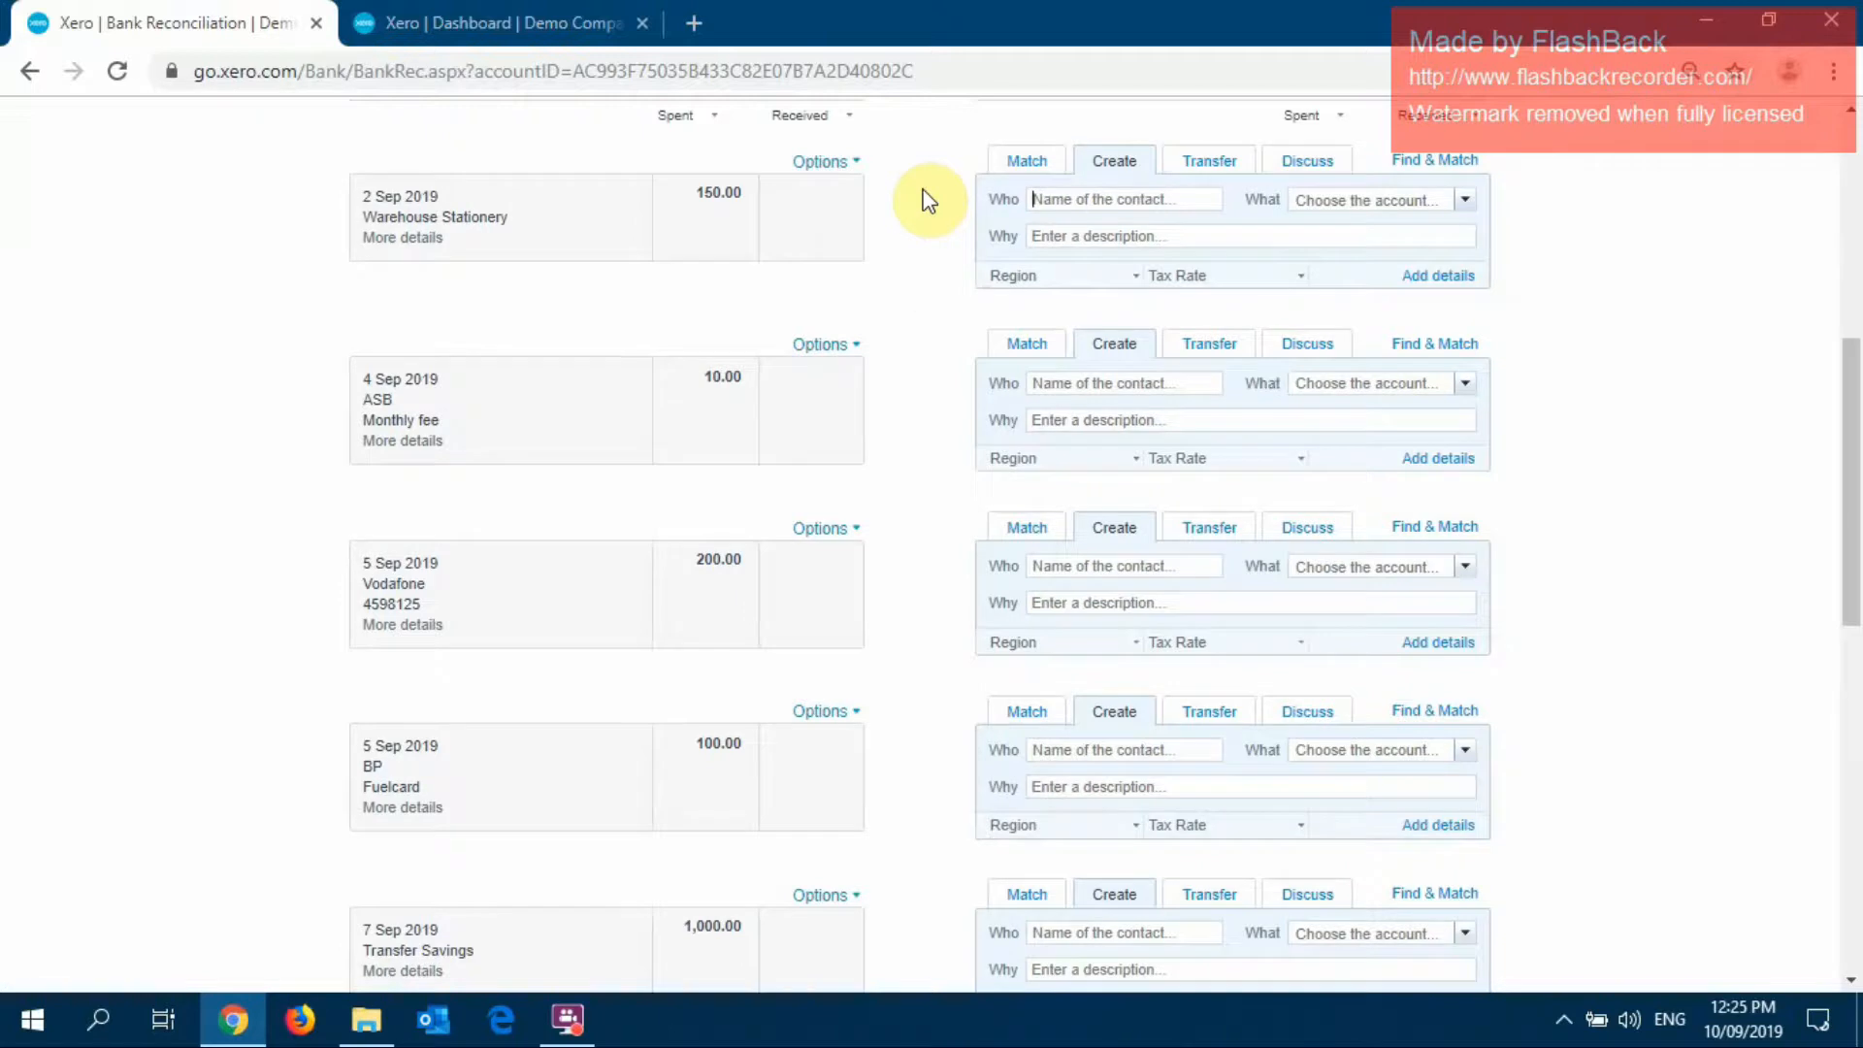
click(921, 189)
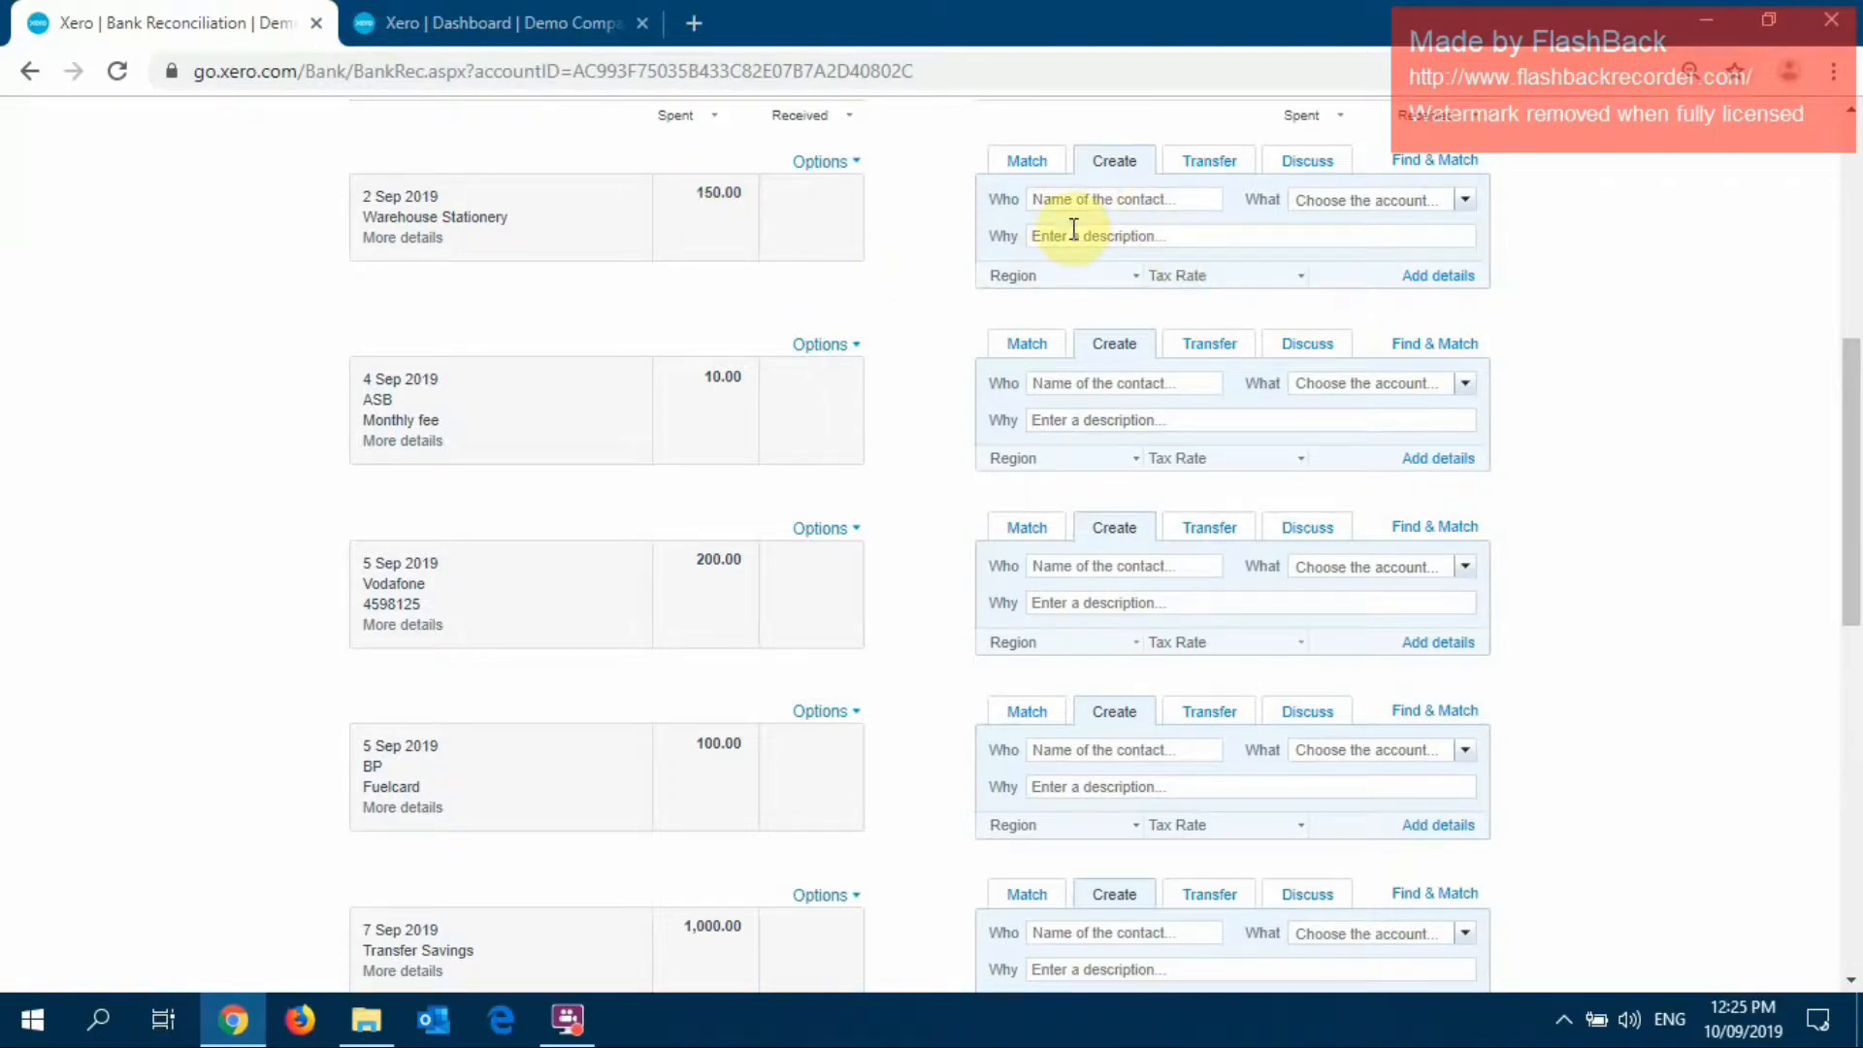
Open the detailed entry form for the 2 Sep Warehouse Stationery line and re-enter the existing Warehouse Stationery contact as payee
click(1442, 277)
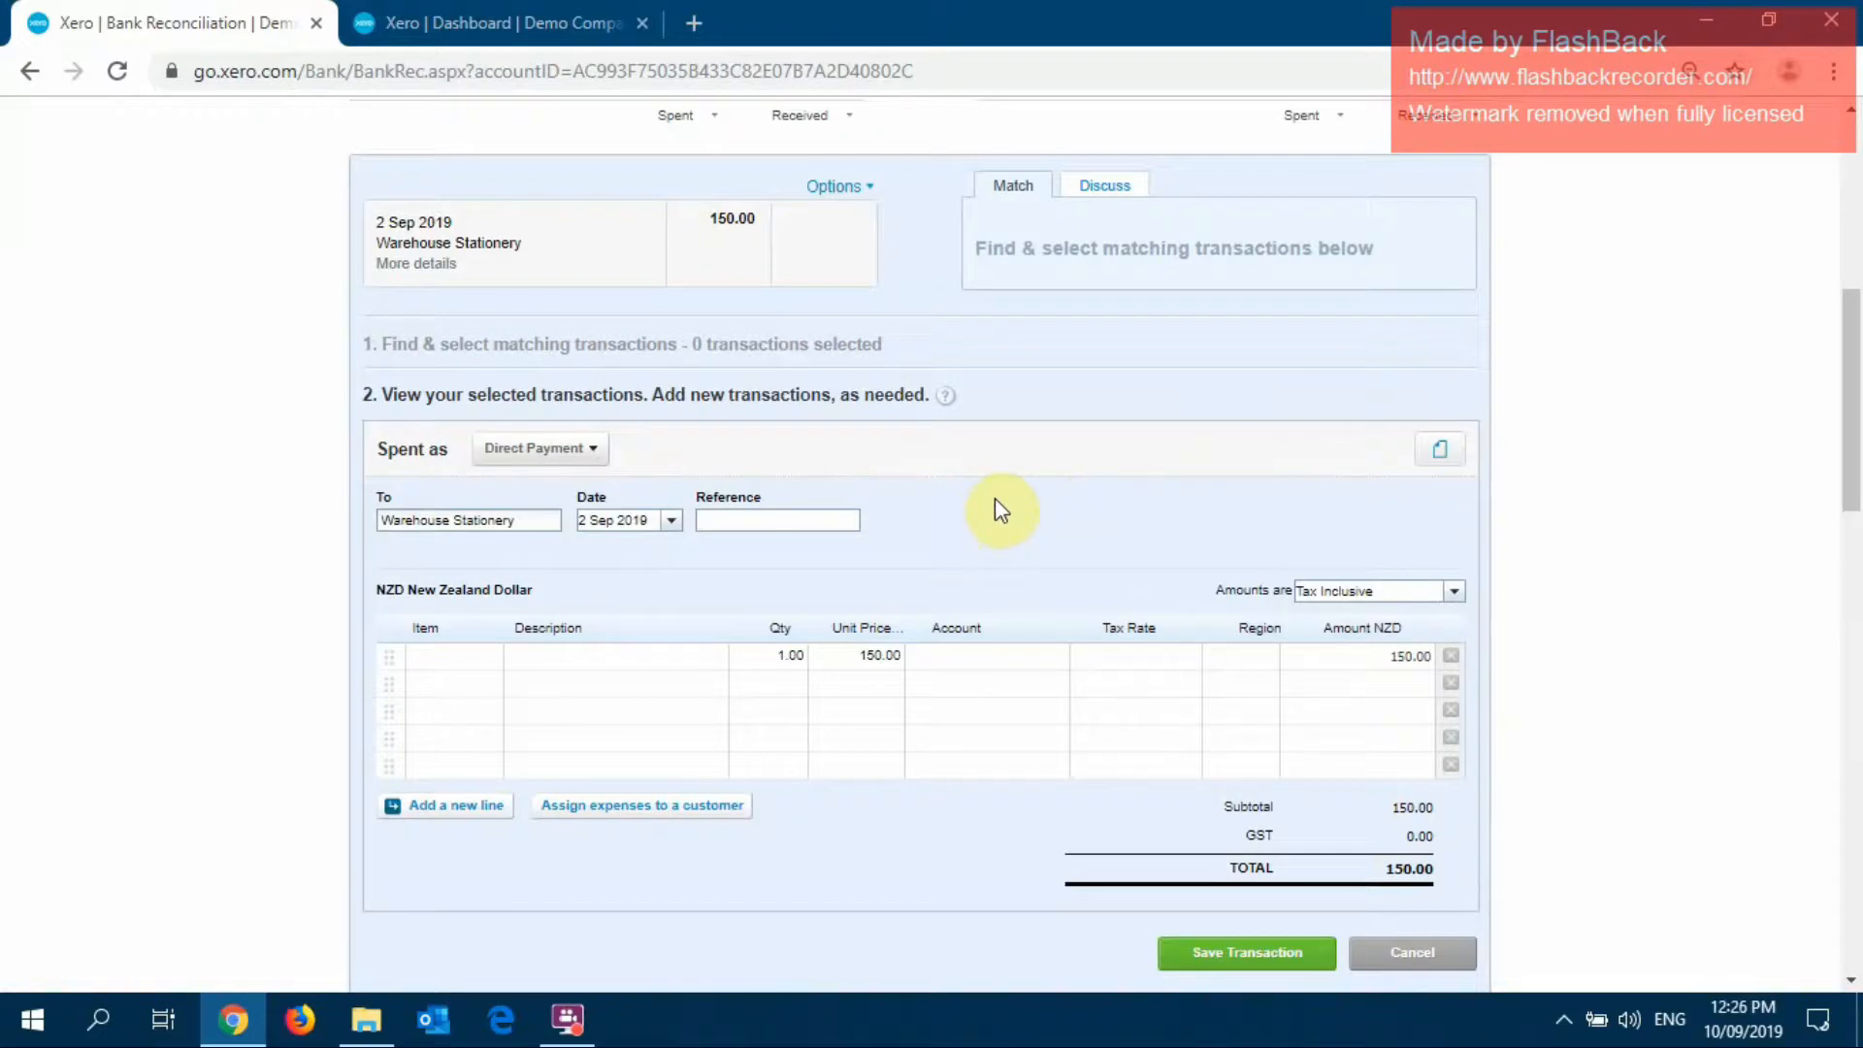
double_click(543, 520)
click(537, 521)
drag(530, 247, 369, 244)
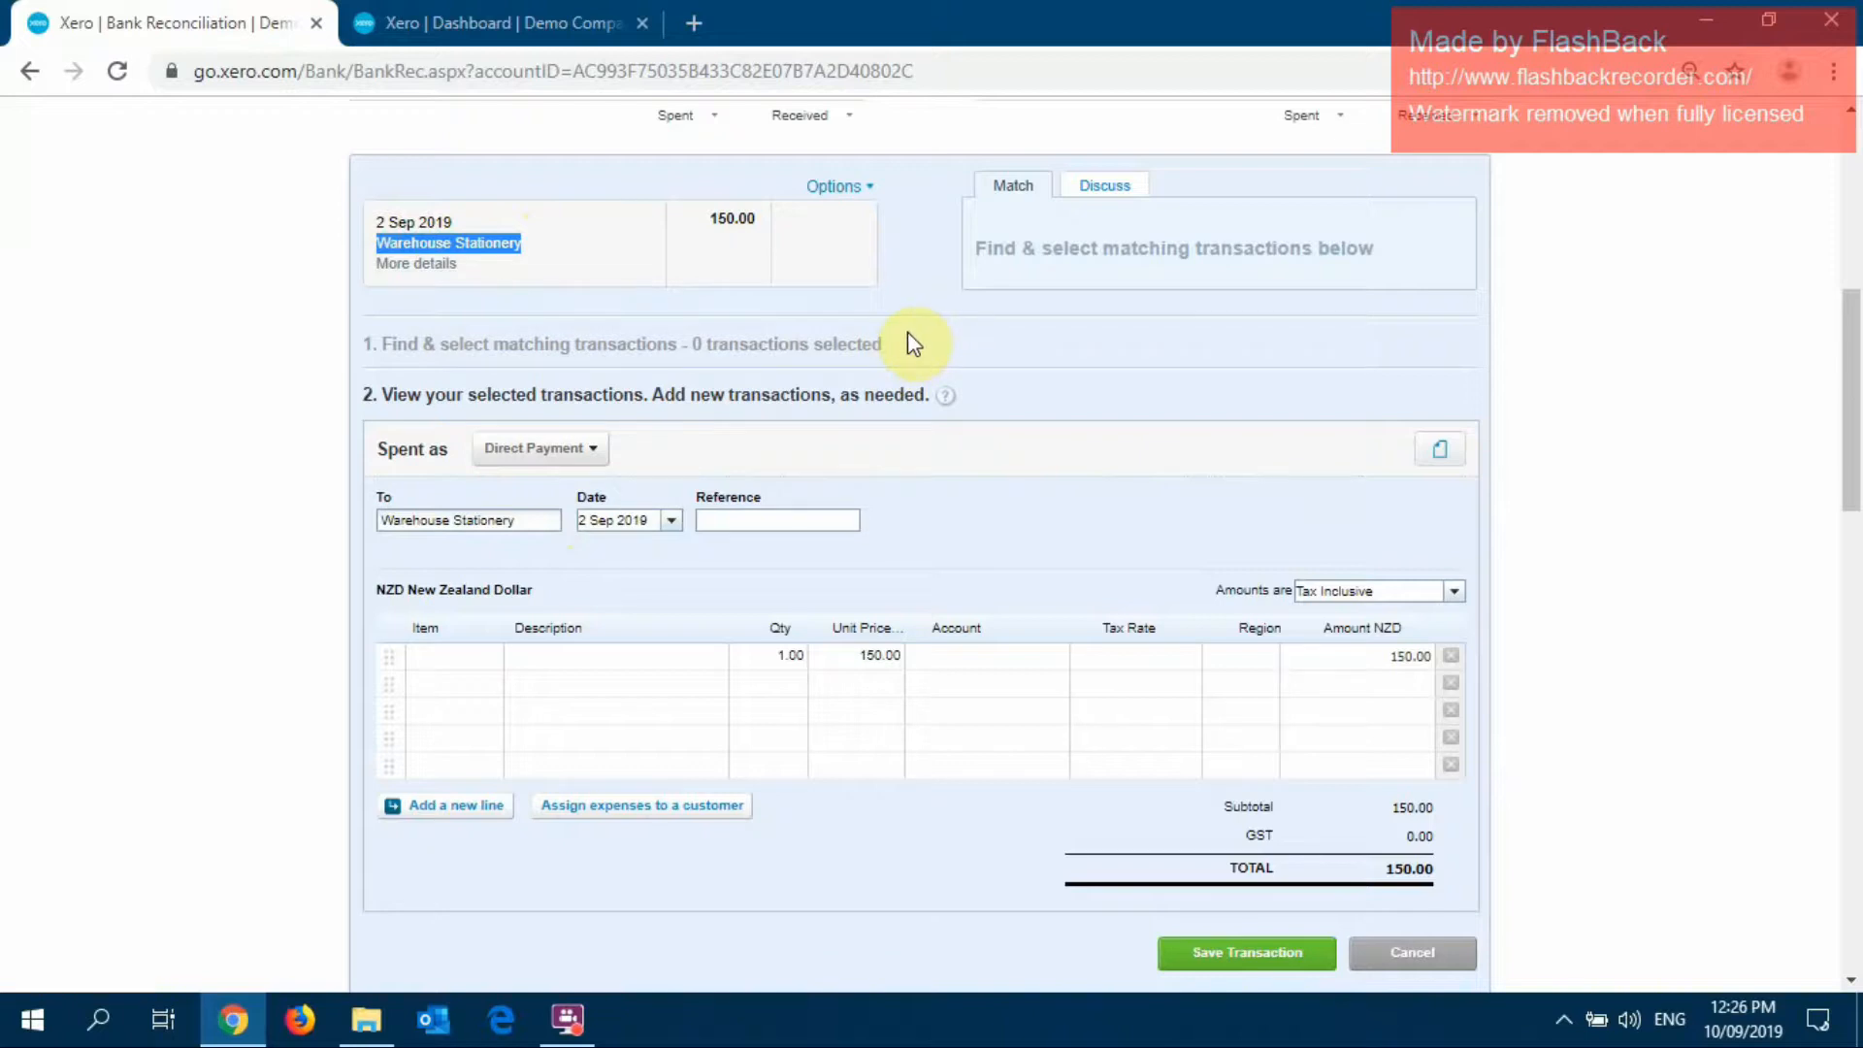
triple_click(519, 524)
key(BackSpace)
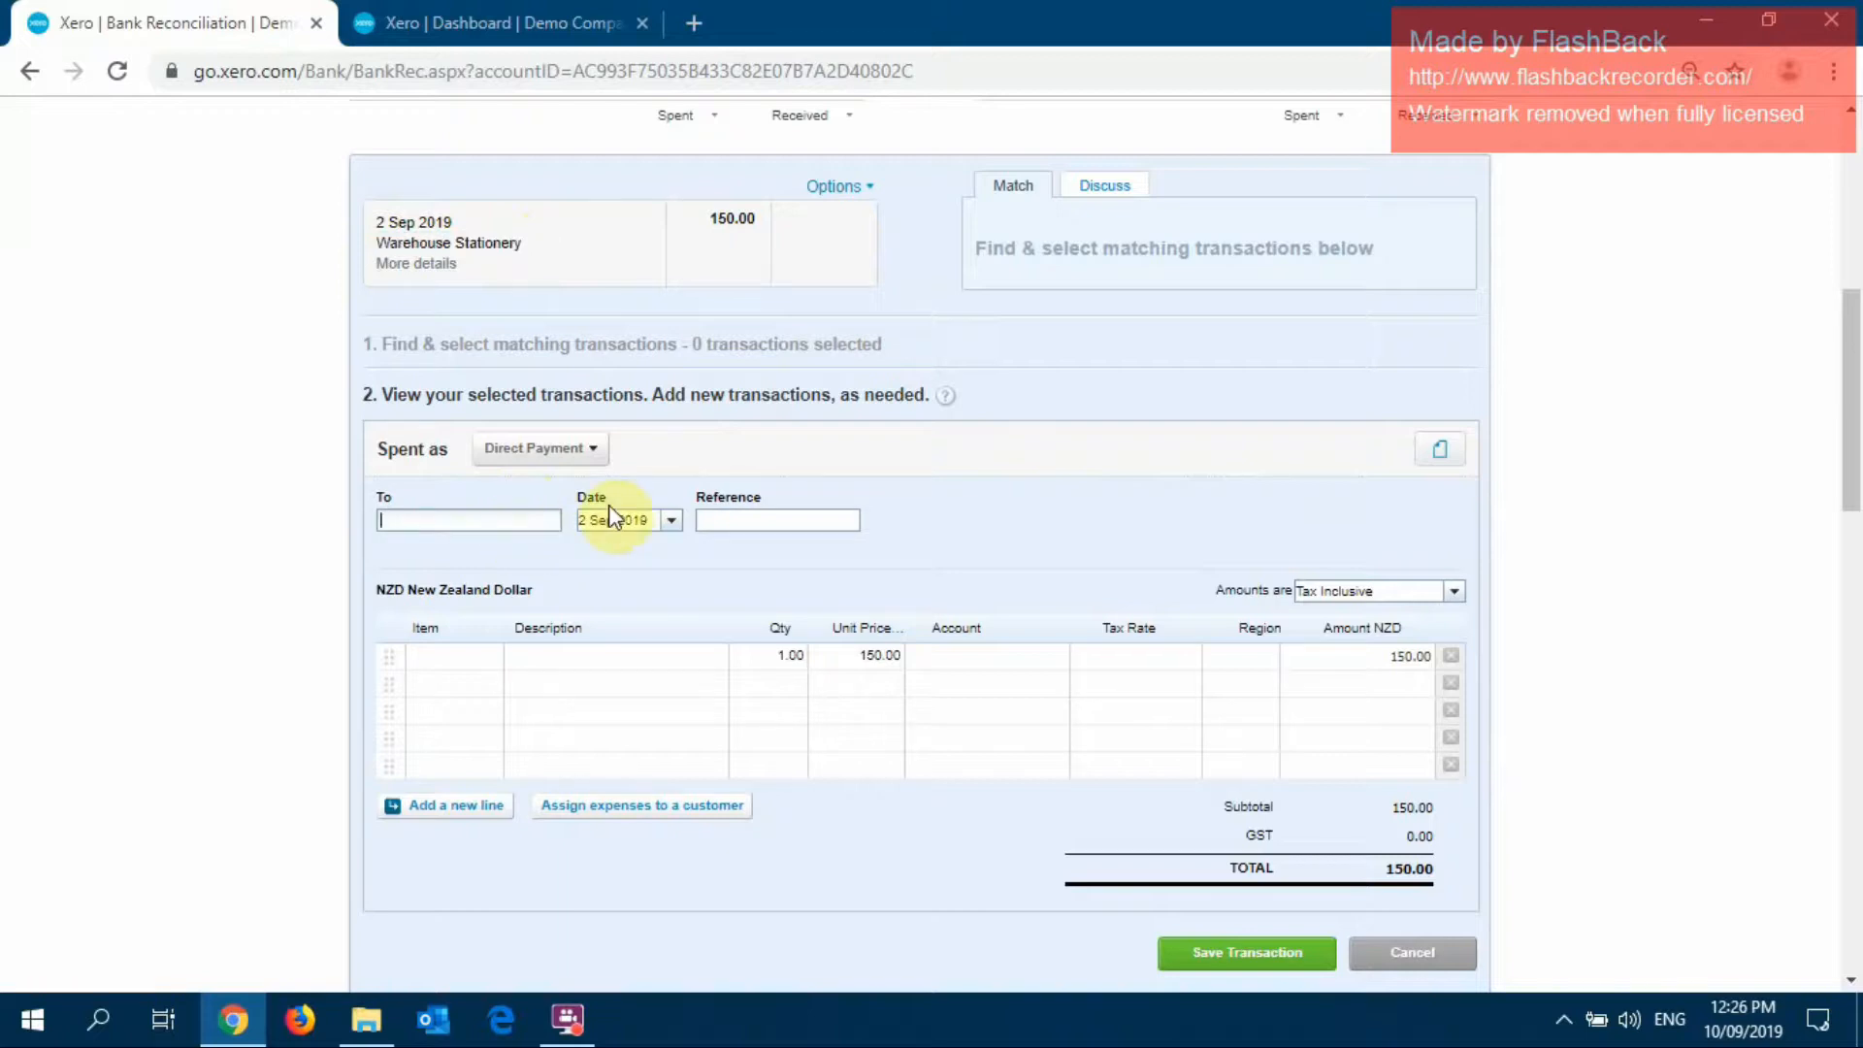
text(Ware)
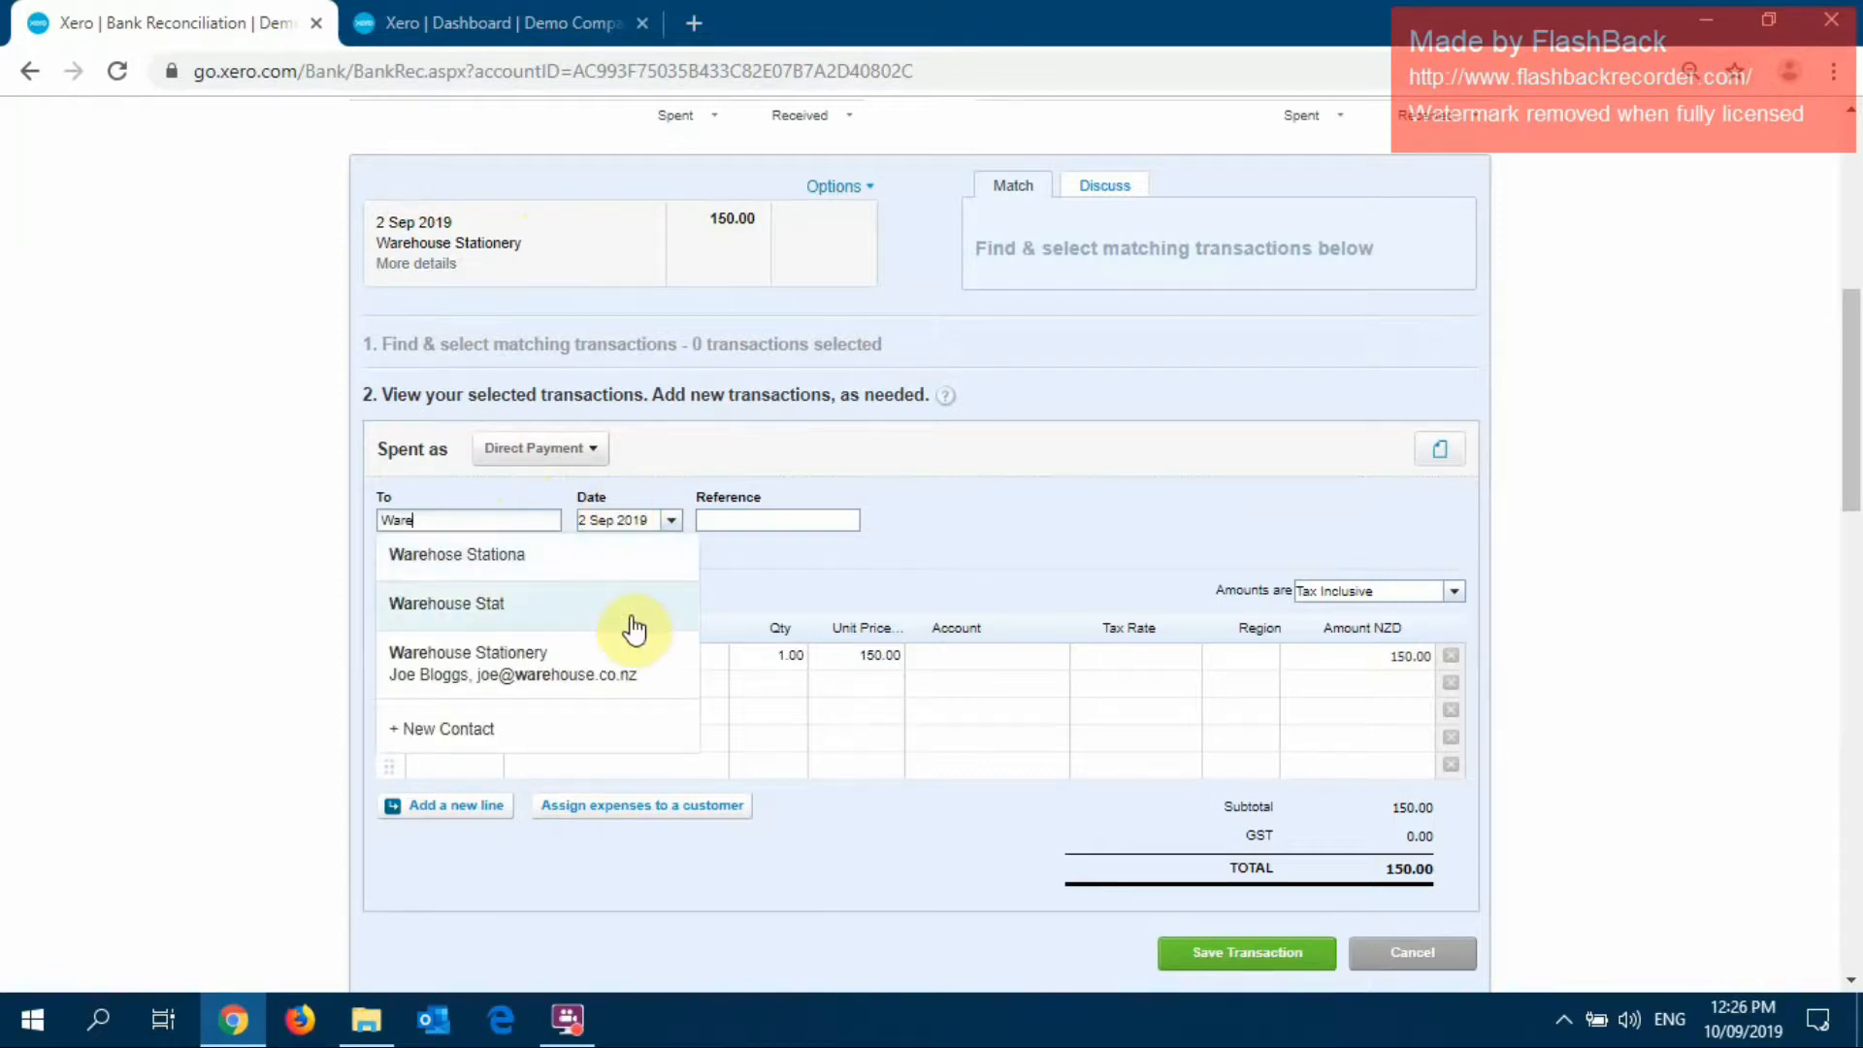
click(532, 667)
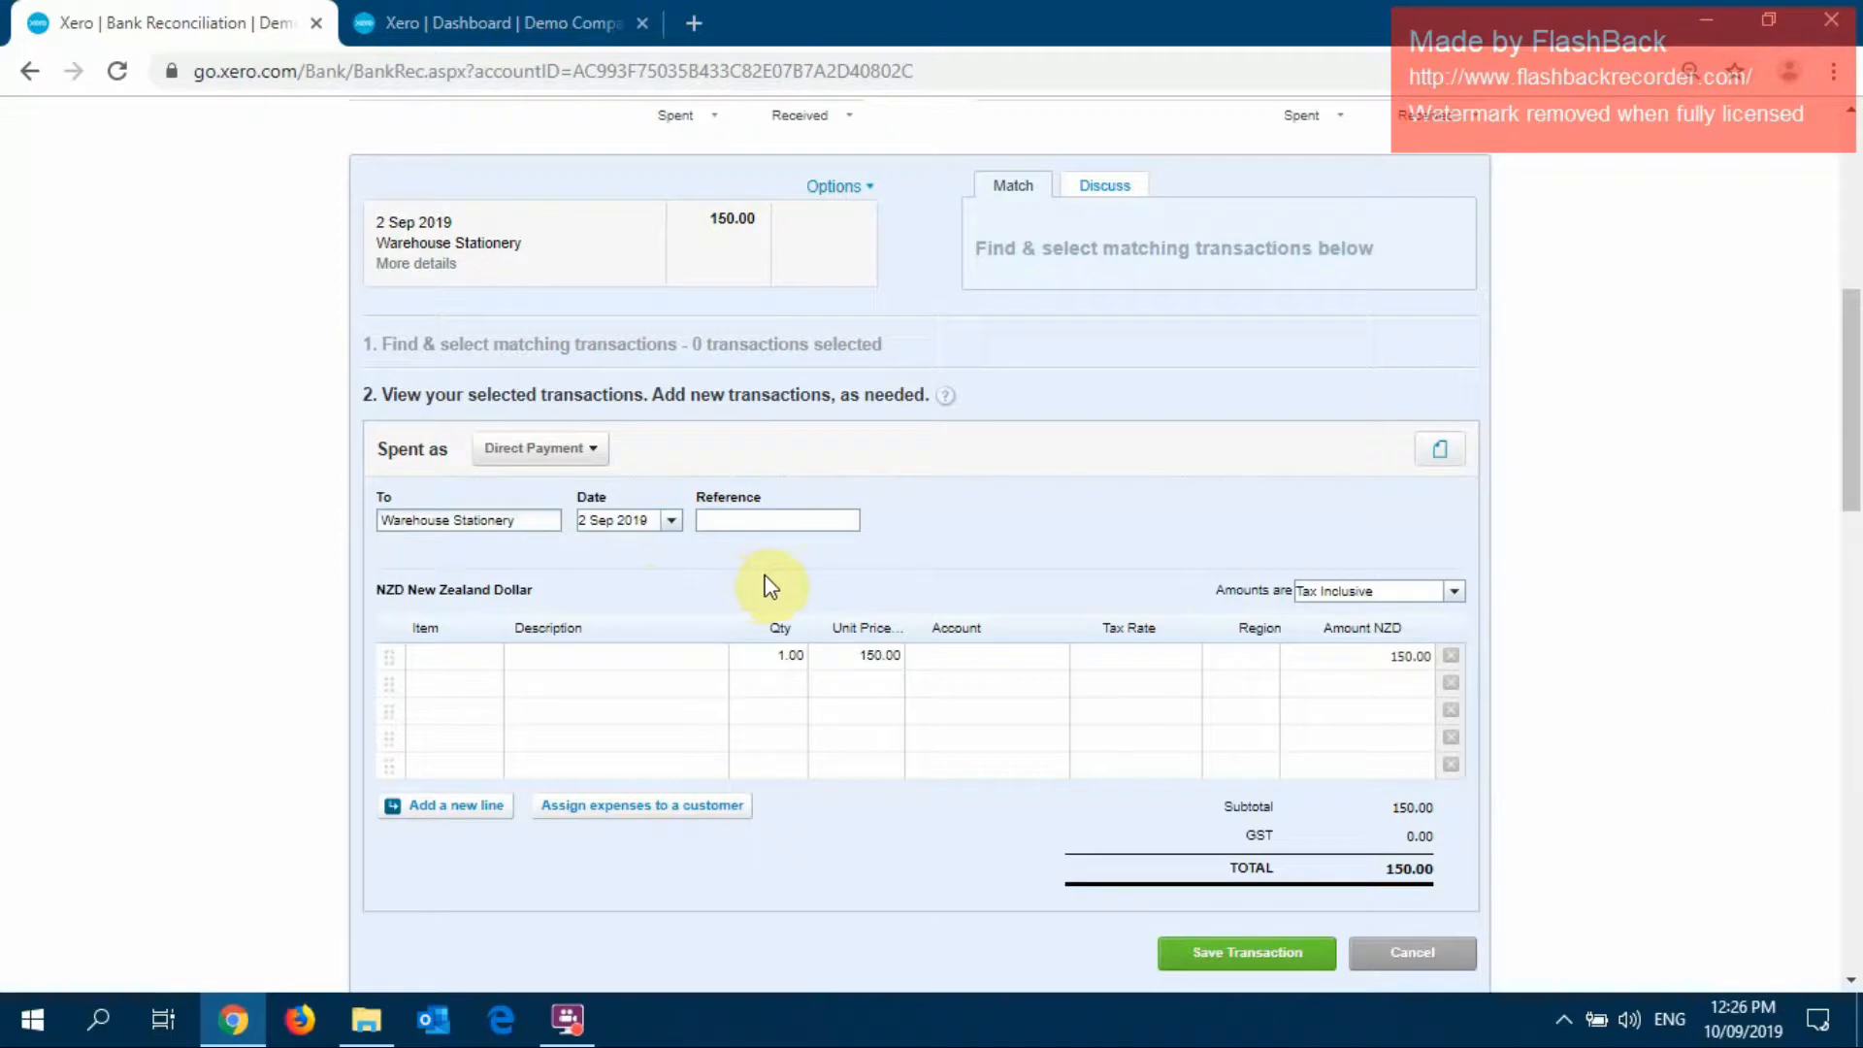
Describe the first item of the payment as "Business Portion" and set its unit price to 120
click(663, 655)
text(B)
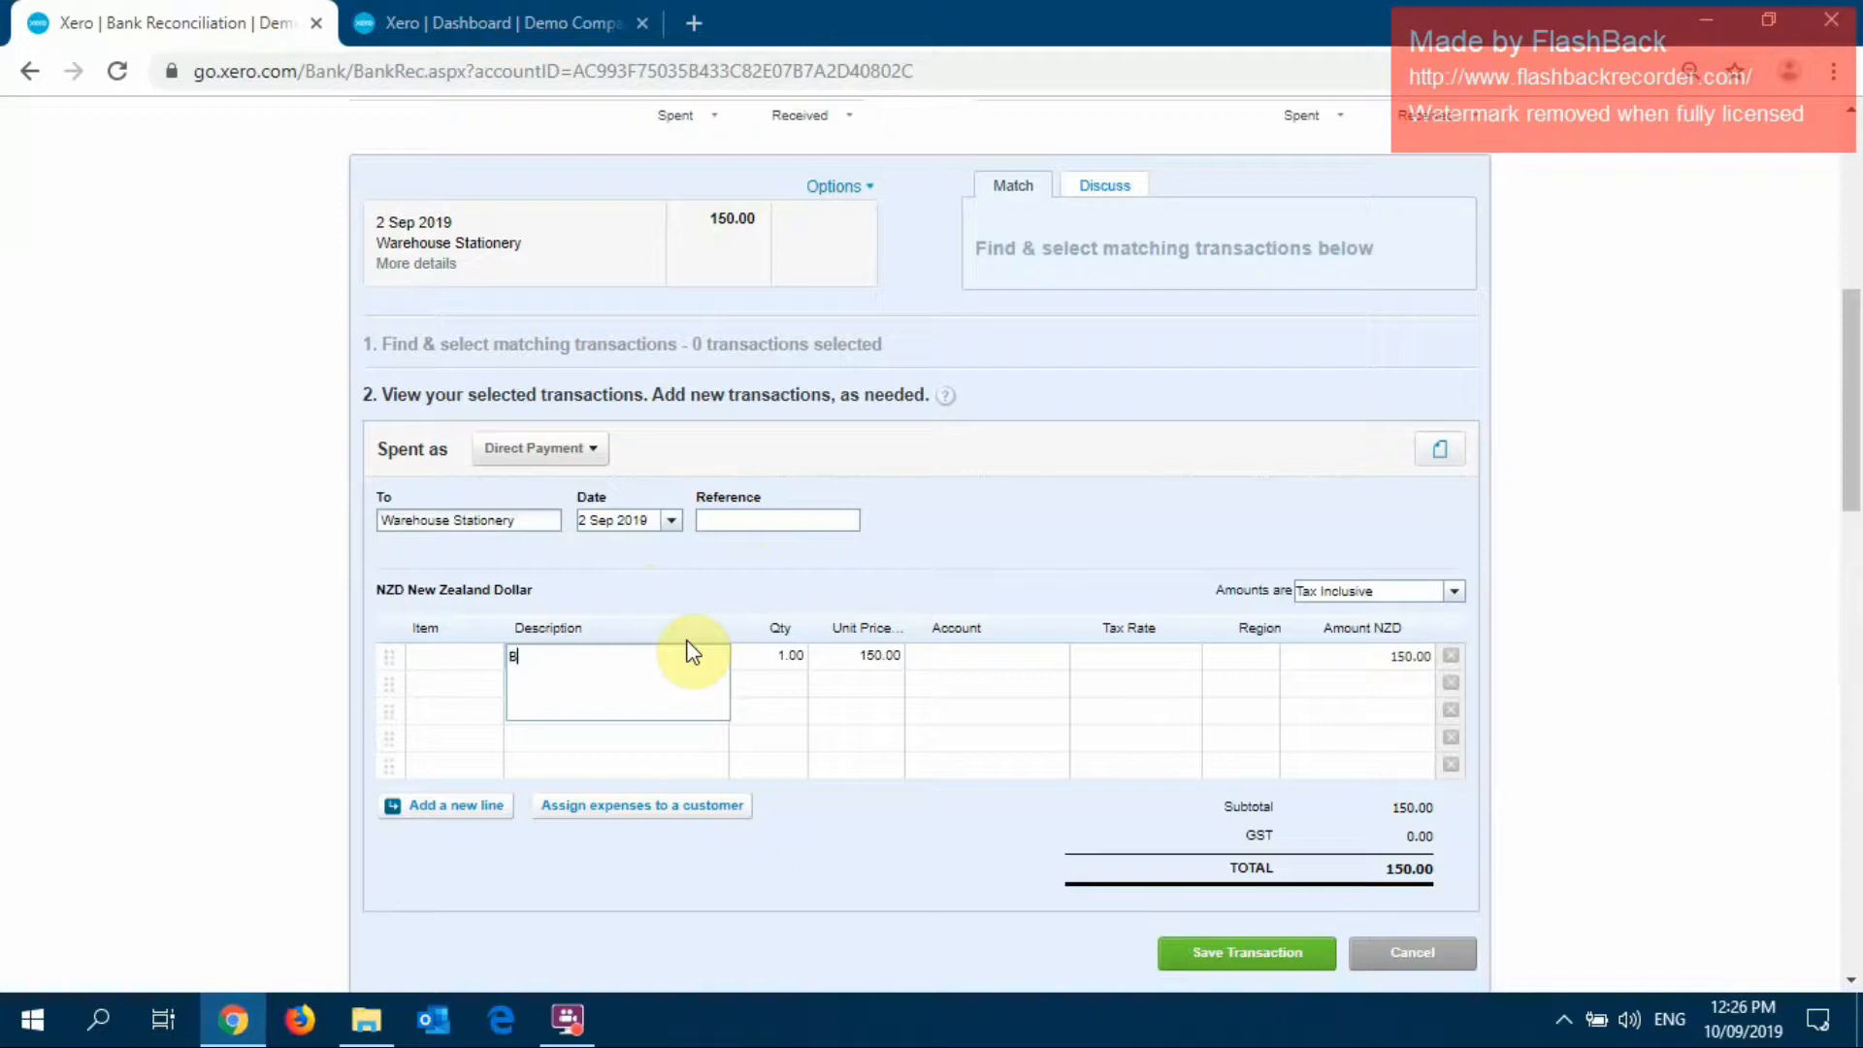
text(usiness Portion)
key(Tab)
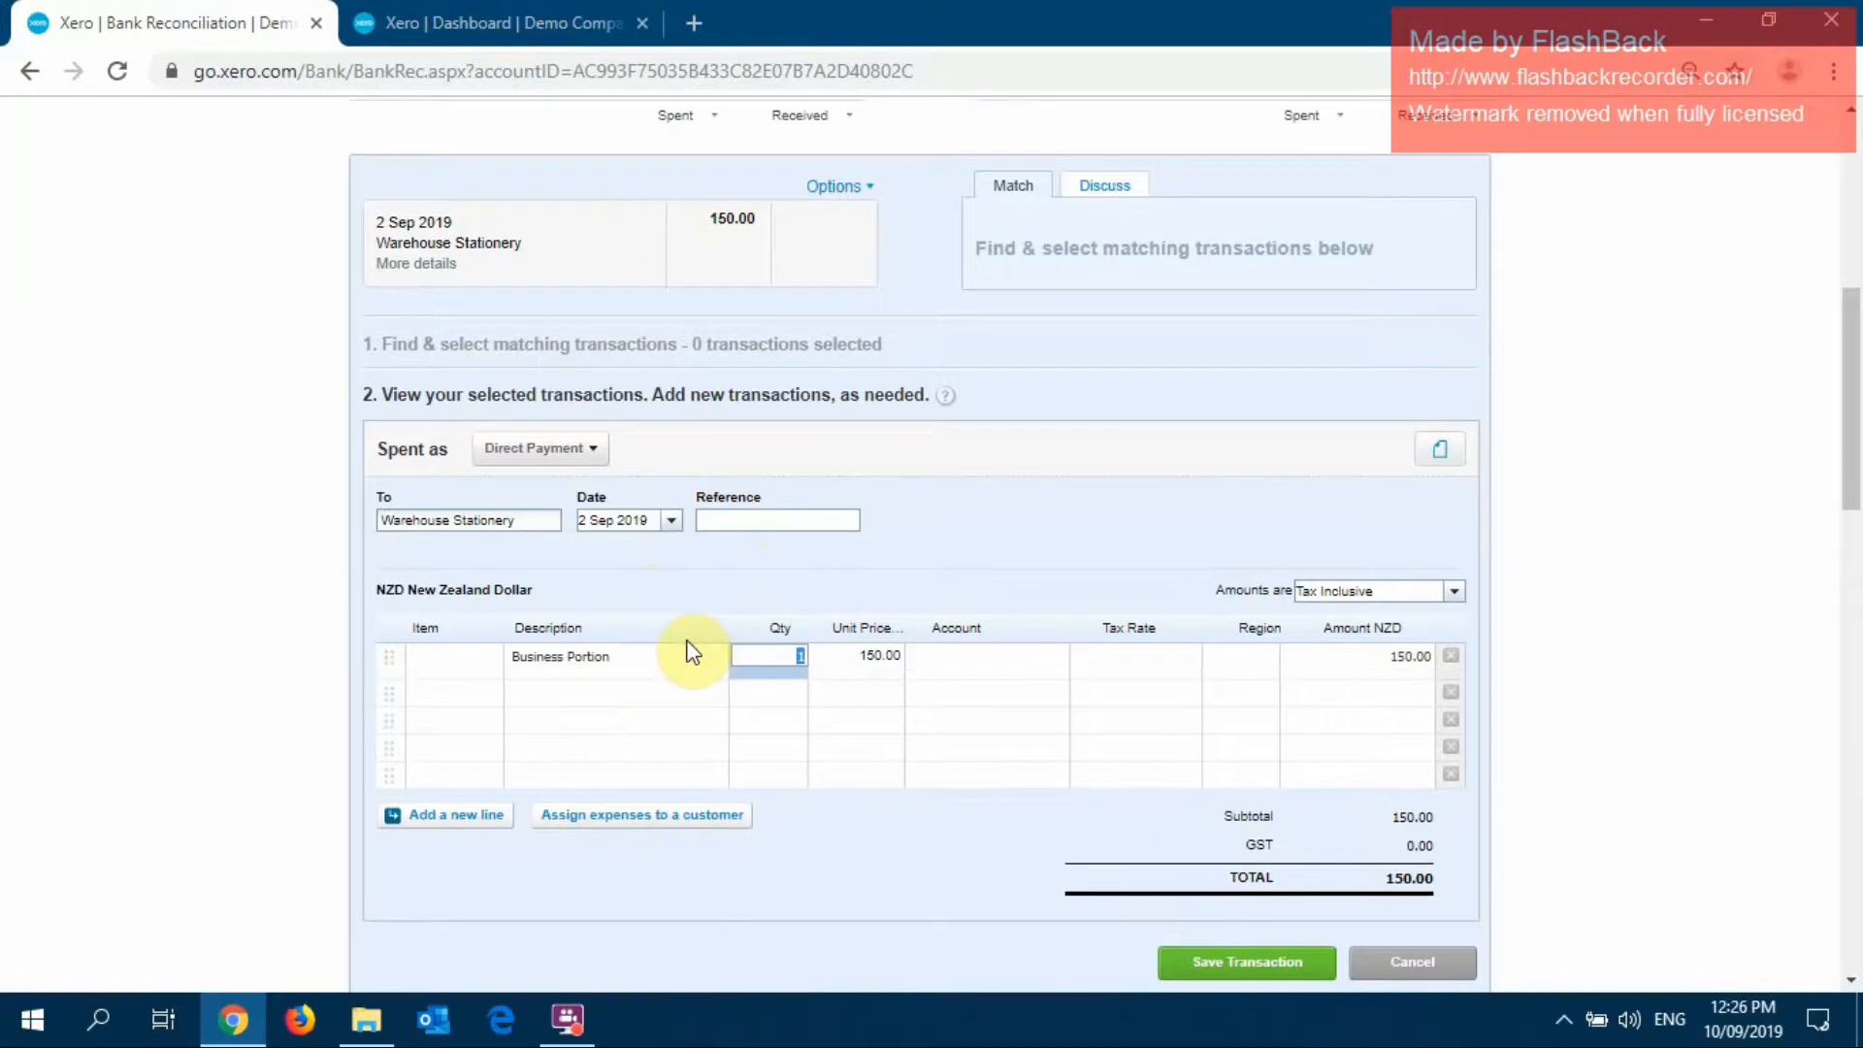
key(Tab)
text(1)
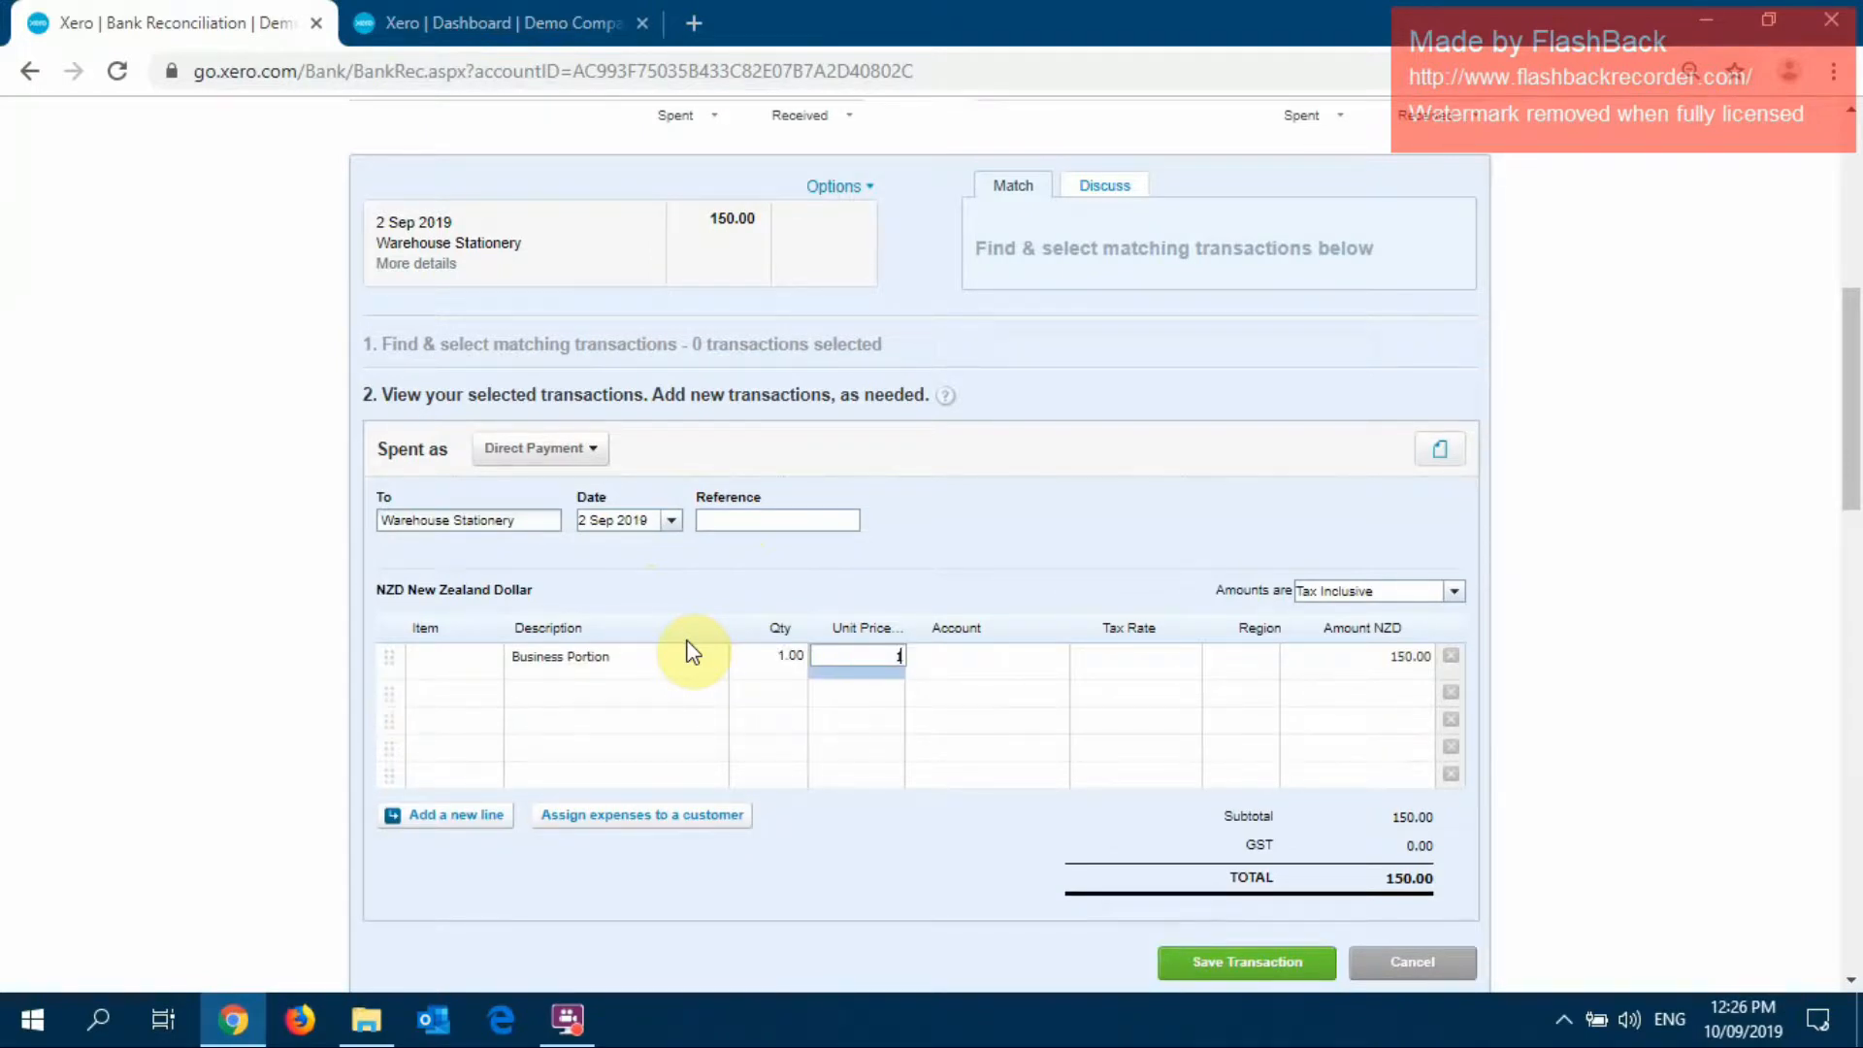
text(20)
key(Tab)
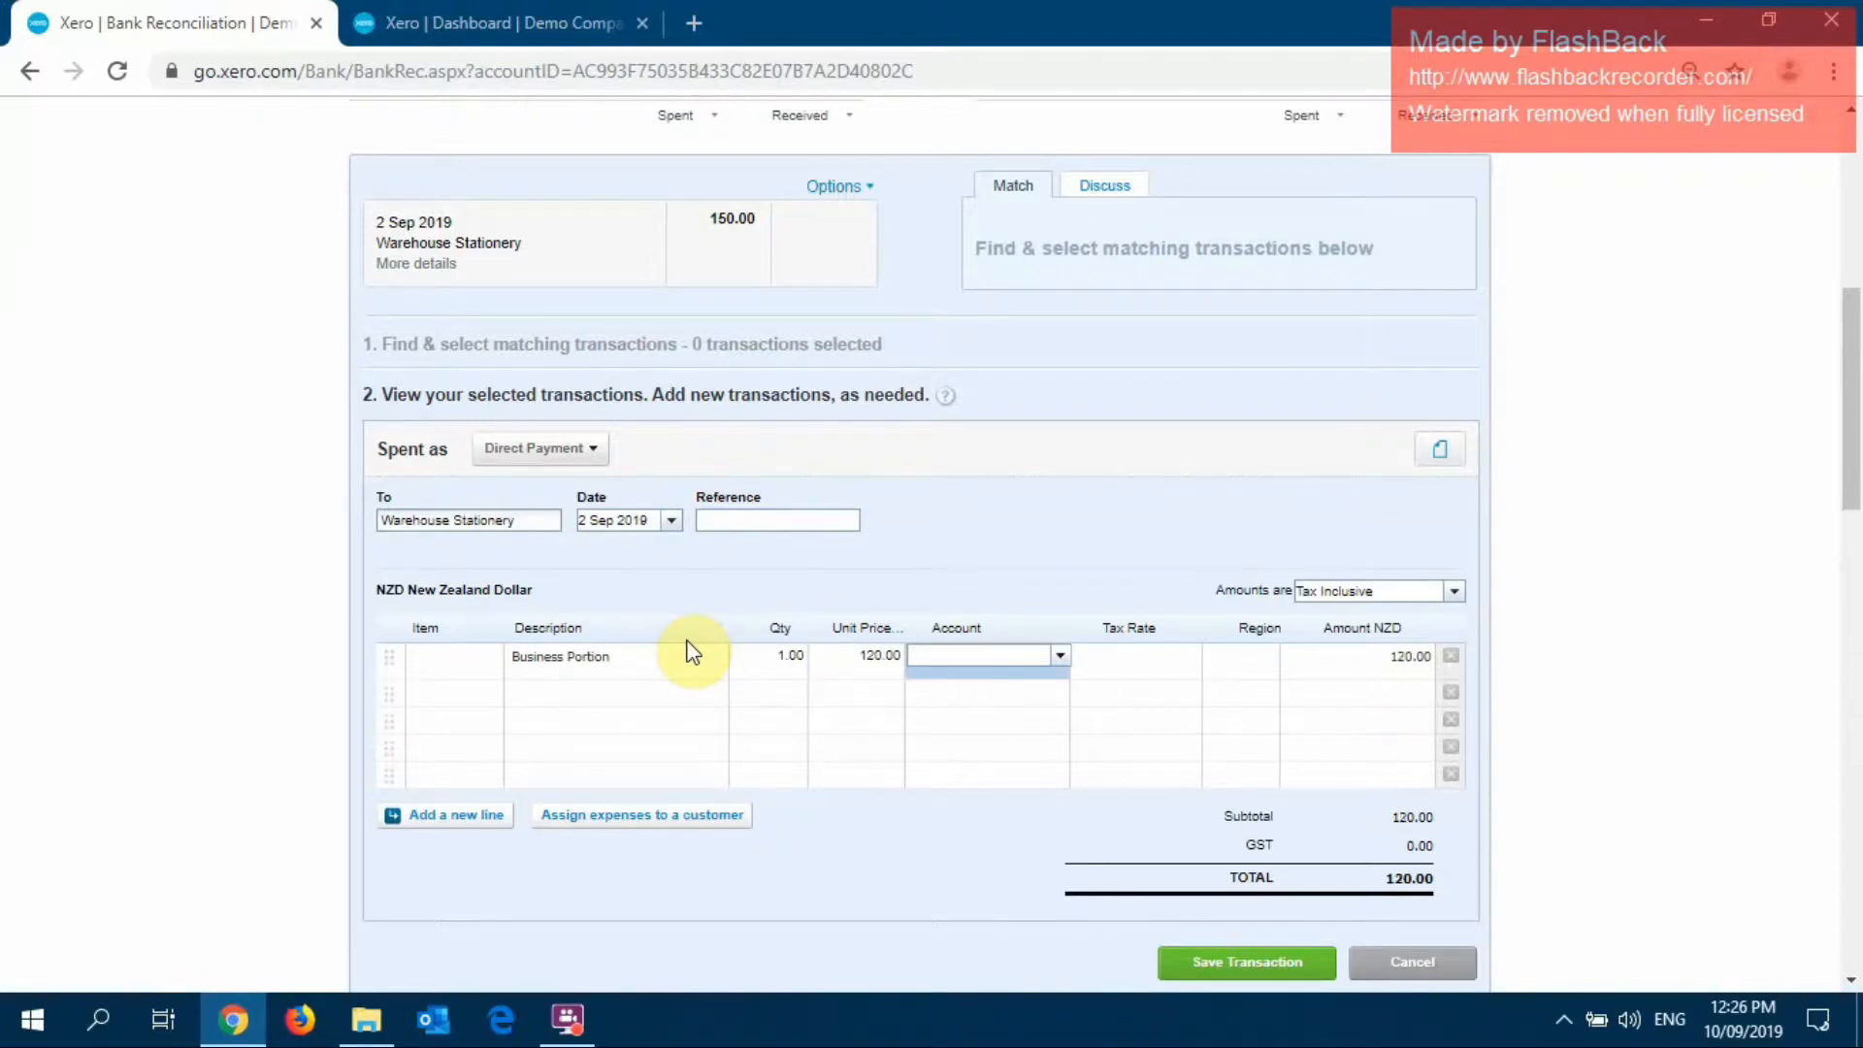
Code the Business Portion item to account 461 - Printing & Stationery, leaving its region blank
text(prin)
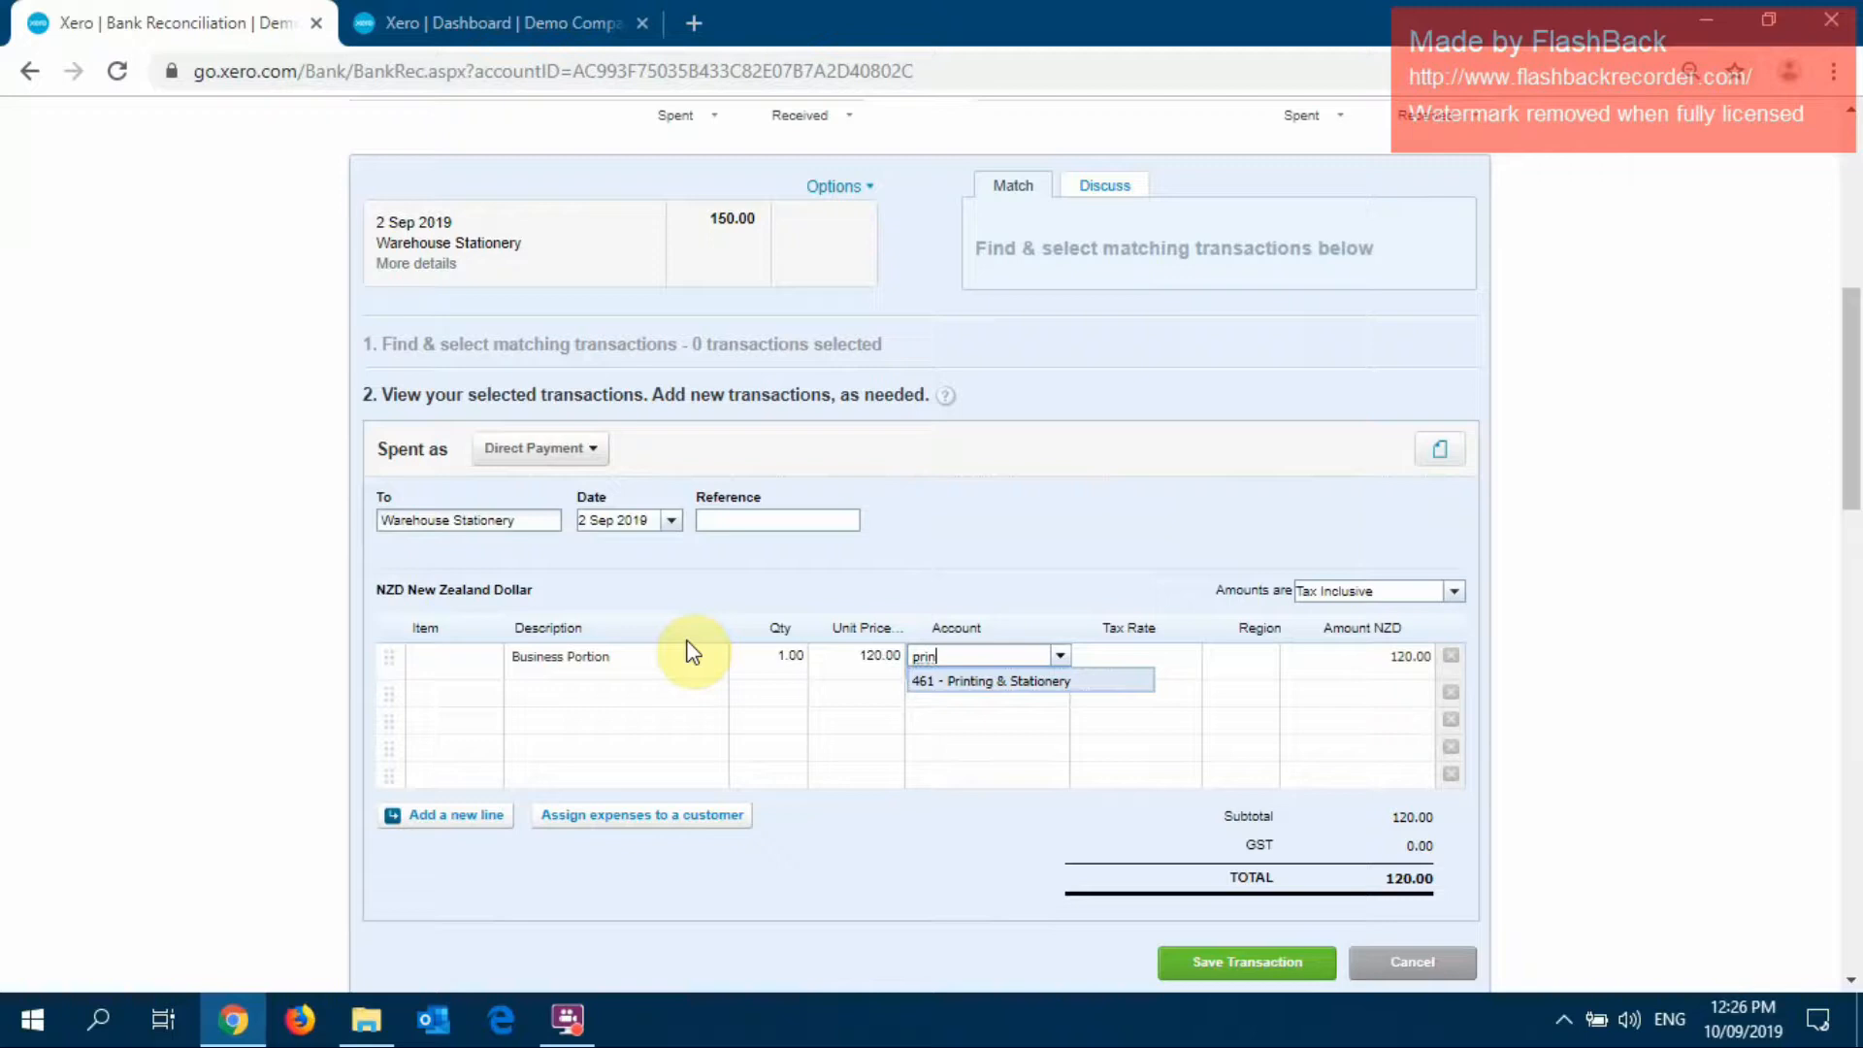
click(995, 680)
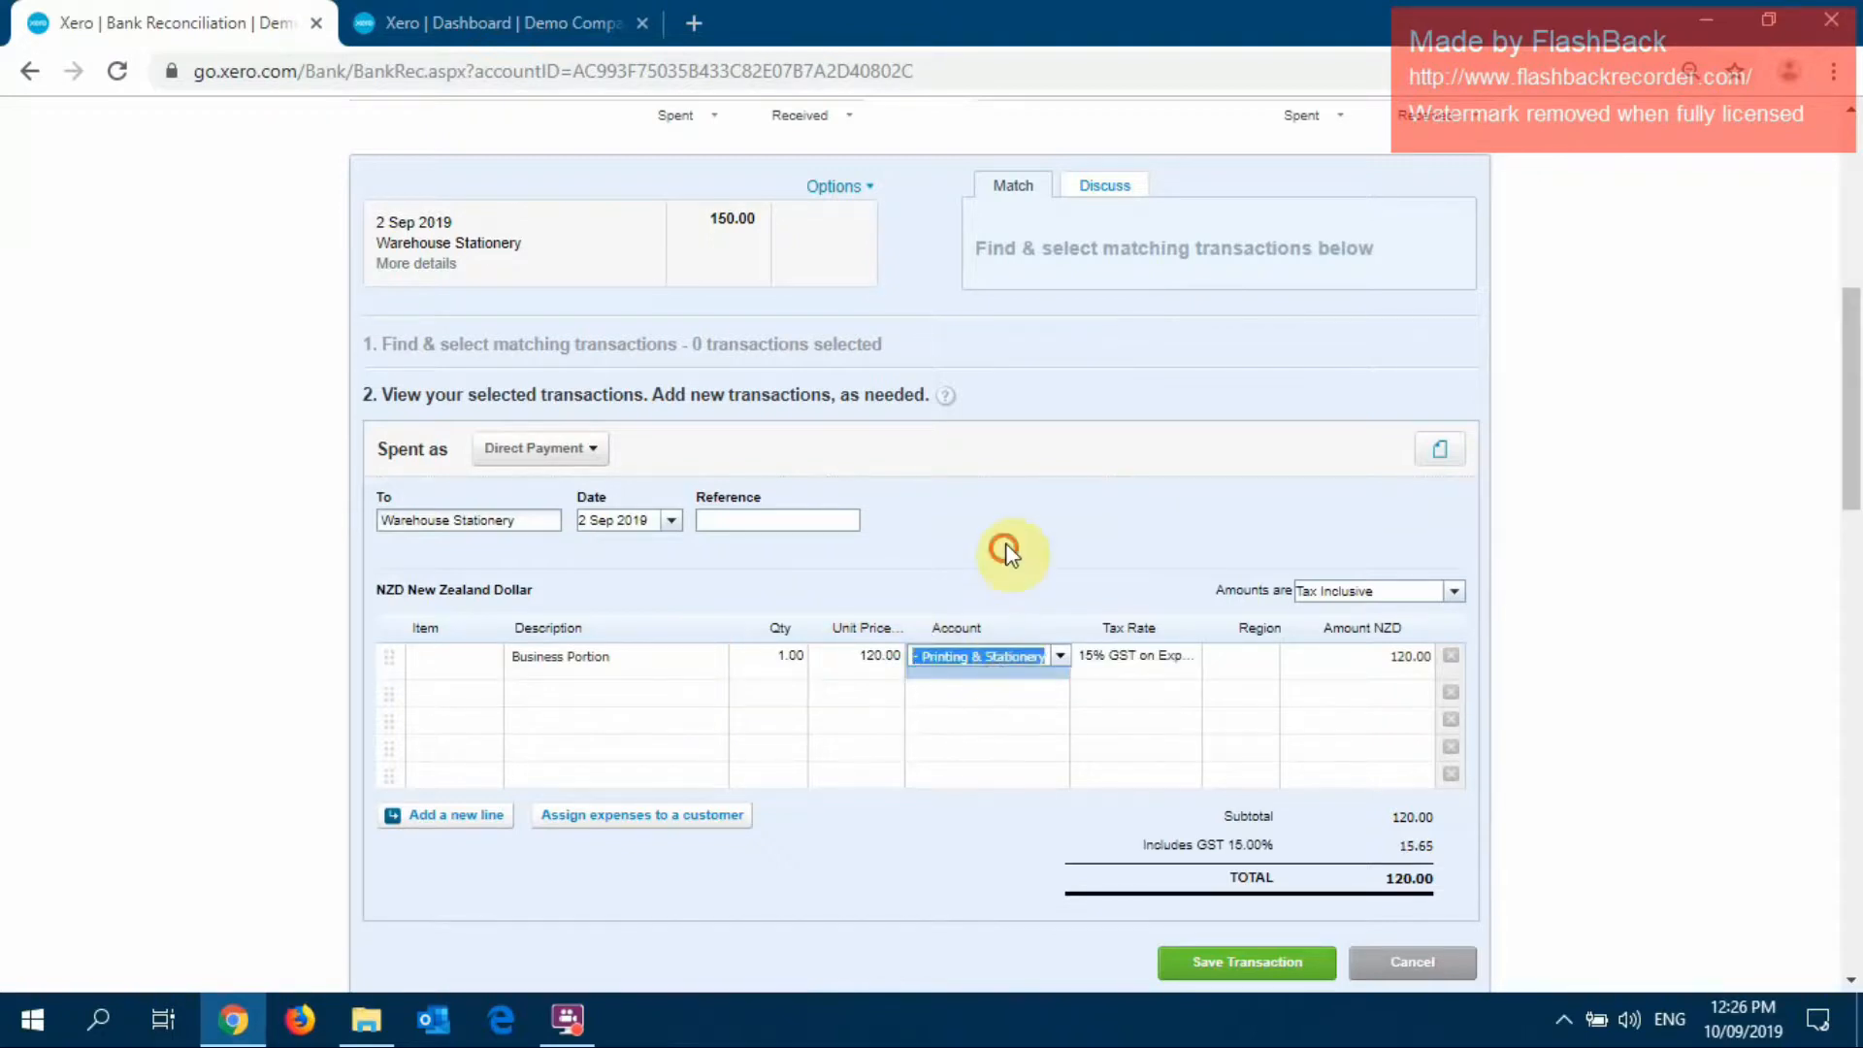
click(1244, 663)
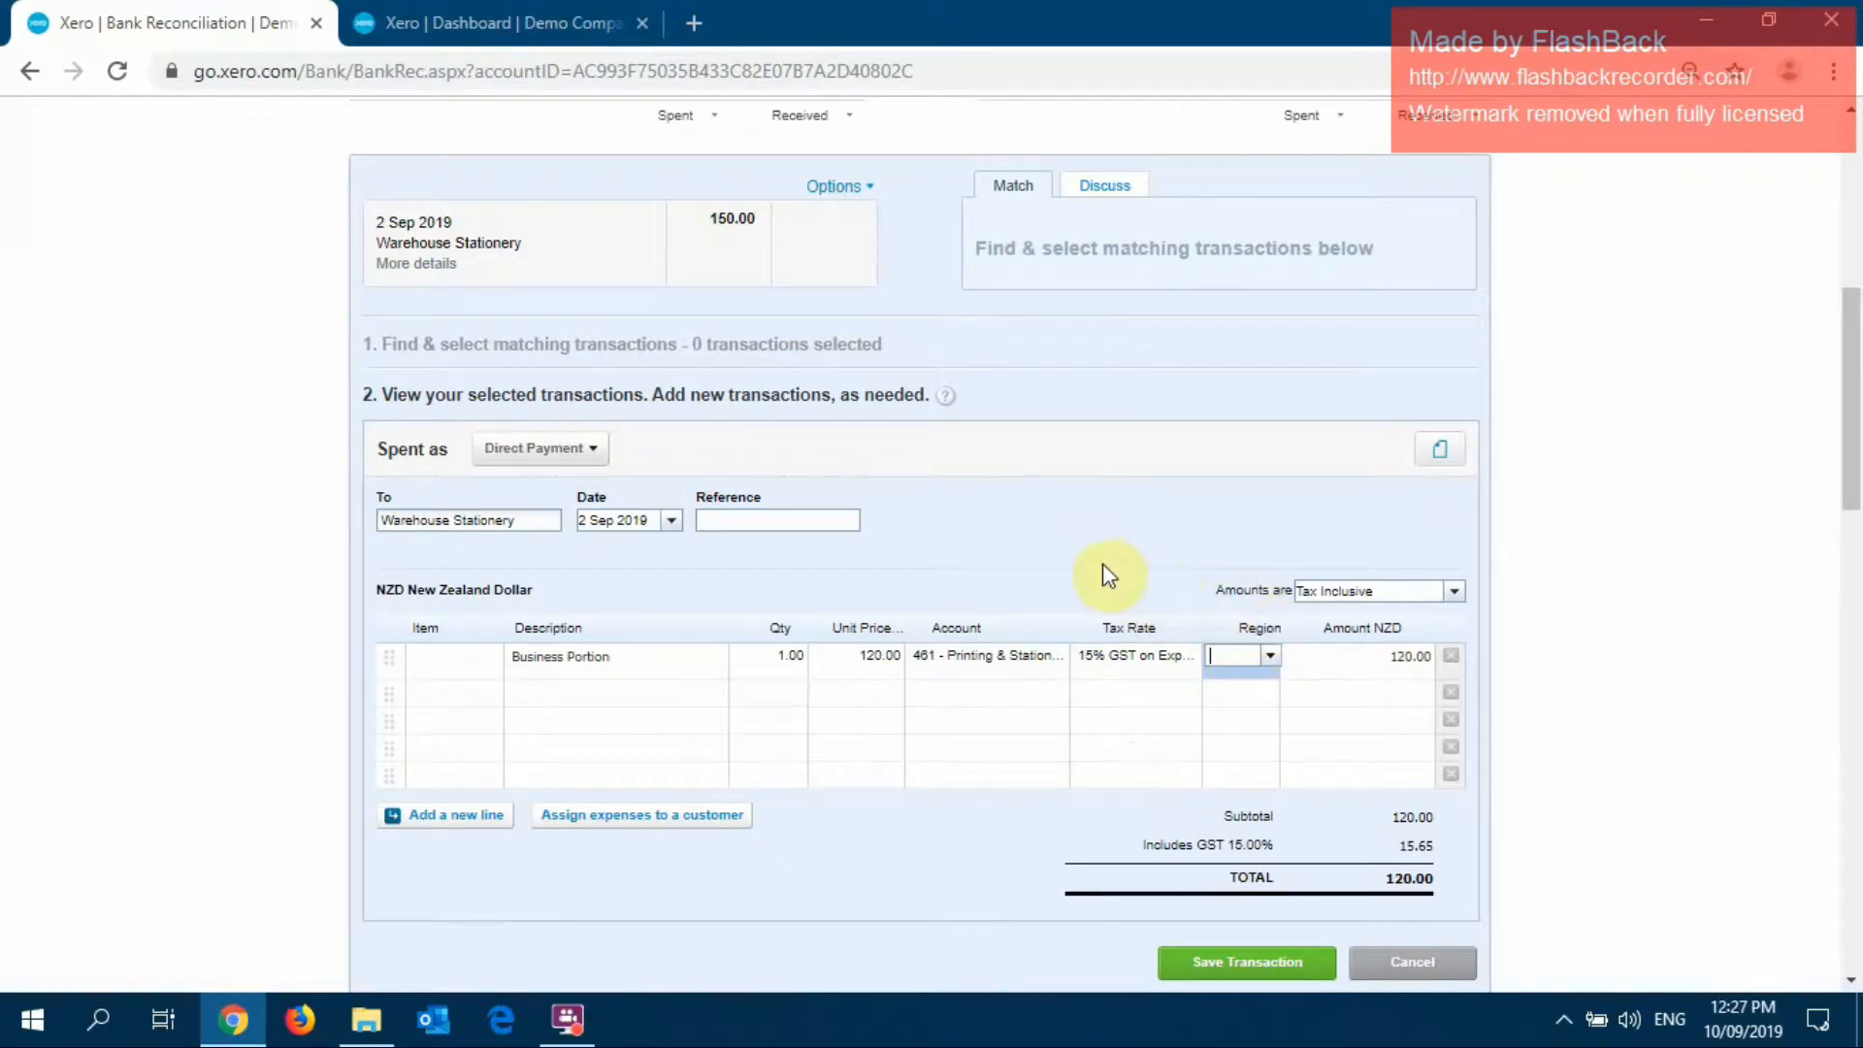
Add a second item described as "Private Portion" with a quantity of 1
click(660, 692)
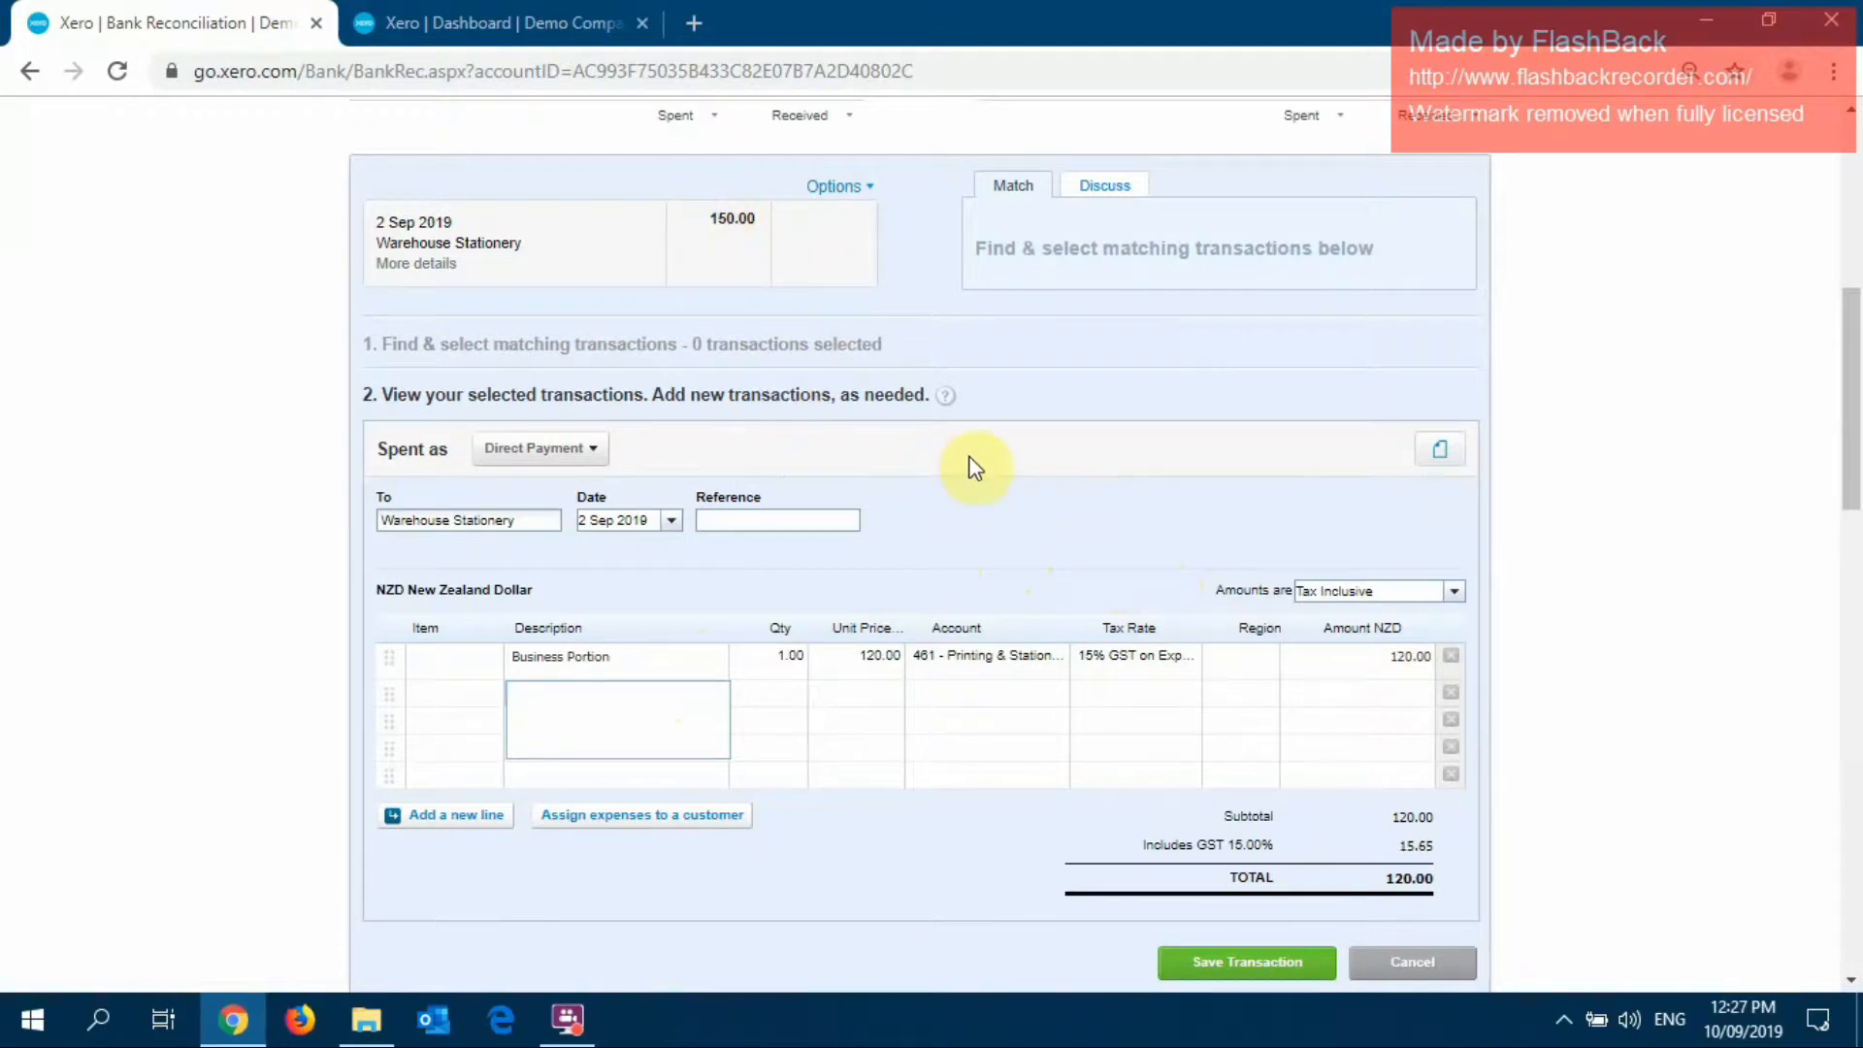
scroll(986, 392, down, 1)
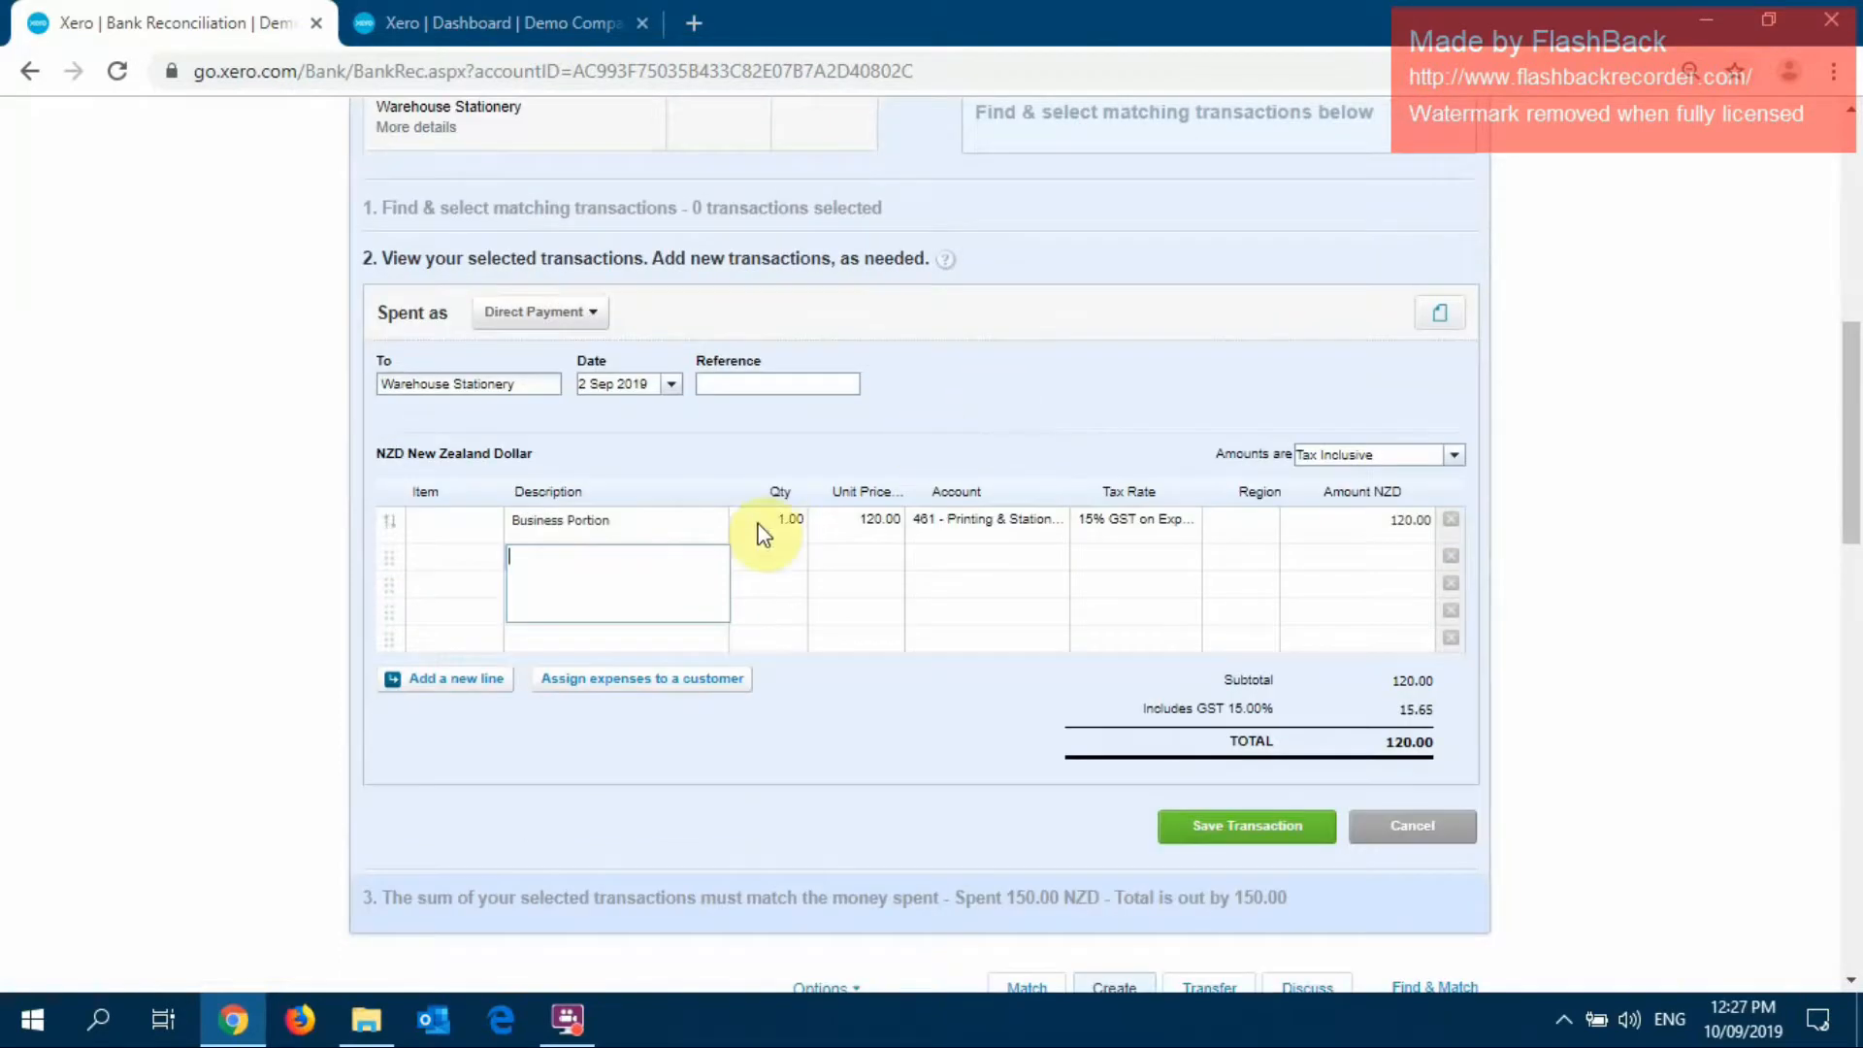
text(Private)
text( Port)
text(in)
text(on)
key(Tab)
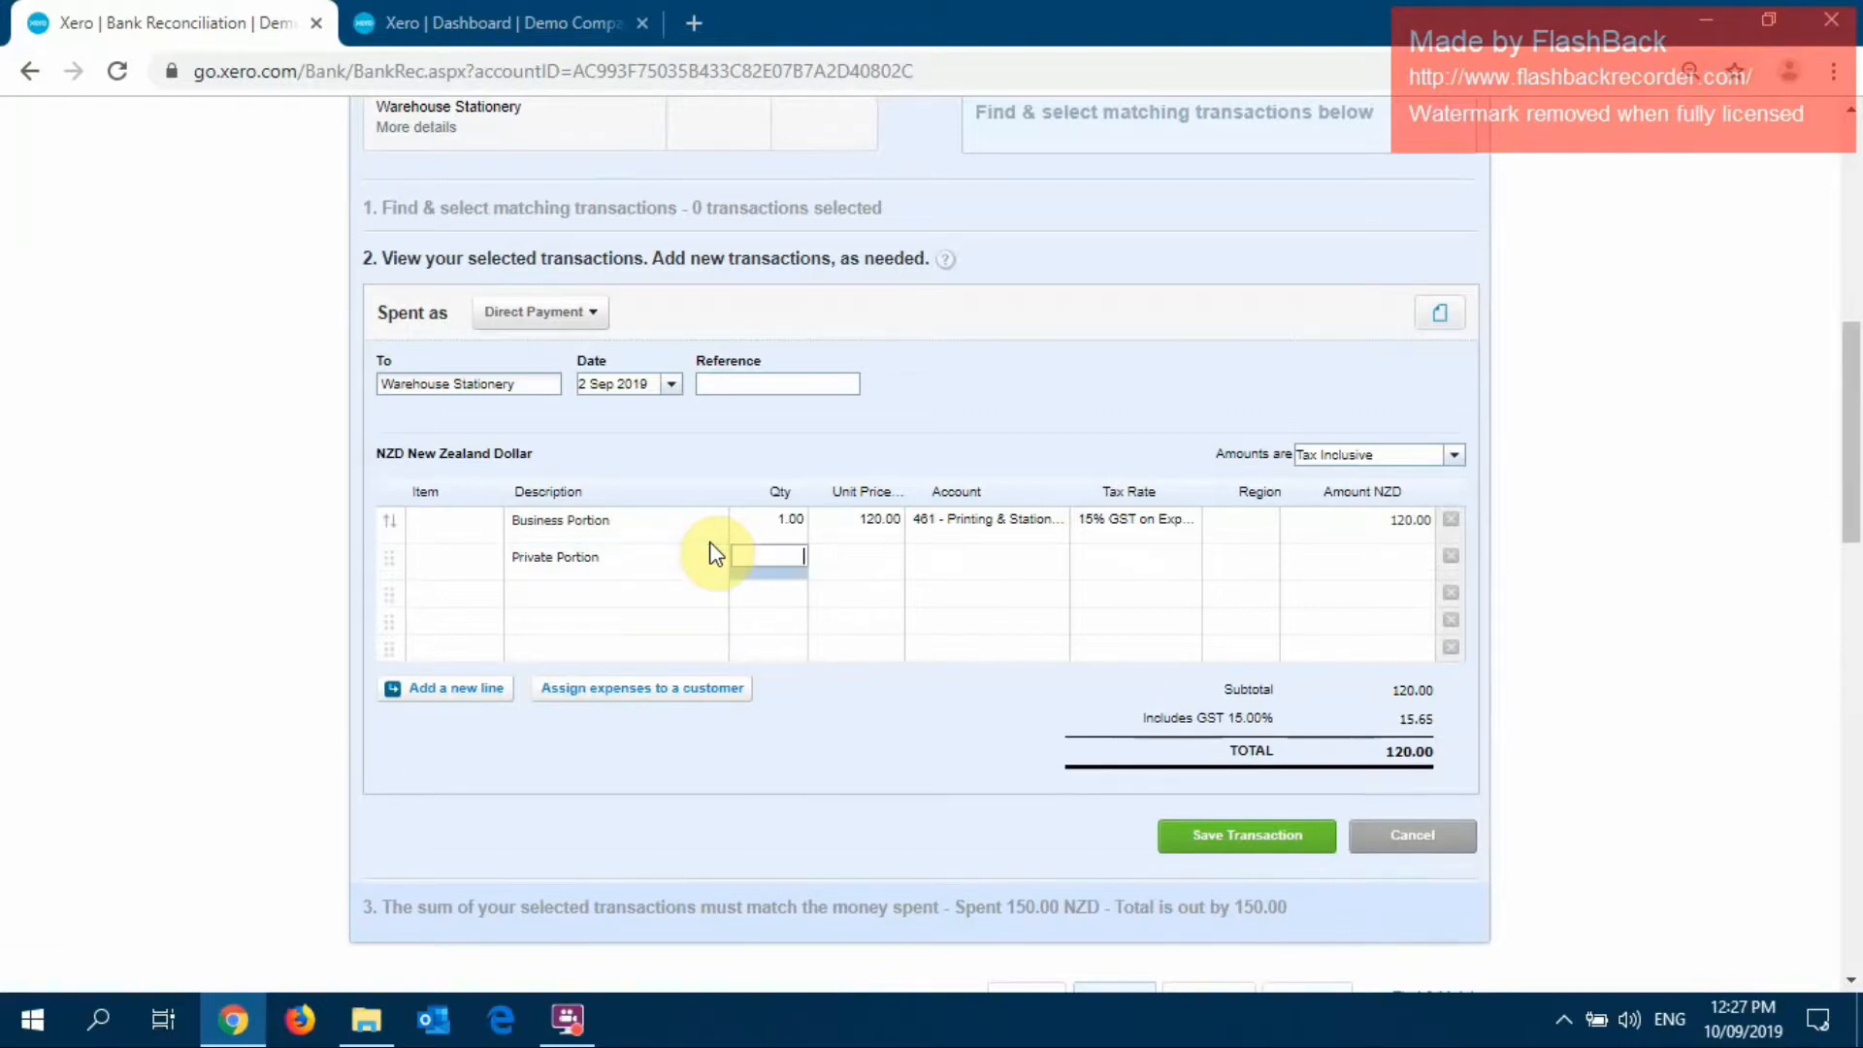
text(1)
key(Tab)
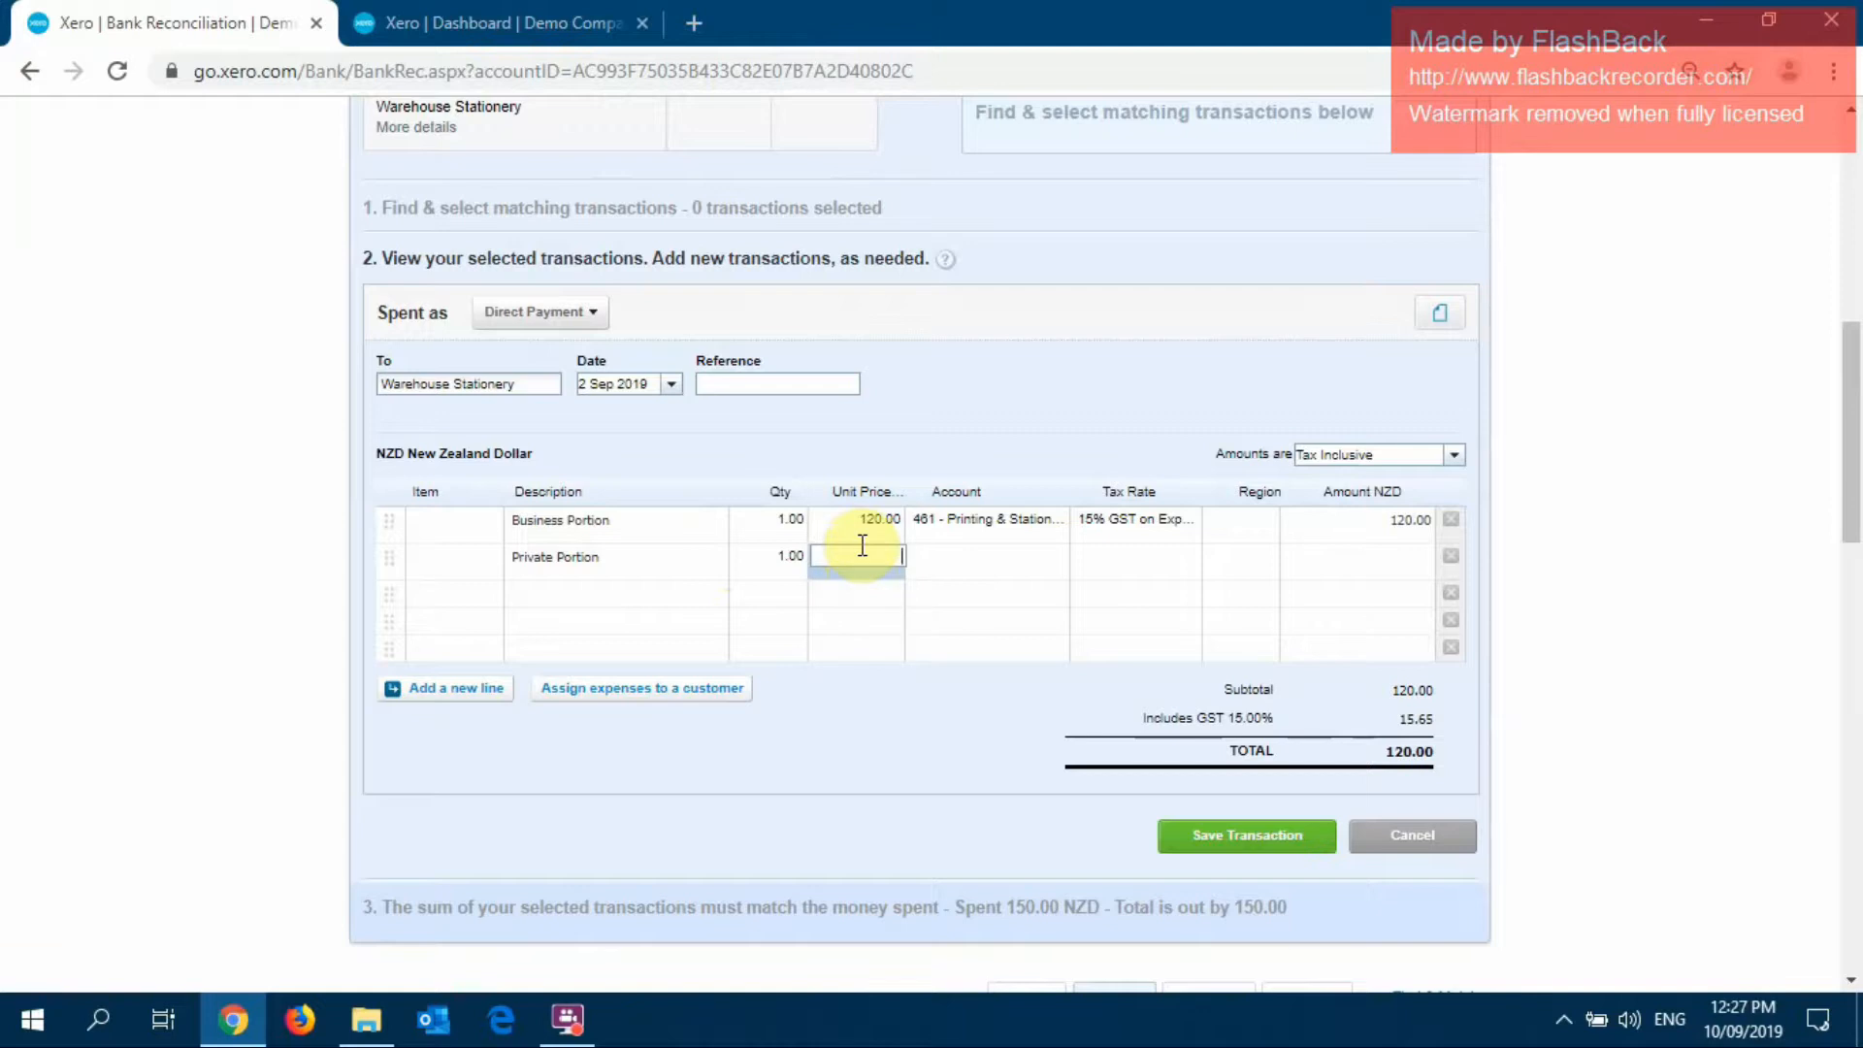
Set the Private Portion item's unit price to 30.00, calculated as 150-120
text(1.00)
key(Tab)
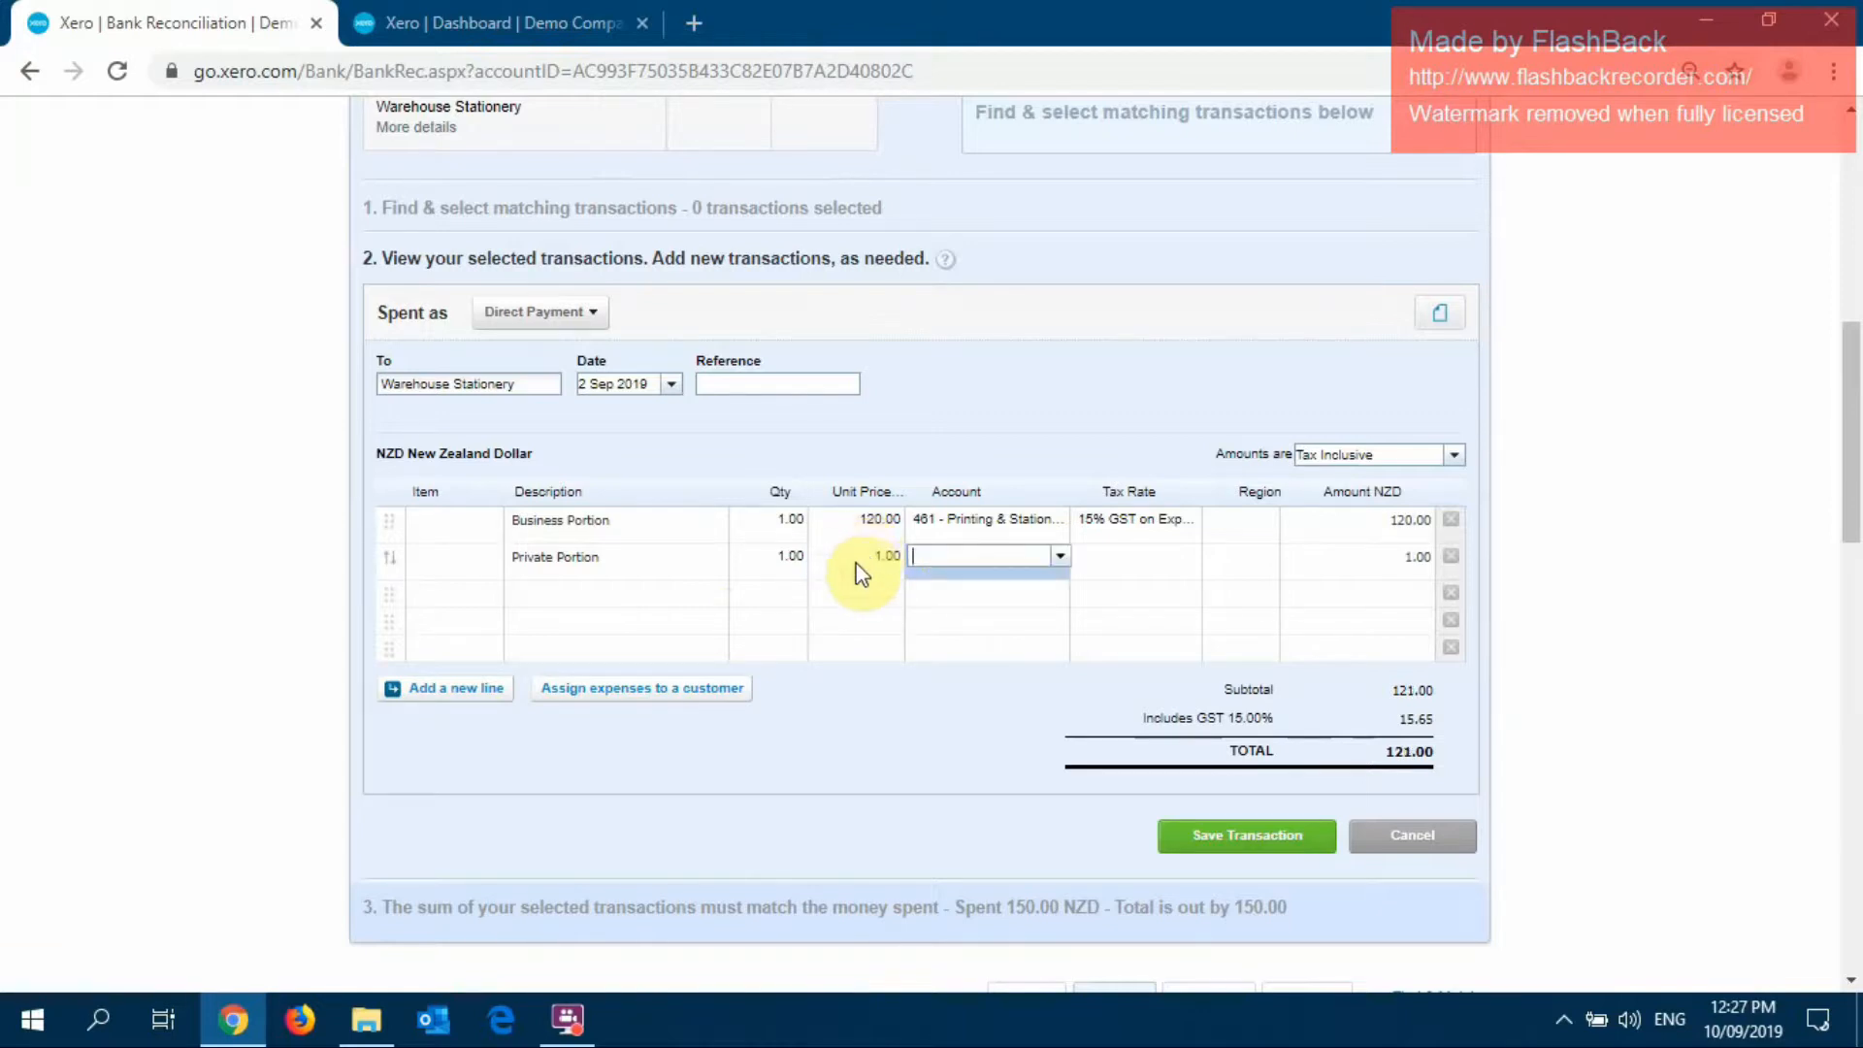
click(854, 563)
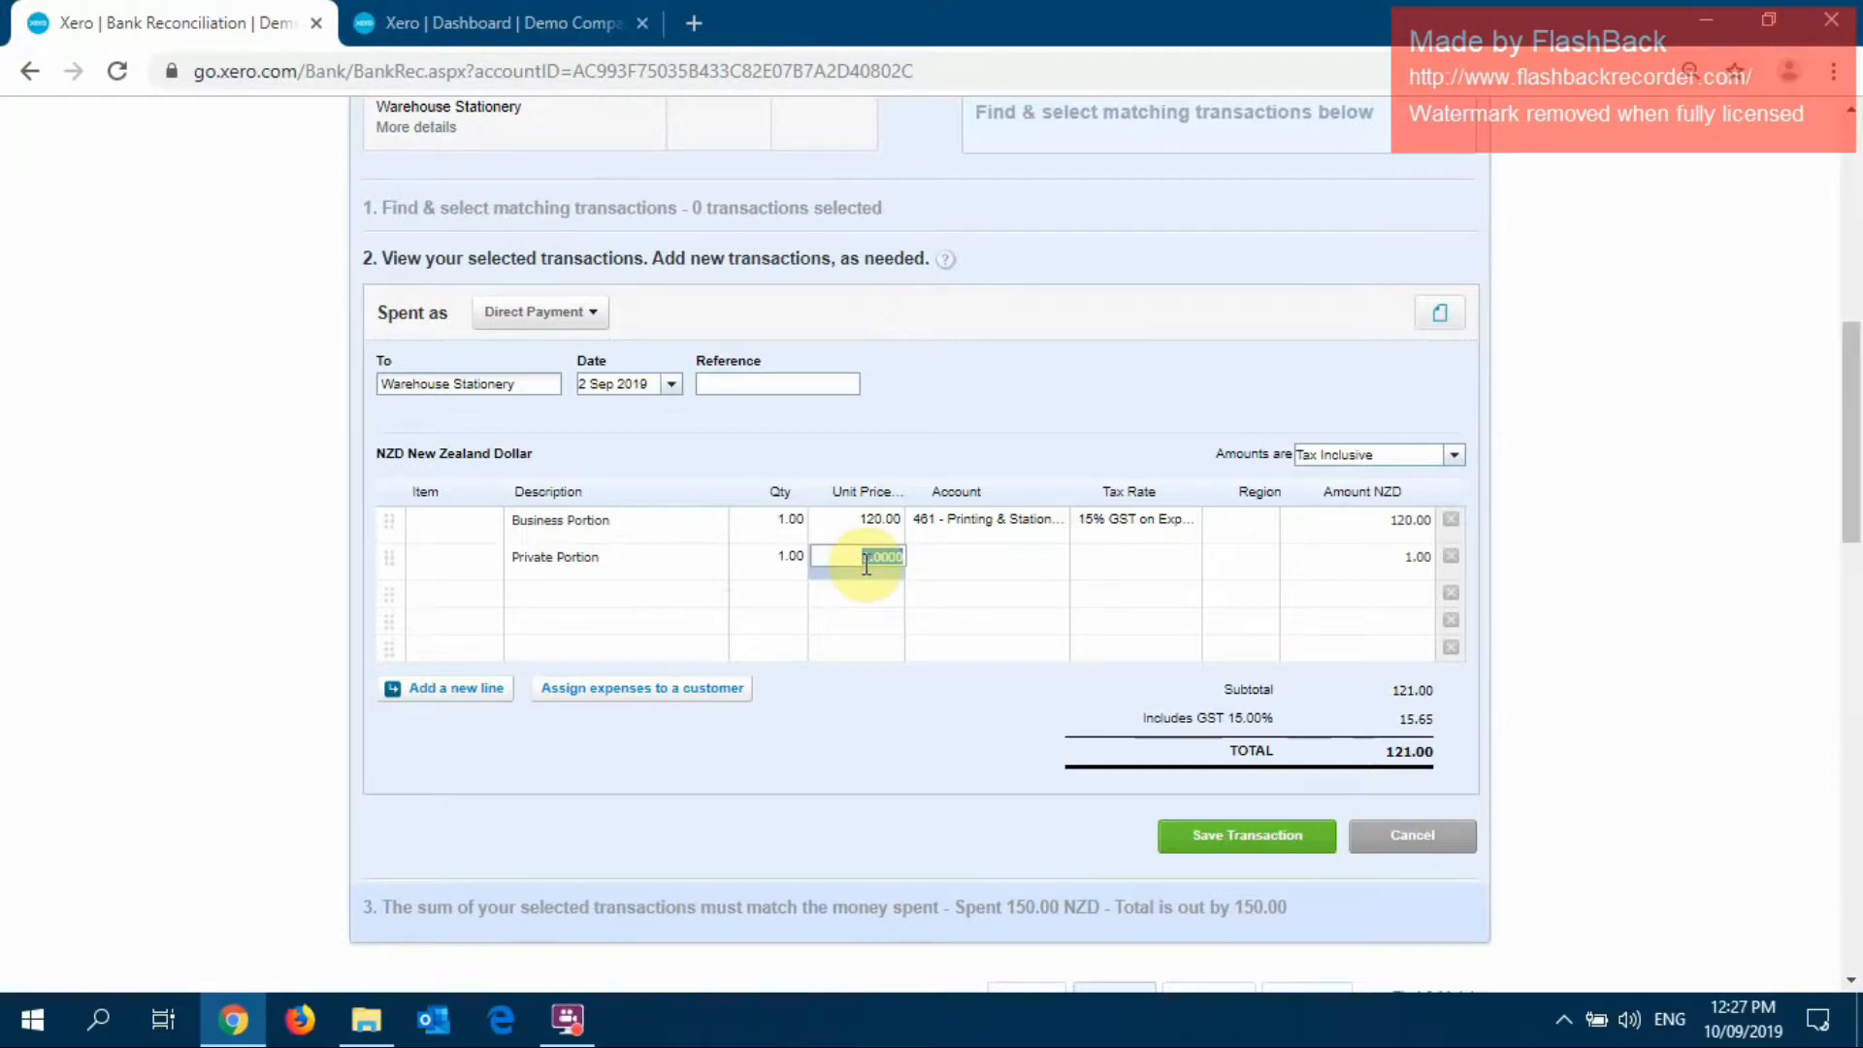
text(3)
text(50)
text(-1)
text(20)
key(Tab)
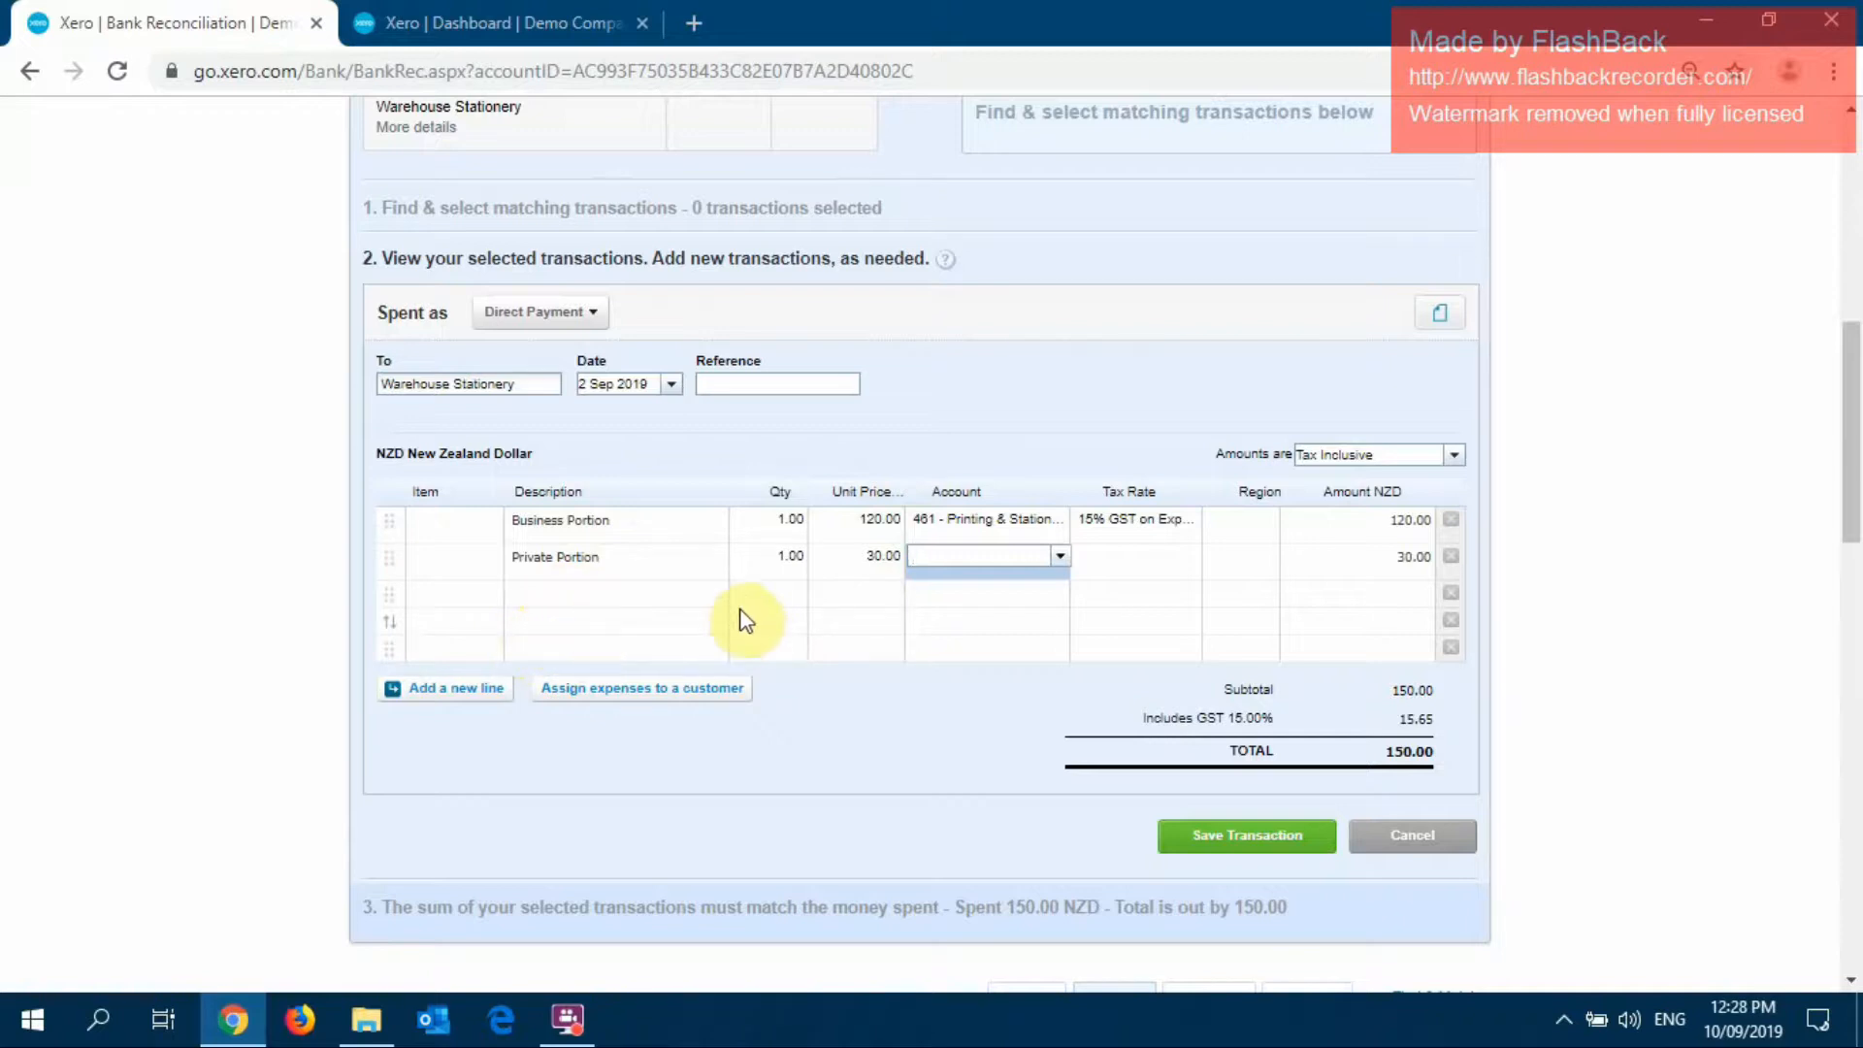
Code the Private Portion item to account 980 - Owner A Drawings and save the split transaction
text(draw)
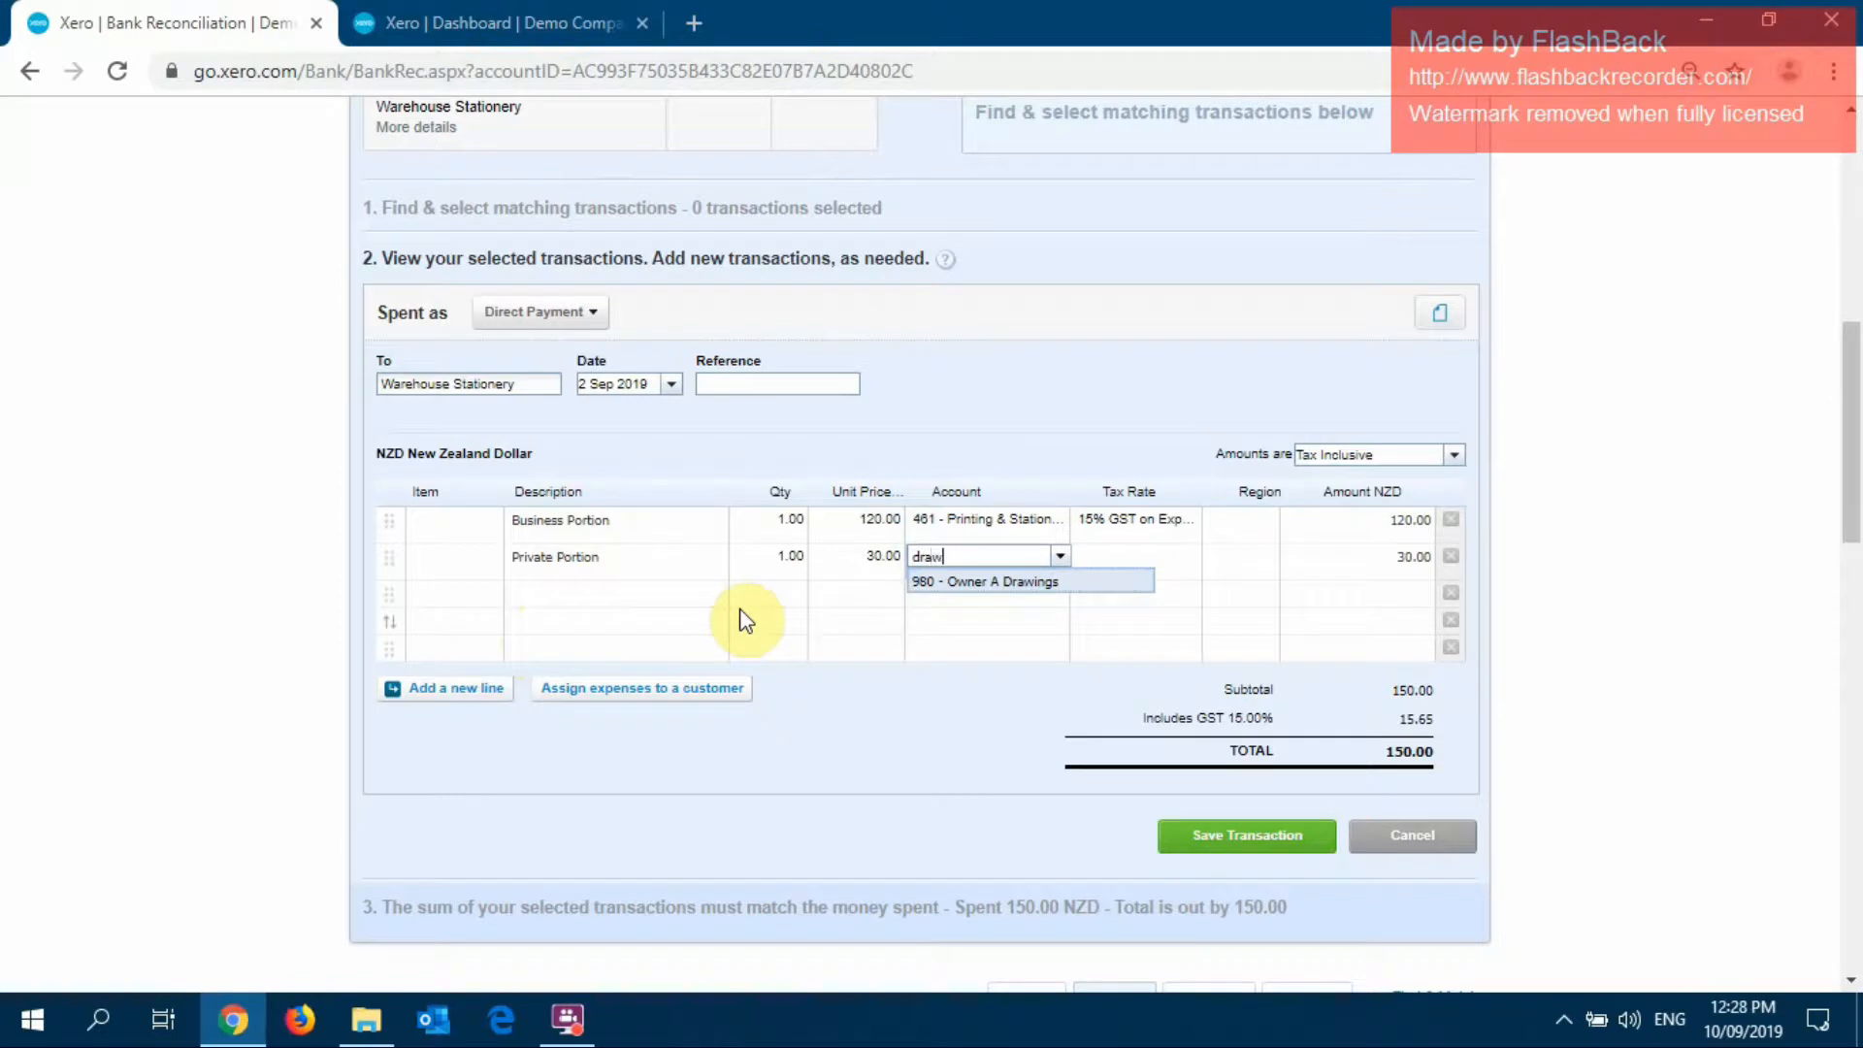
click(971, 582)
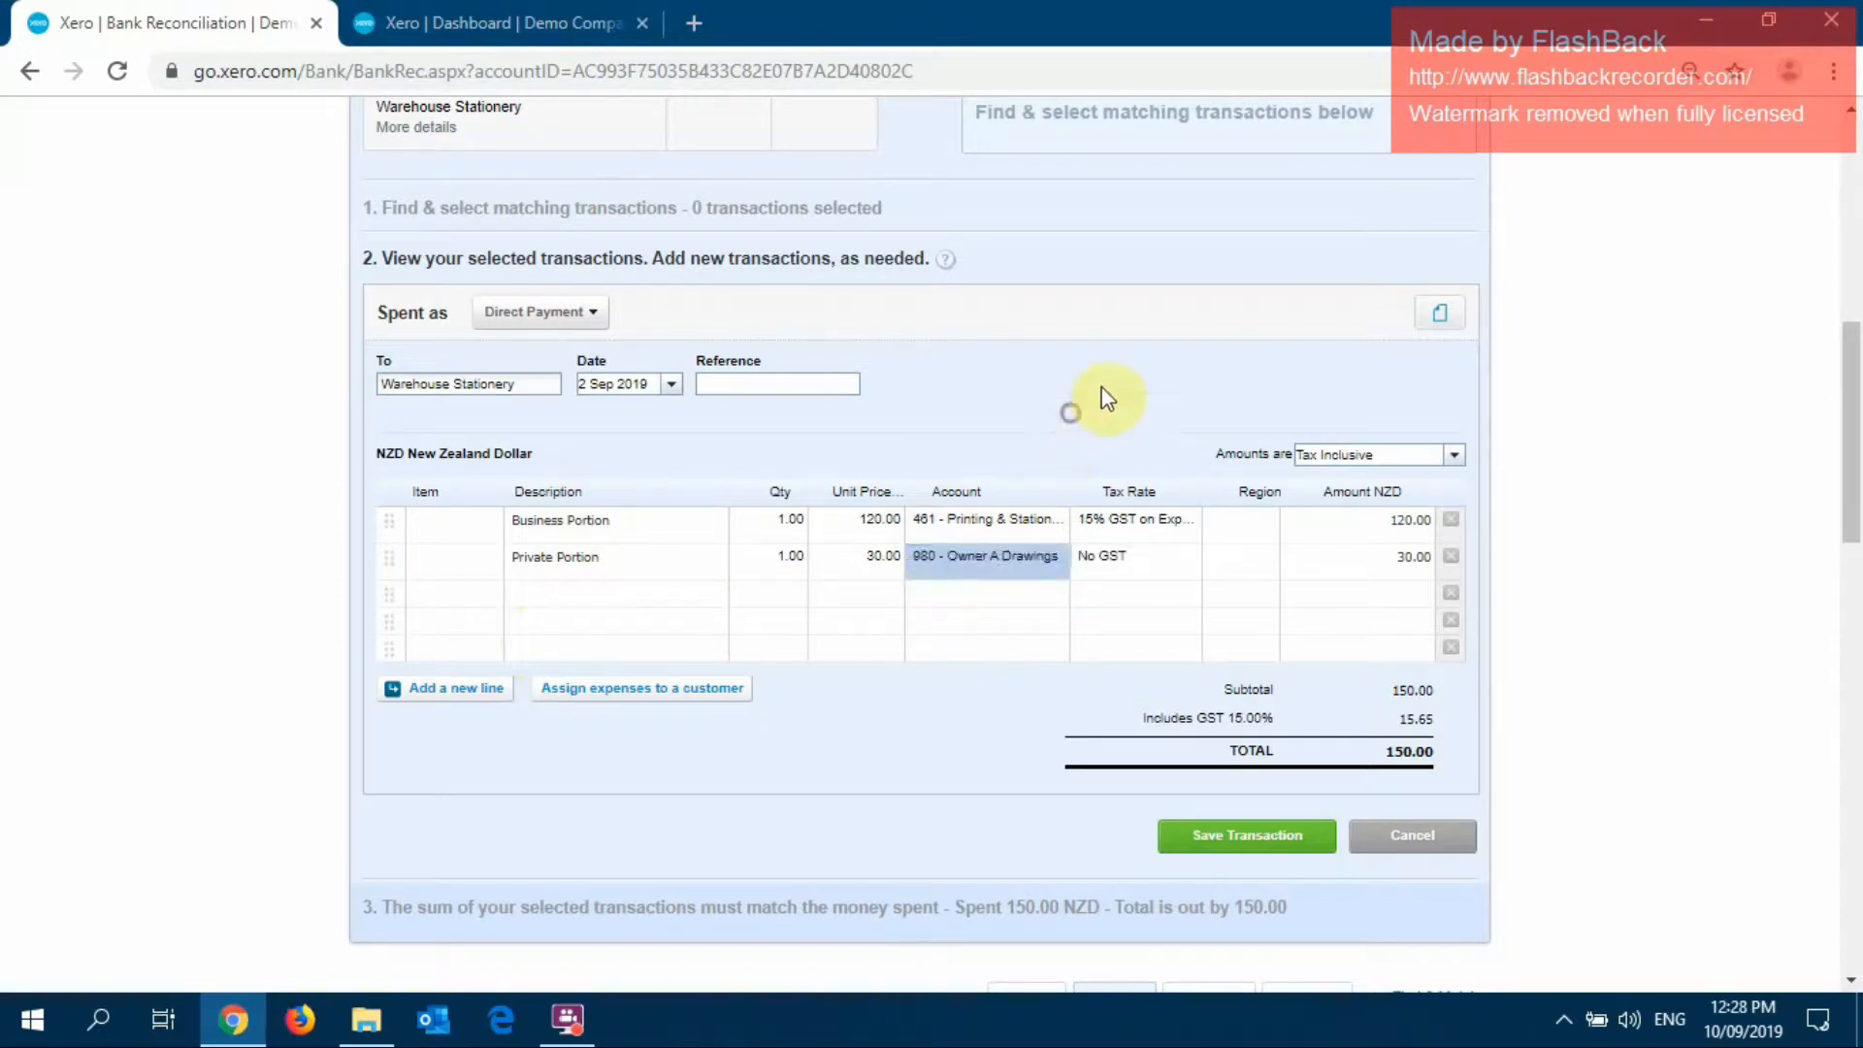
drag(1378, 754, 1429, 752)
scroll(1067, 621, up, 4)
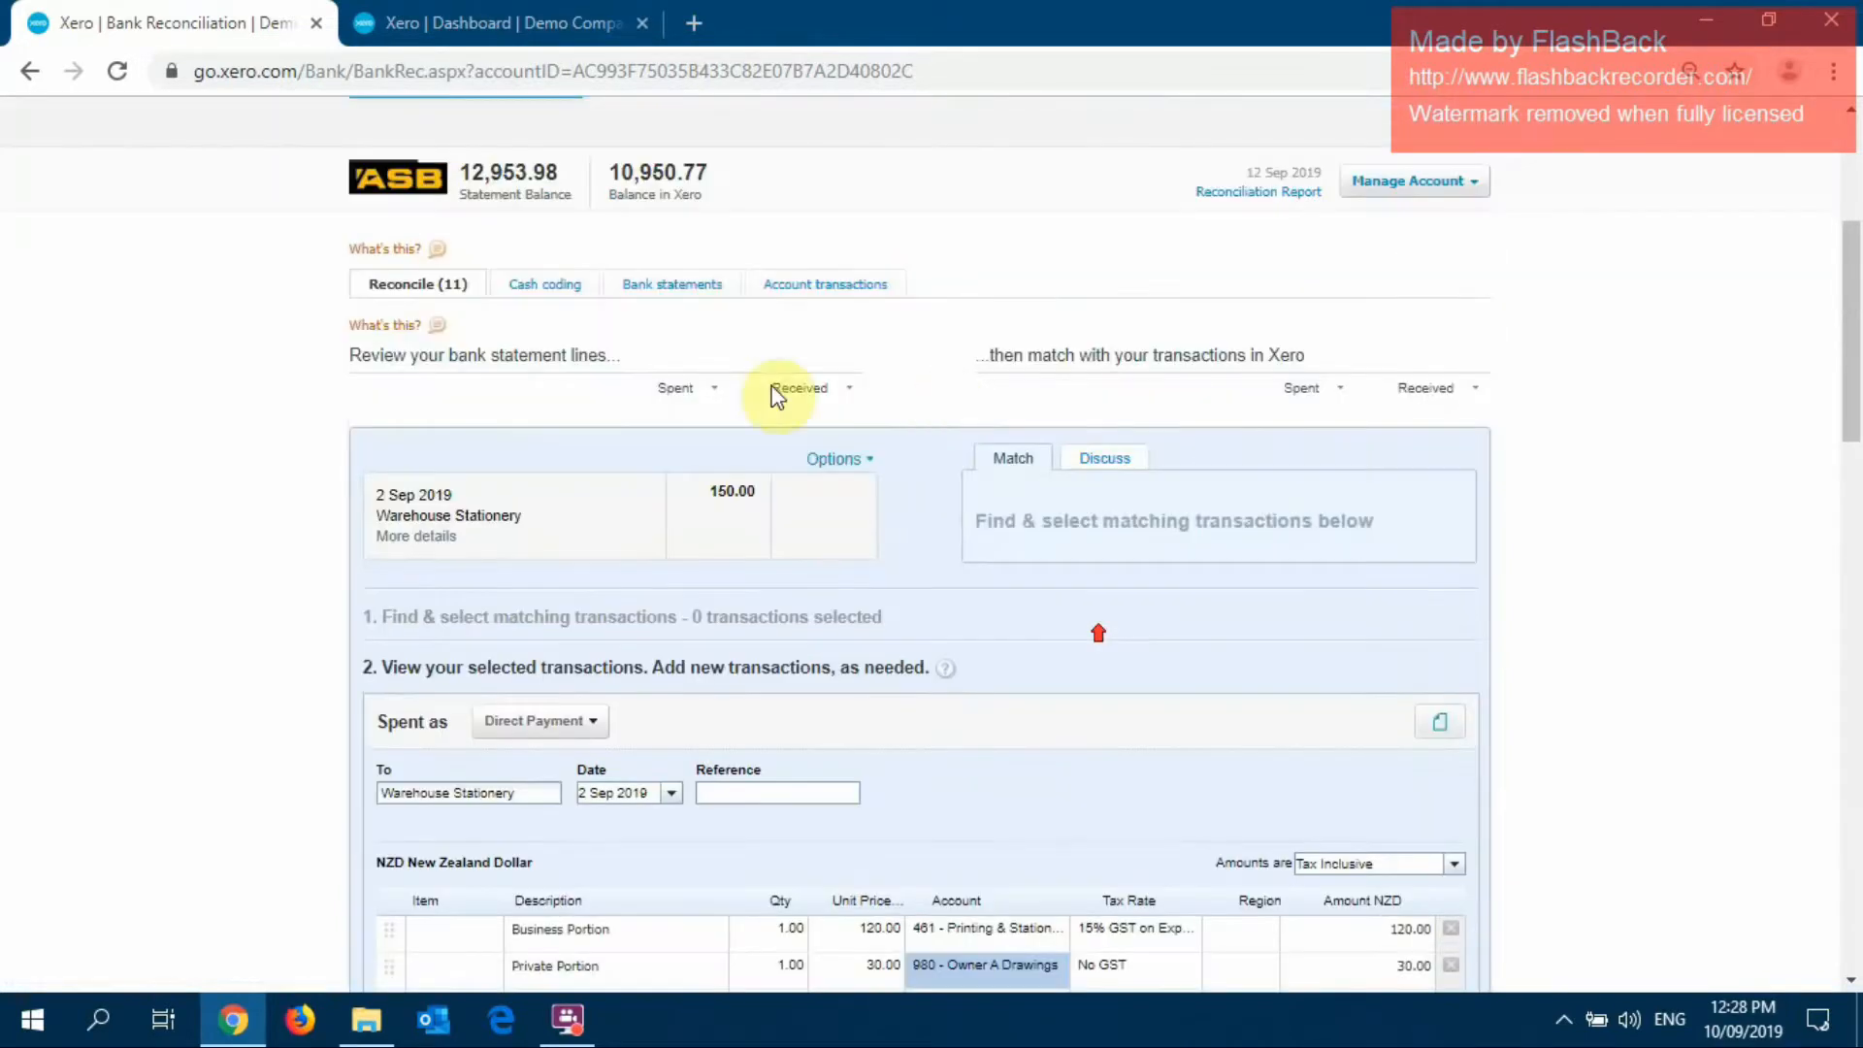
scroll(1022, 551, down, 5)
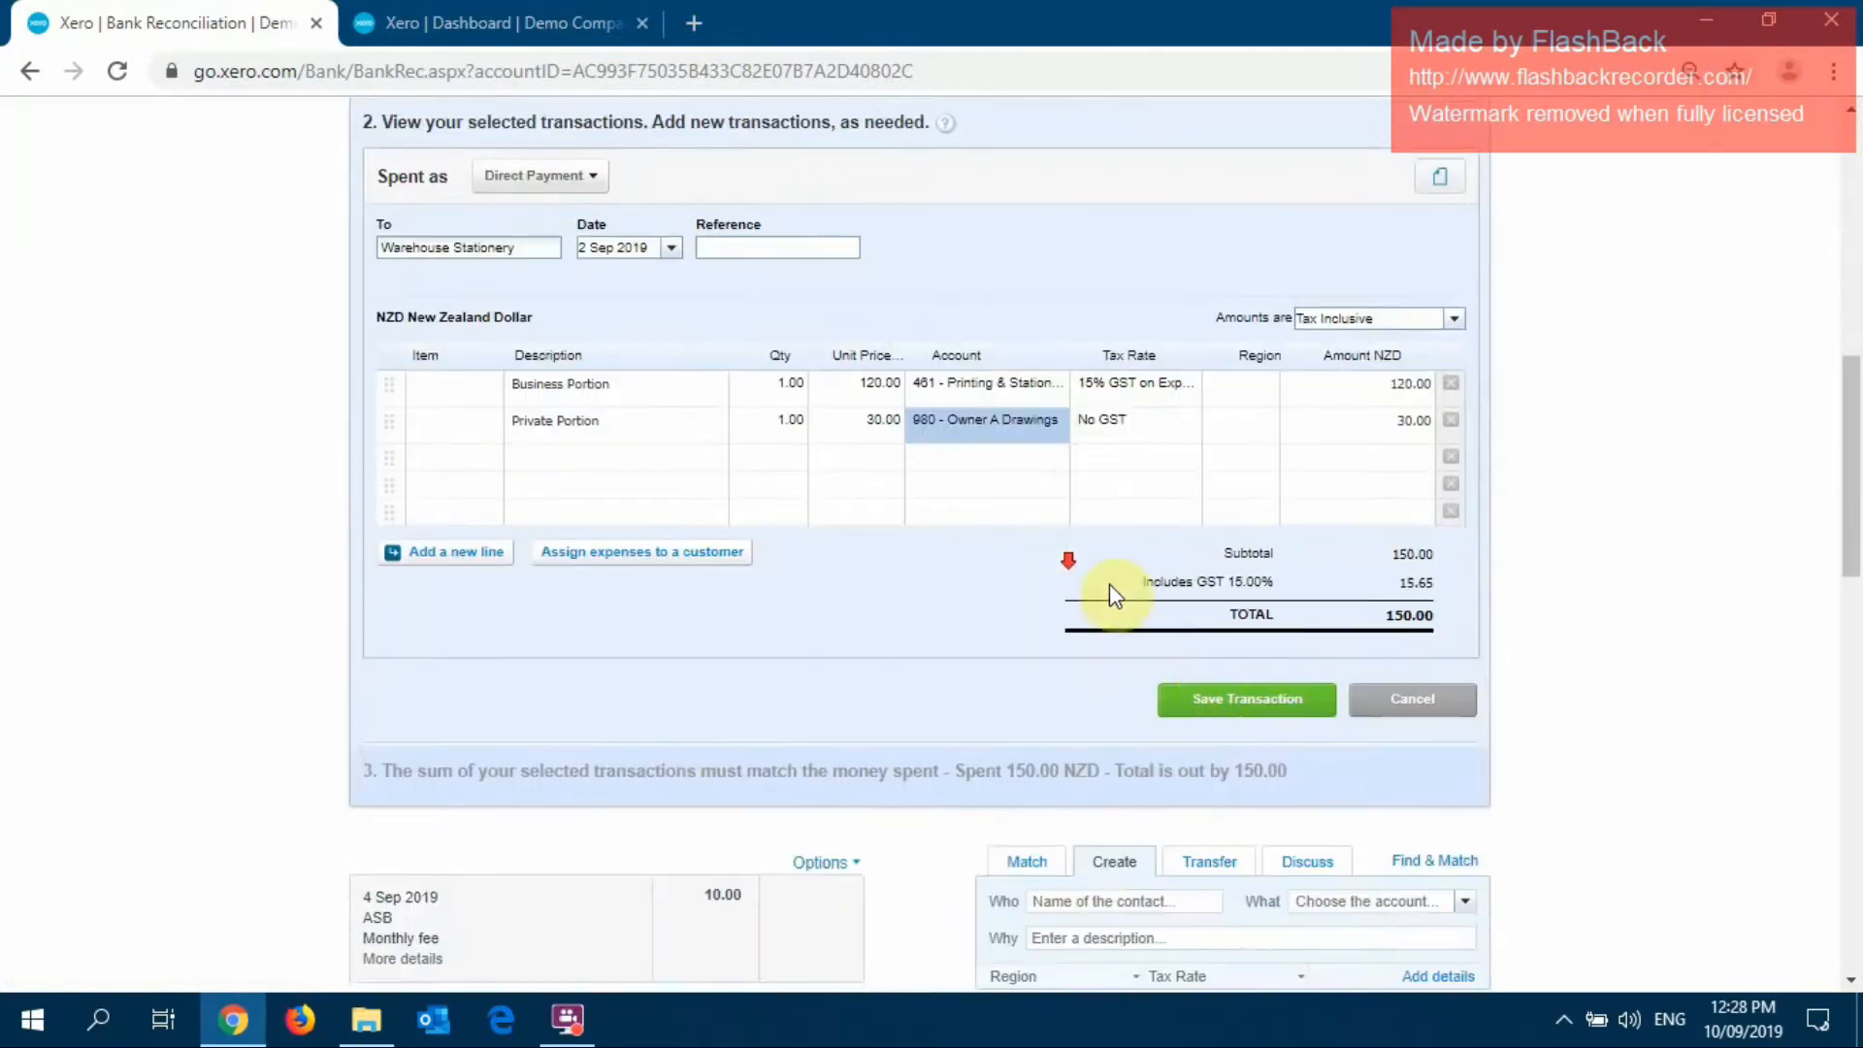
click(1258, 713)
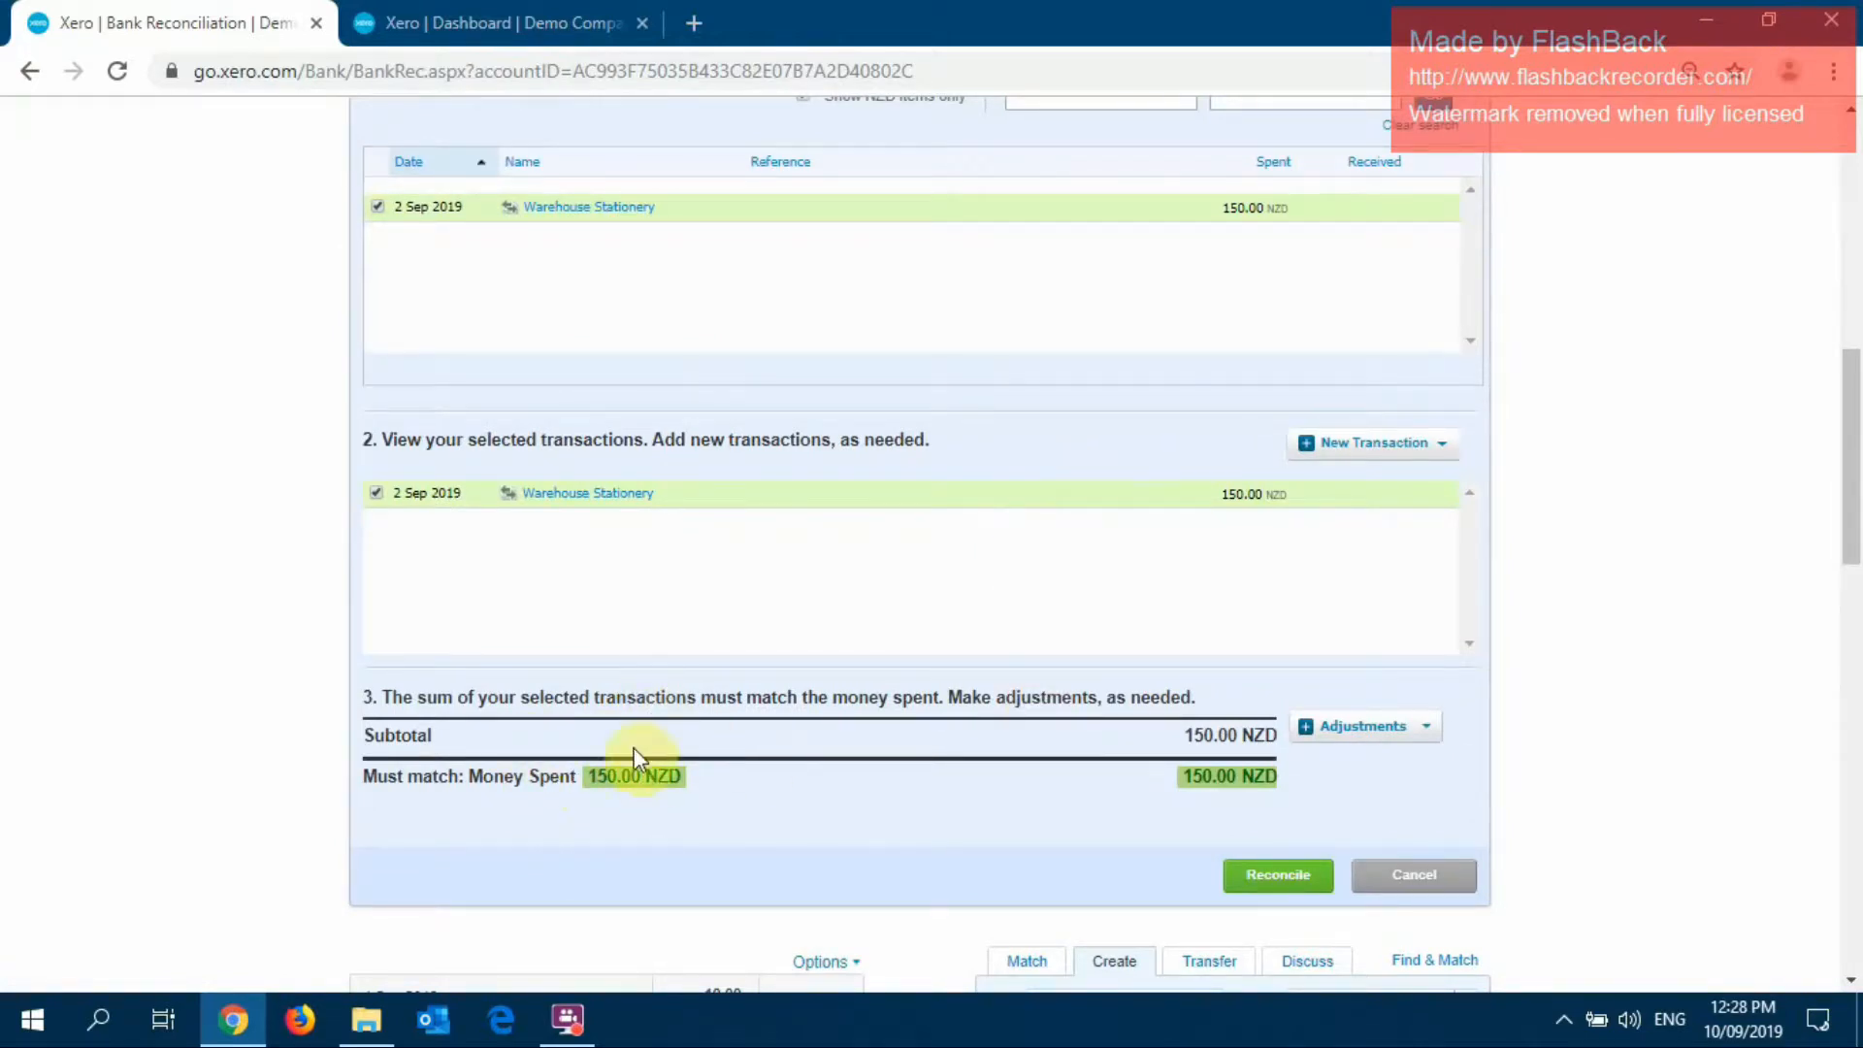
Reconcile the 2 Sep Warehouse Stationery statement line with the saved split transaction
scroll(1010, 741, up, 4)
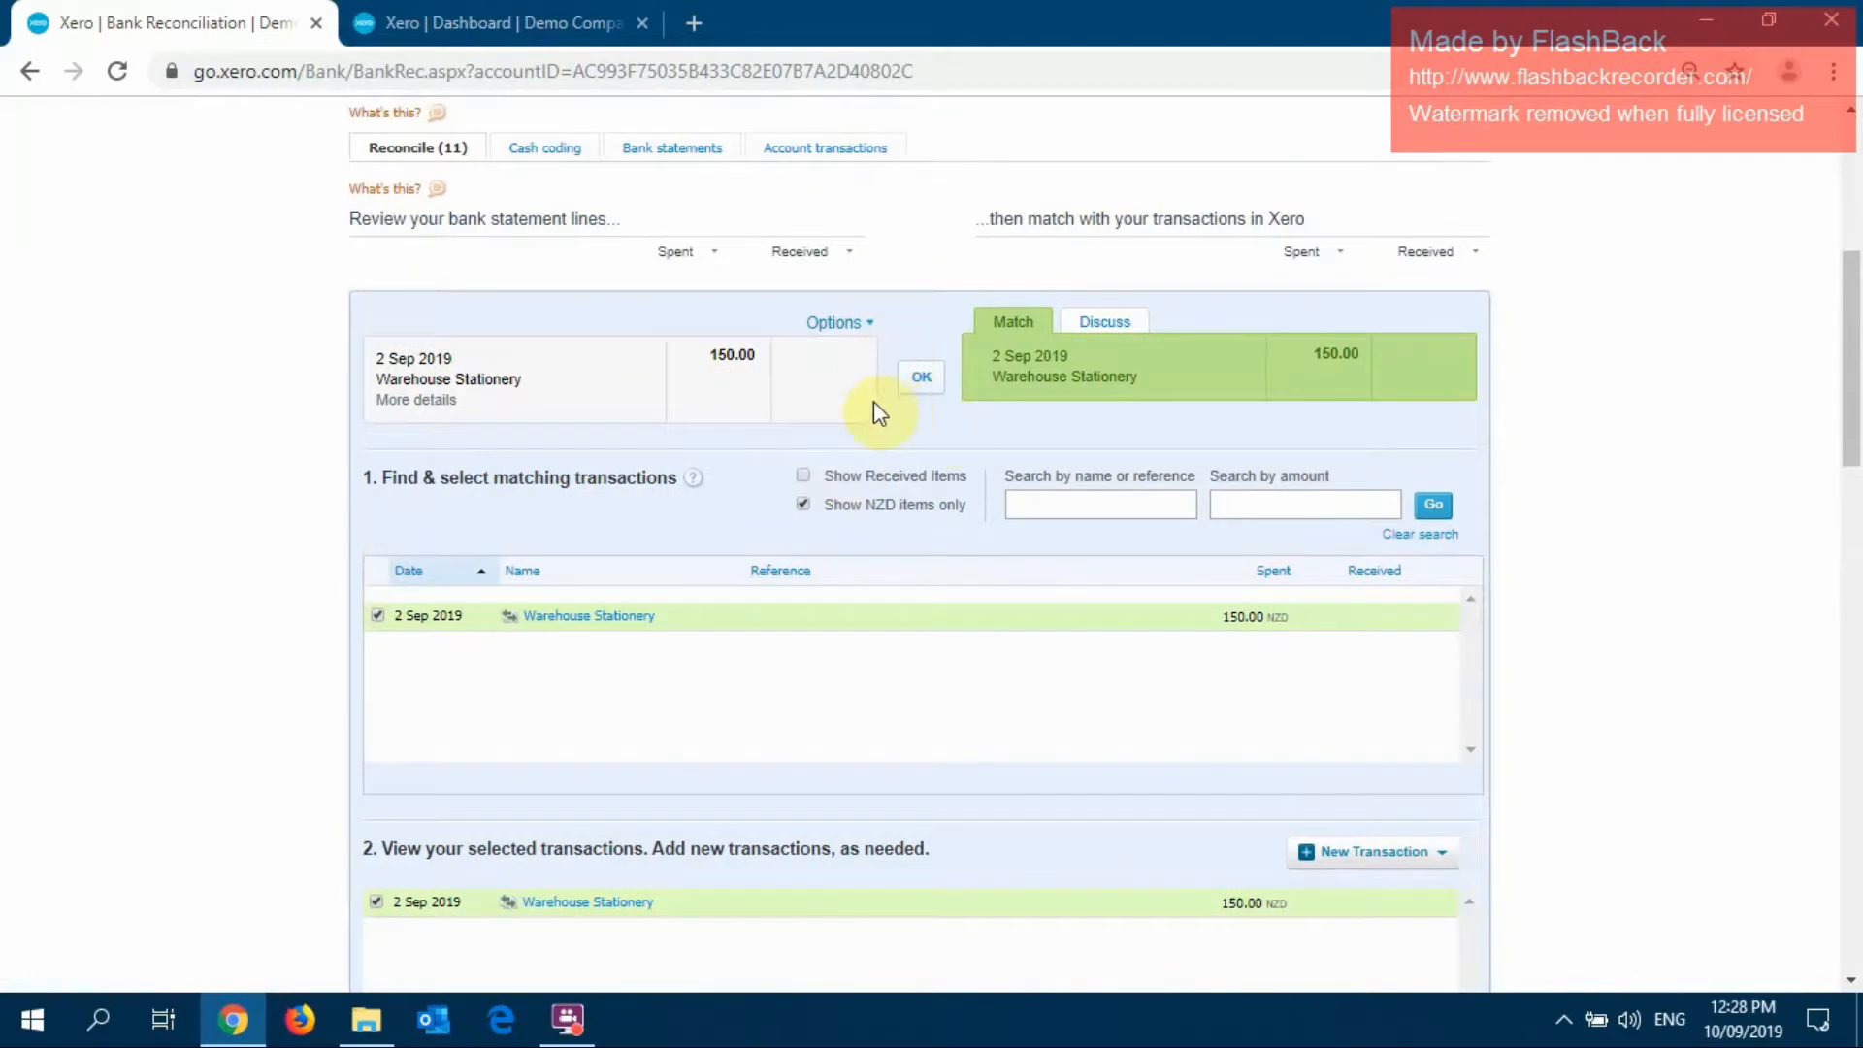
click(917, 376)
click(921, 380)
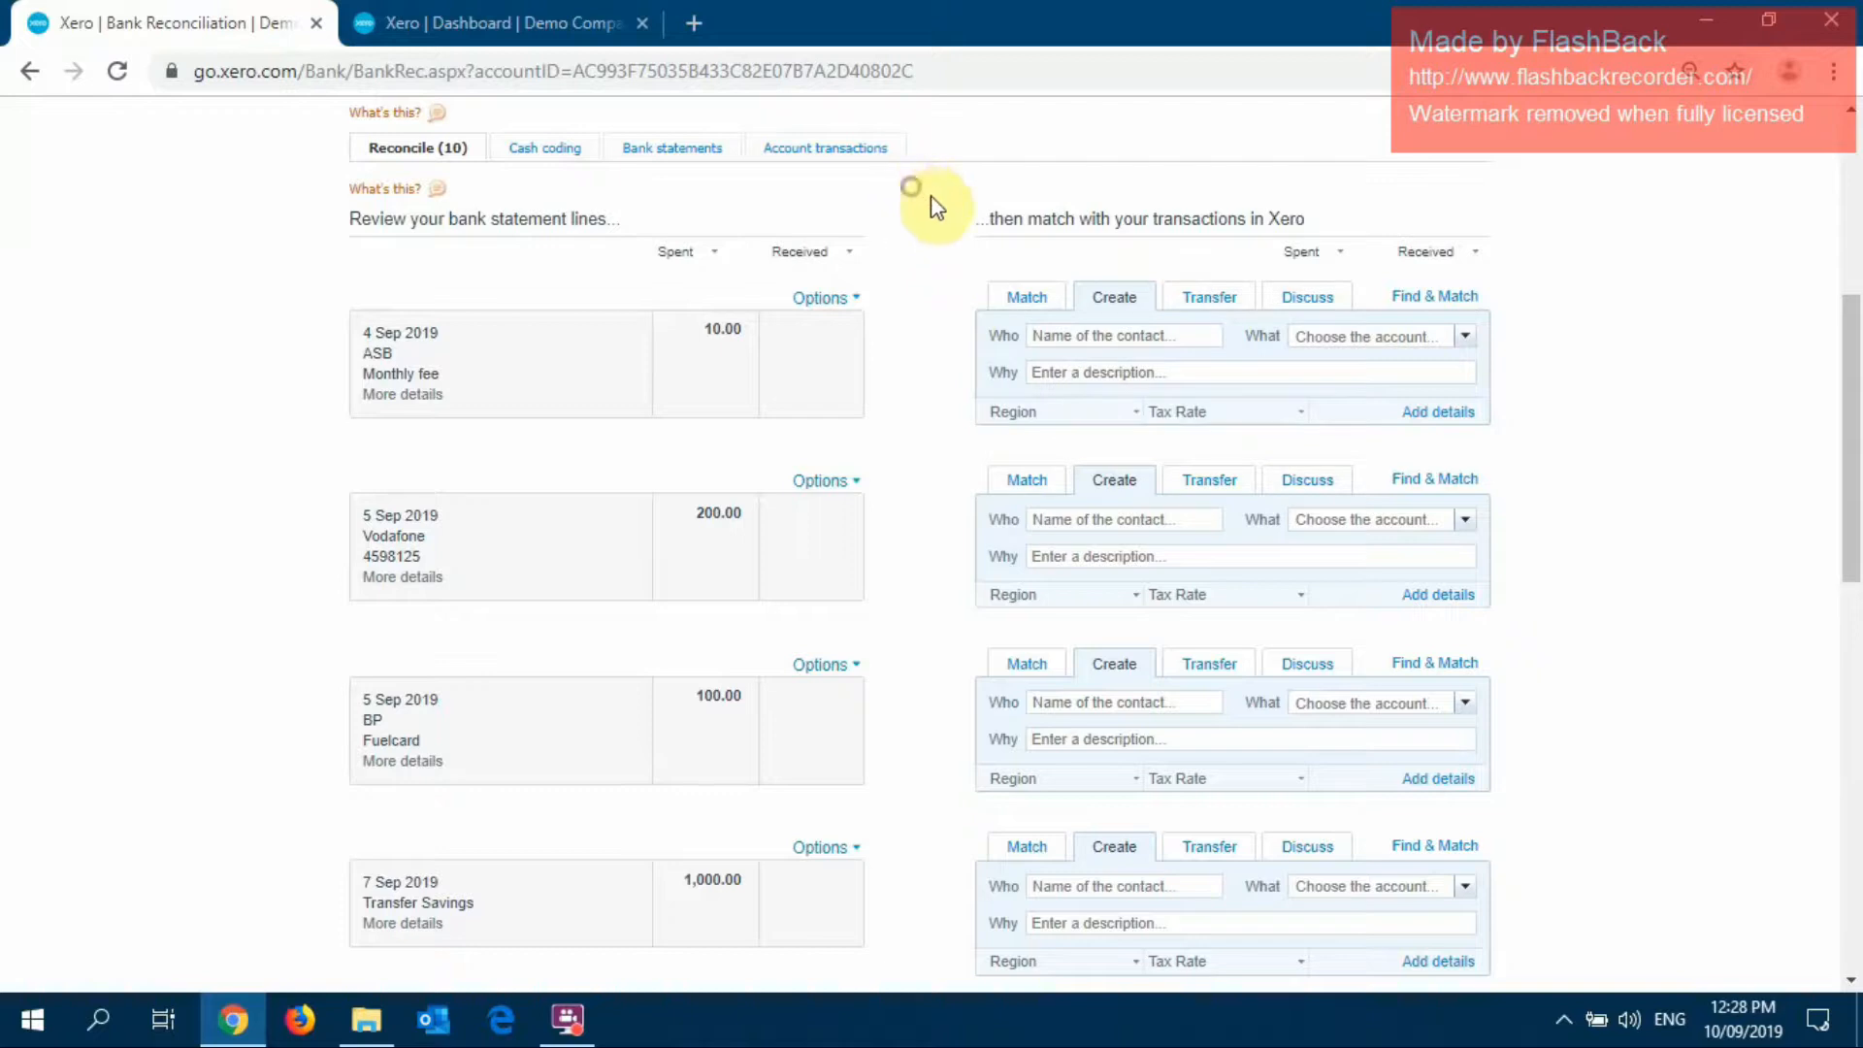
Turn on Suggest previous entries for the account's remaining statement lines
scroll(863, 241, down, 1)
scroll(864, 240, down, 10)
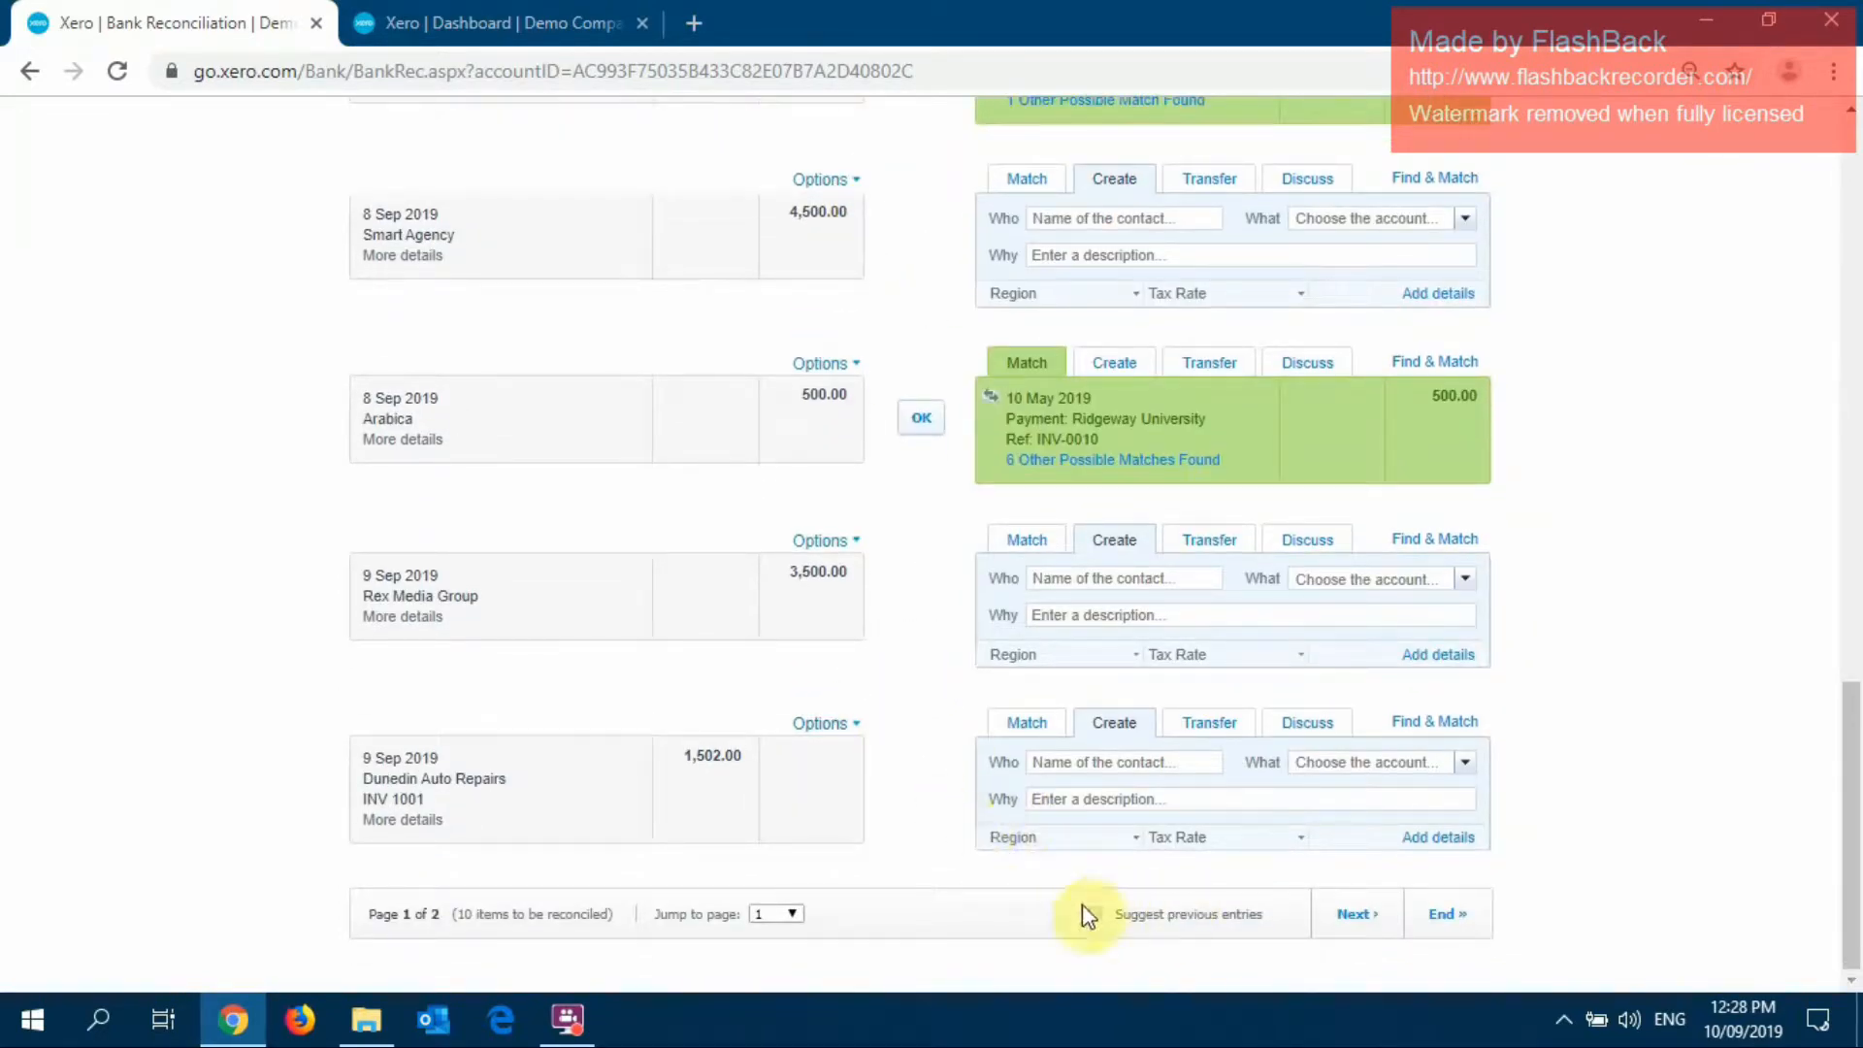
scroll(257, 451, up, 14)
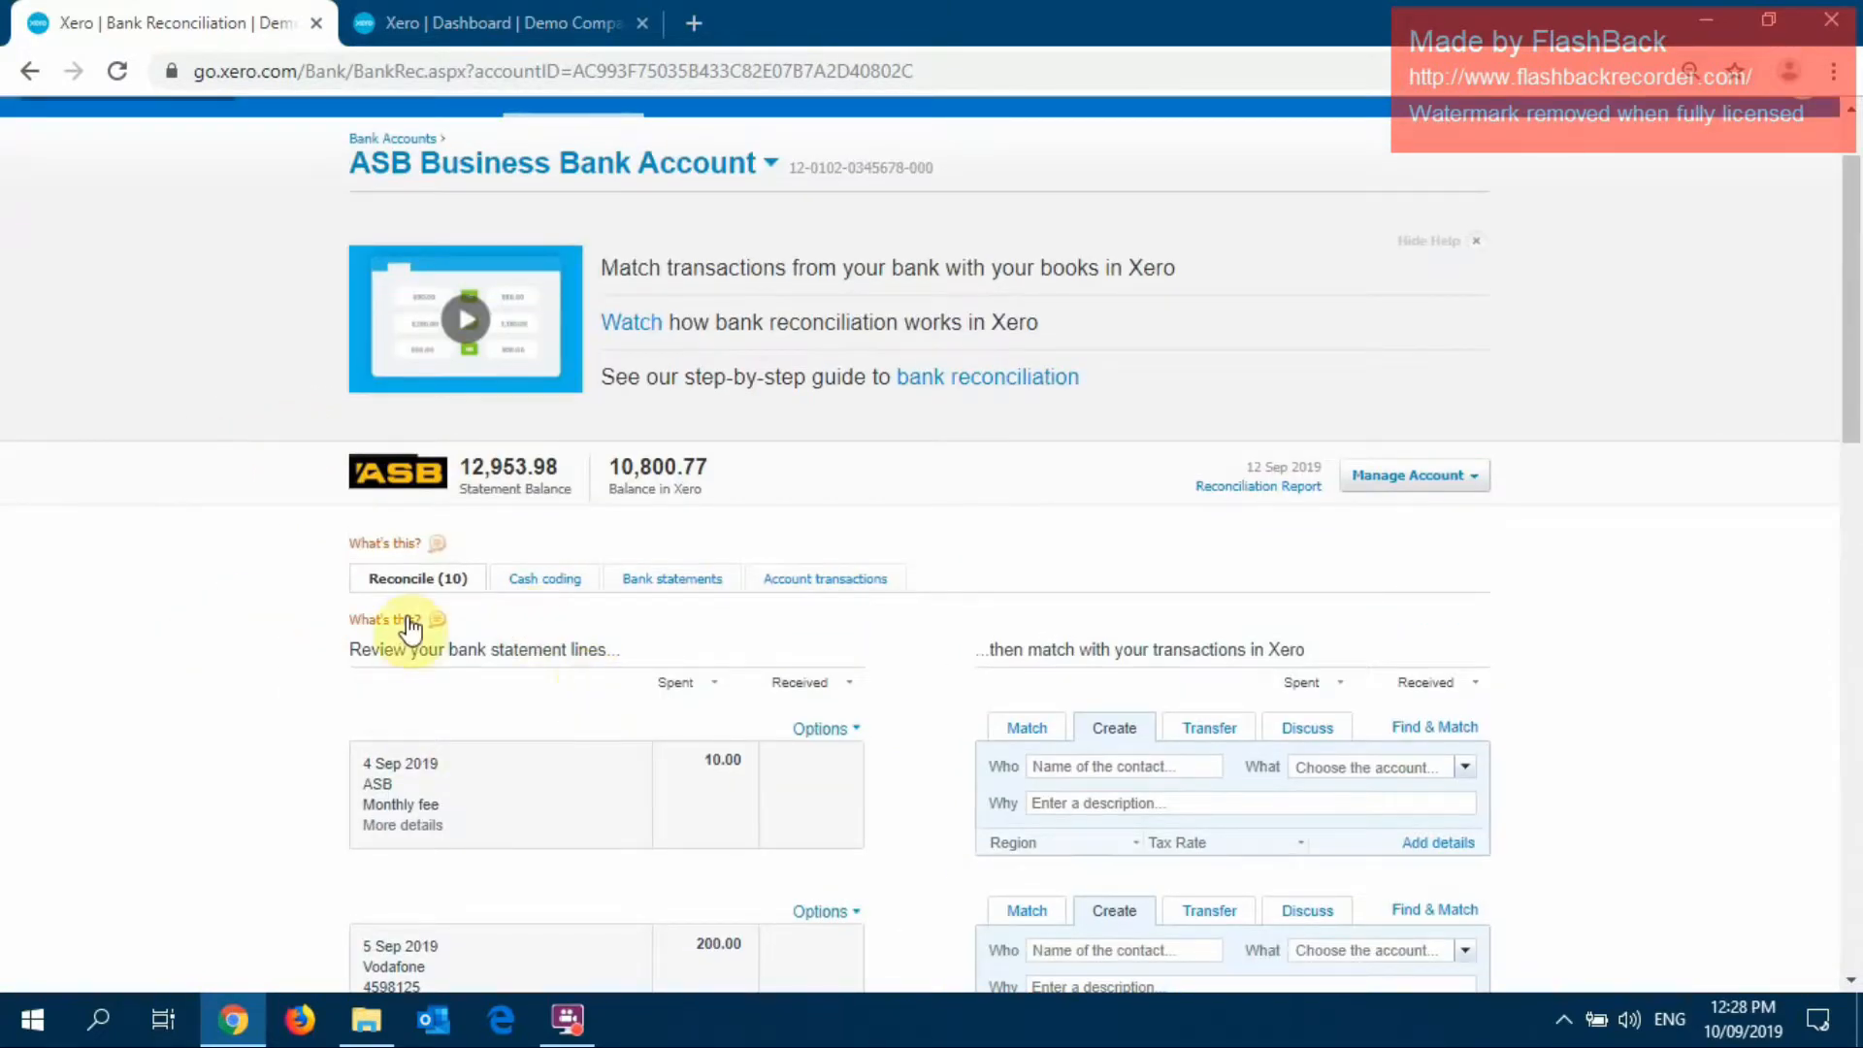
scroll(178, 499, down, 5)
scroll(170, 487, down, 10)
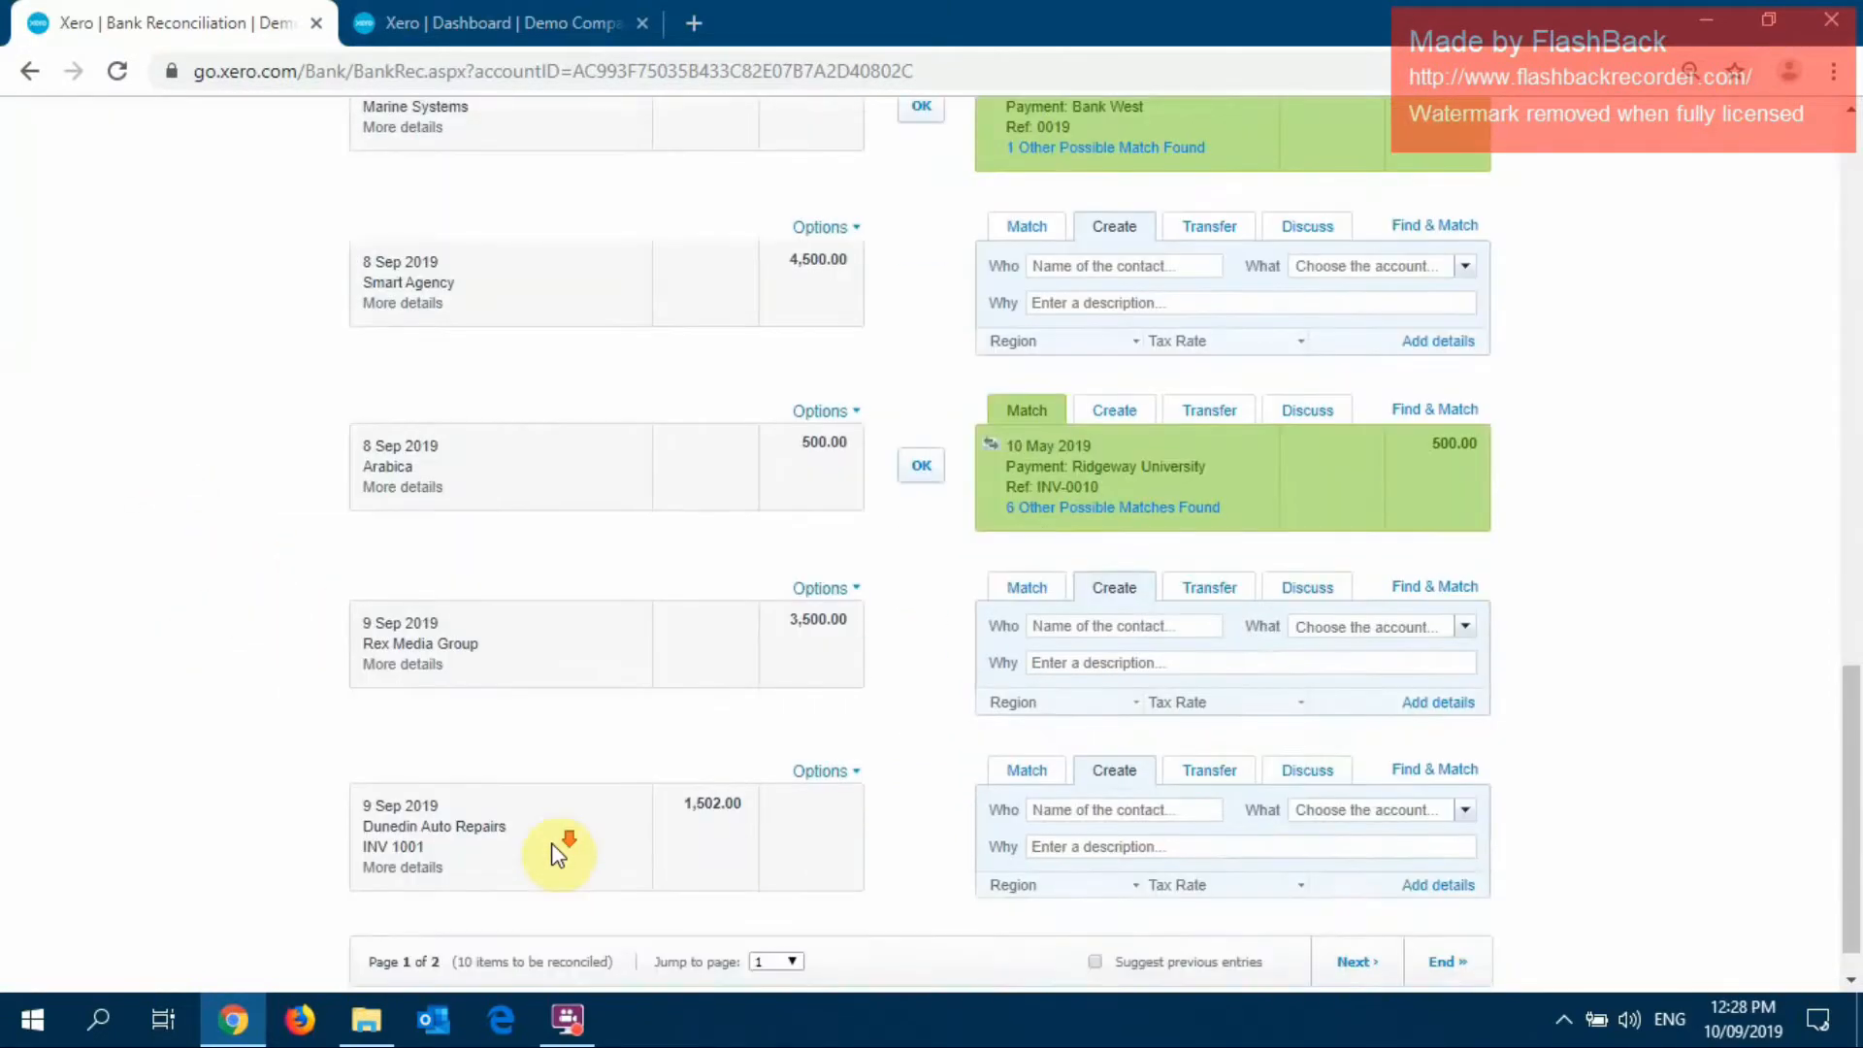
click(805, 872)
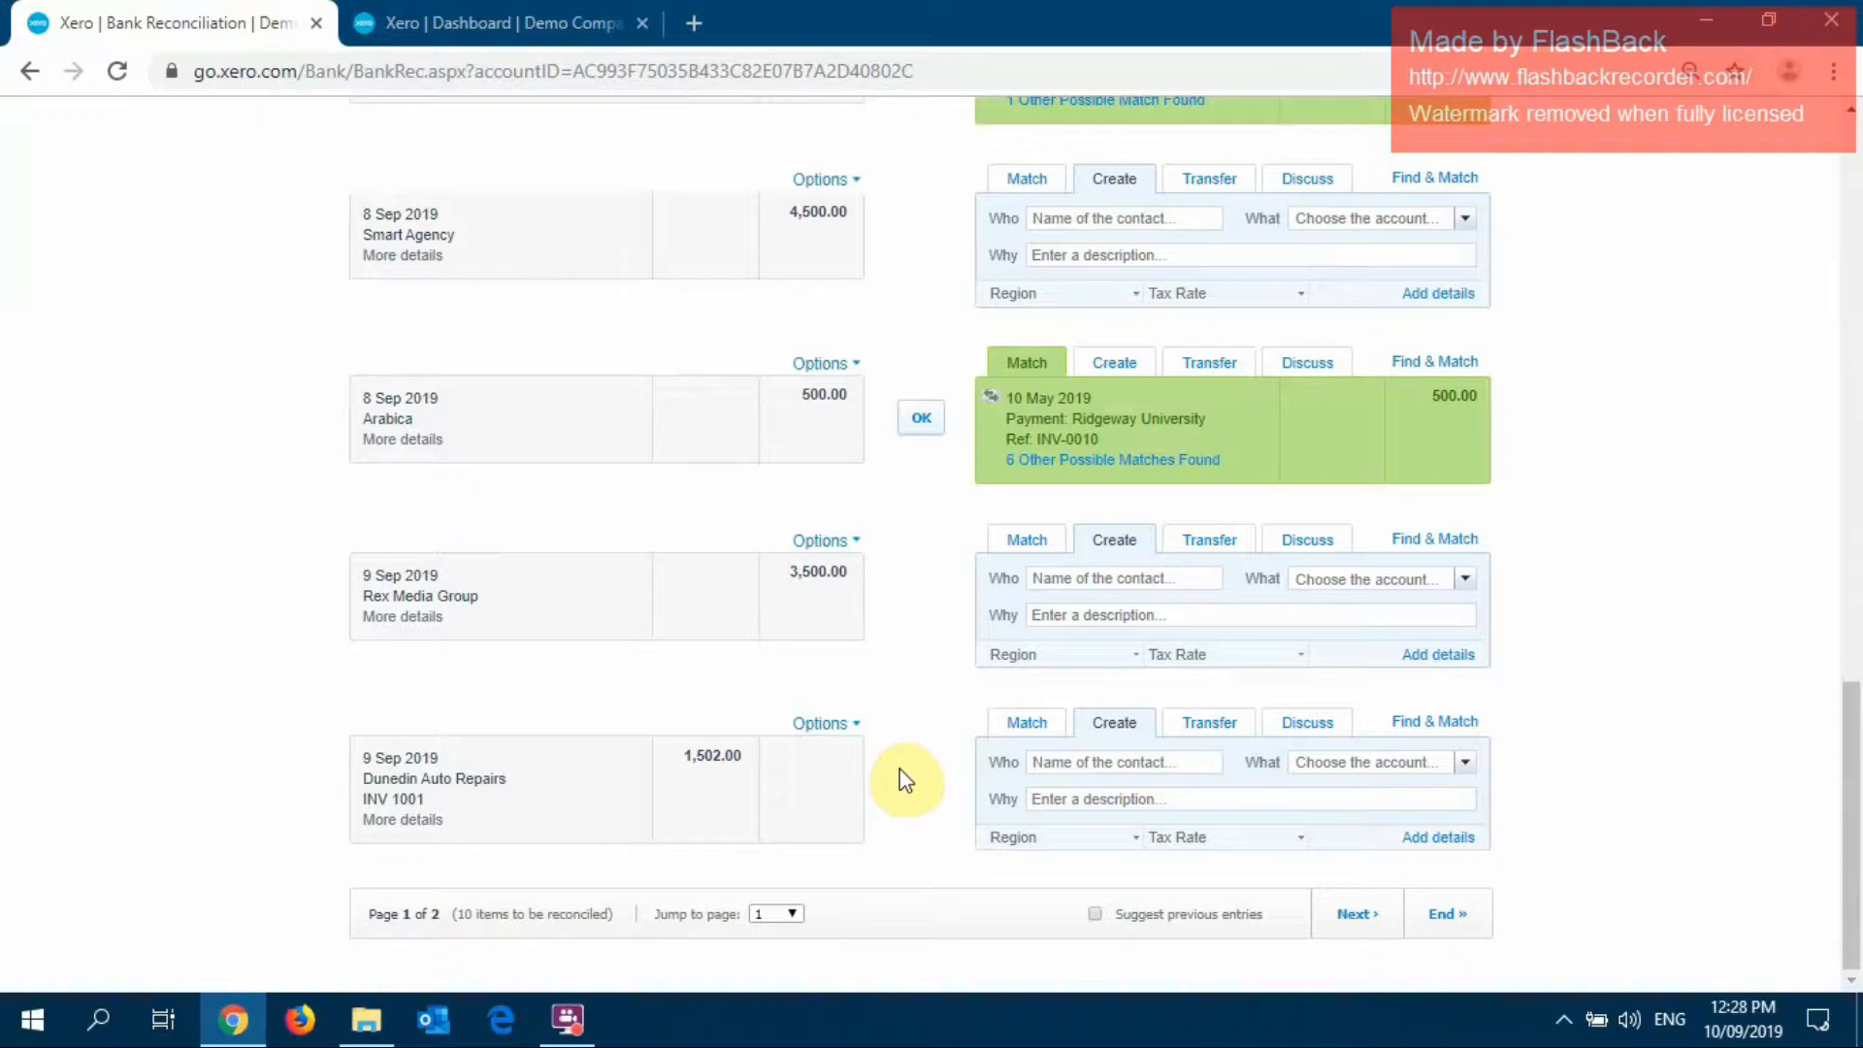
click(1098, 919)
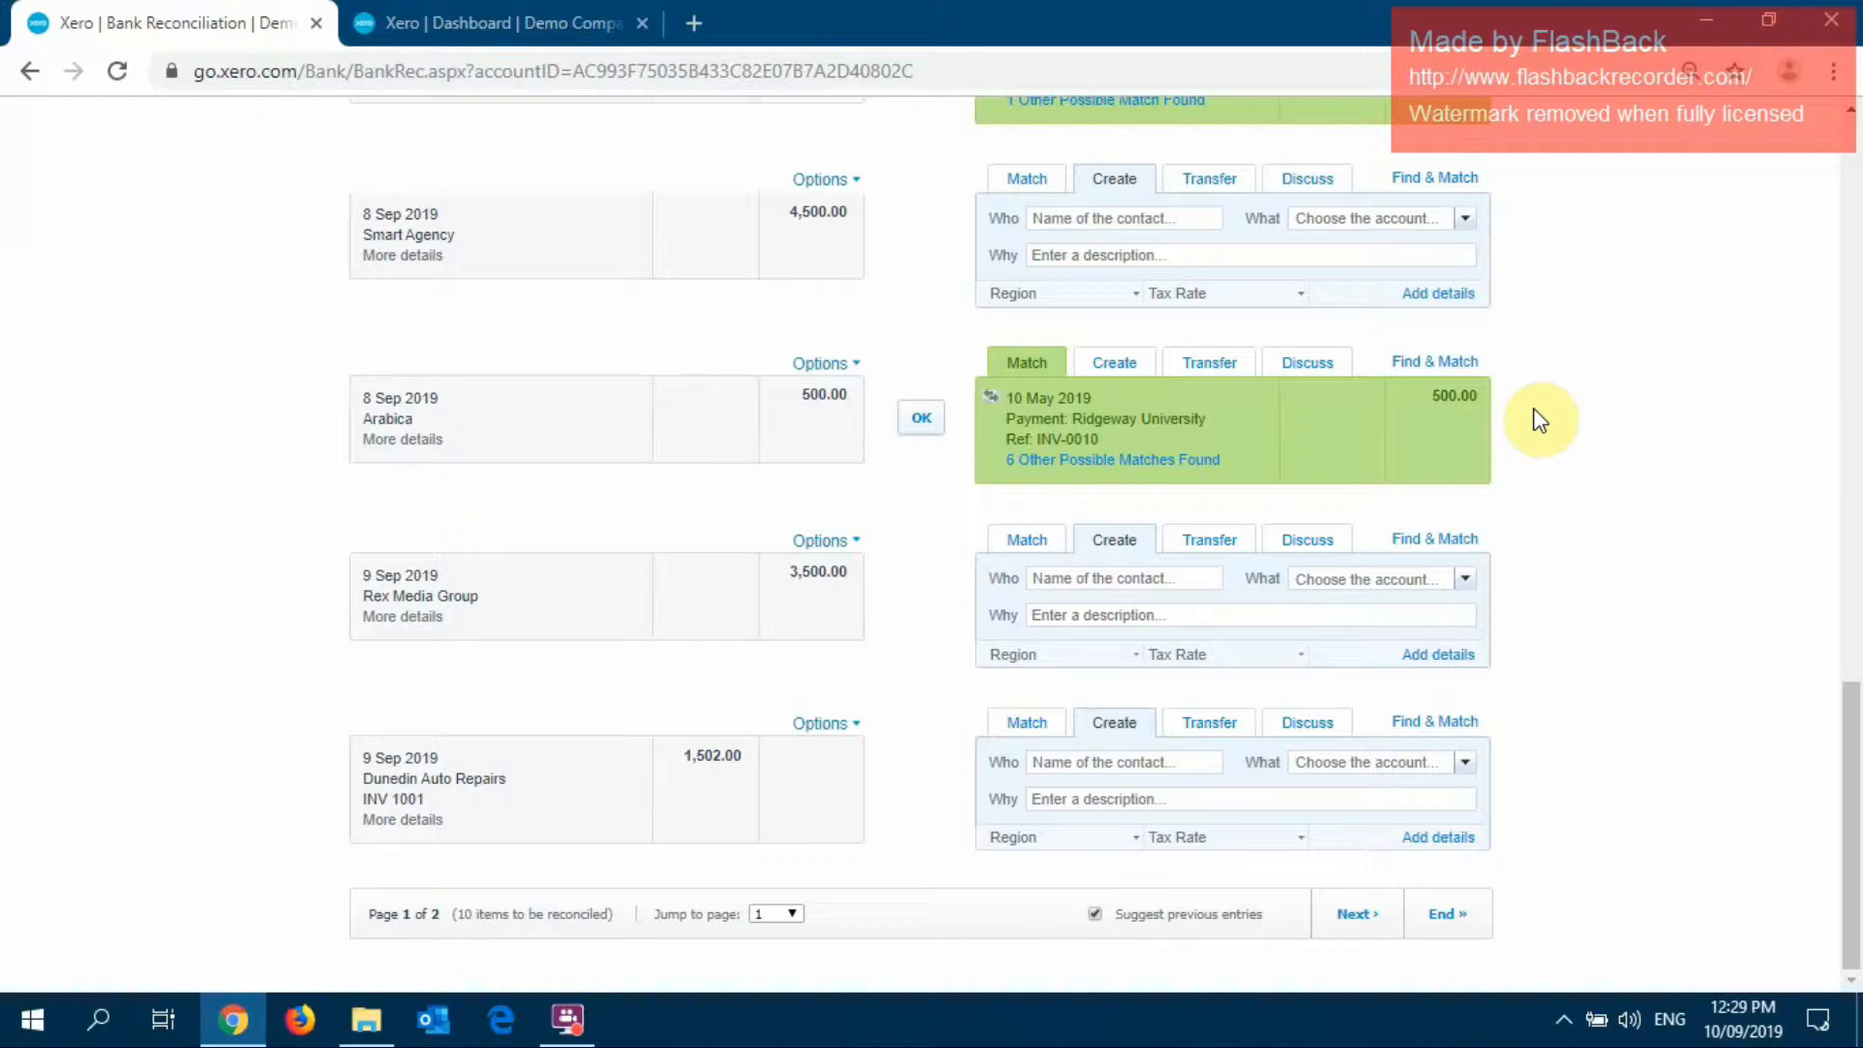
Examine the remaining statement lines for suggested contacts, accounts and tax rates from previous entries
scroll(1115, 520, up, 9)
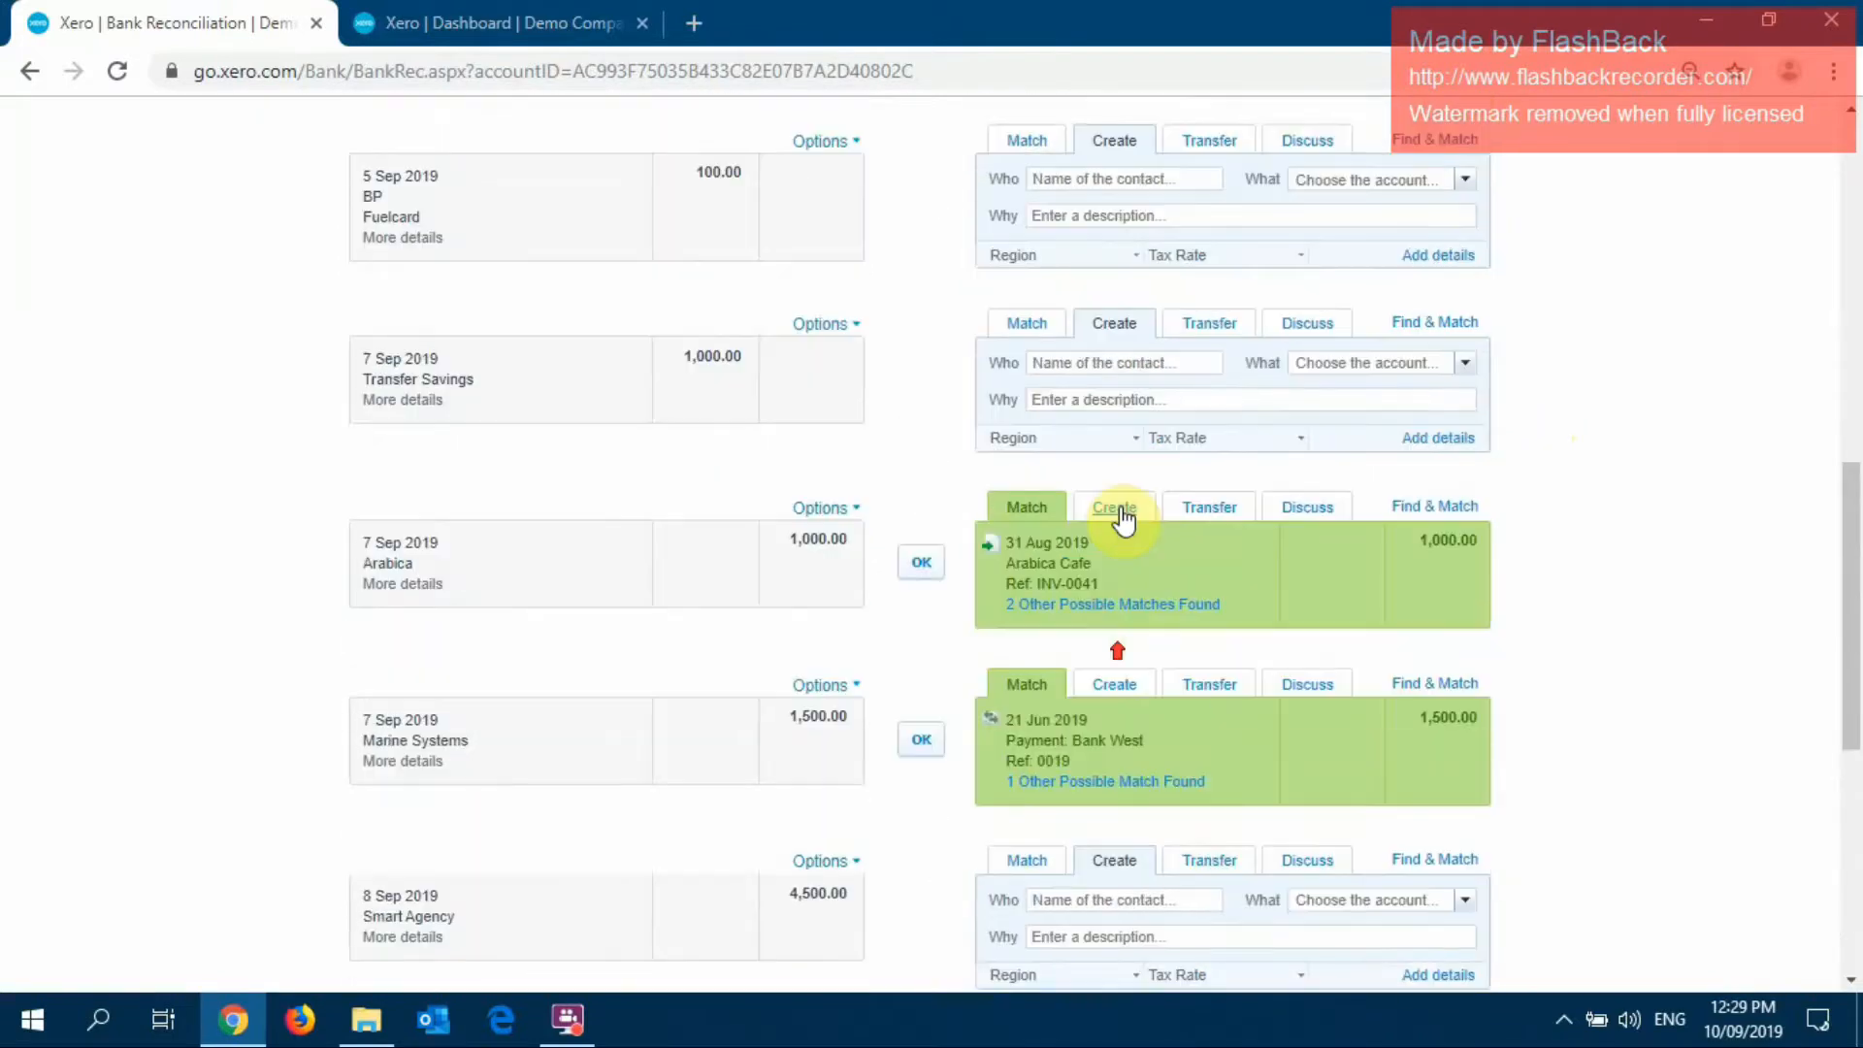
scroll(1123, 519, up, 2)
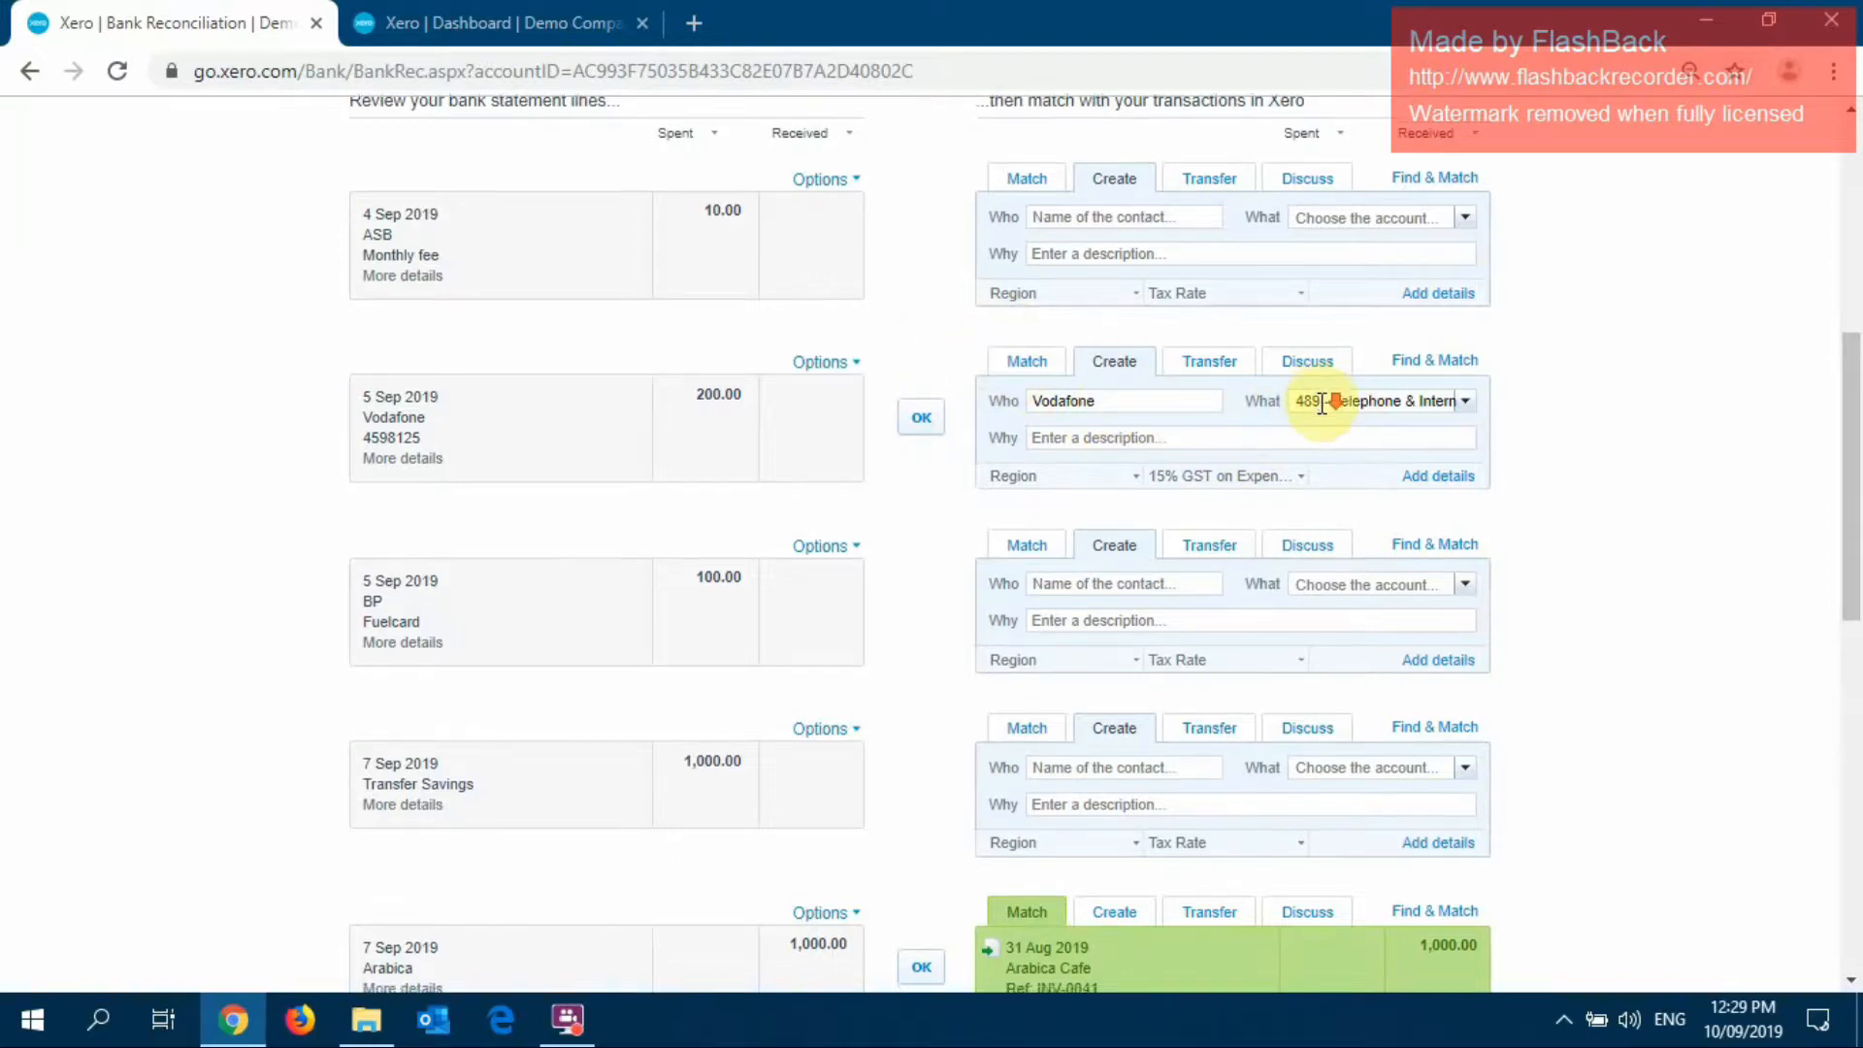
scroll(1321, 403, down, 3)
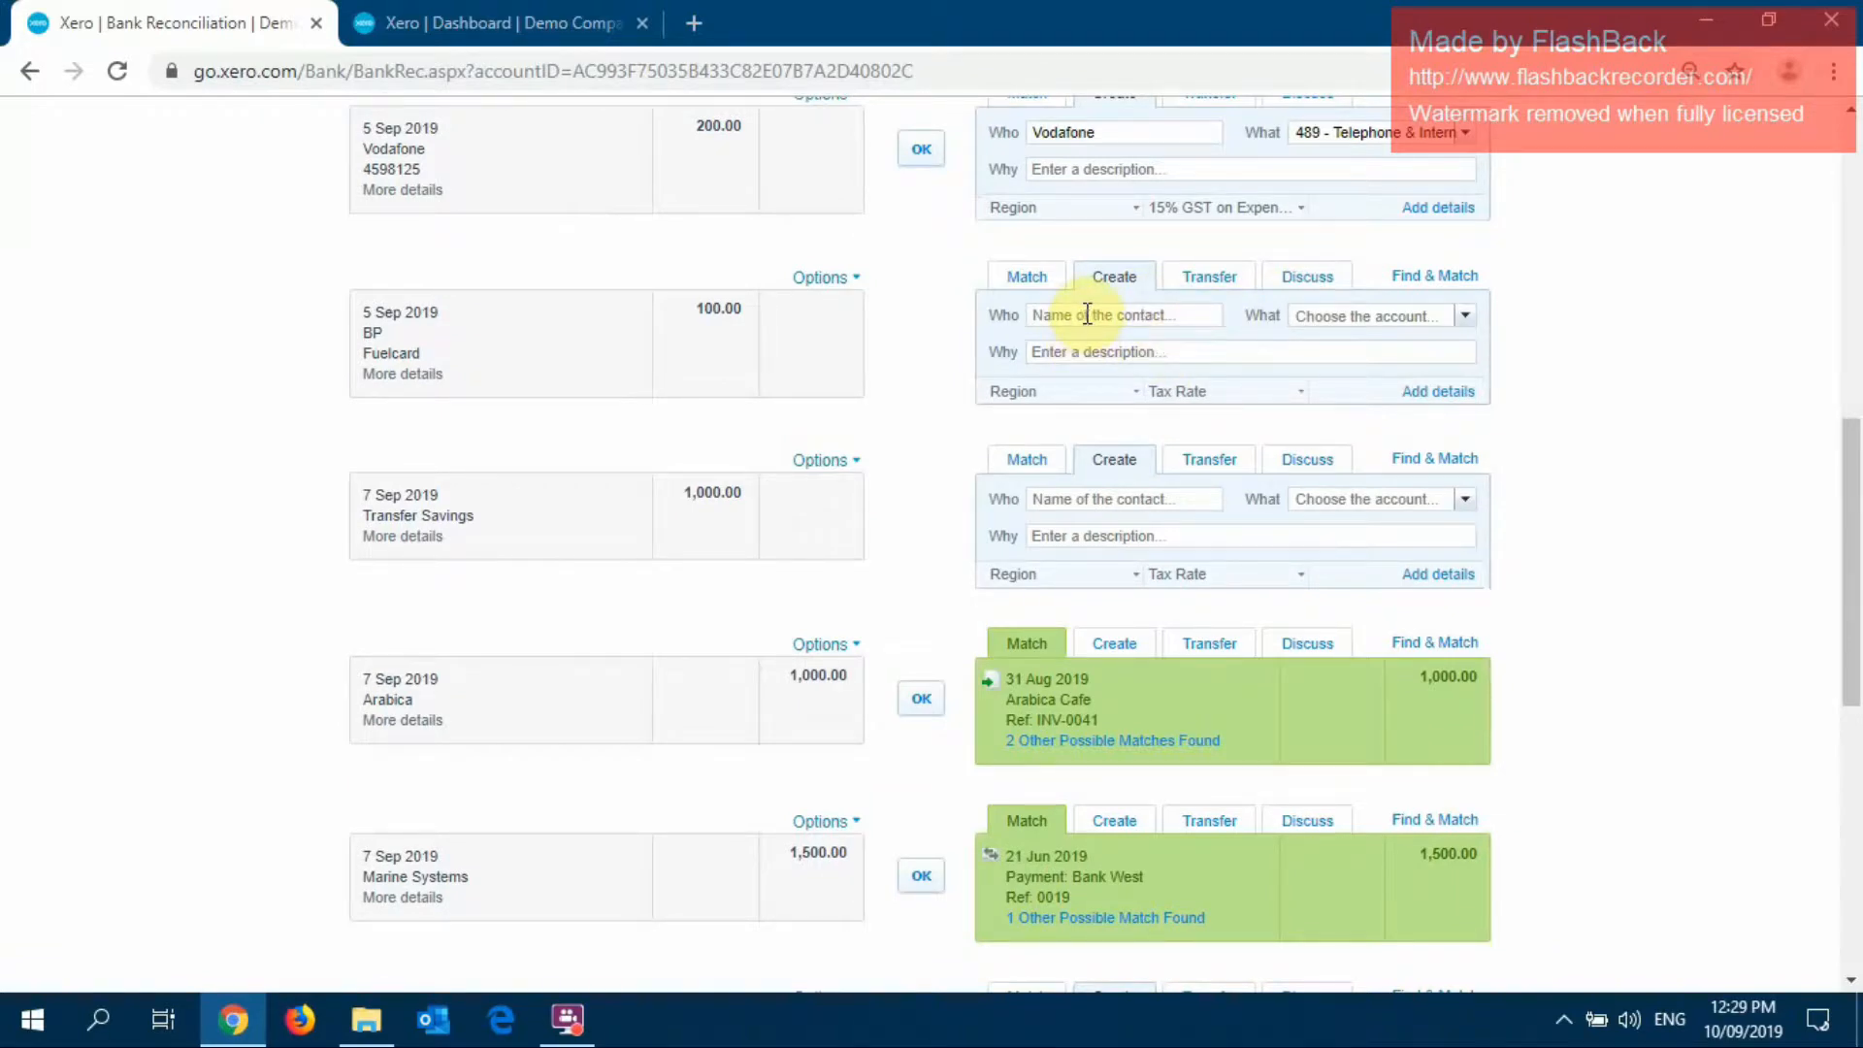
scroll(1106, 340, up, 8)
scroll(1194, 533, down, 13)
scroll(1125, 728, down, 4)
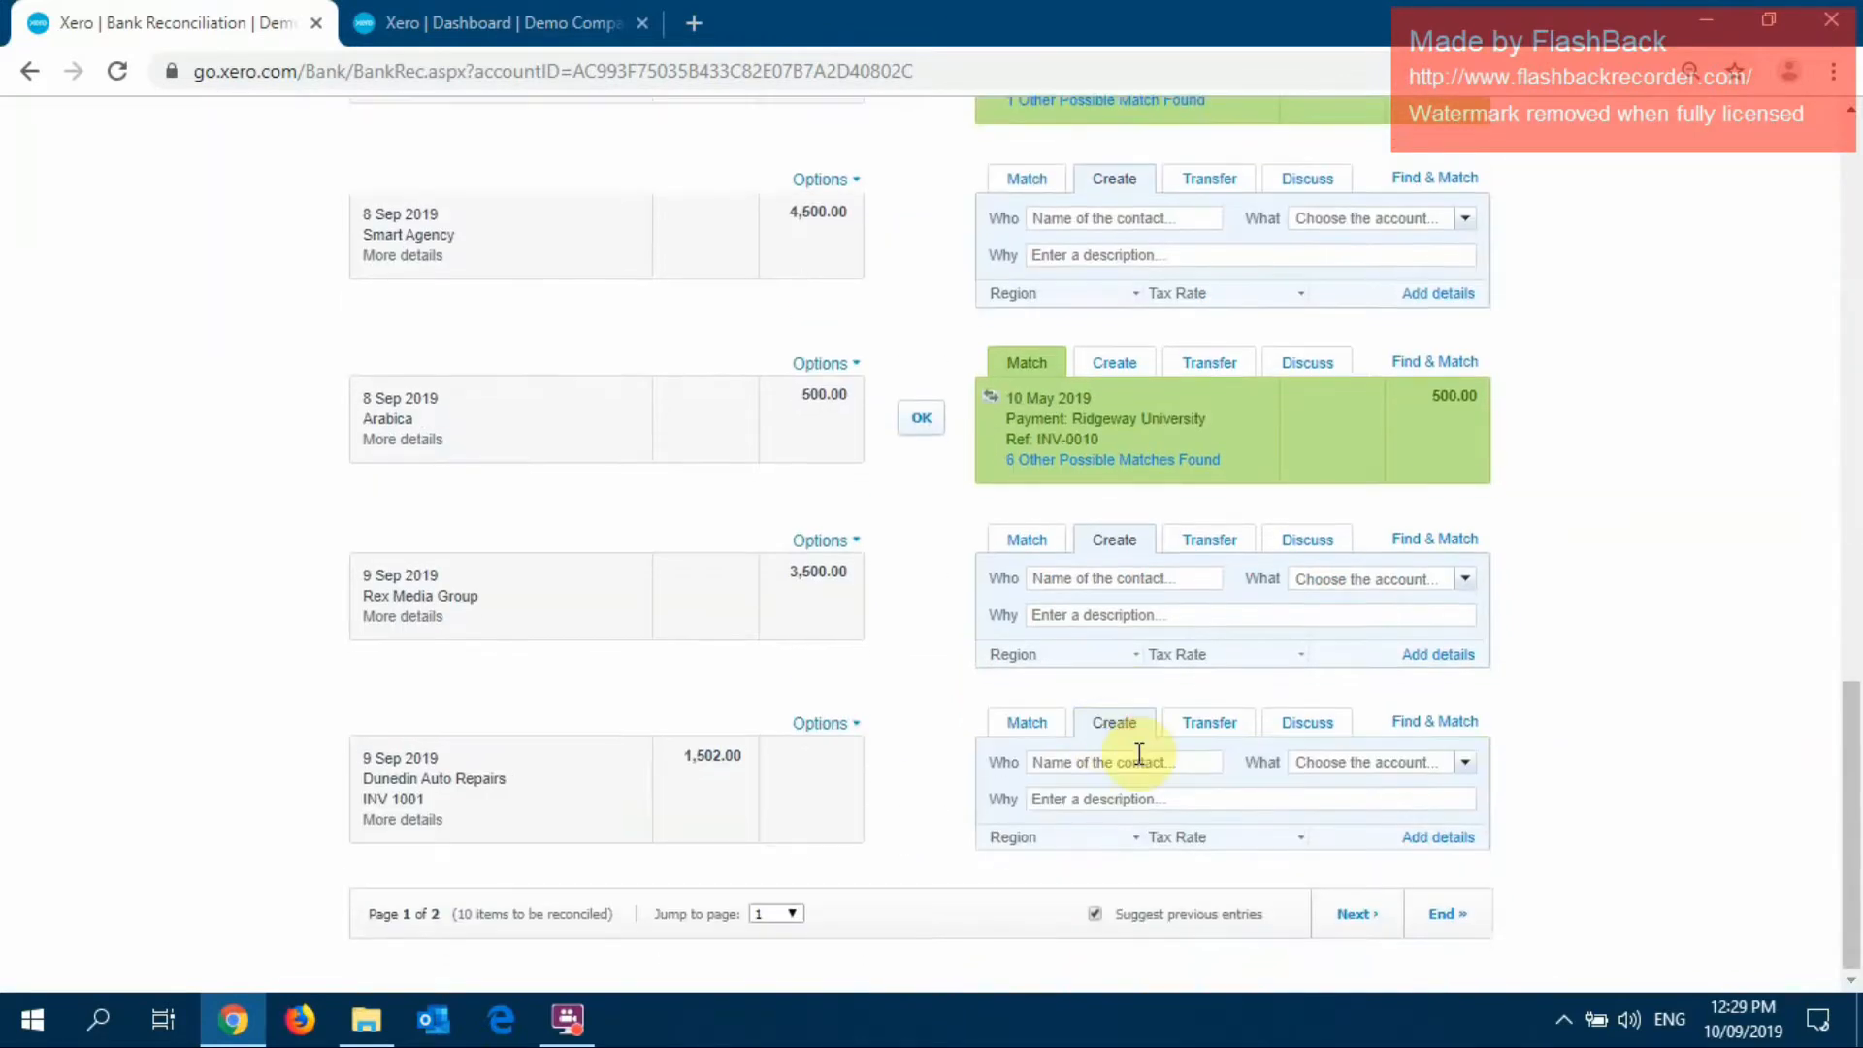
Change the account on the 5 Sep Vodafone statement line to 461 - Printing & Stationery
scroll(1101, 897, up, 15)
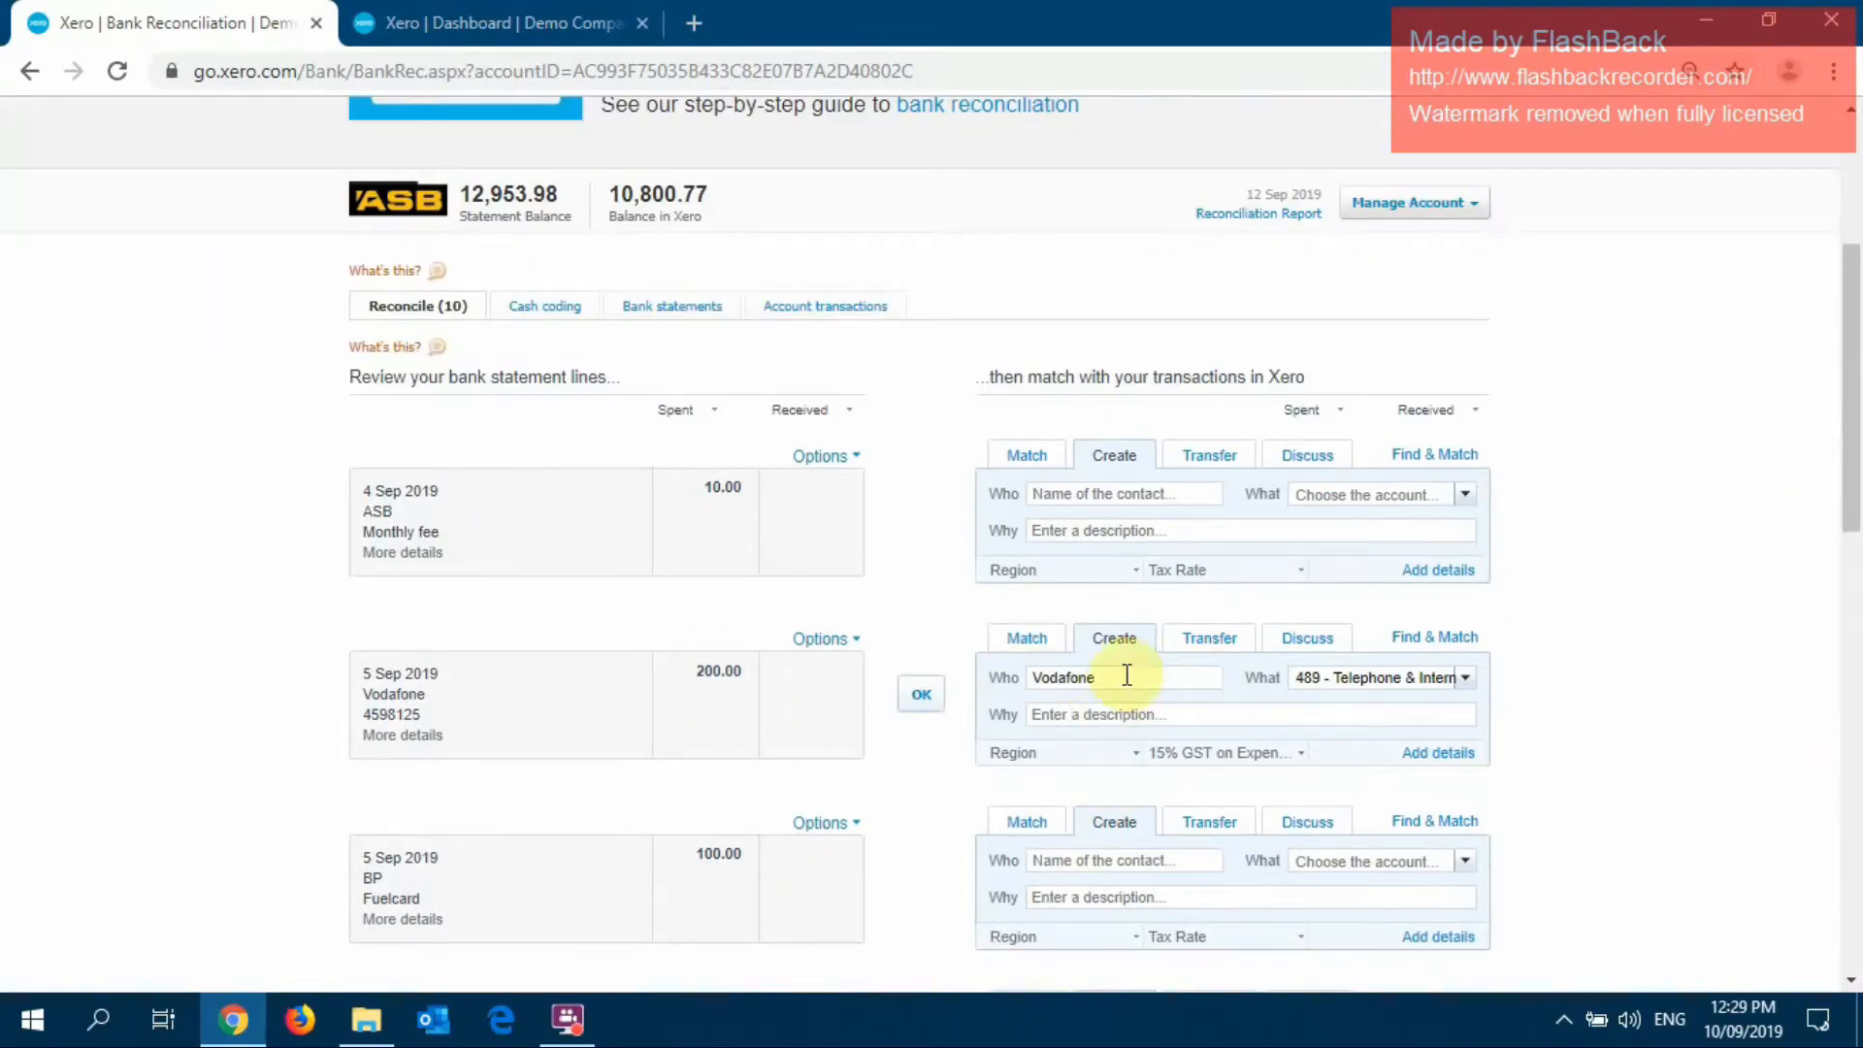
click(1348, 677)
text(prin)
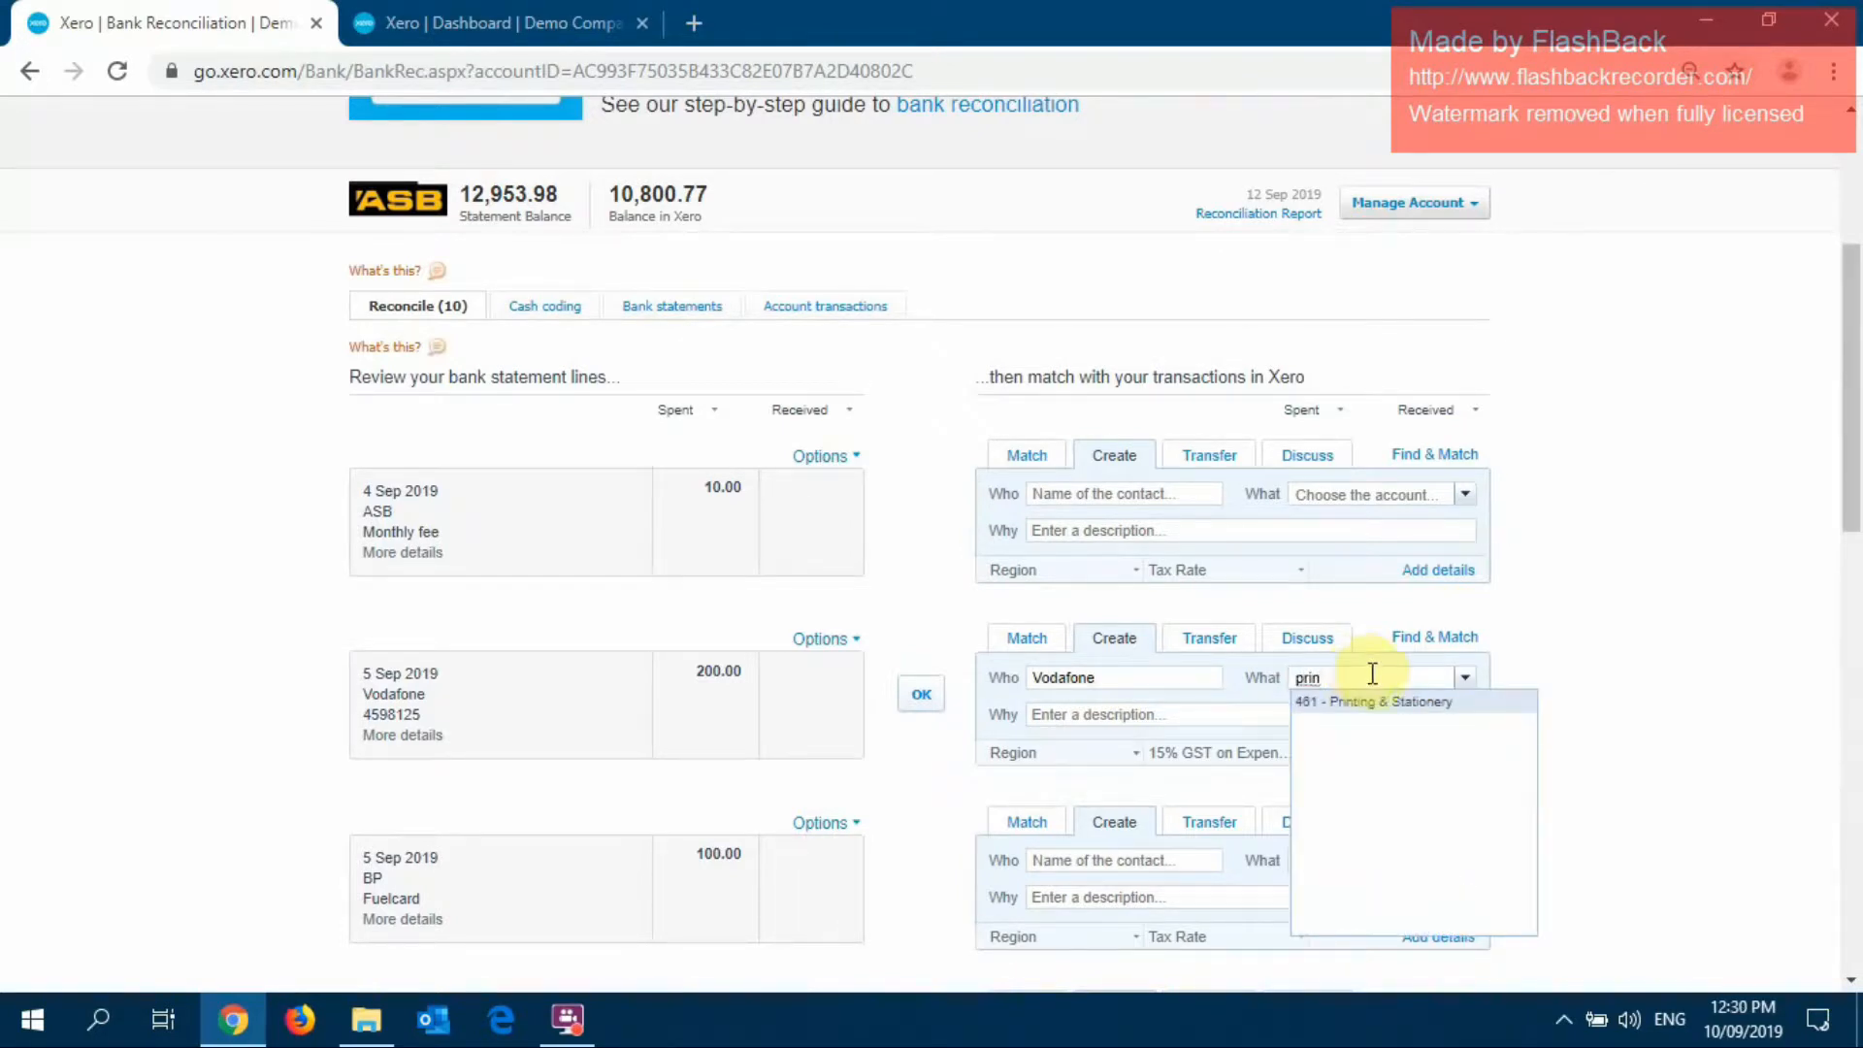
click(1385, 701)
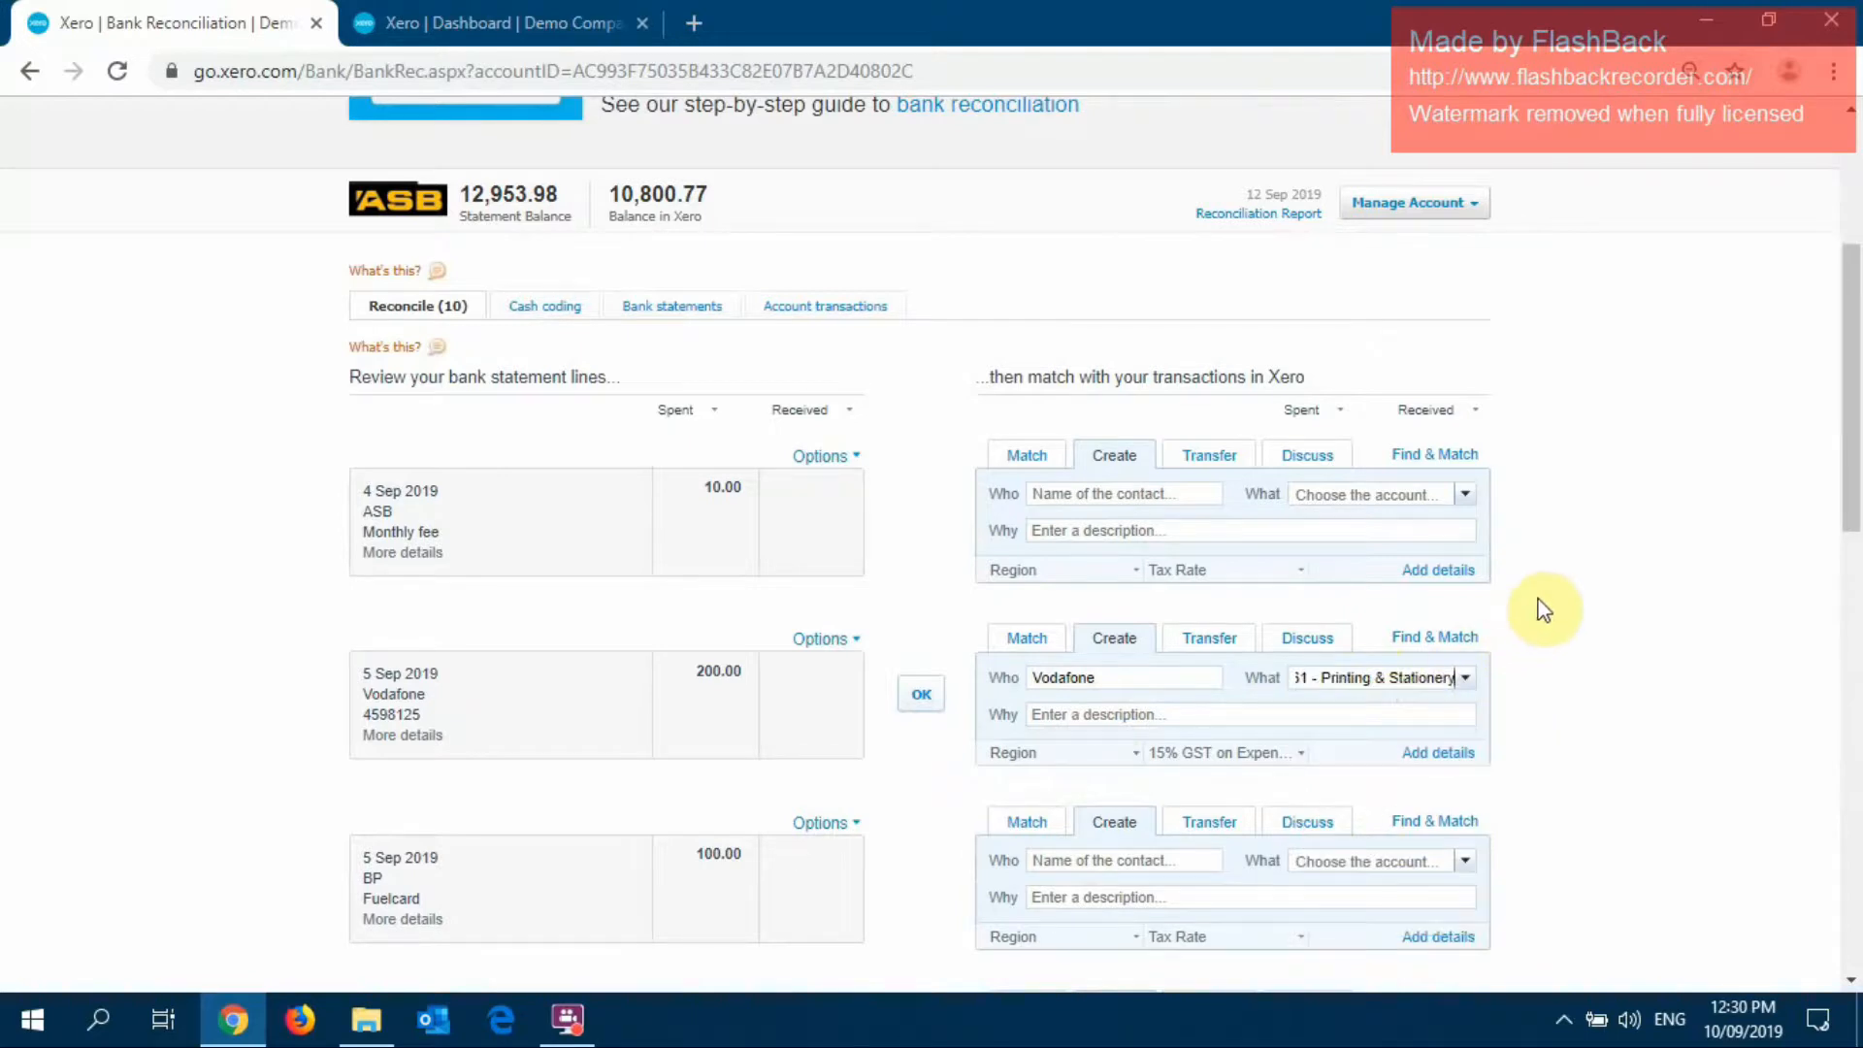
click(1532, 539)
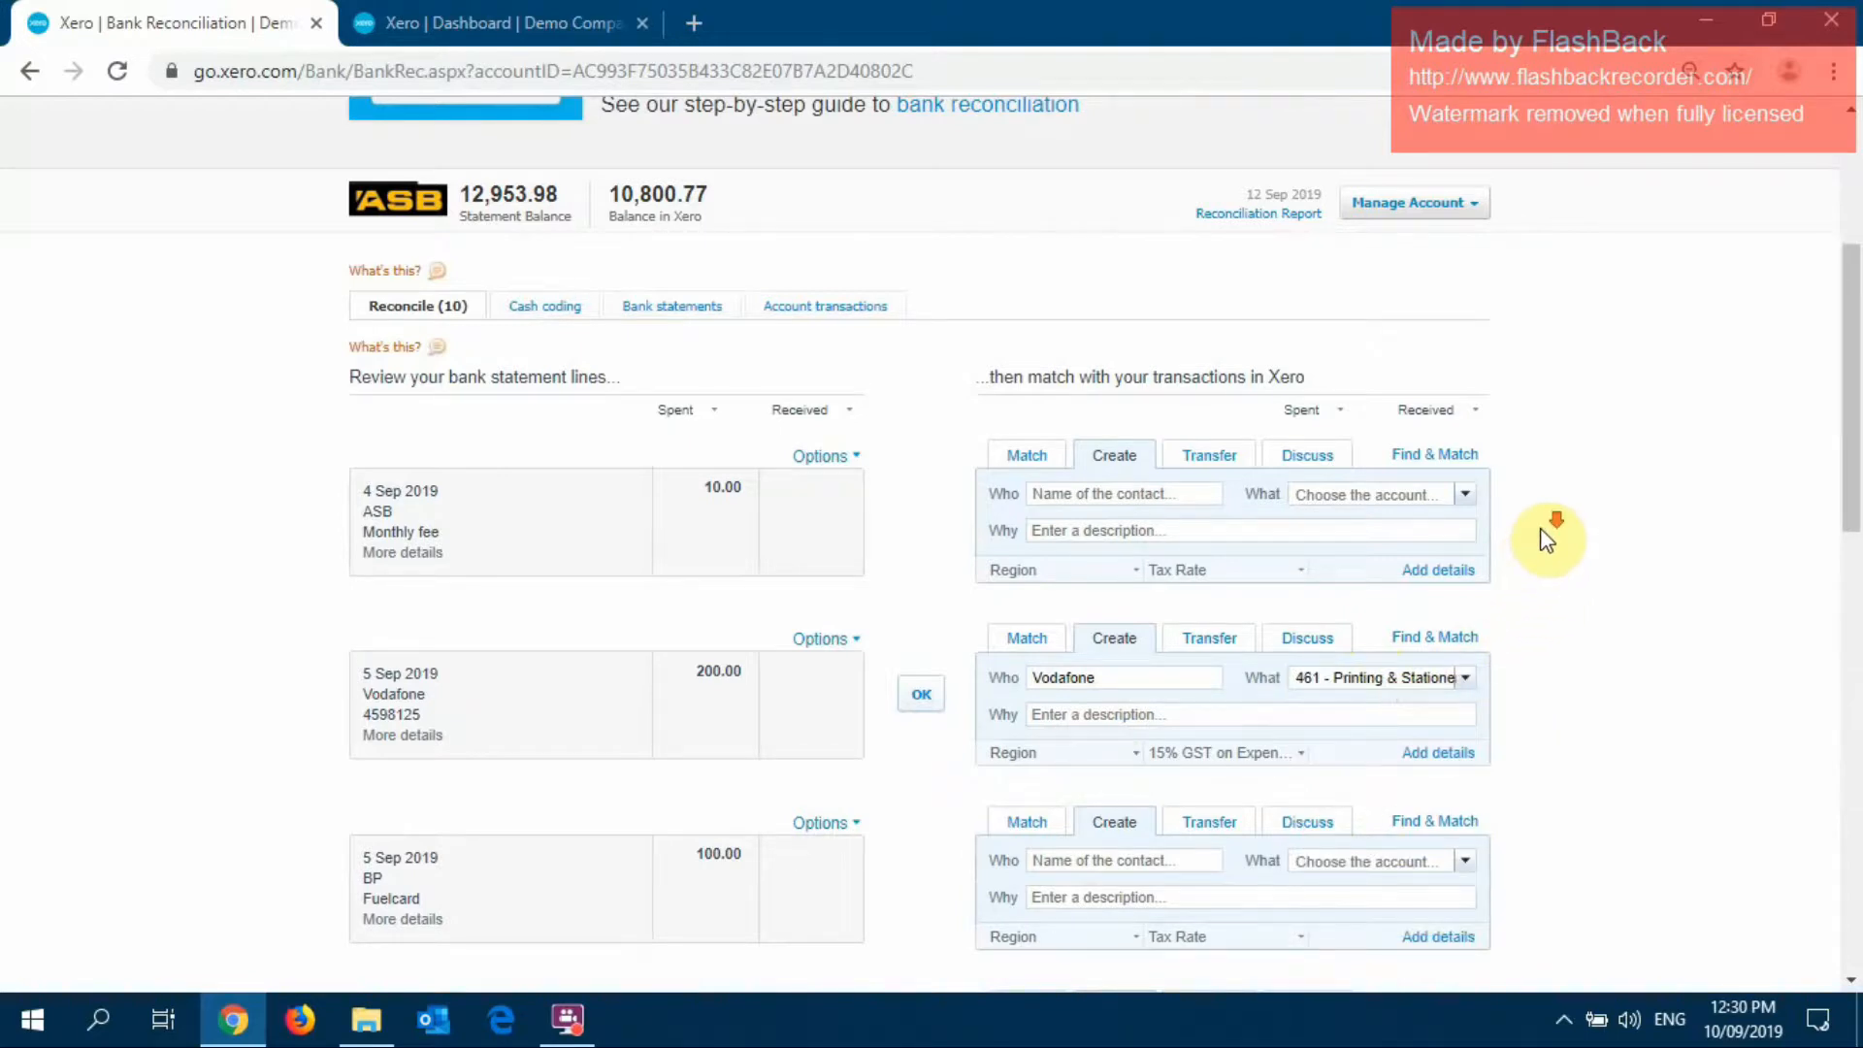
Turn off Suggest previous entries for the account's statement lines
scroll(1525, 539, down, 5)
scroll(1523, 535, down, 5)
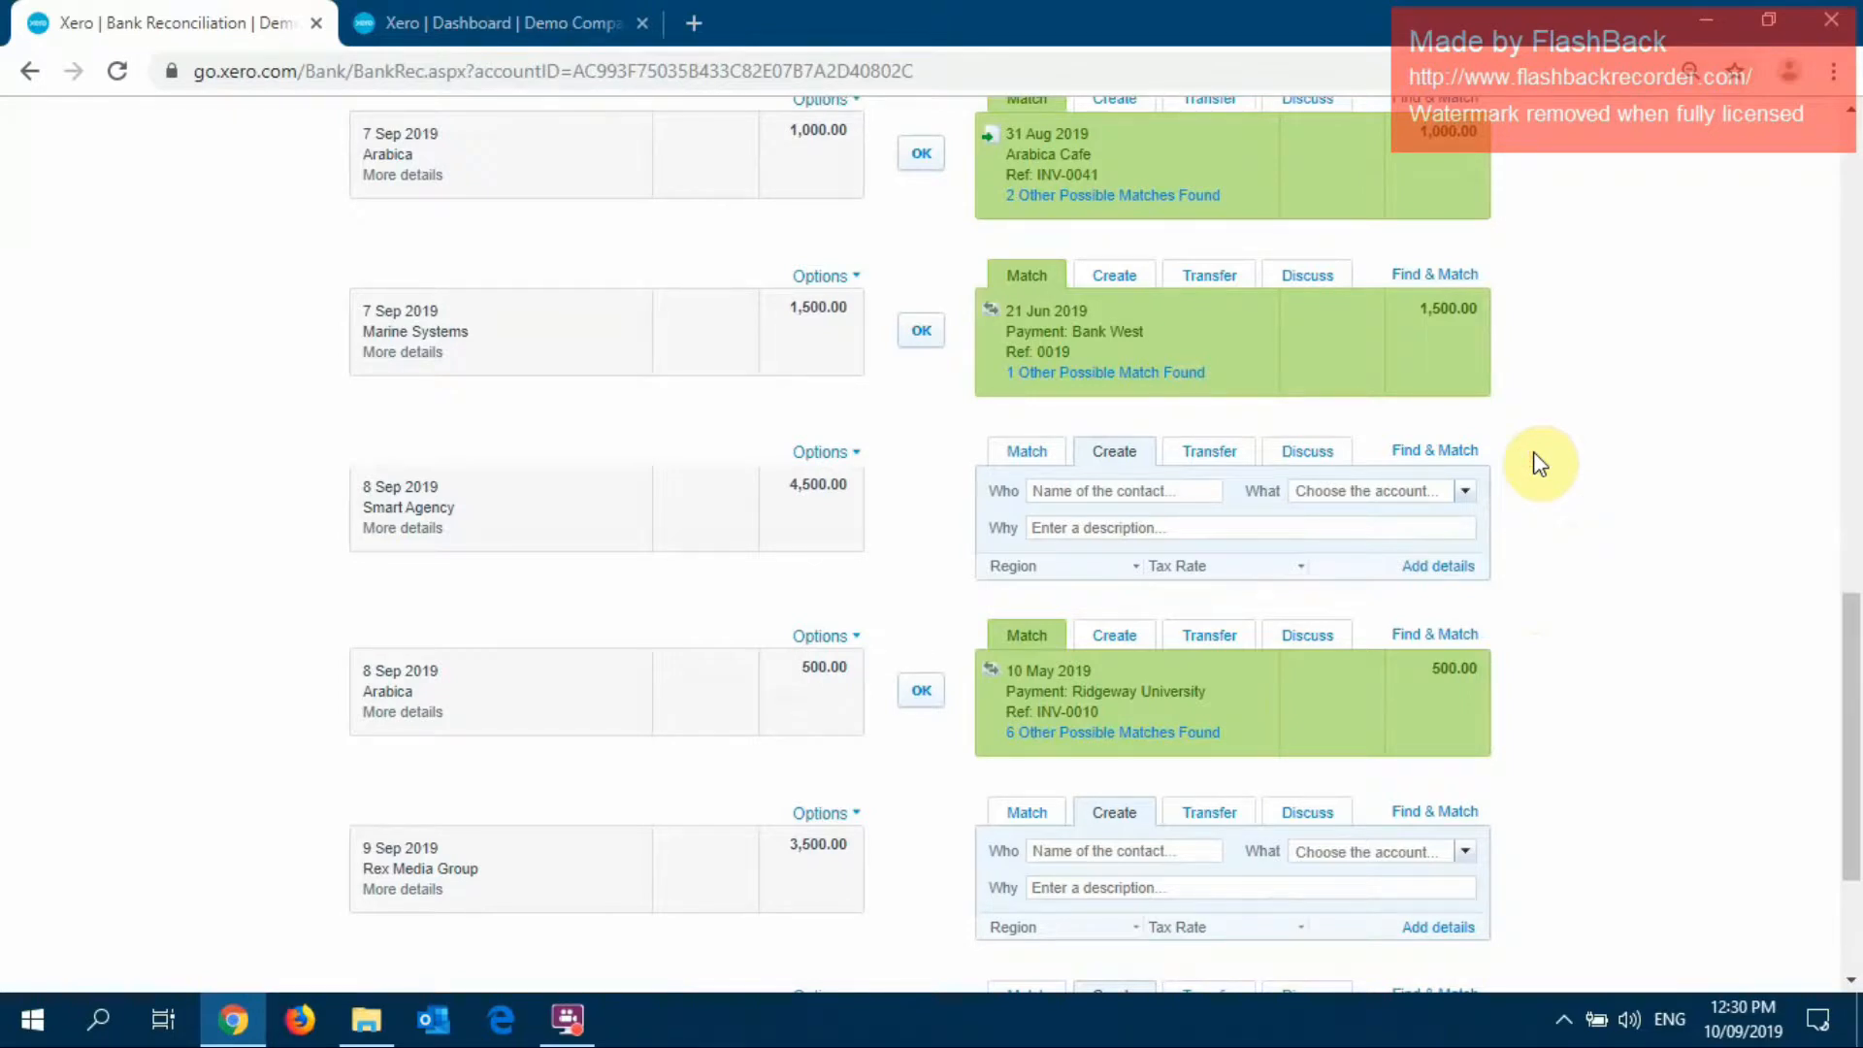
scroll(1518, 424, down, 3)
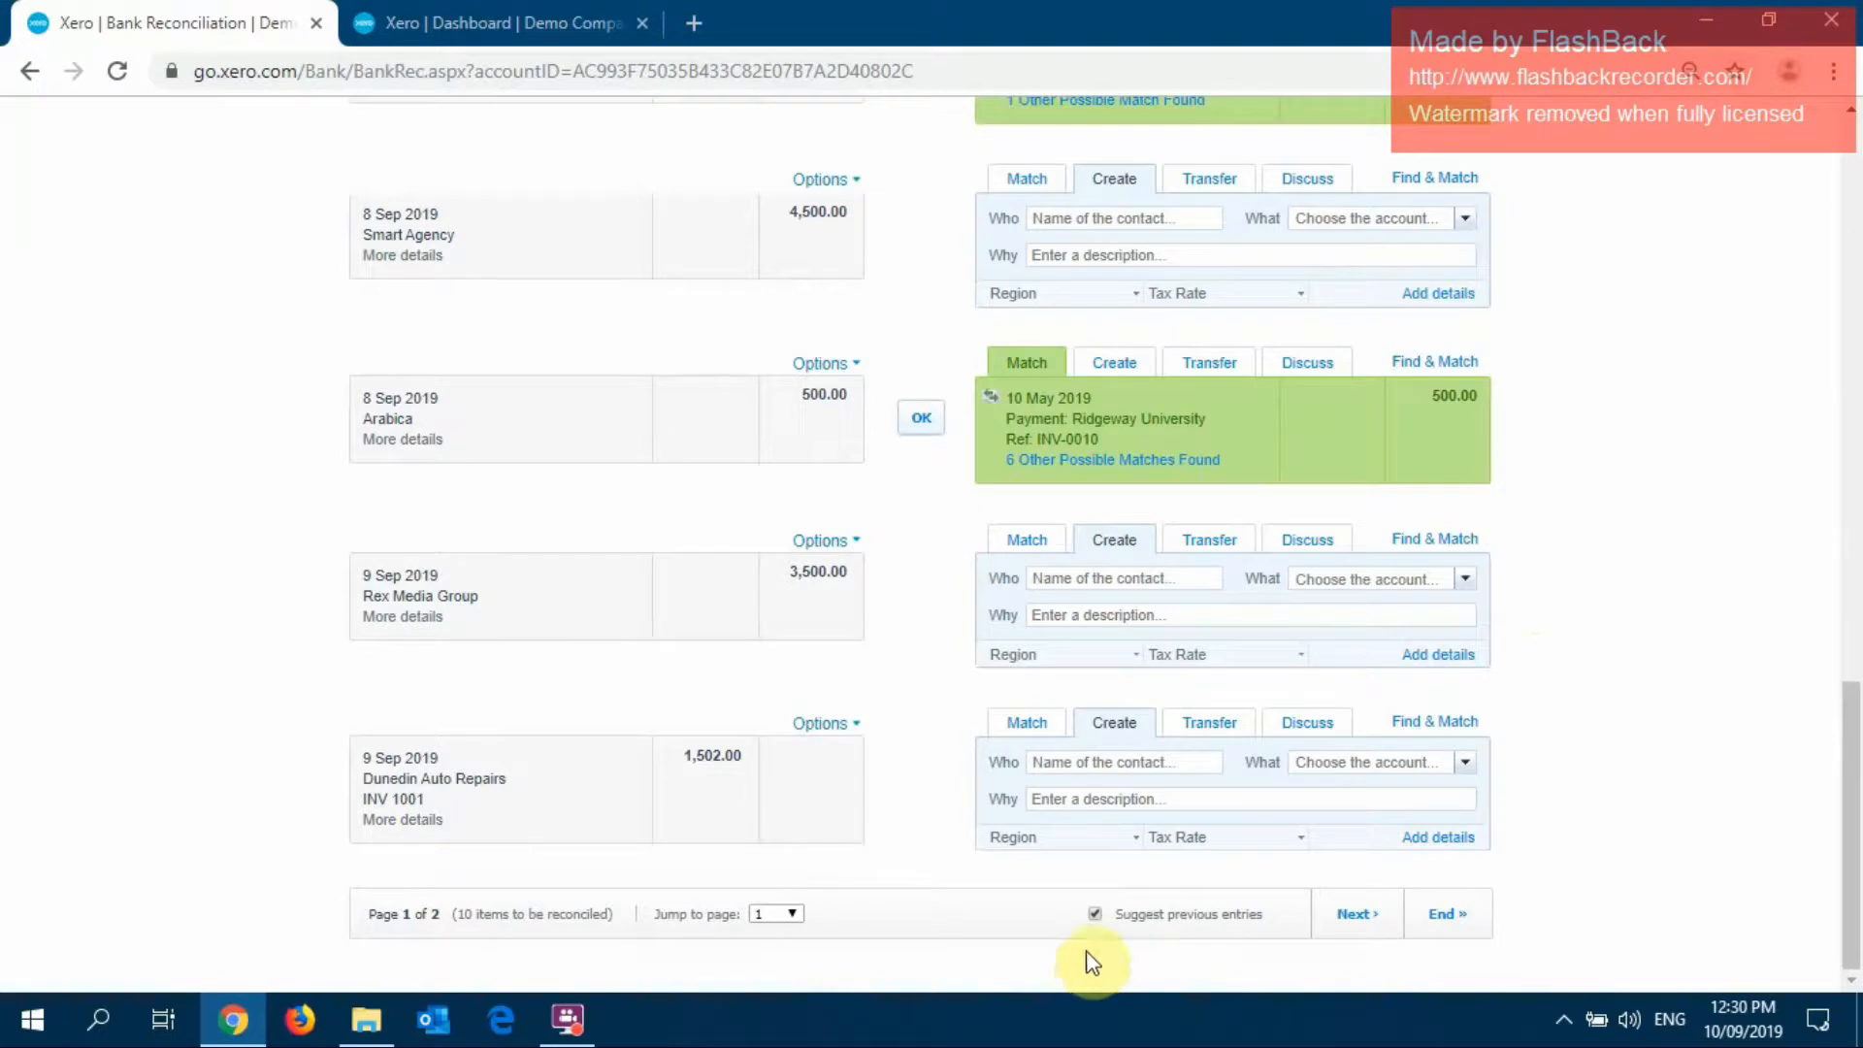
scroll(1679, 524, up, 17)
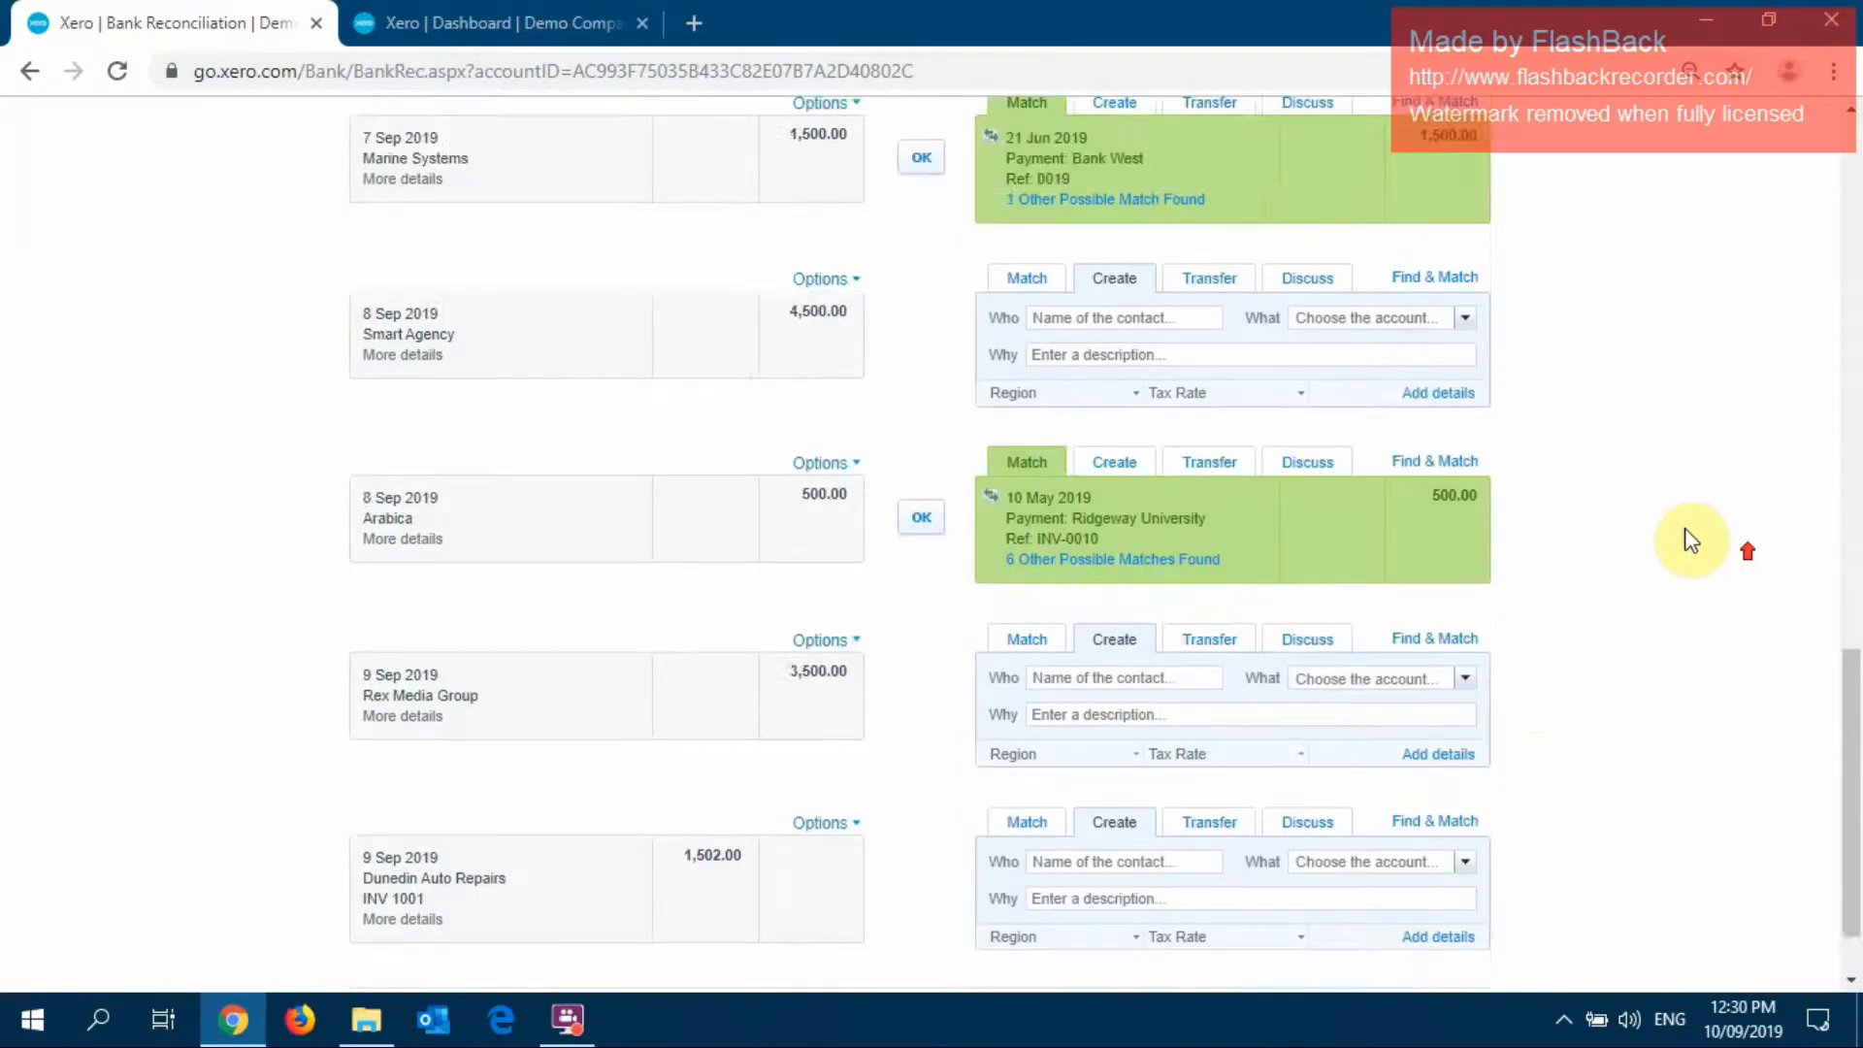
scroll(1666, 491, down, 3)
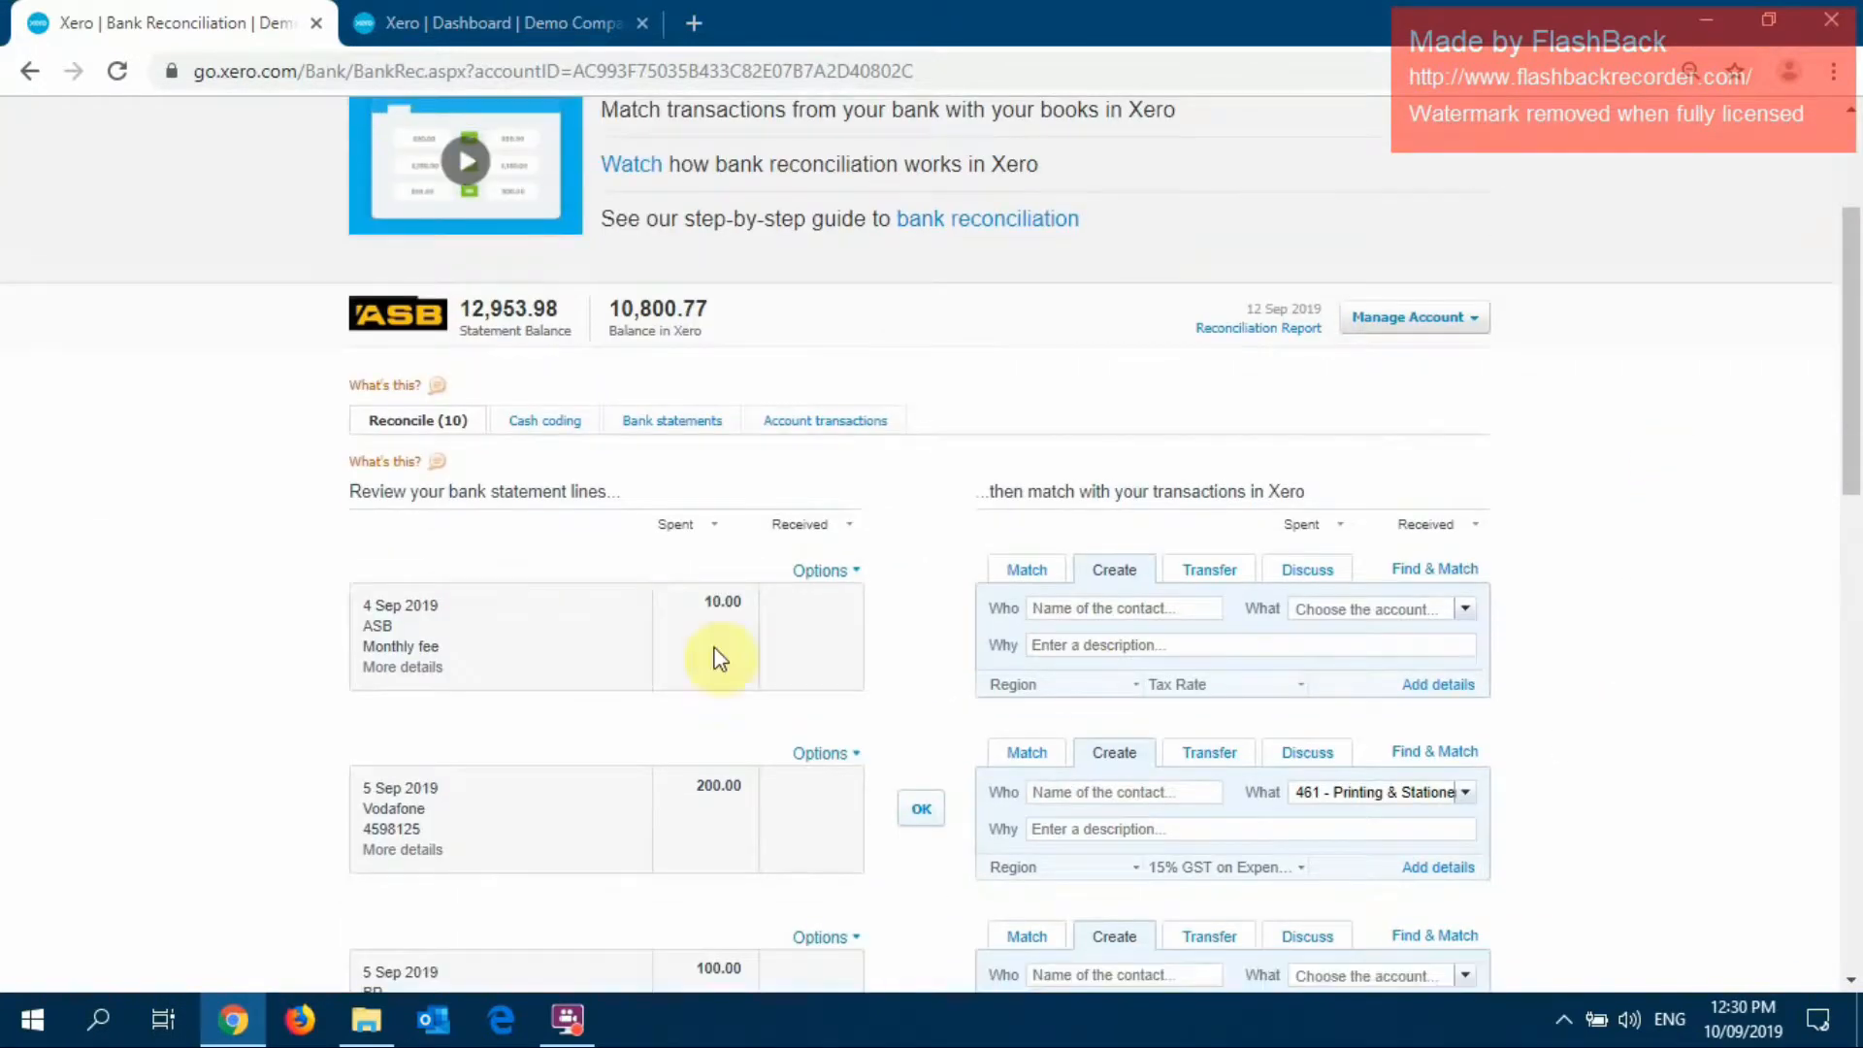
click(197, 510)
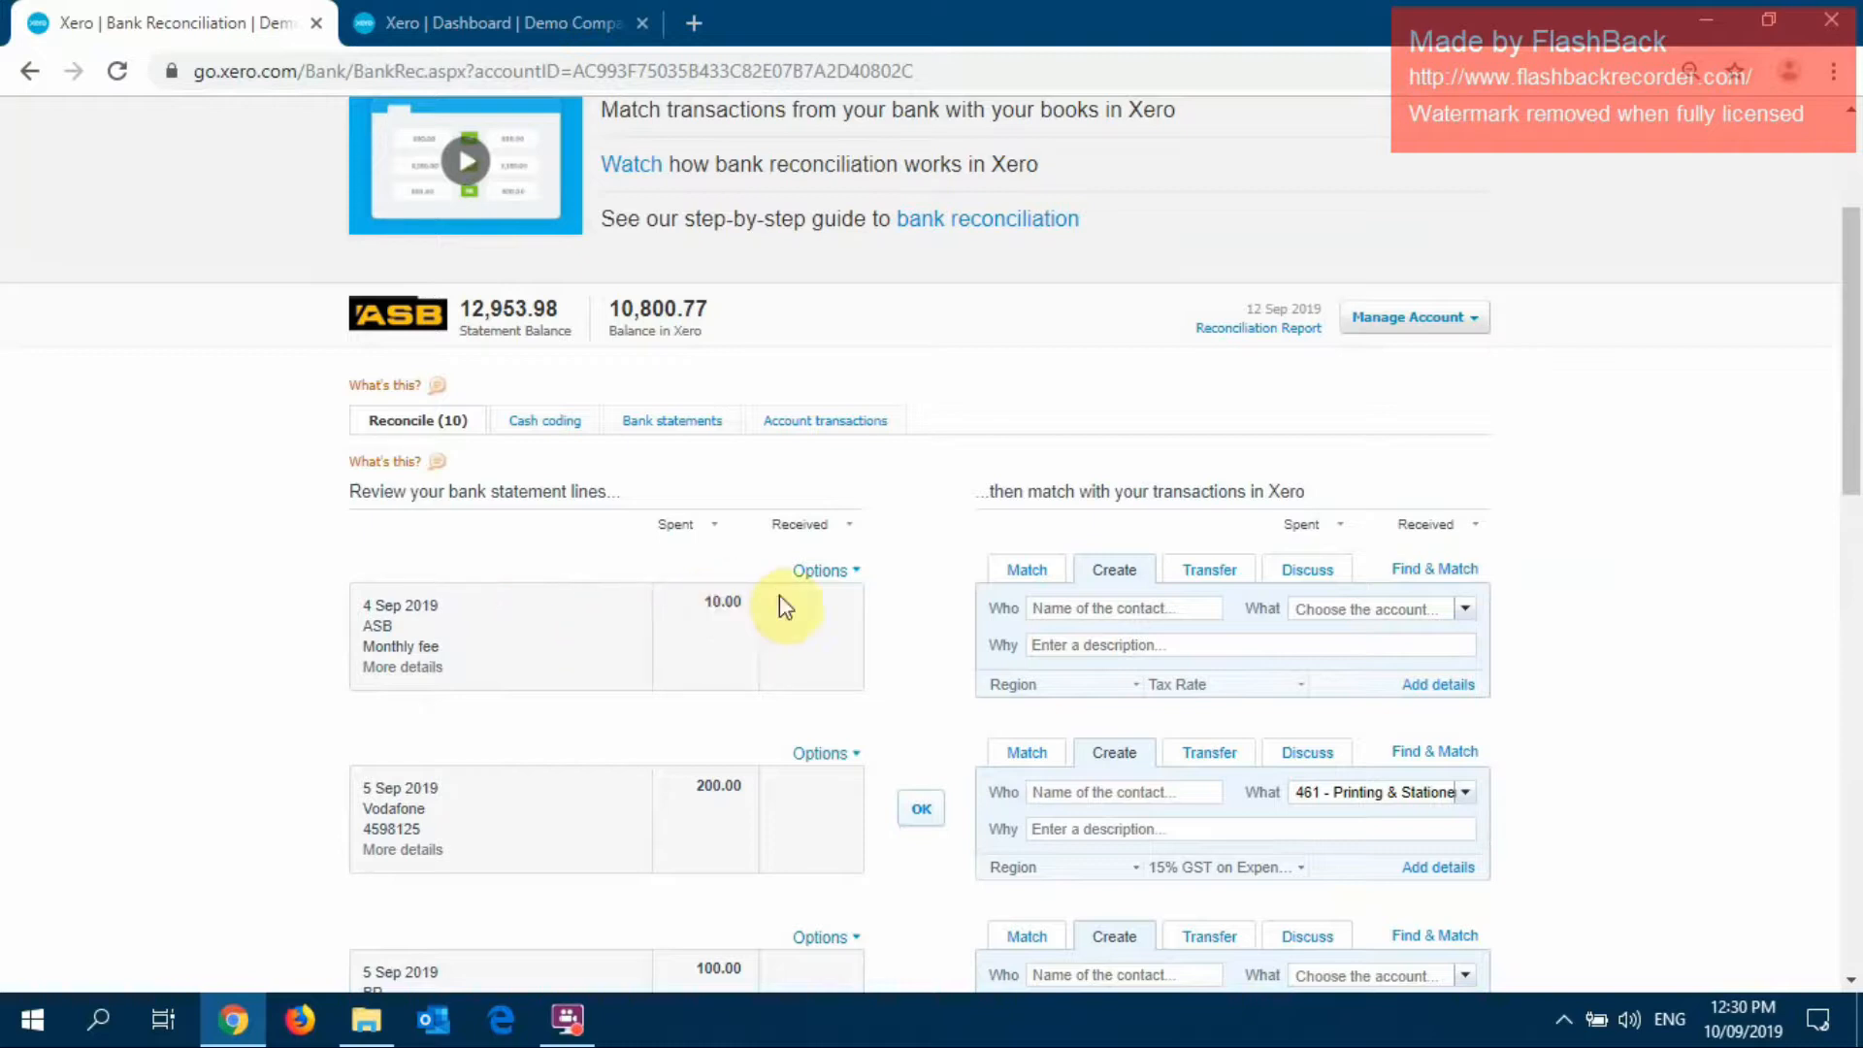
Start a new bank rule from the 4 Sep ASB Monthly fee statement line
click(840, 573)
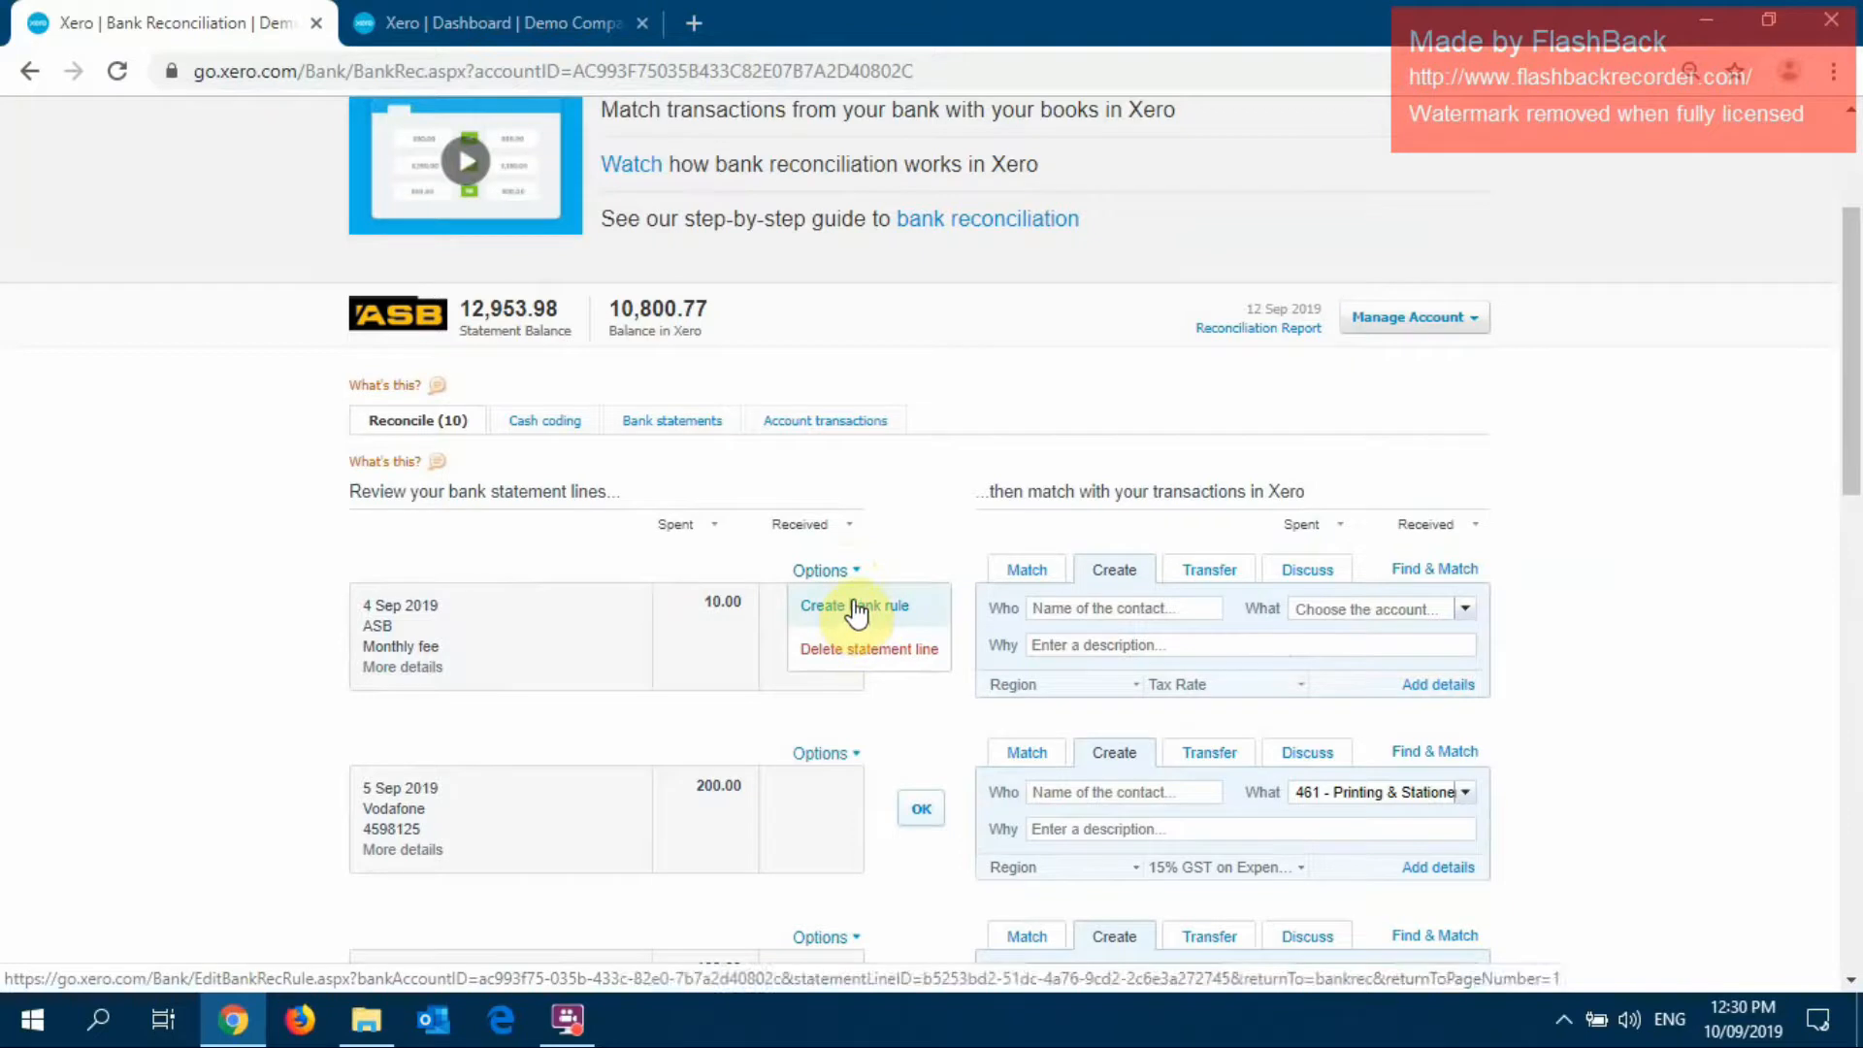
click(859, 611)
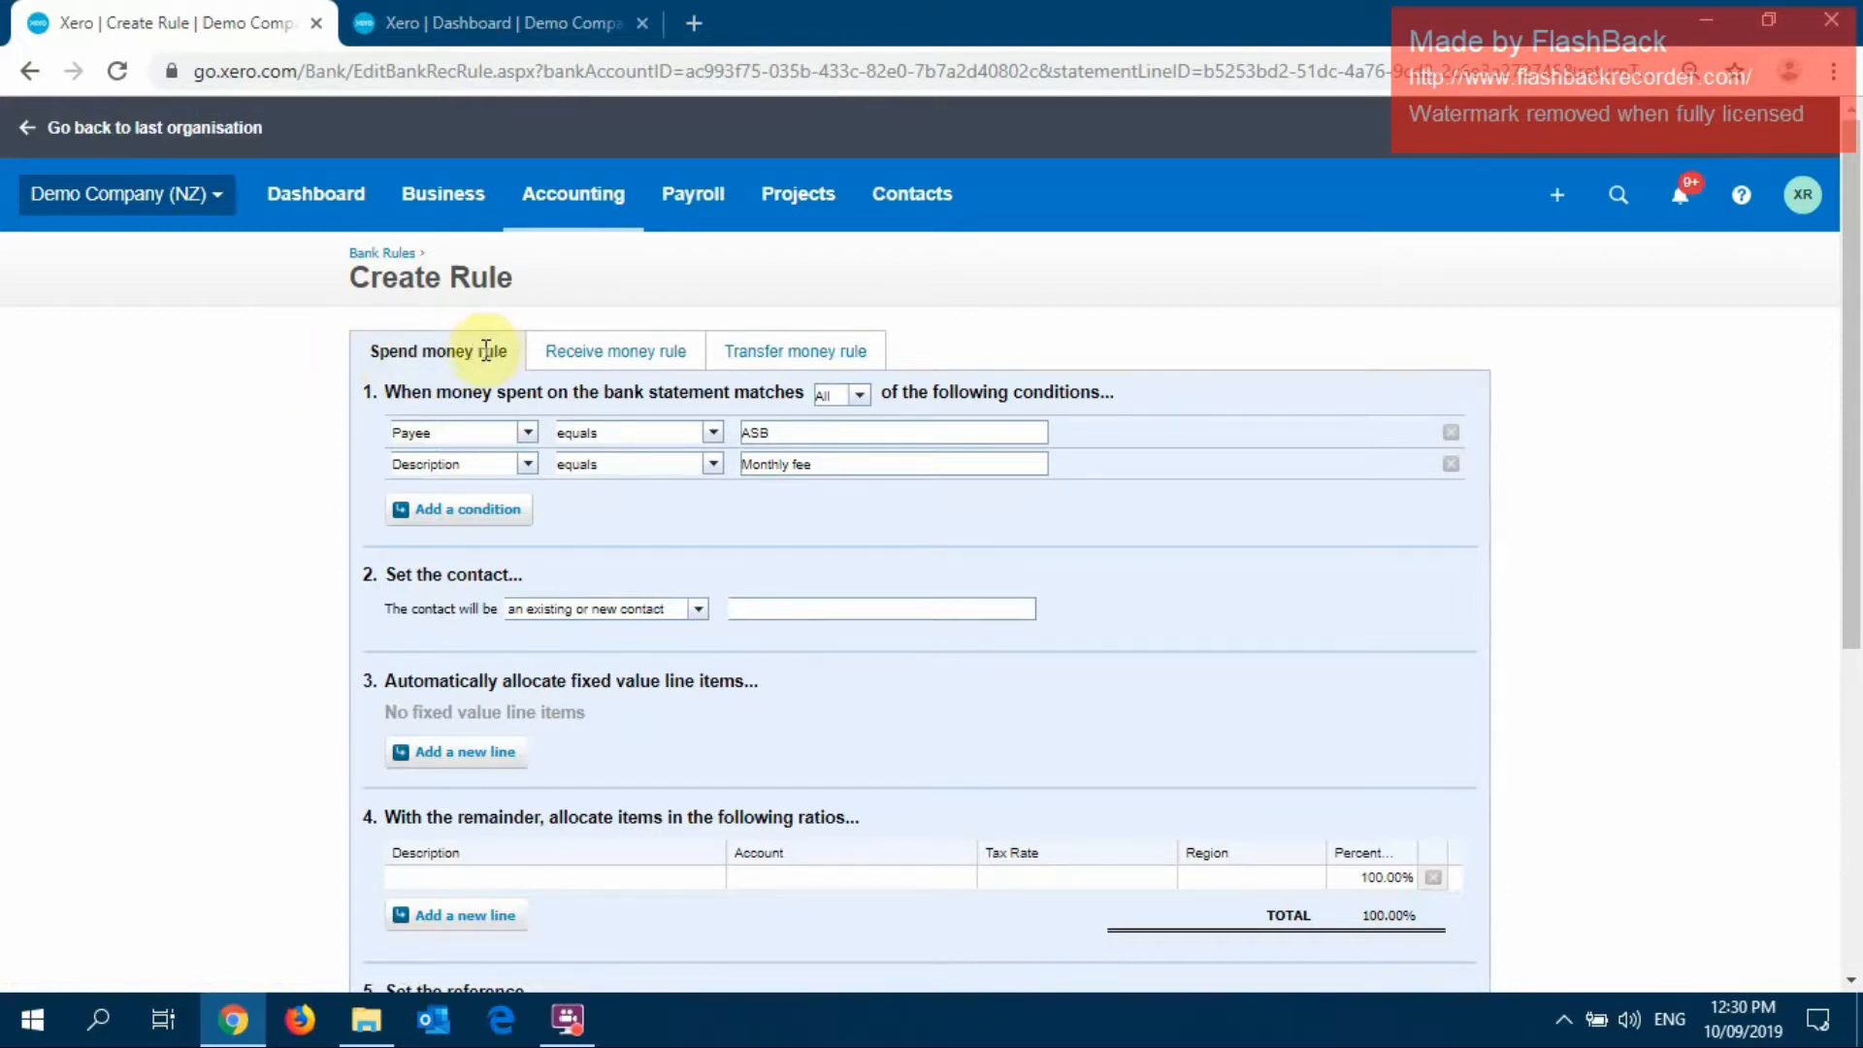
scroll(698, 546, down, 1)
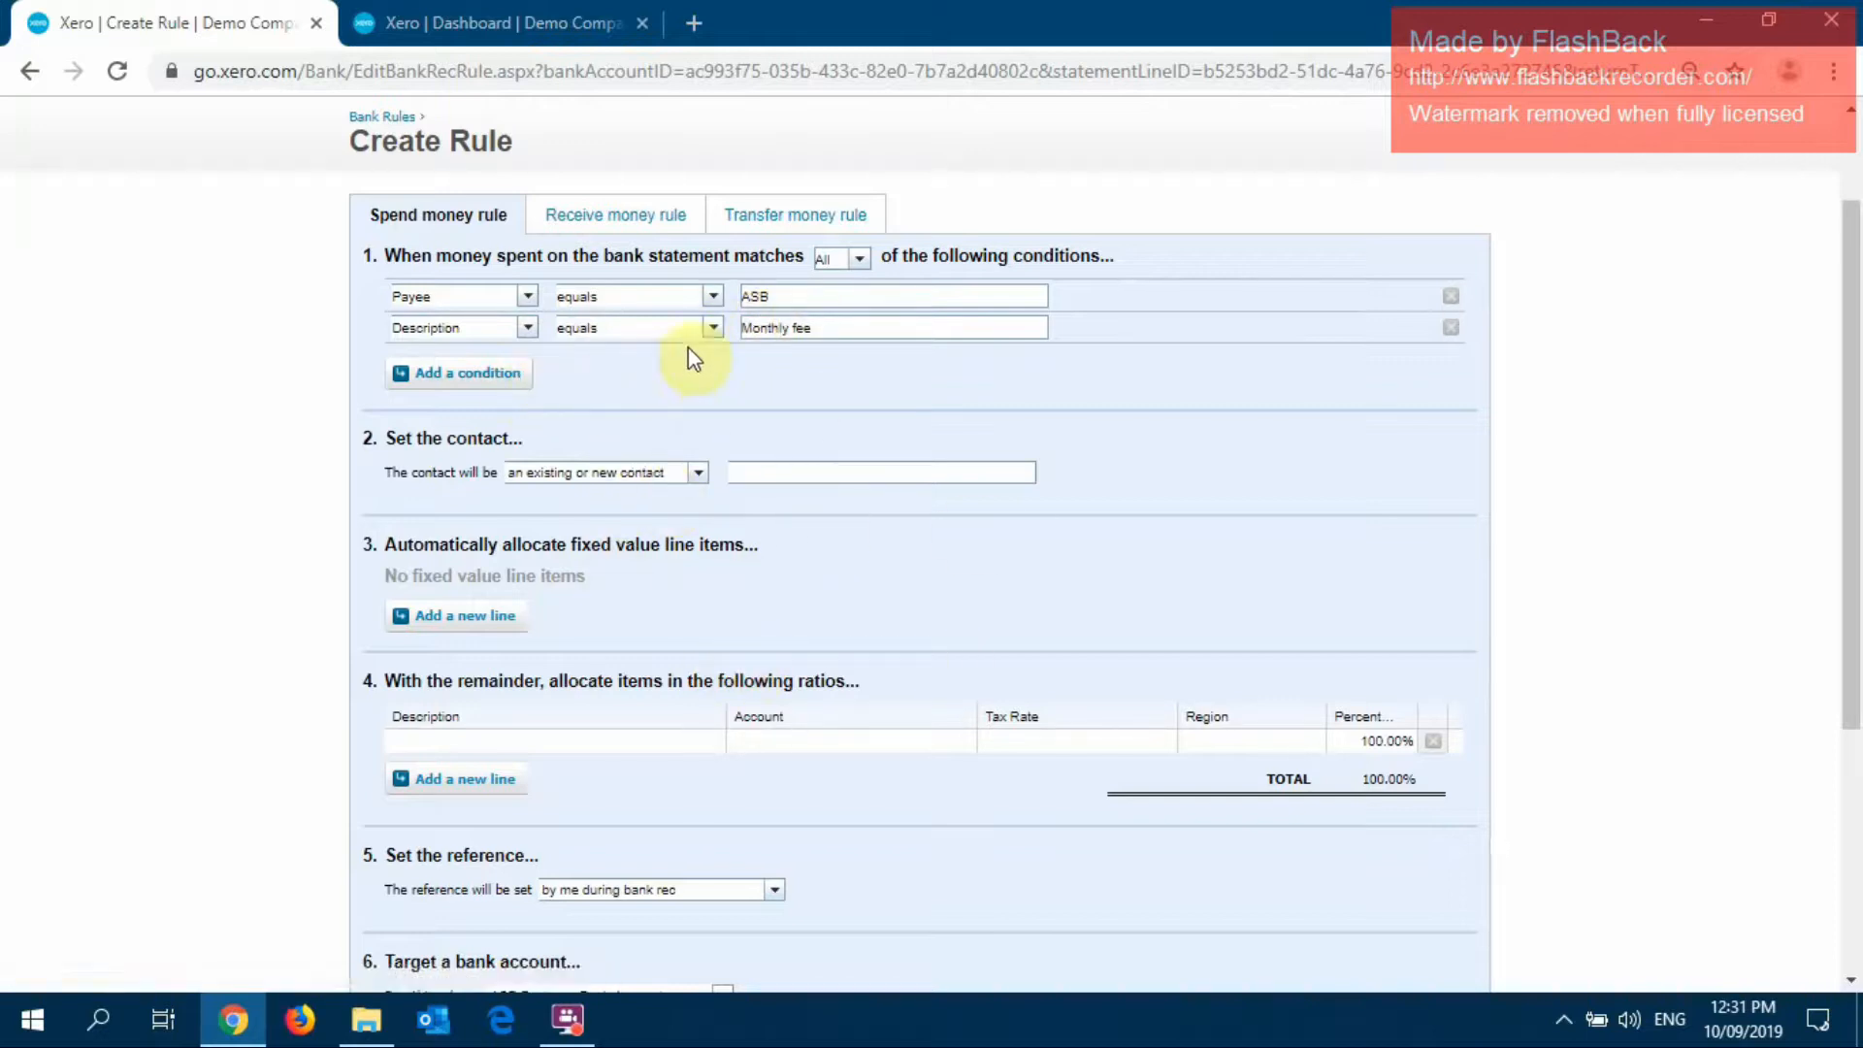
Set the rule's Payee and Description conditions to match on contains
click(713, 297)
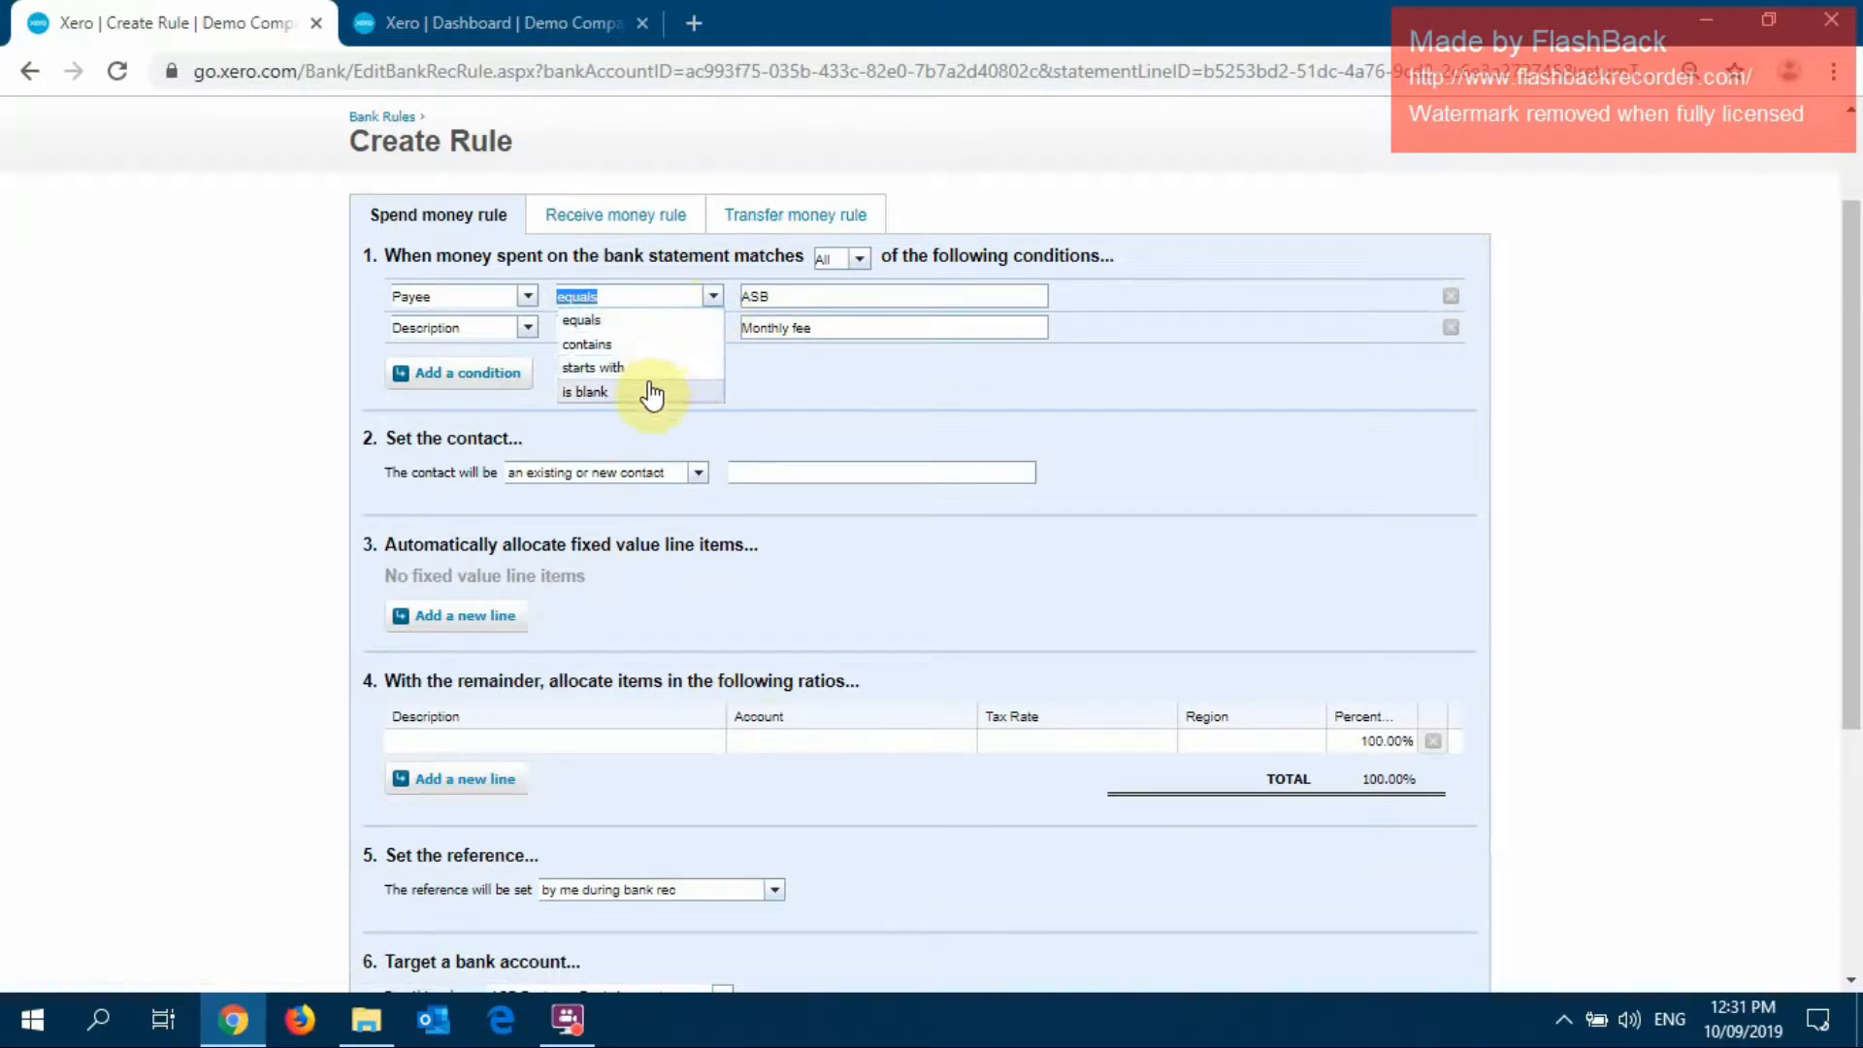
click(779, 372)
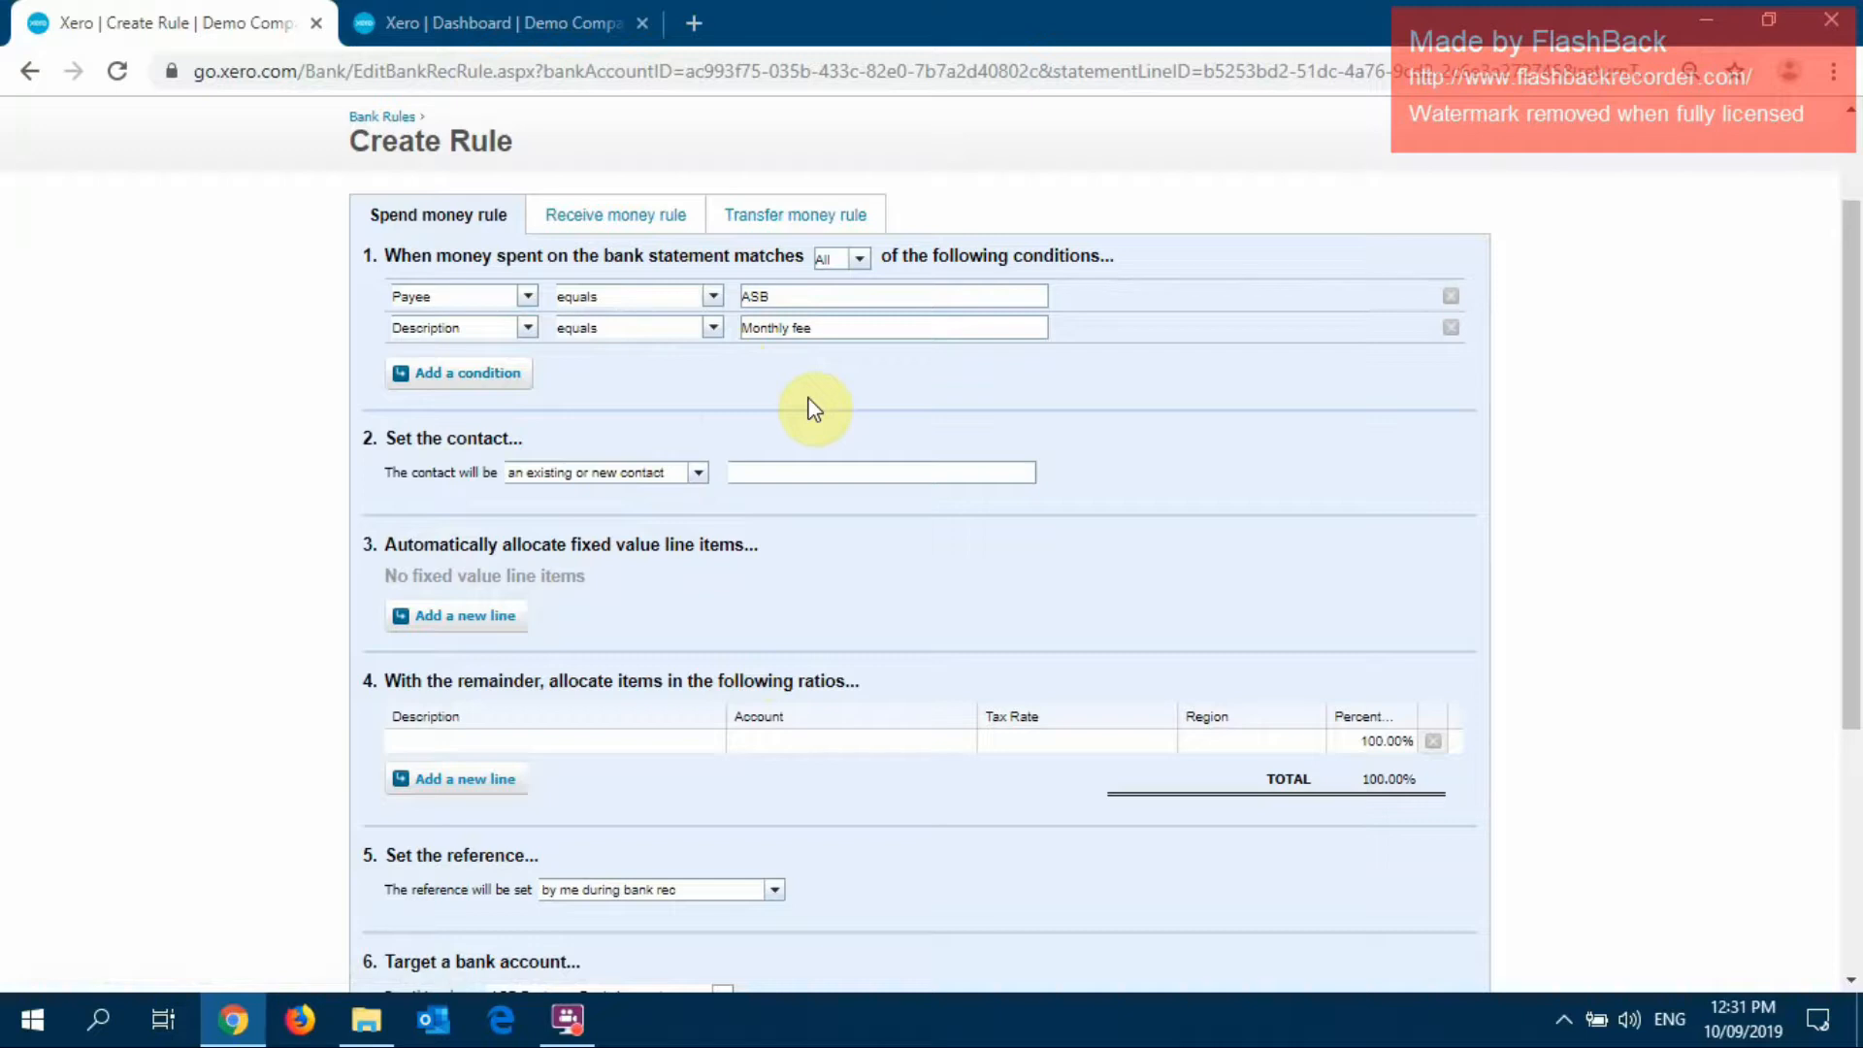
click(714, 297)
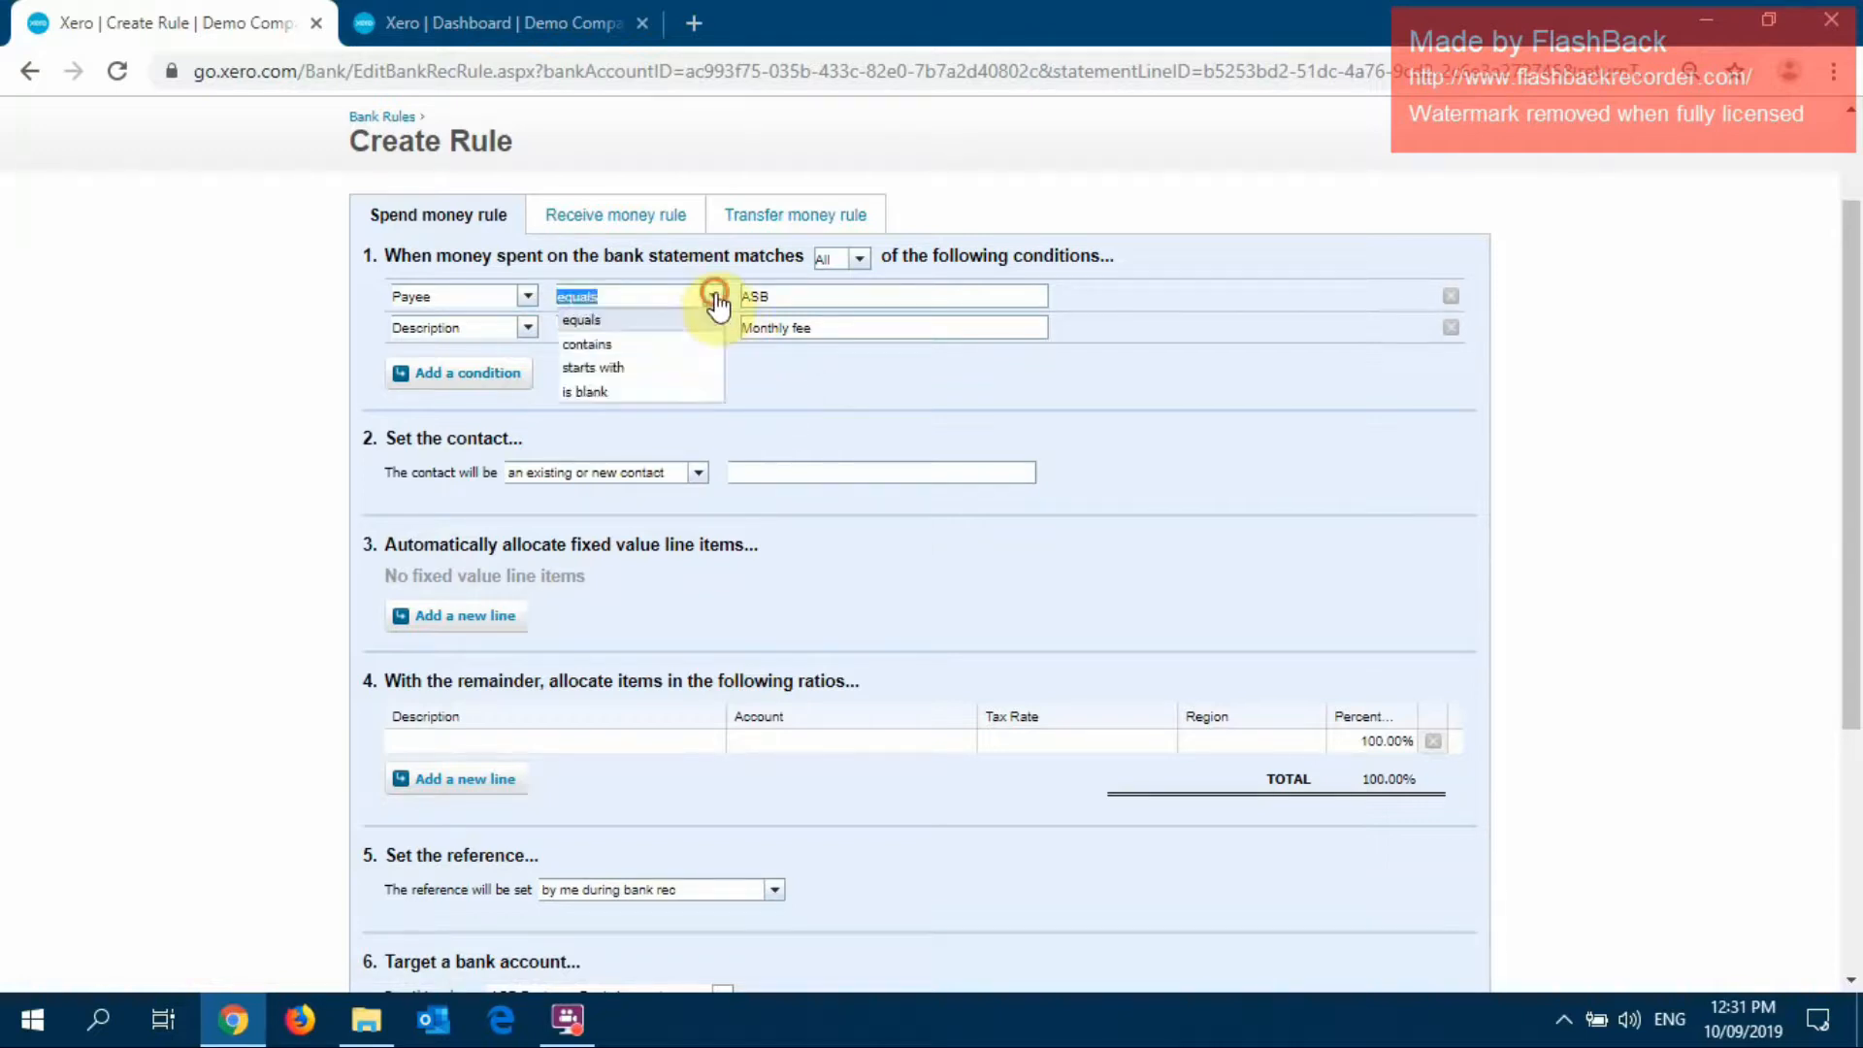
click(631, 346)
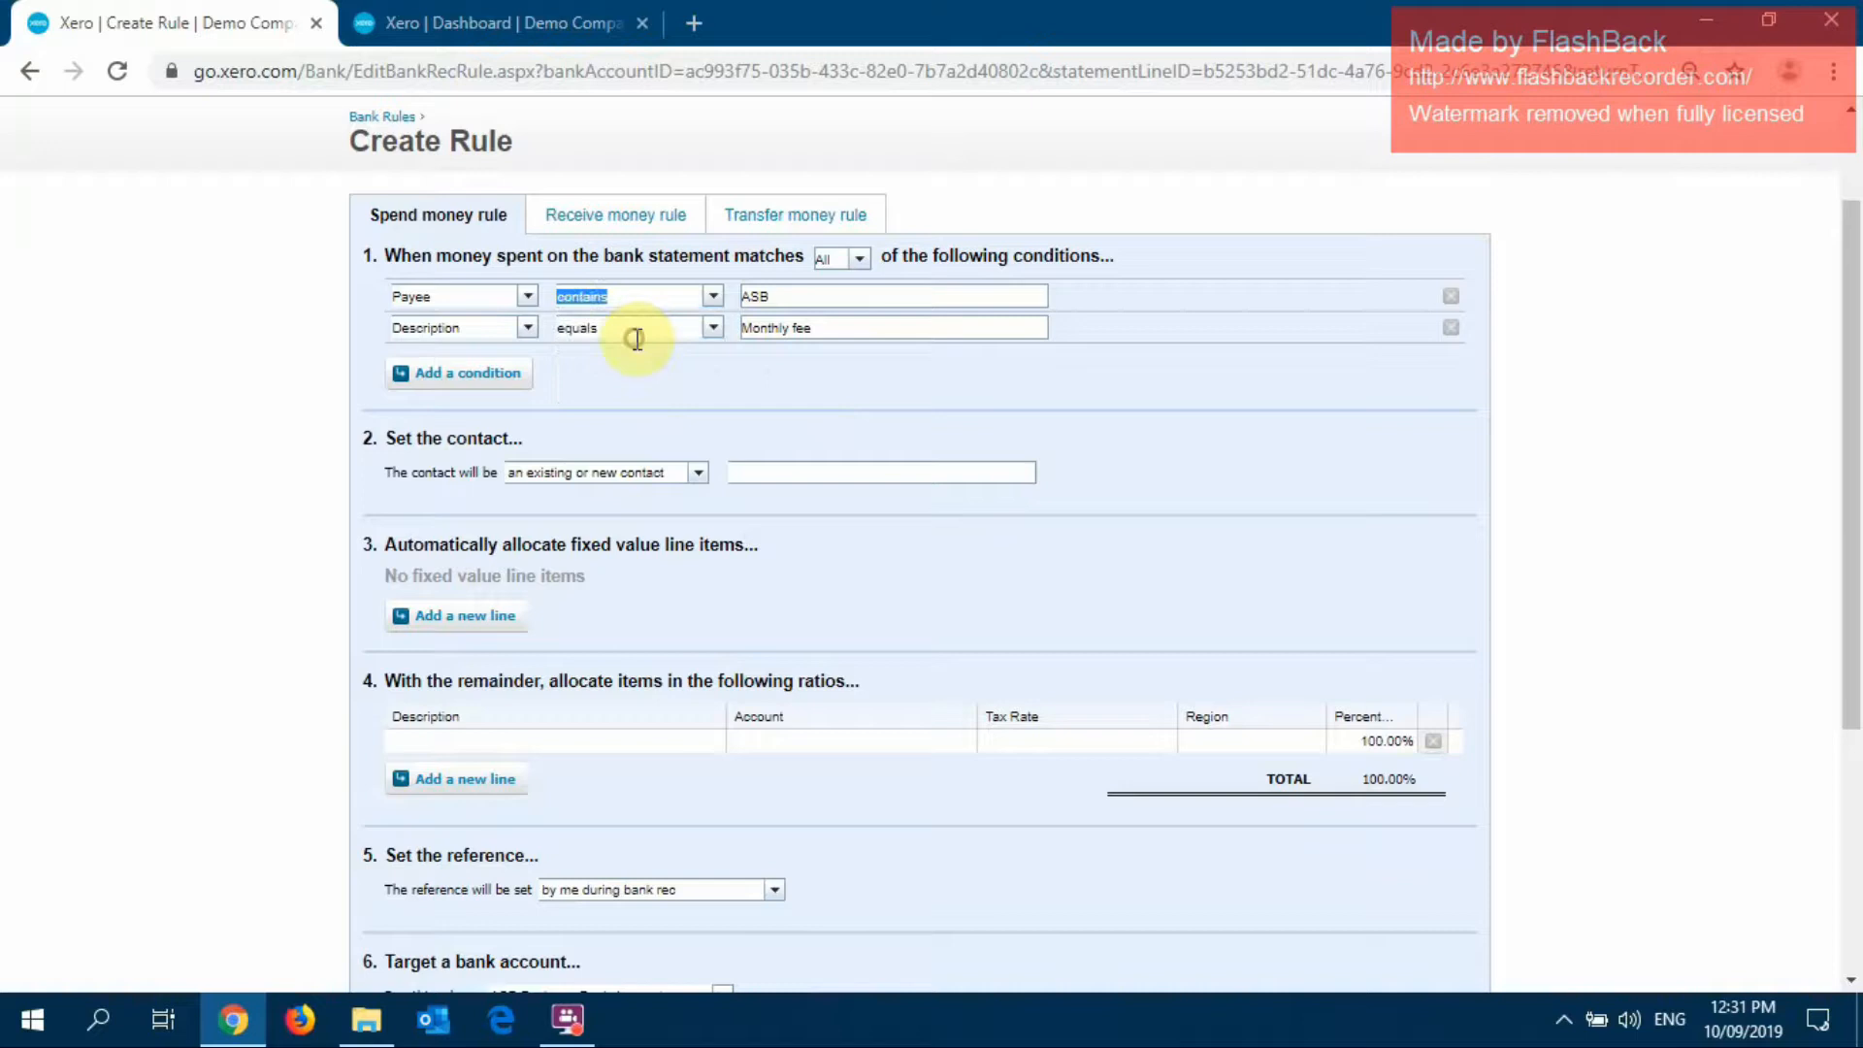
click(713, 328)
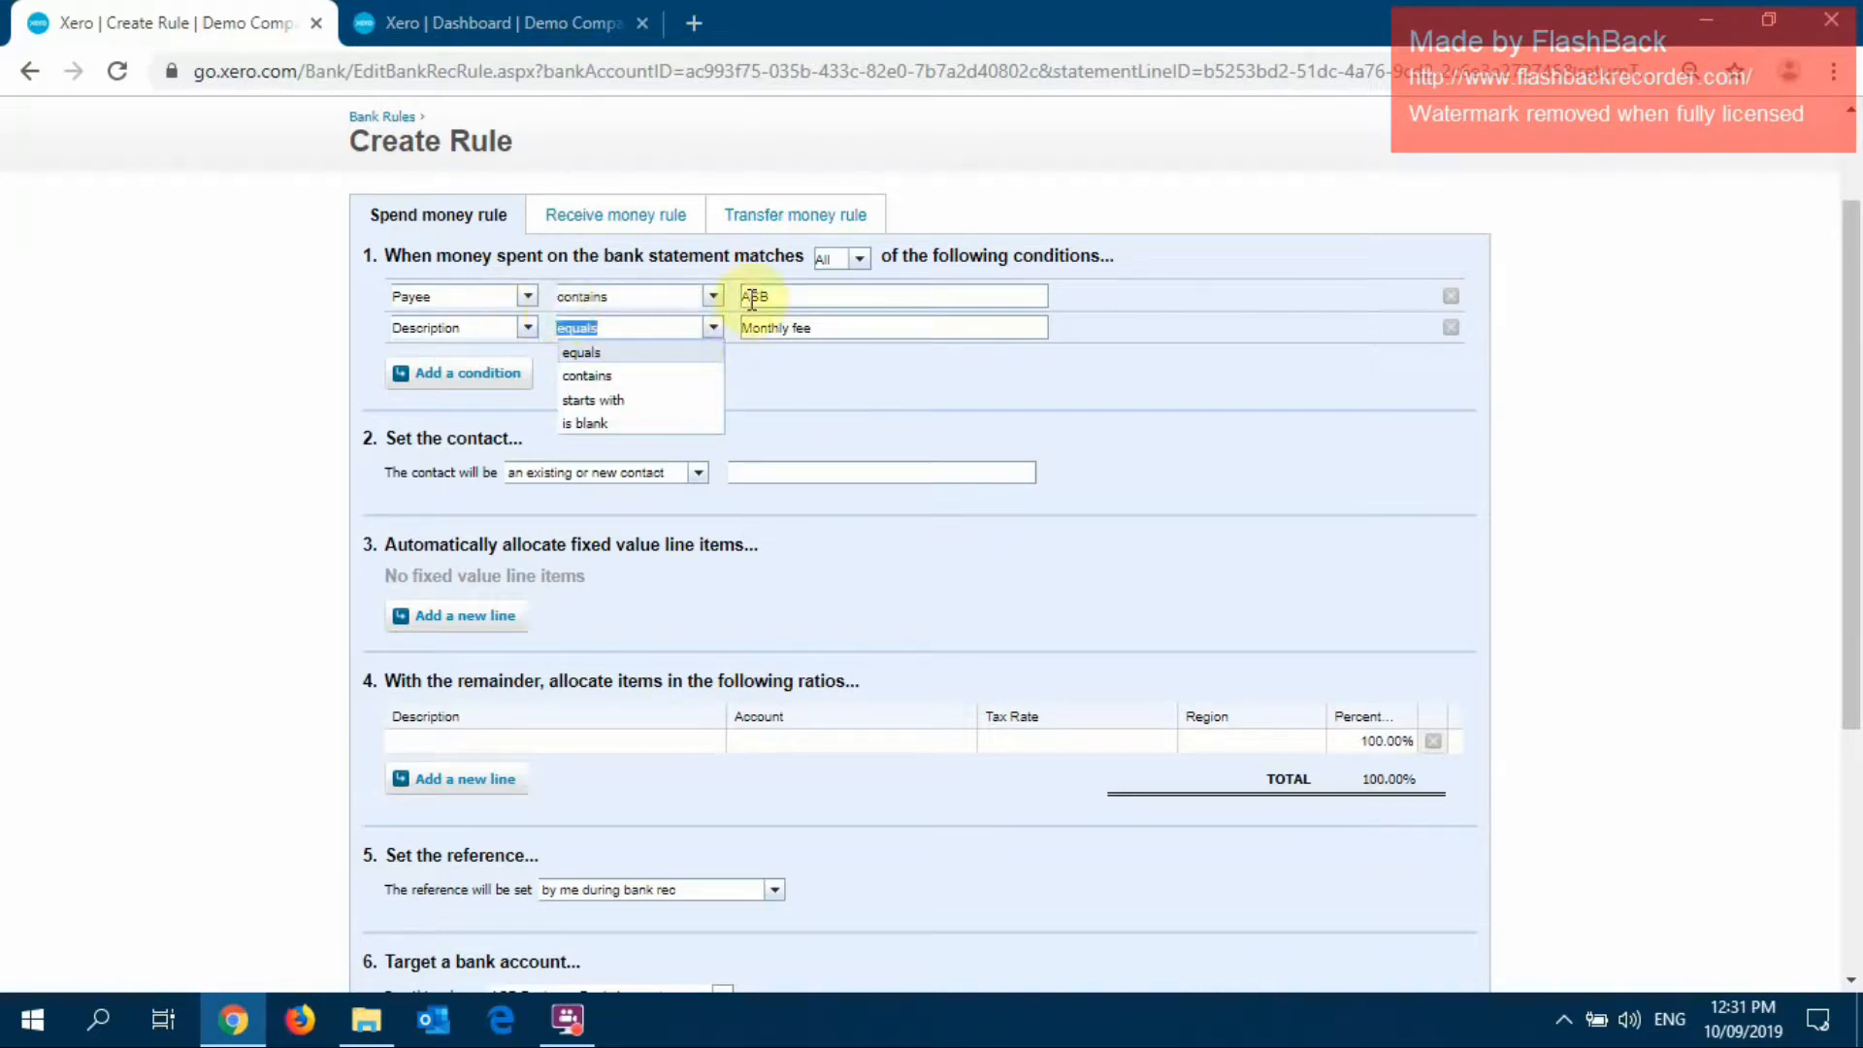
click(635, 374)
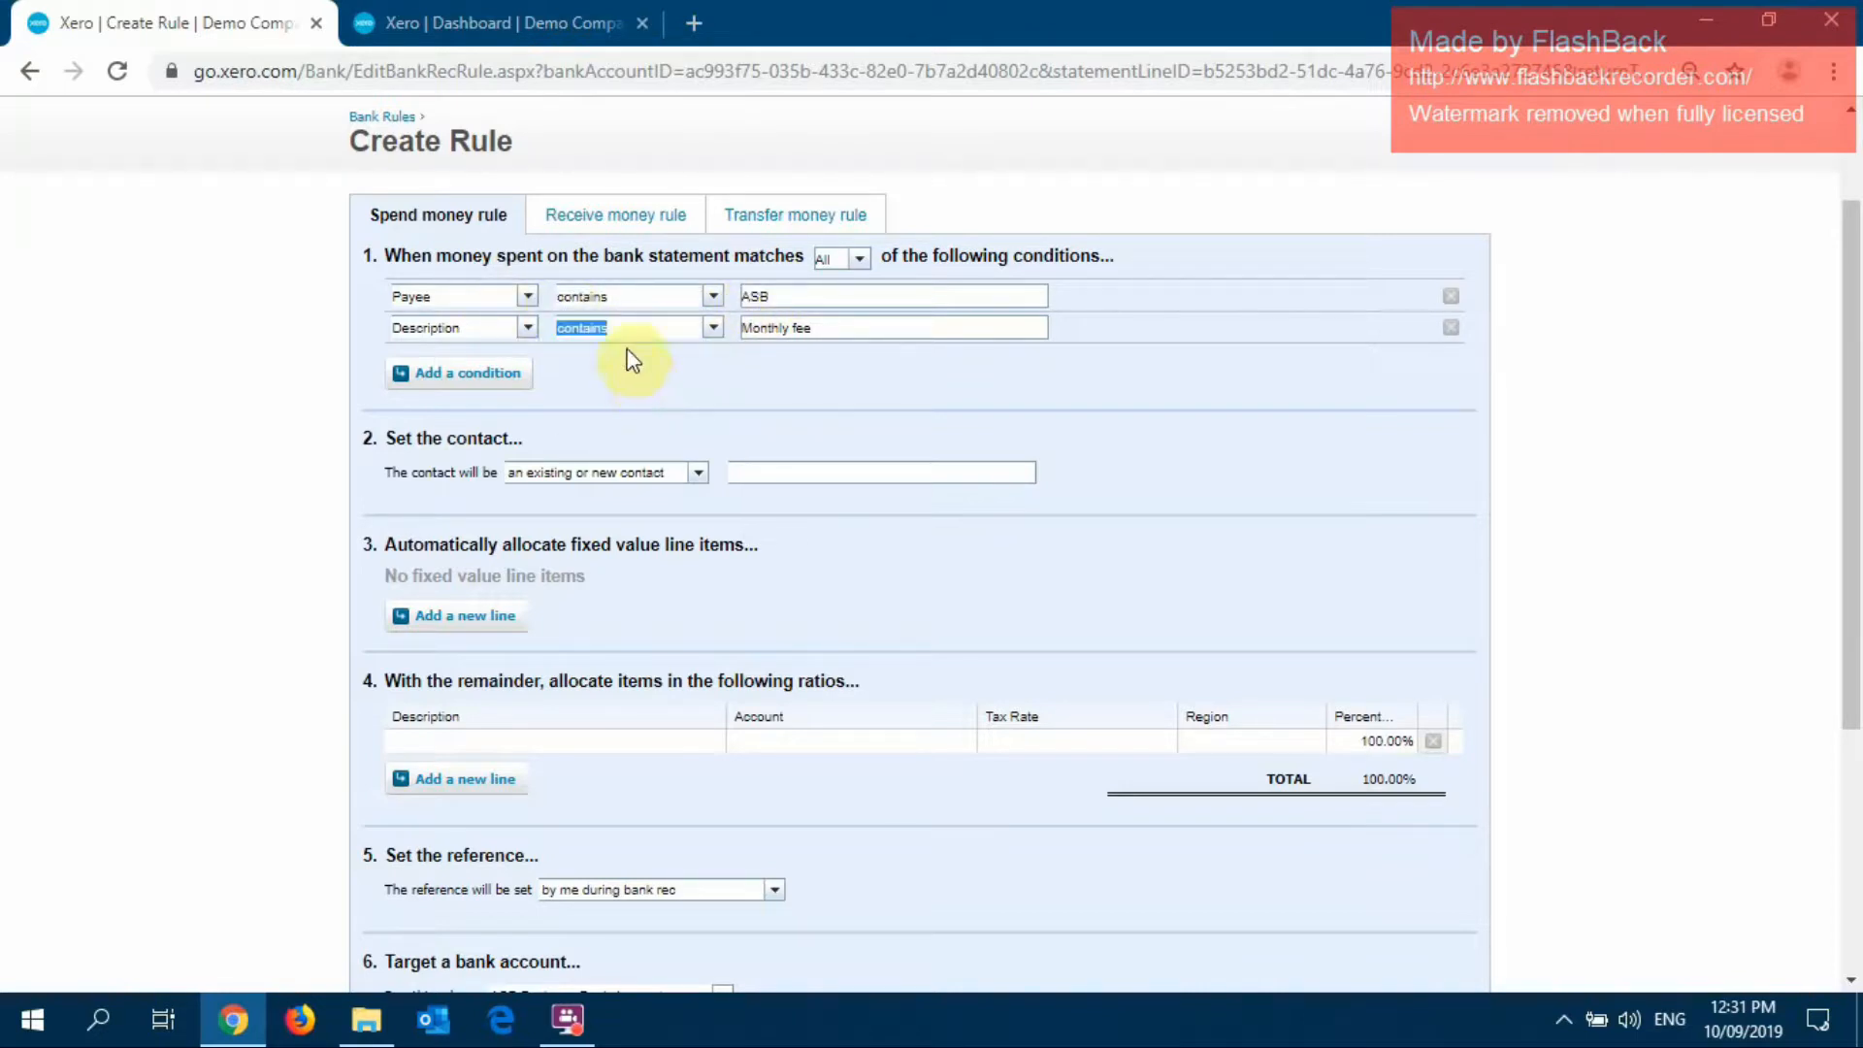
click(794, 383)
Set the rule's contact to the existing contact ASB
scroll(732, 369, down, 2)
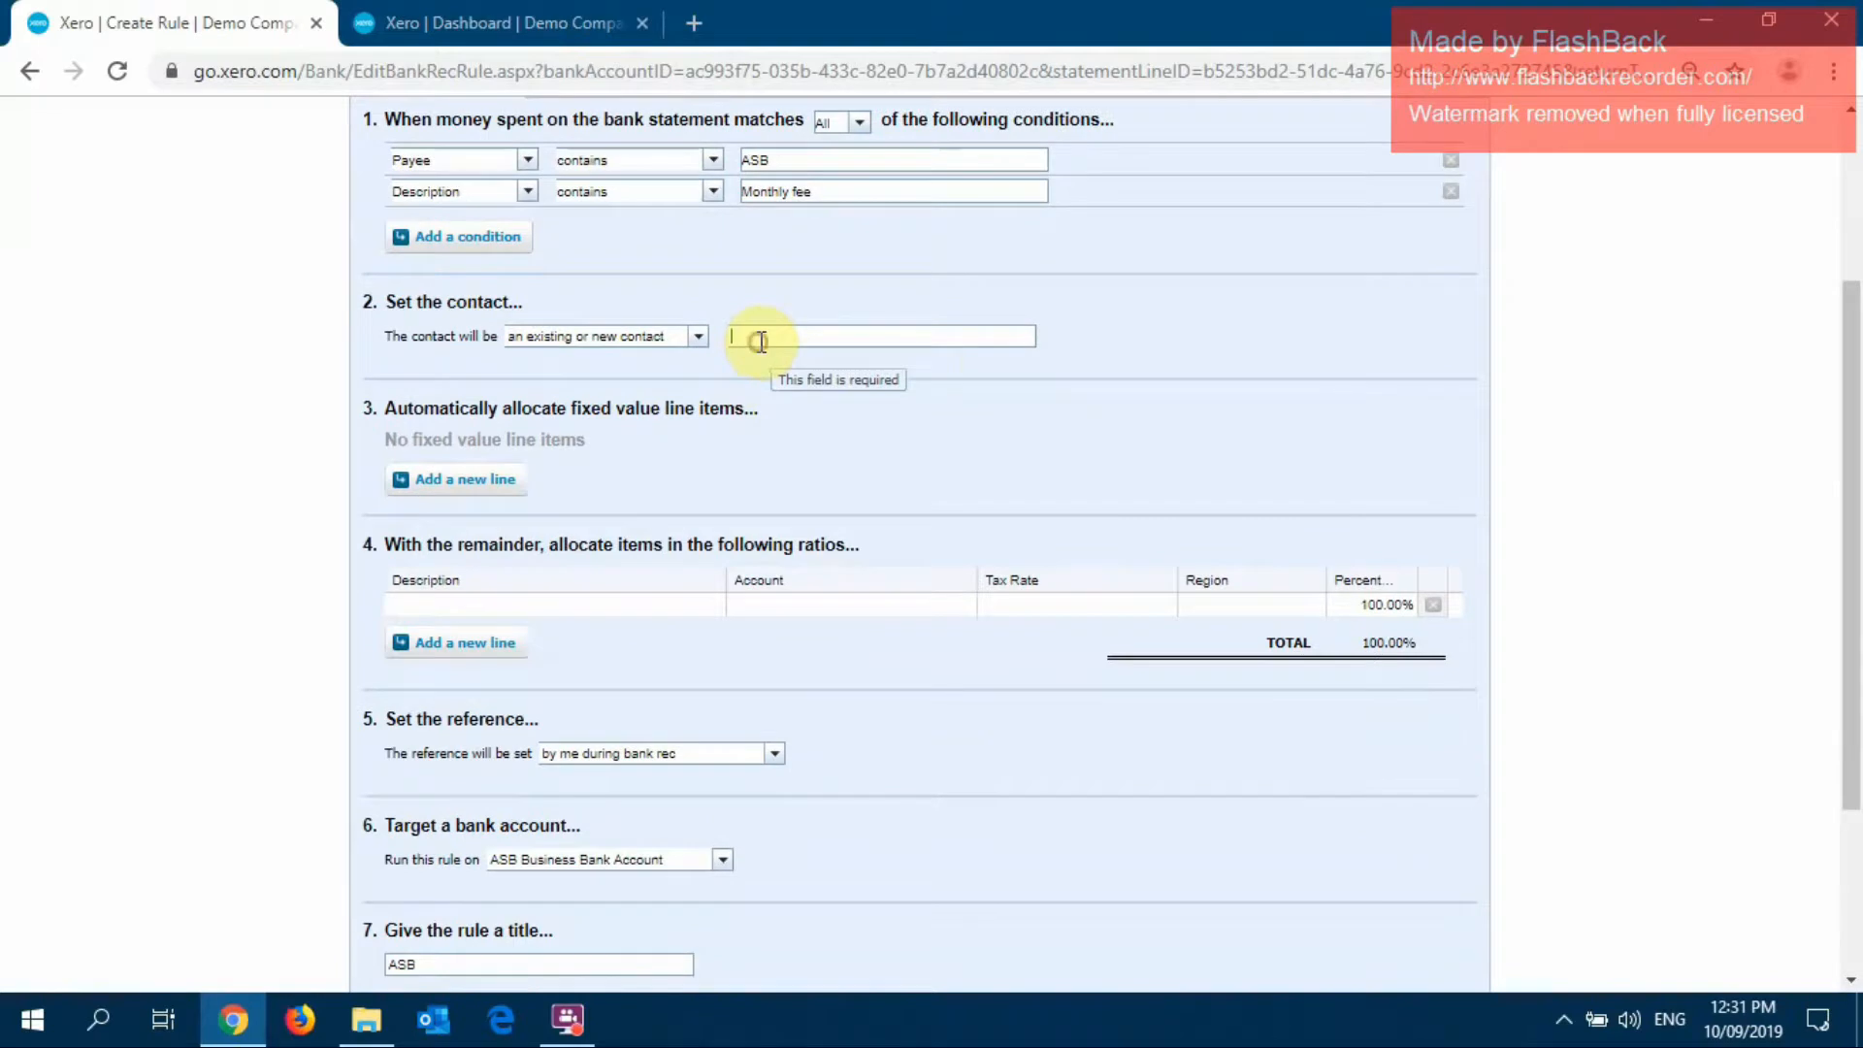
click(761, 344)
text(ASB)
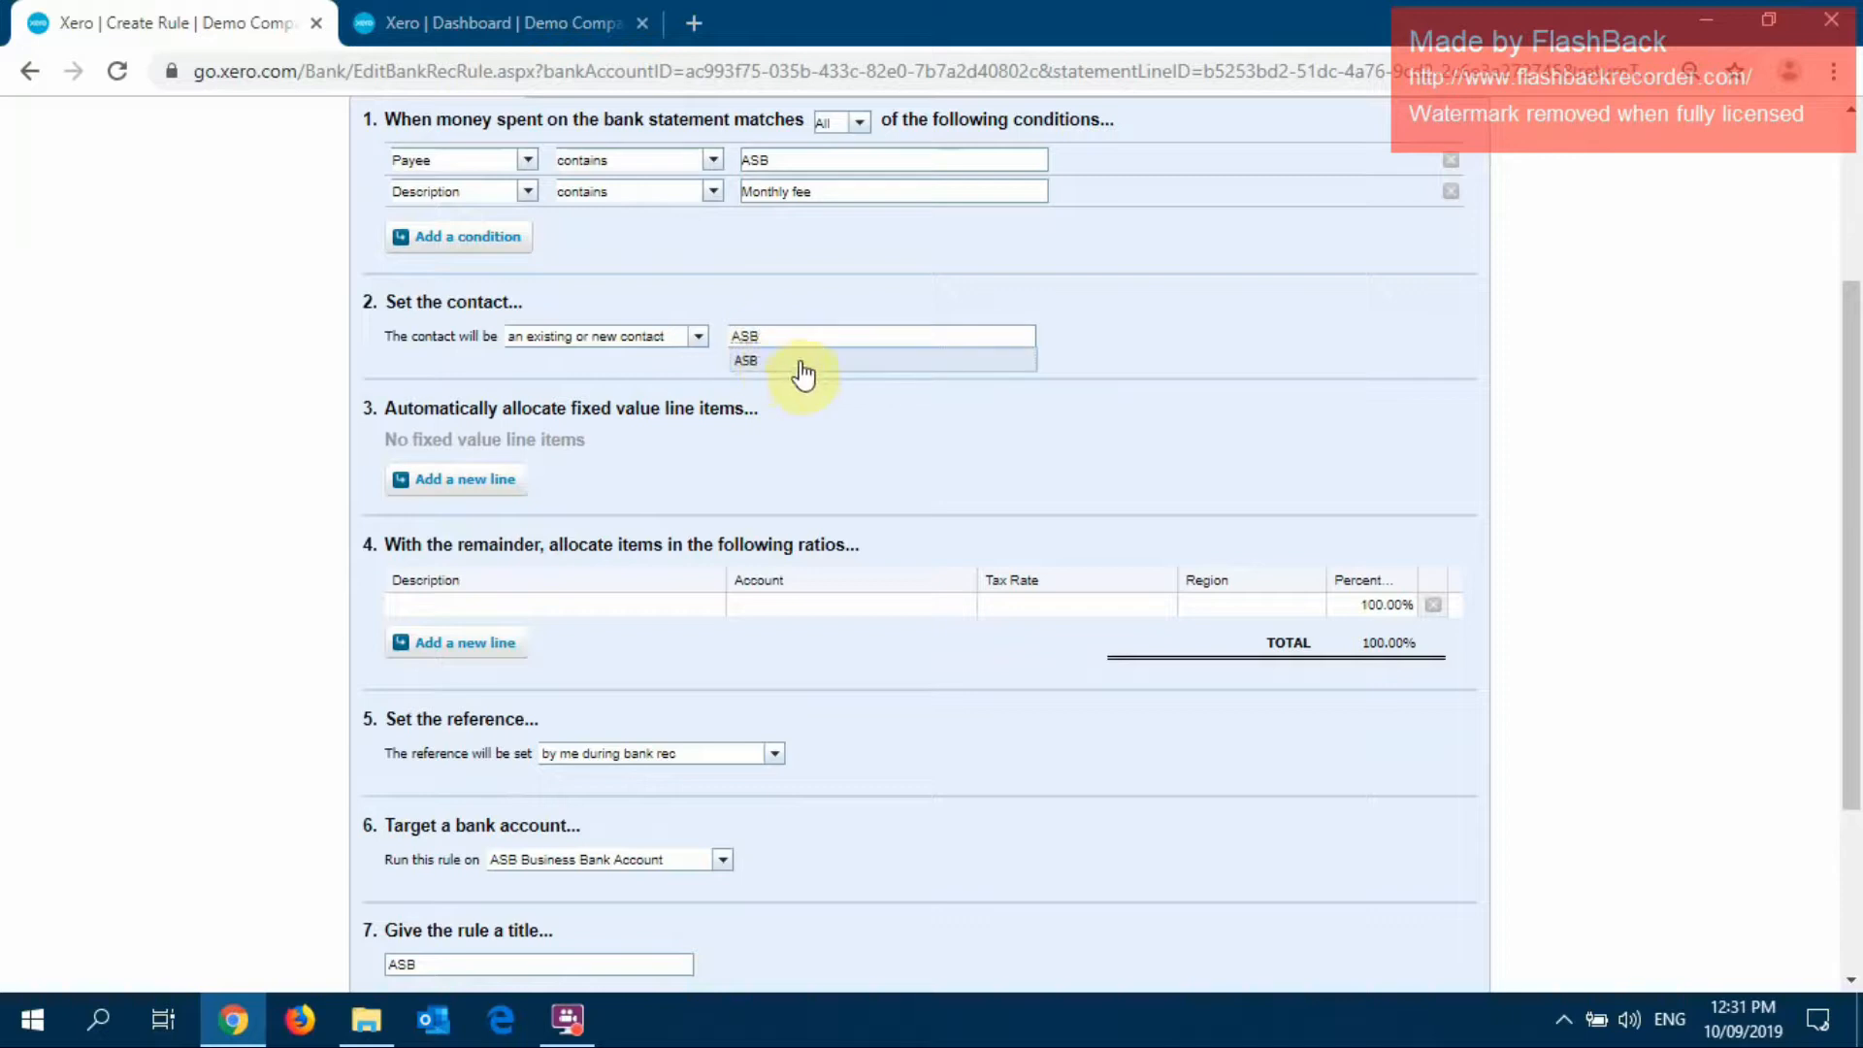
click(794, 361)
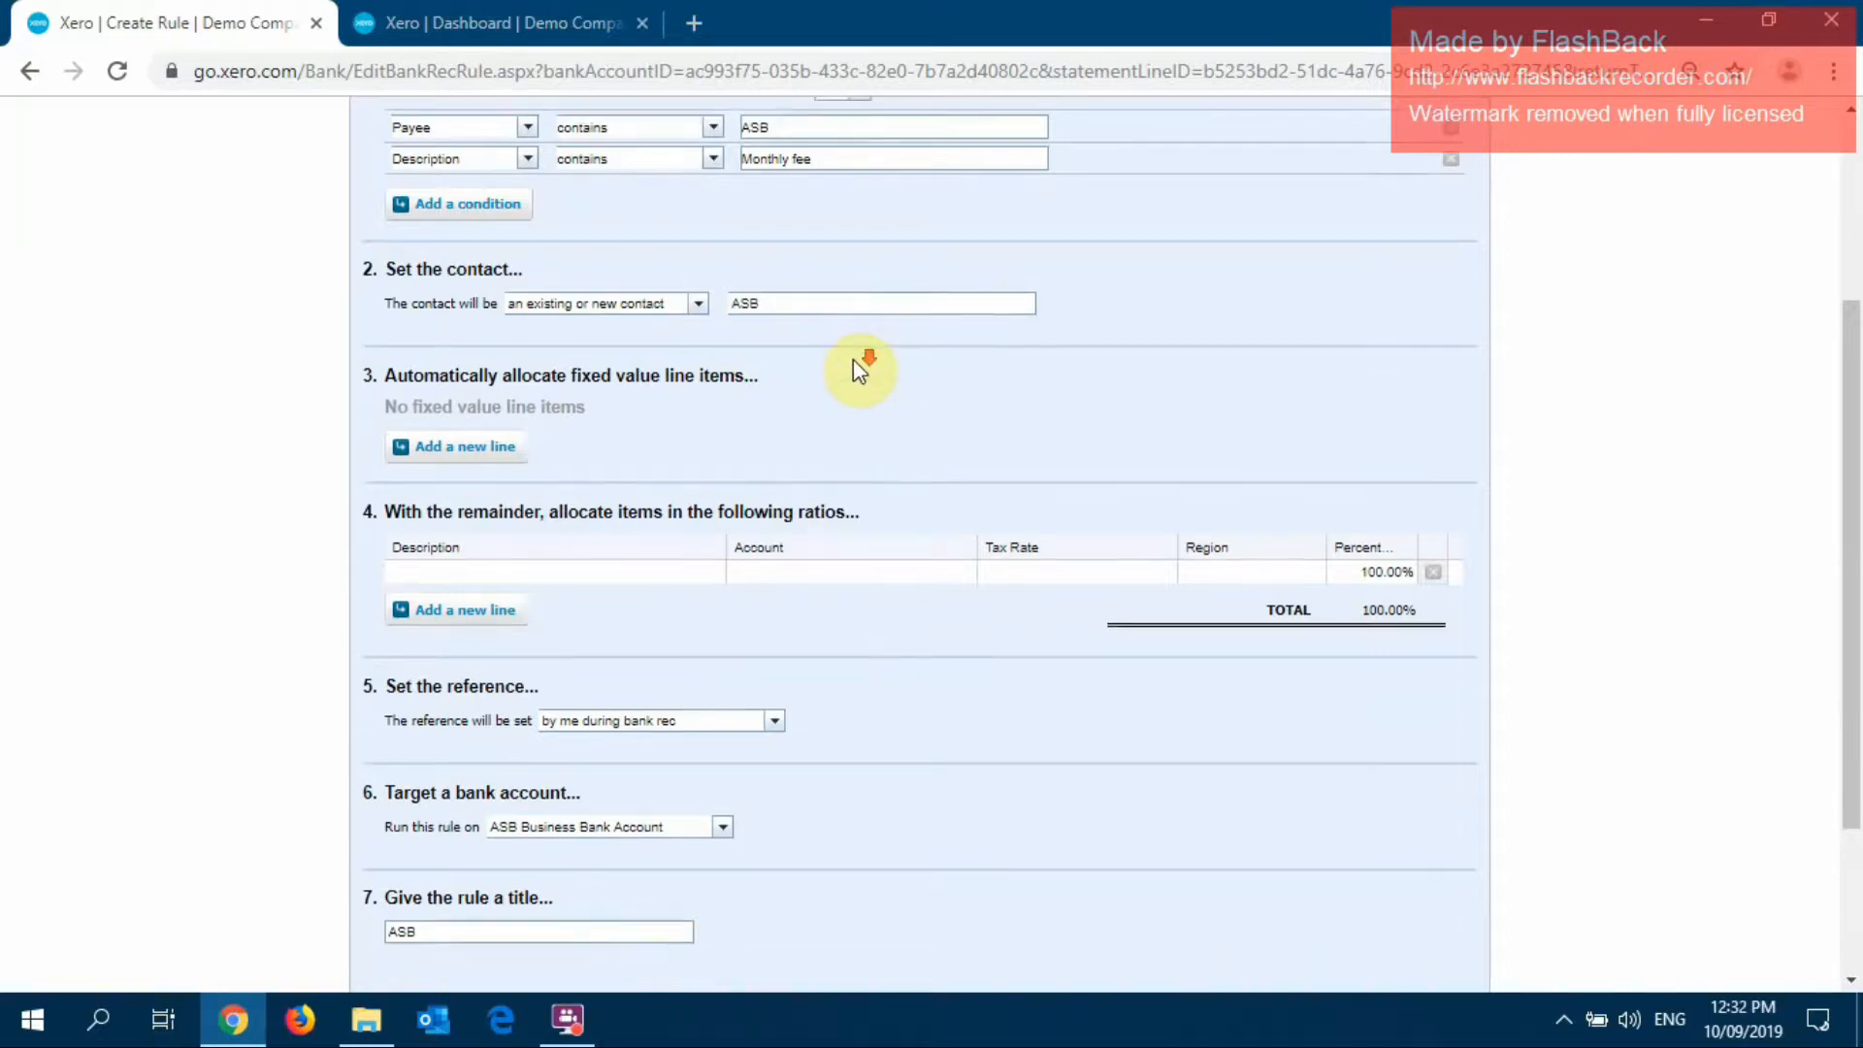
Allocate the rule's remainder to a line described Monthly Fee, coded to account 404 - Bank Fees
scroll(852, 368, down, 2)
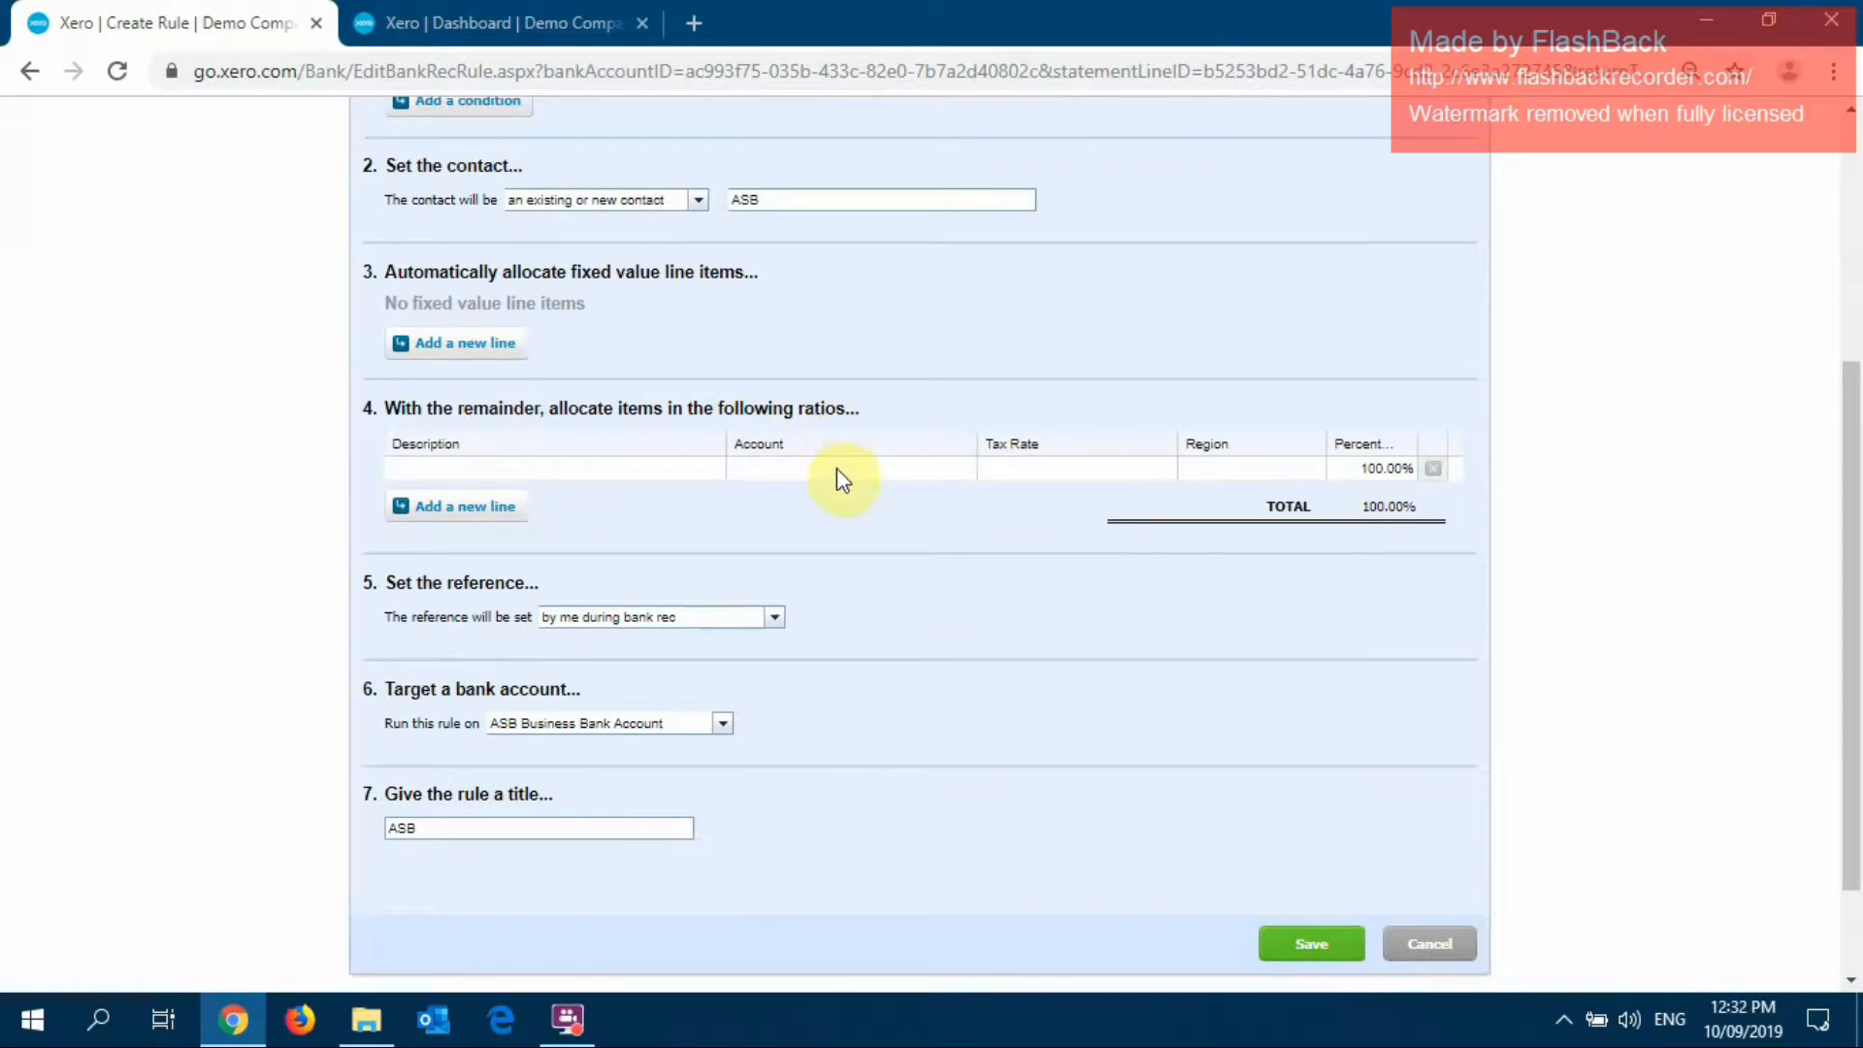
click(643, 467)
text(M)
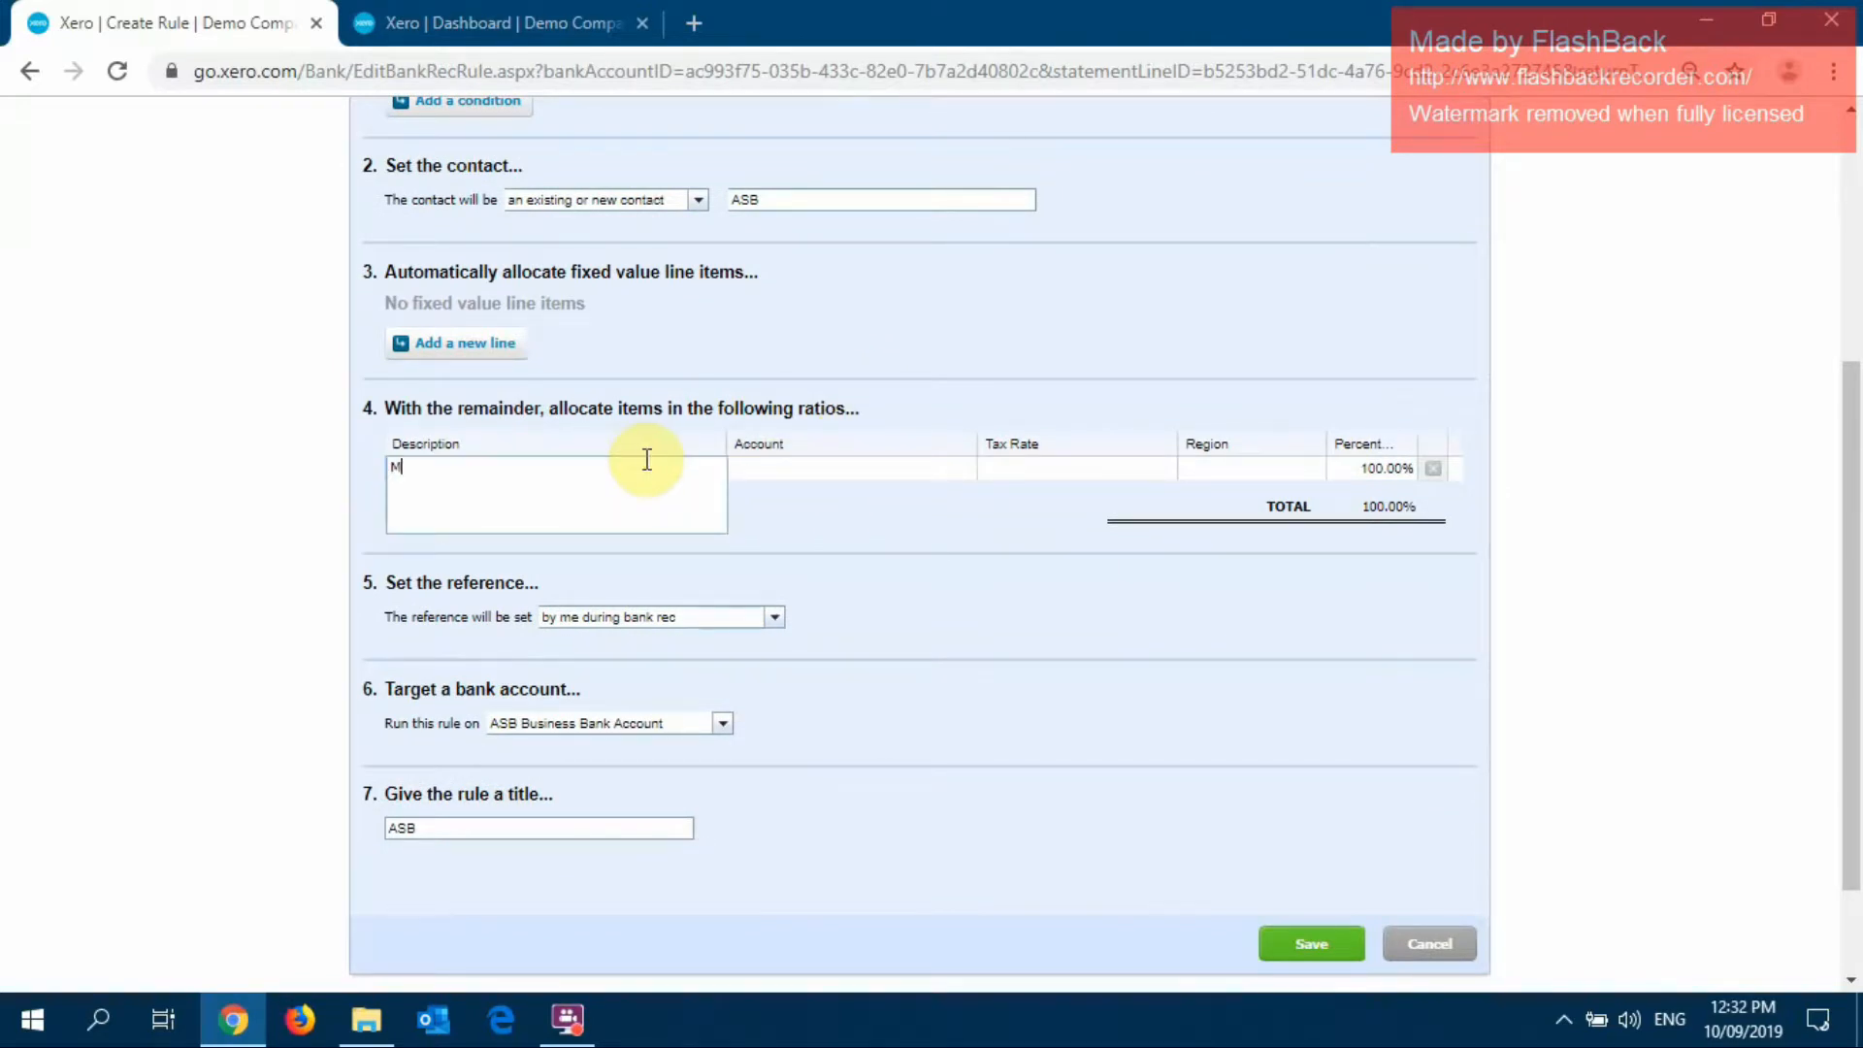
text(onthly Fee)
key(Tab)
text(ban)
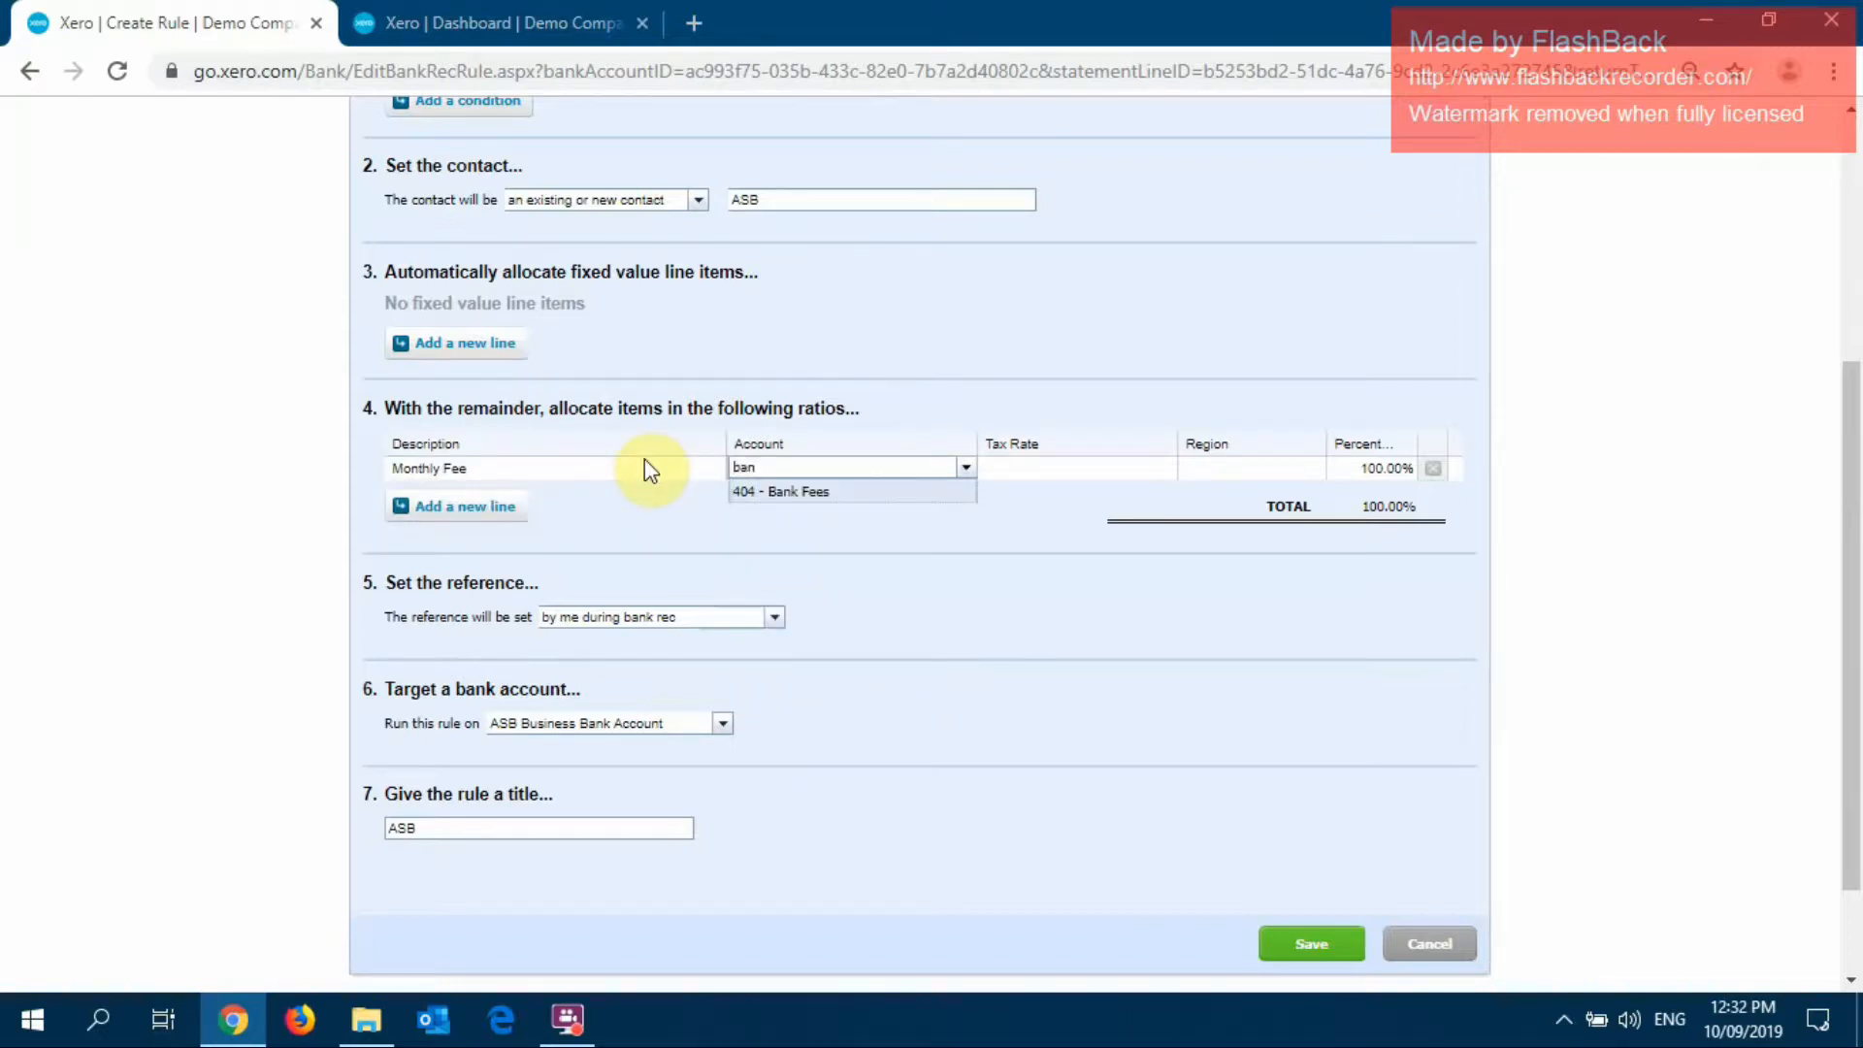
key(Tab)
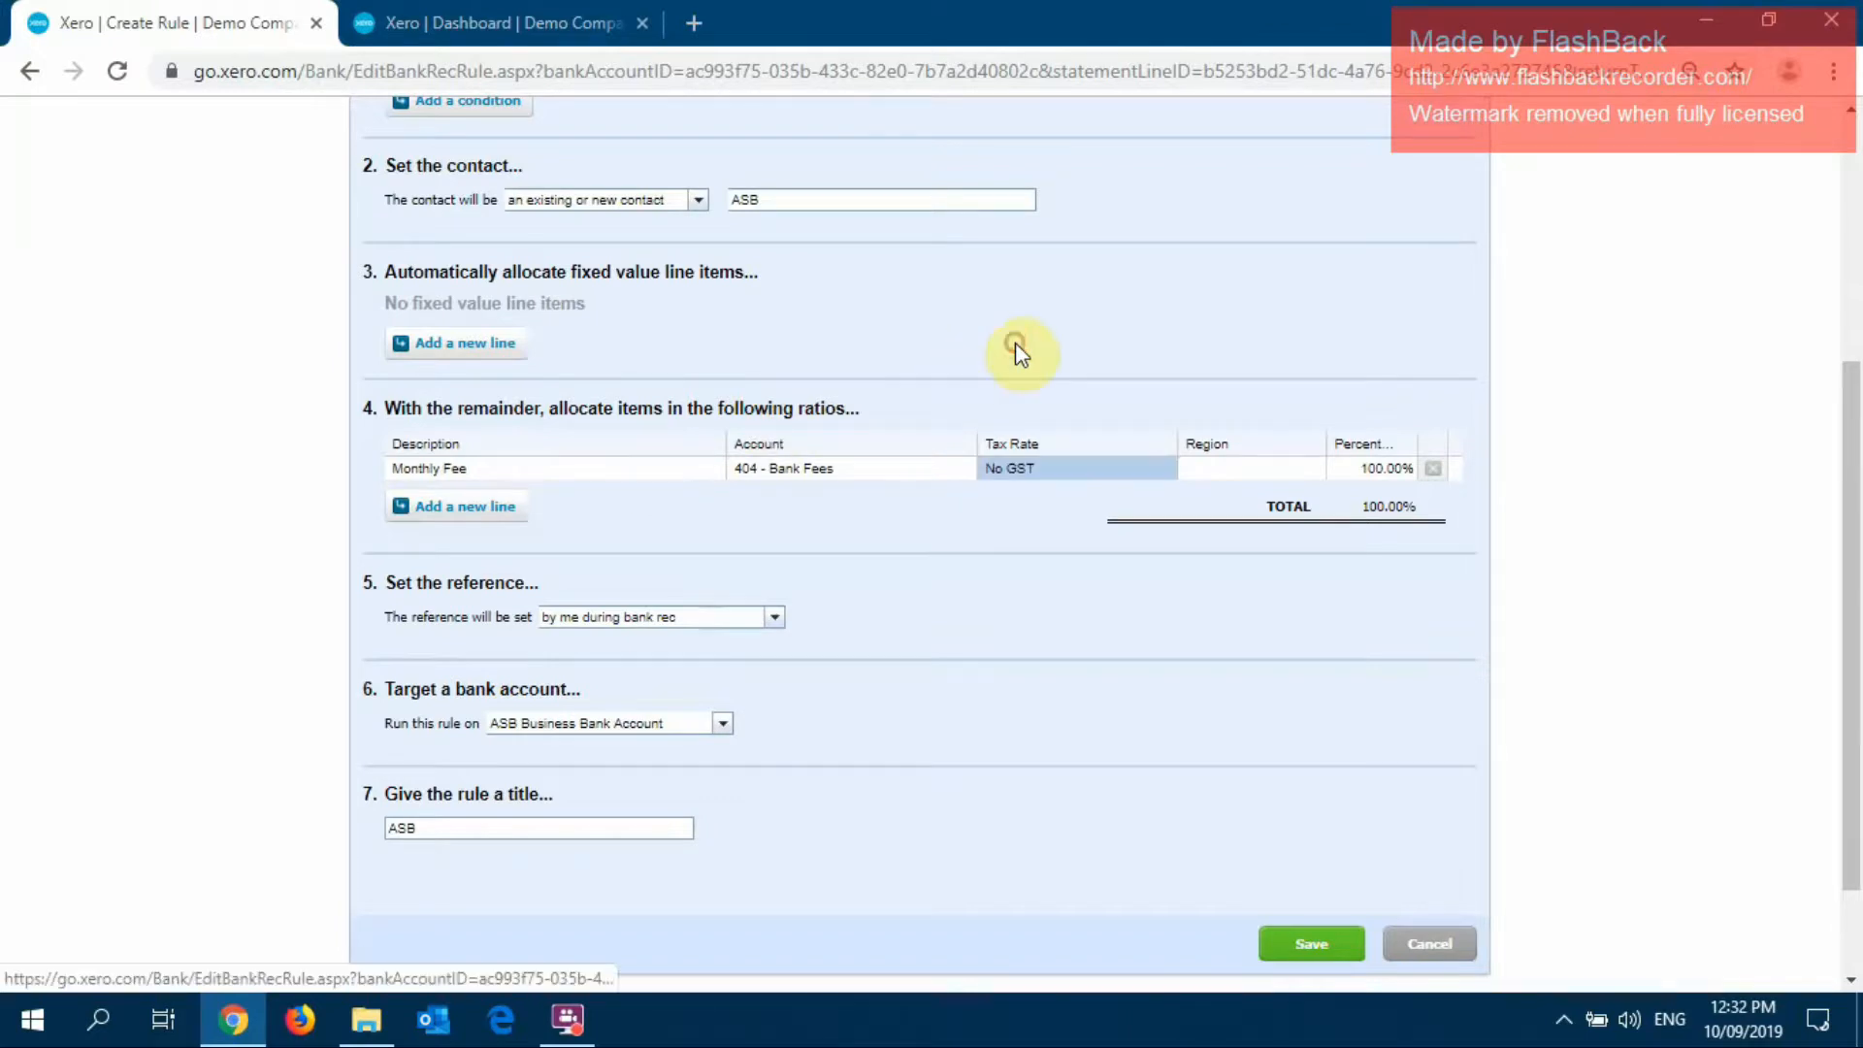
Title the rule ASB Monthly Account Fee and save it
scroll(1010, 353, down, 2)
click(517, 694)
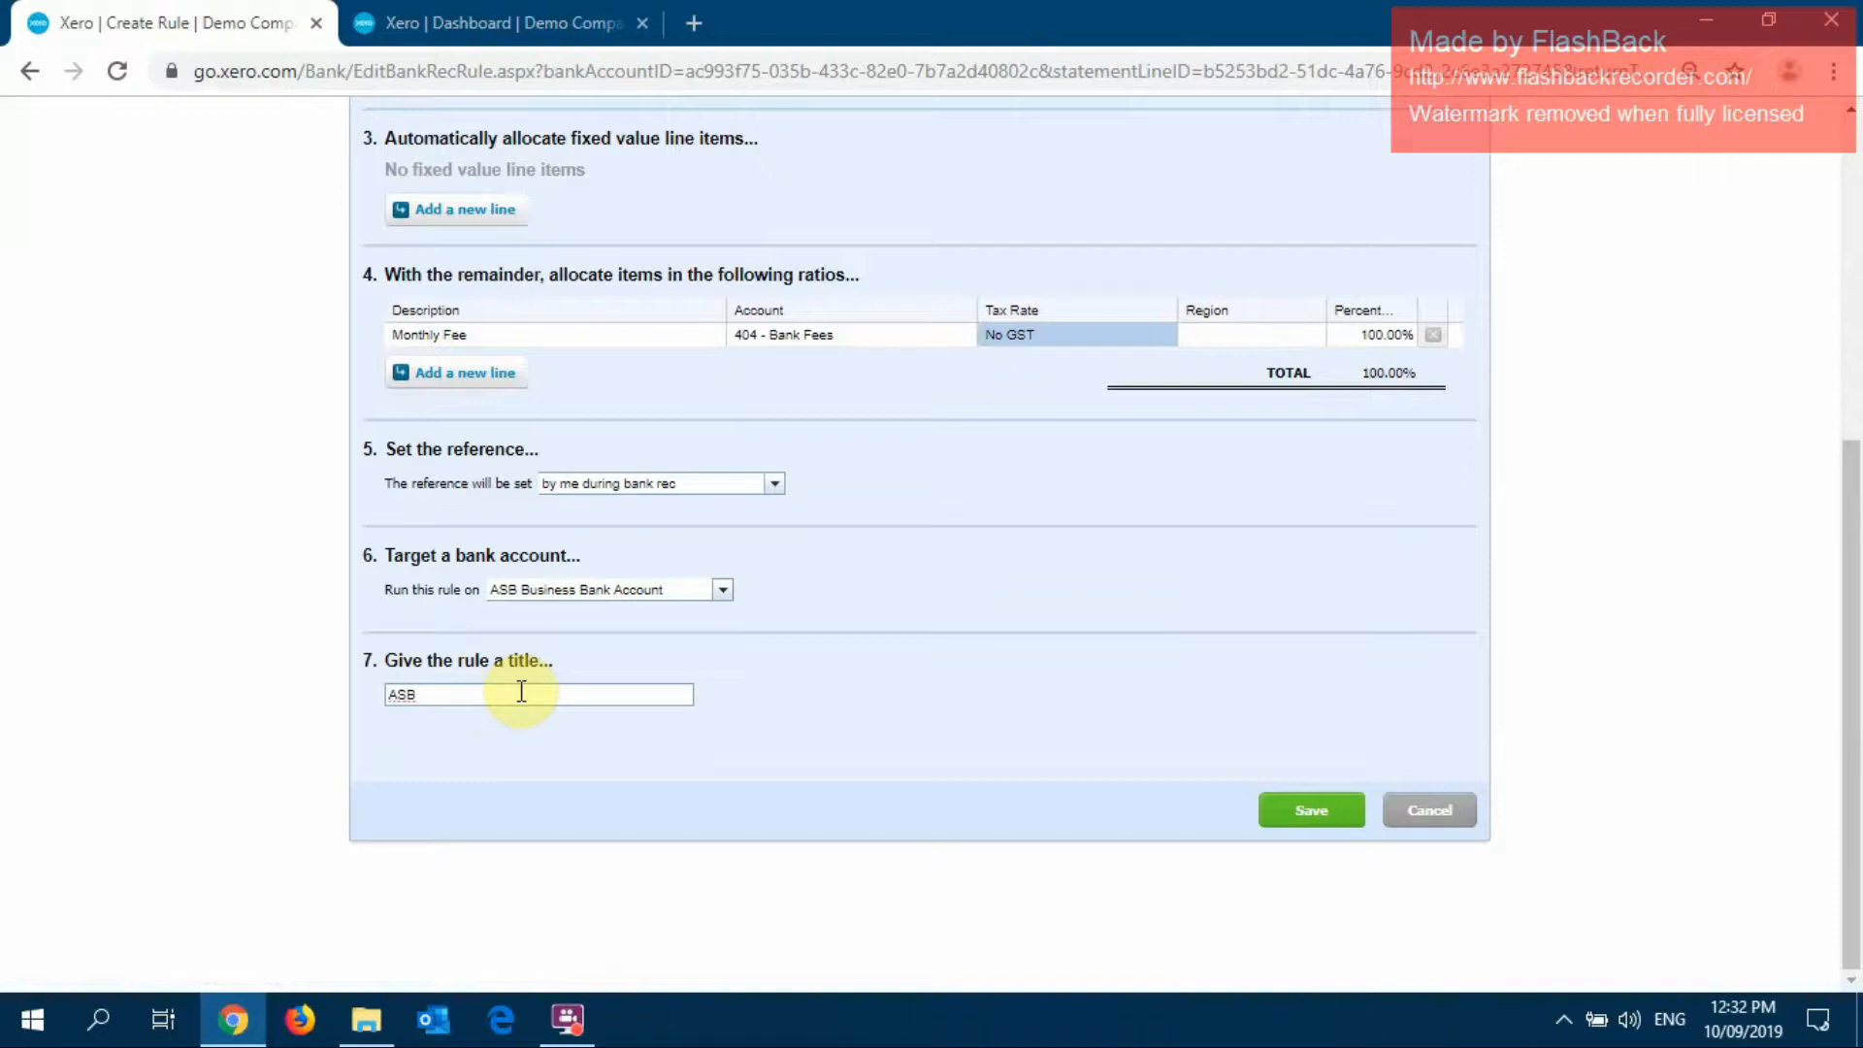
text(Monthly Account Fee)
scroll(1017, 597, up, 3)
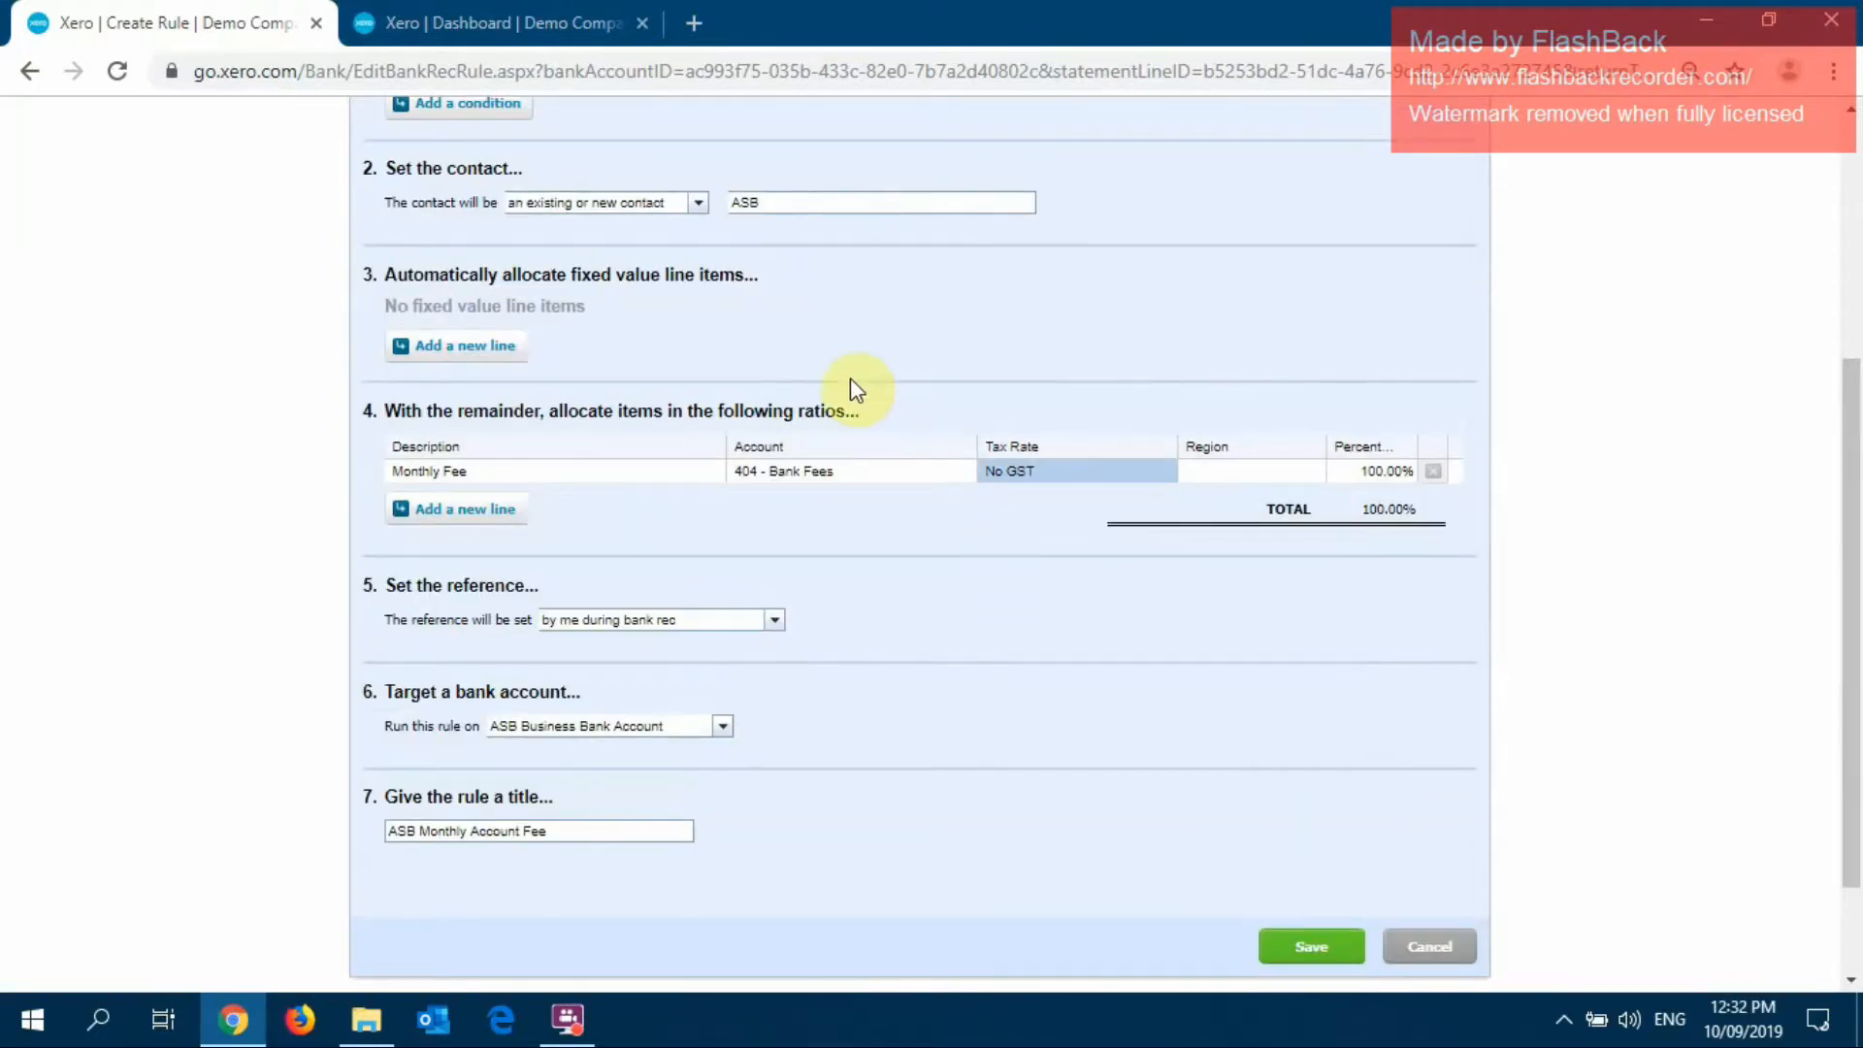
scroll(854, 408, up, 2)
scroll(860, 395, down, 5)
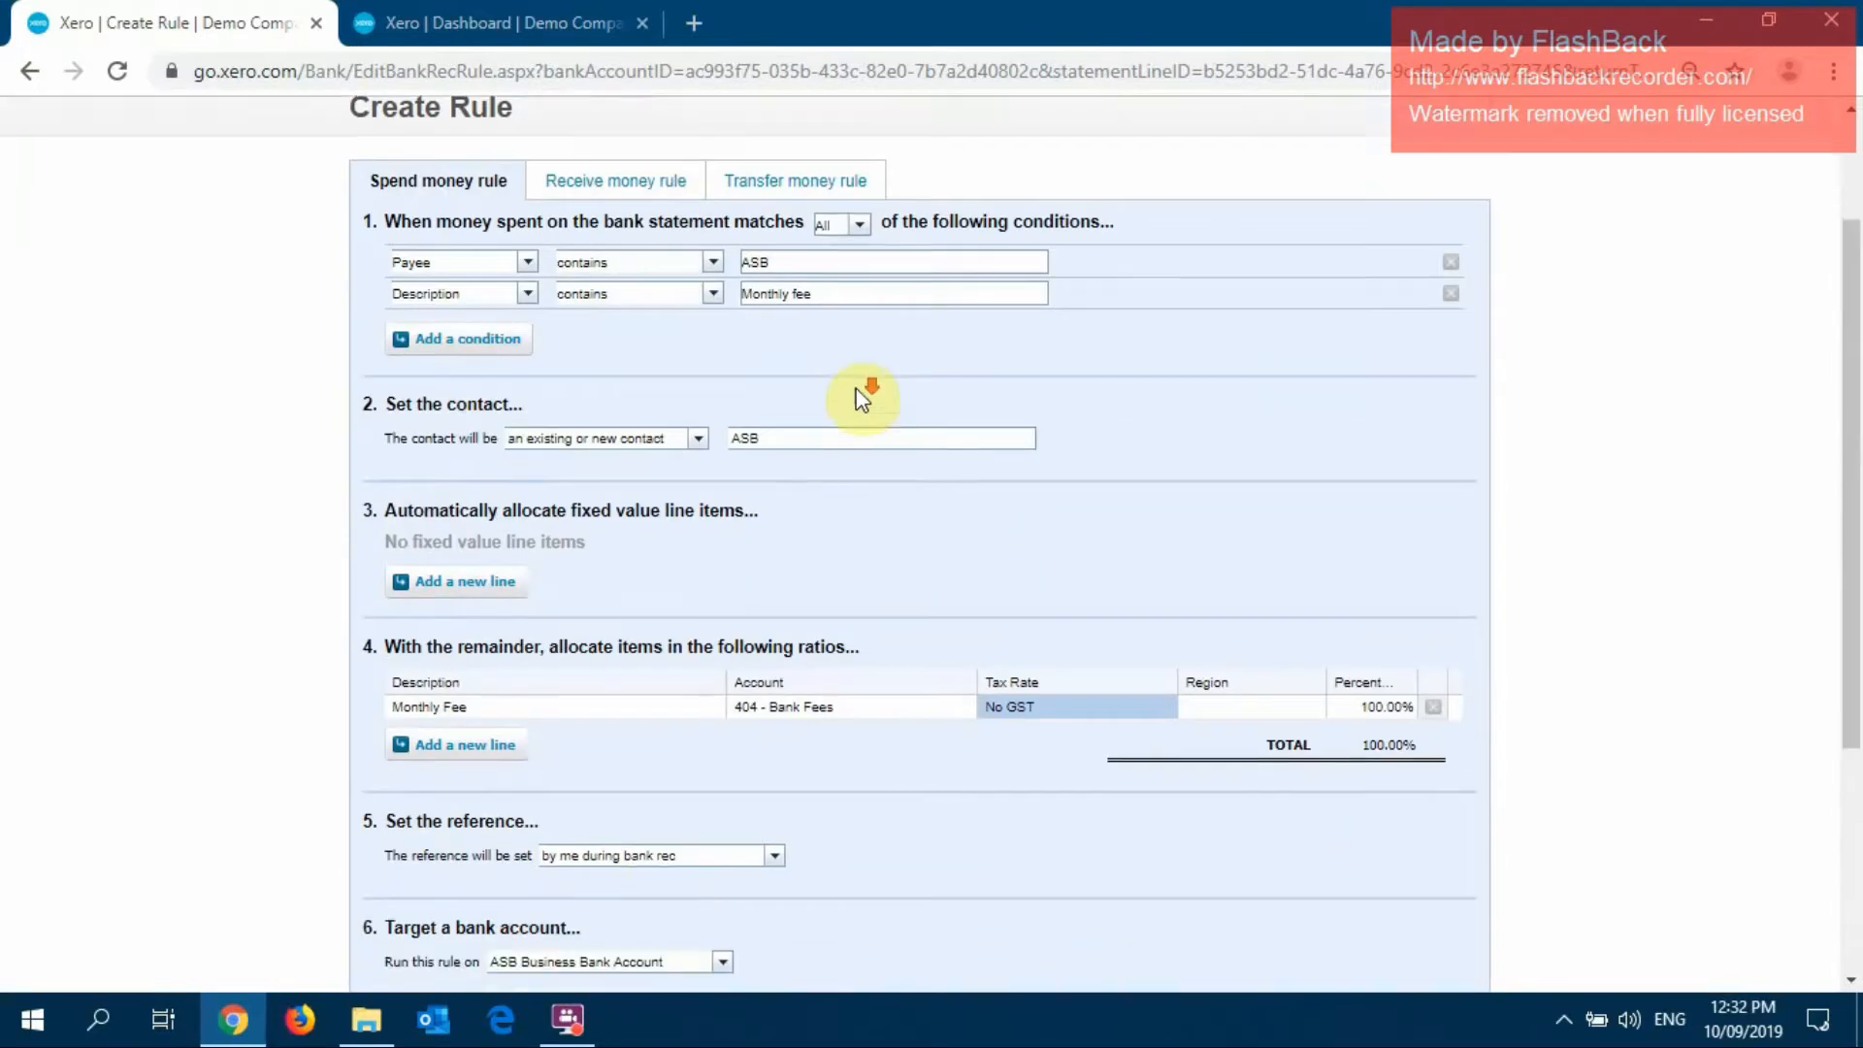
click(1309, 809)
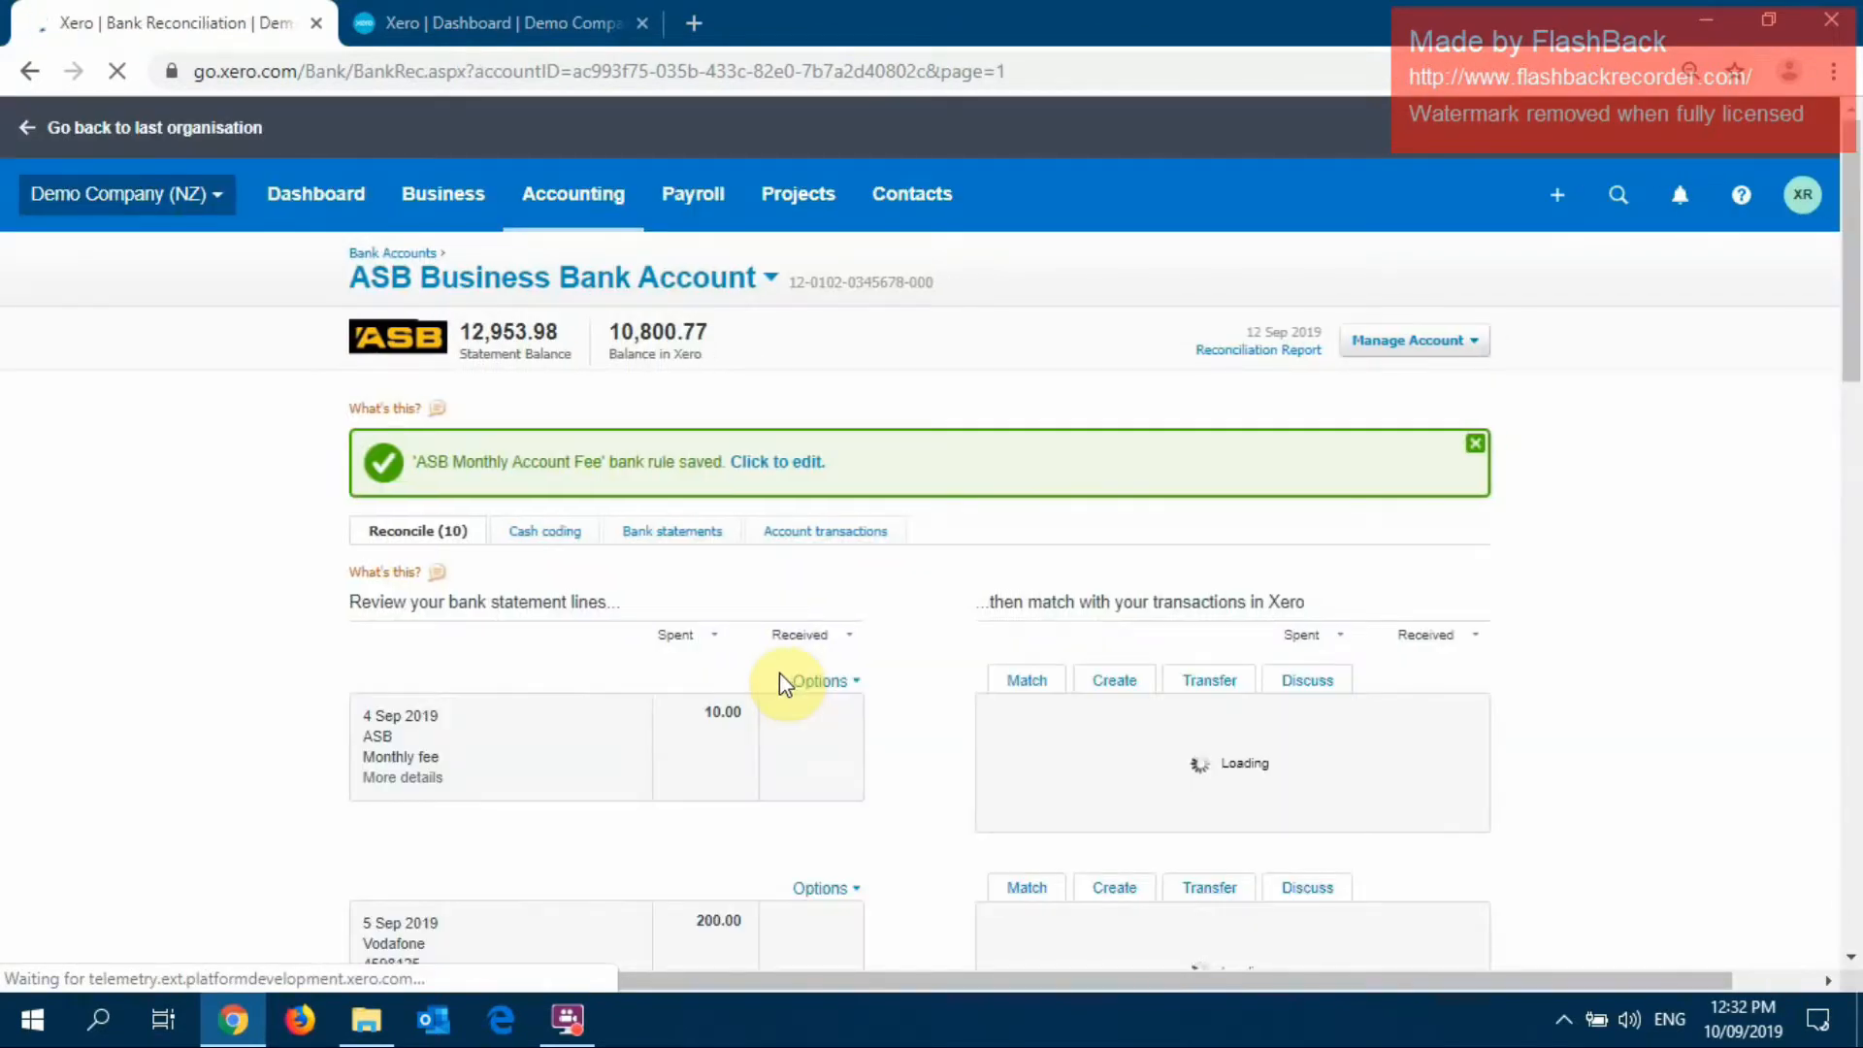
Reconcile the 4 Sep ASB Monthly fee statement line by applying the ASB Monthly Account Fee rule
scroll(778, 679, down, 4)
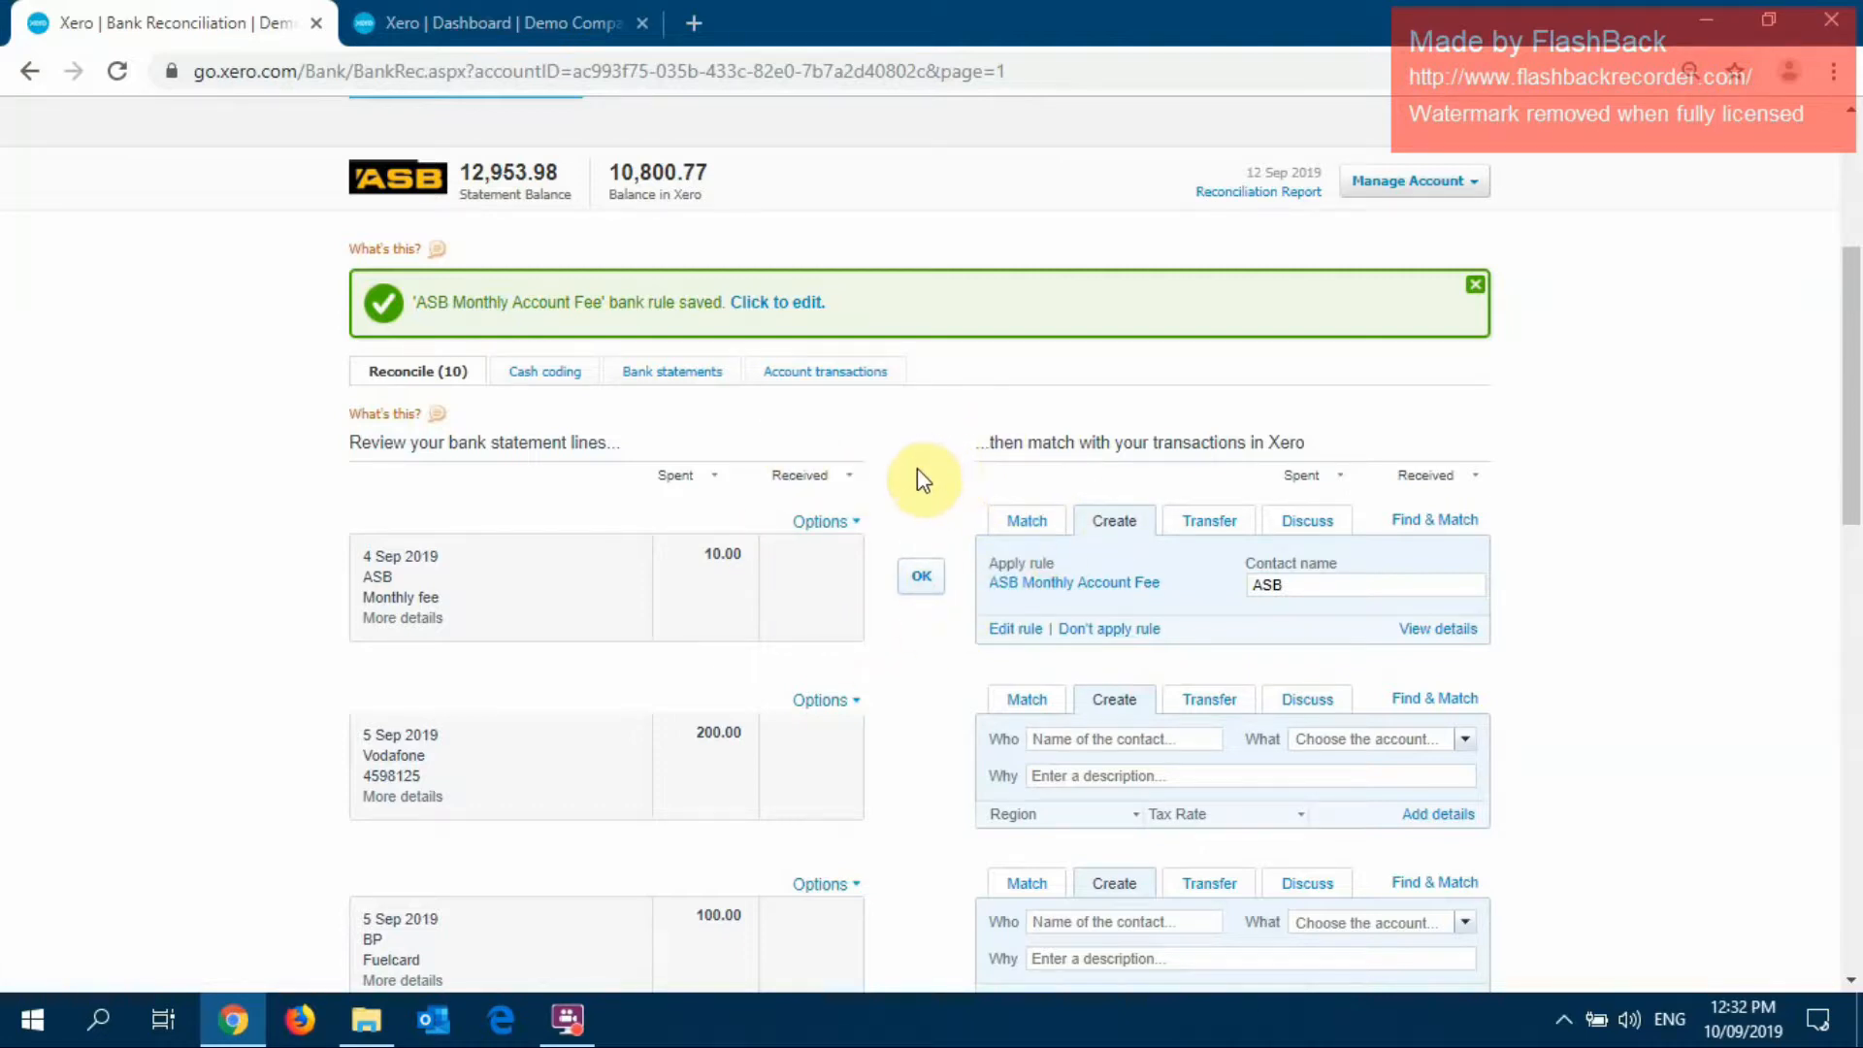
scroll(922, 475, down, 1)
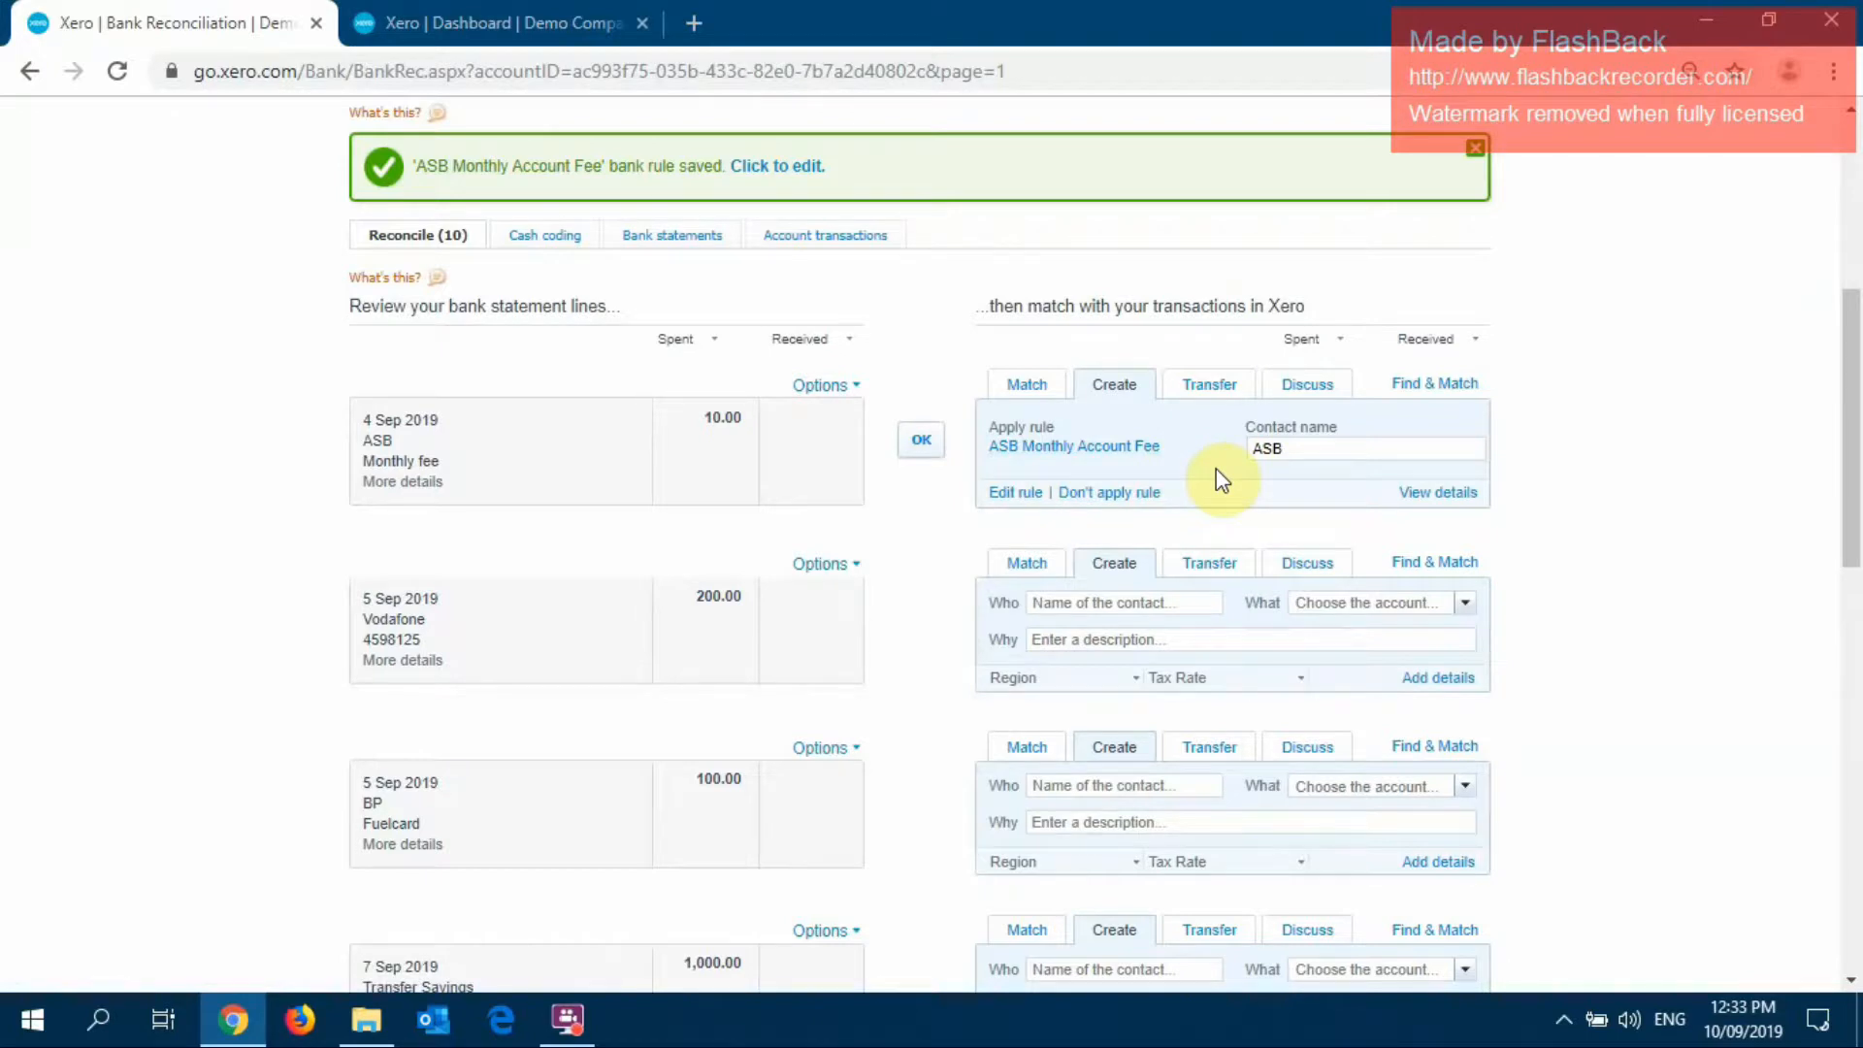
click(924, 442)
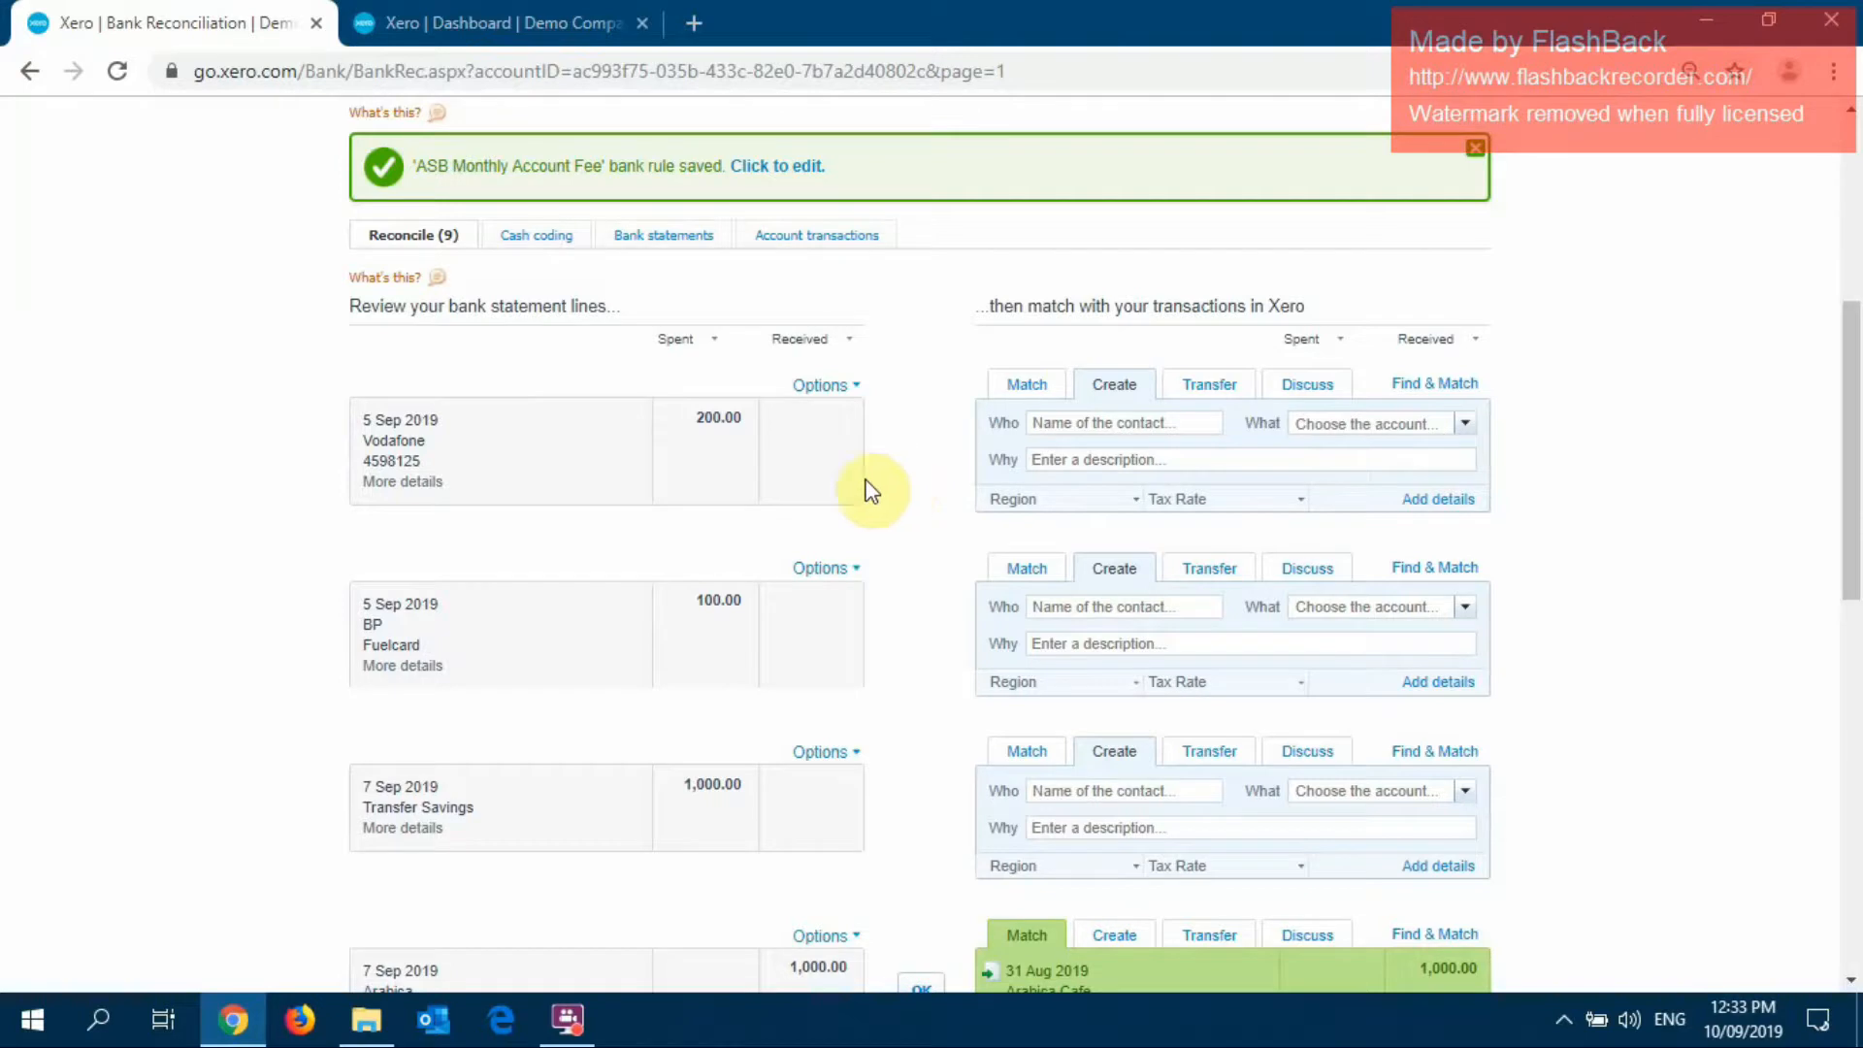
Start a new bank rule from the 5 Sep Vodafone statement line
click(818, 381)
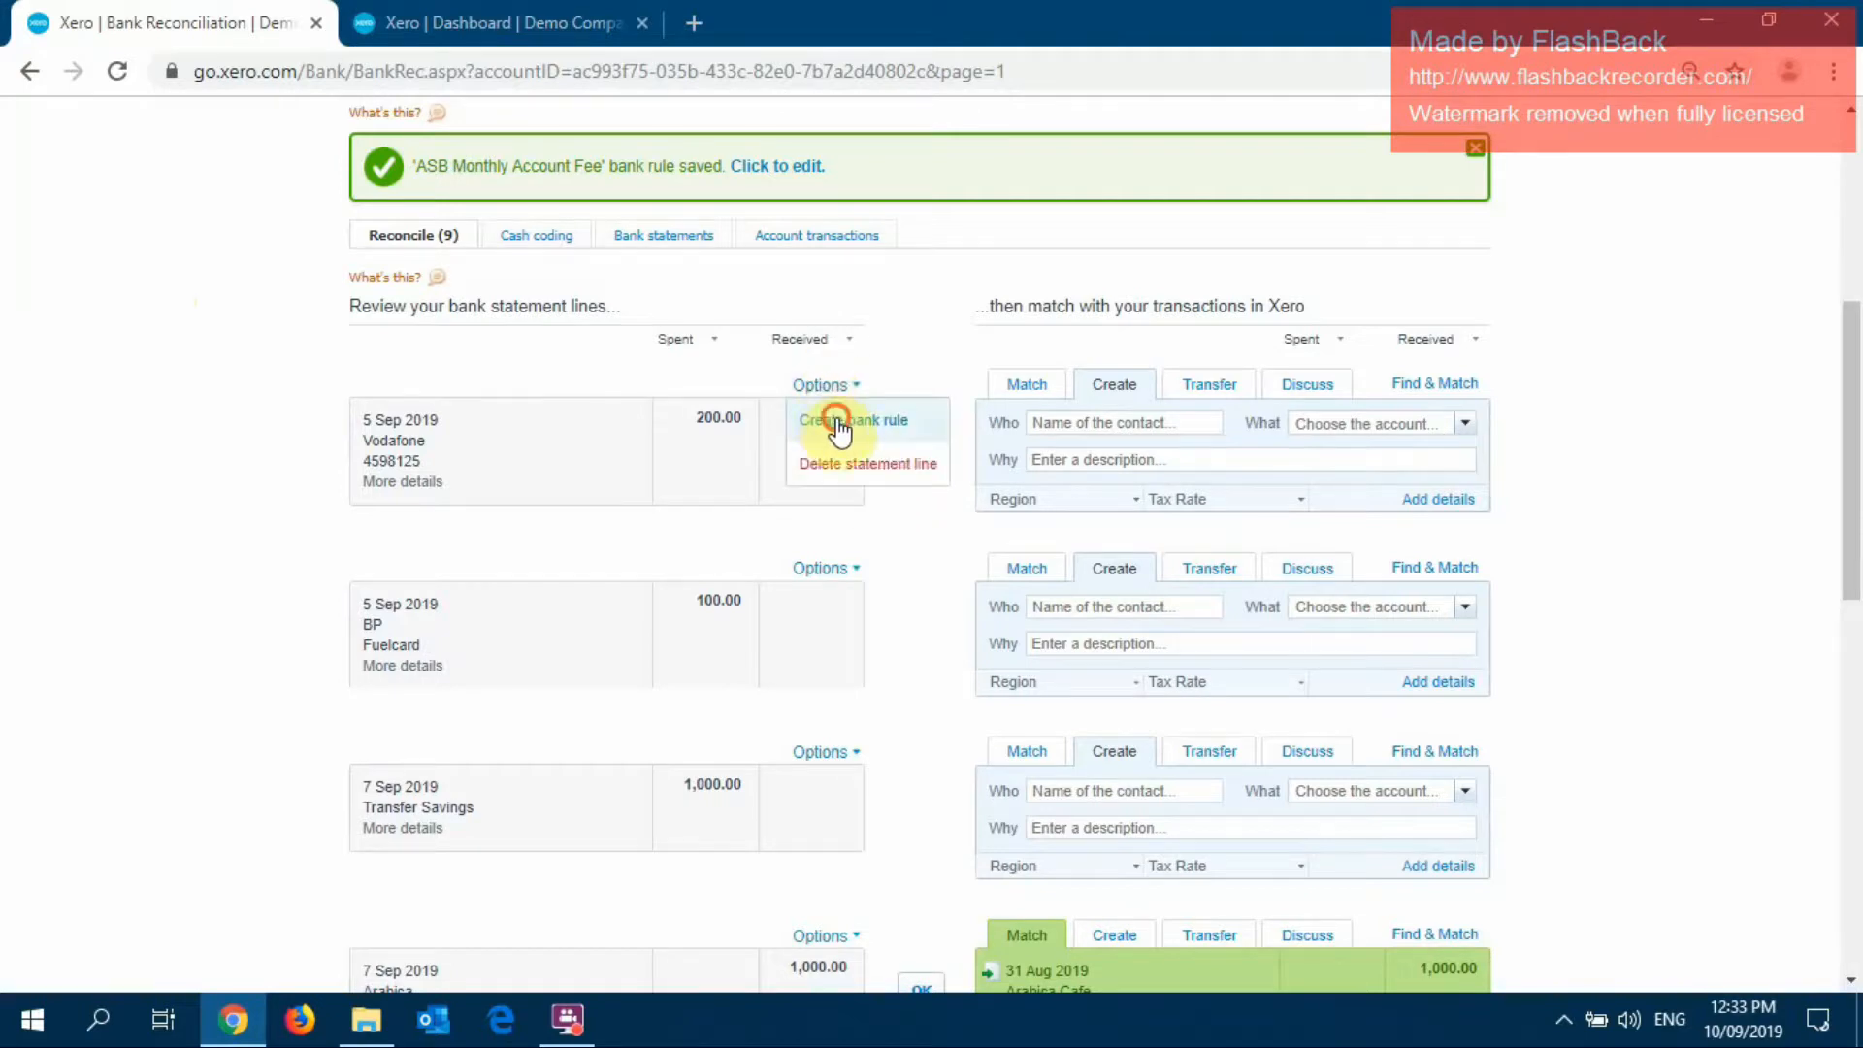
click(833, 418)
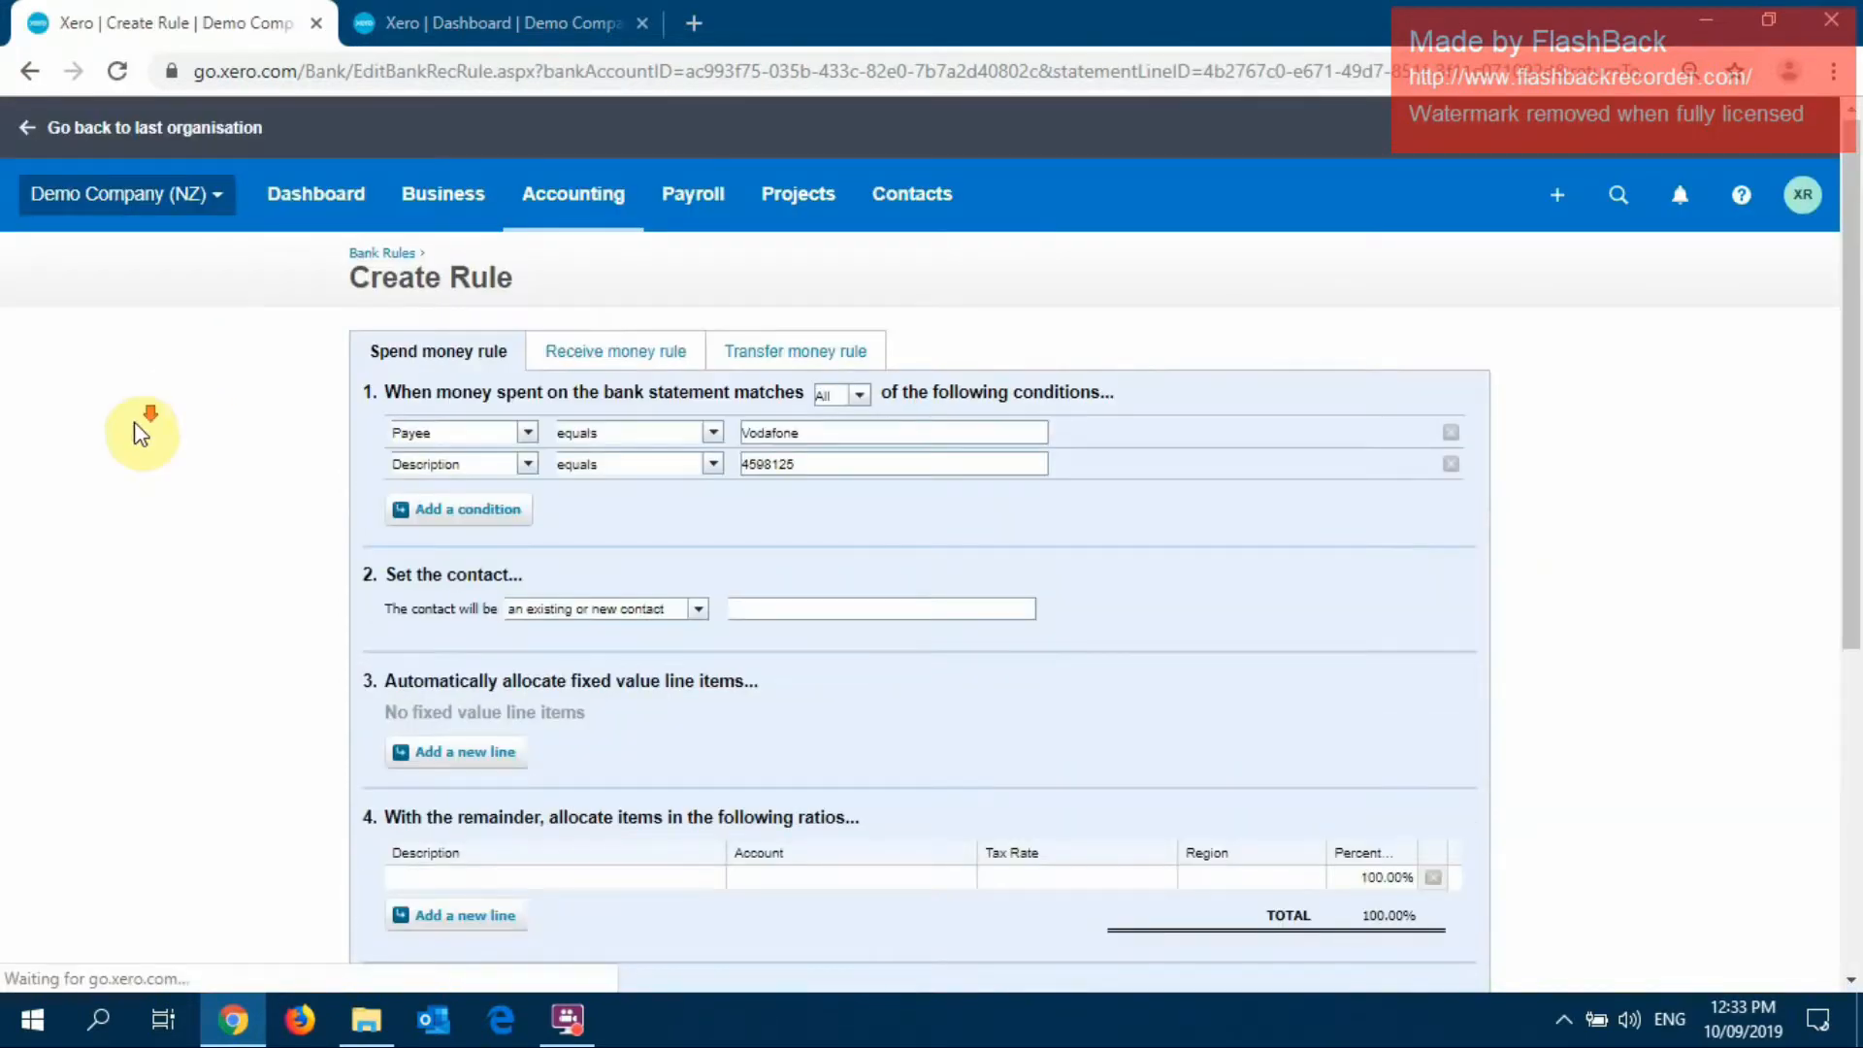
scroll(137, 423, down, 1)
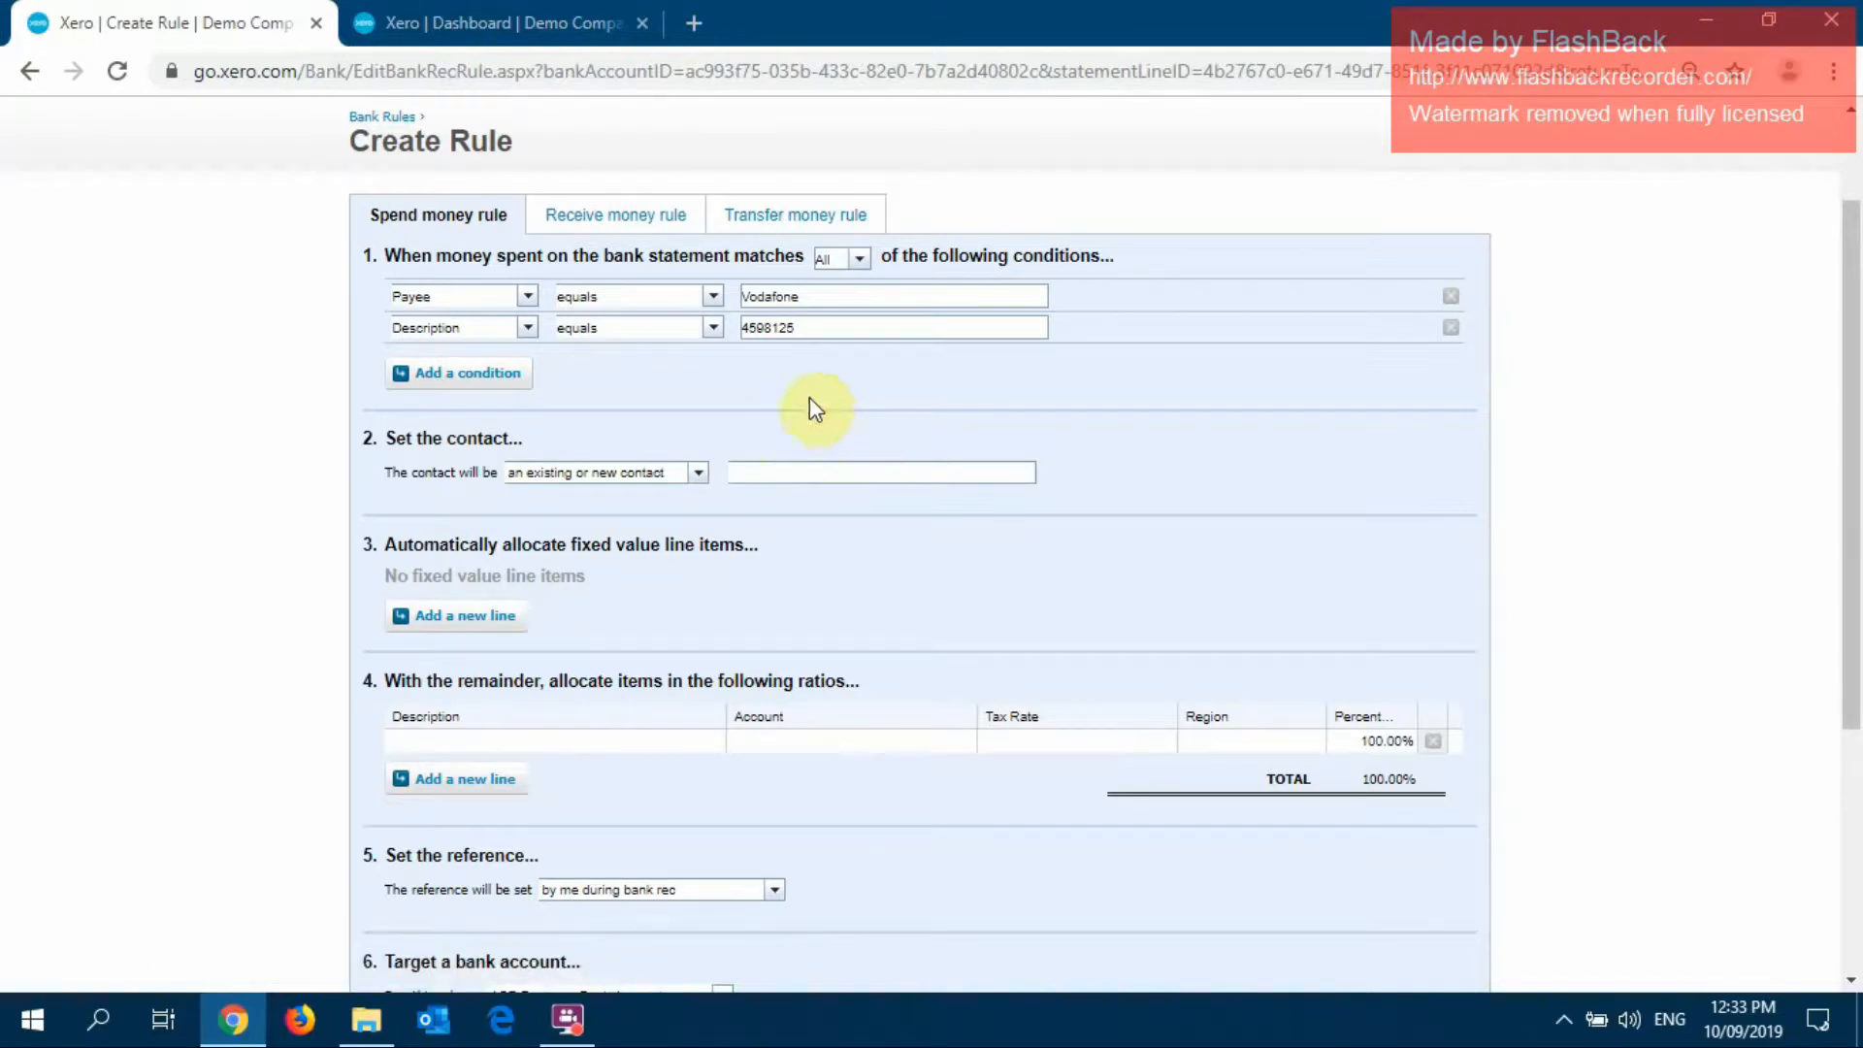
Make the rule's payee and description conditions match by contains, and set the contact to Vodafone
click(713, 297)
click(669, 346)
click(713, 328)
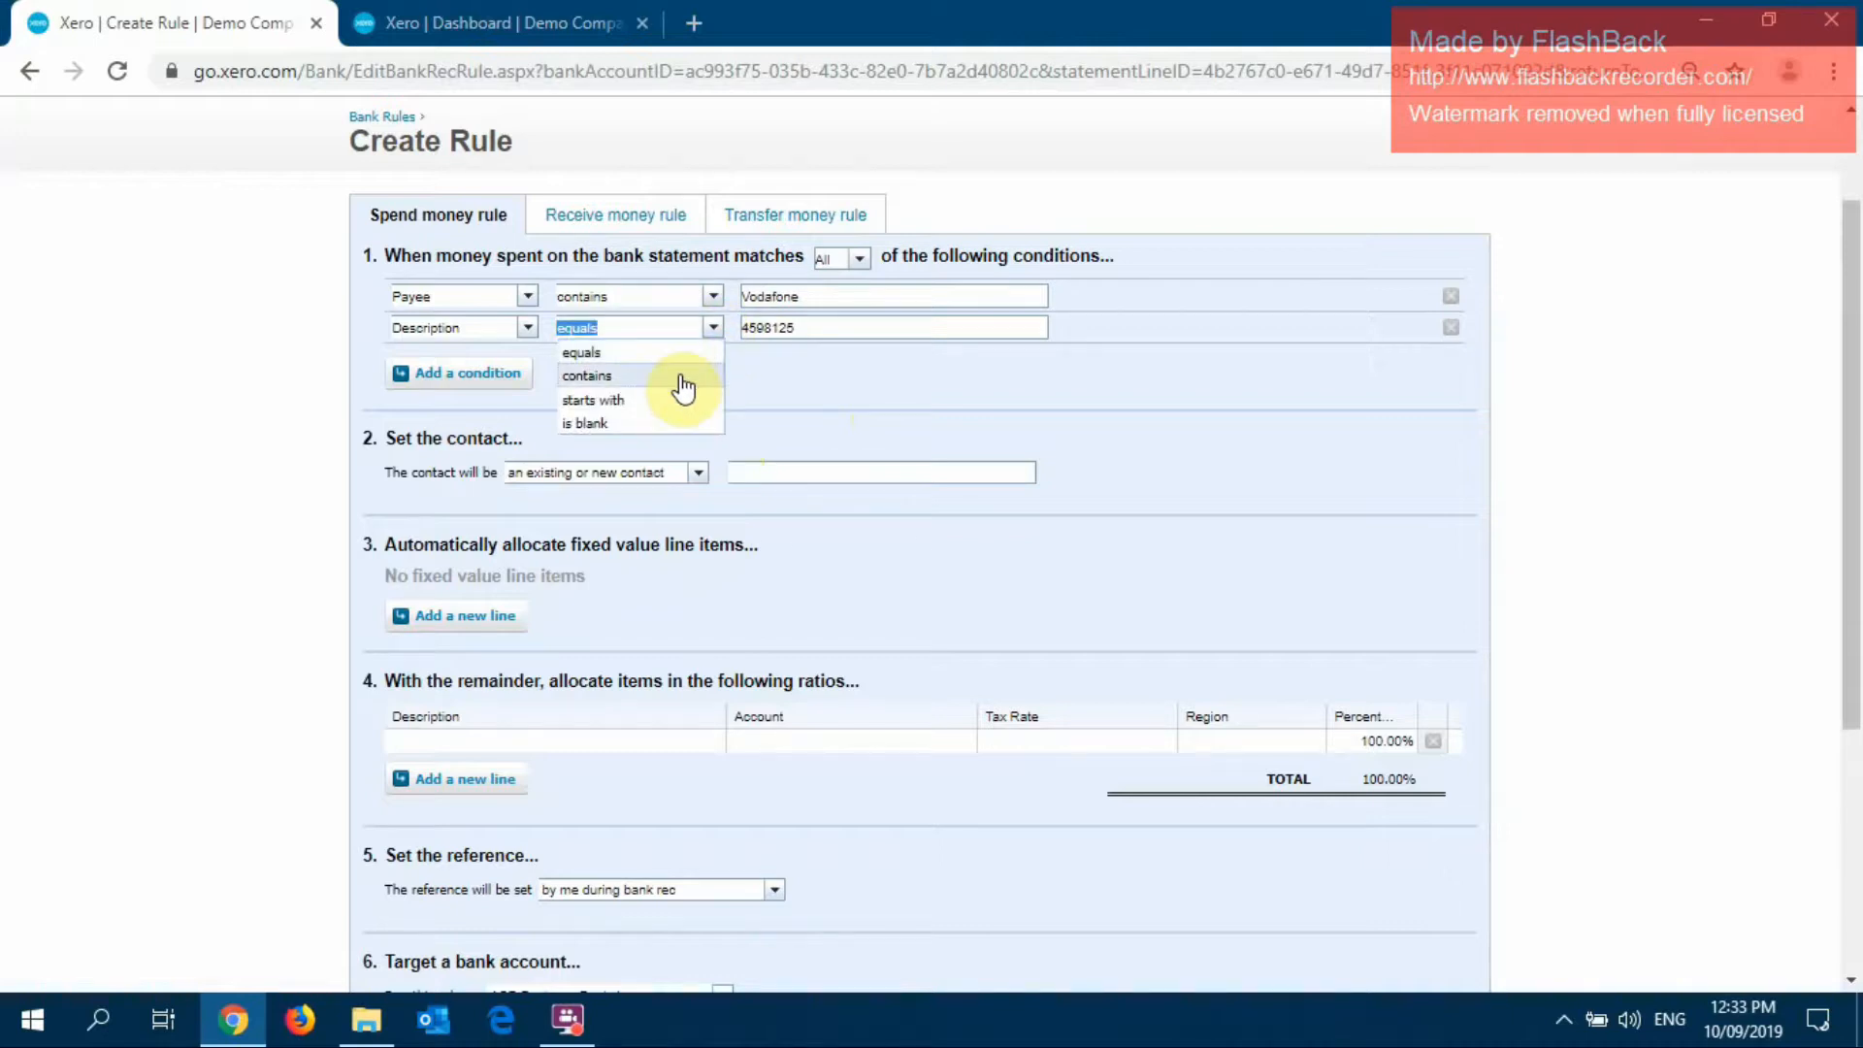
click(685, 378)
click(762, 468)
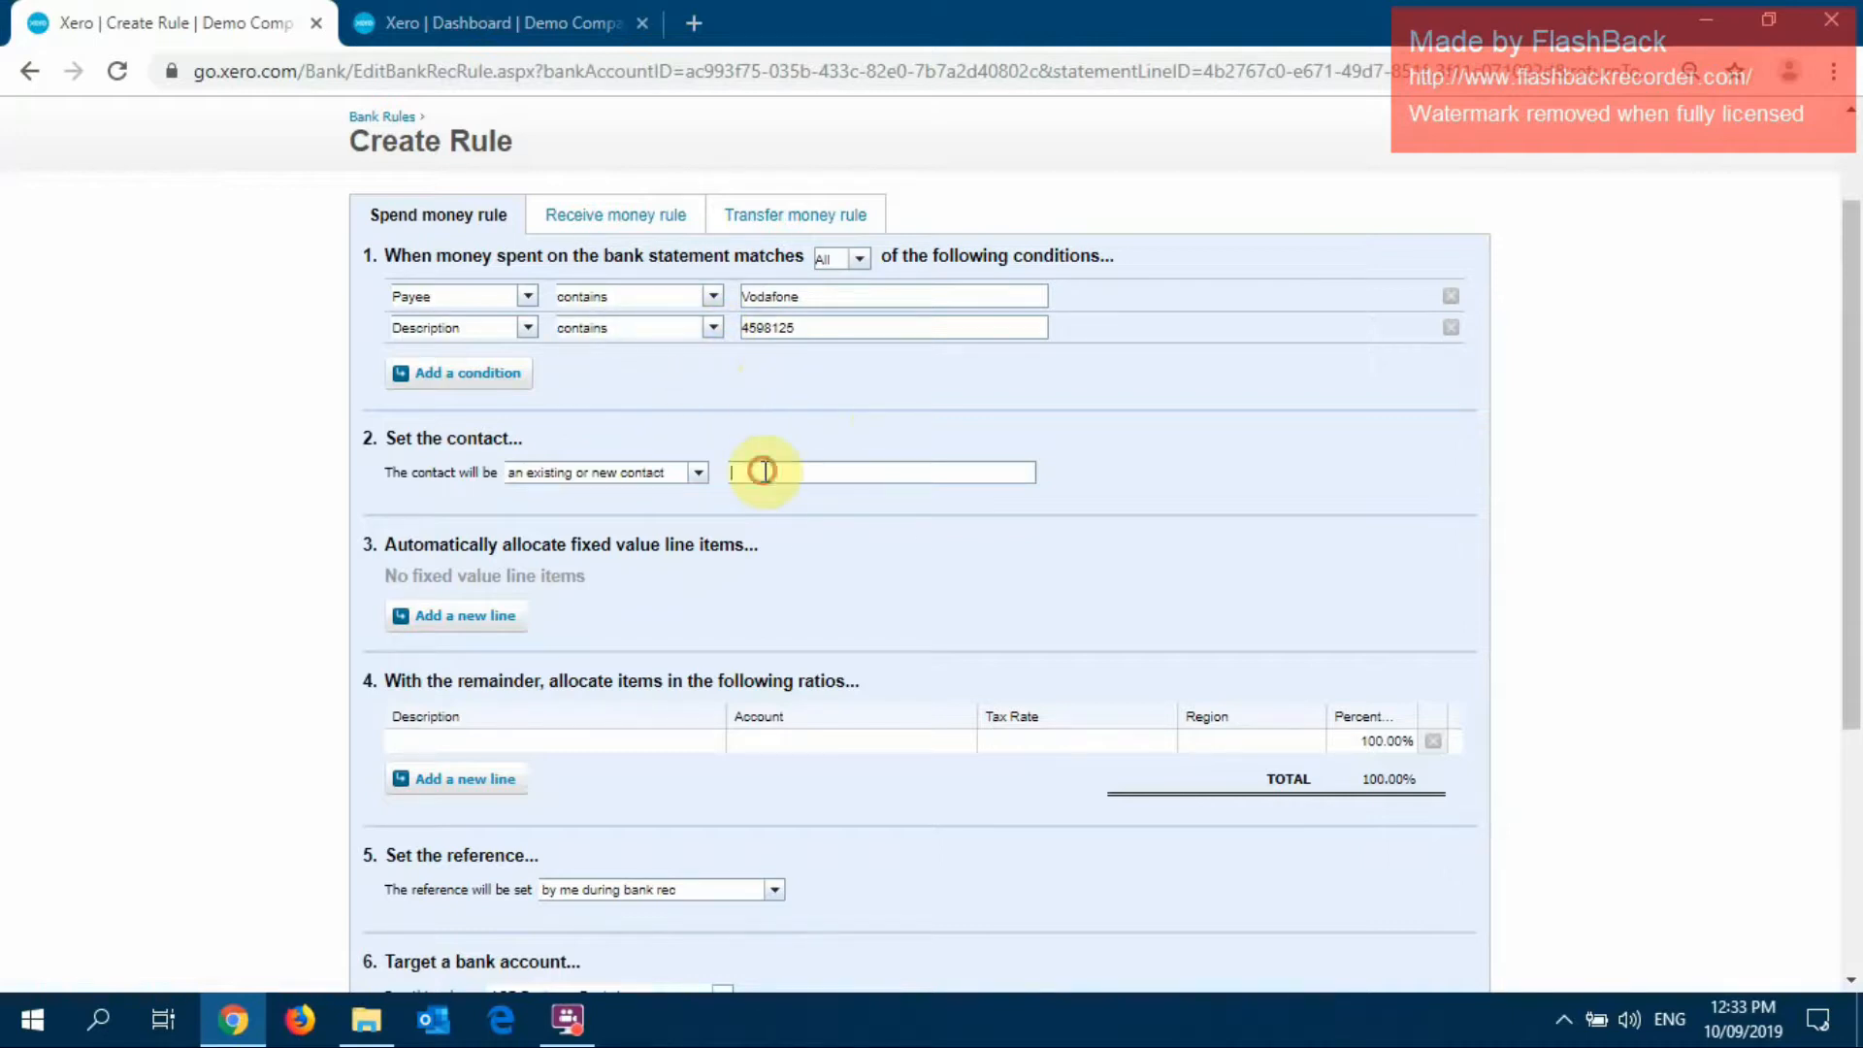
text(Voda)
click(767, 499)
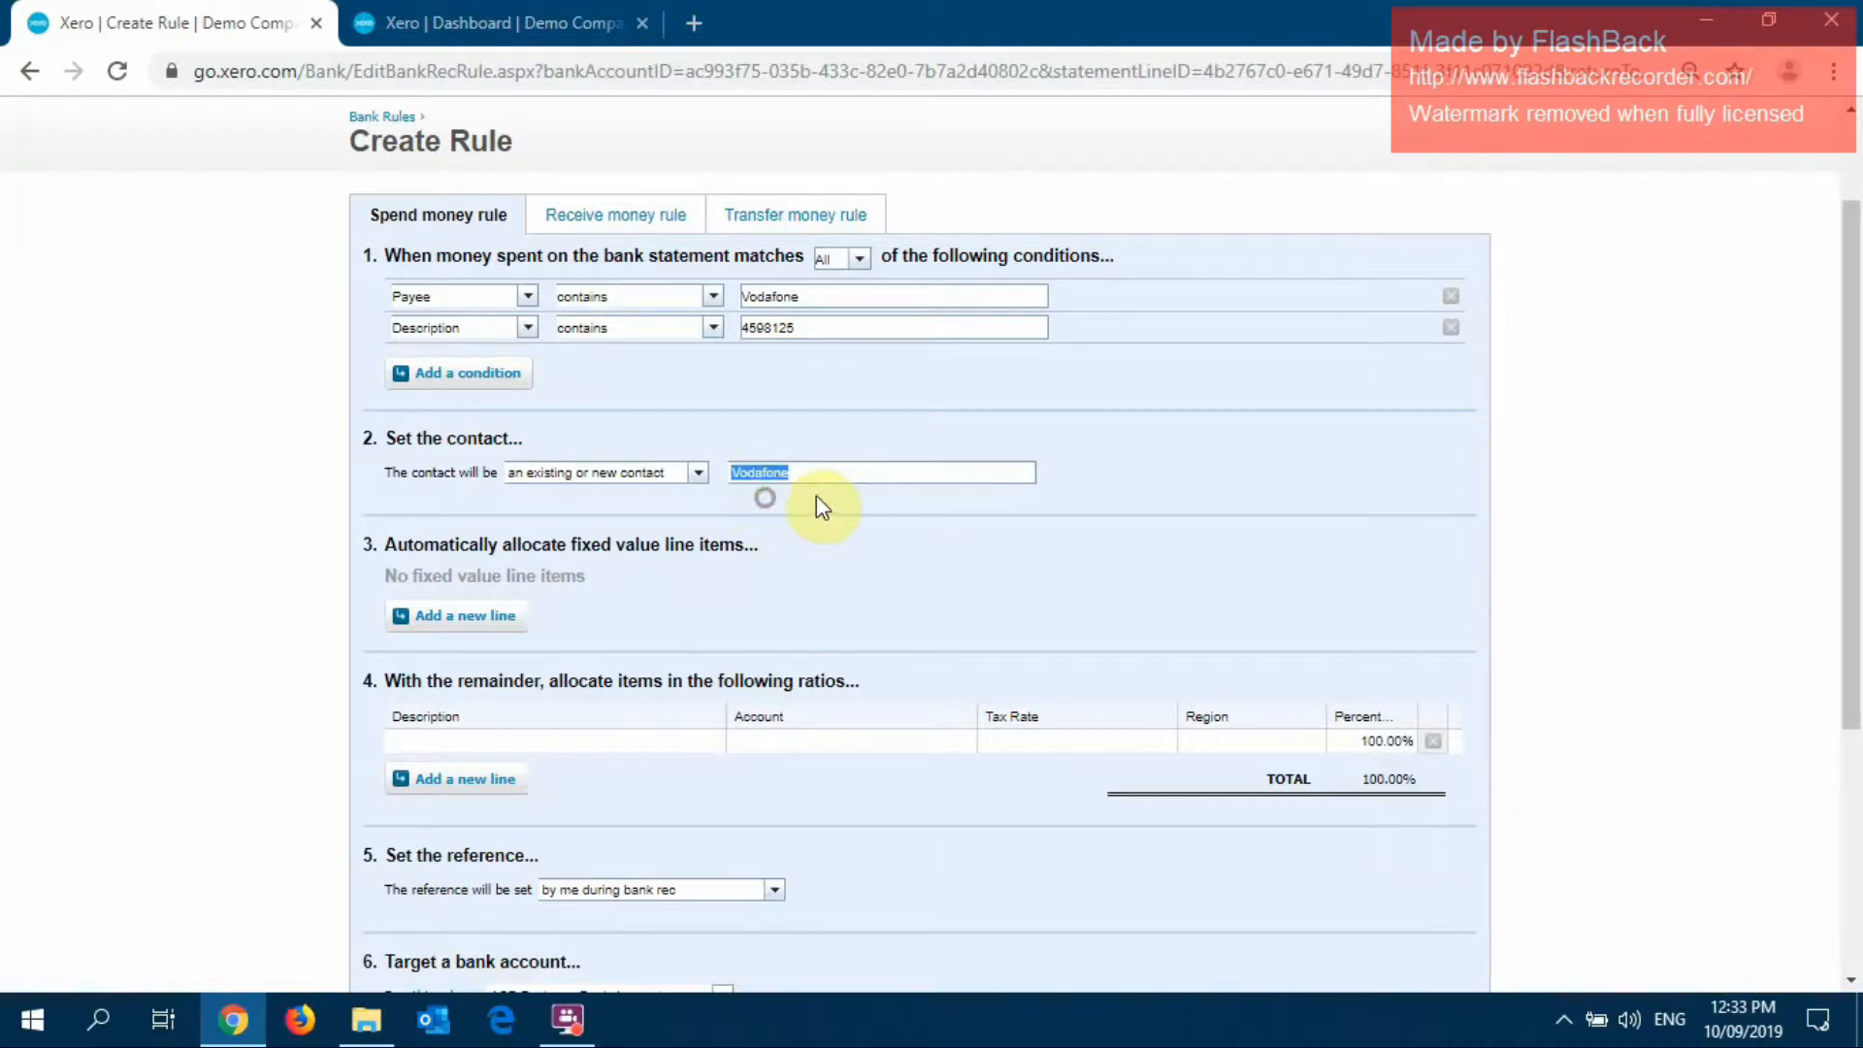
Add a fixed value line described Monthly Internet, coded to 489 - Telephone & Internet, with an amount of 150
scroll(853, 503, down, 2)
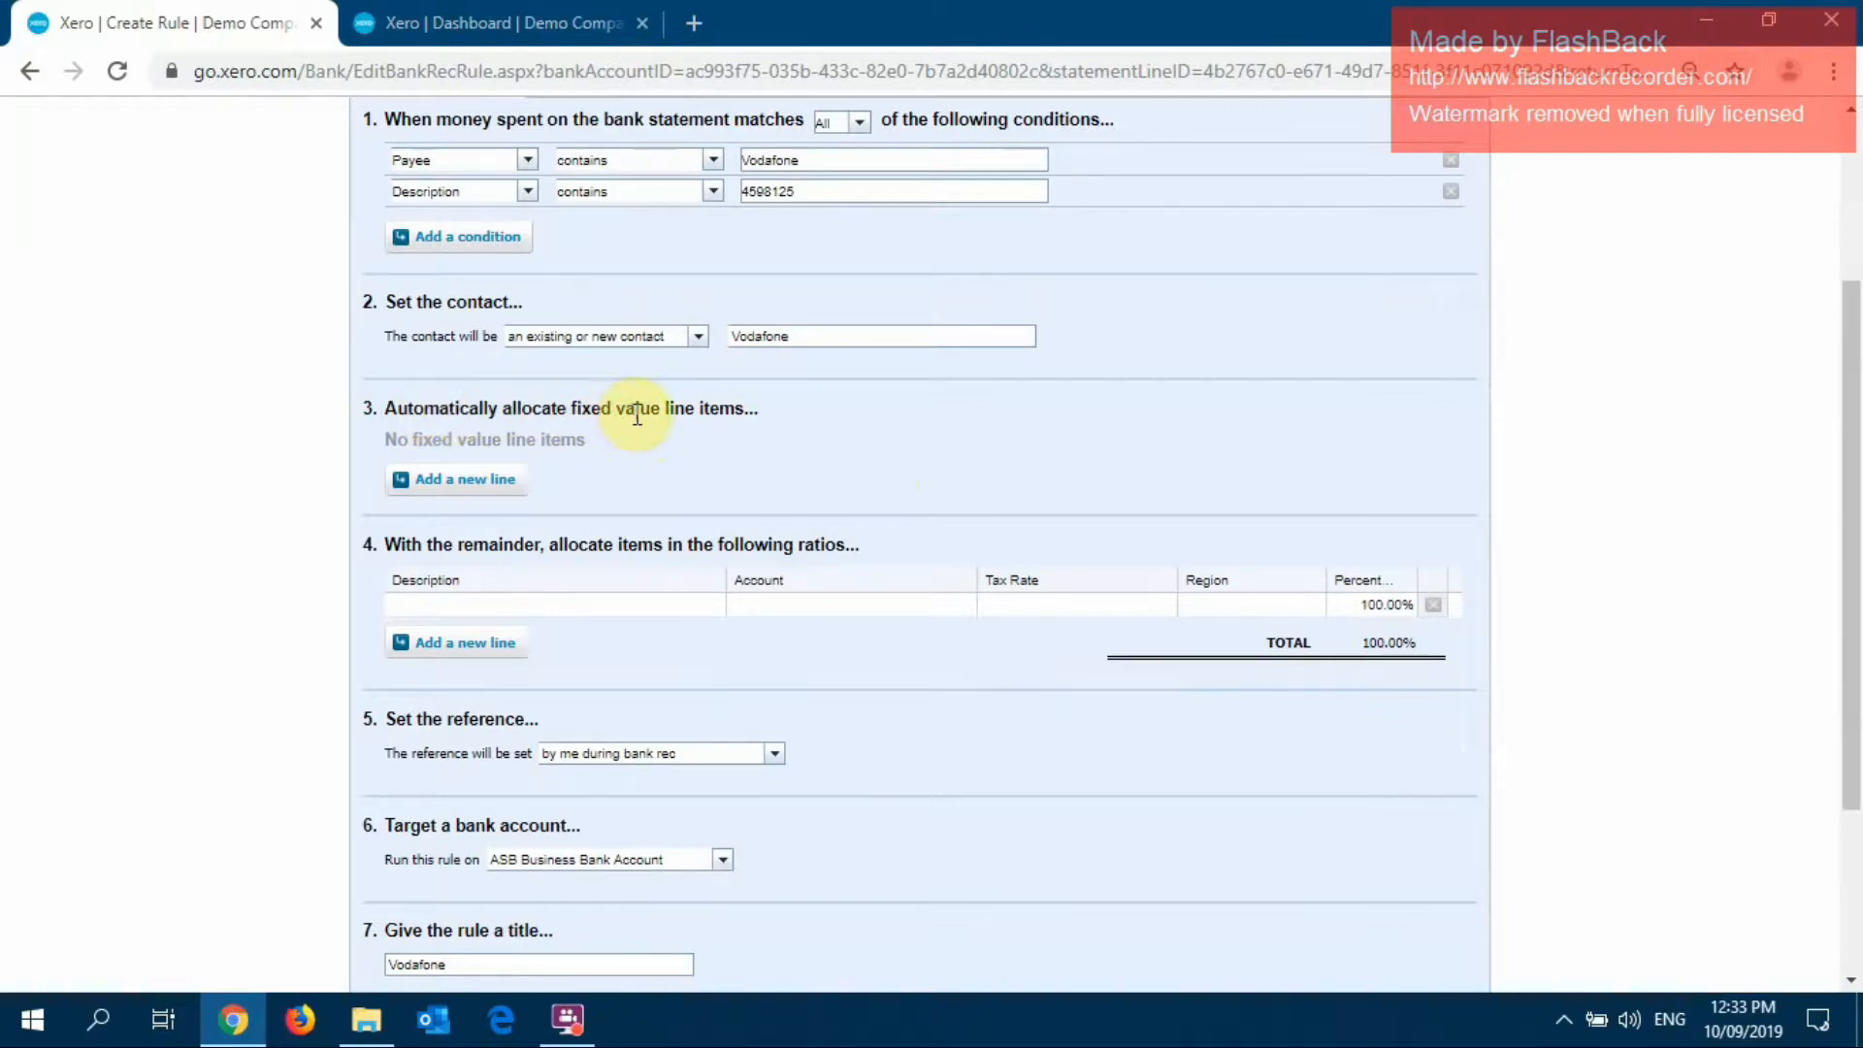
click(457, 471)
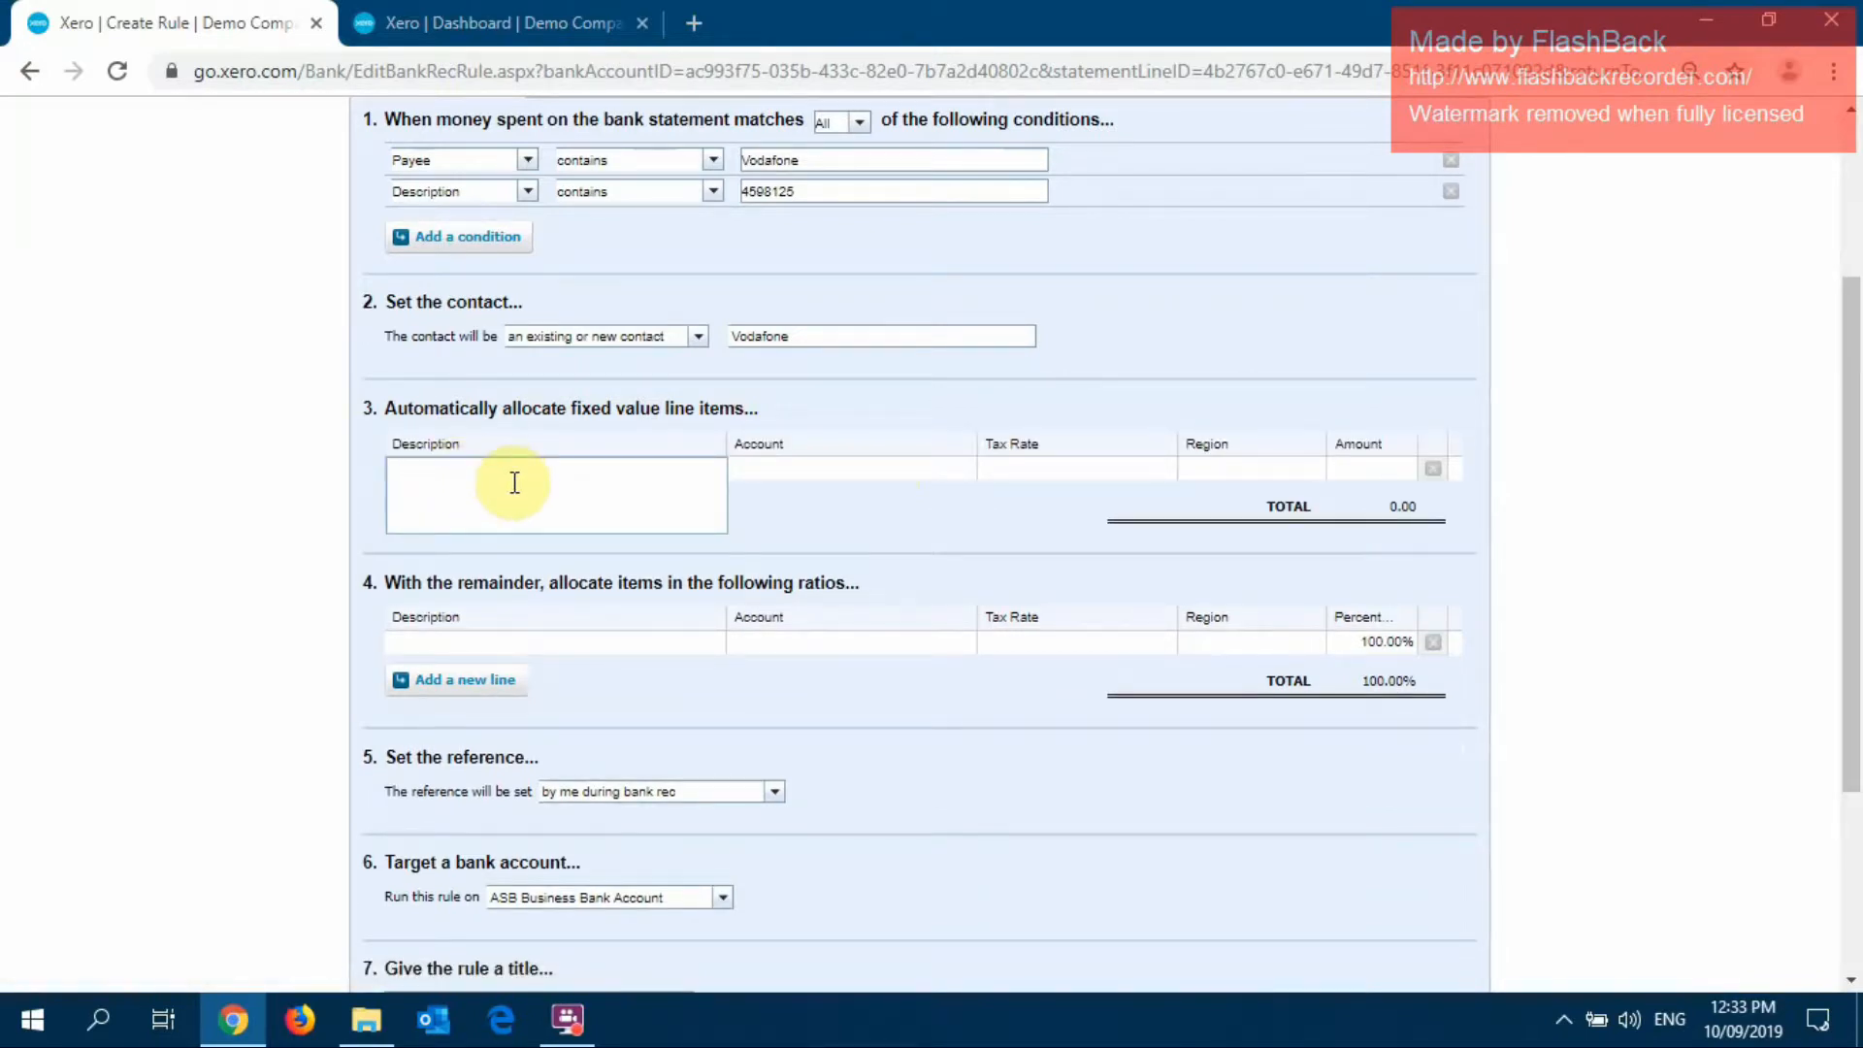
text(Monthly Internet)
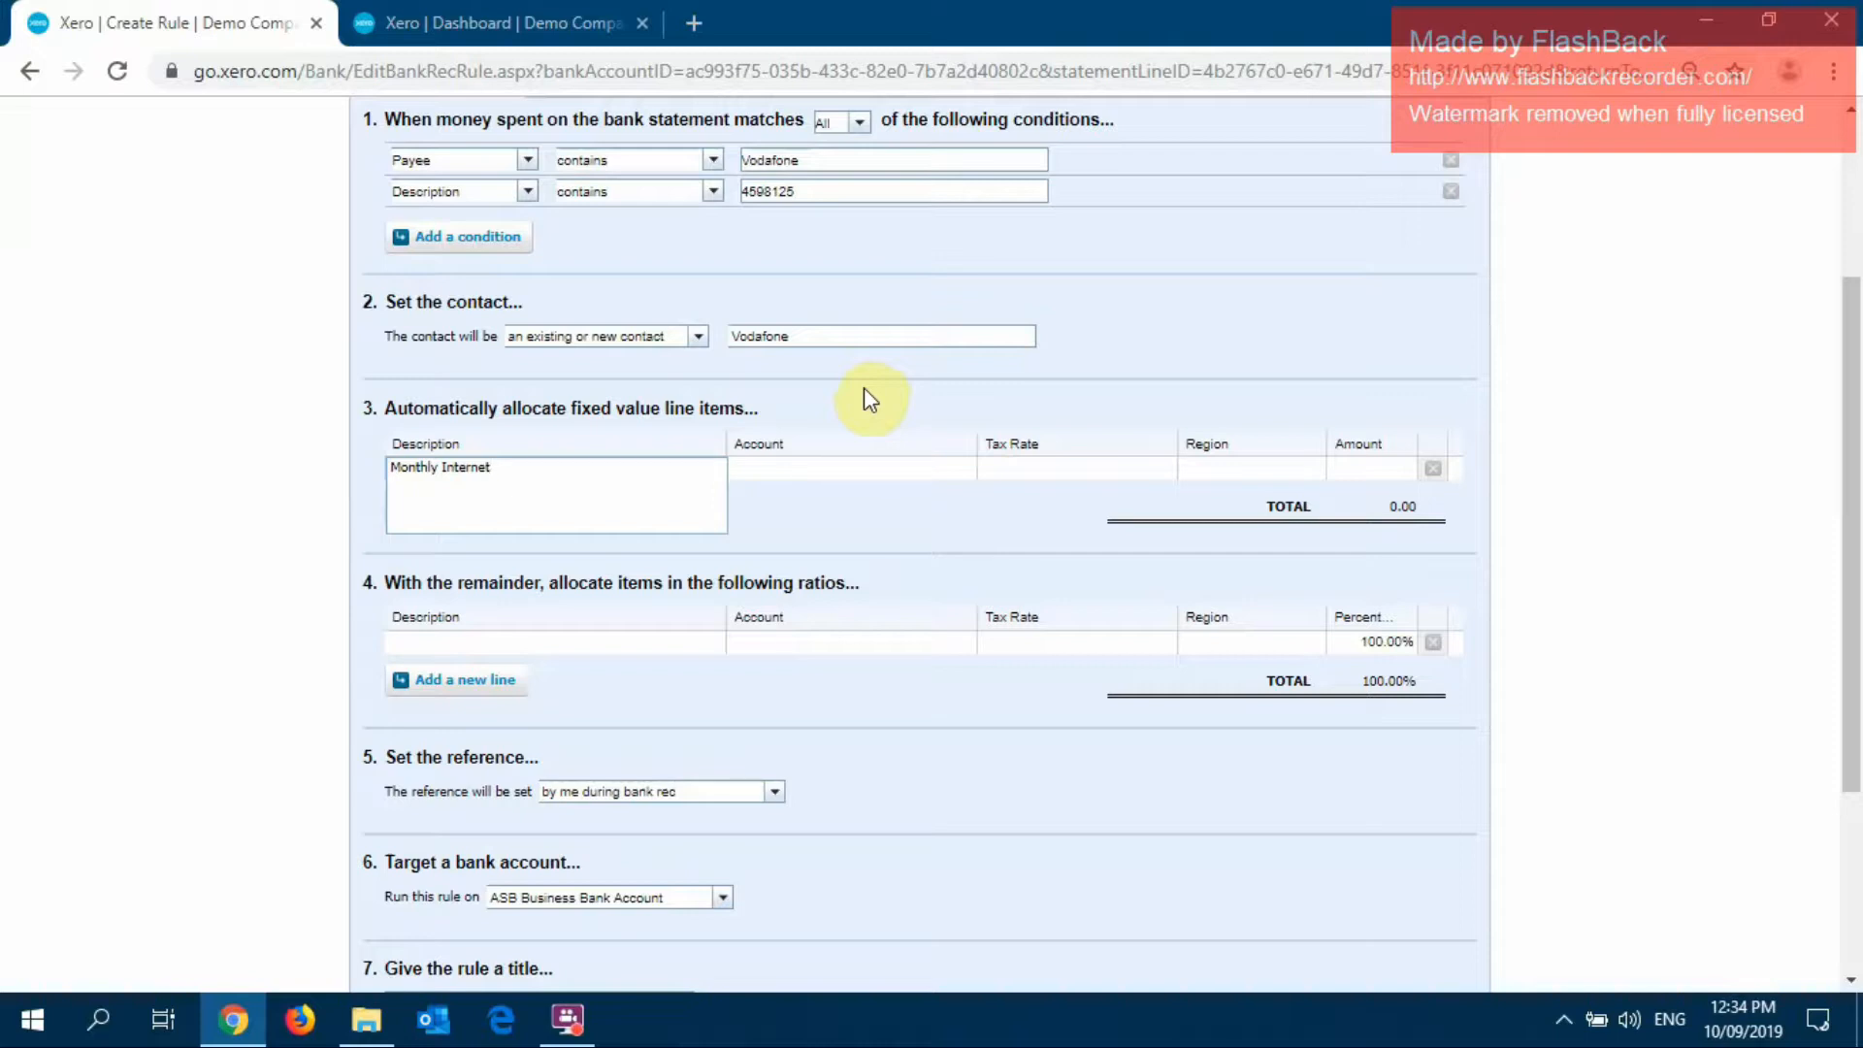
key(Tab)
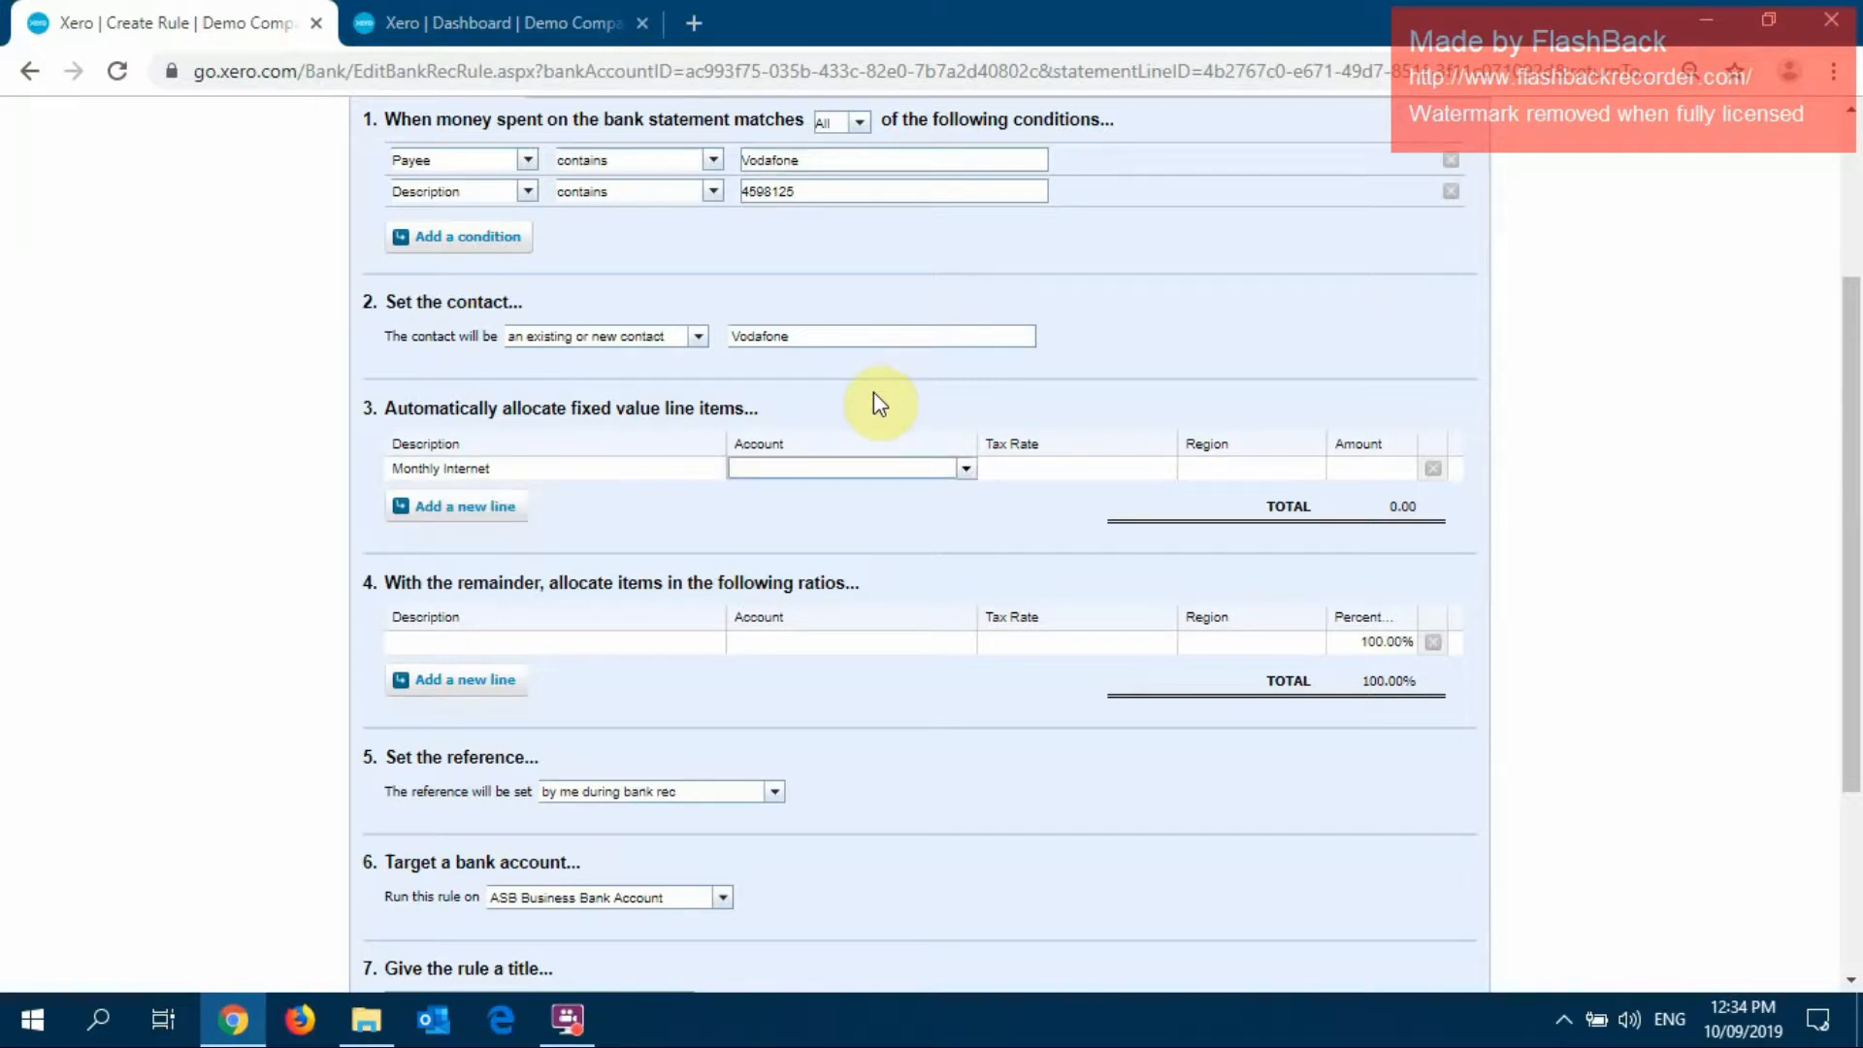
text(tel)
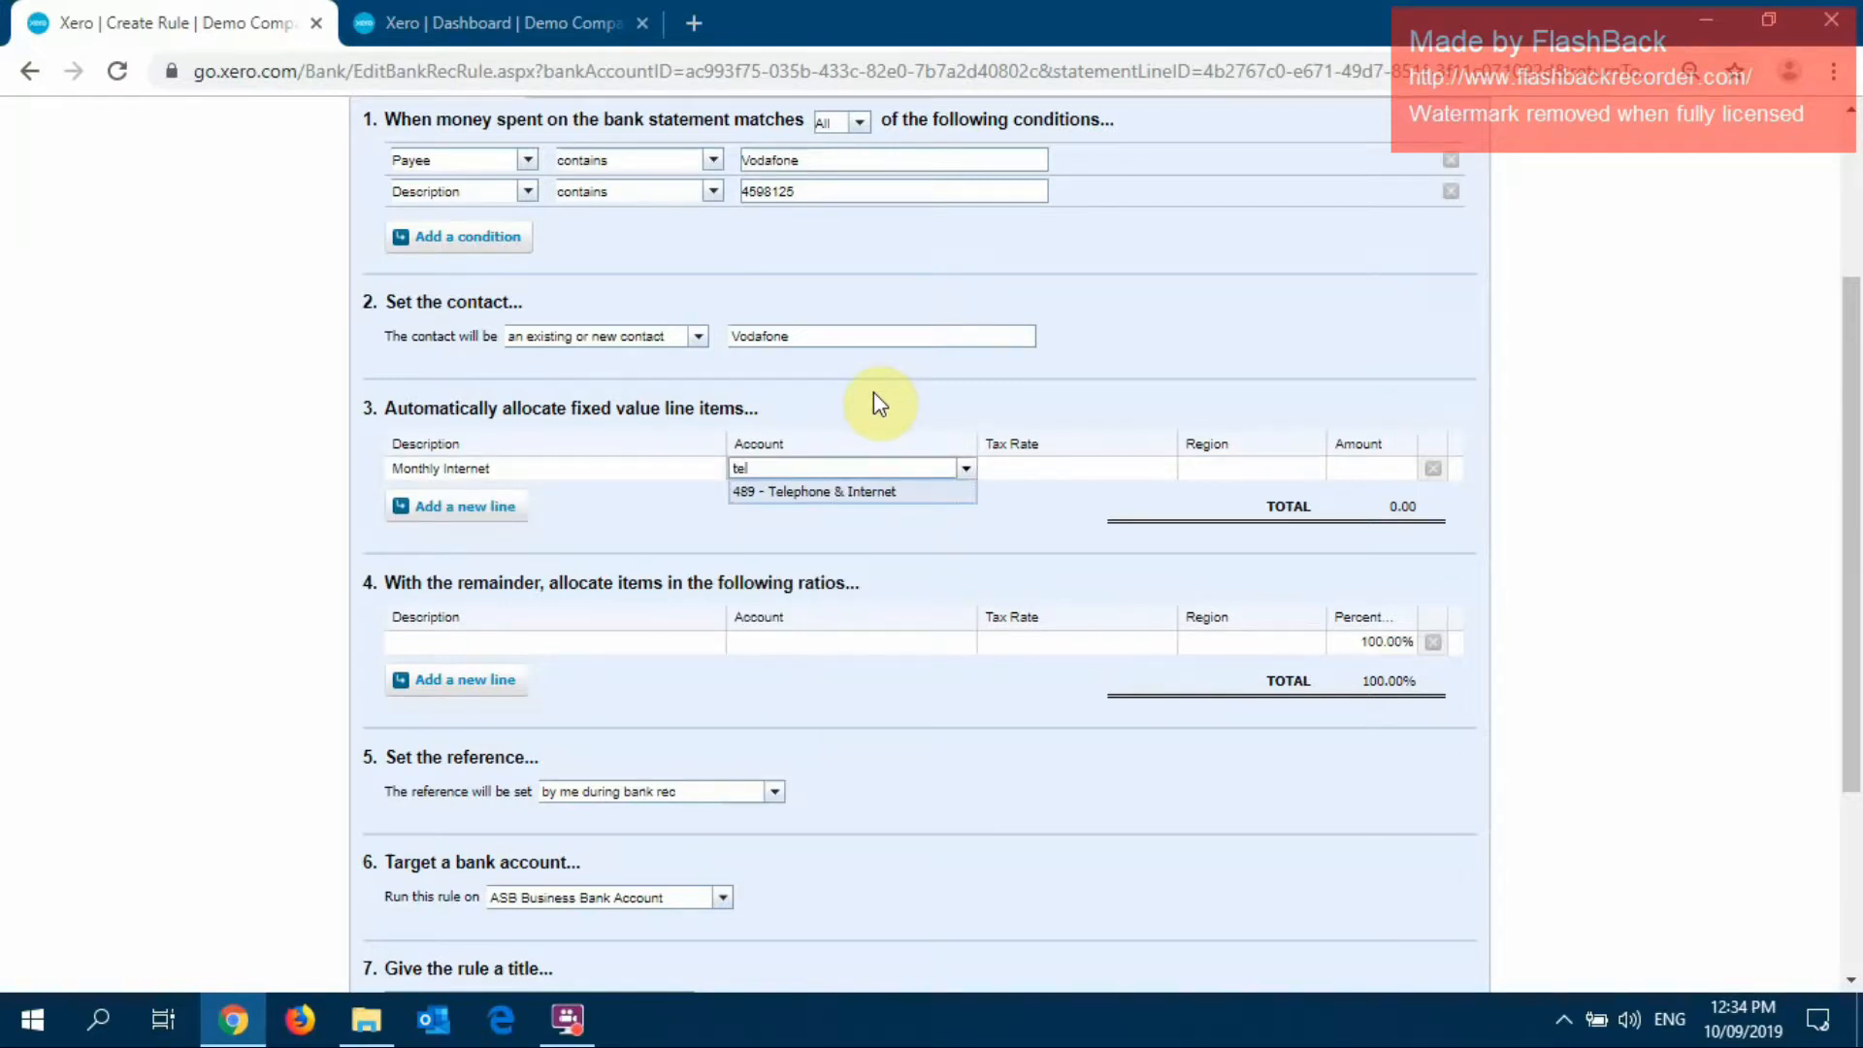
key(Tab)
key(Tab)
key(Tab)
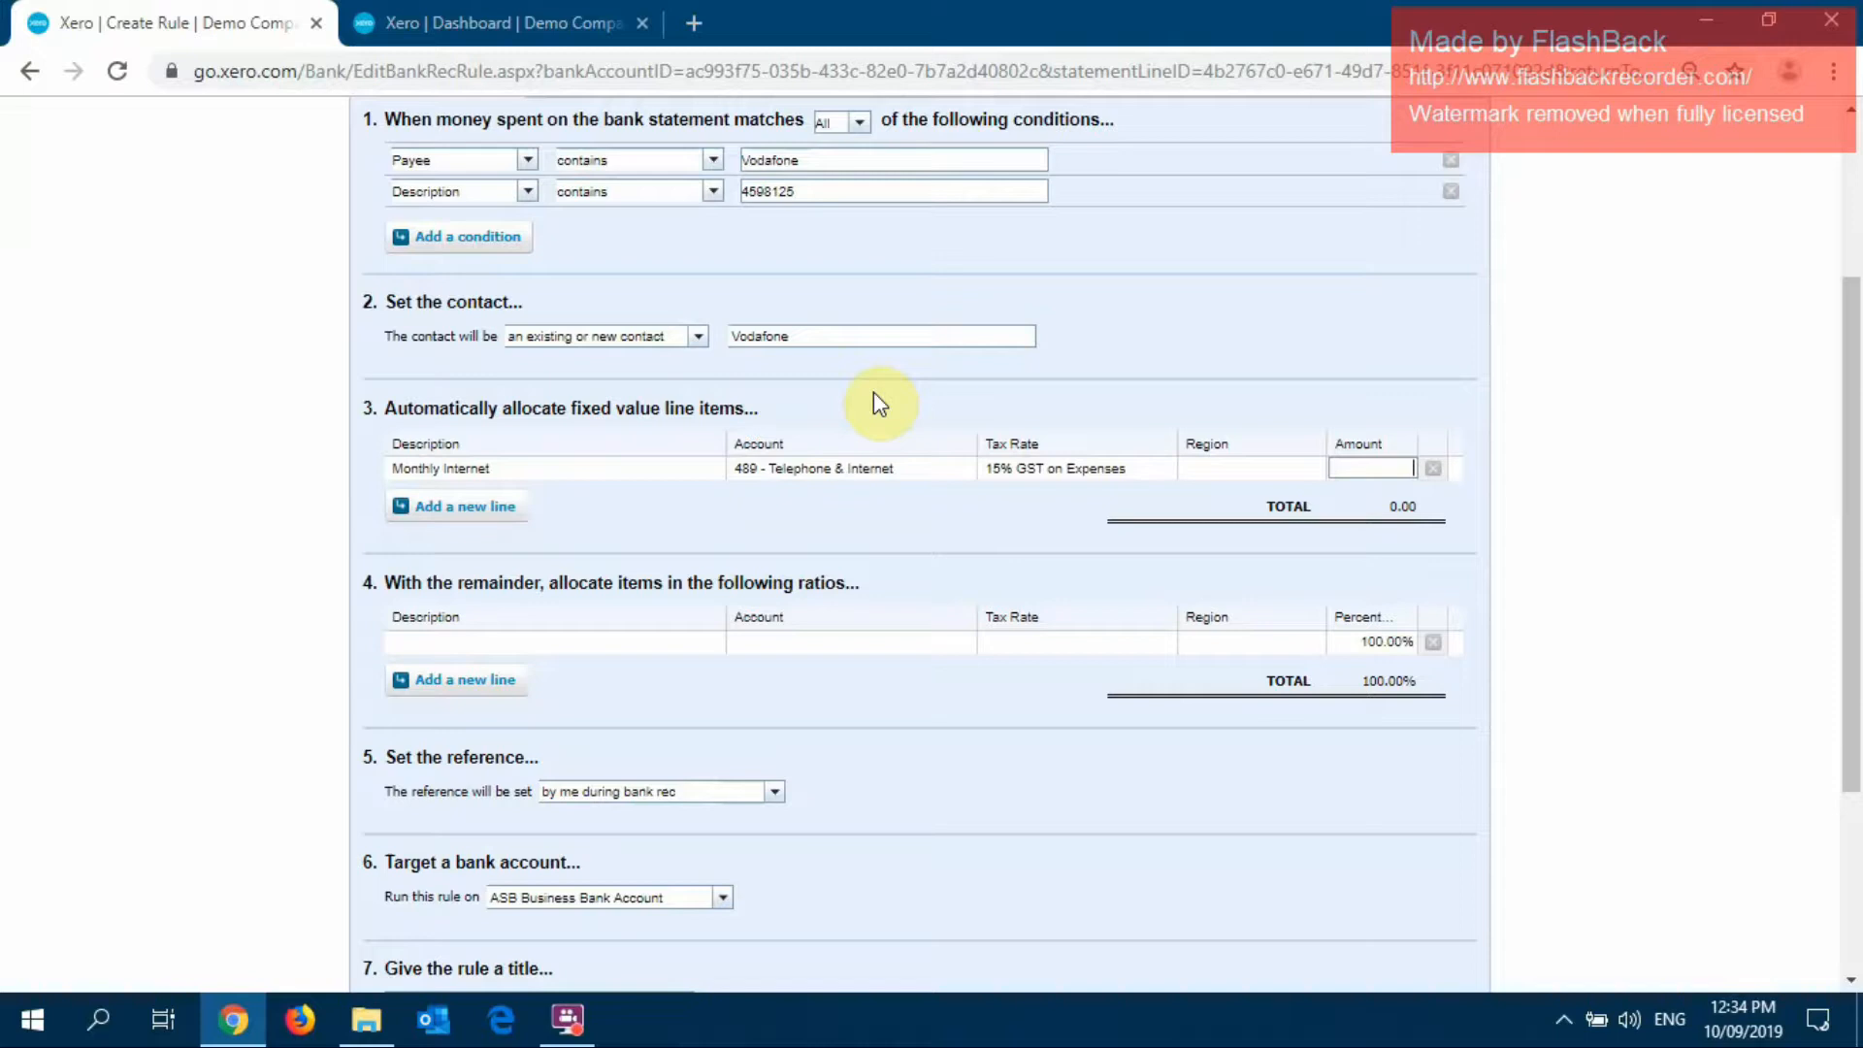
text(150)
key(Tab)
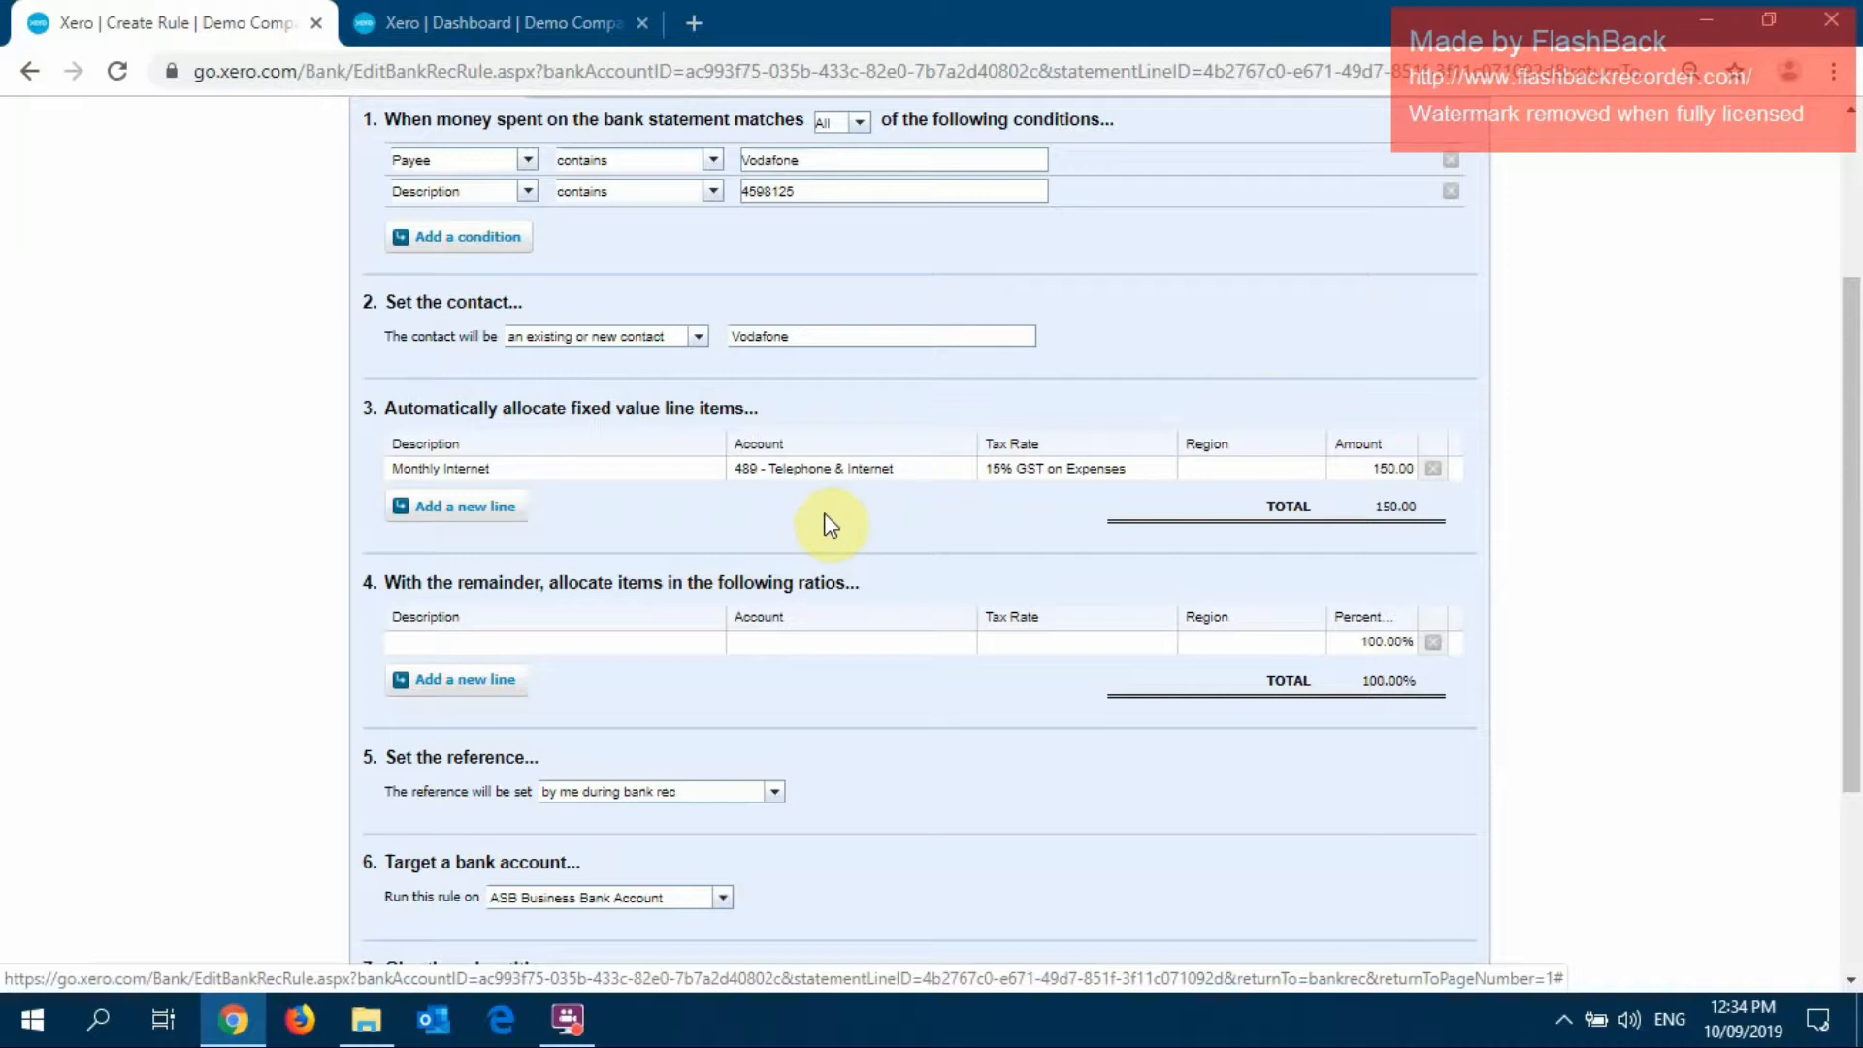
Allocate the rule's remainder to a line described Private Phone, coded to 980 - Owner A Drawings
click(633, 643)
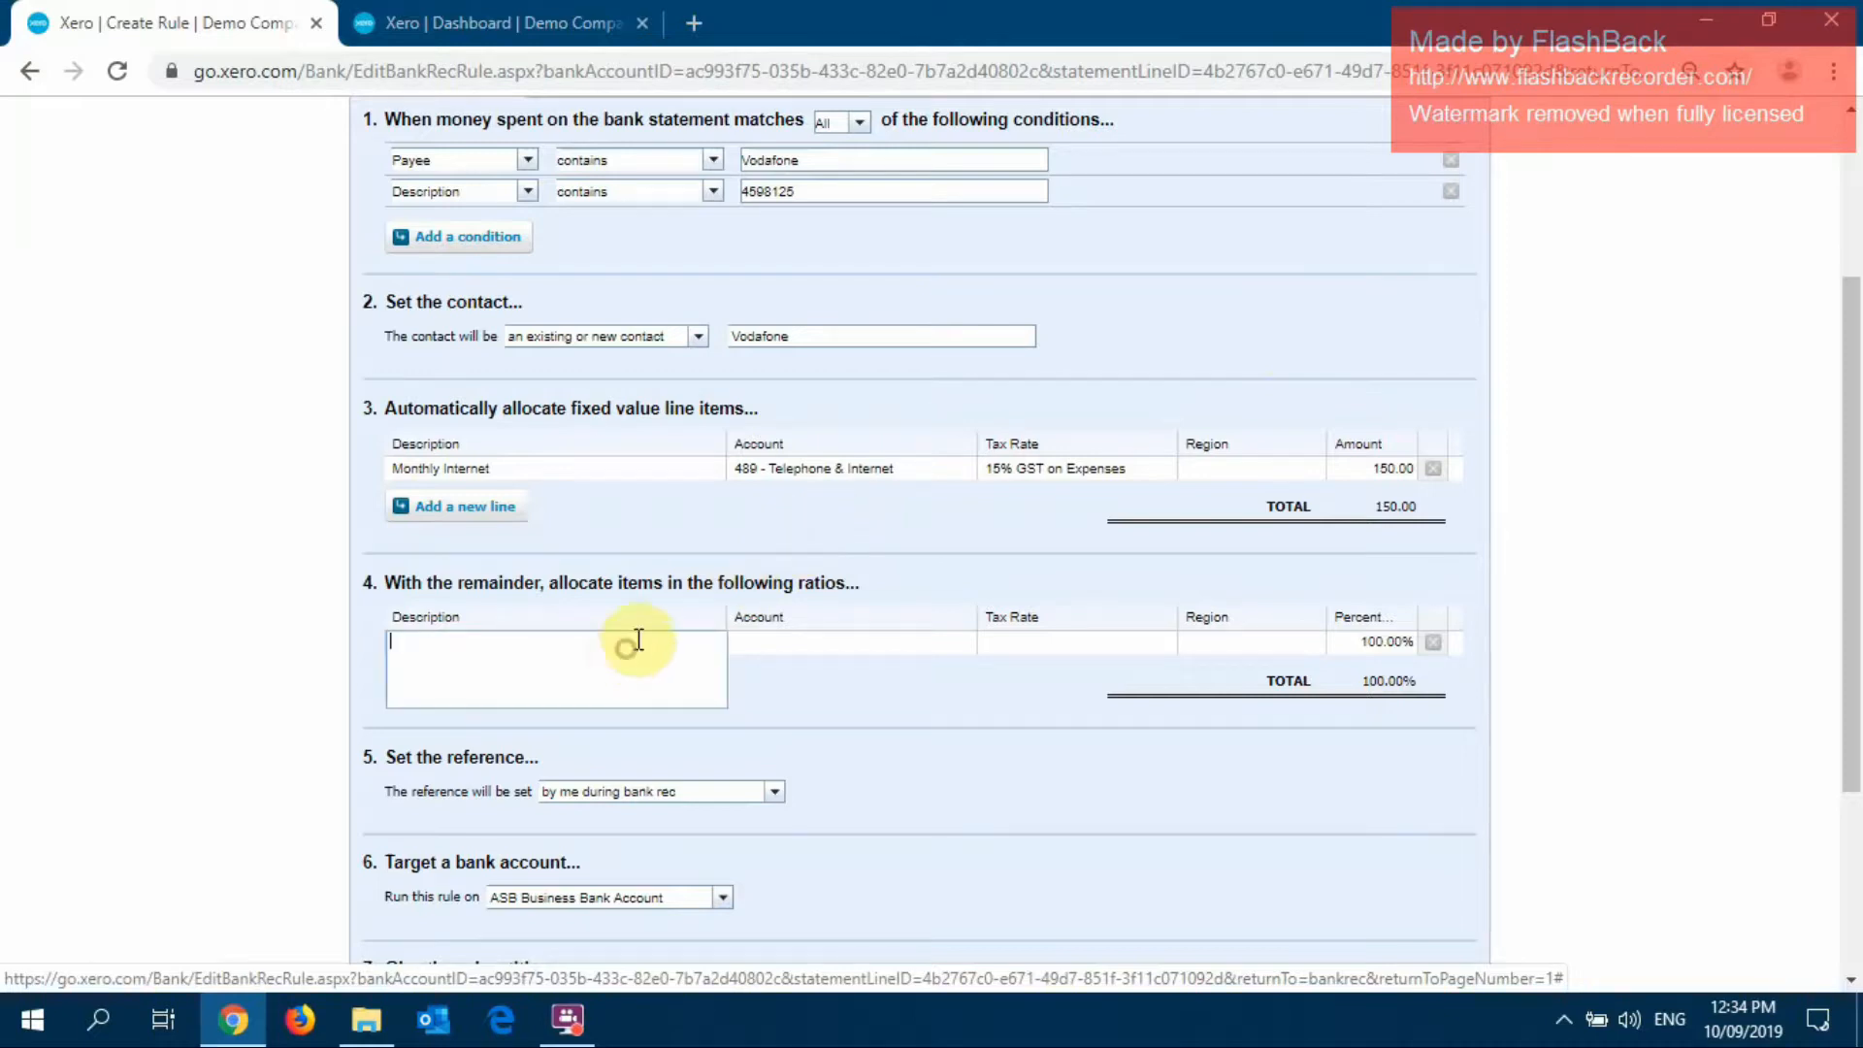
text(Privat)
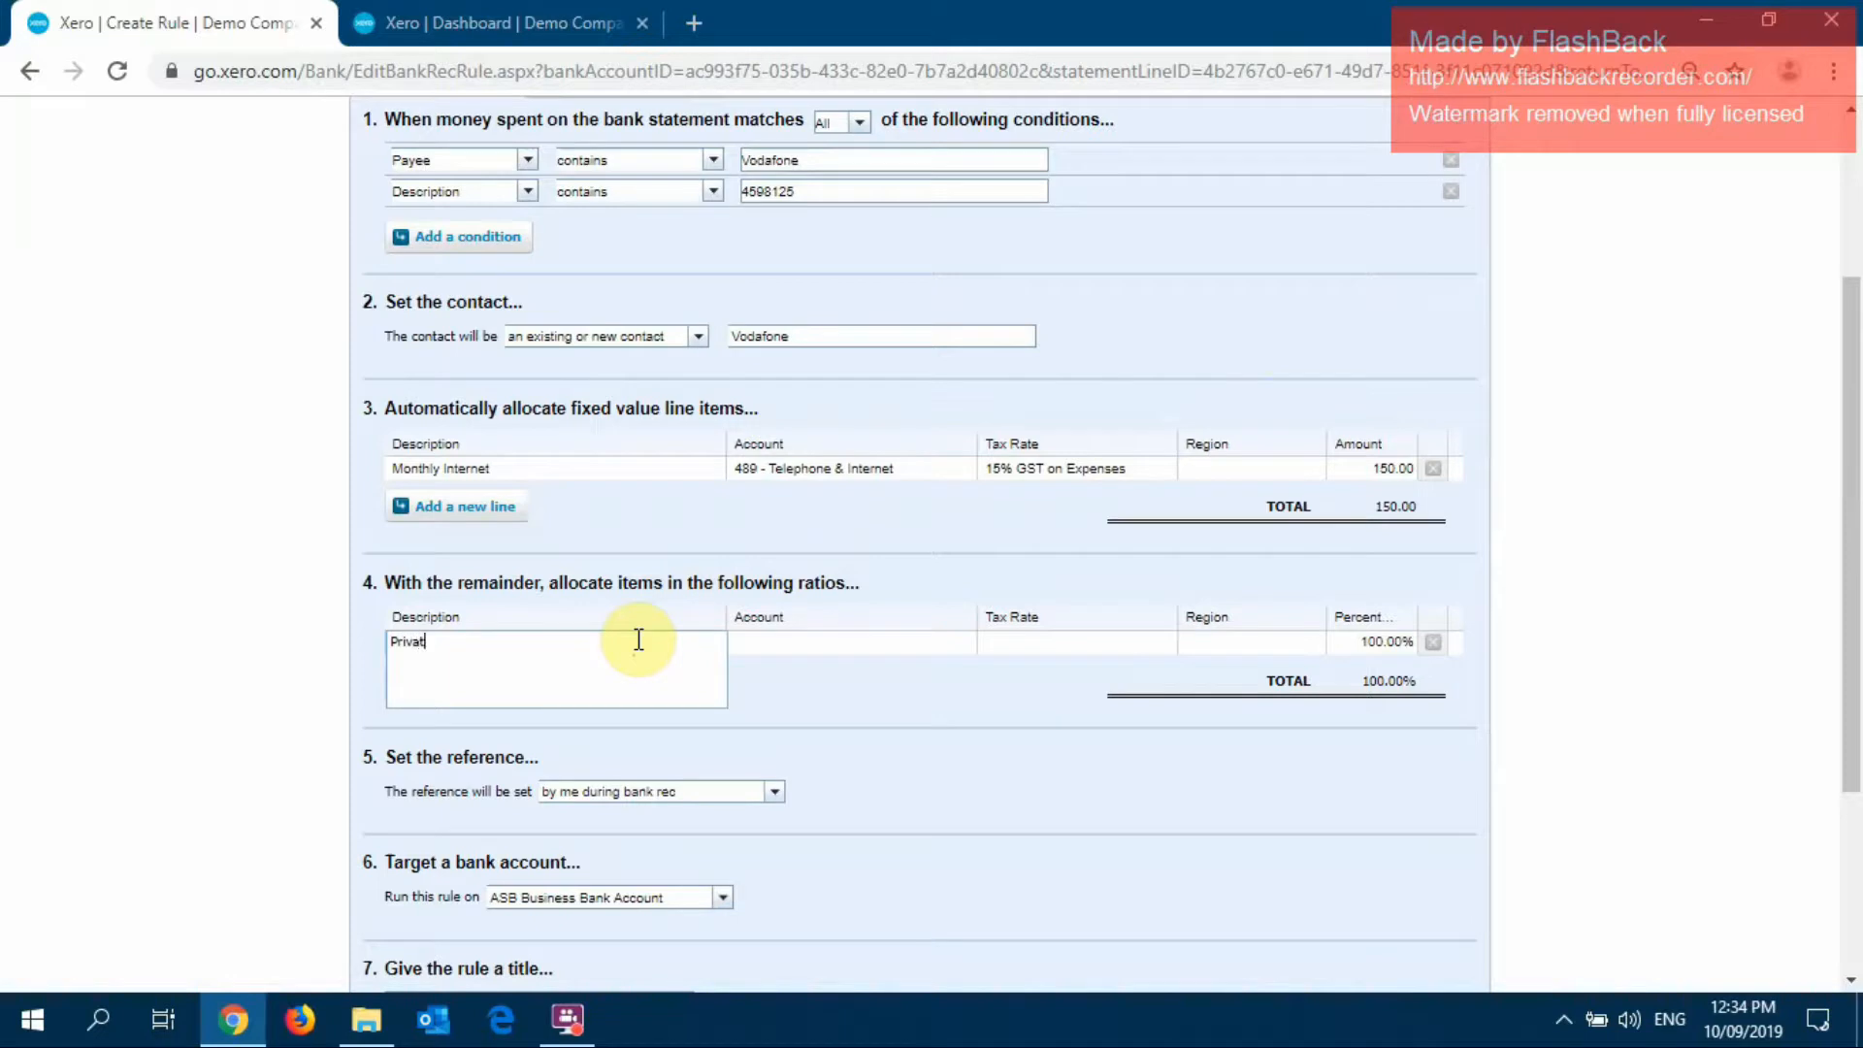
text(e Phone)
key(Tab)
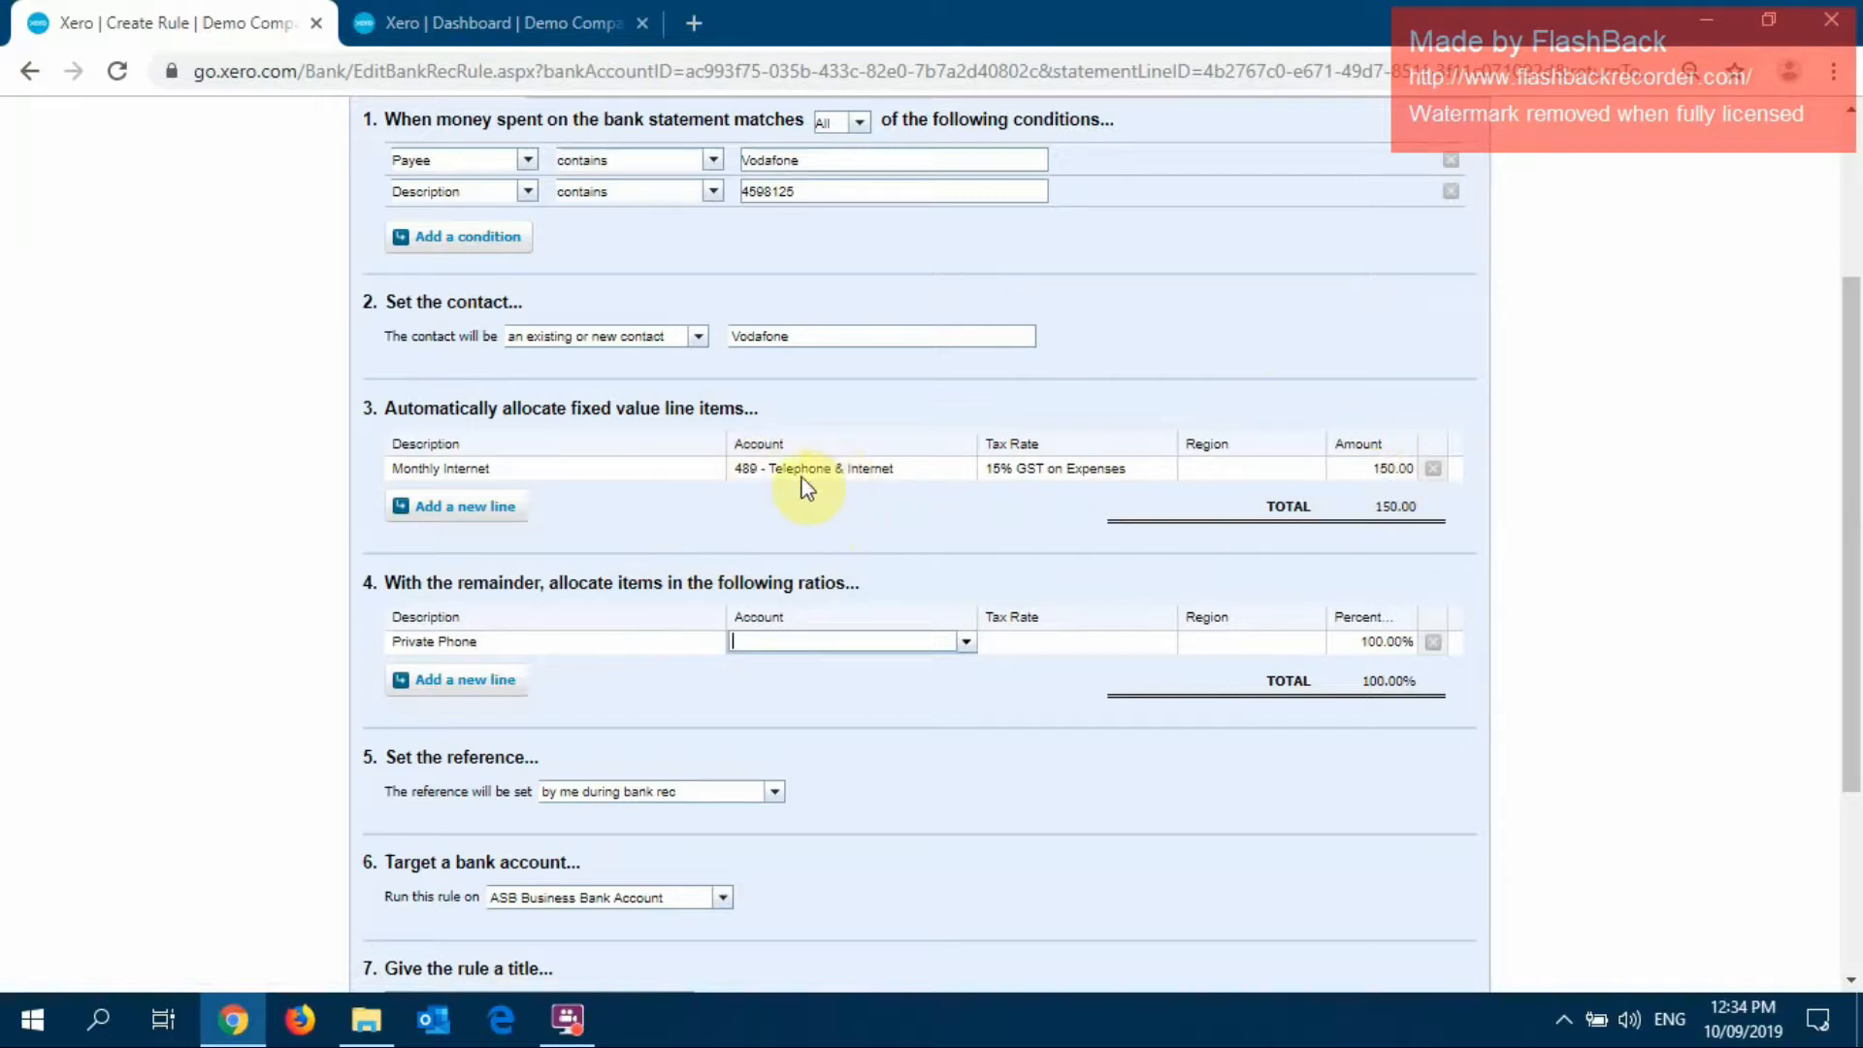
text(dr)
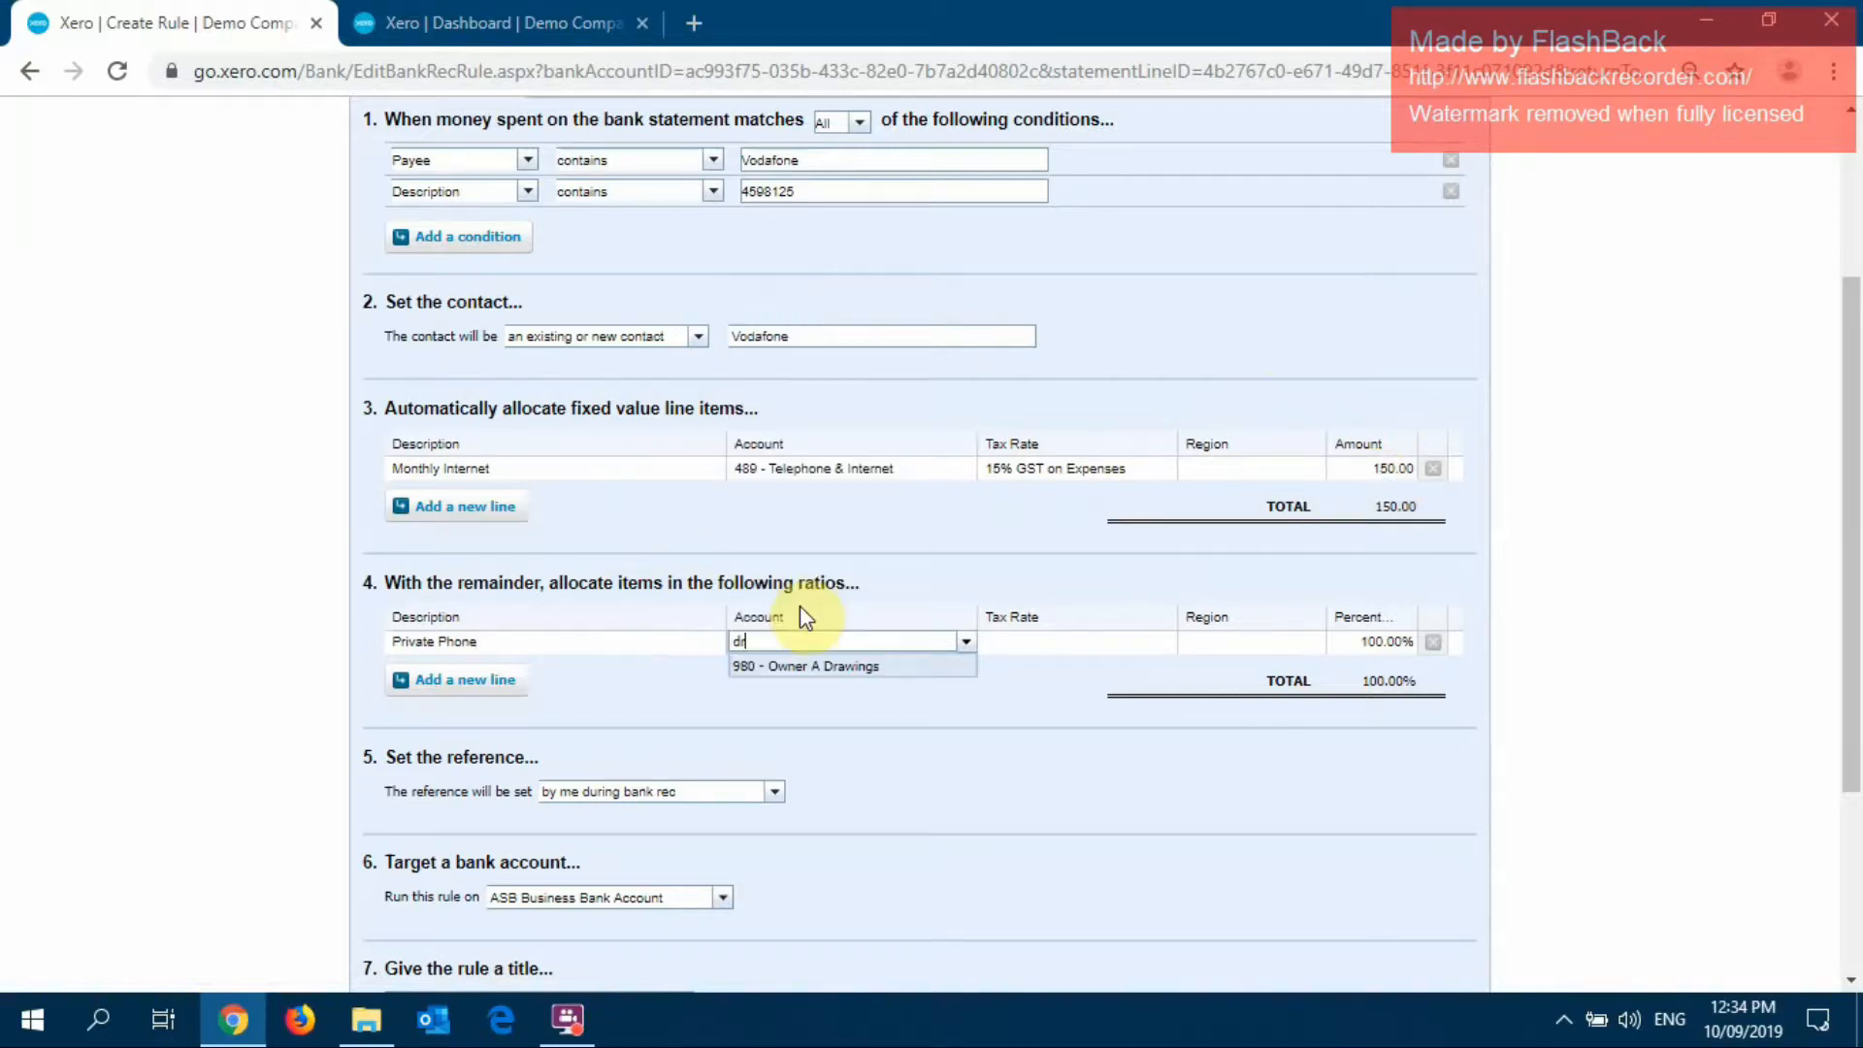
text(aw)
click(854, 664)
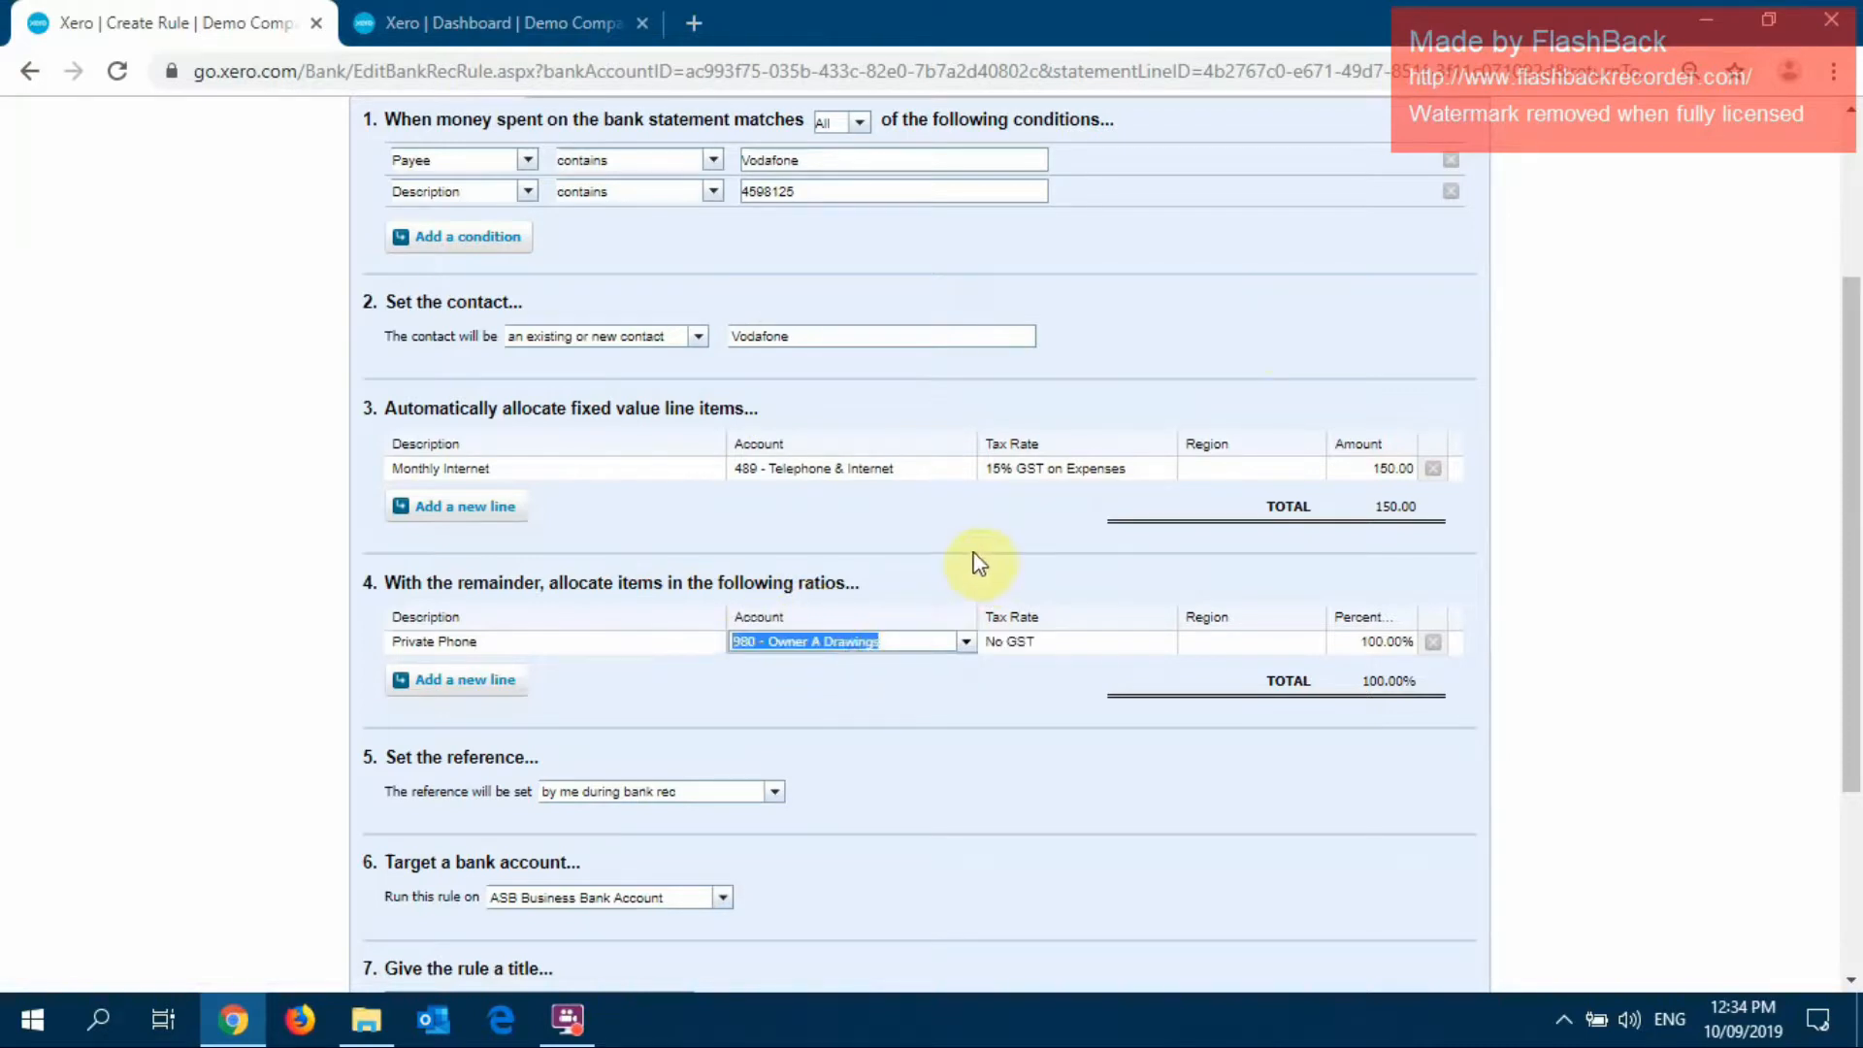
click(1378, 643)
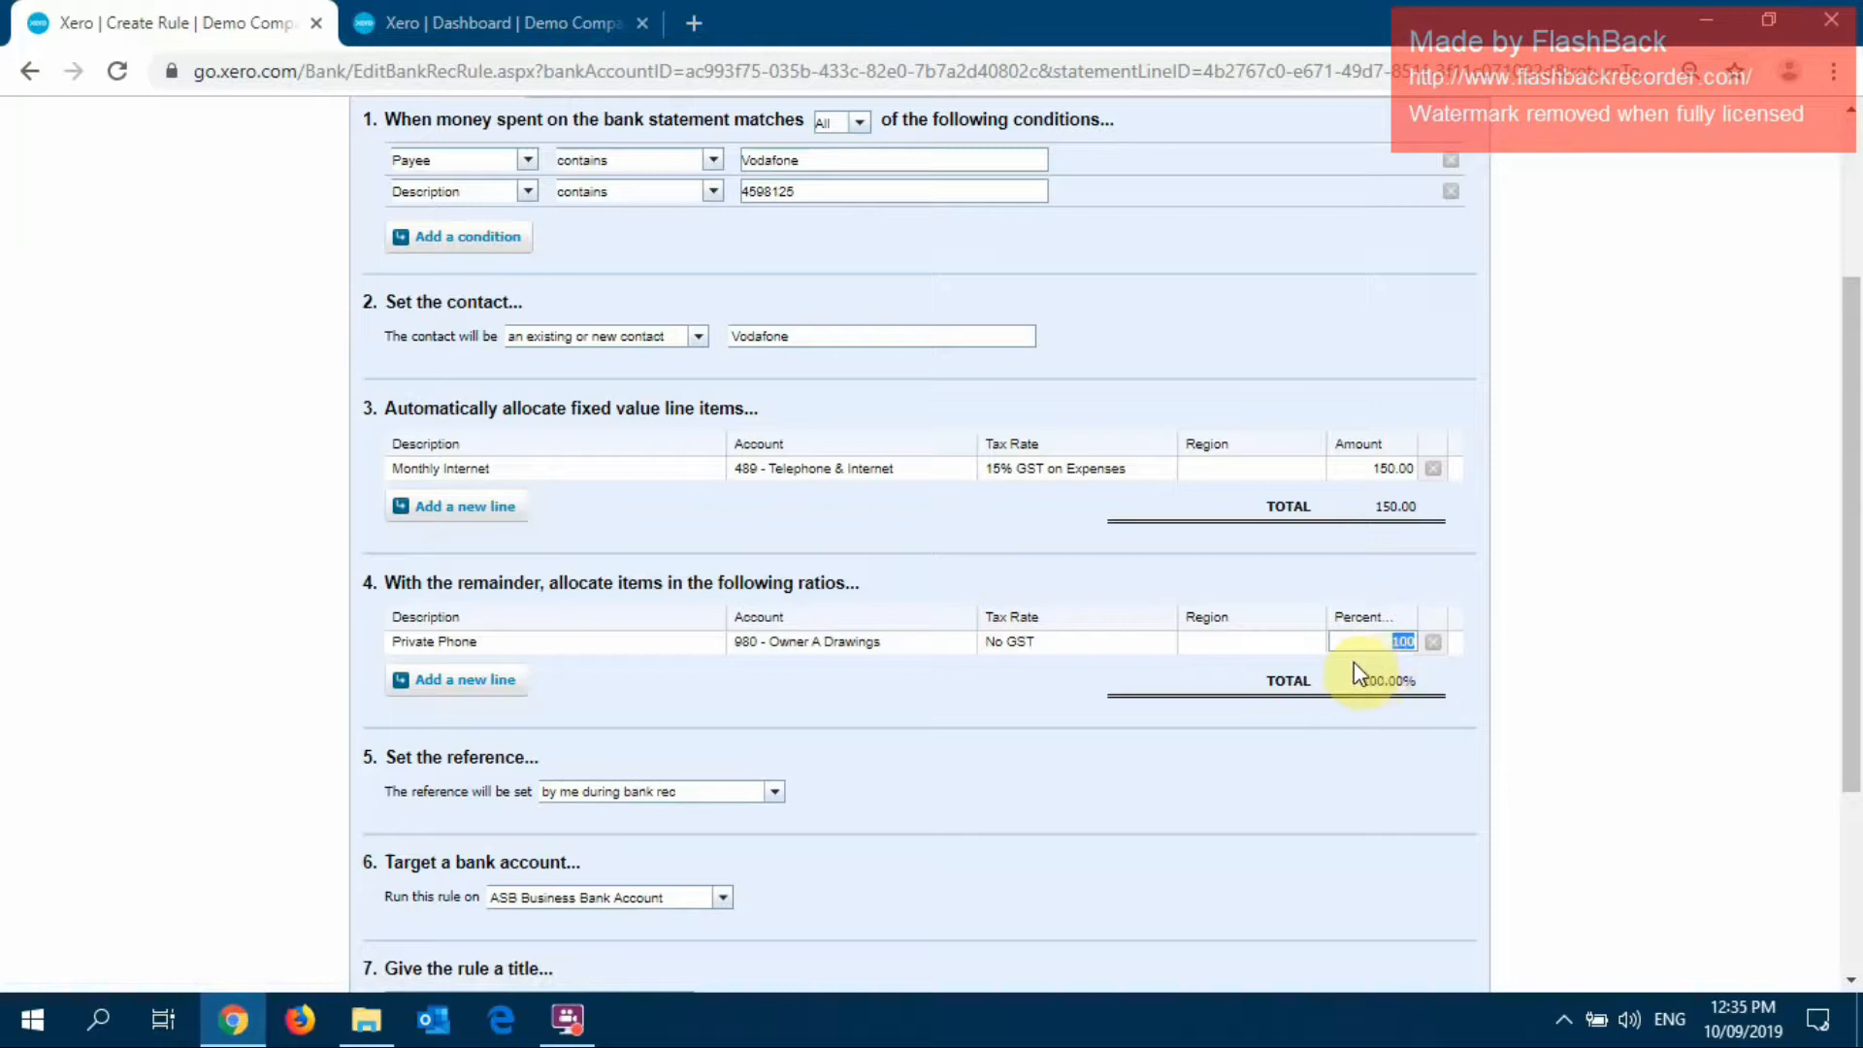
click(1234, 665)
Title the rule Vodafone Monthly Bill and save it
scroll(1113, 668, down, 3)
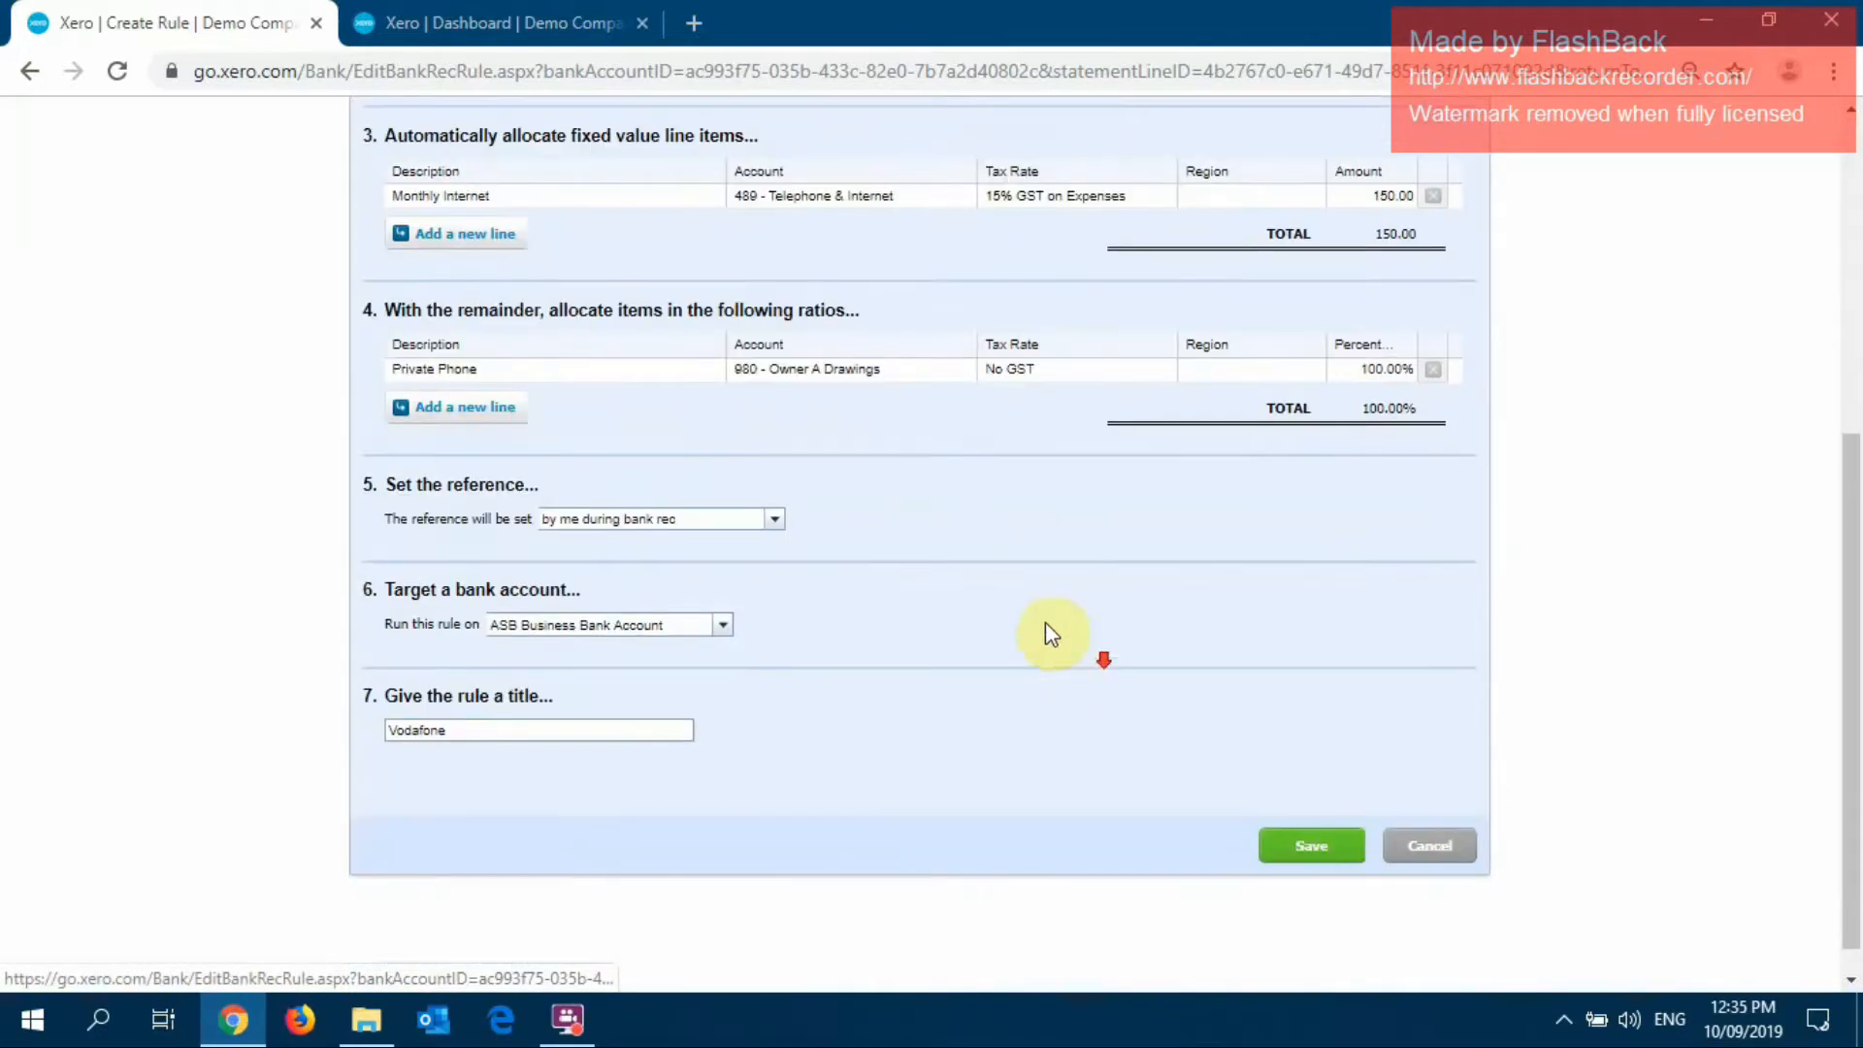
text(Montly Bill)
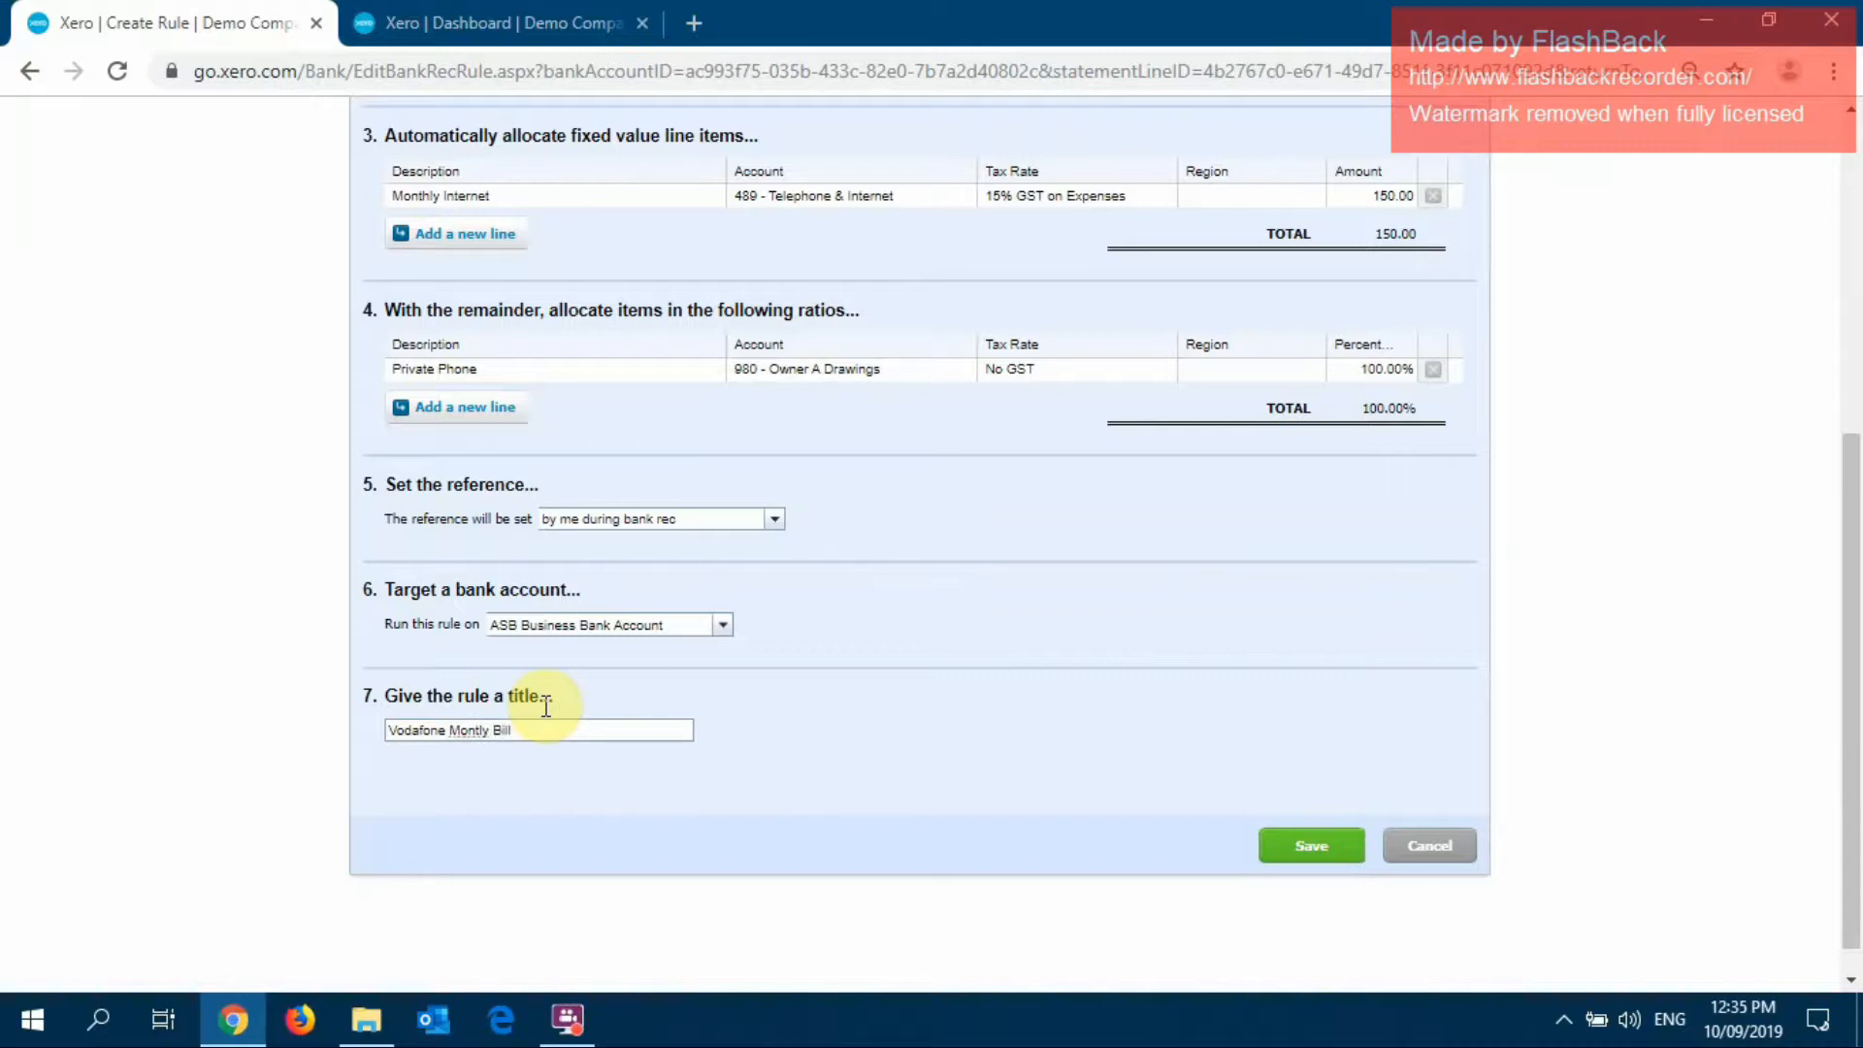
click(487, 729)
text(h)
scroll(960, 660, up, 5)
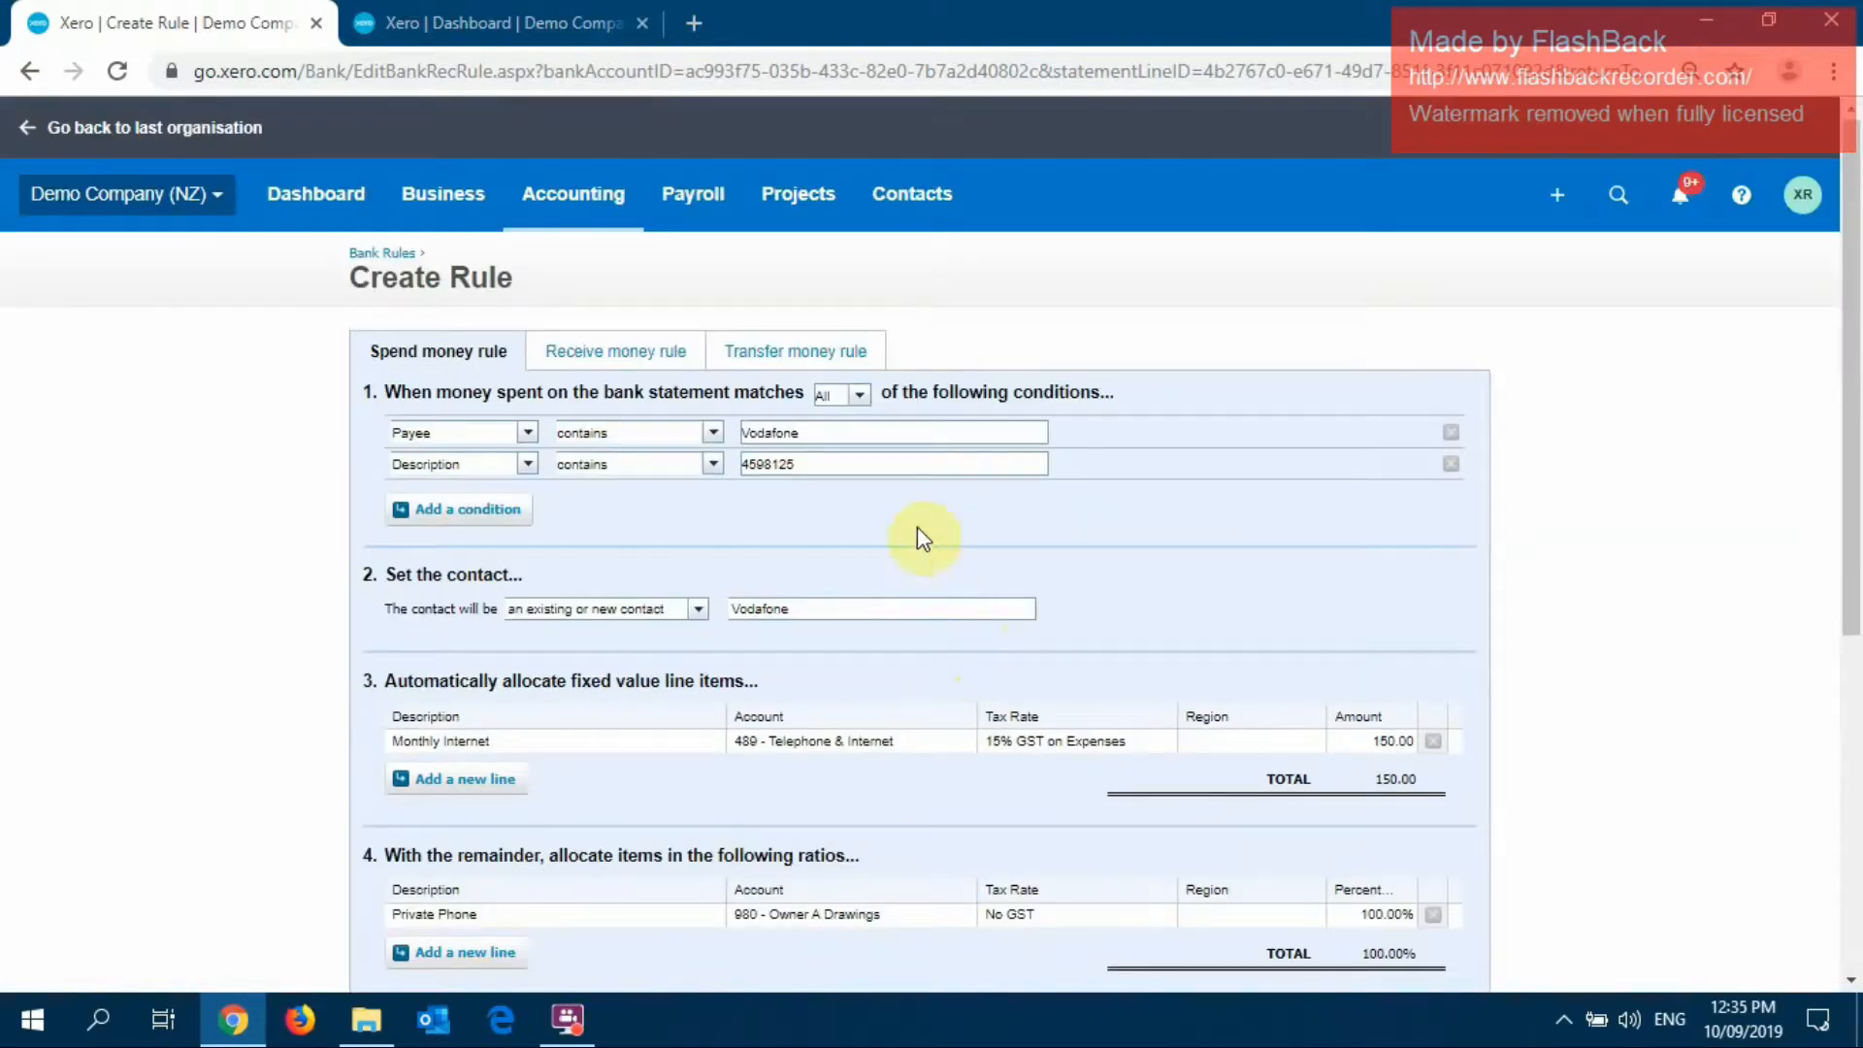
scroll(909, 521, down, 4)
scroll(909, 521, down, 2)
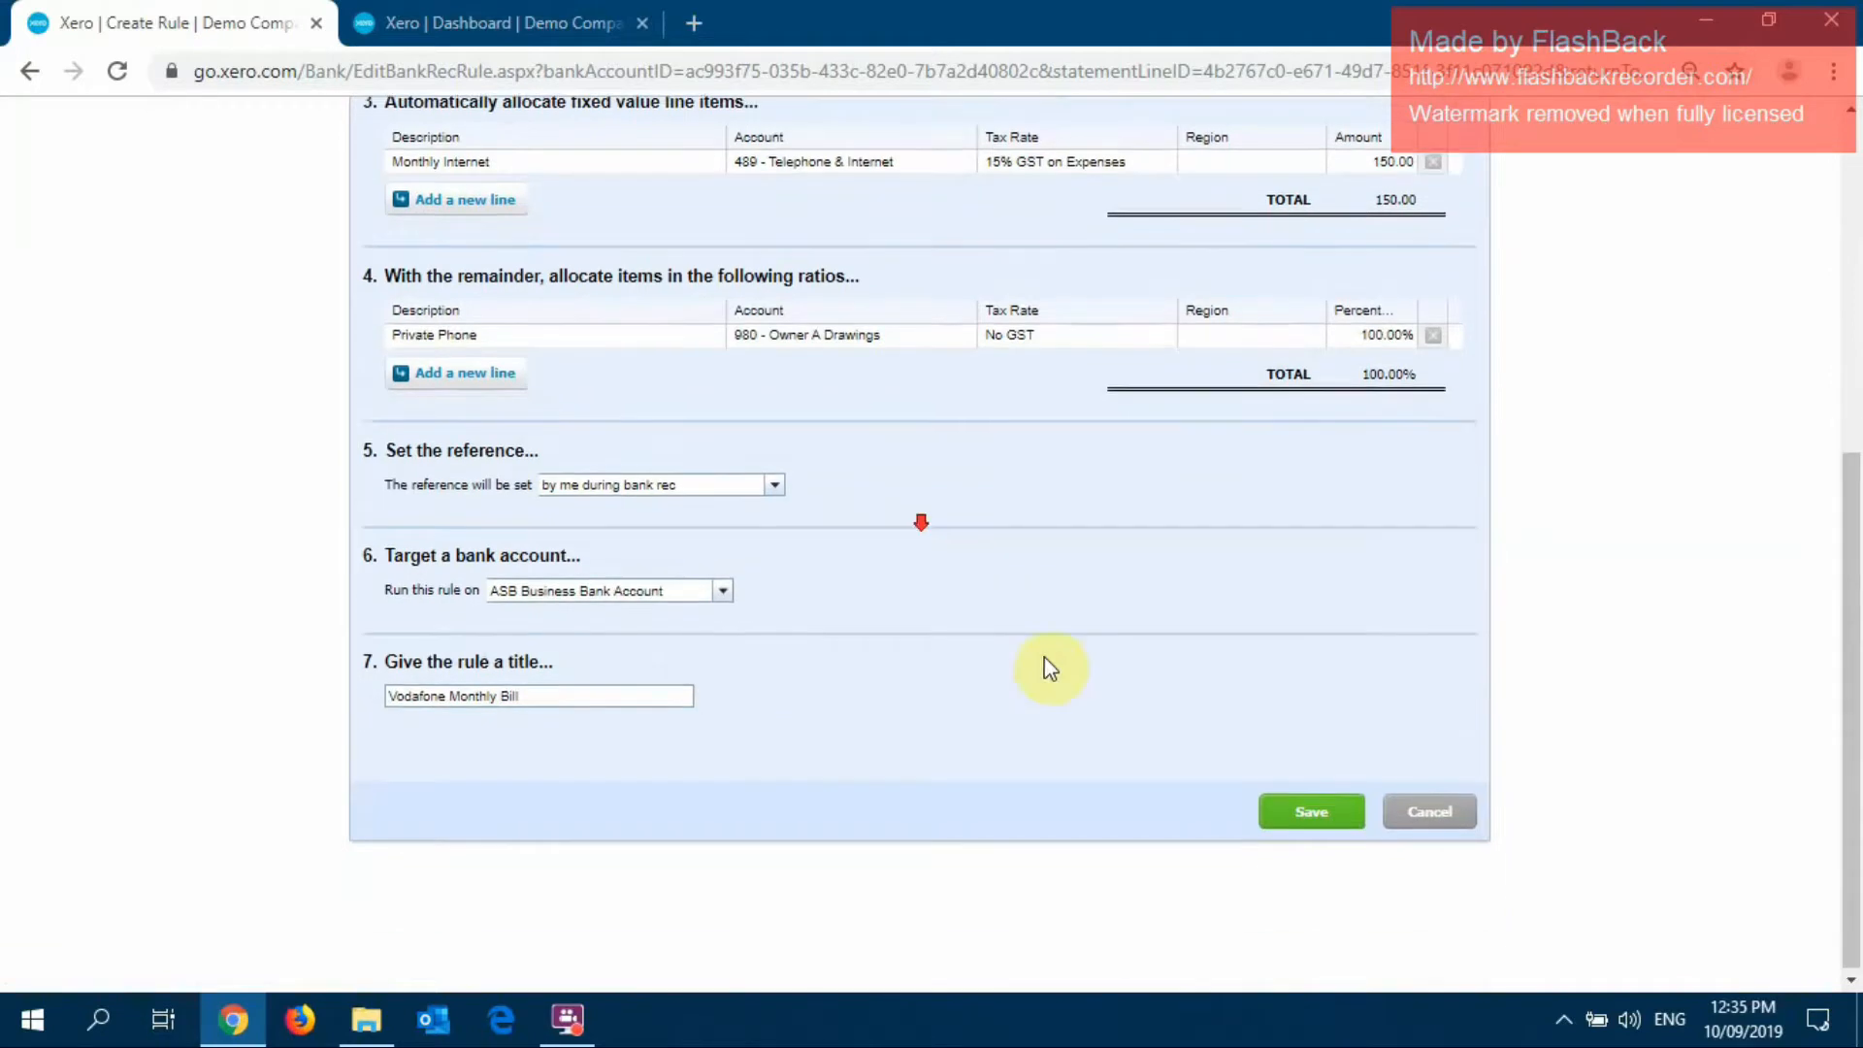
click(1296, 807)
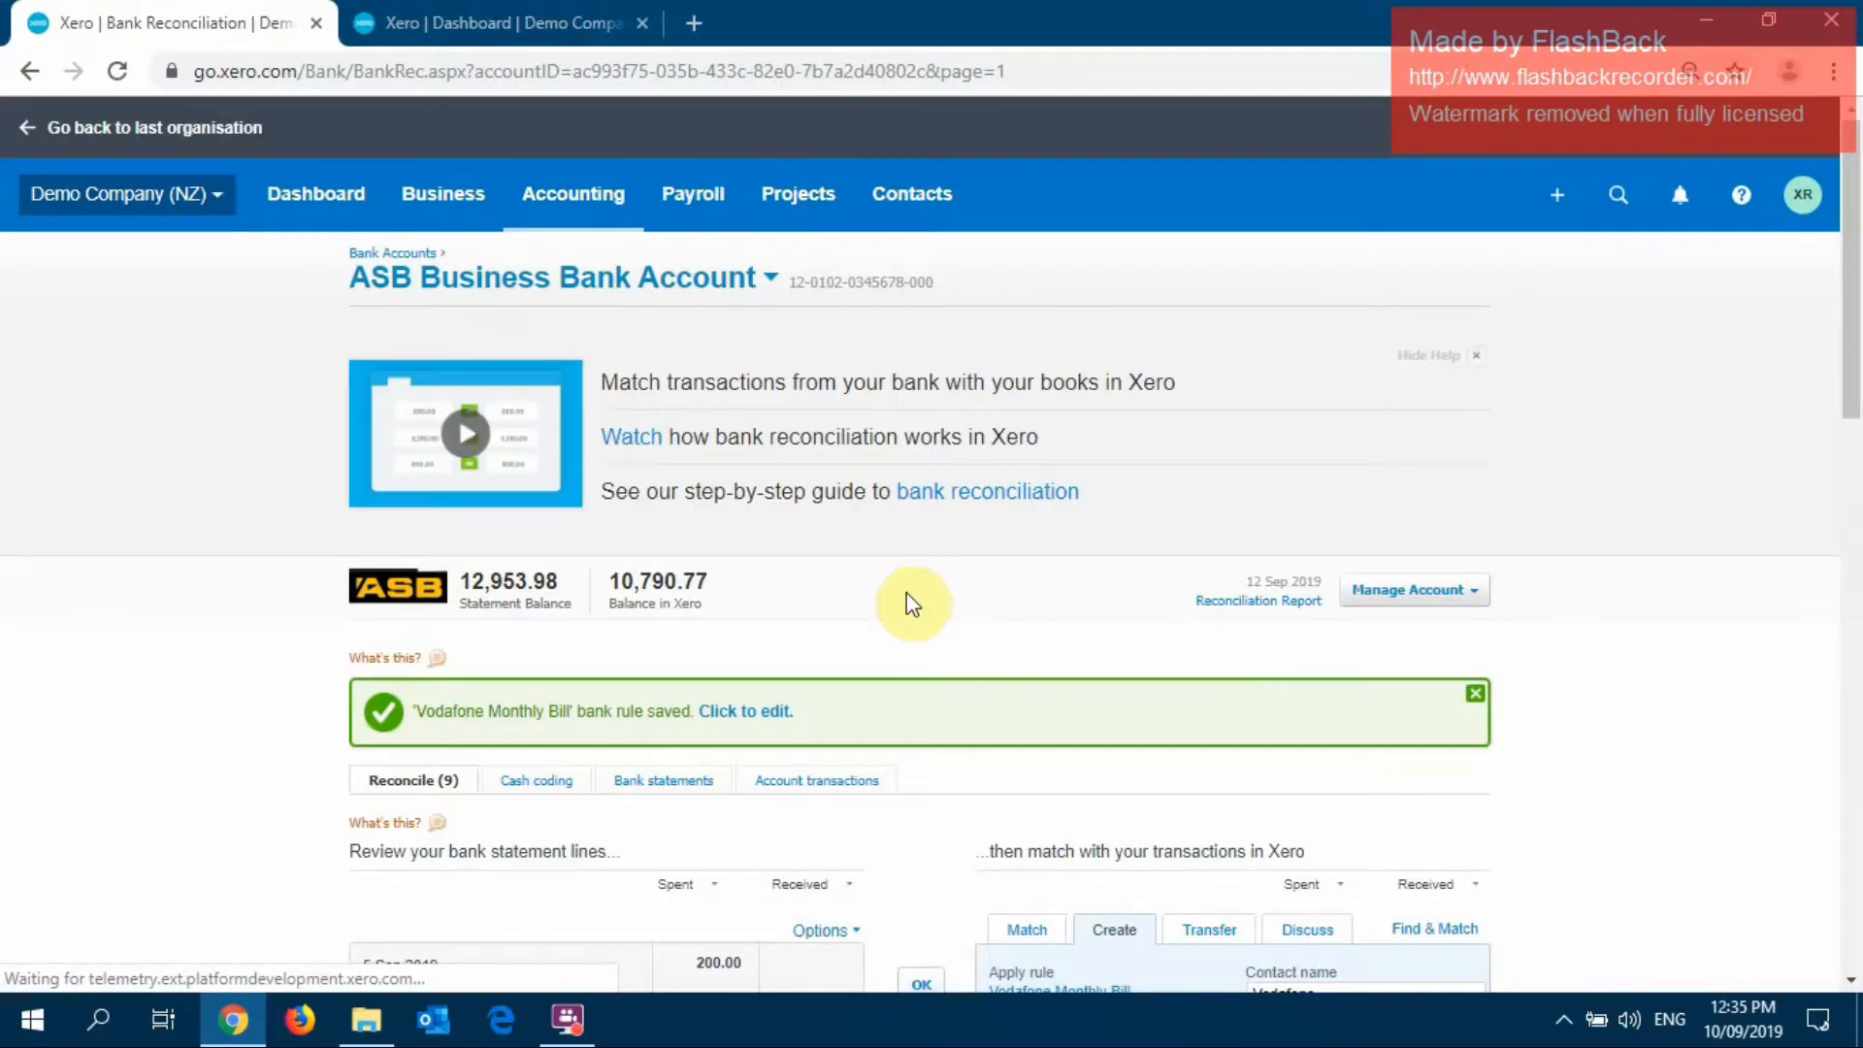
Reconcile the 5 Sep Vodafone statement line by applying the Vodafone Monthly Bill rule
scroll(920, 626, down, 3)
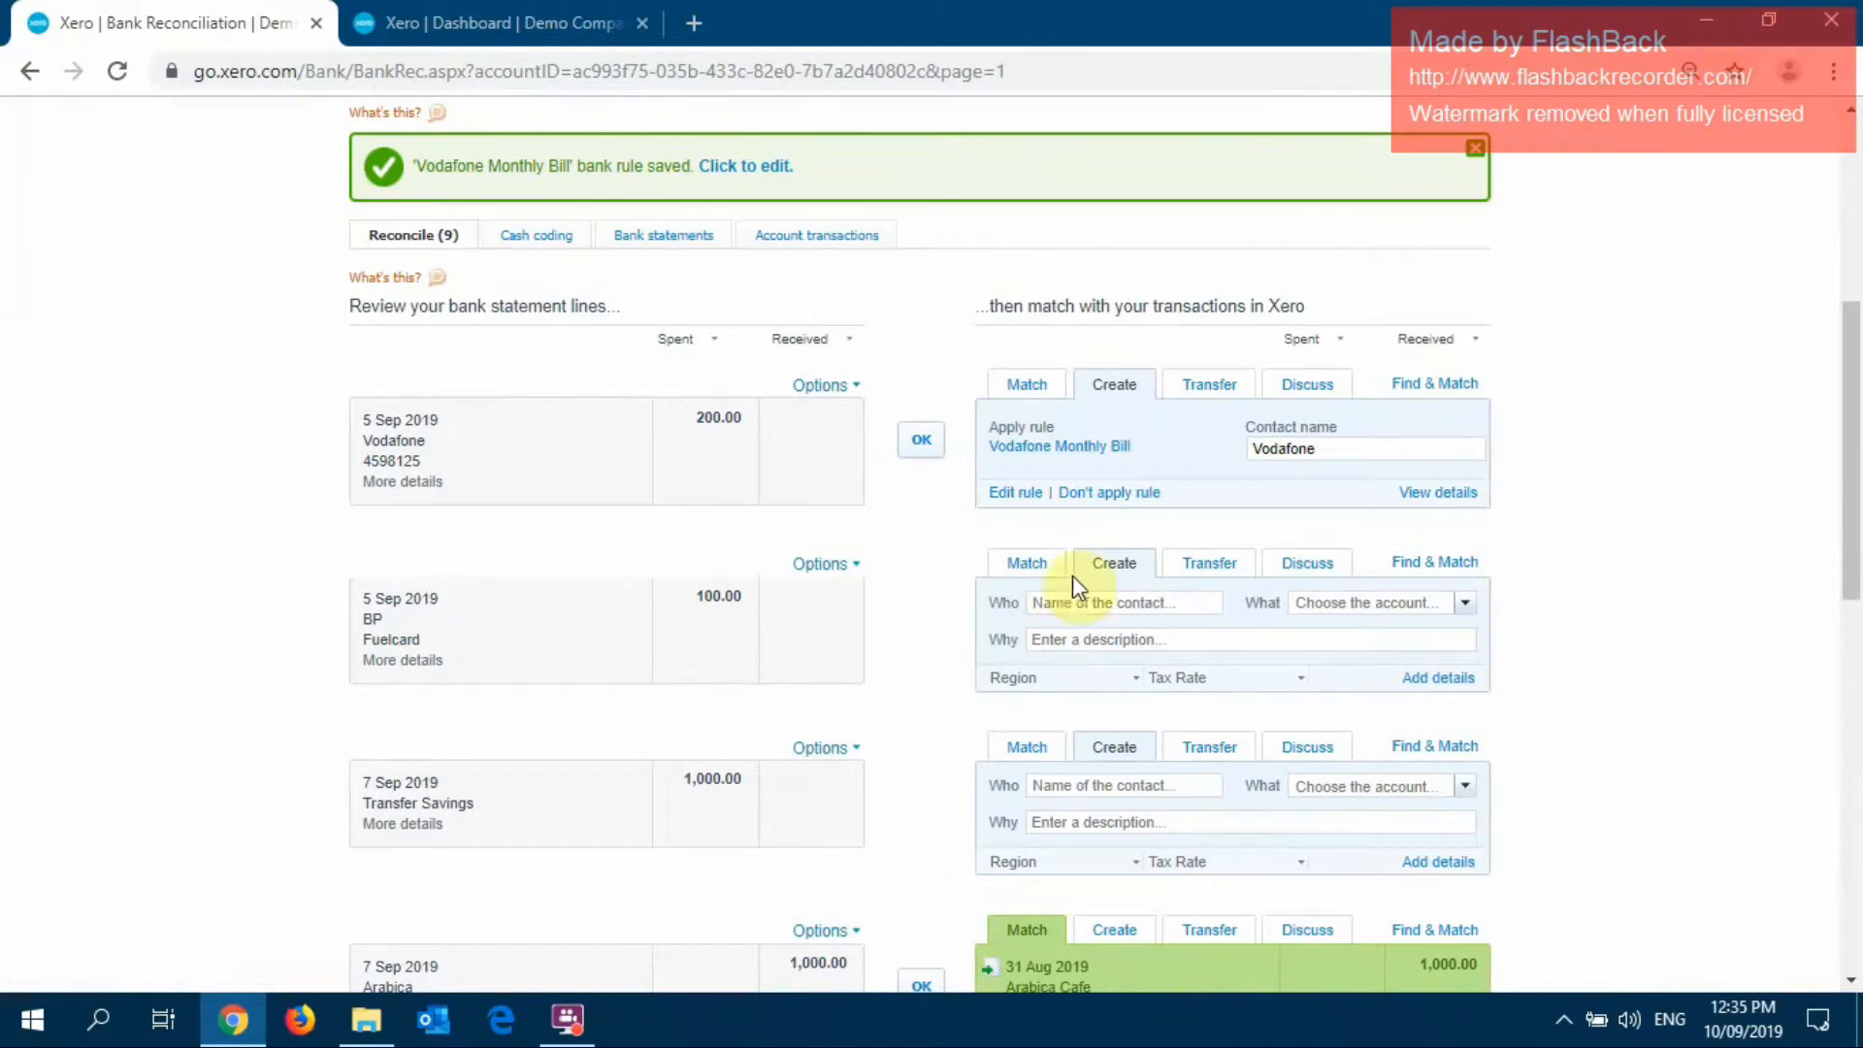
click(920, 448)
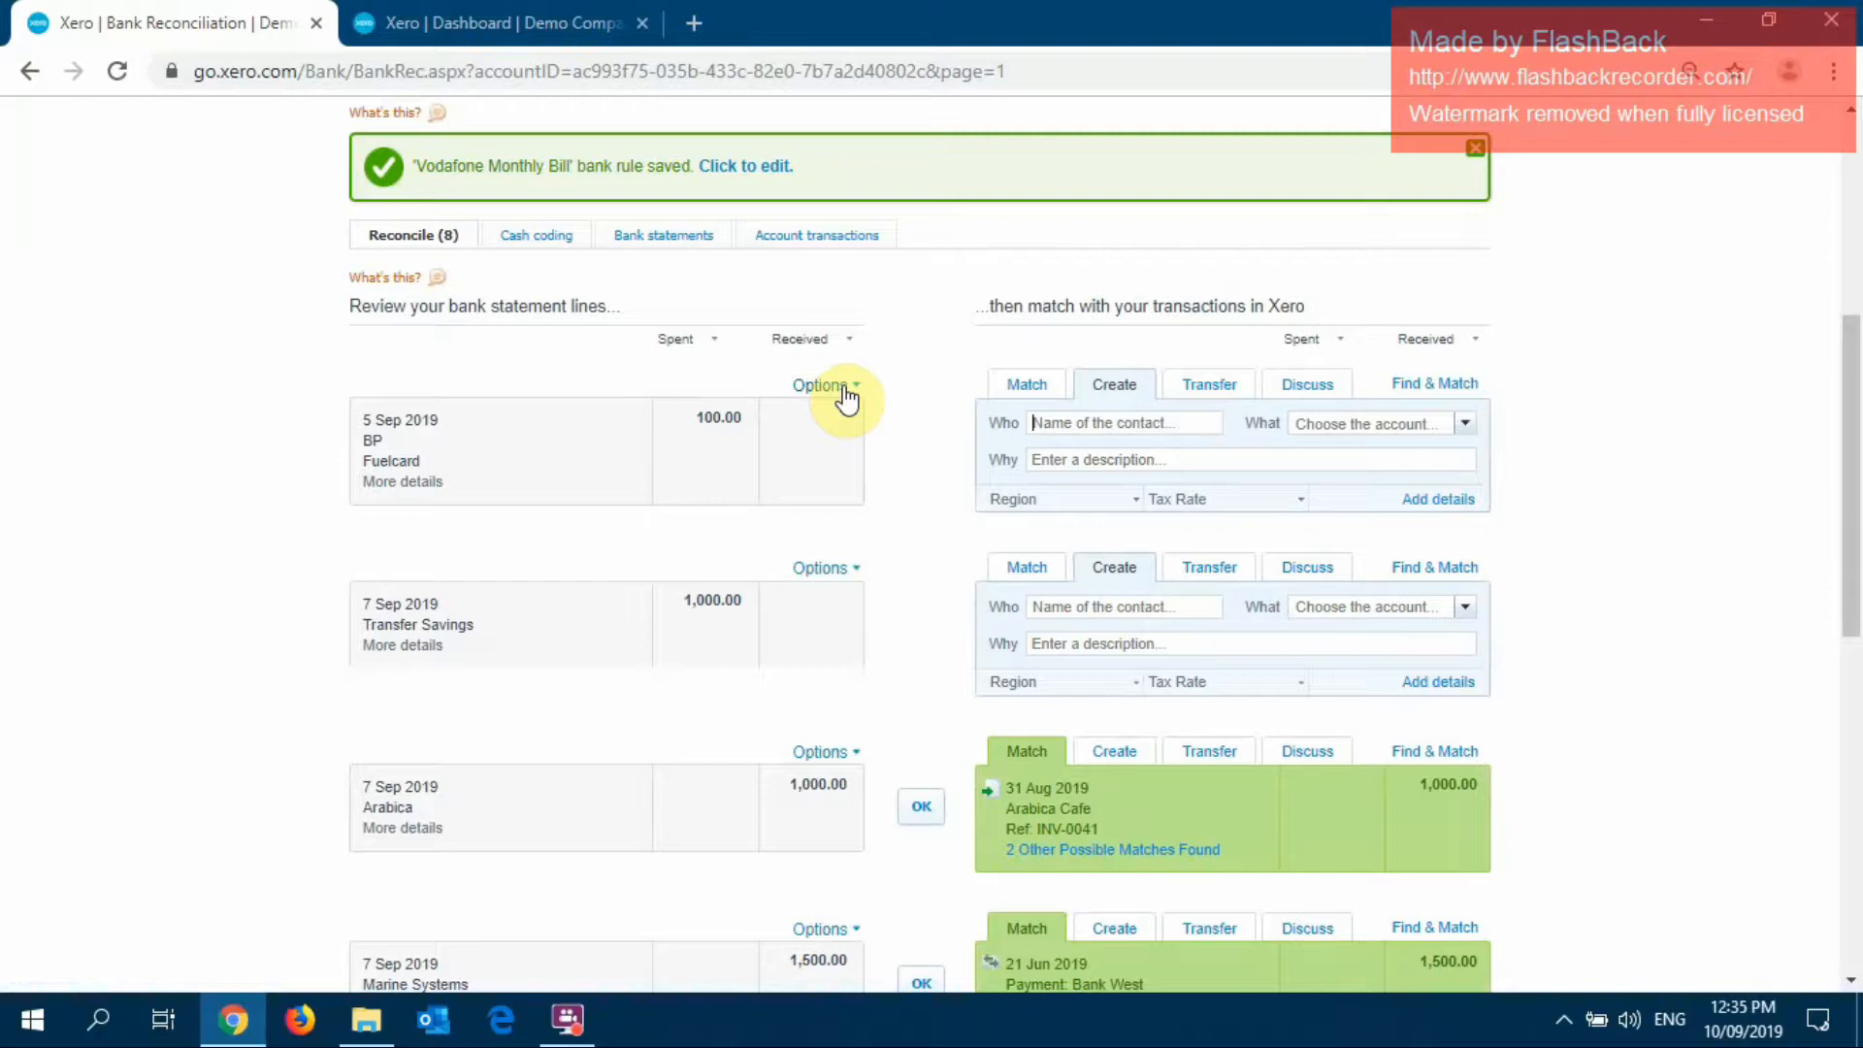
Start a bank rule from the 5 Sep BP statement line and make its payee and description conditions match by contains
click(823, 388)
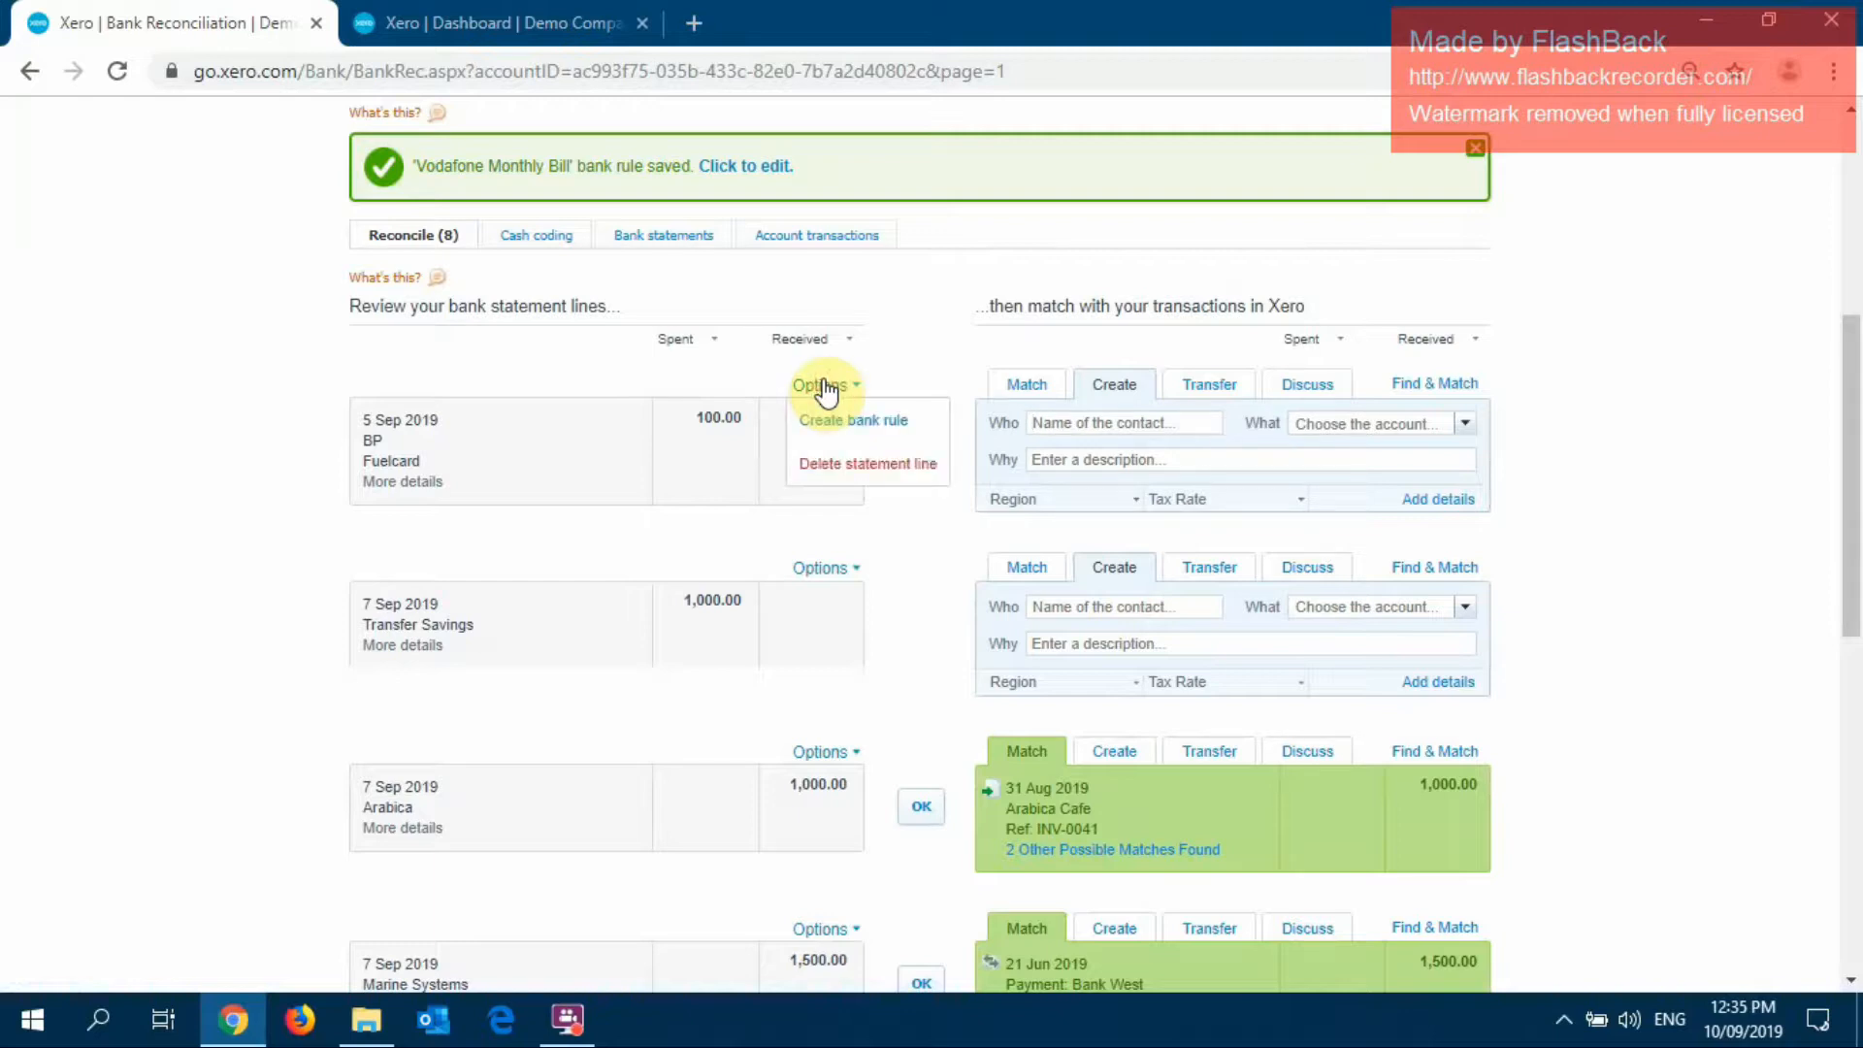
click(860, 418)
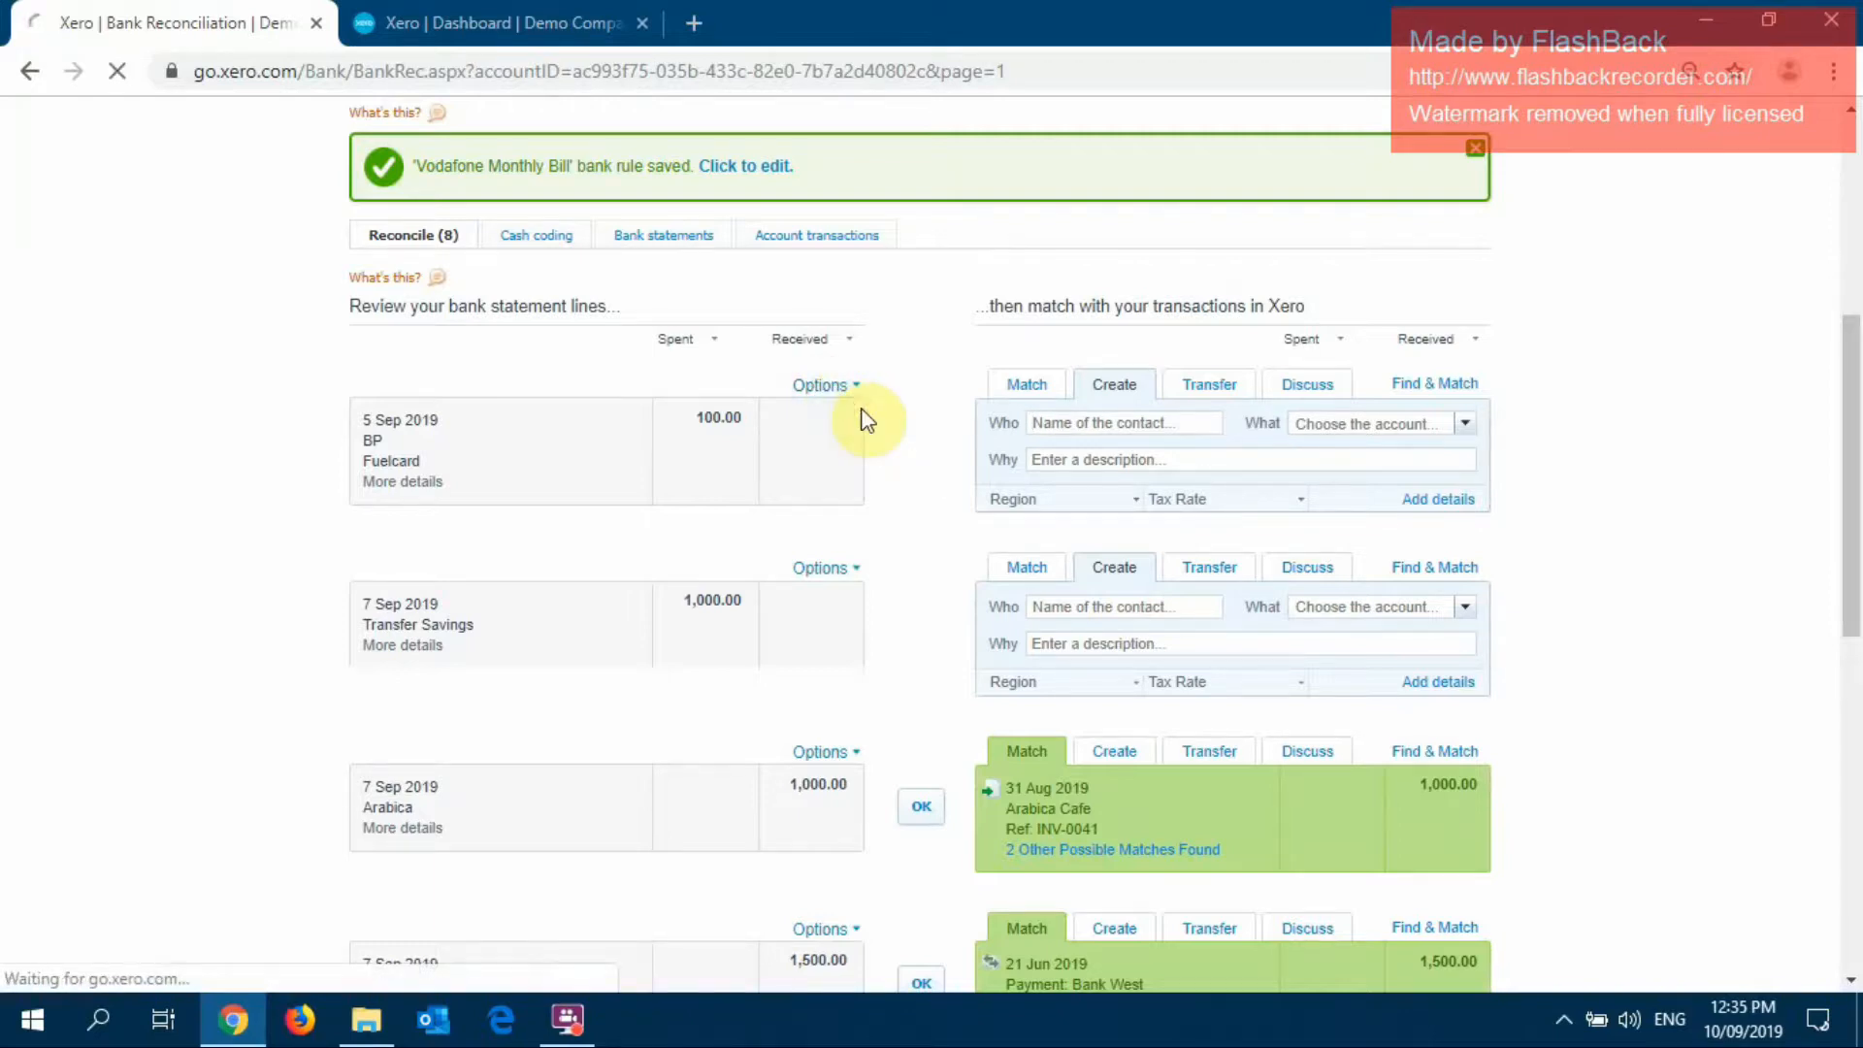
scroll(214, 398, down, 1)
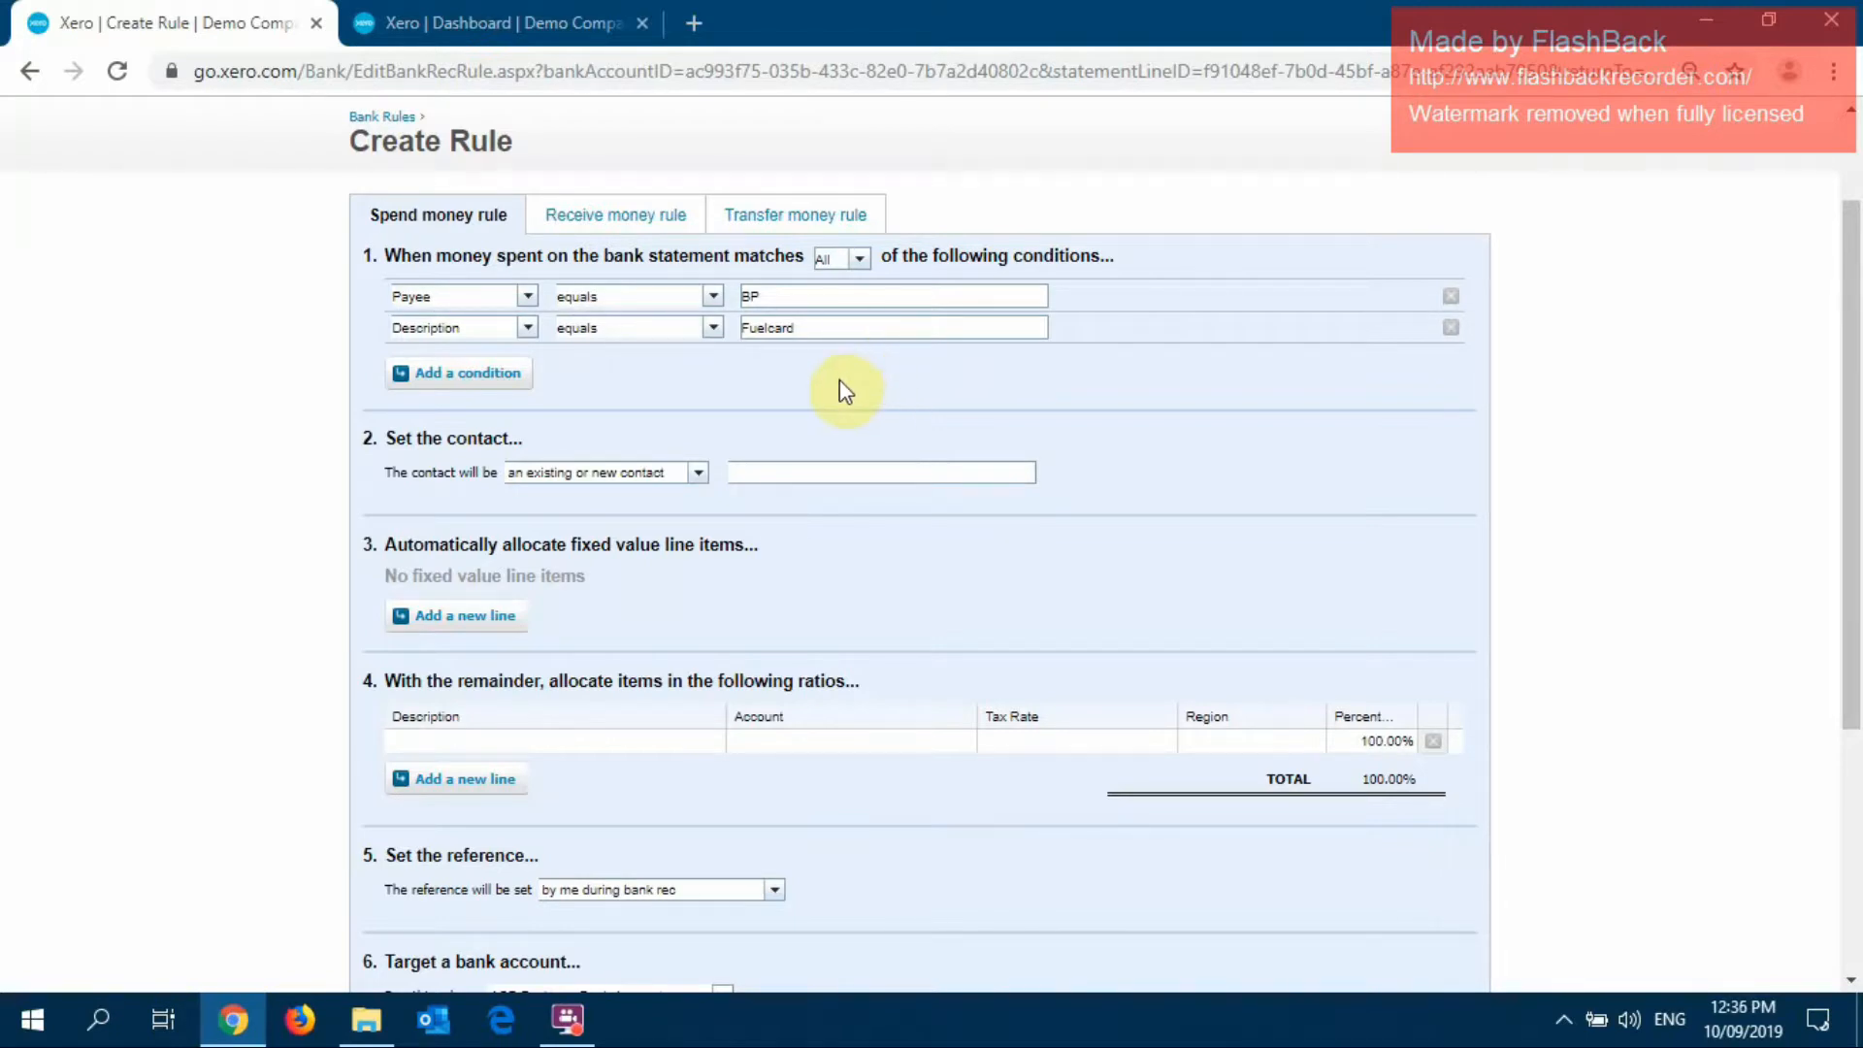
click(713, 295)
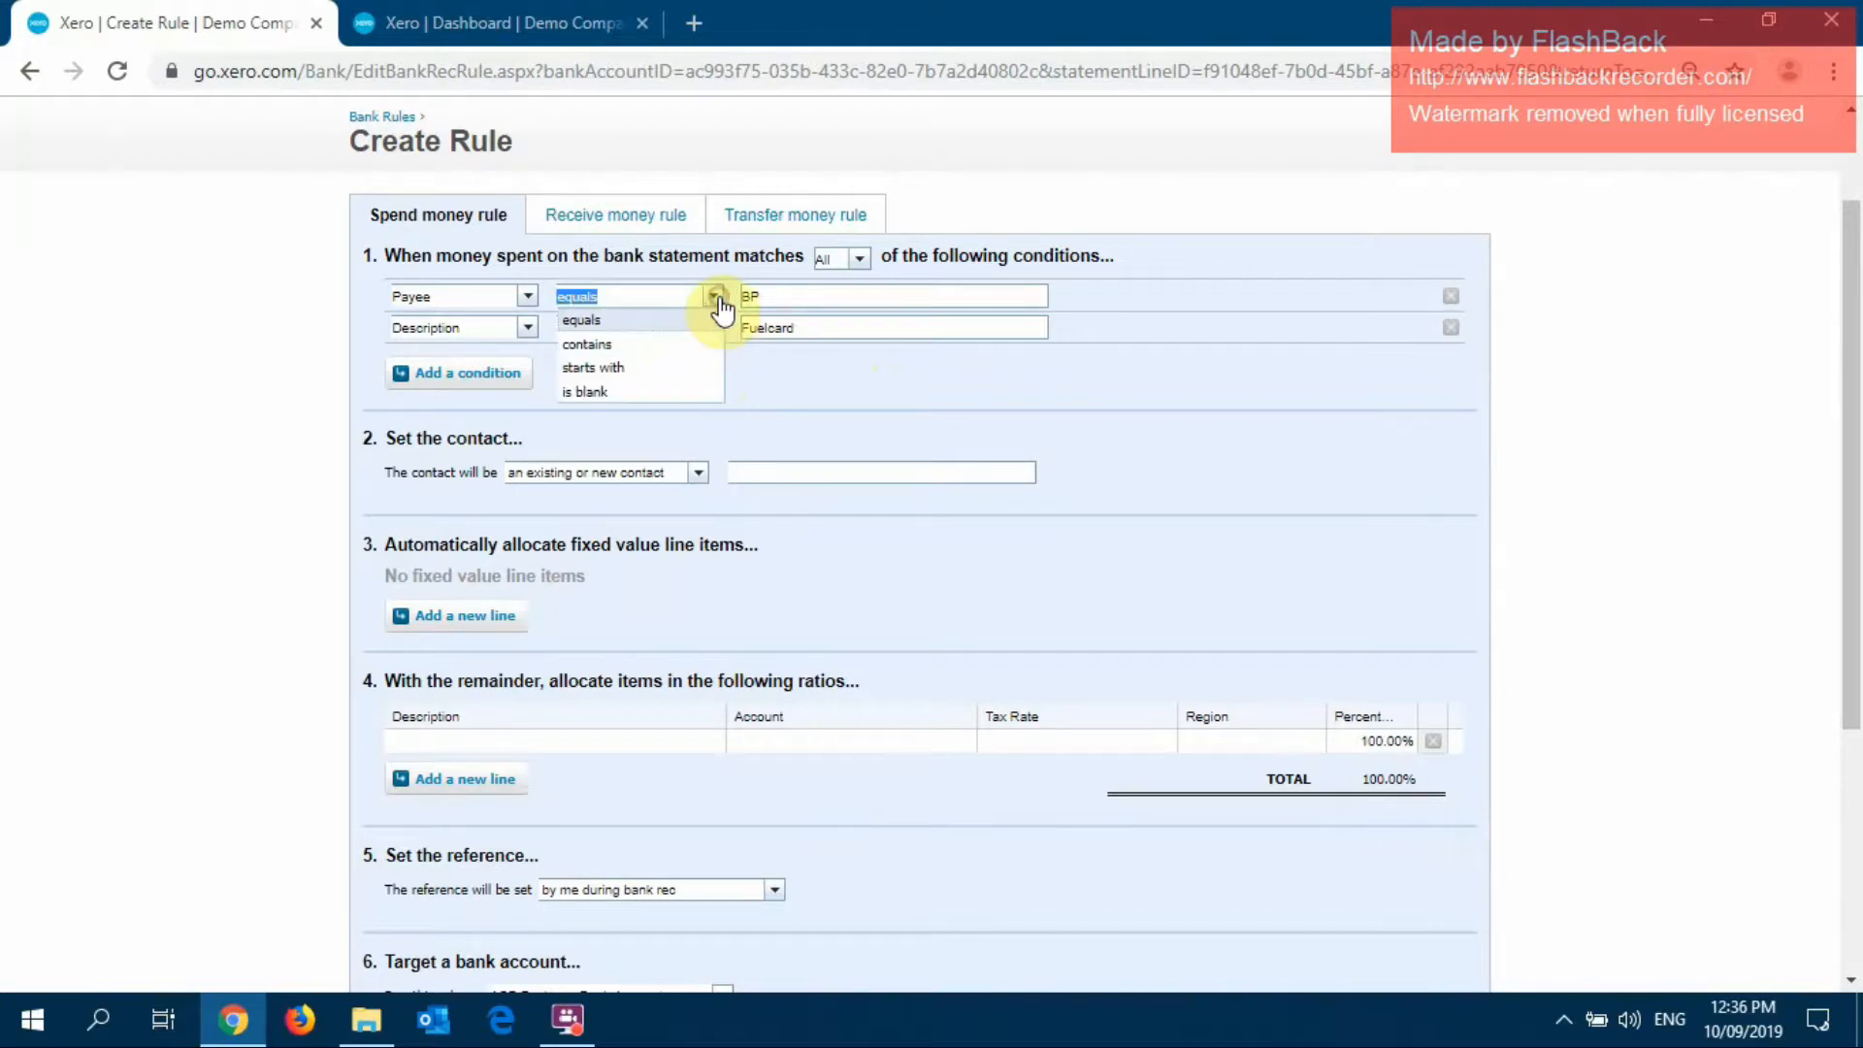
click(680, 347)
click(713, 327)
click(668, 374)
Set the rule's contact to BP
scroll(832, 361, down, 2)
click(826, 336)
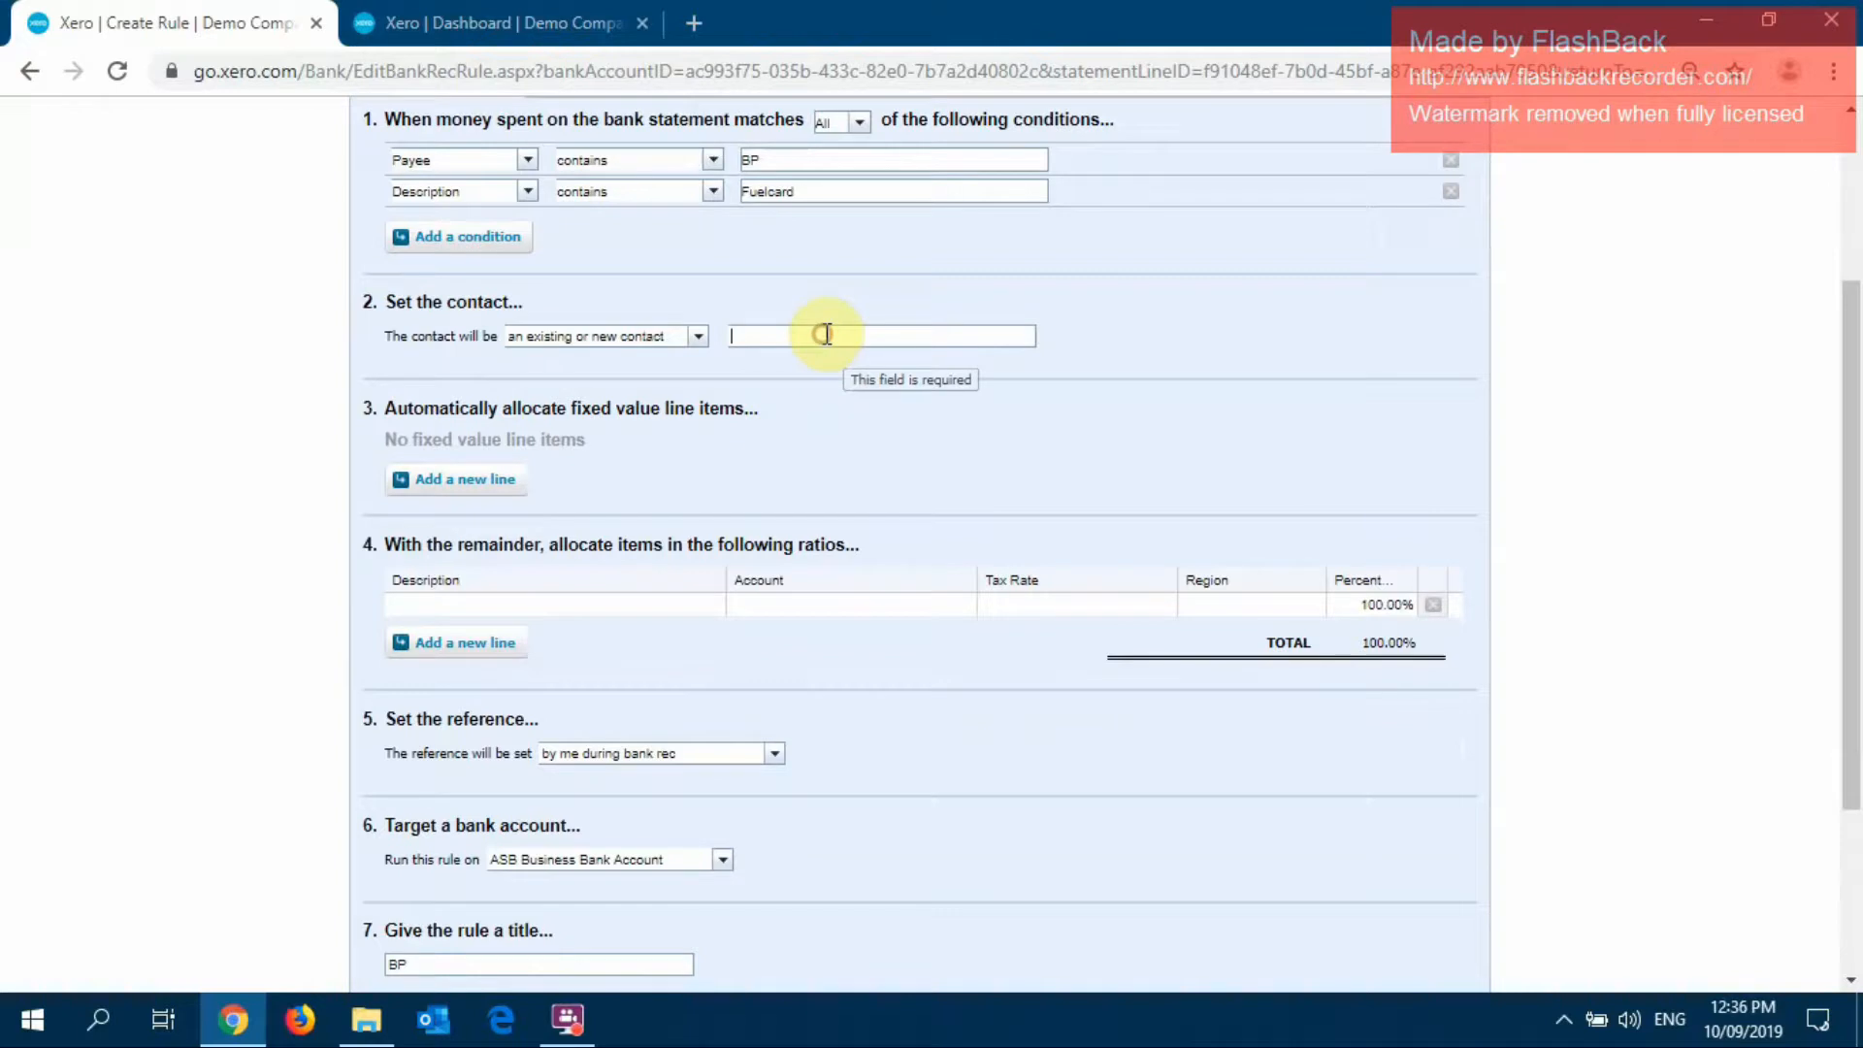
text(BP)
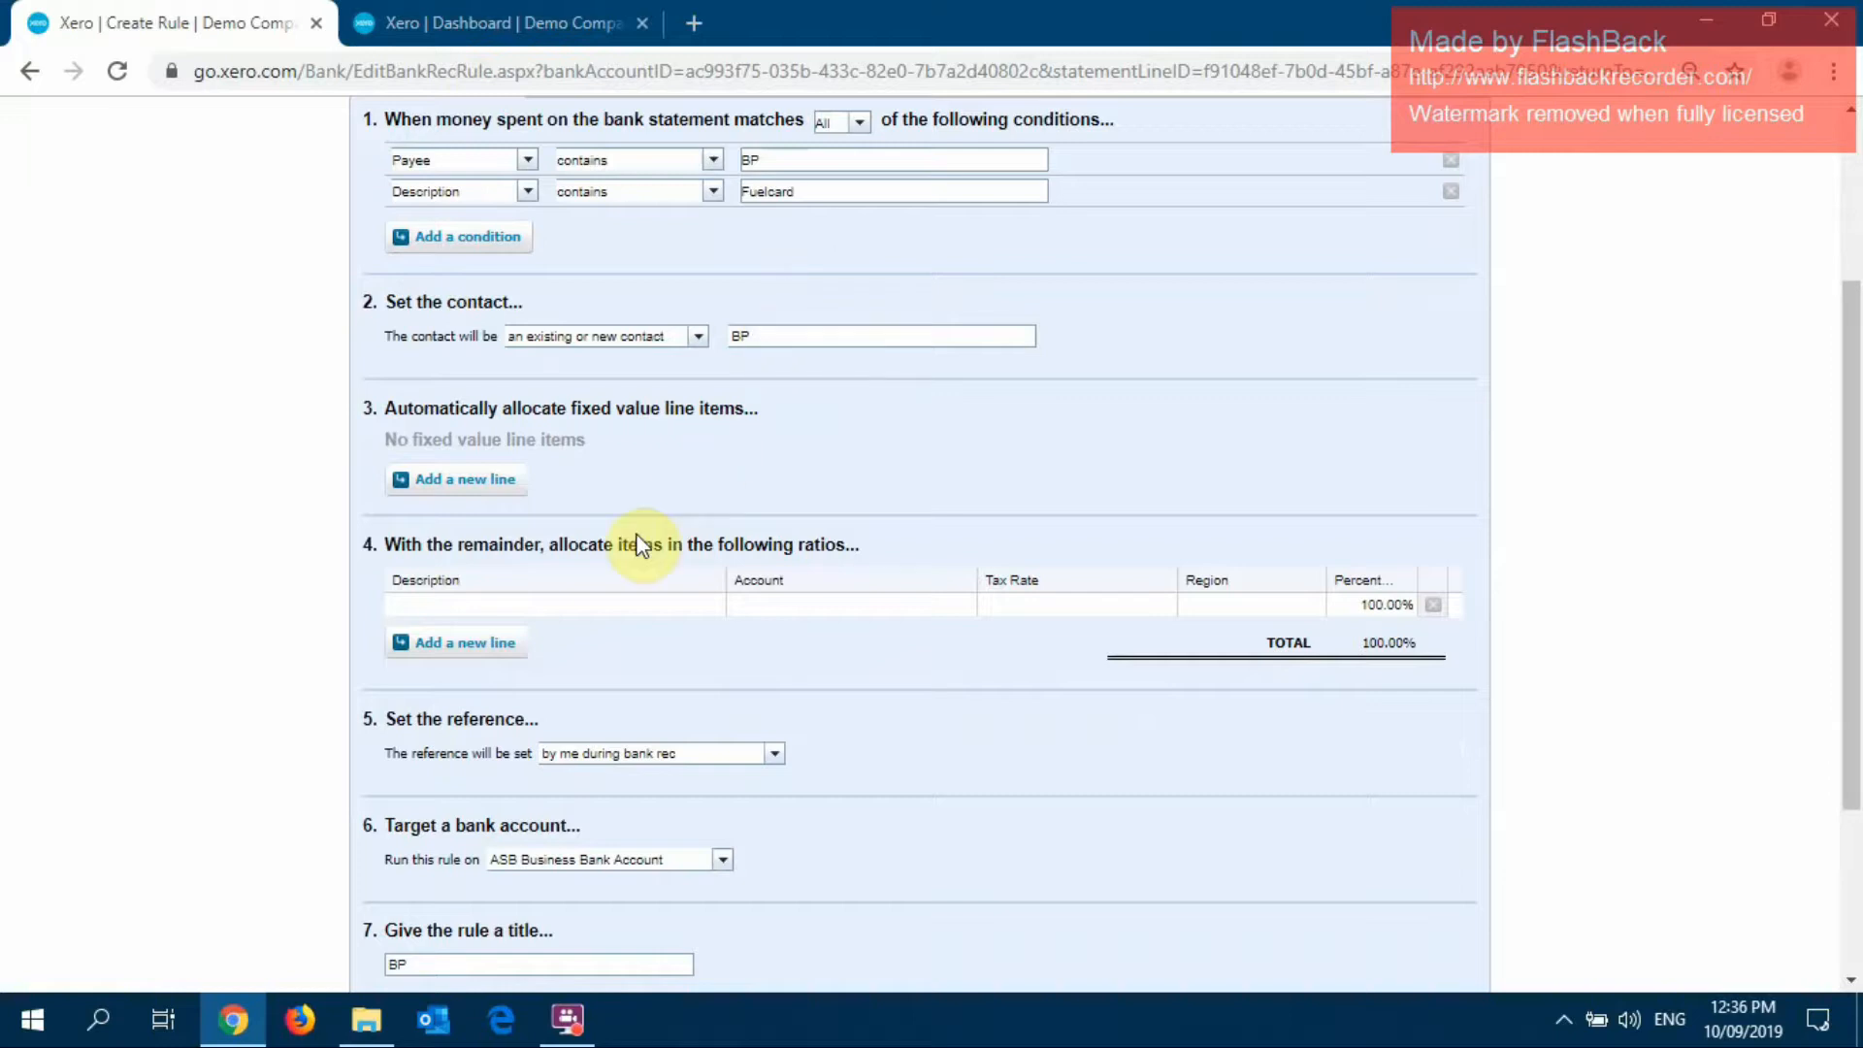
Add a second ratio line to the rule and fill the first with 80% Business Portion, account 449 - Motor Vehicle Expenses, at 80%
click(485, 643)
scroll(980, 456, down, 1)
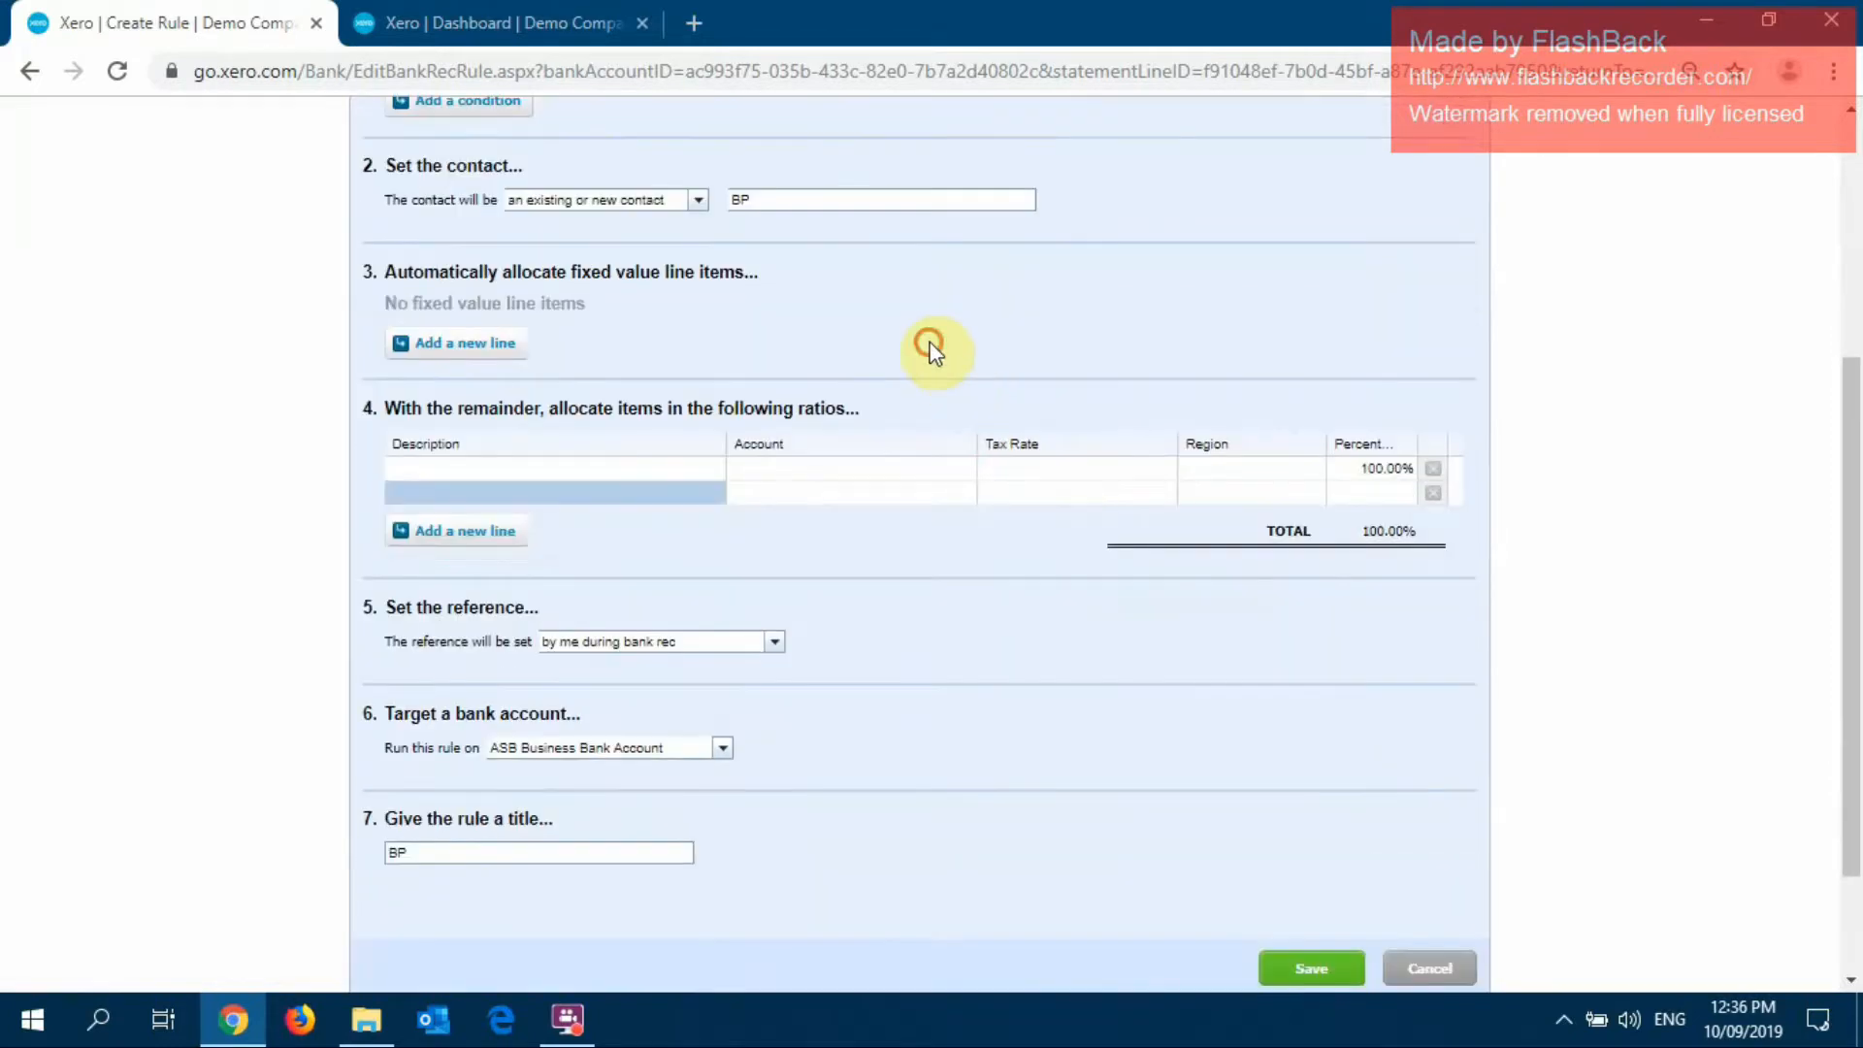
click(508, 467)
text(8)
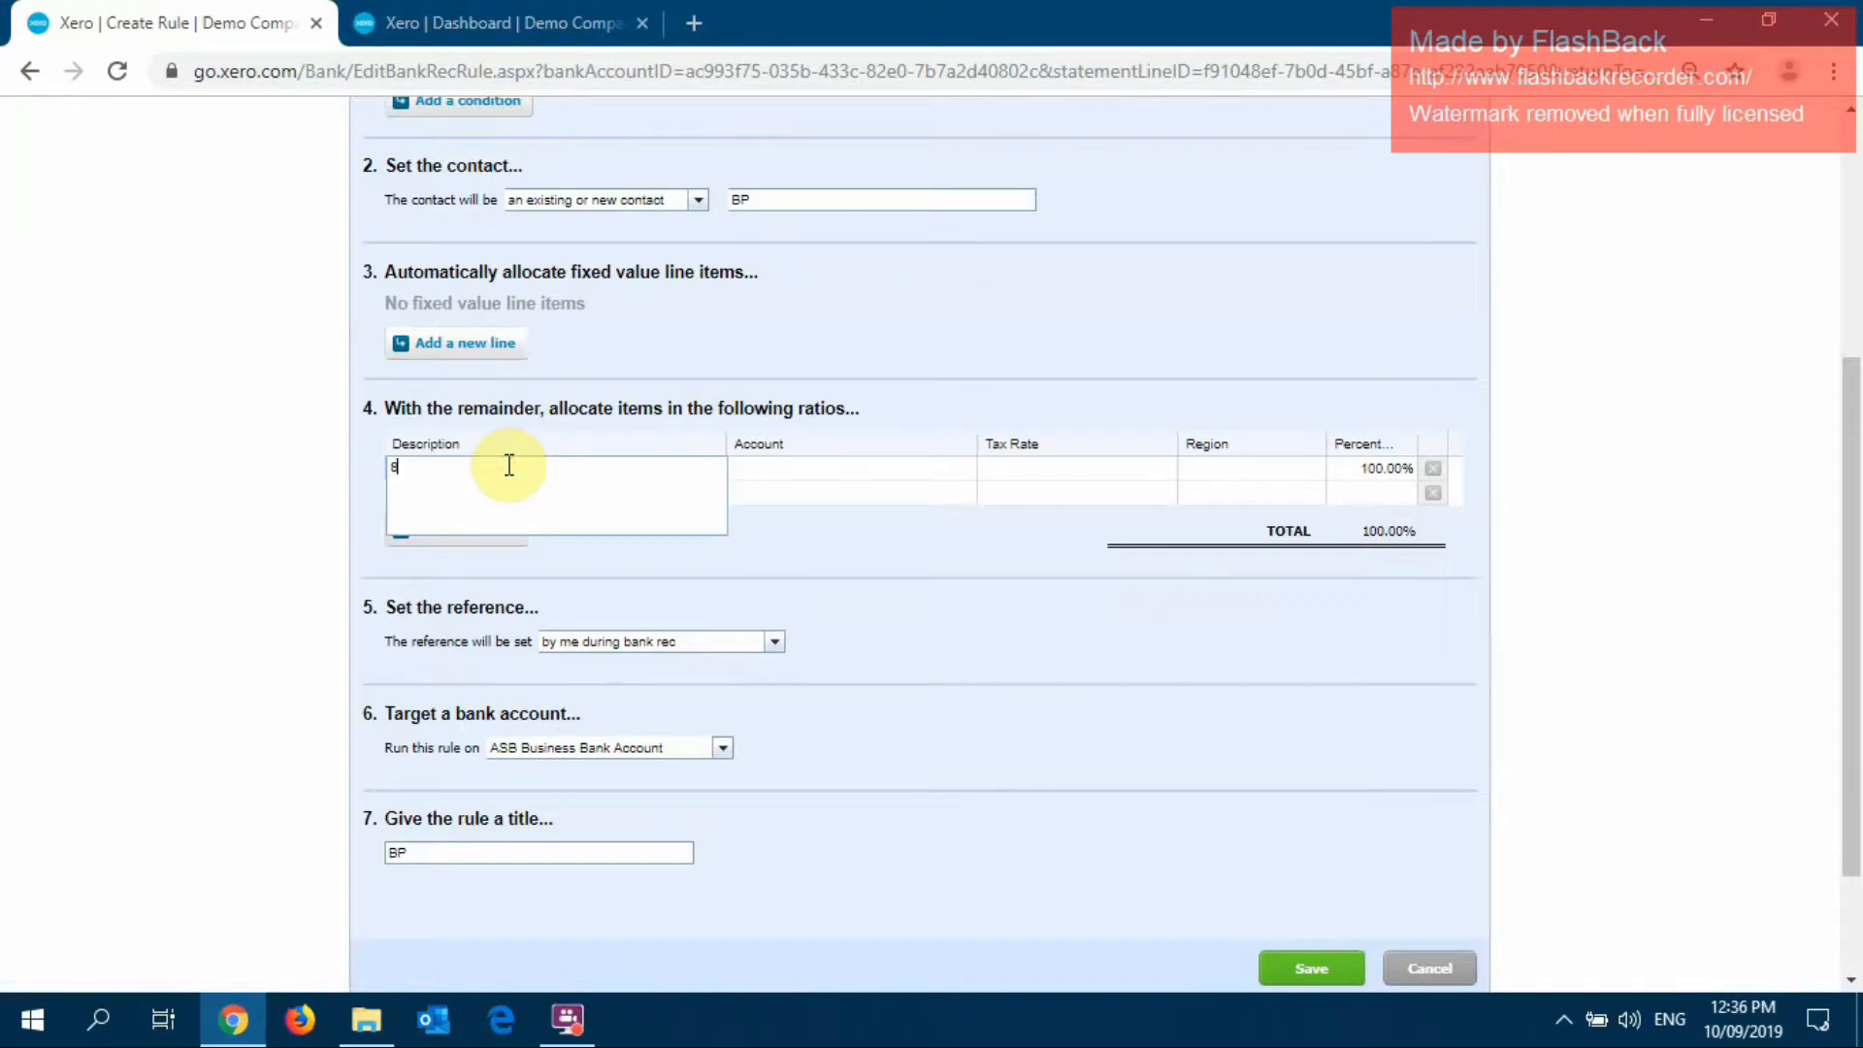
text(0% Business Portion)
key(Tab)
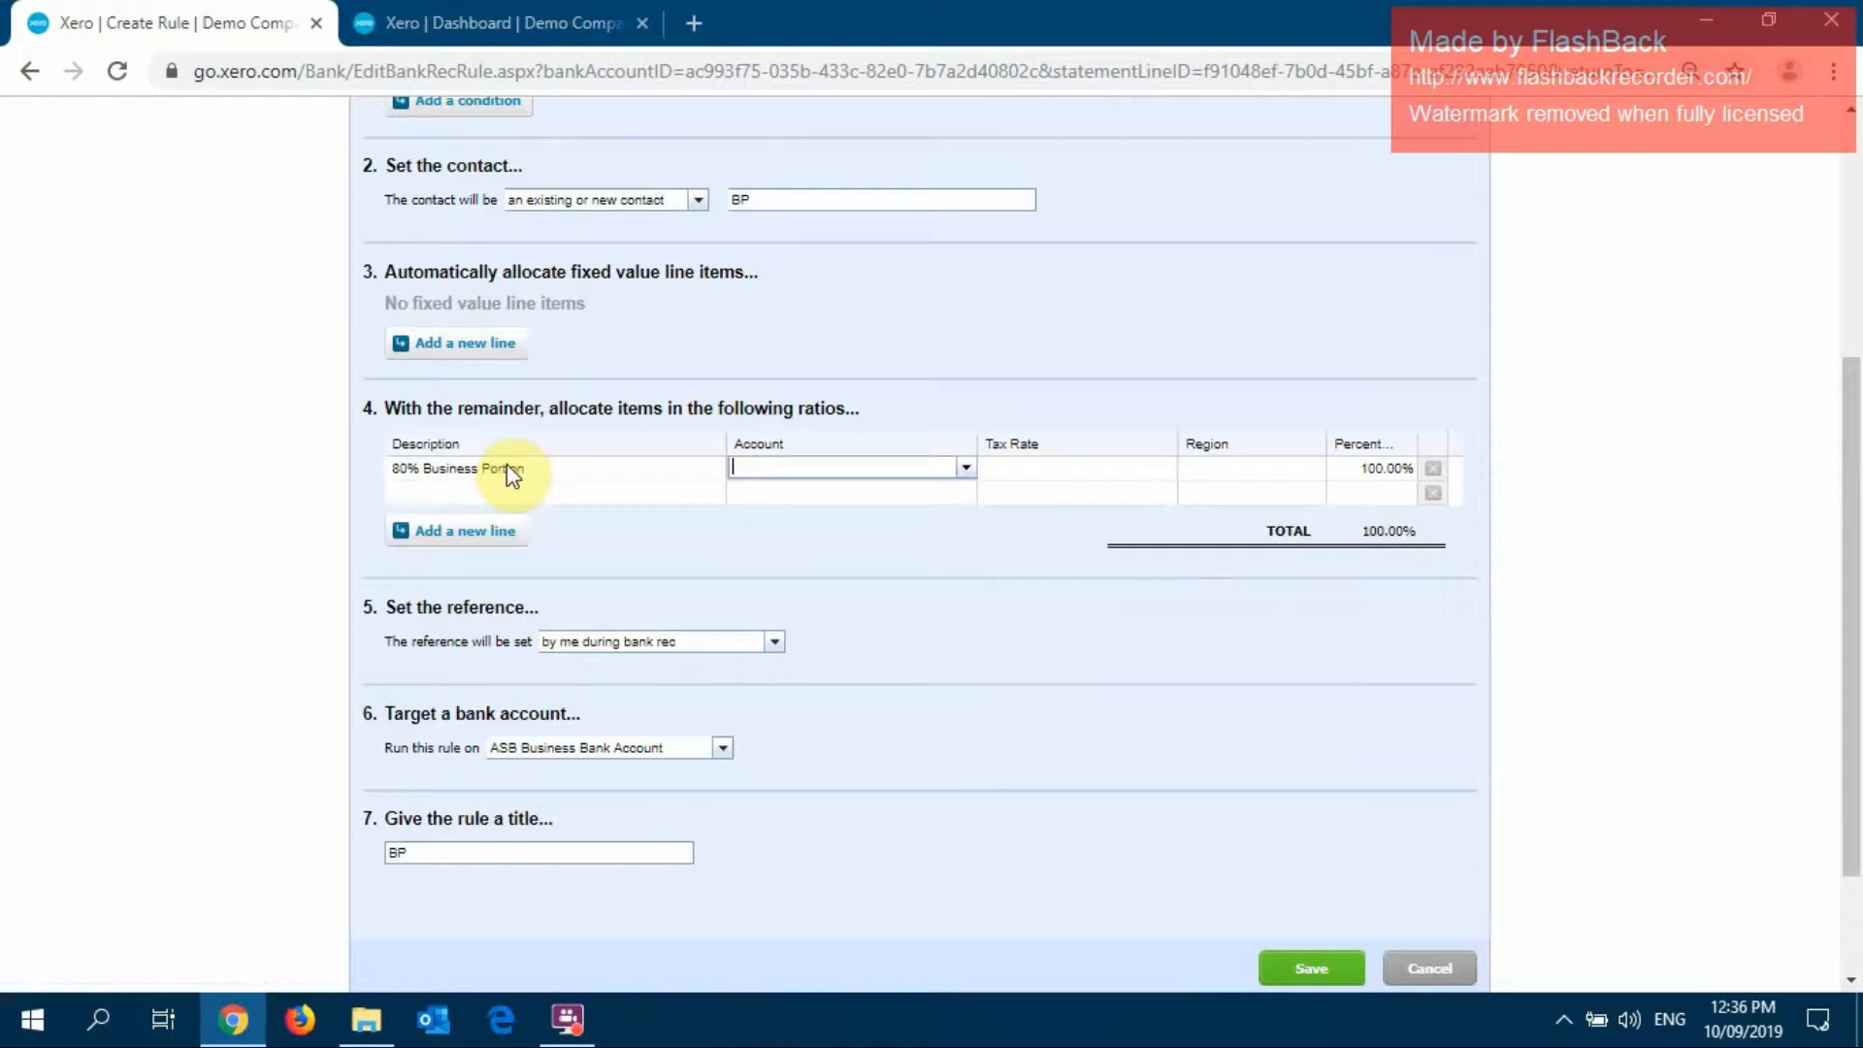
text(mot)
key(Tab)
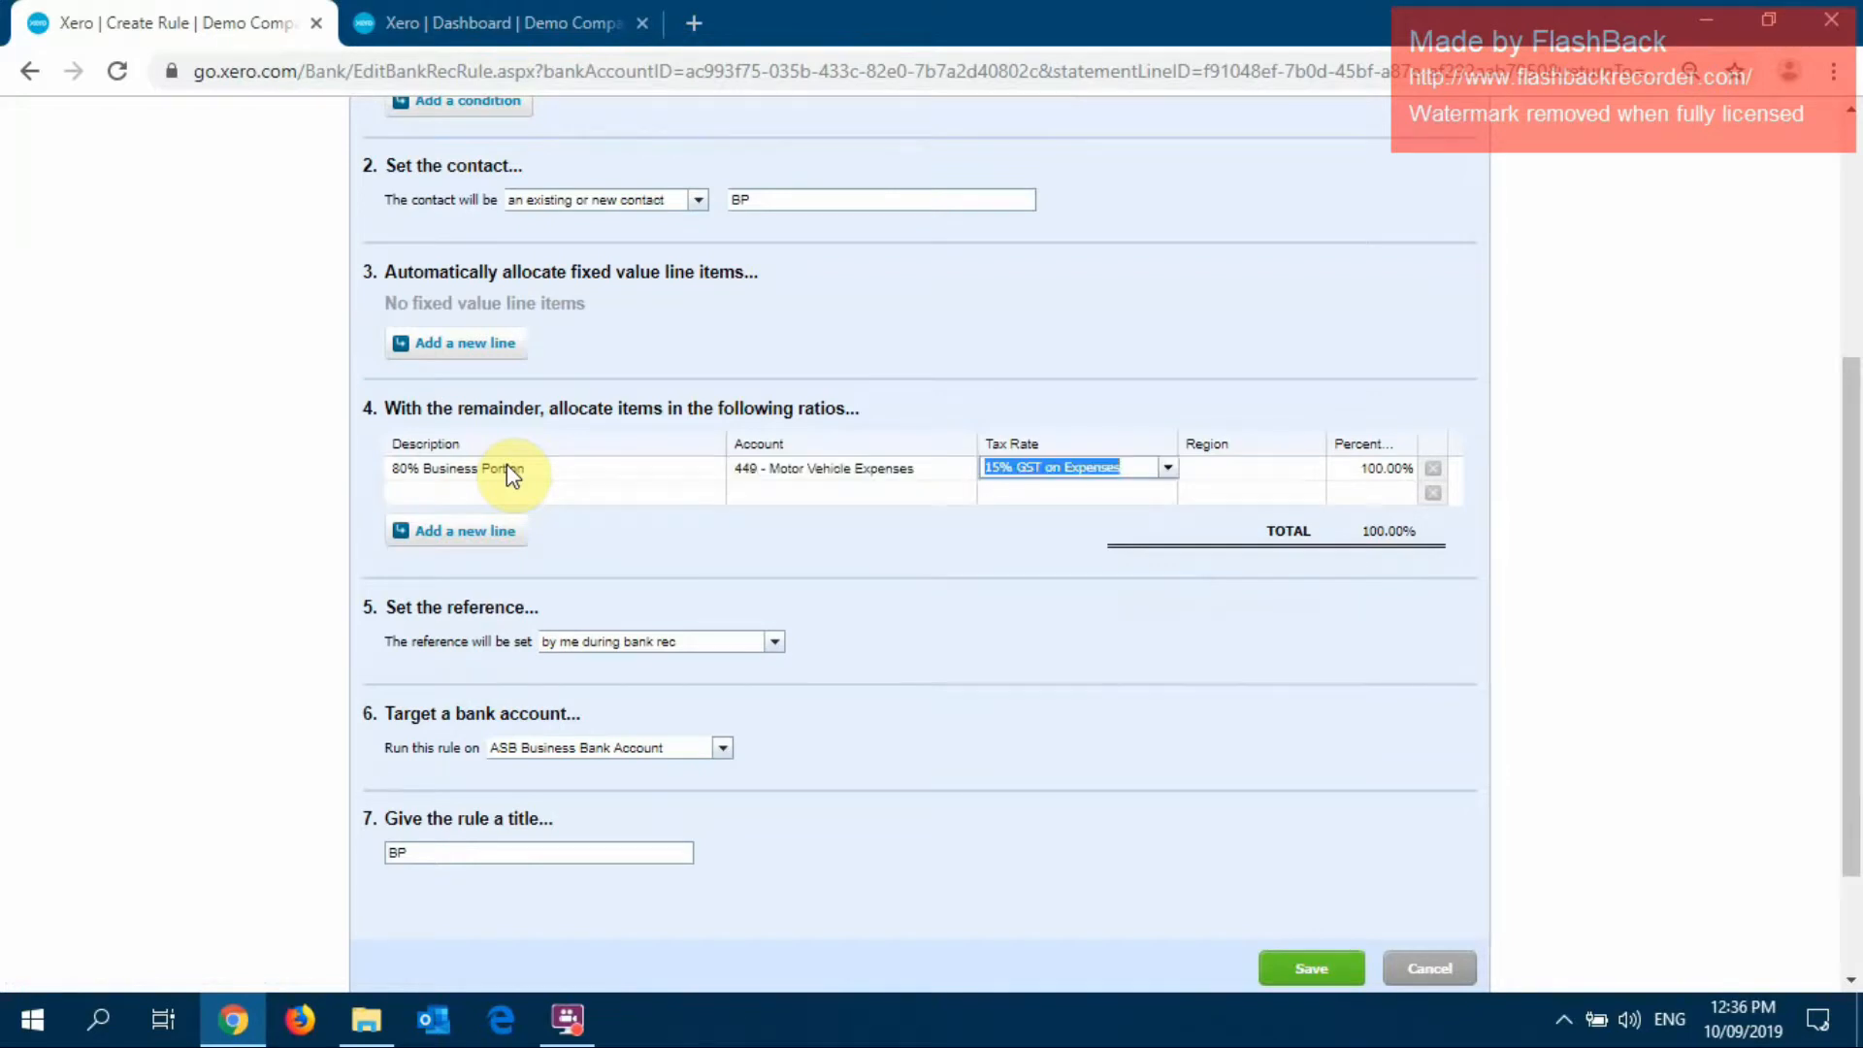
click(928, 358)
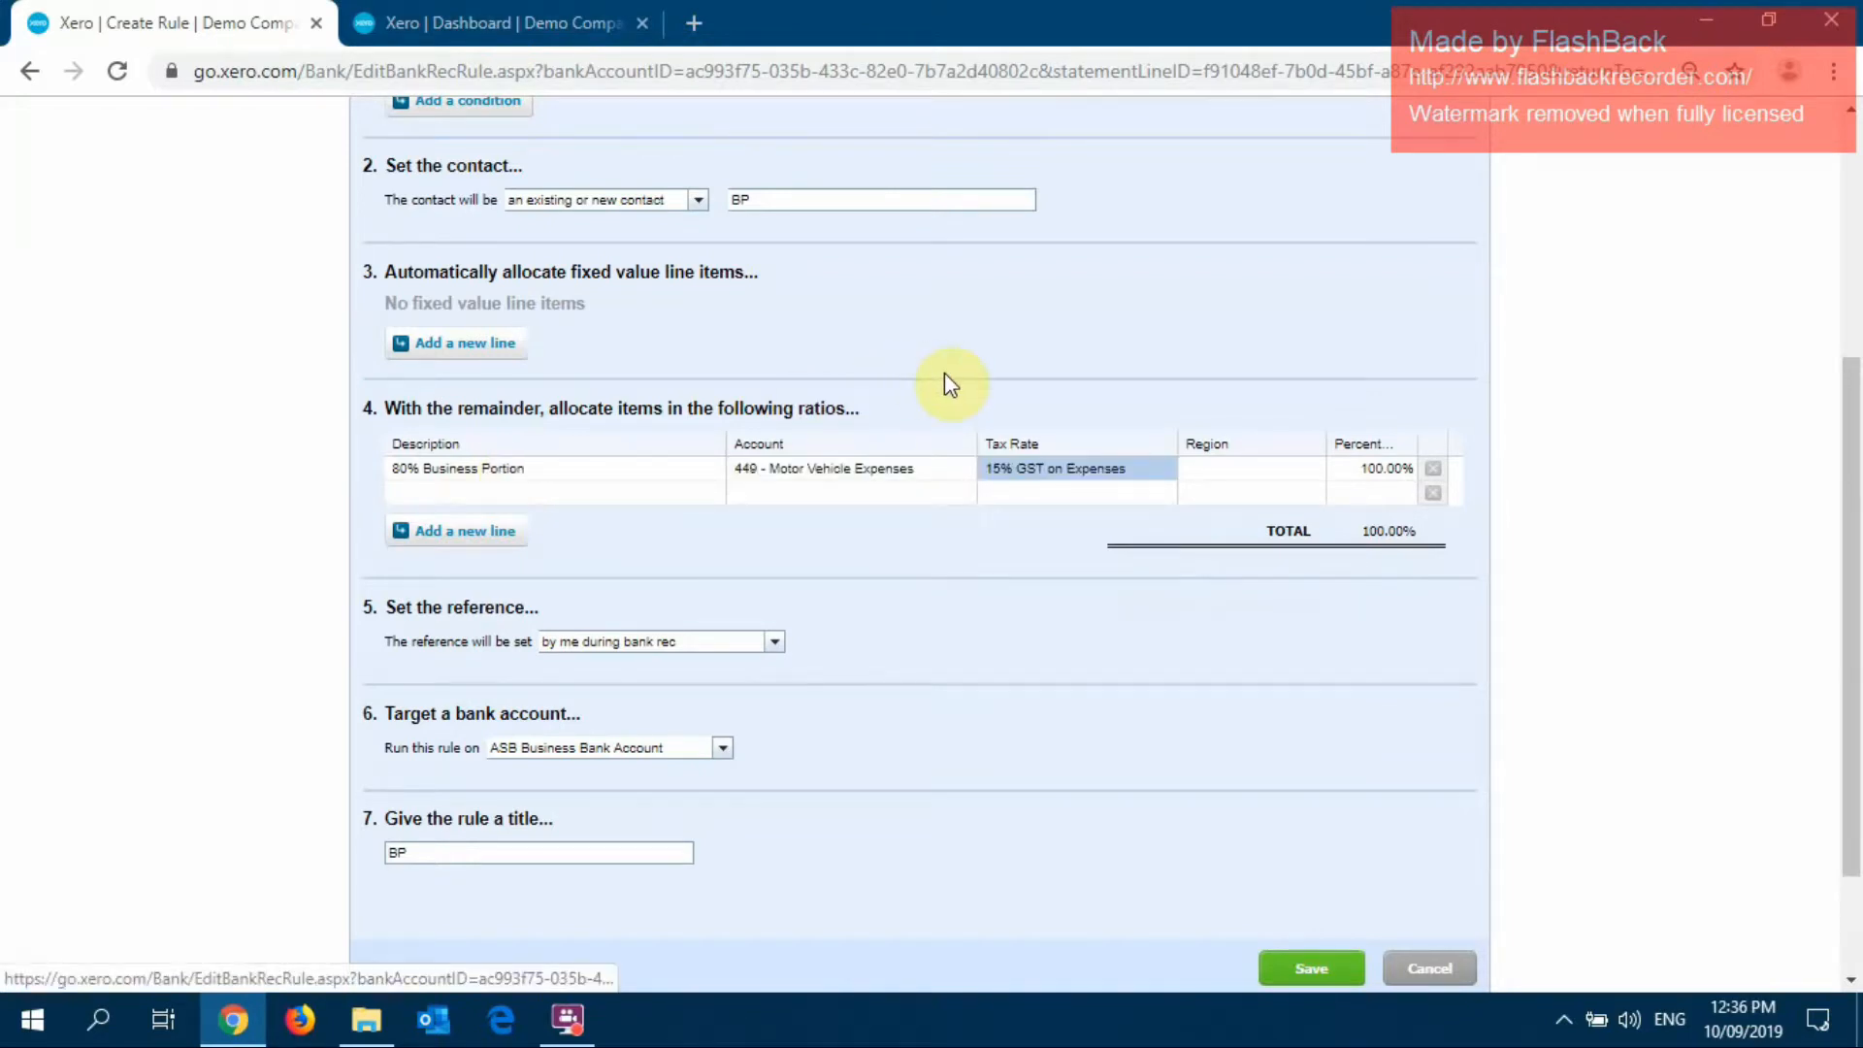
click(1353, 469)
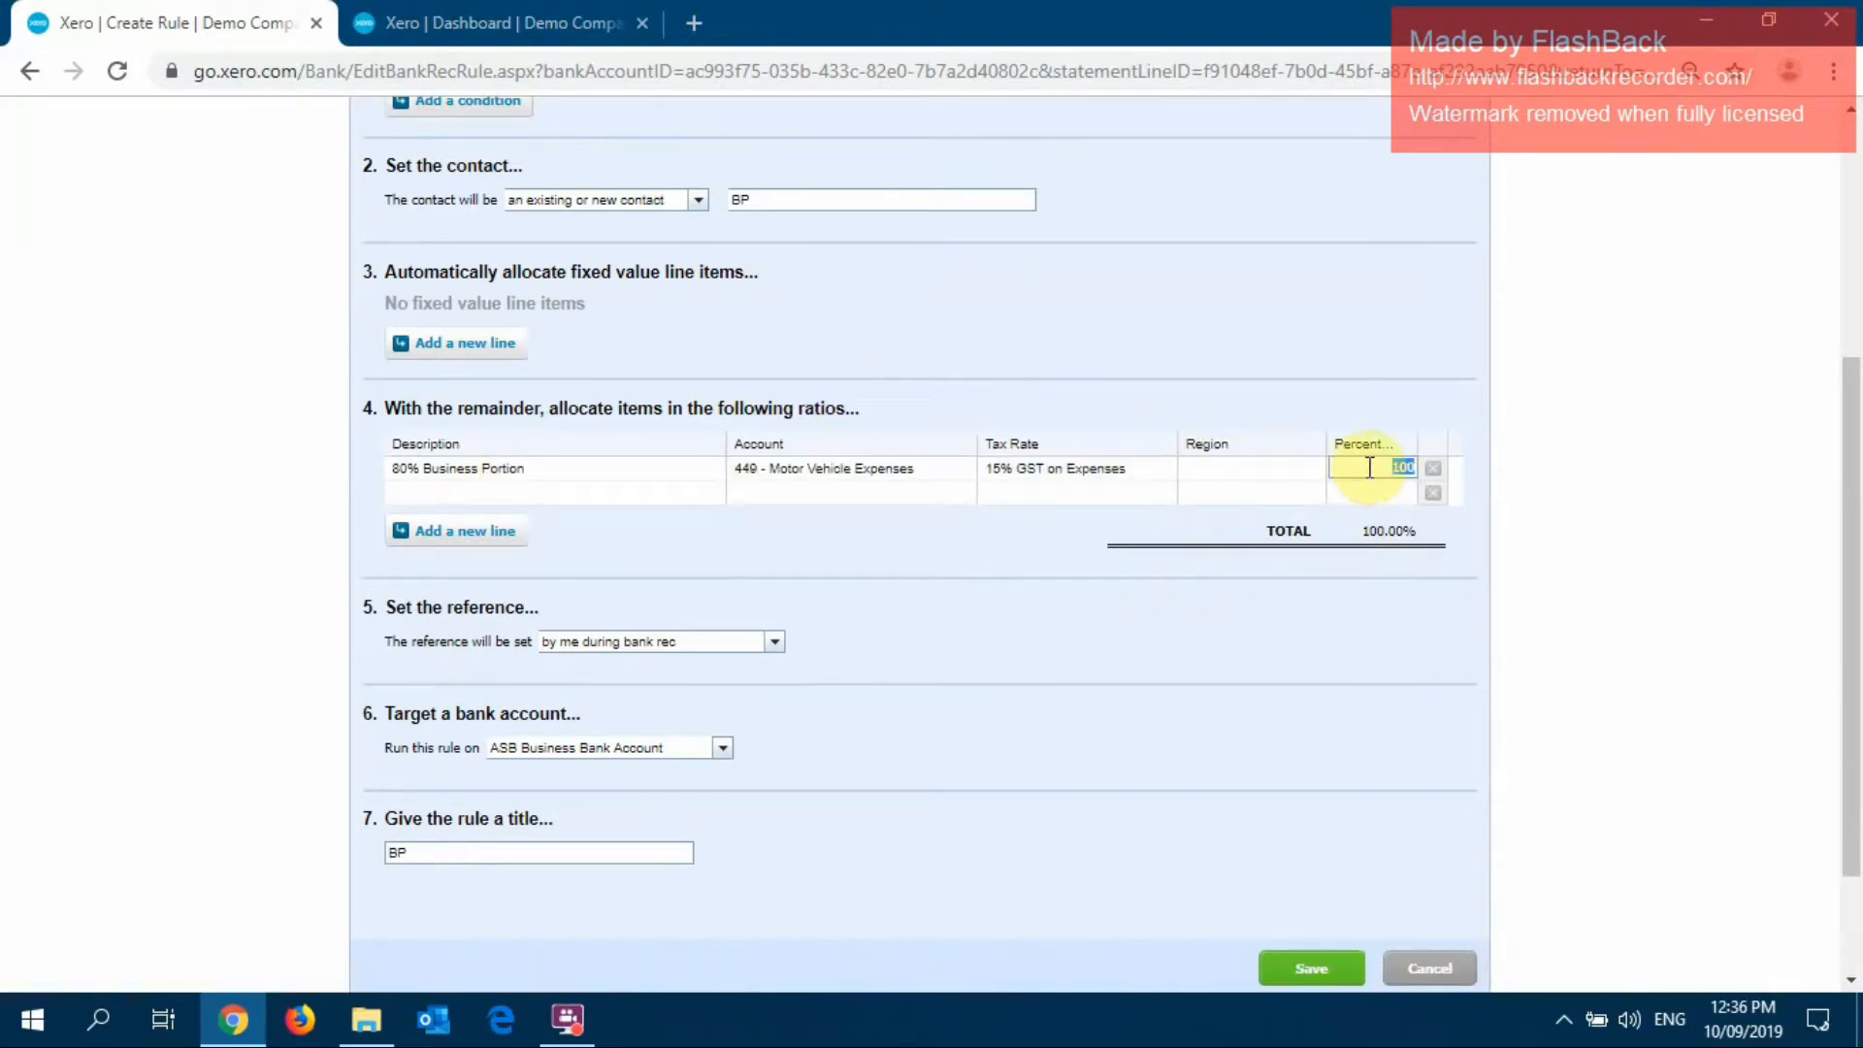
text(80)
click(1247, 420)
Fill the second ratio line with 20% Private Portion, account 980 - Owner A Drawings, at 20%
click(569, 480)
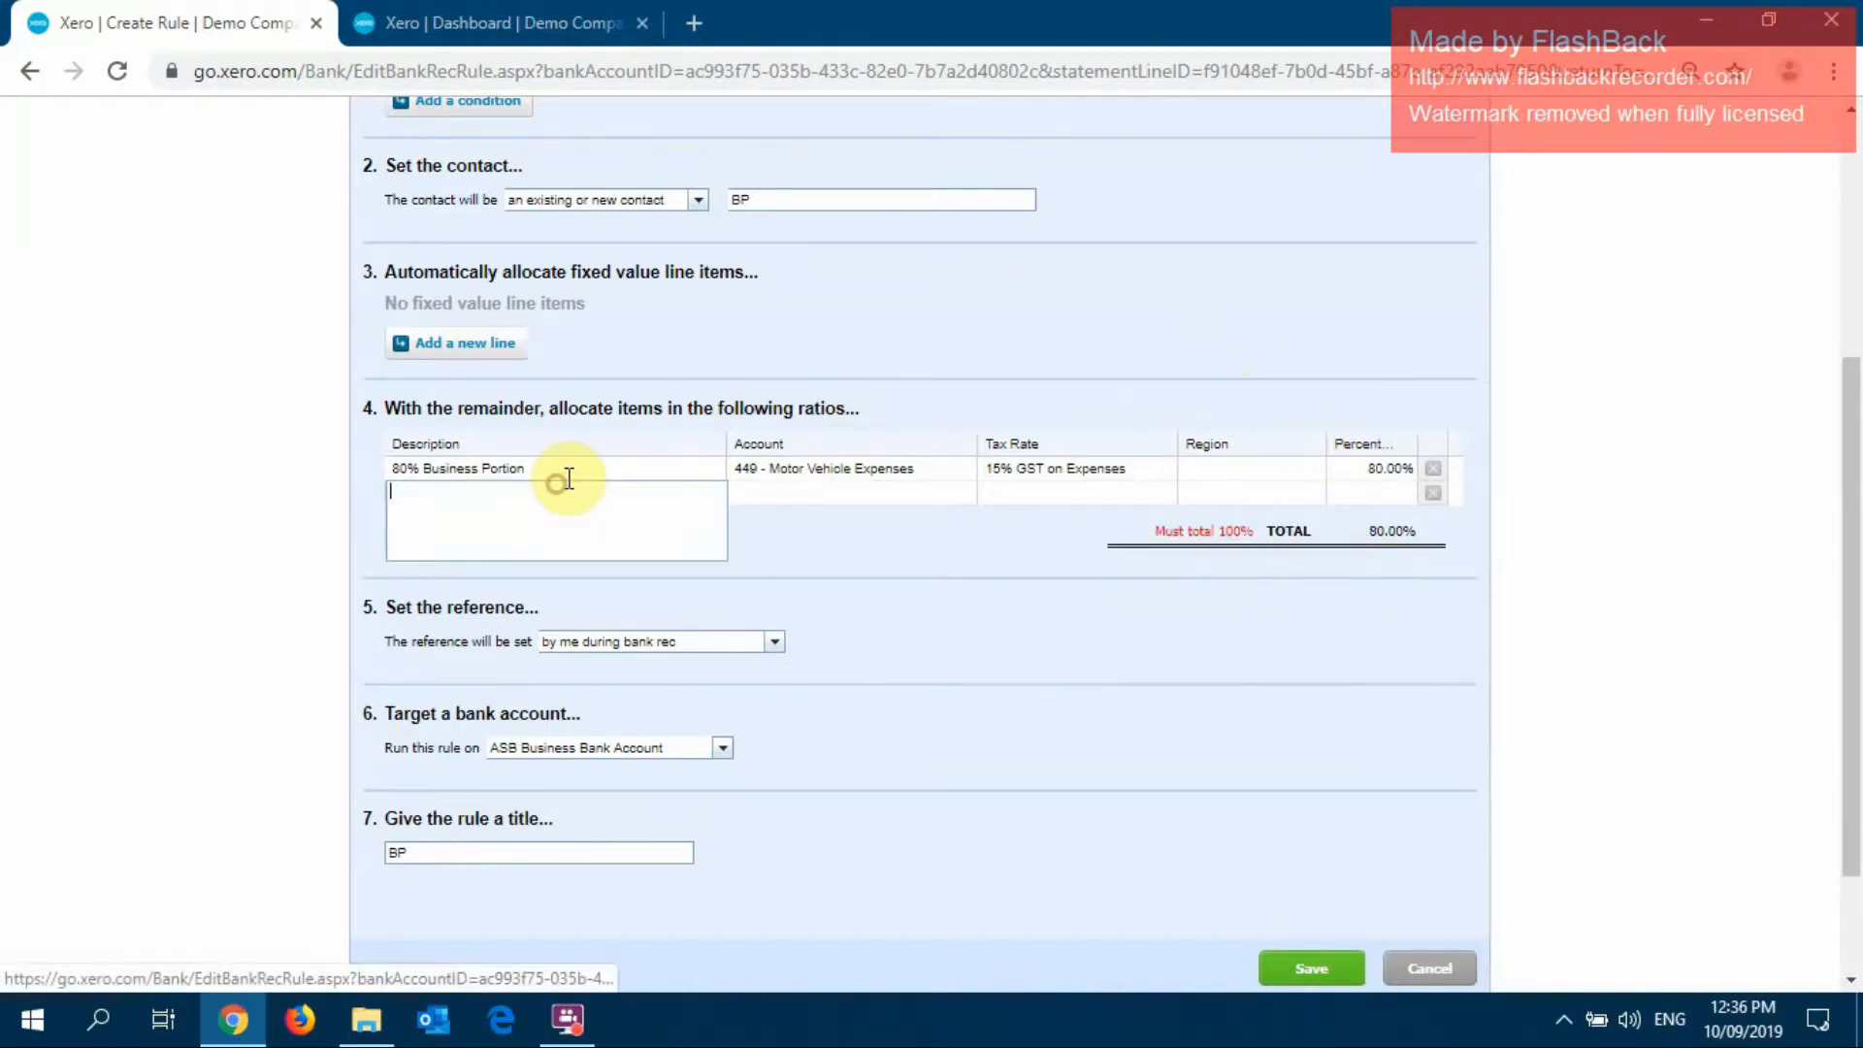
text(20% Private Portion)
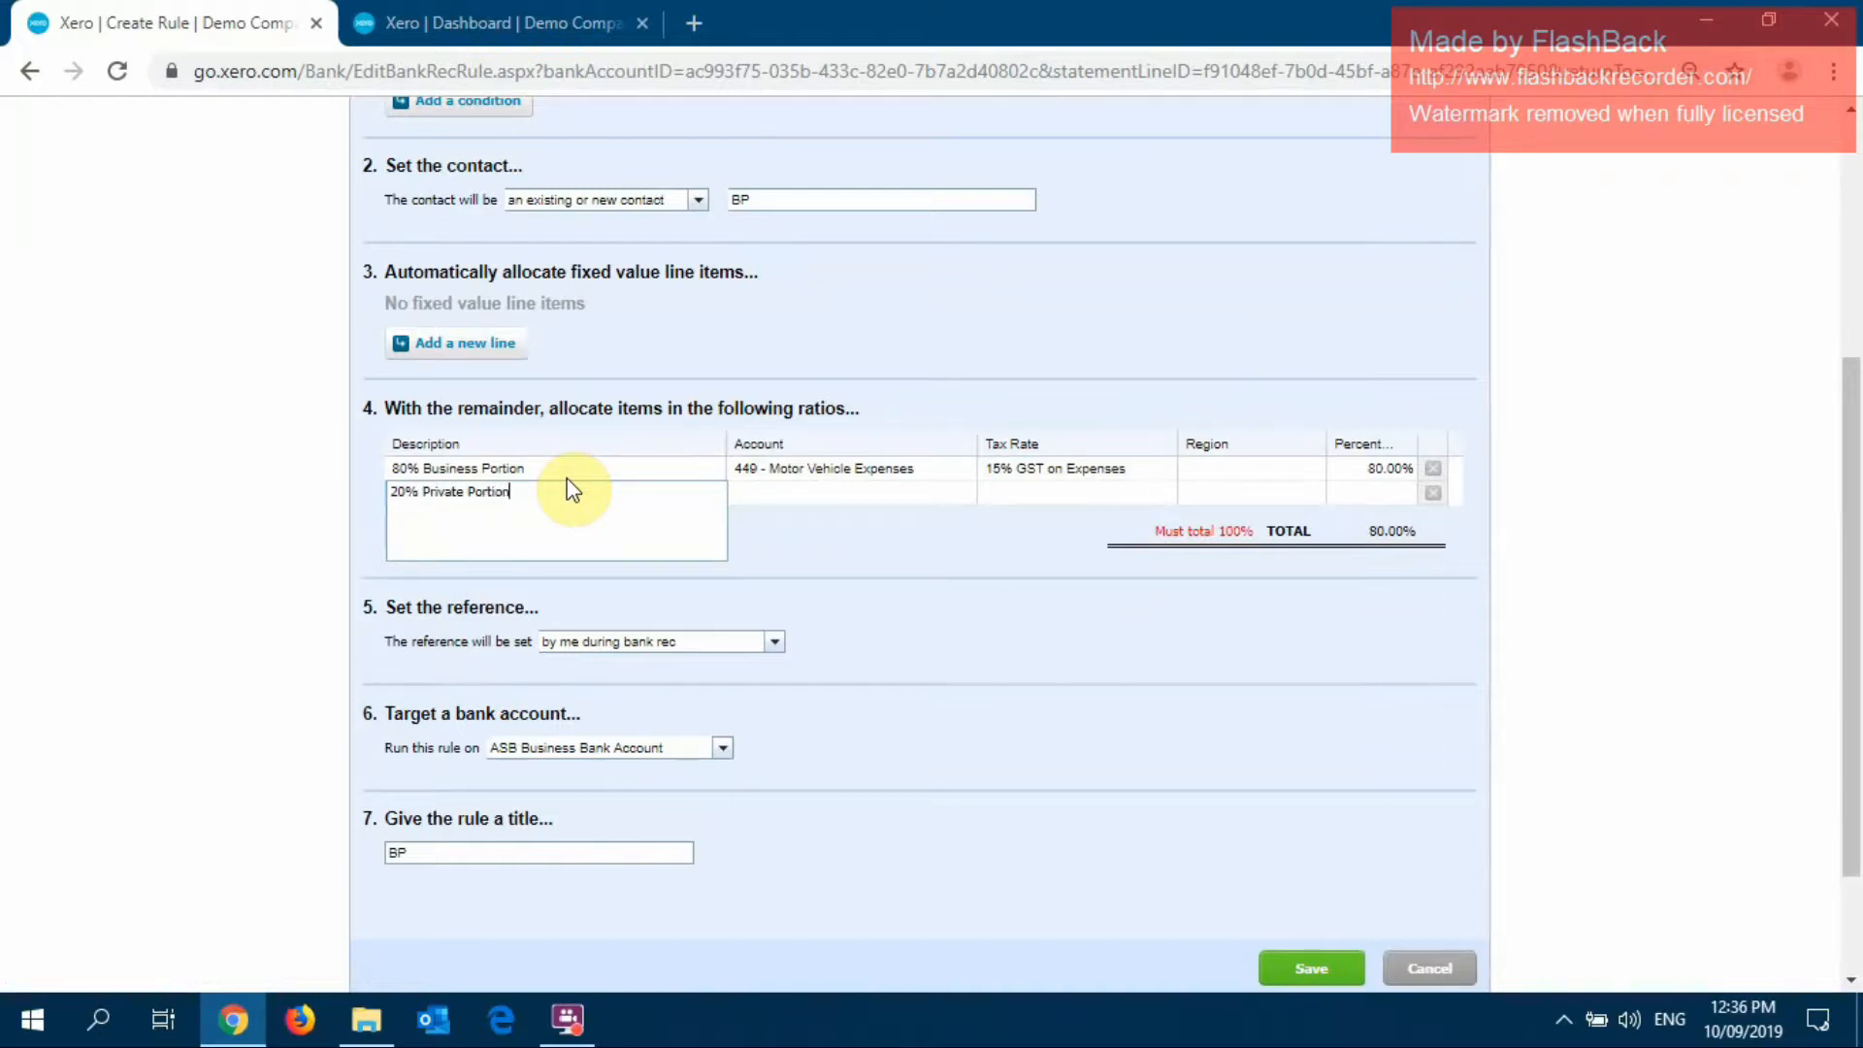
key(Tab)
text(980)
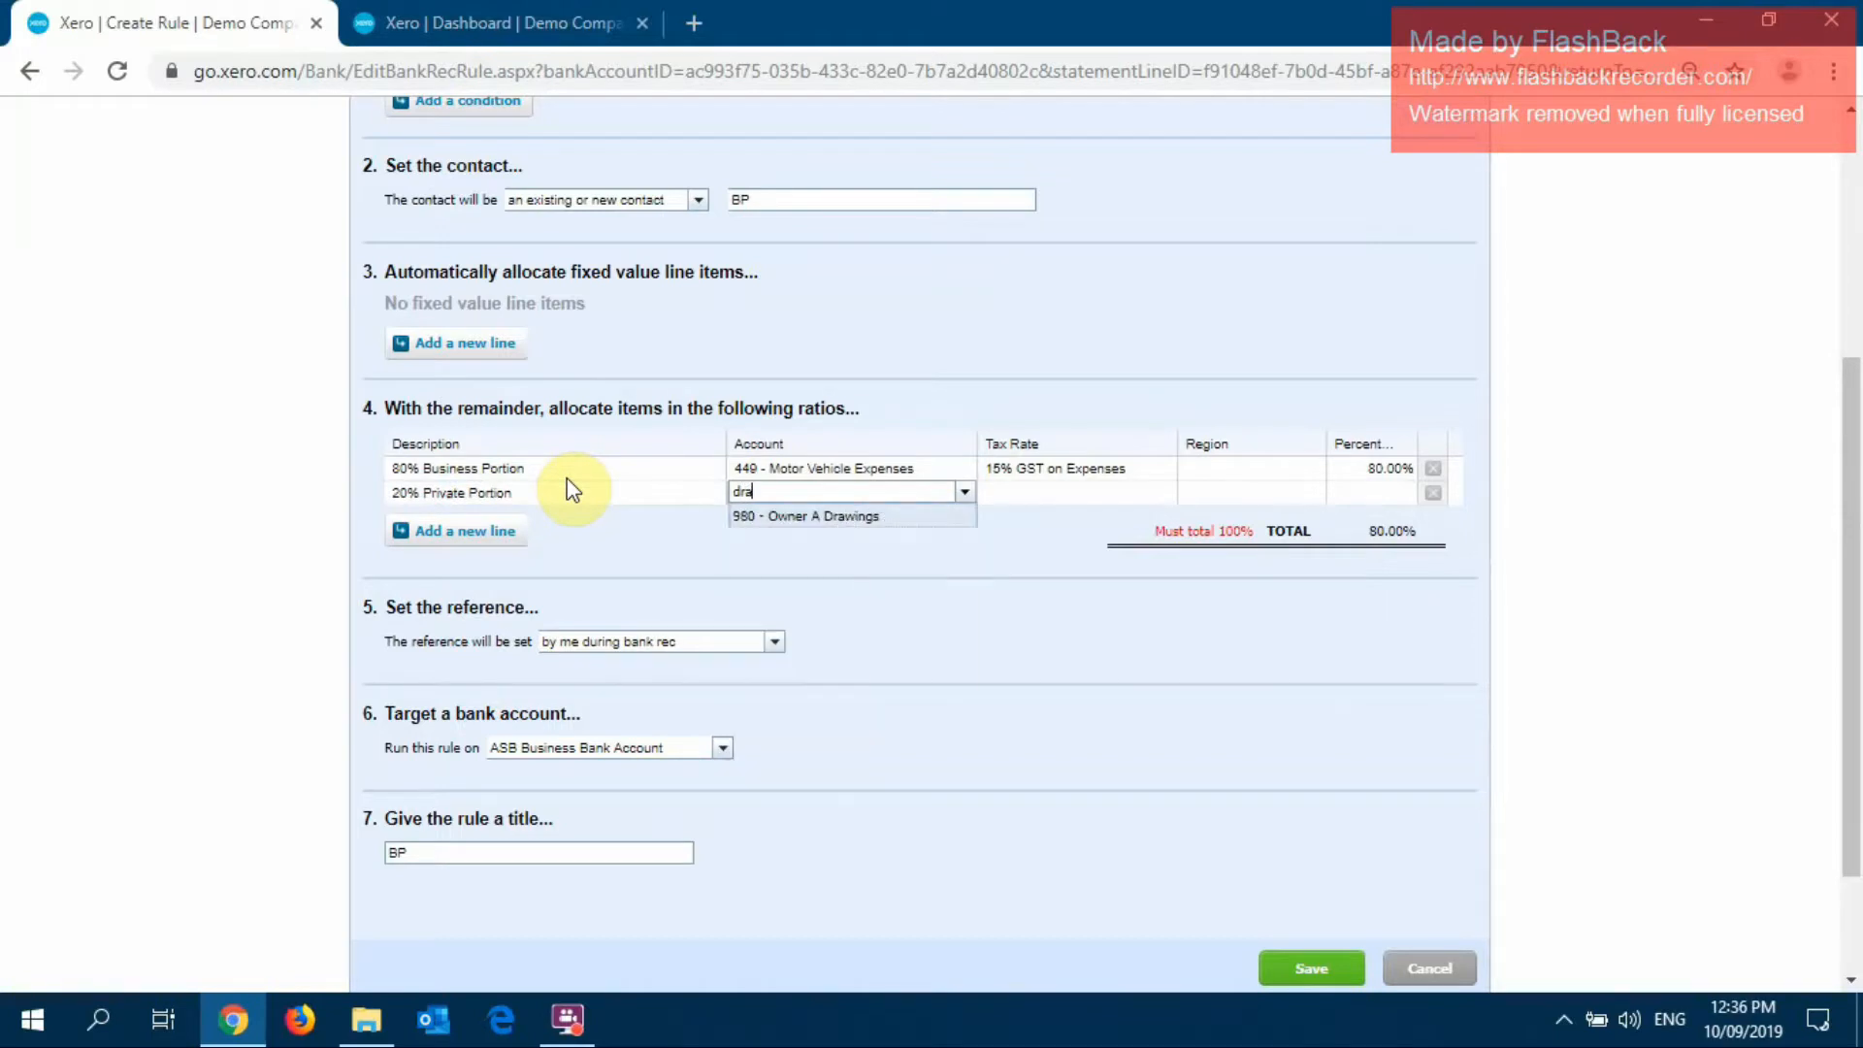
key(Tab)
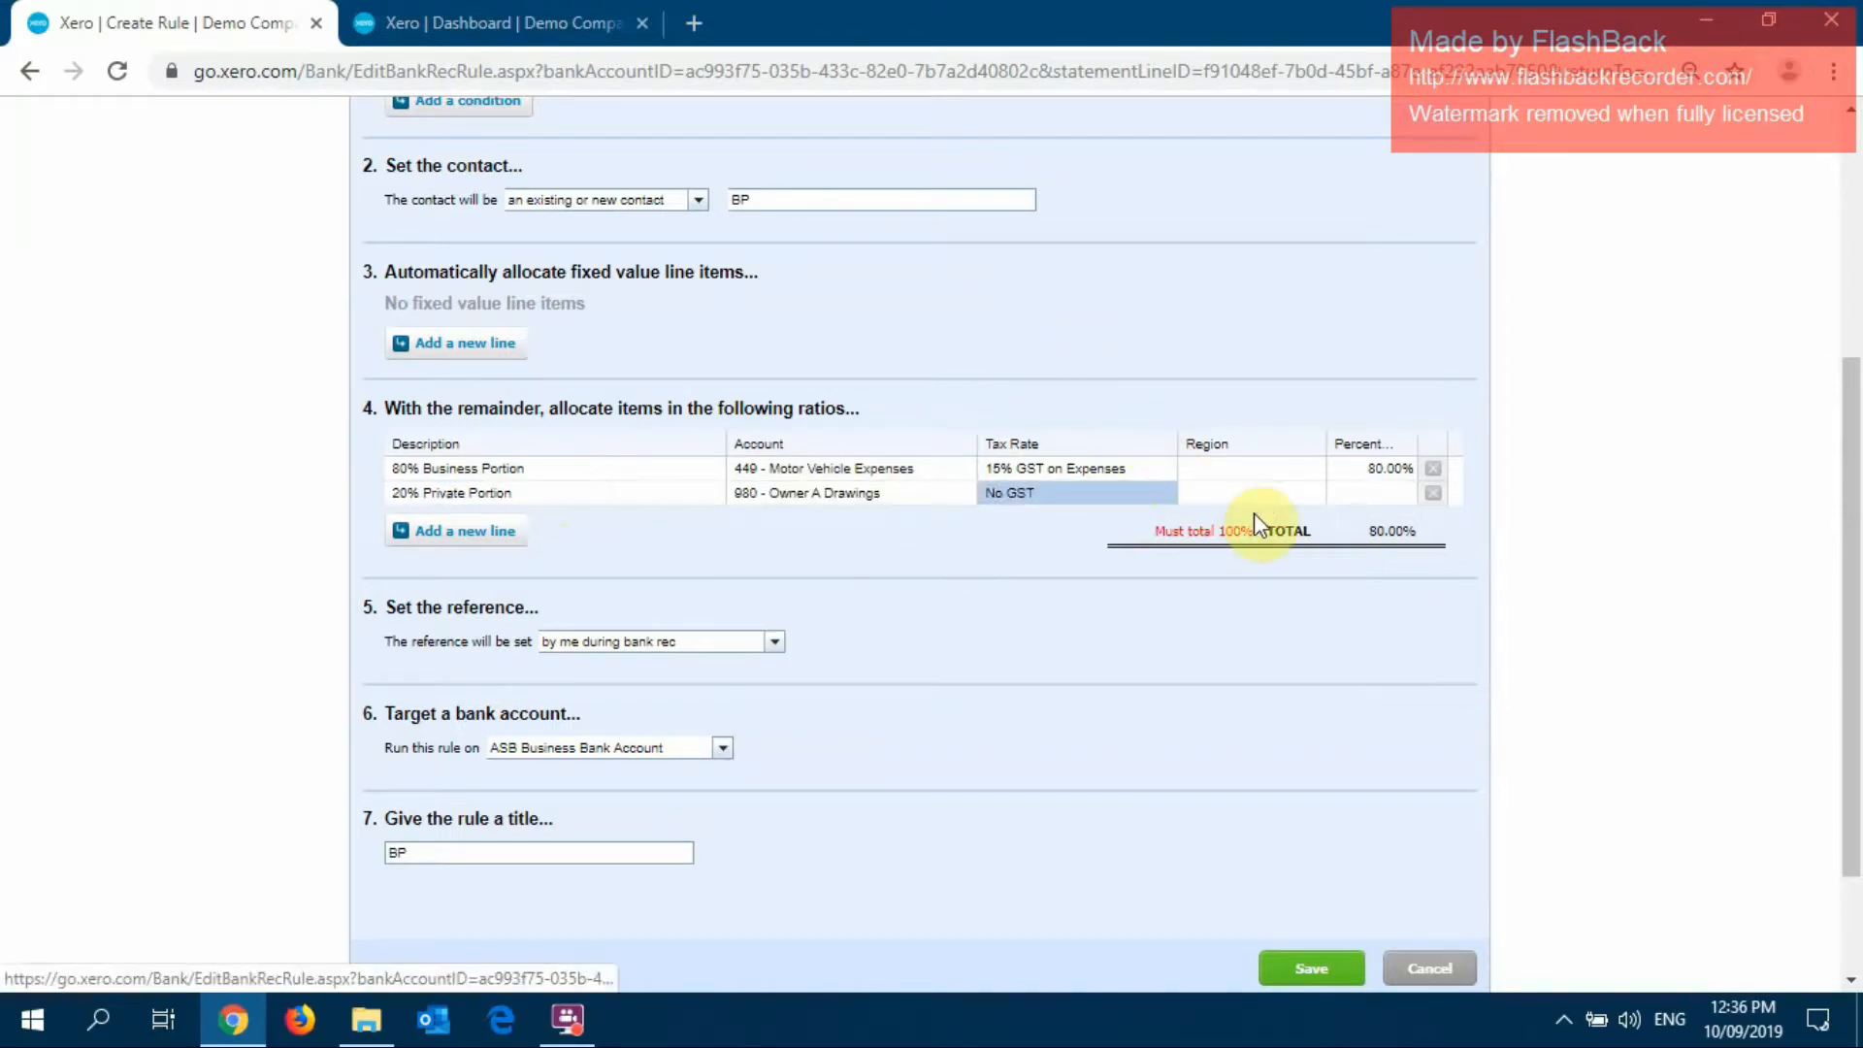
click(1373, 496)
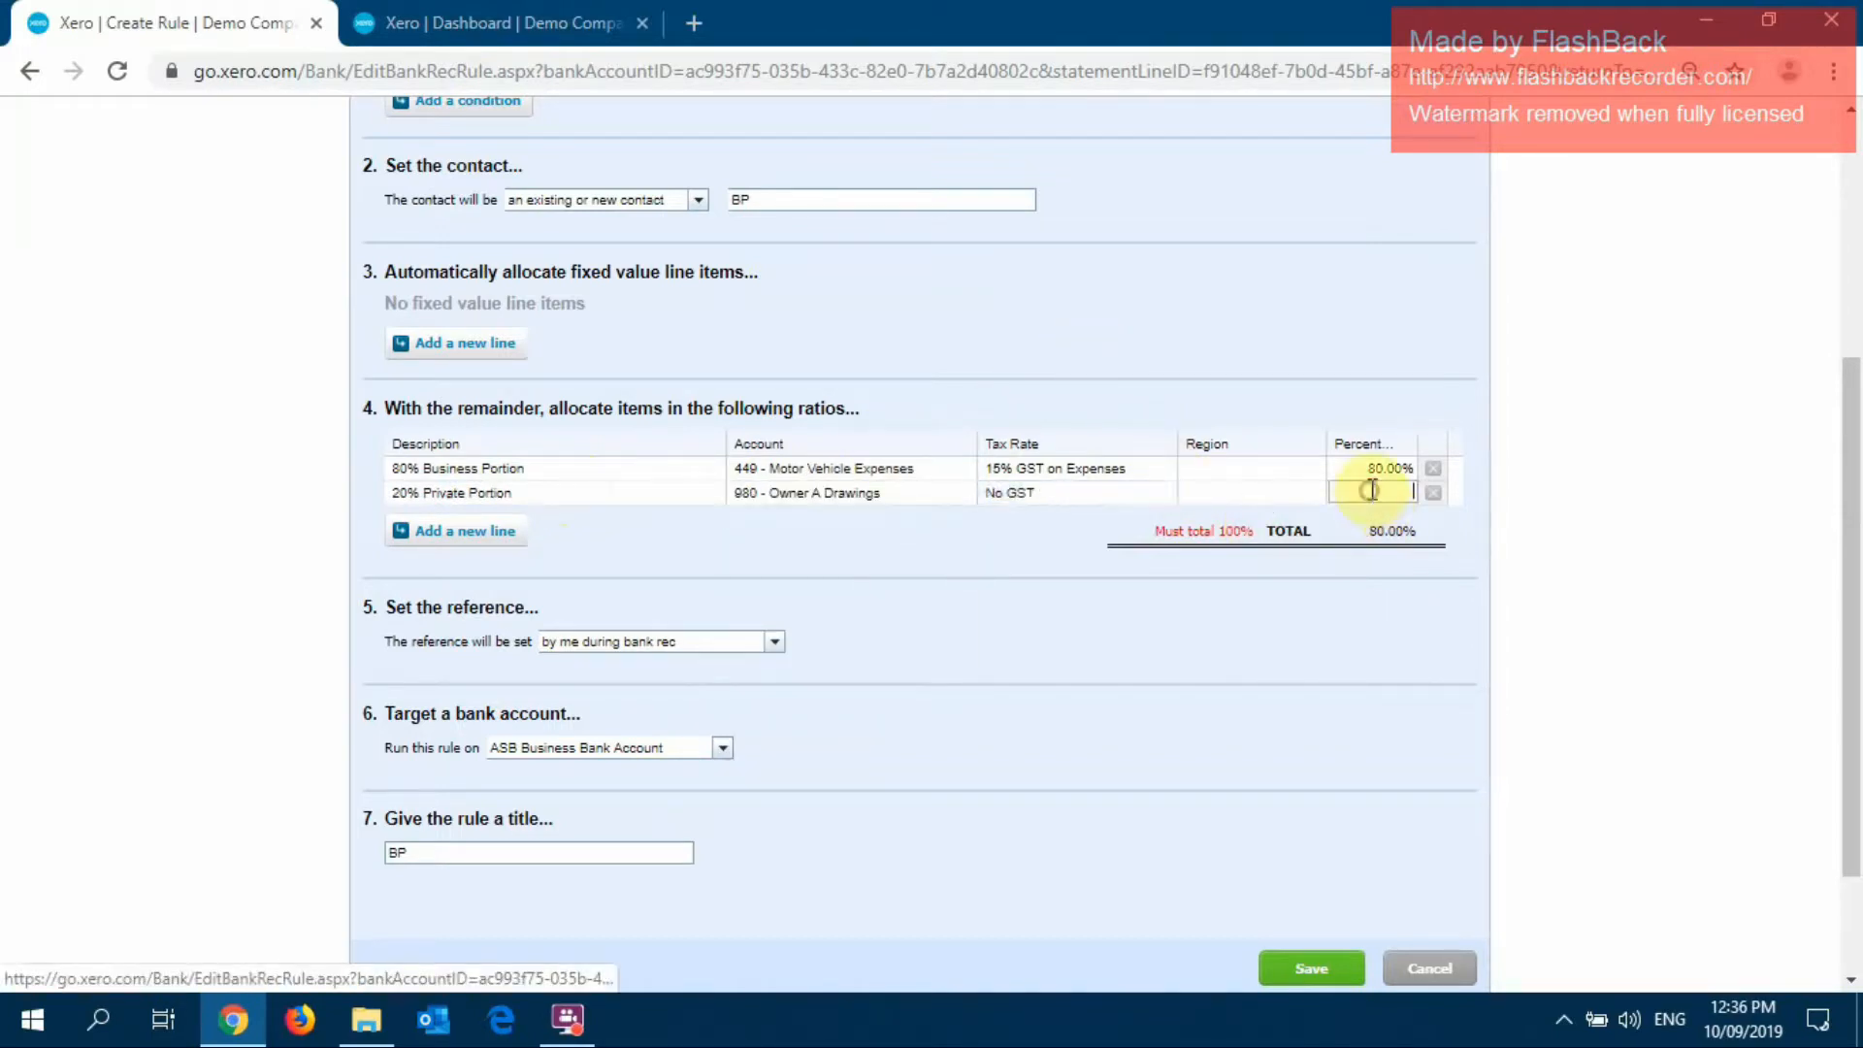
text(20)
click(1284, 315)
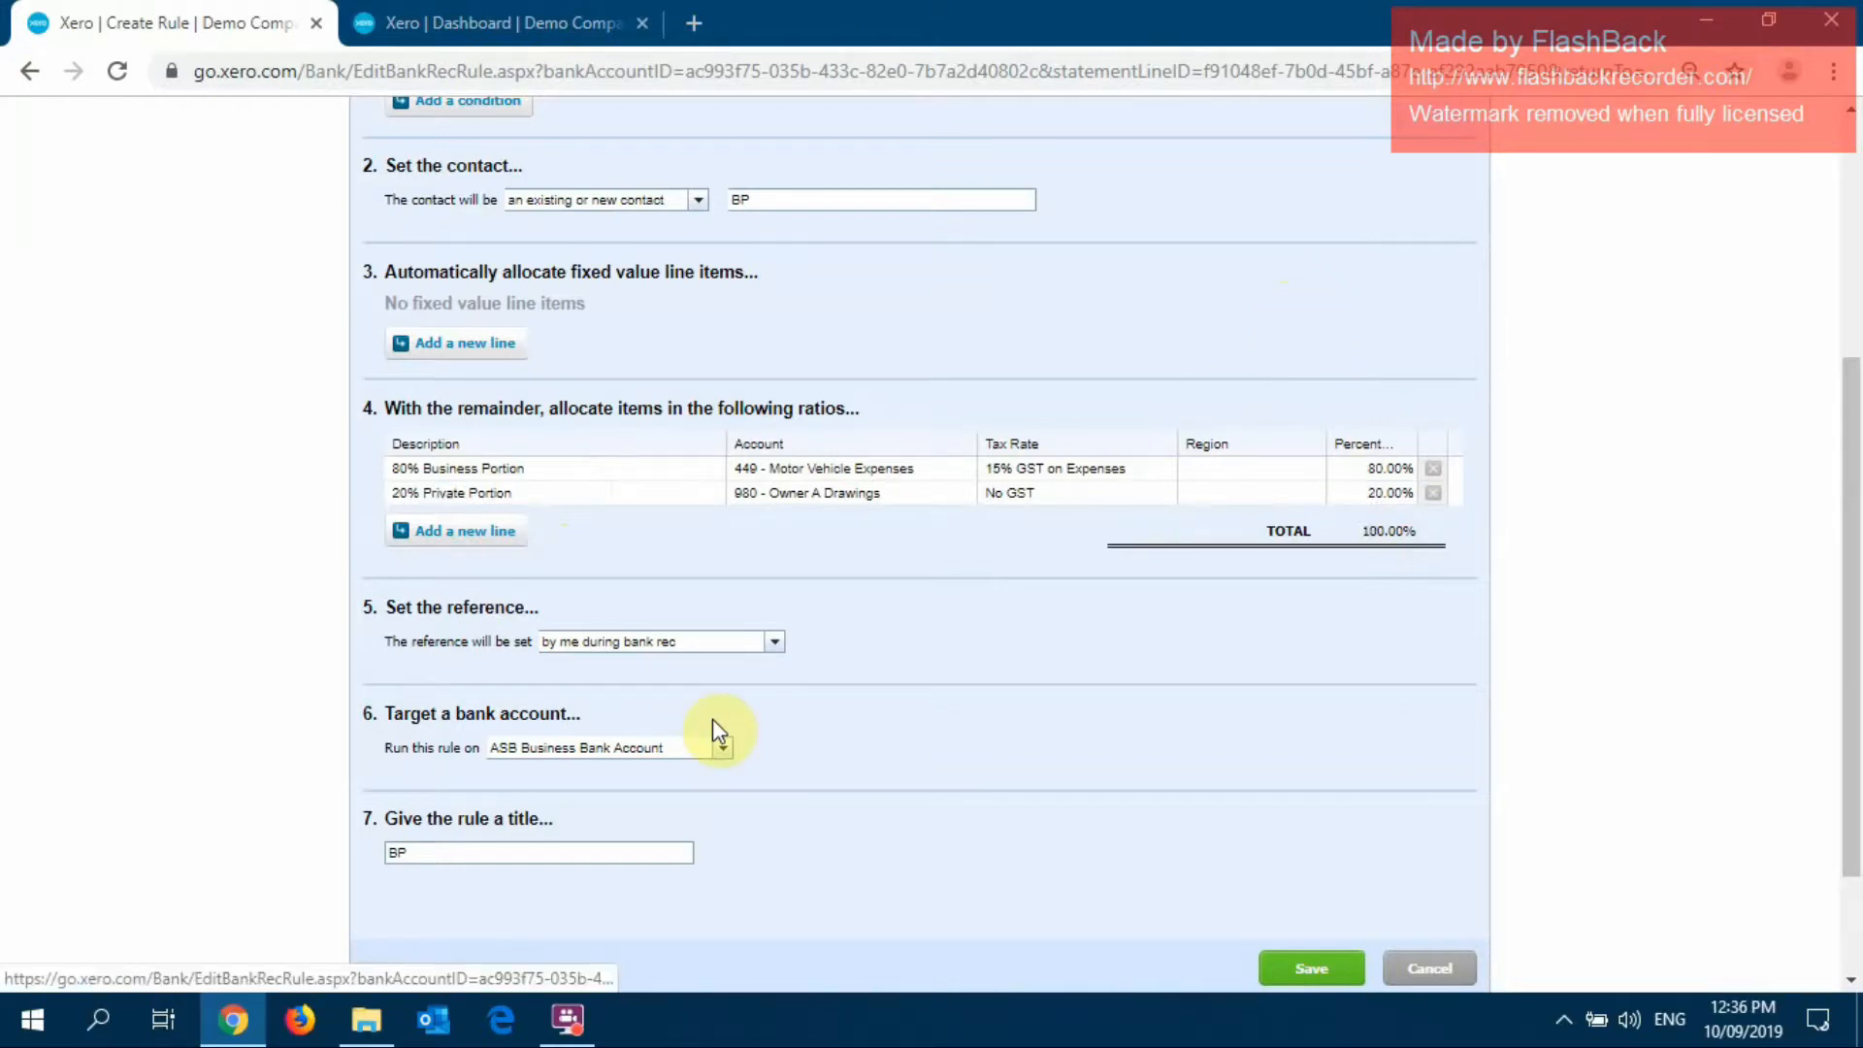
Title the rule BP Fuel Card, target it at the ASB Business Bank Account and save it
click(498, 845)
text(b)
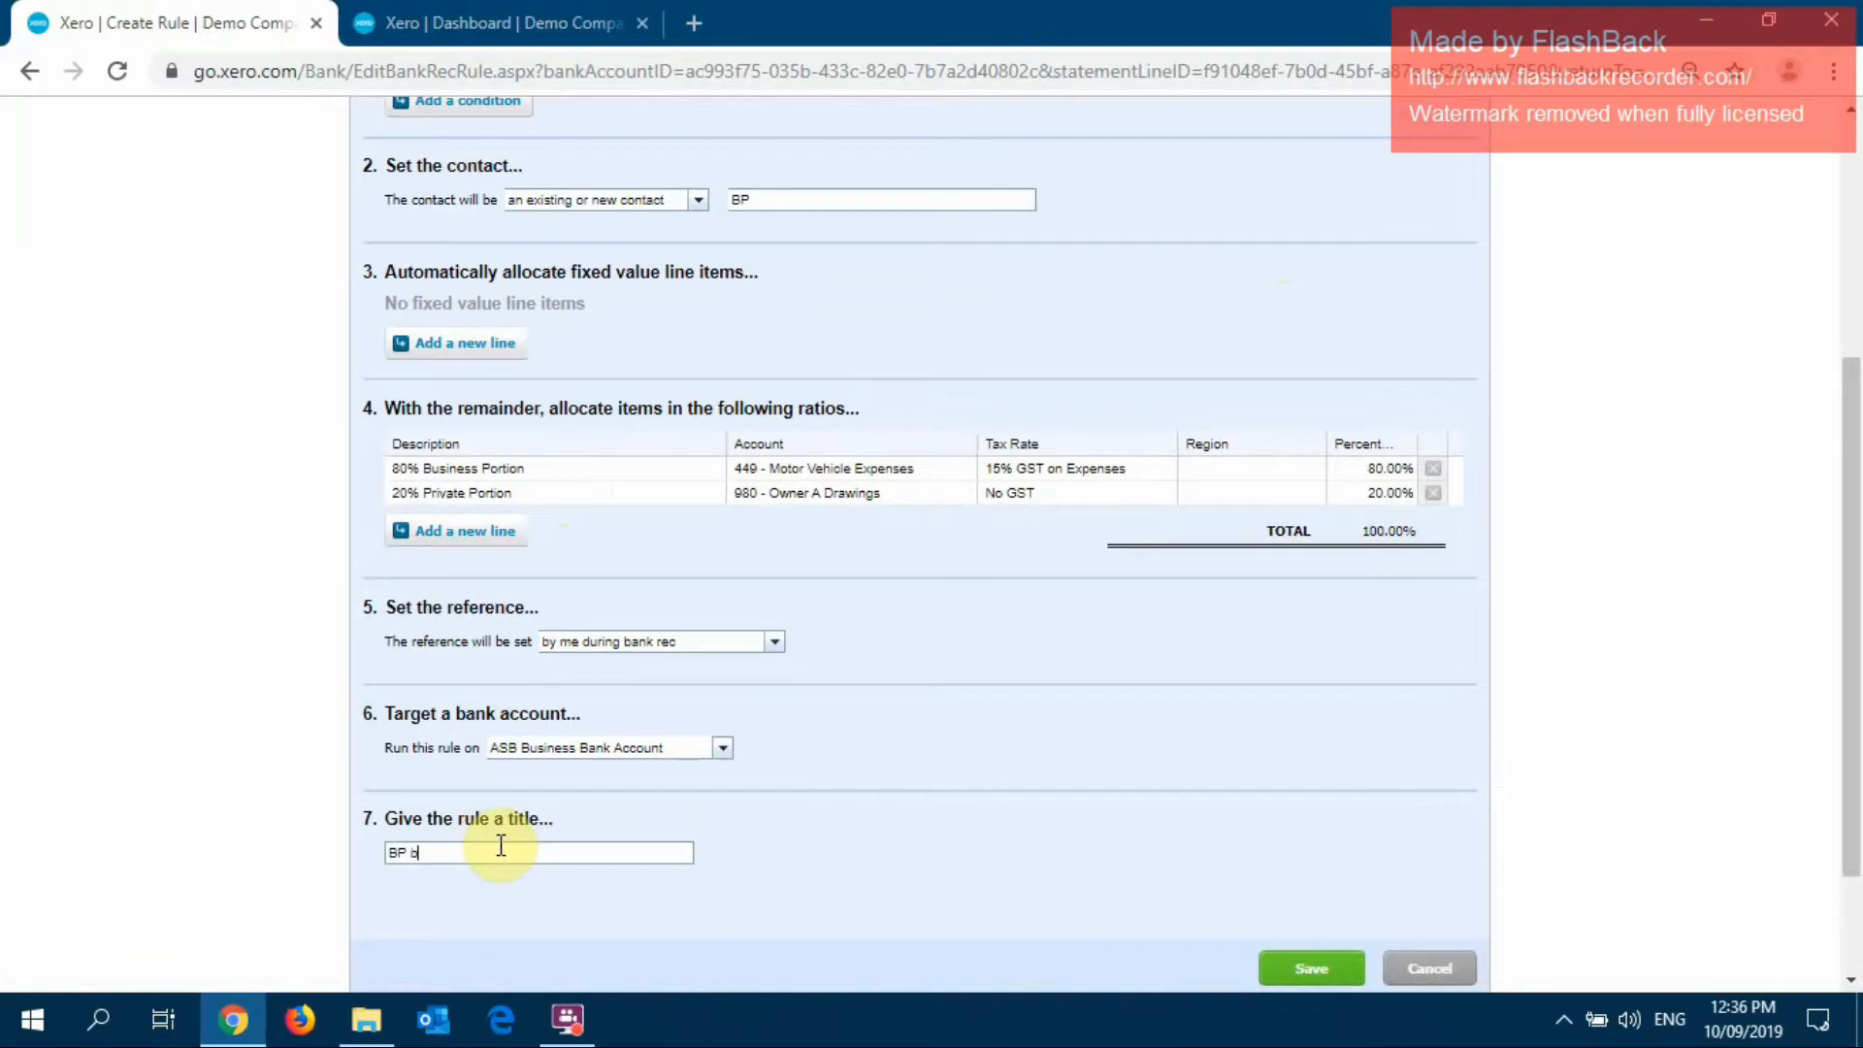
key(BackSpace)
text(Fuel Cra)
key(BackSpace)
key(BackSpace)
text(ard)
scroll(1031, 640, down, 2)
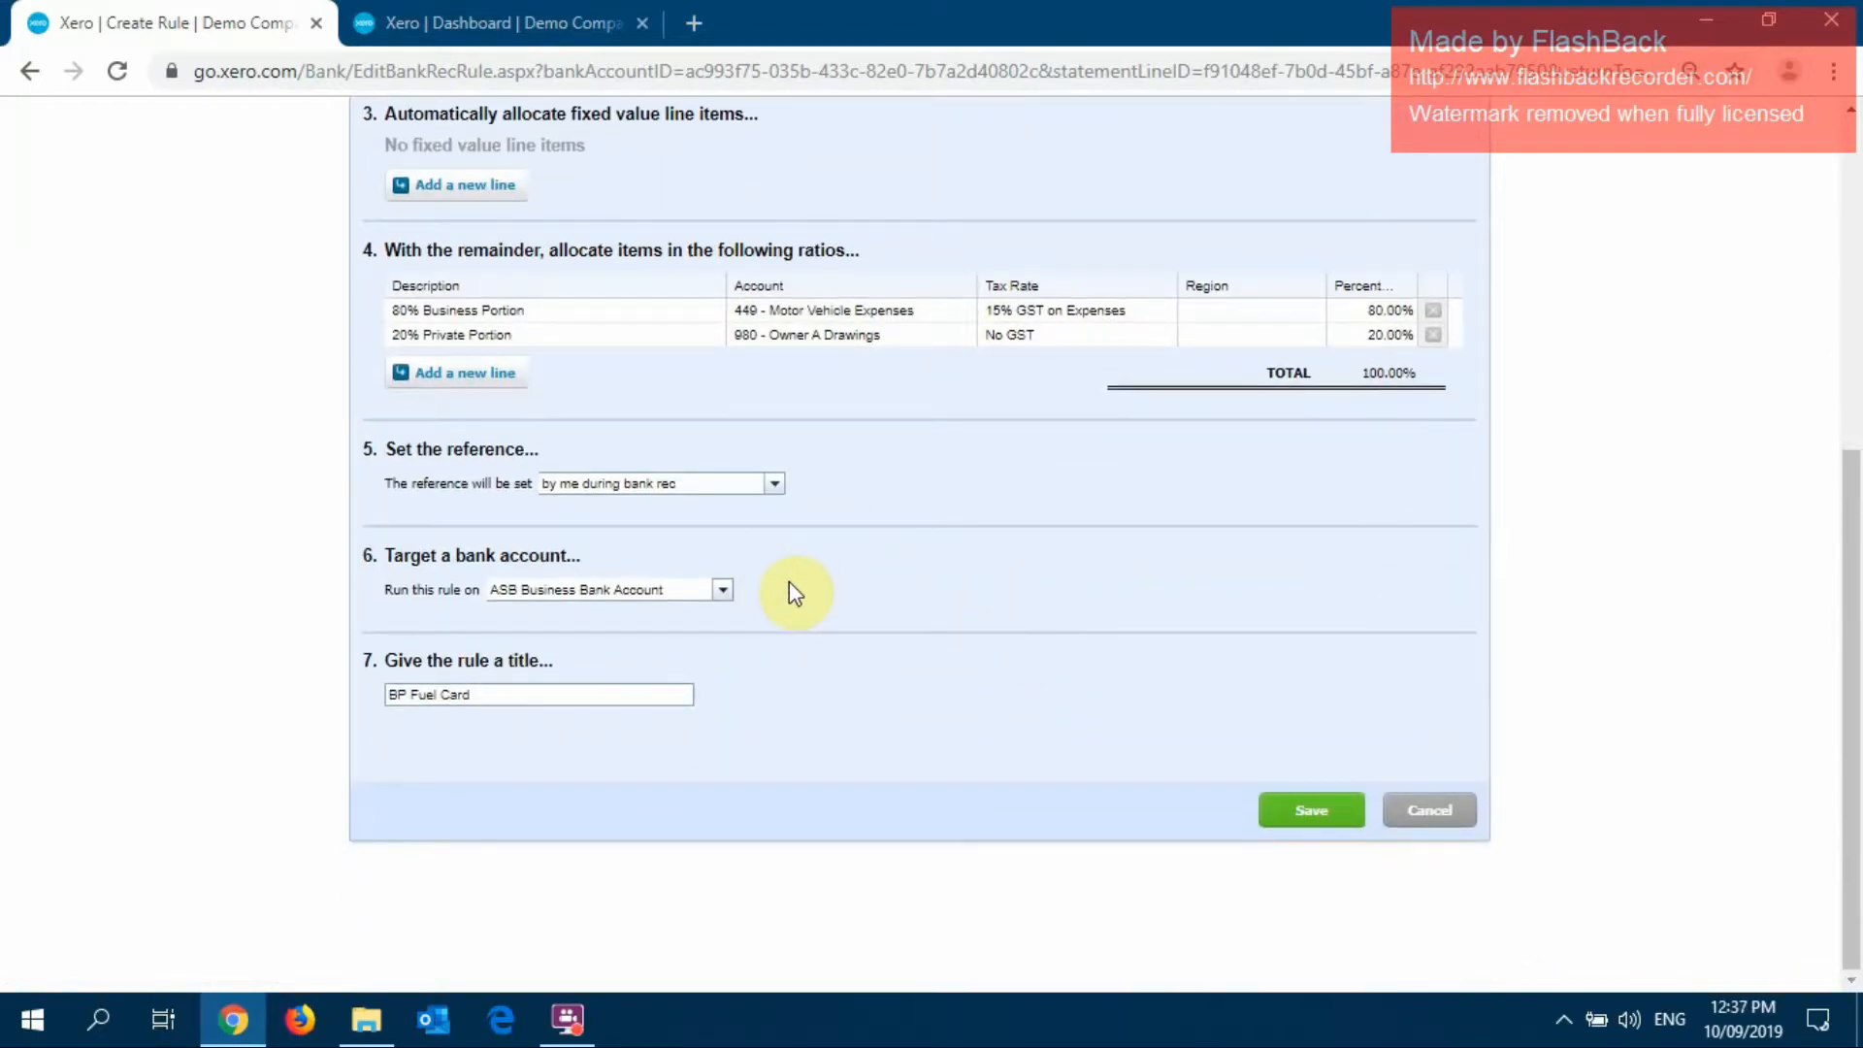
click(722, 592)
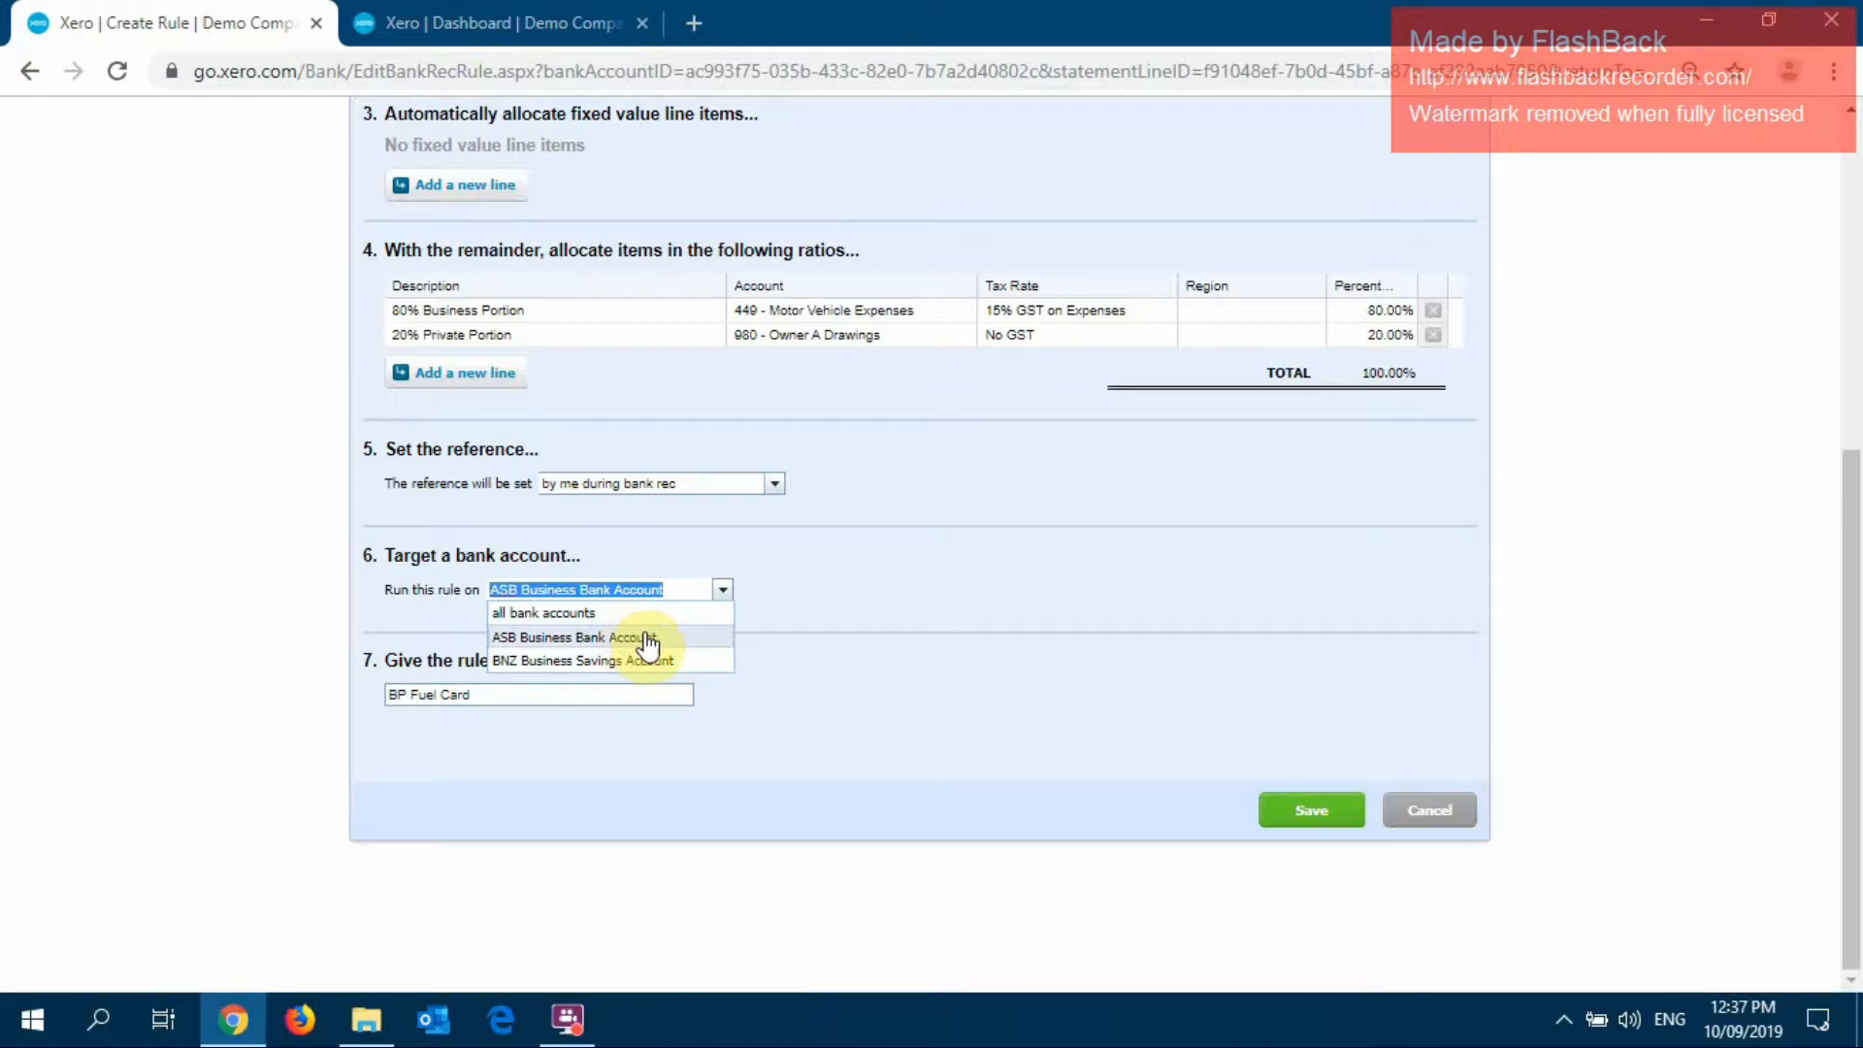
click(679, 639)
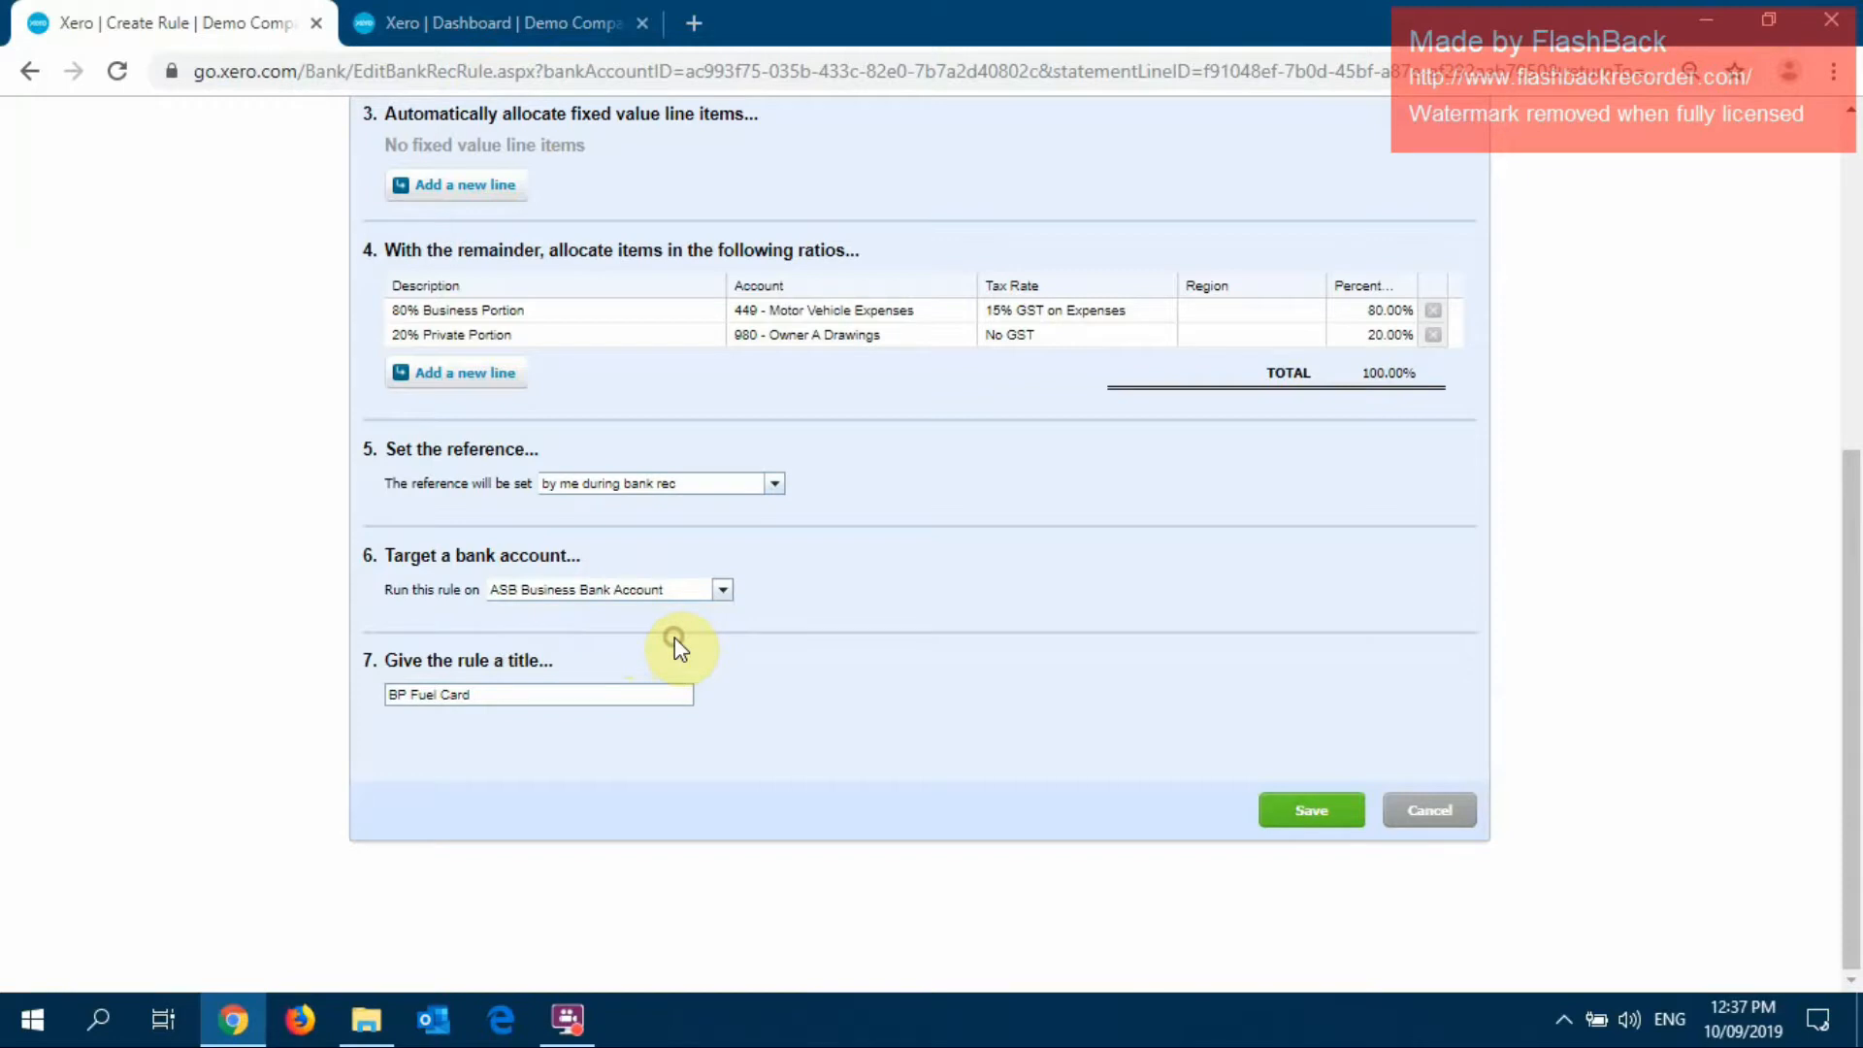
click(1305, 807)
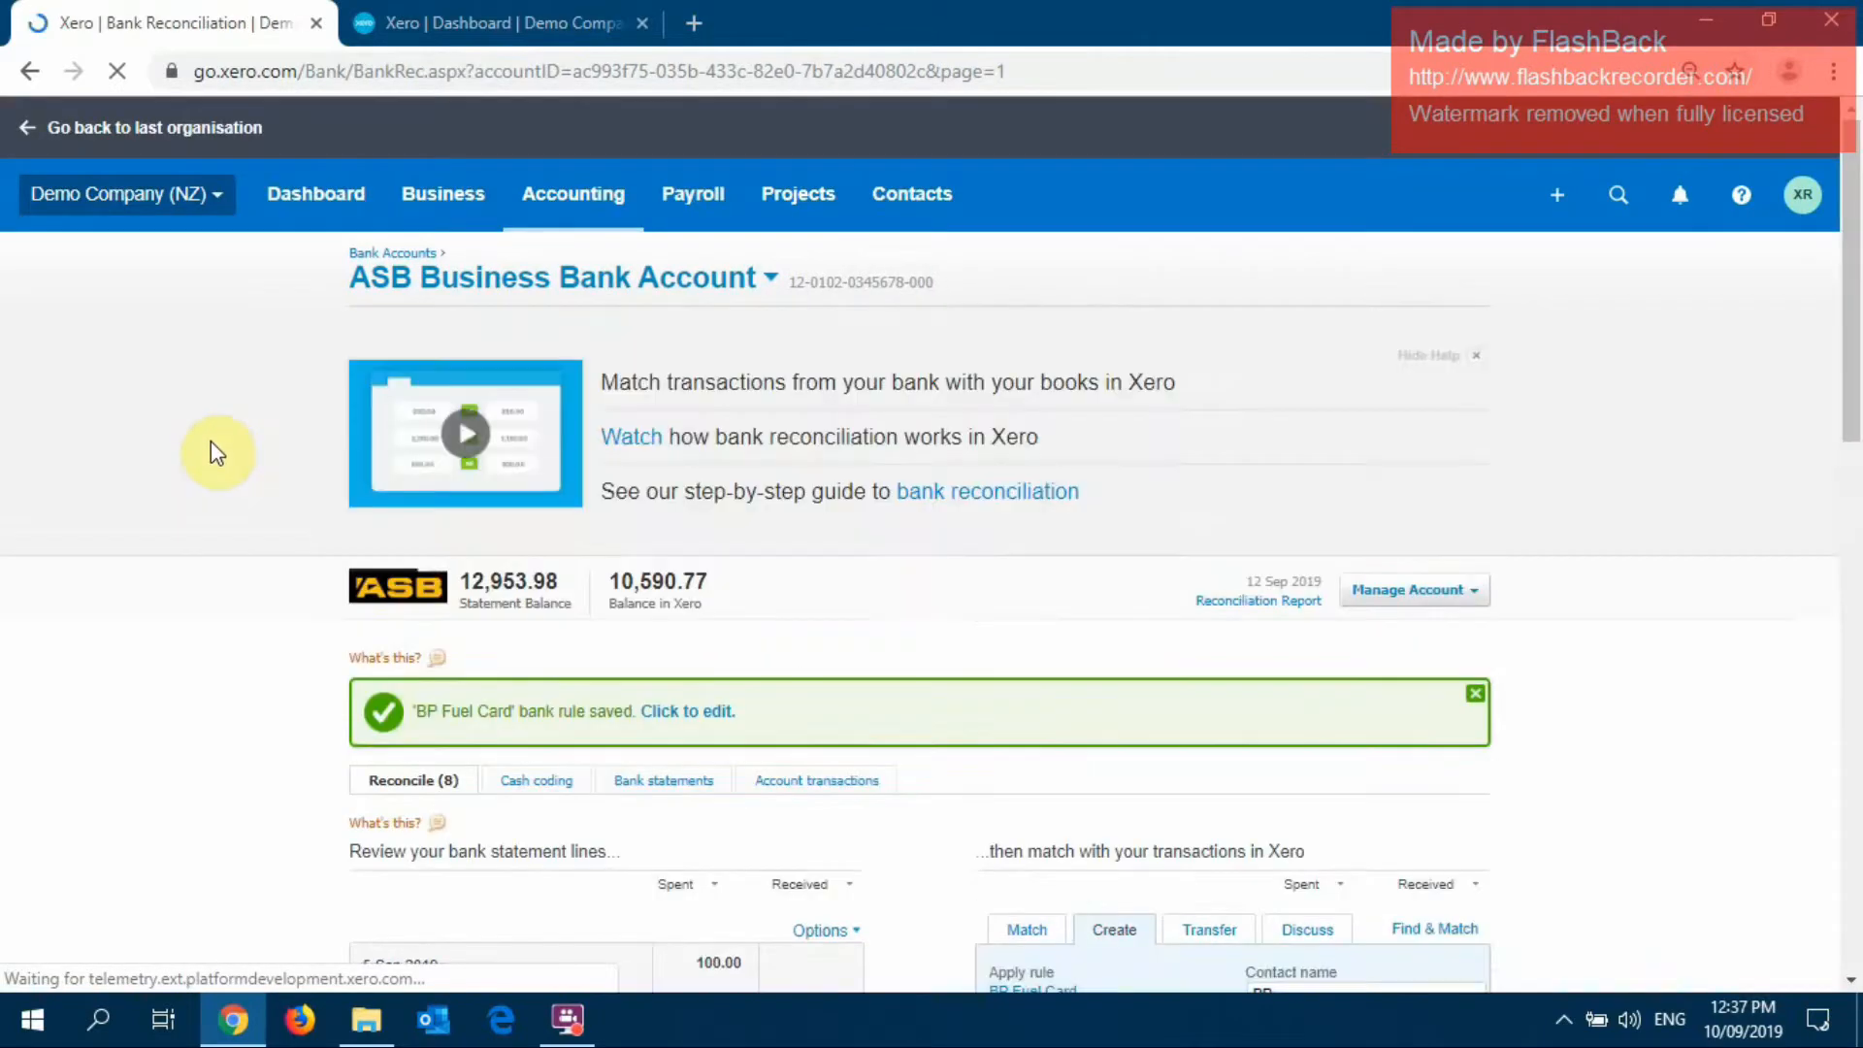
Reconcile the 5 Sep BP statement line by applying the BP Fuel Card rule
scroll(212, 442, down, 6)
scroll(211, 464, down, 1)
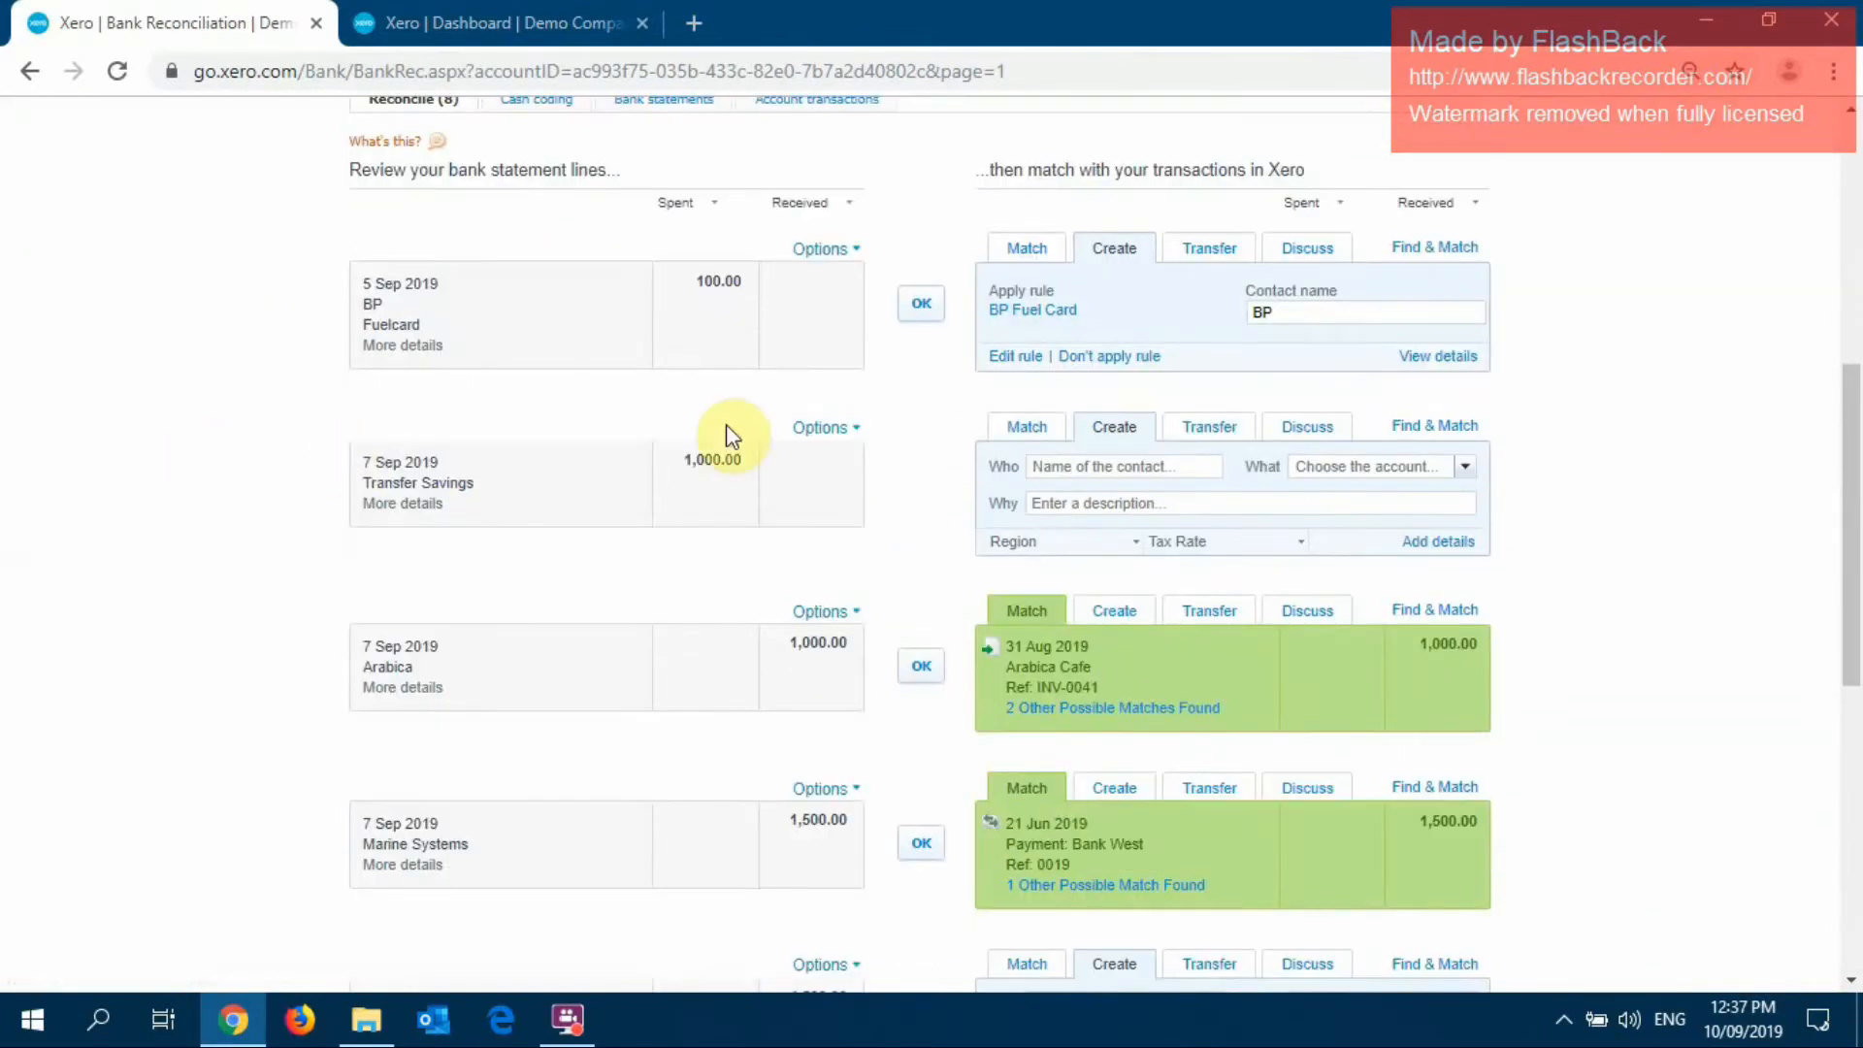
click(922, 309)
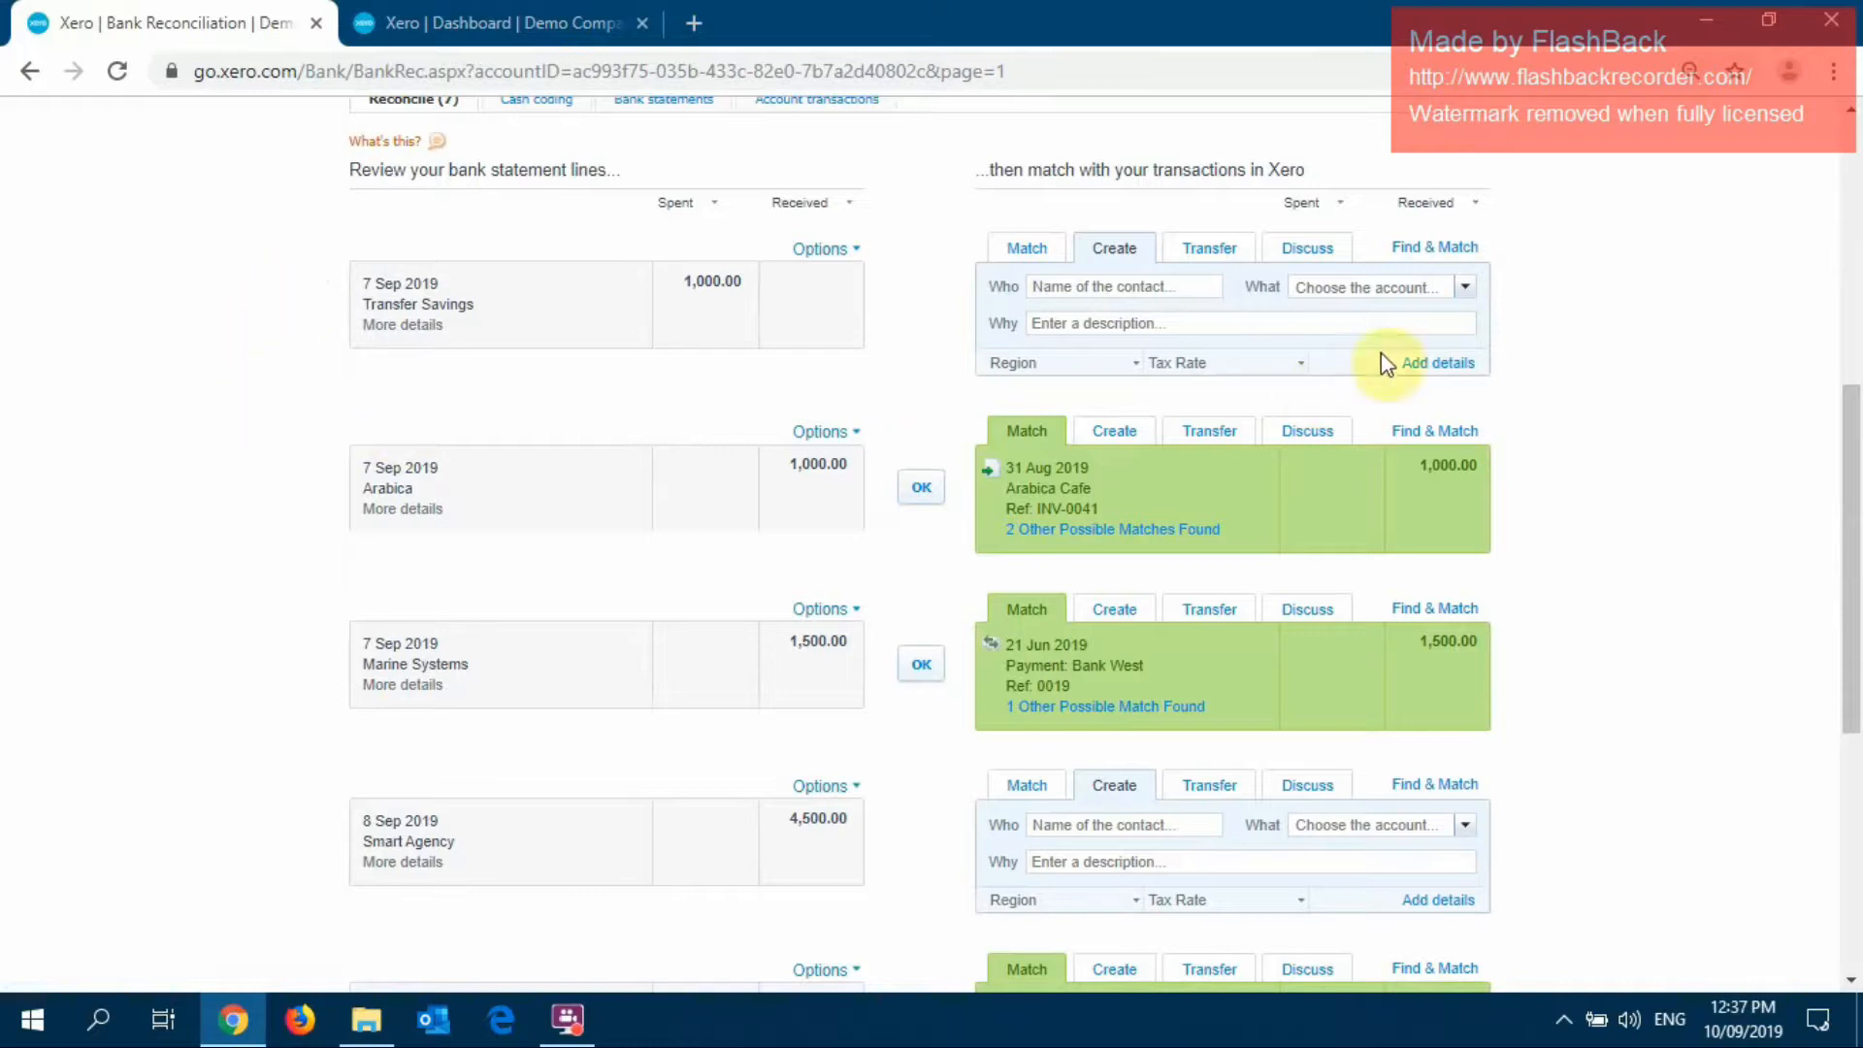
Set up the 7 Sep Transfer Savings statement line as a transfer to the BNZ Business Savings Account
click(1210, 250)
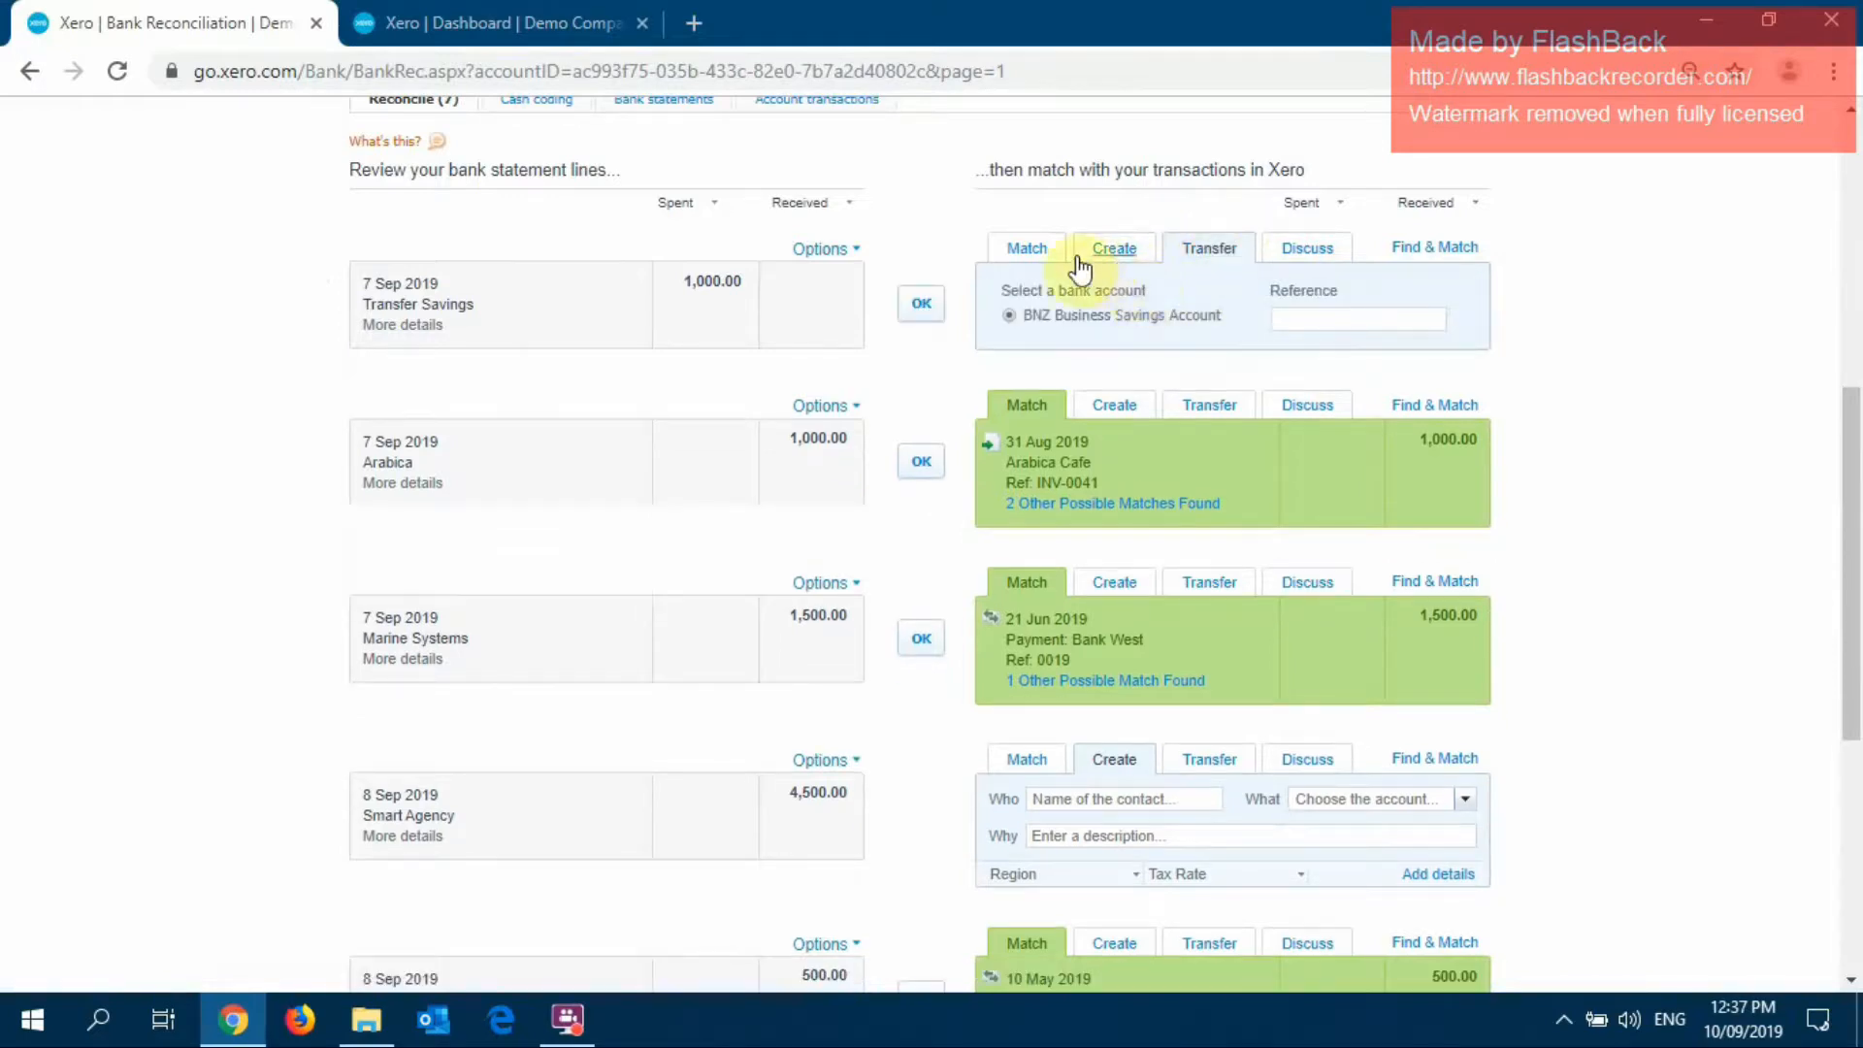
click(1110, 249)
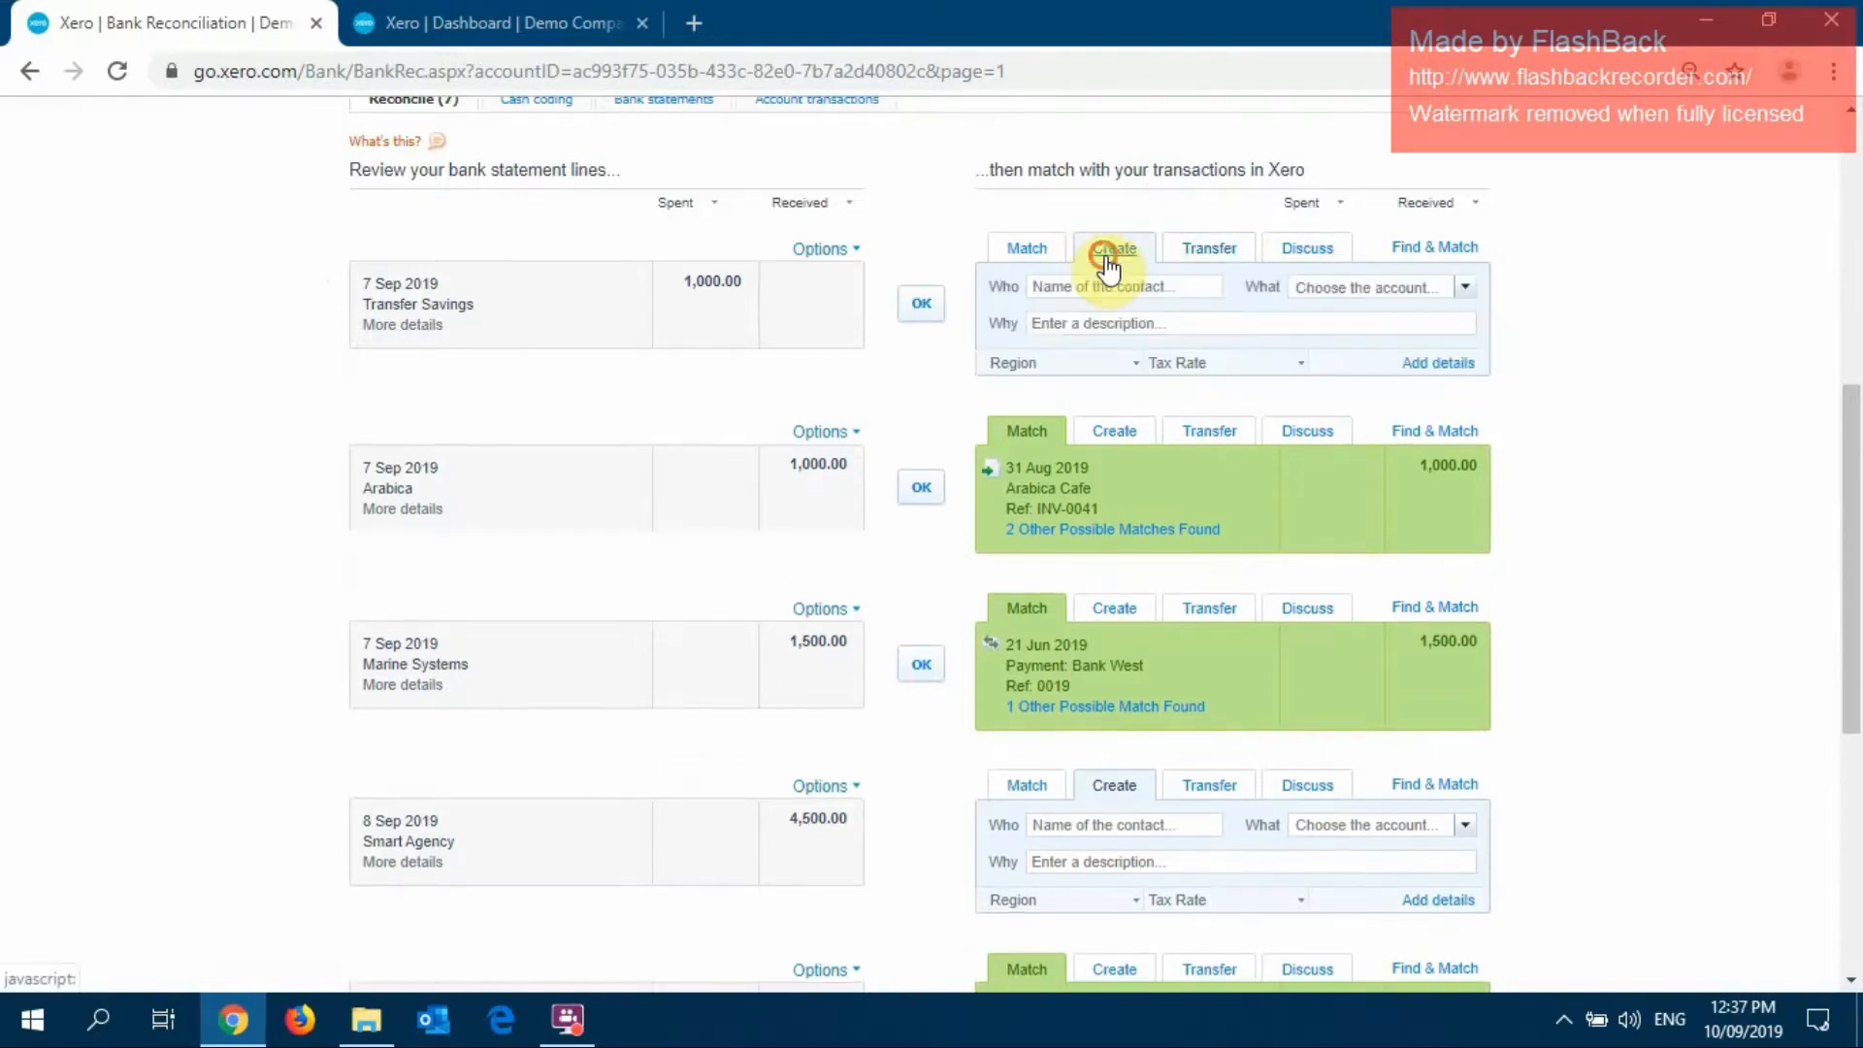
click(1203, 260)
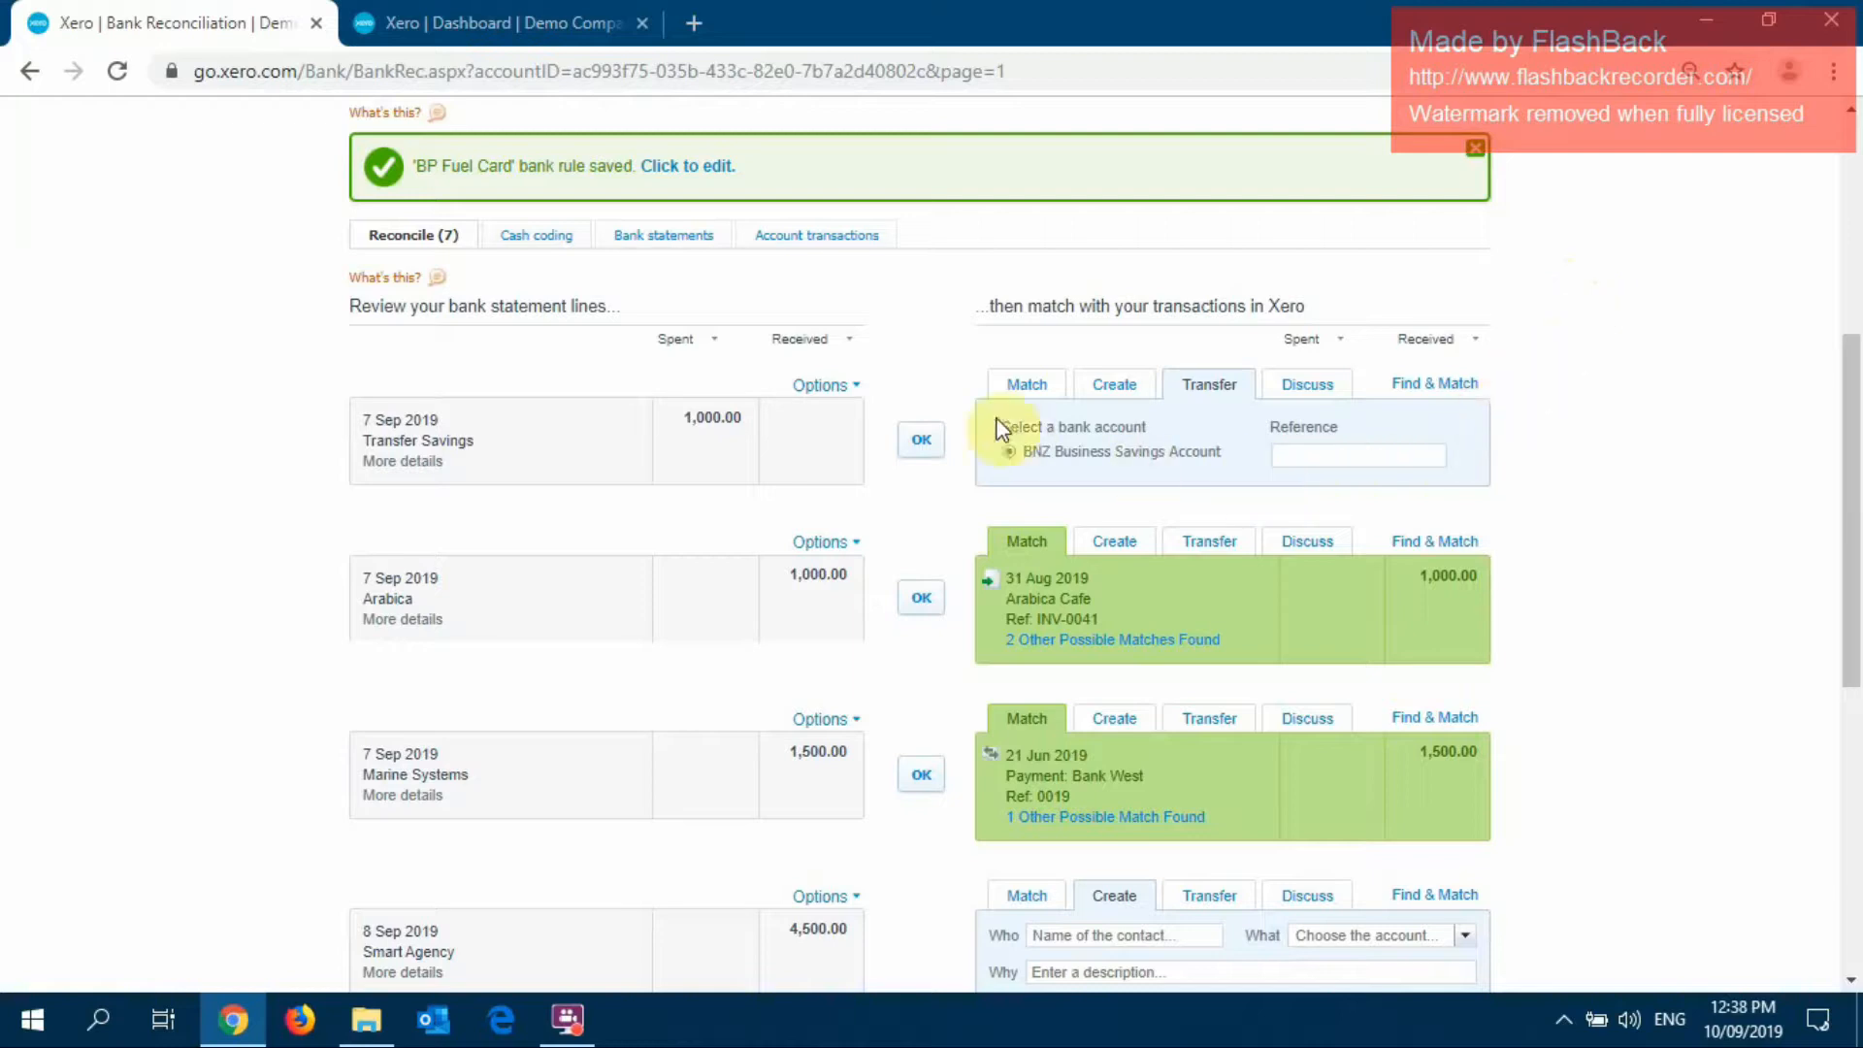
Check the ASB and BNZ bank accounts on the dashboard and return to the ASB reconciliation
scroll(491, 245, up, 1)
scroll(497, 254, up, 4)
click(475, 22)
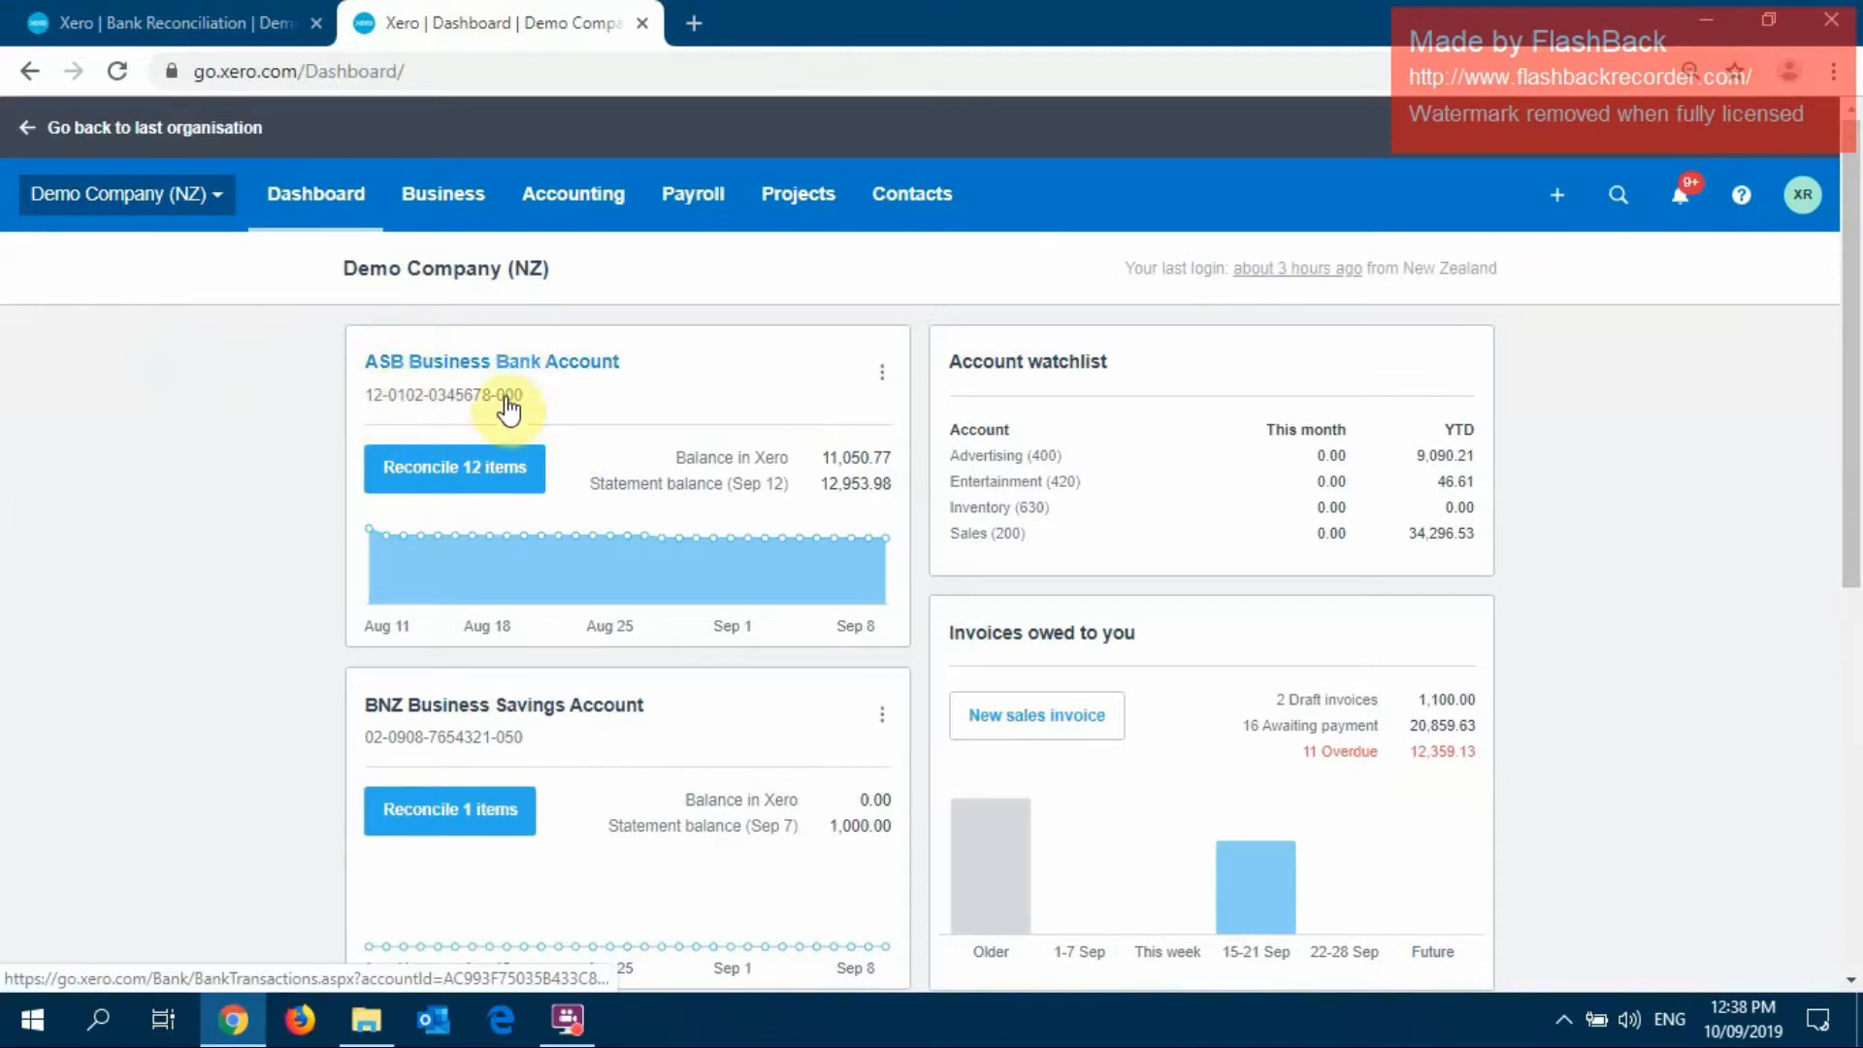
scroll(665, 691, down, 1)
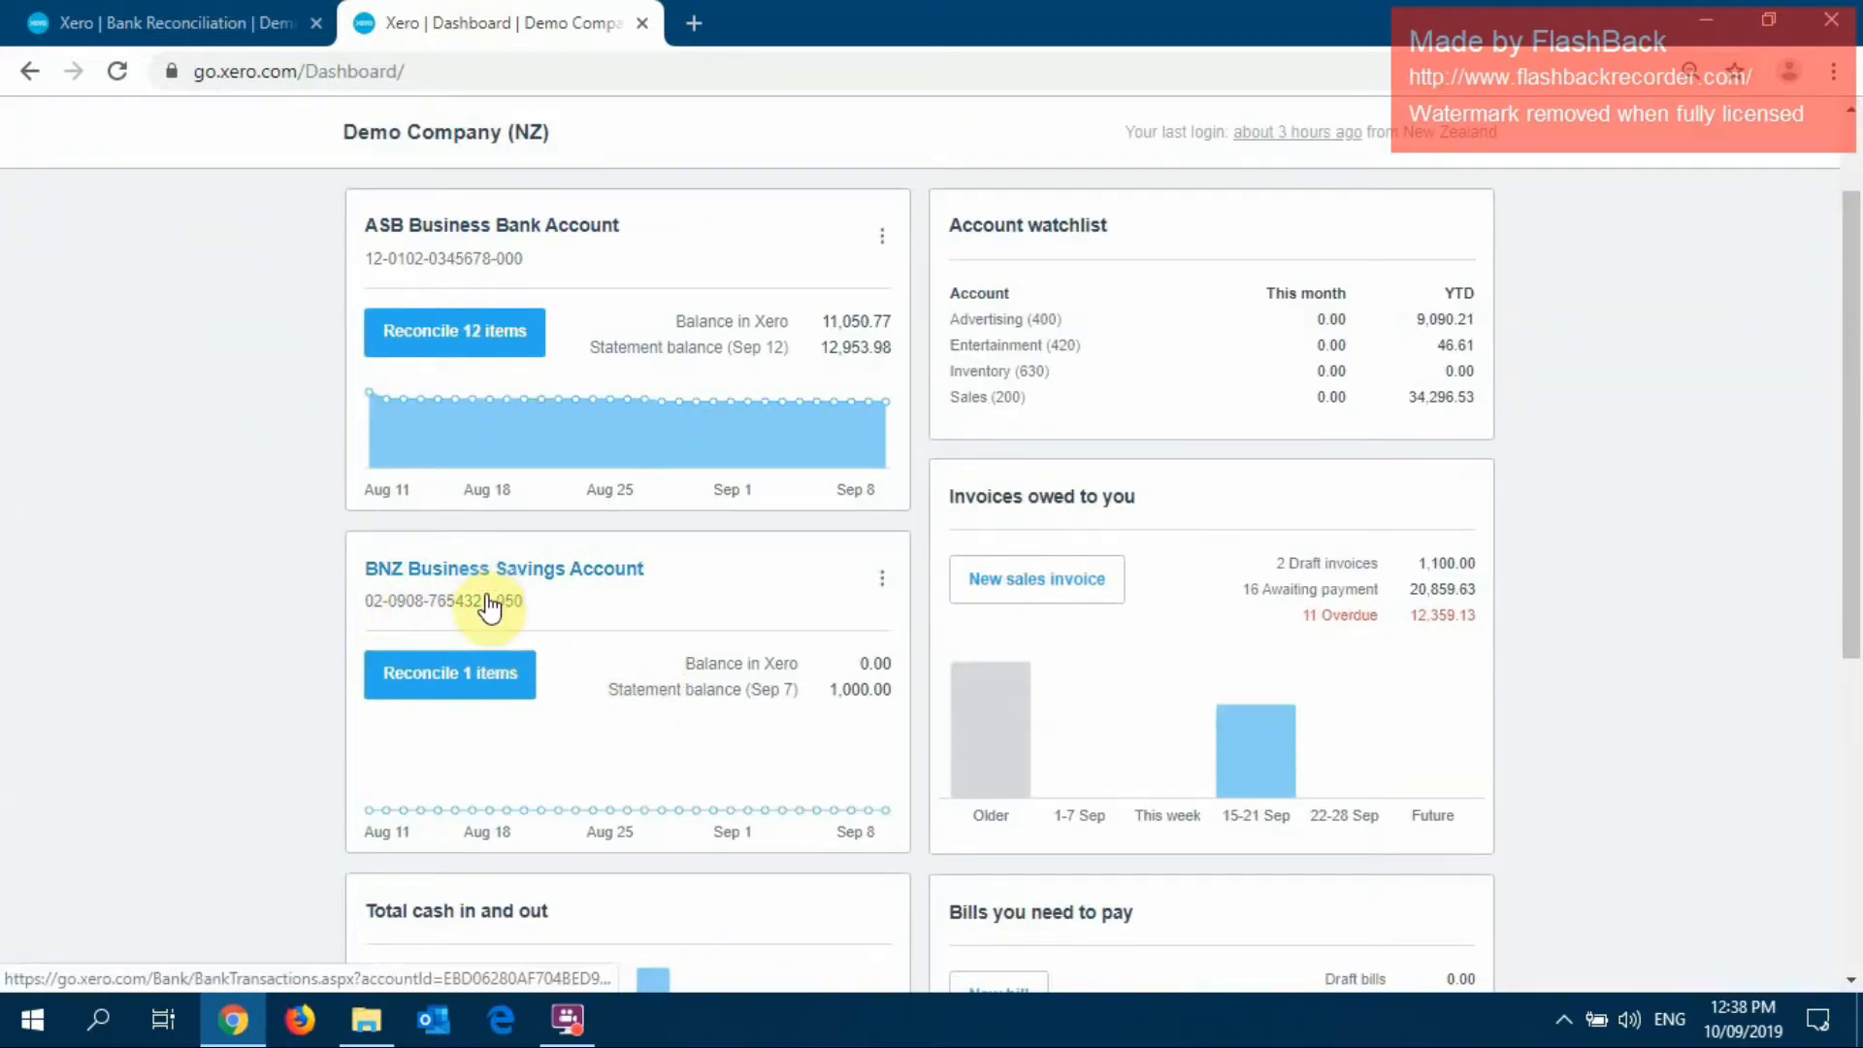
click(200, 2)
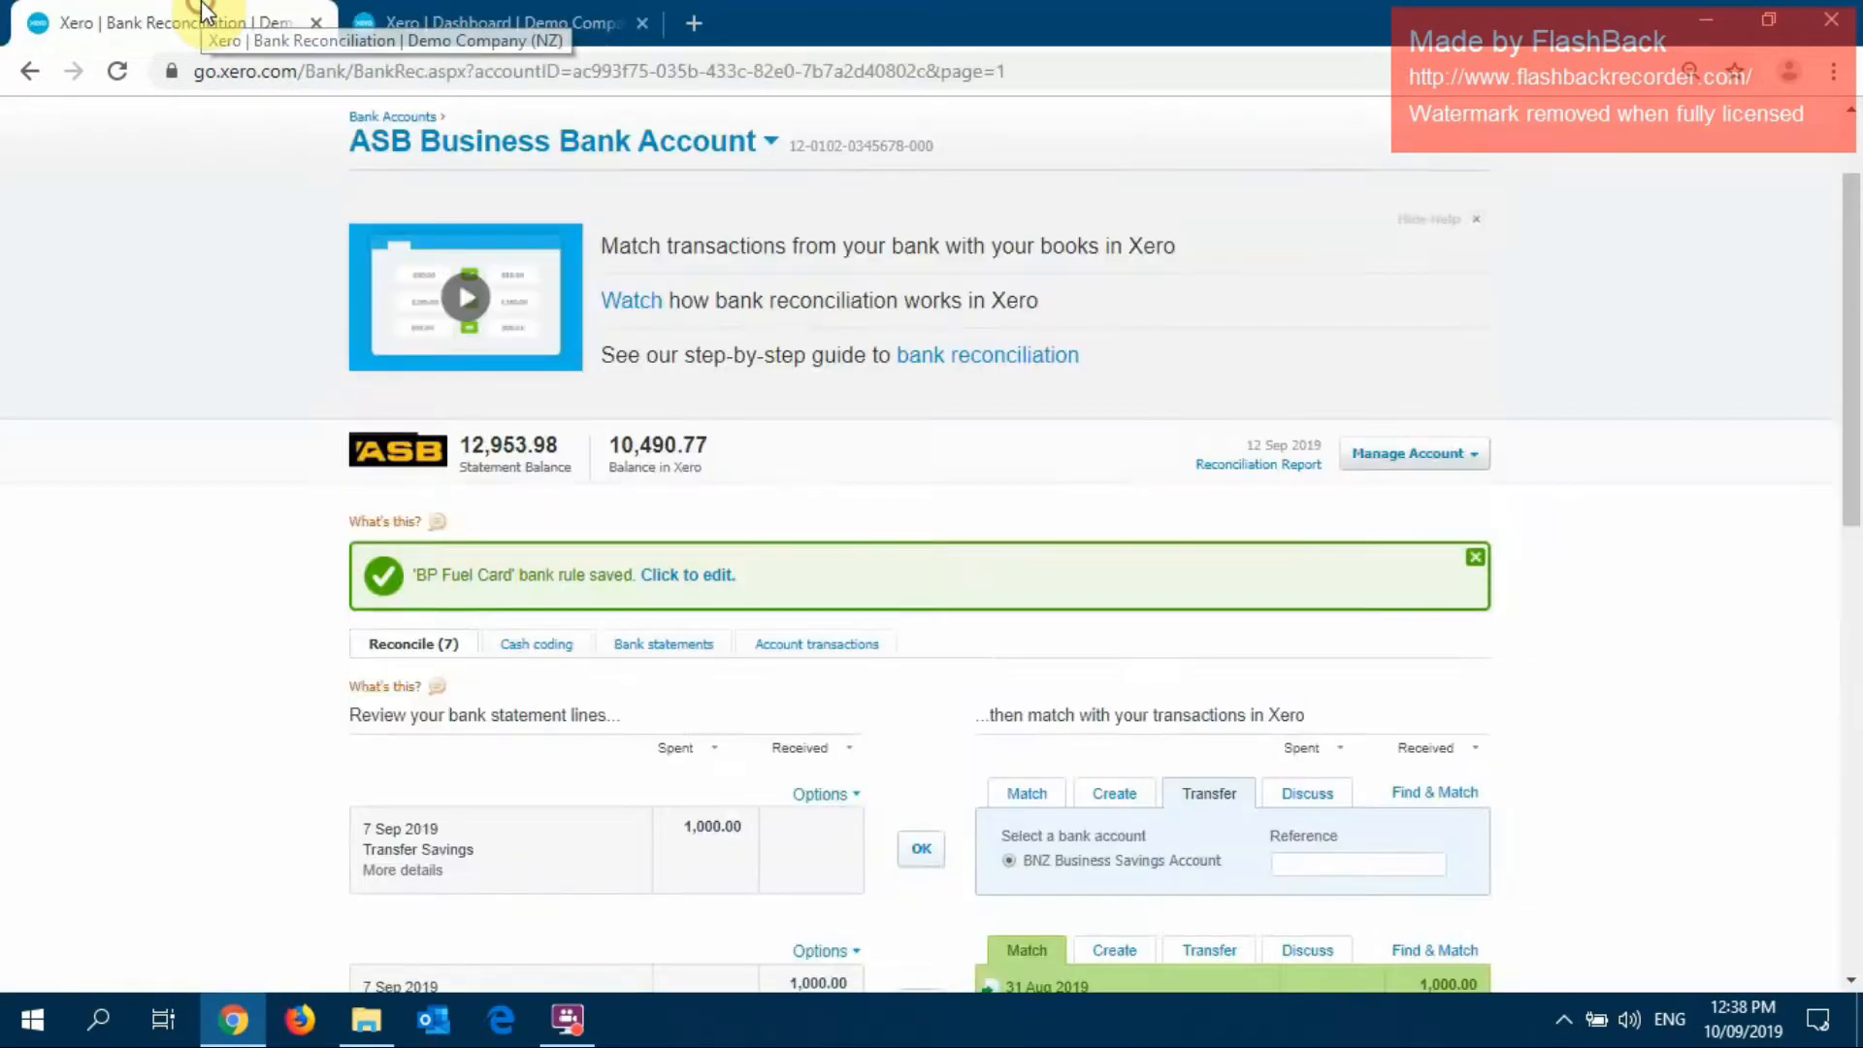
View the transaction details of the 7 Sep Transfer Savings statement line and close them
scroll(209, 505, down, 2)
scroll(205, 506, down, 3)
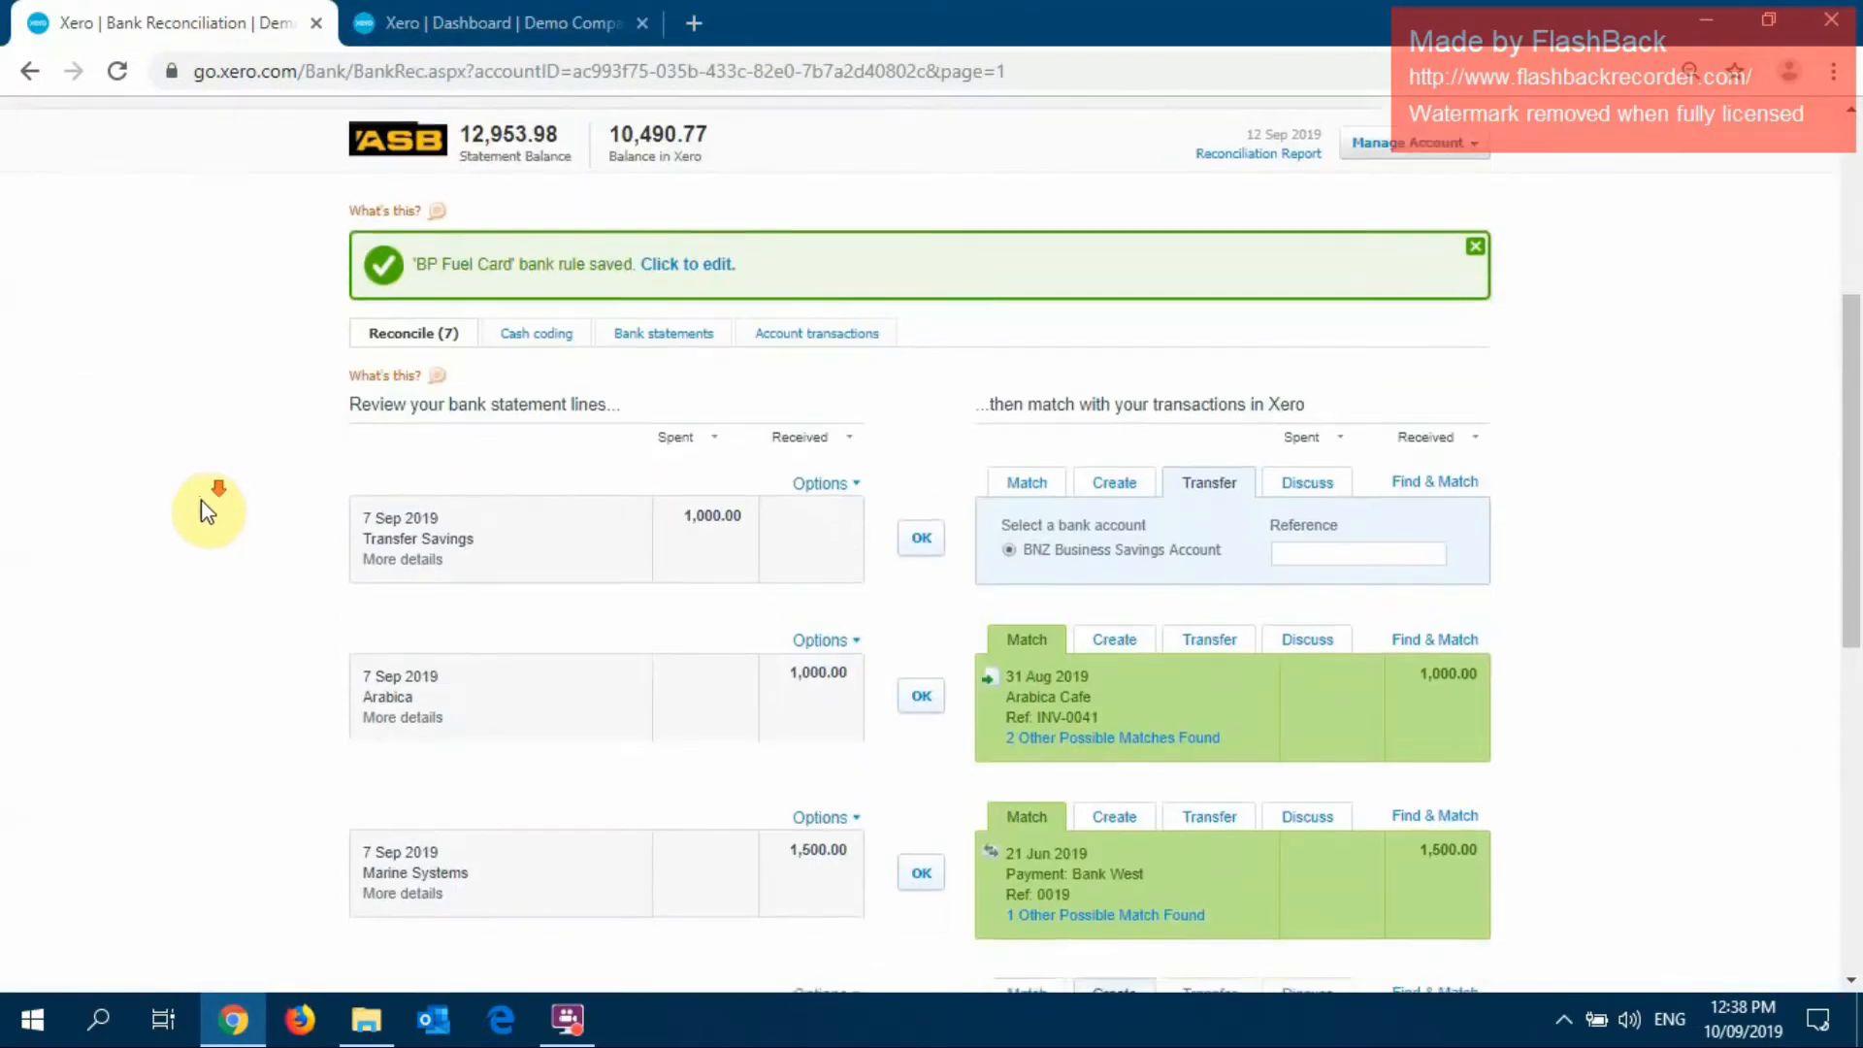
click(401, 464)
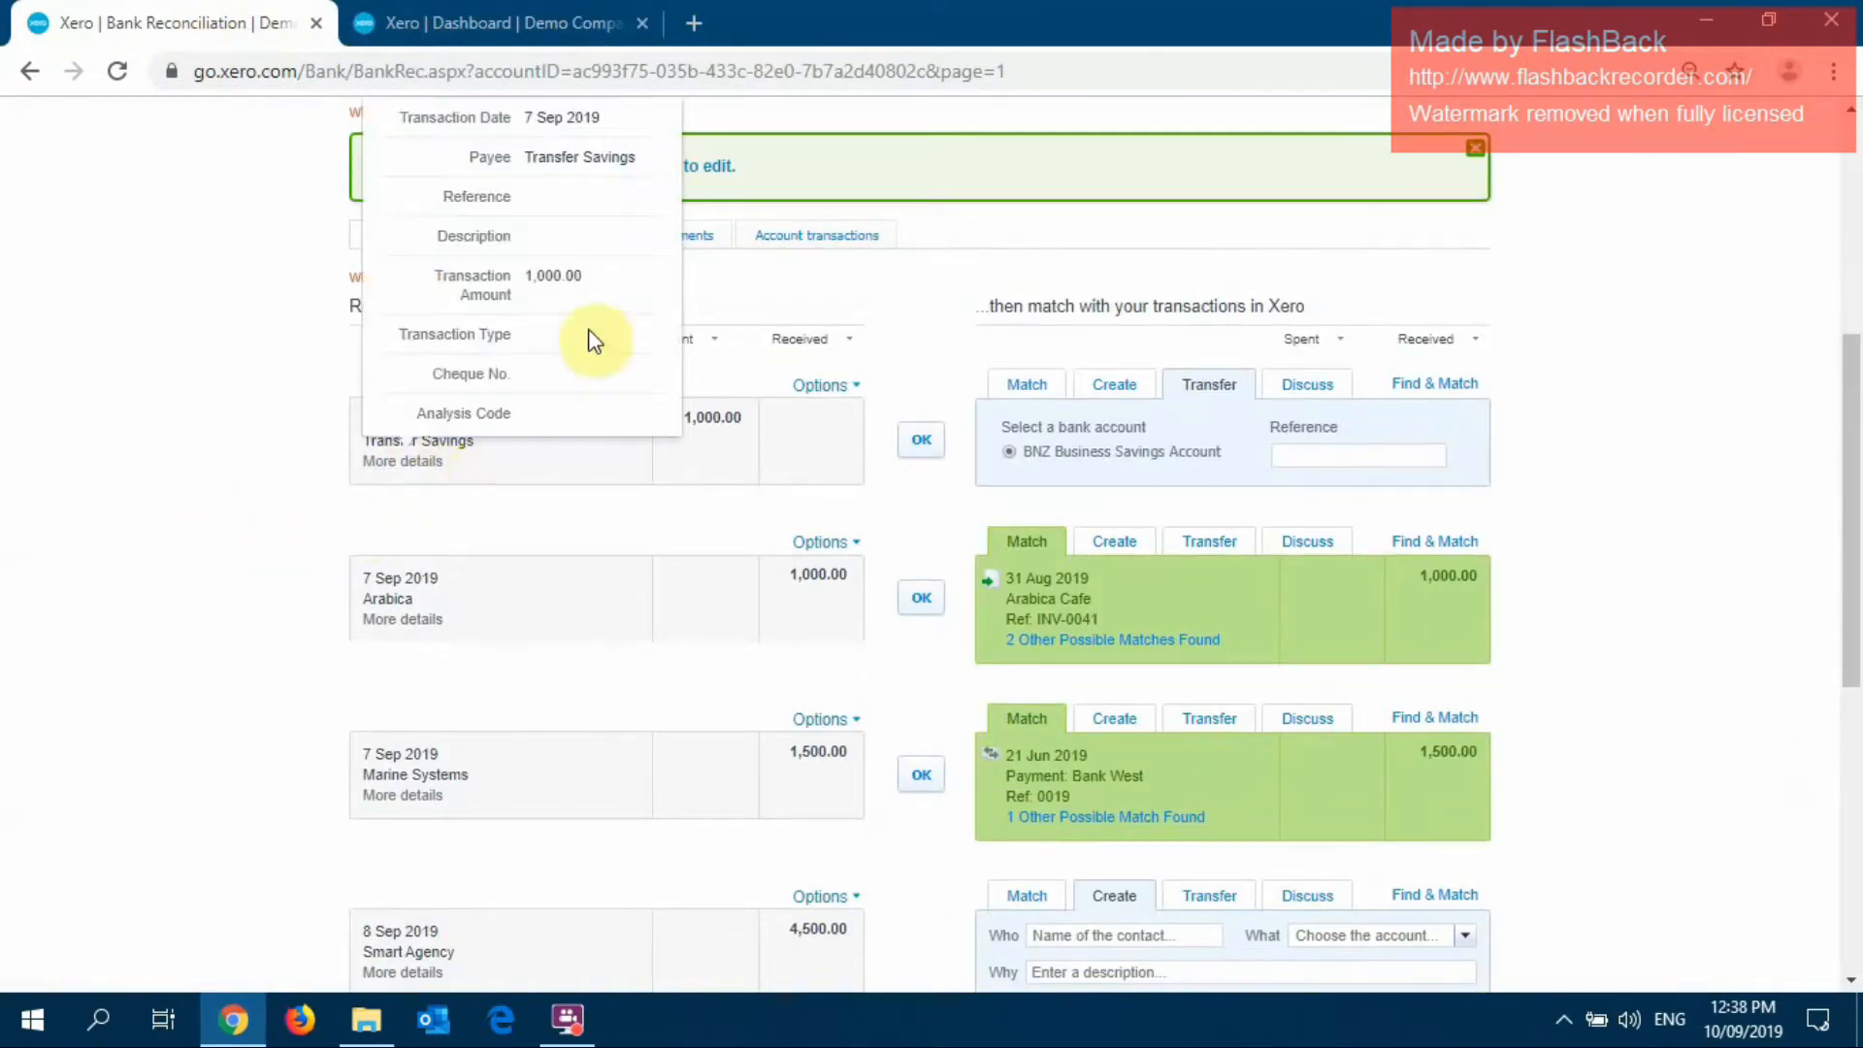
scroll(645, 218, up, 2)
click(648, 210)
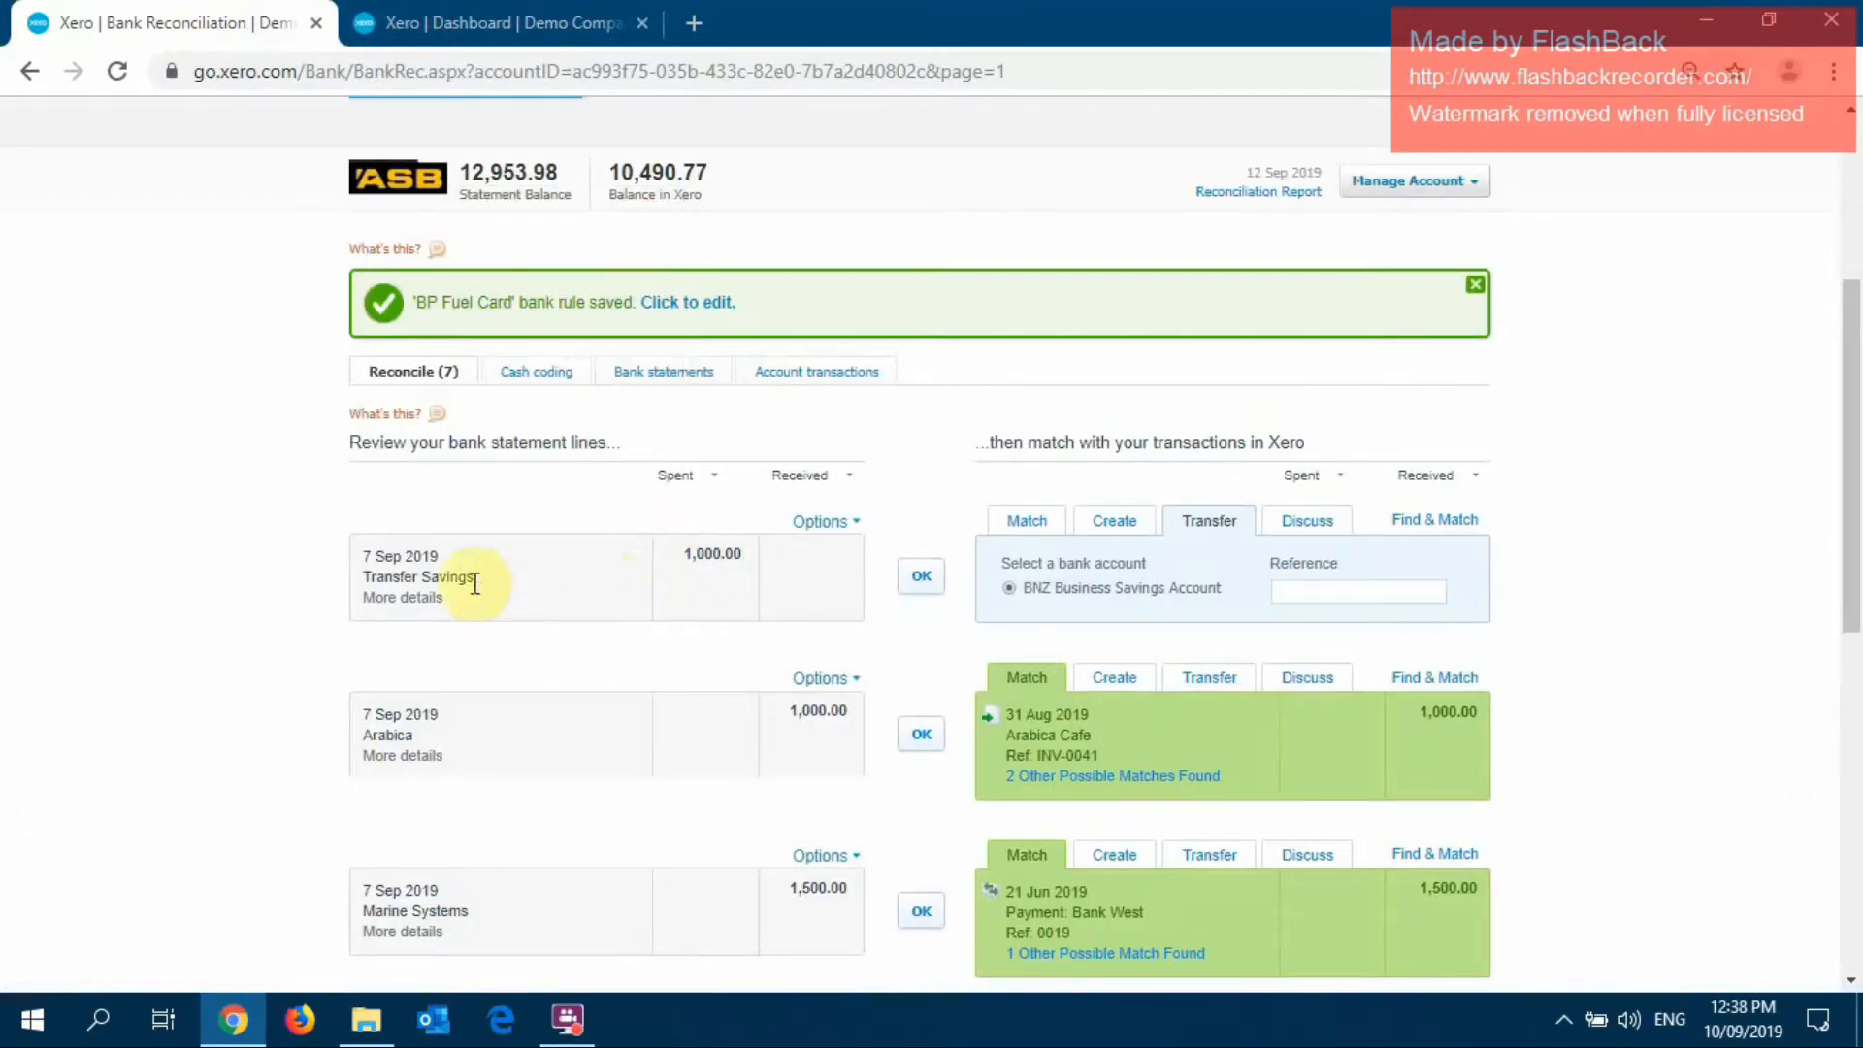
Open the BNZ Business Savings Account's reconciliation from the dashboard and examine the 7 Sep ASB statement line and its suggested match
click(488, 22)
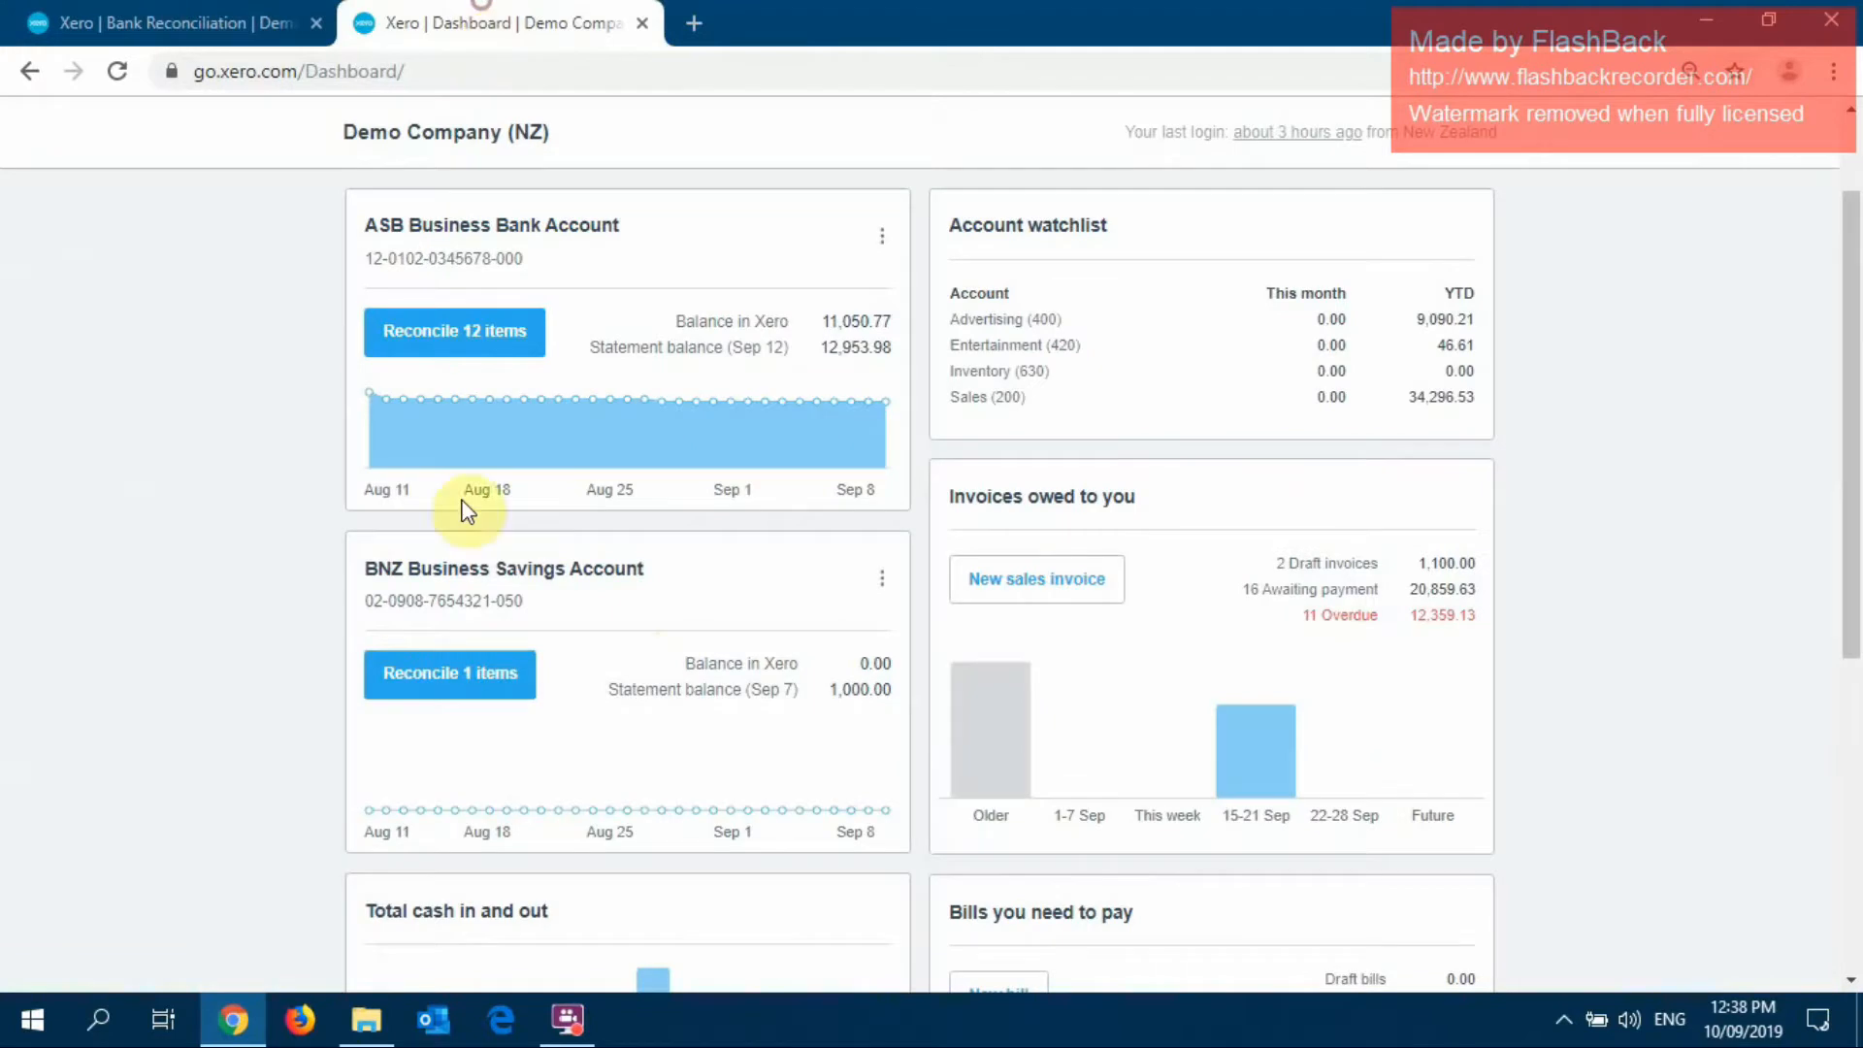
click(499, 575)
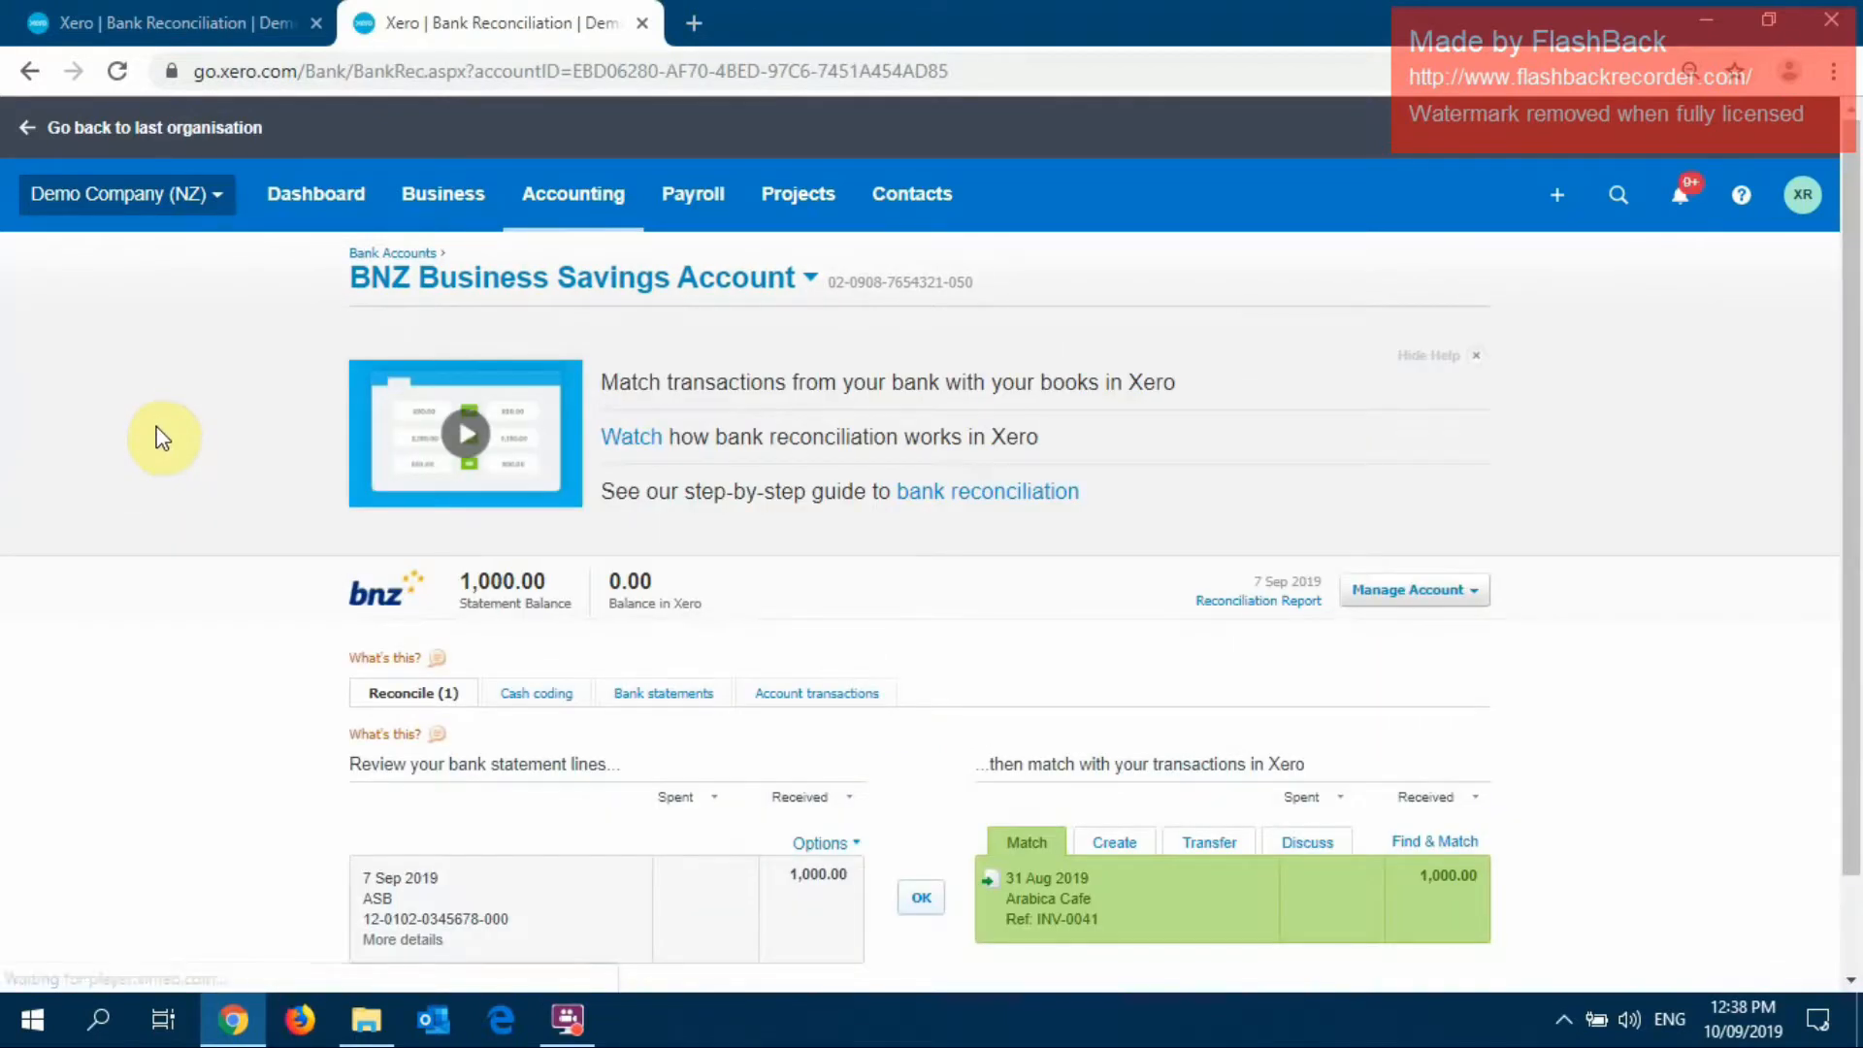
scroll(163, 435, down, 1)
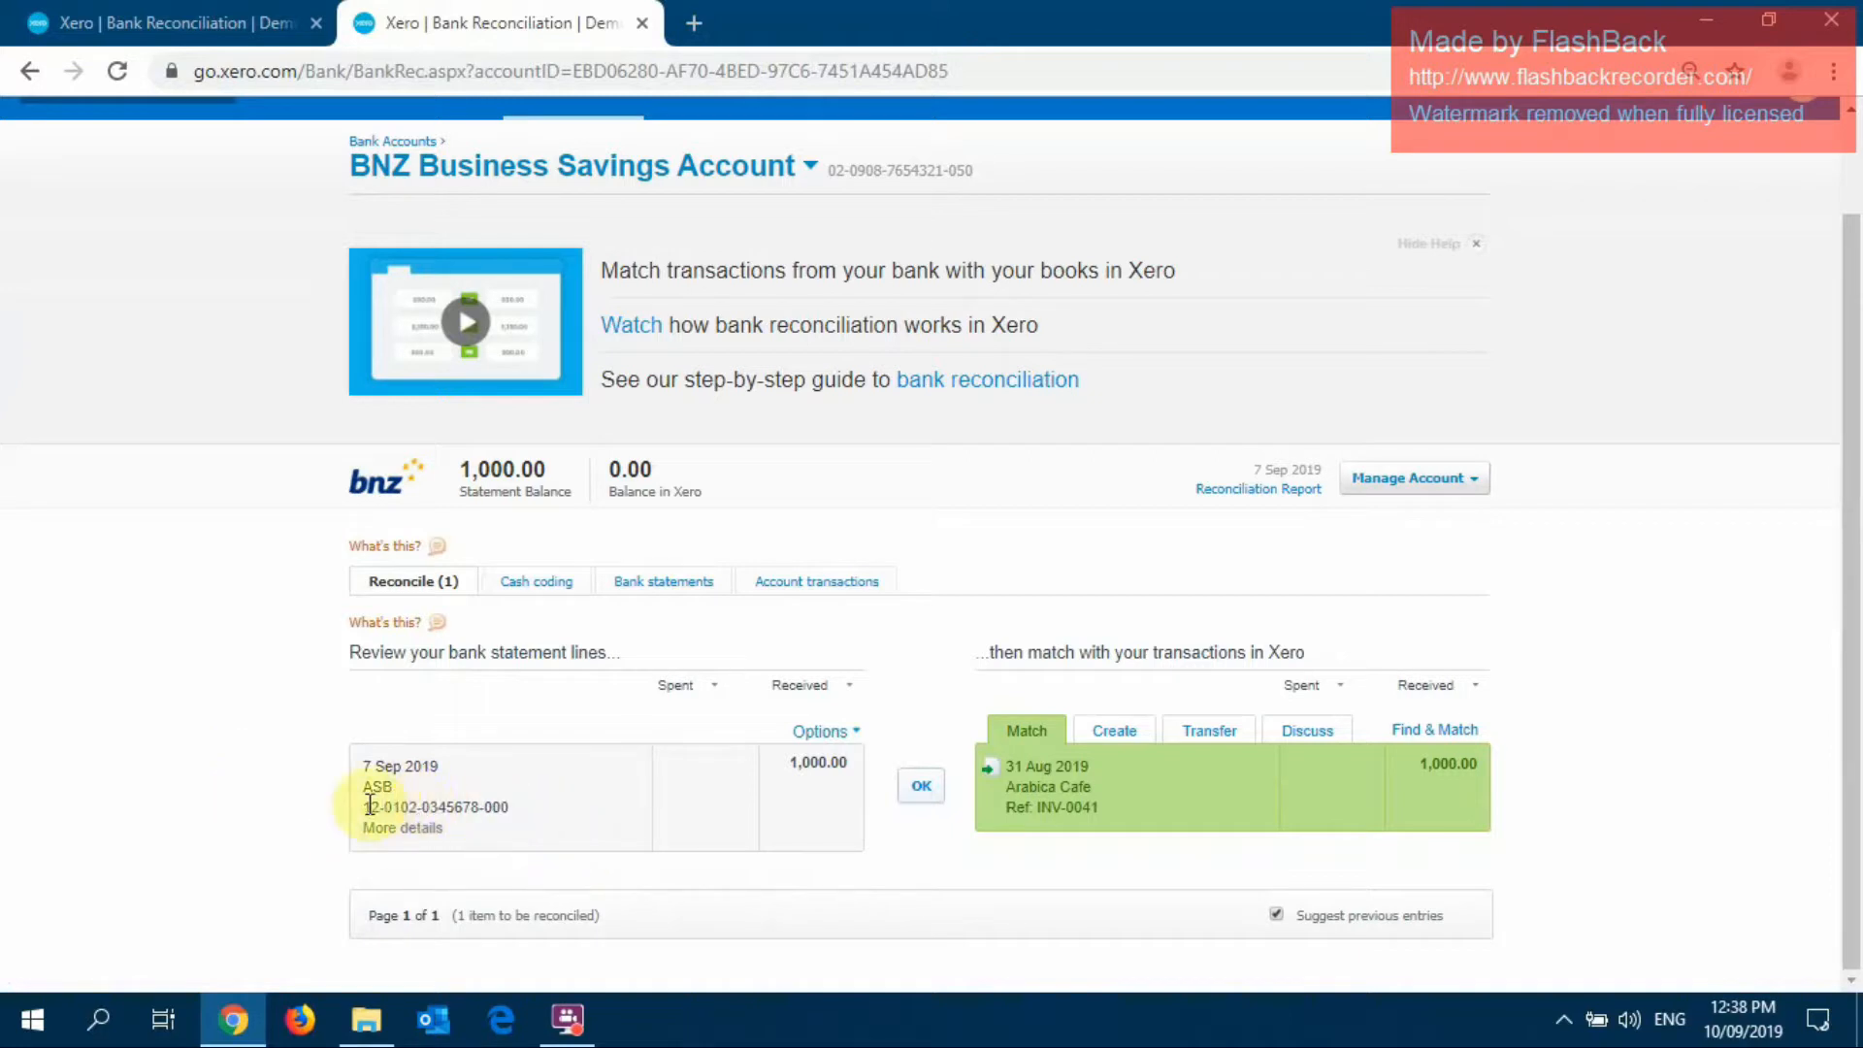
drag(371, 807, 512, 810)
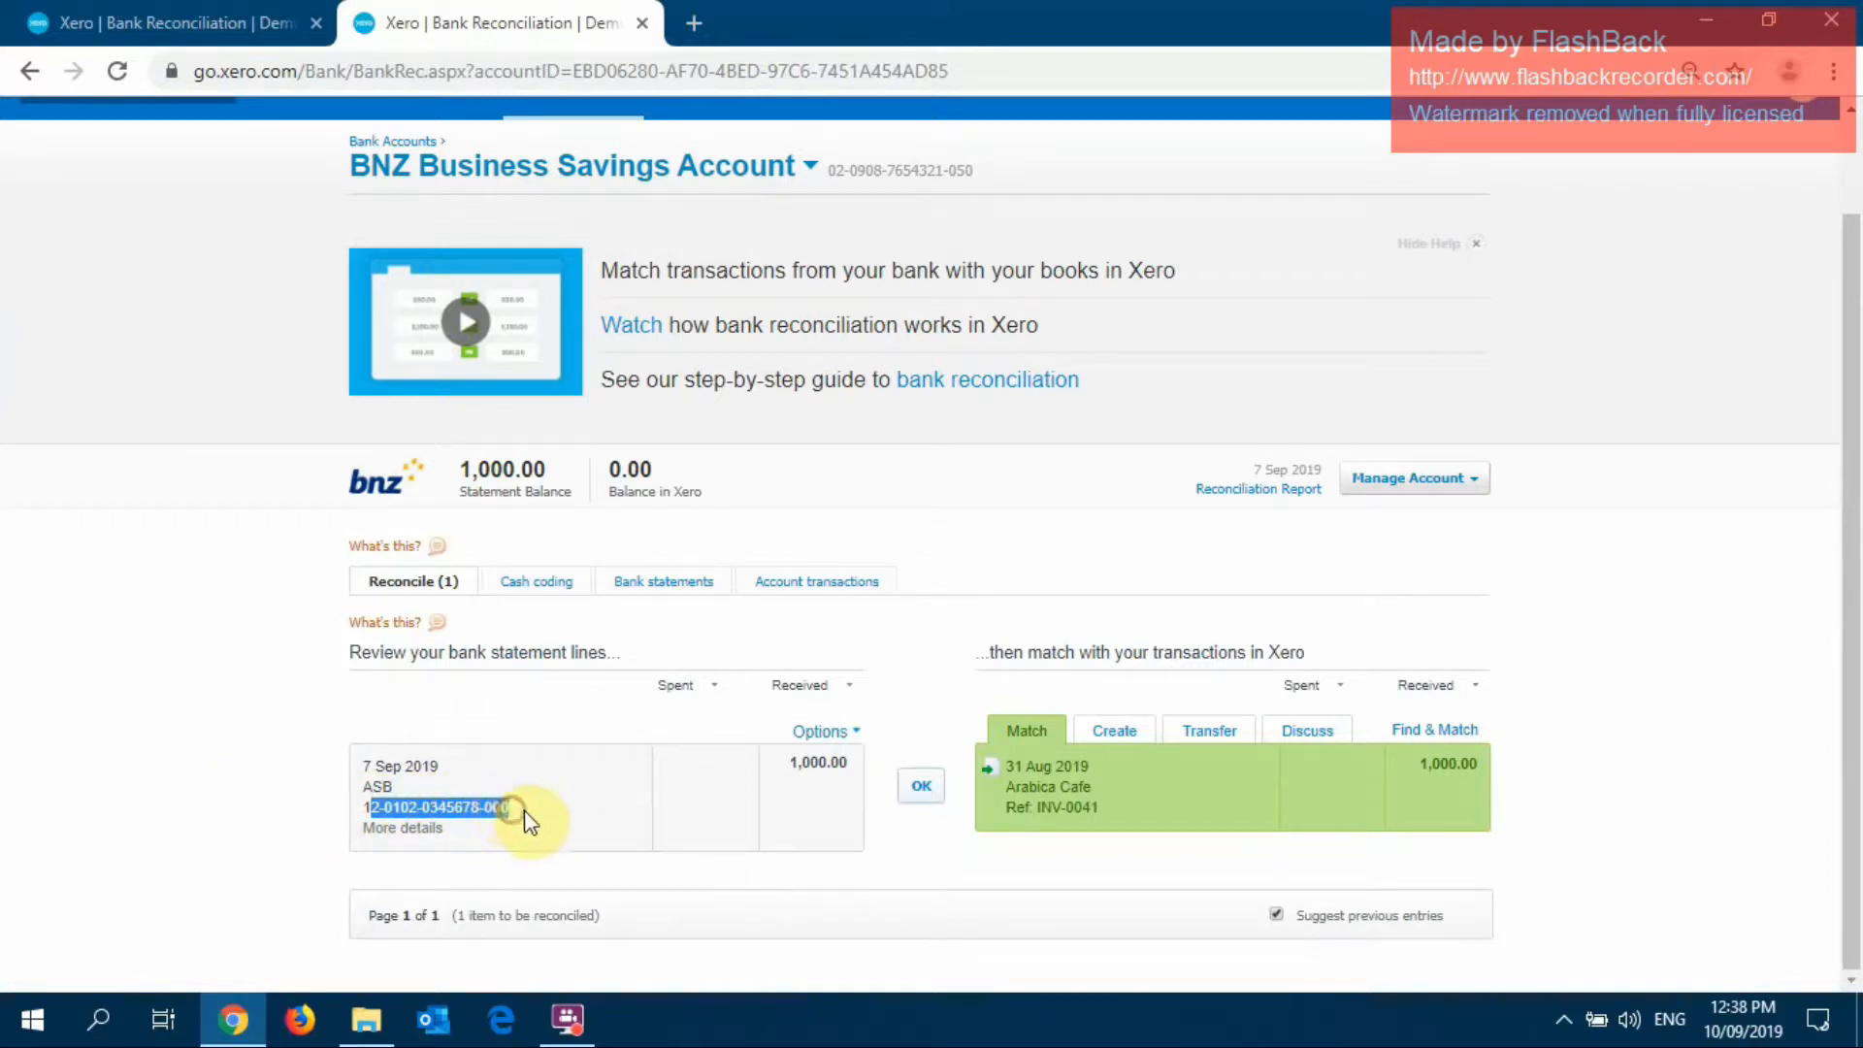
click(524, 810)
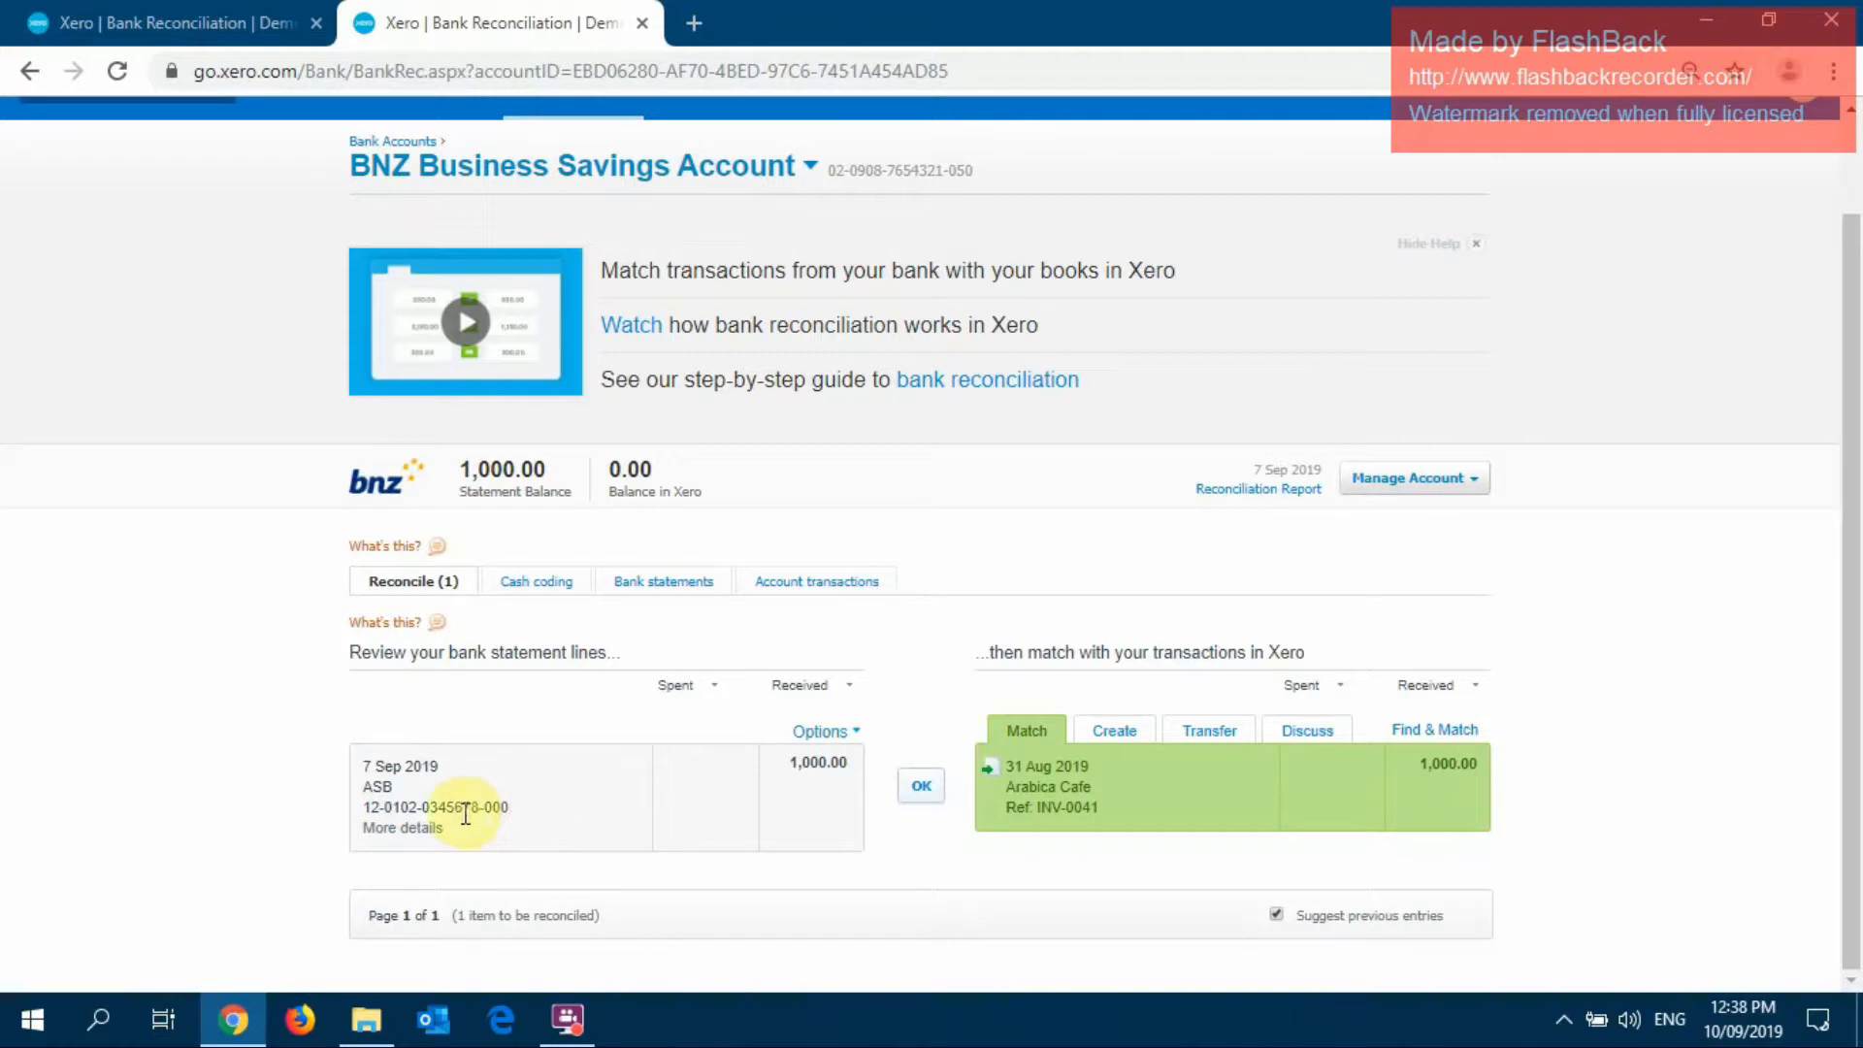
Return to the ASB account and reconcile the 7 Sep Transfer Savings line as a transfer to the BNZ Business Savings Account
click(107, 23)
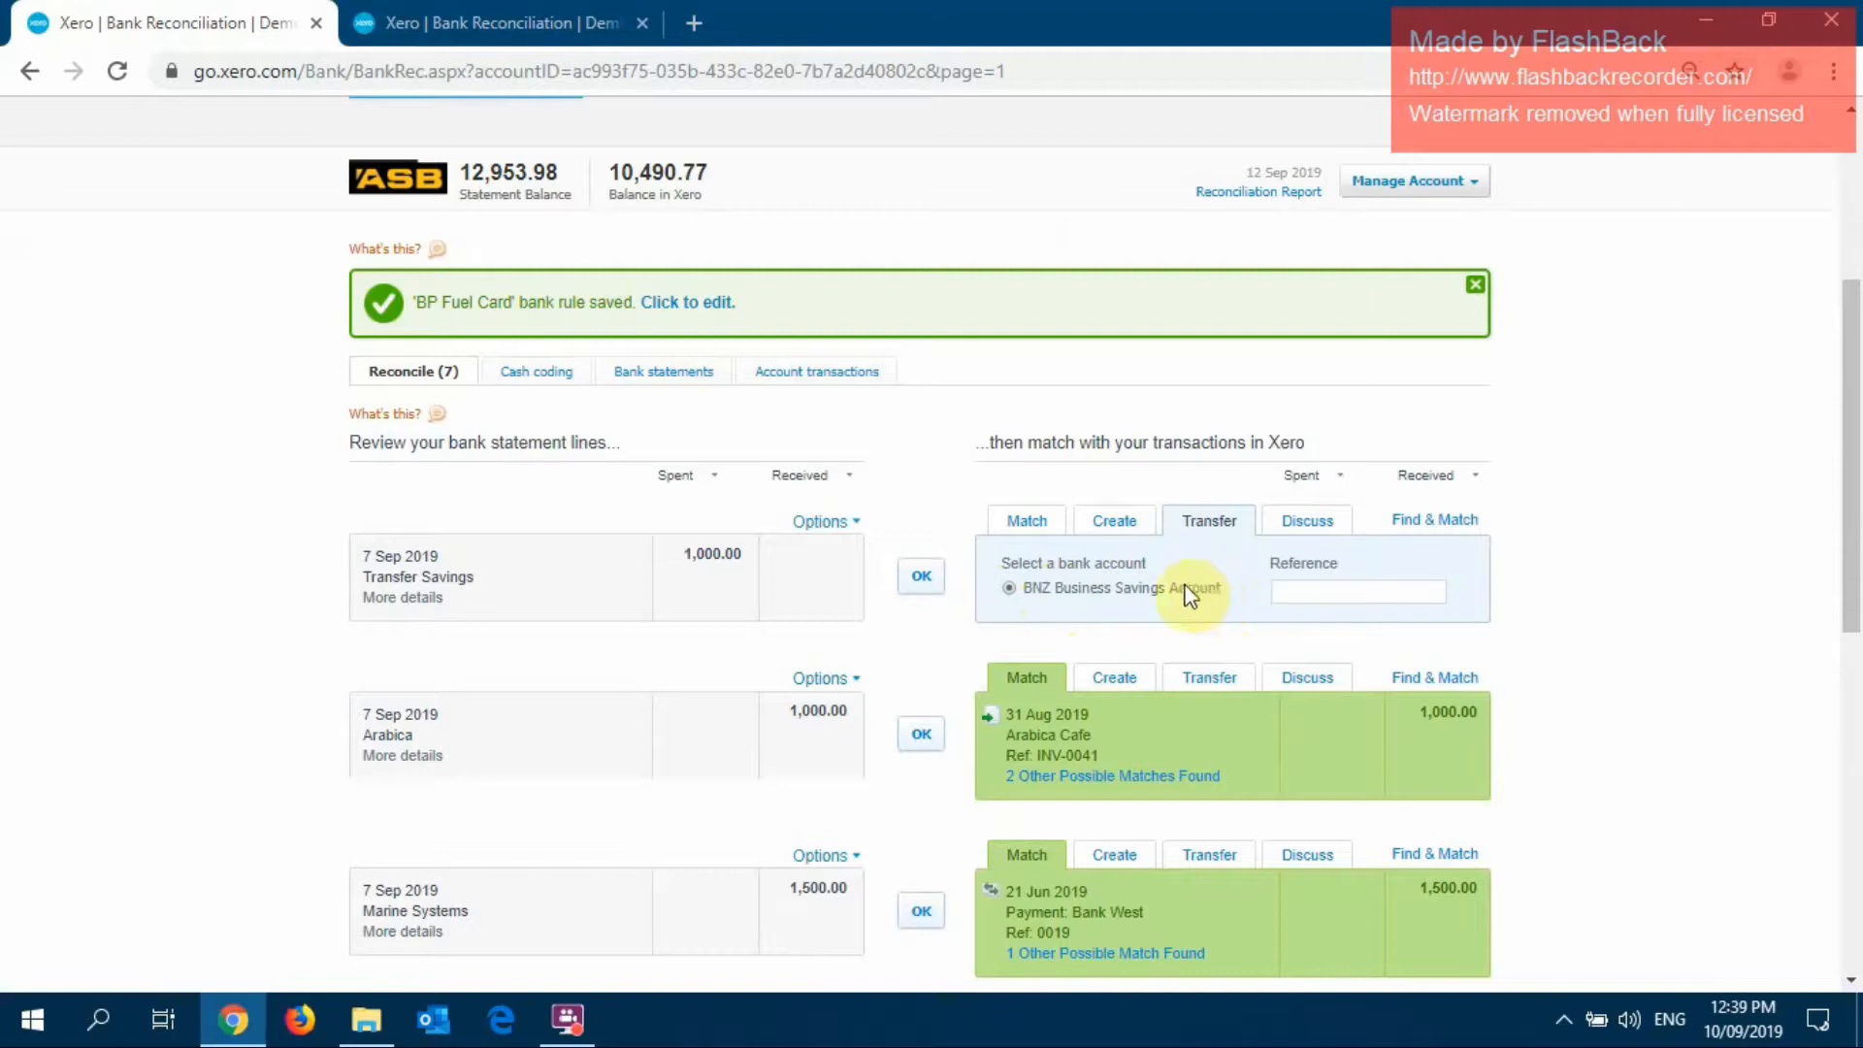
click(922, 577)
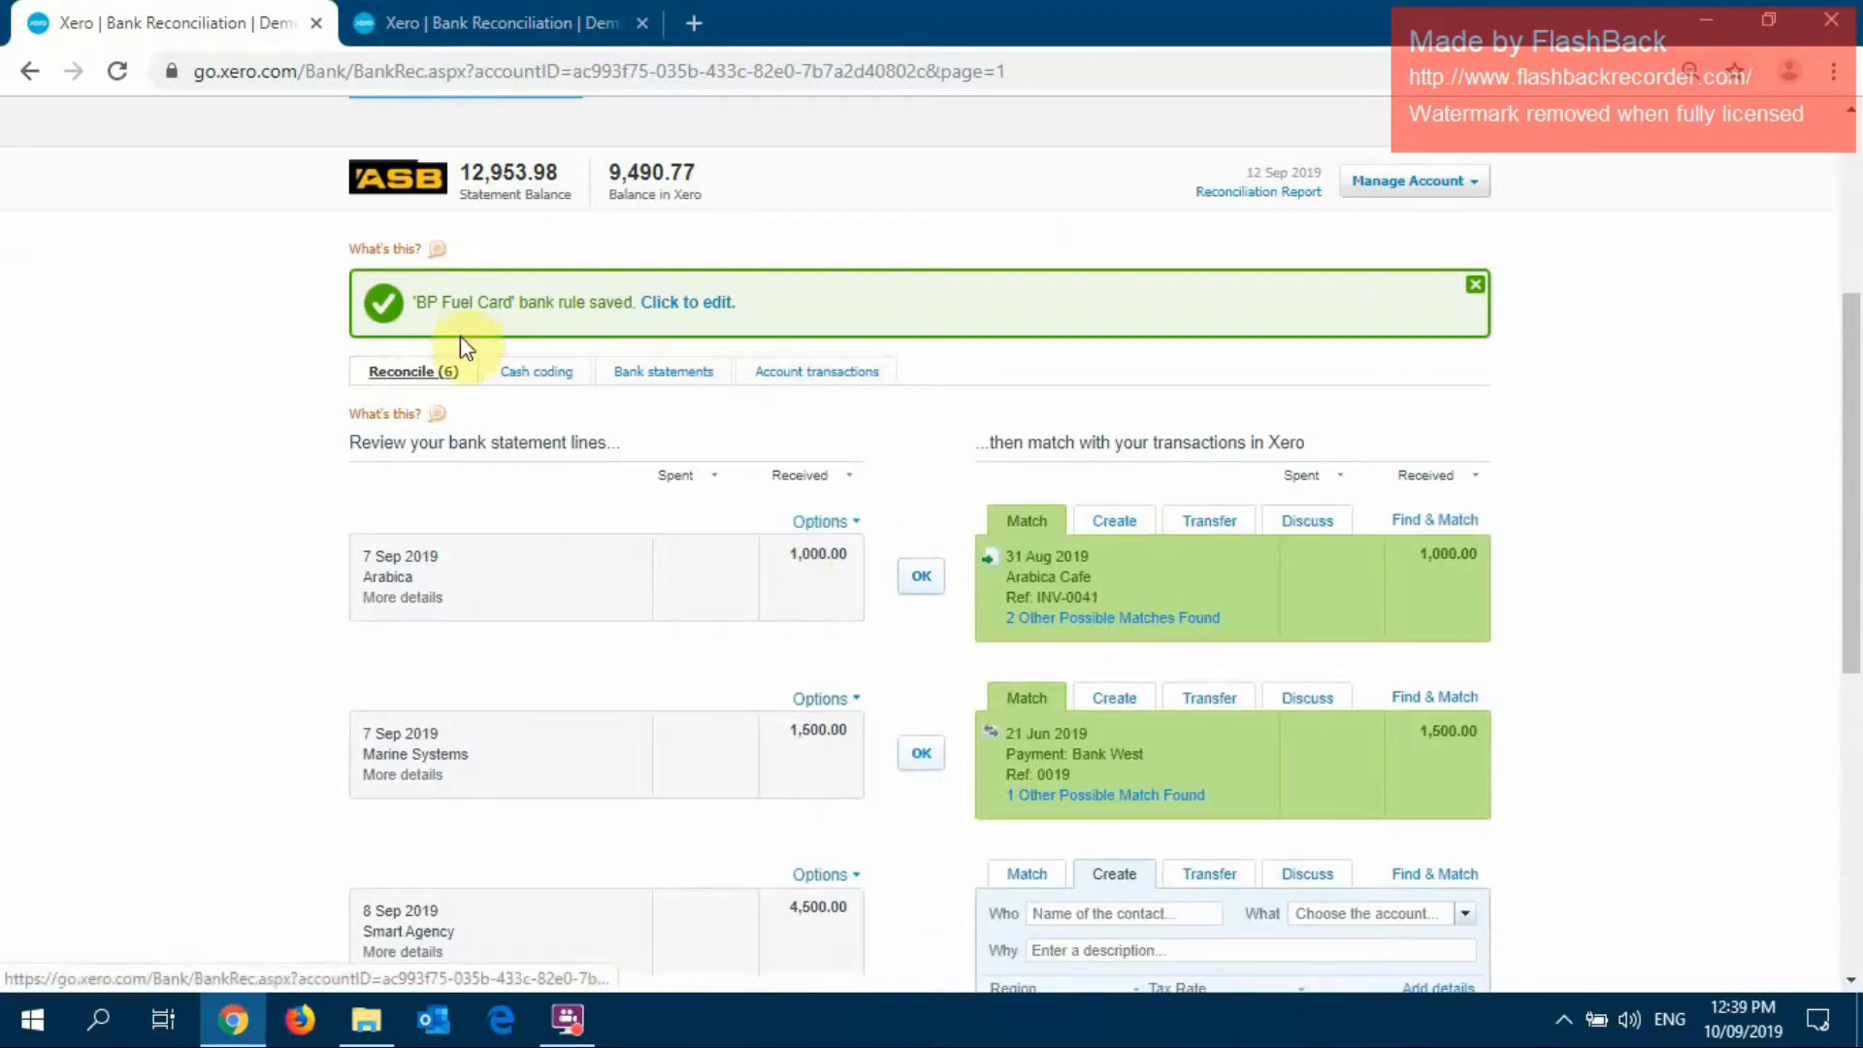
Reload the BNZ Business Savings Account's reconciliation and reconcile its 7 Sep ASB line against the bank transfer from the ASB Business Bank Account
click(499, 14)
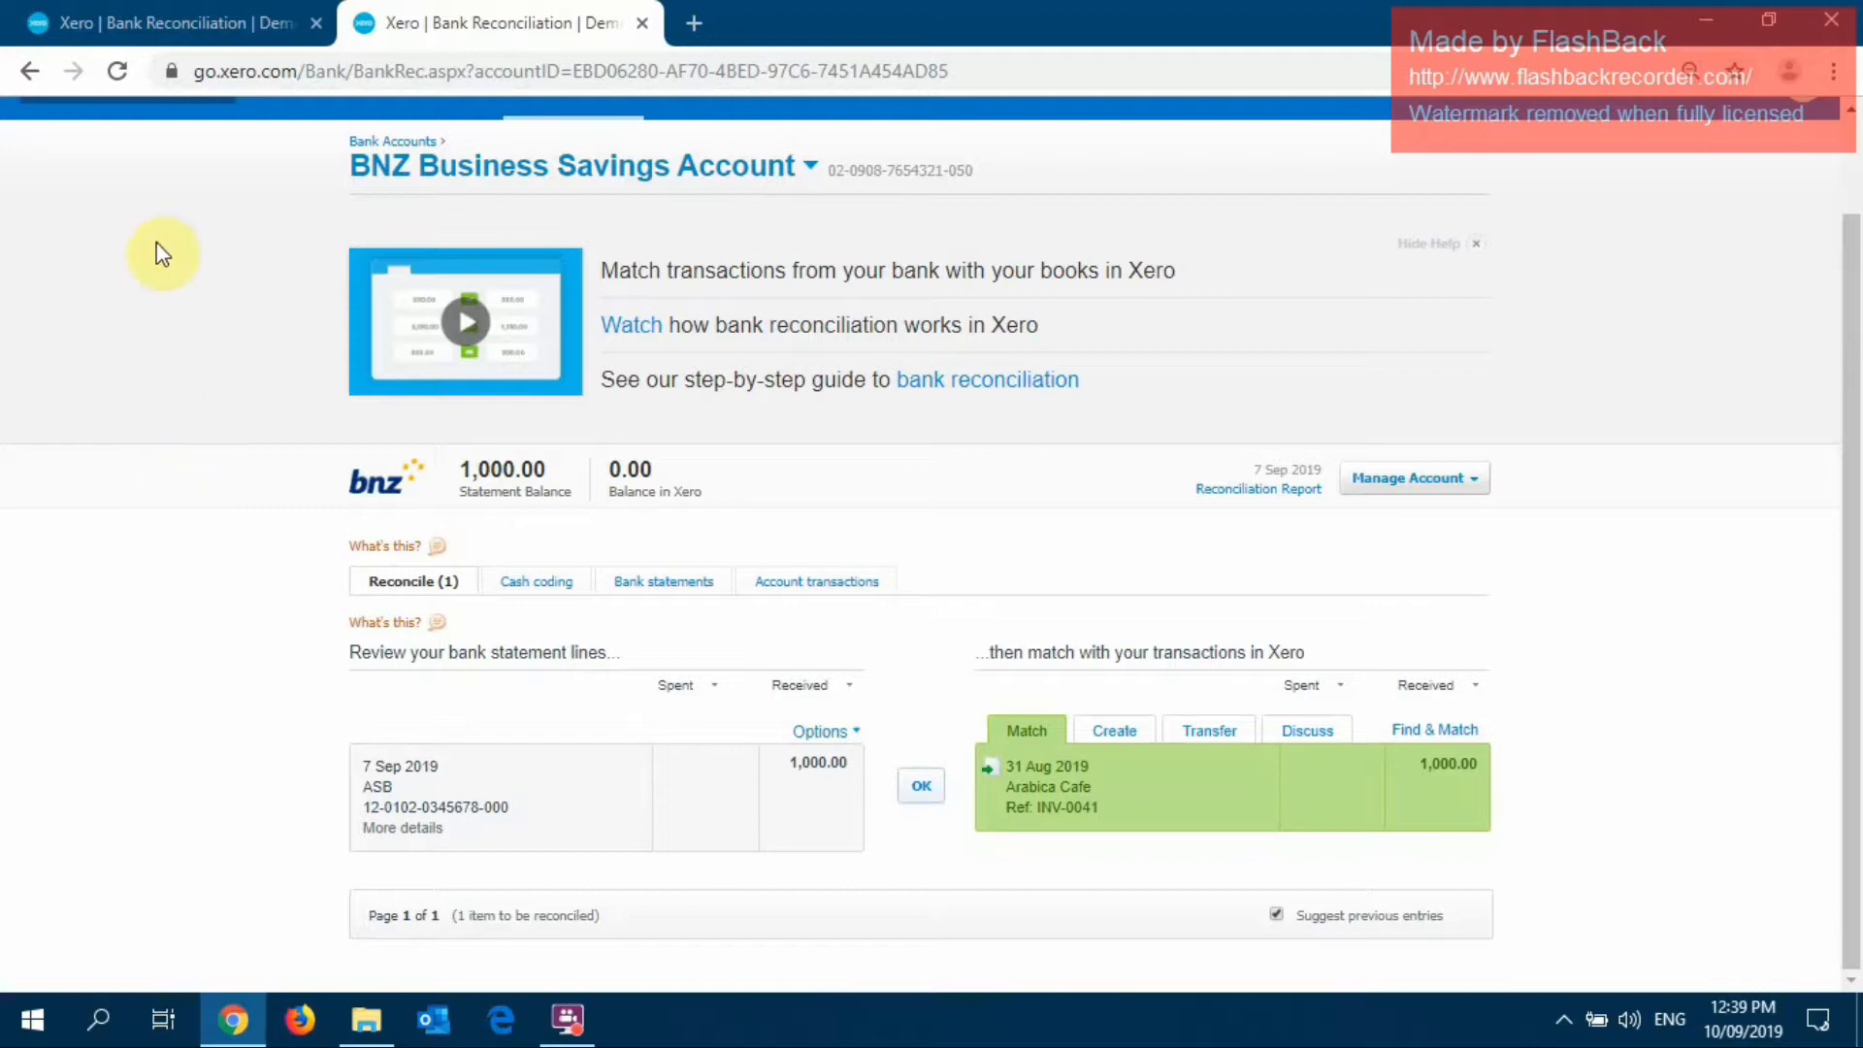
click(116, 71)
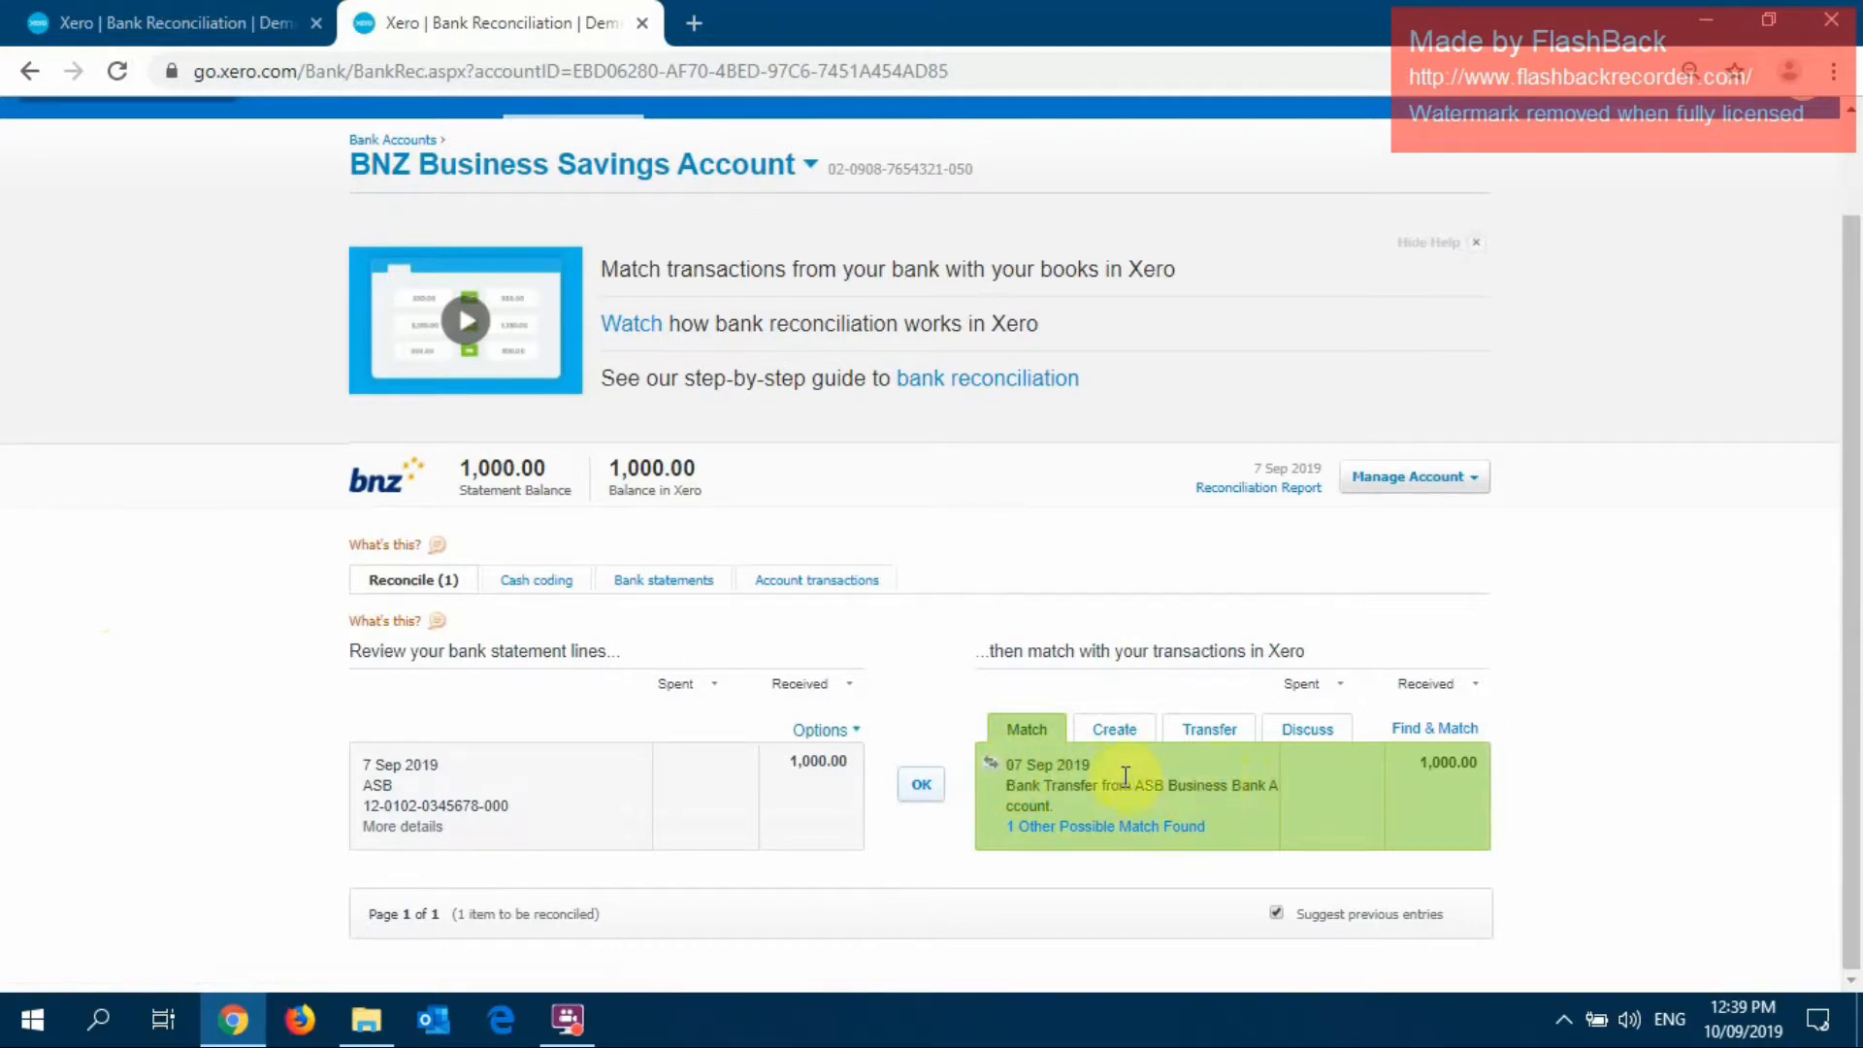
click(916, 786)
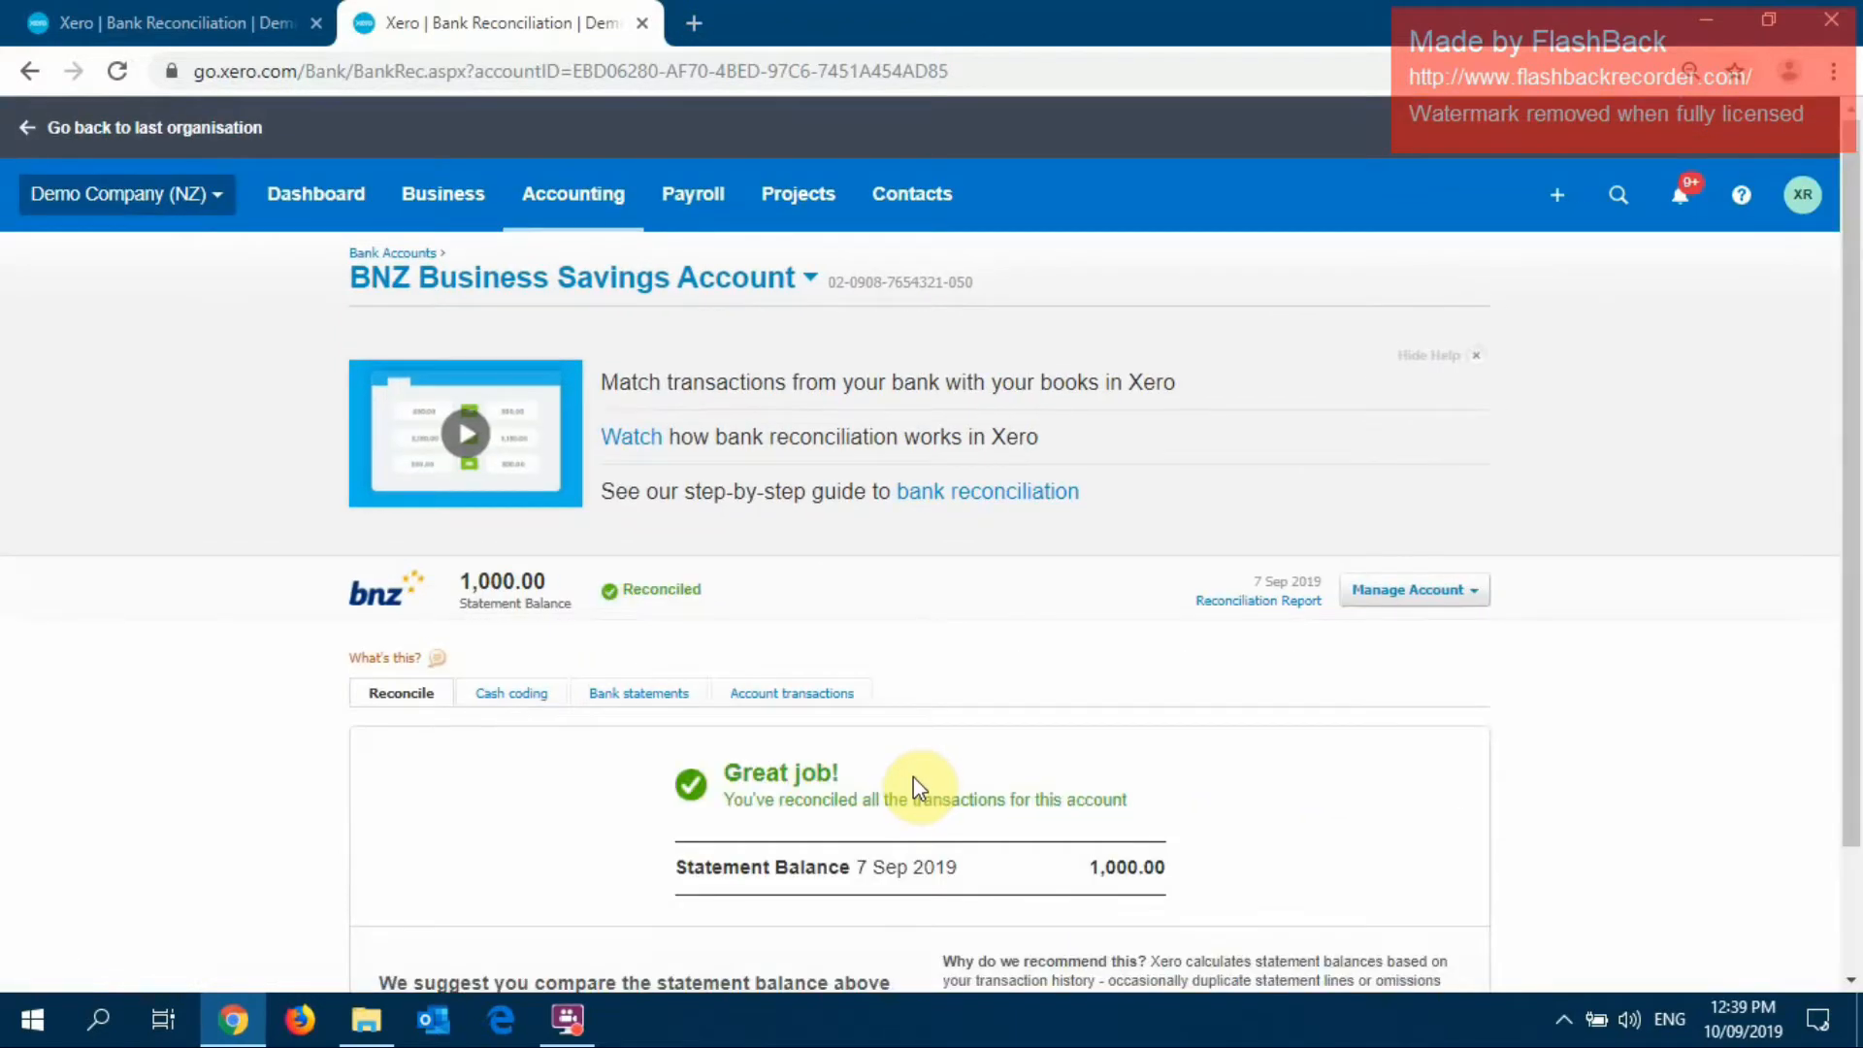
Return to the ASB account, refresh its reconciliation, and reconcile the 7 Sep Arabica line for 1,000.00 against the 31 Aug Arabica Cafe invoice
click(239, 22)
click(132, 82)
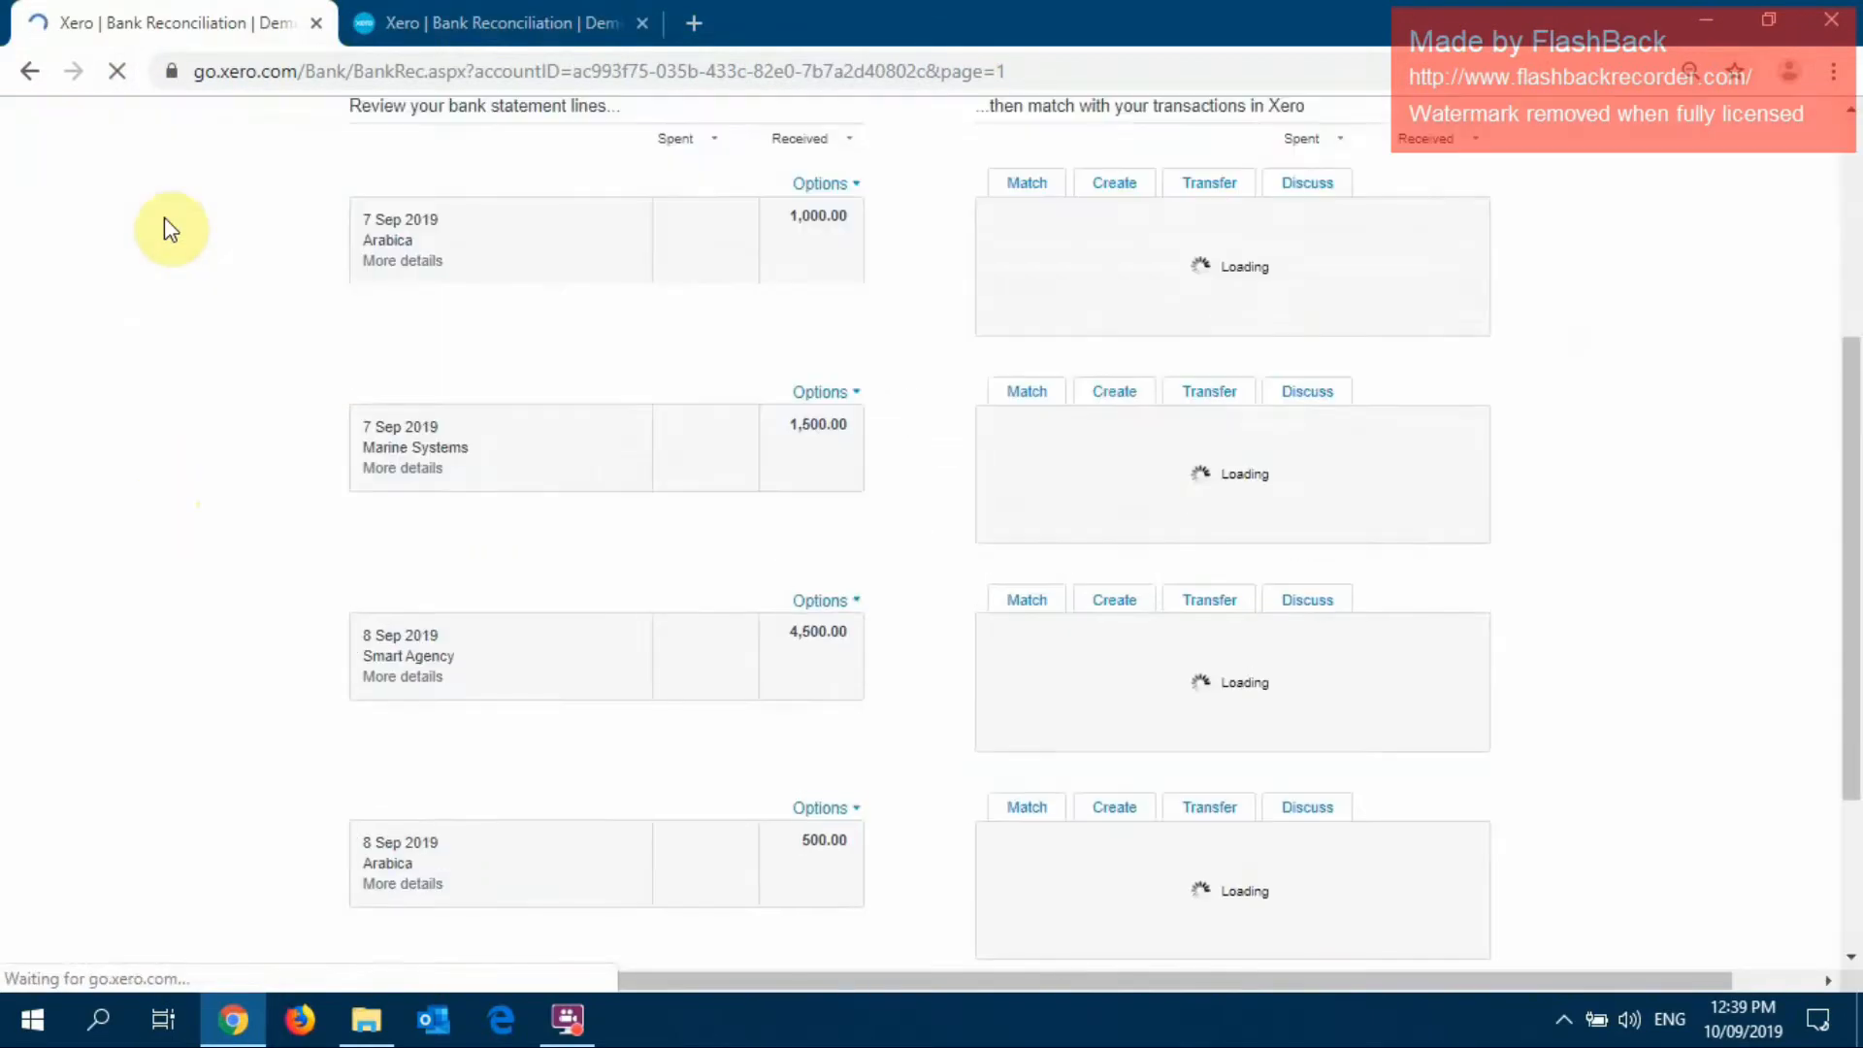
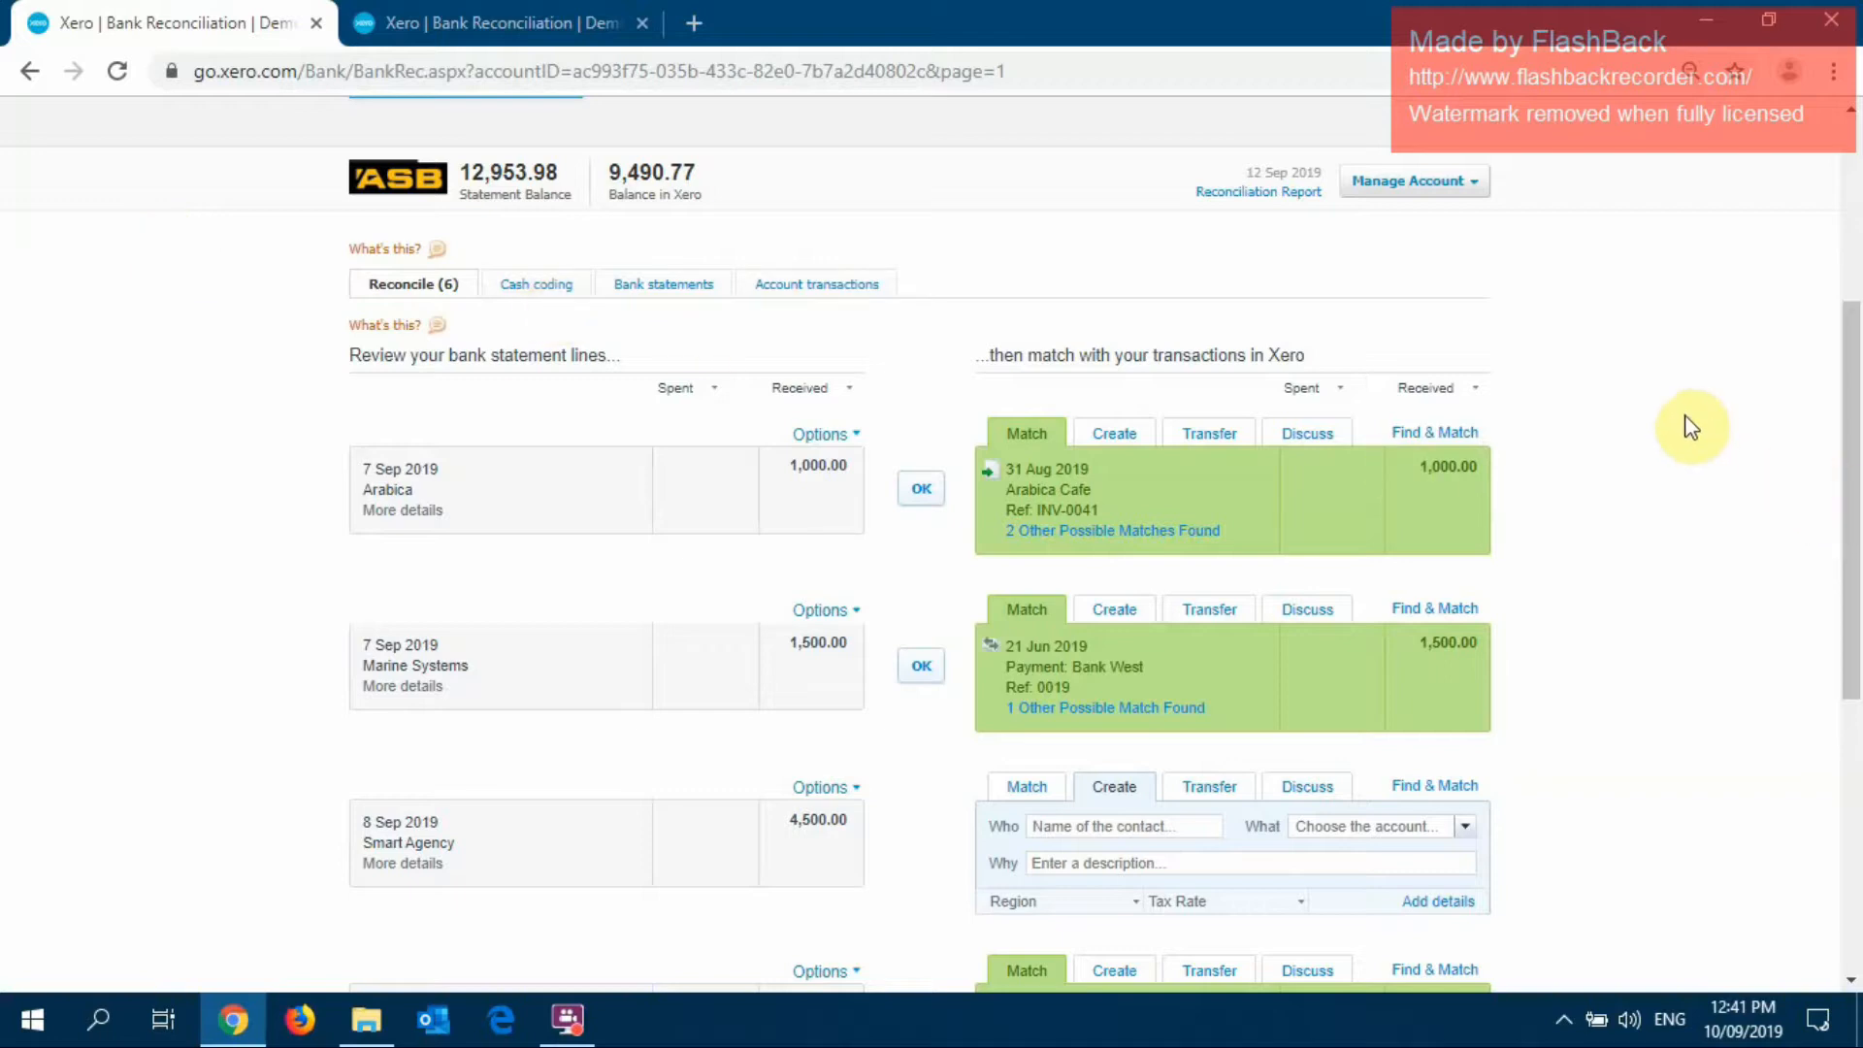
click(1097, 534)
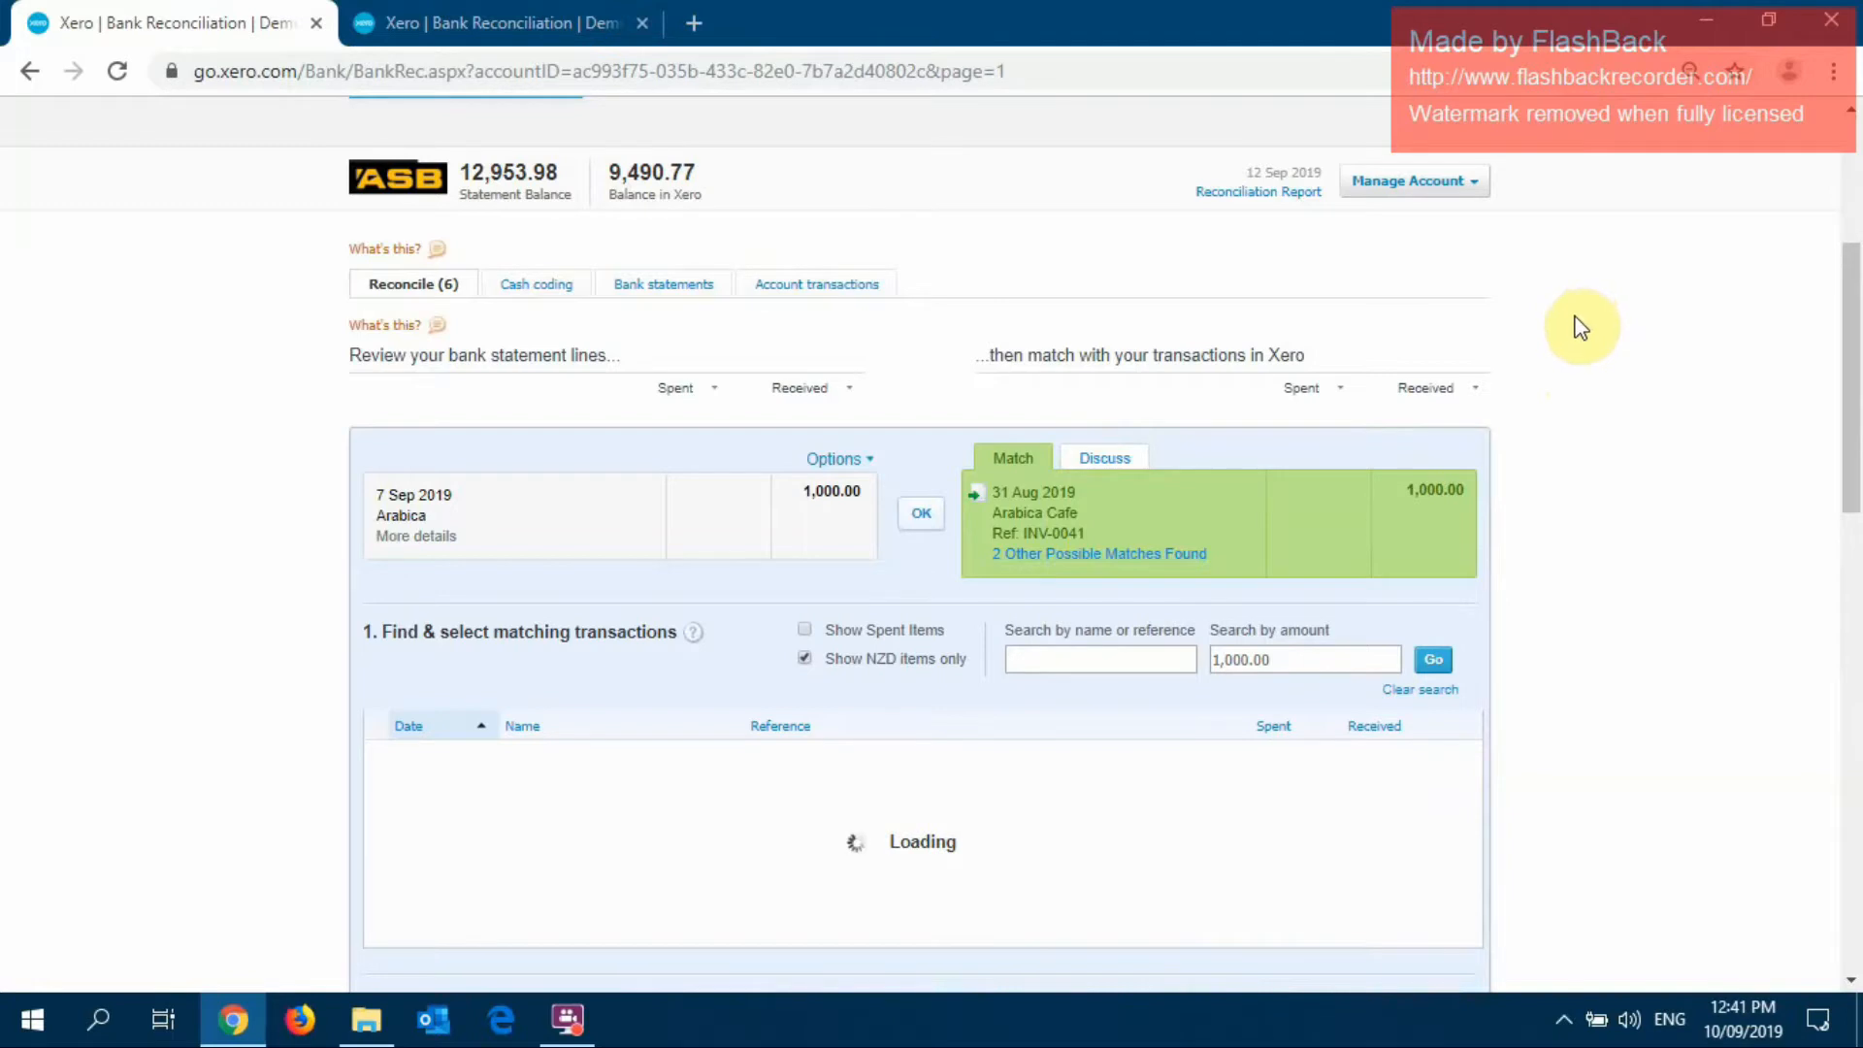
scroll(1577, 320, down, 1)
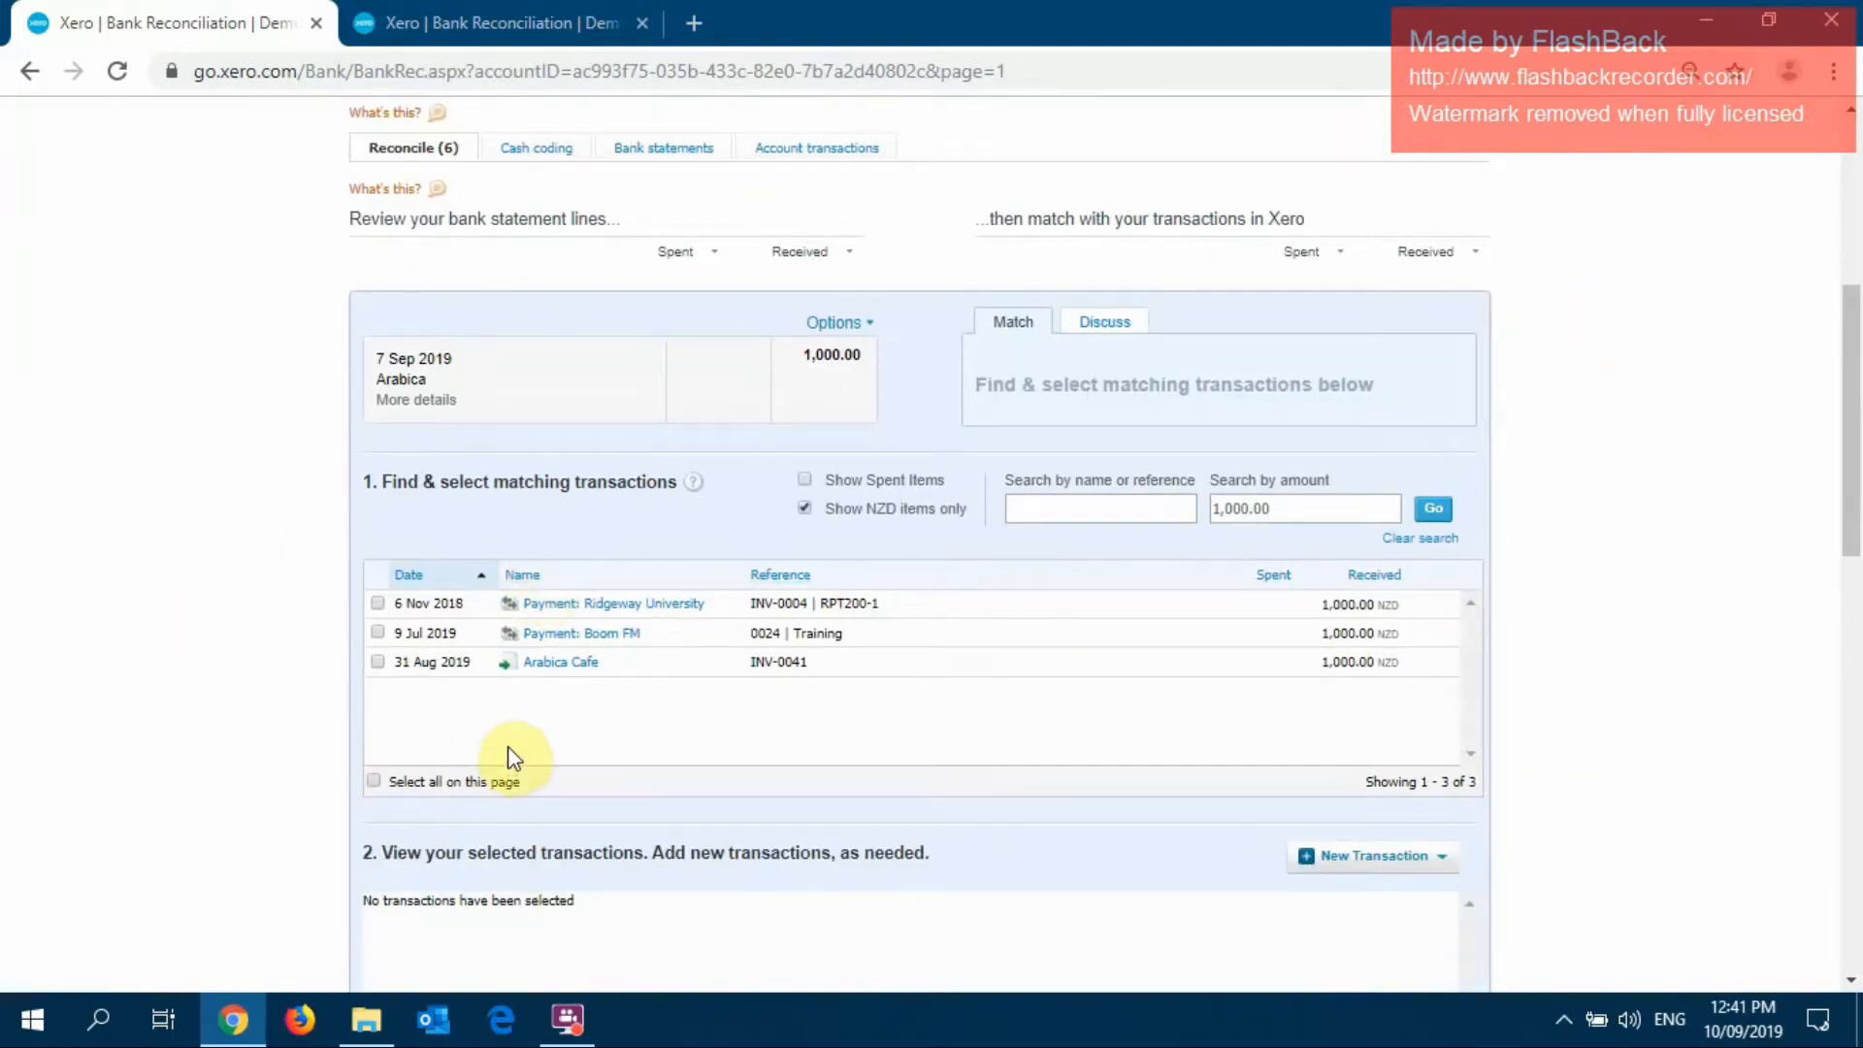
click(379, 661)
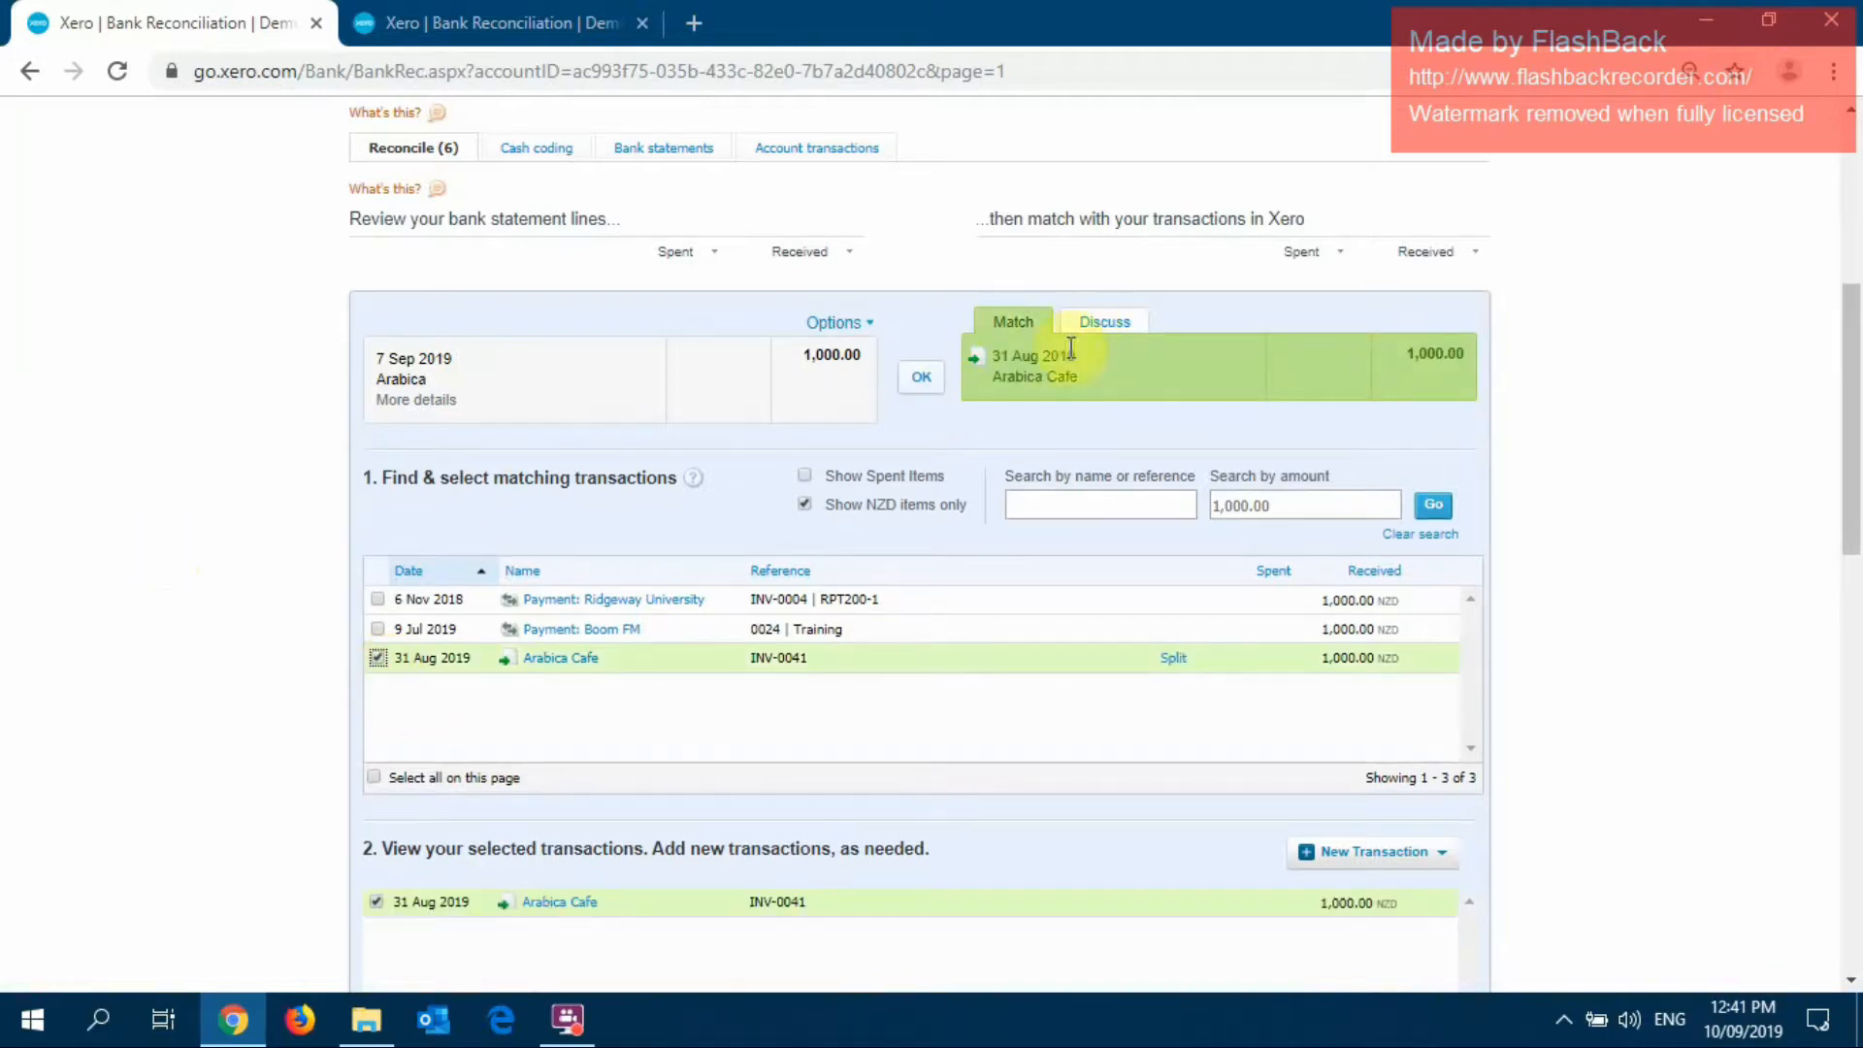
click(921, 380)
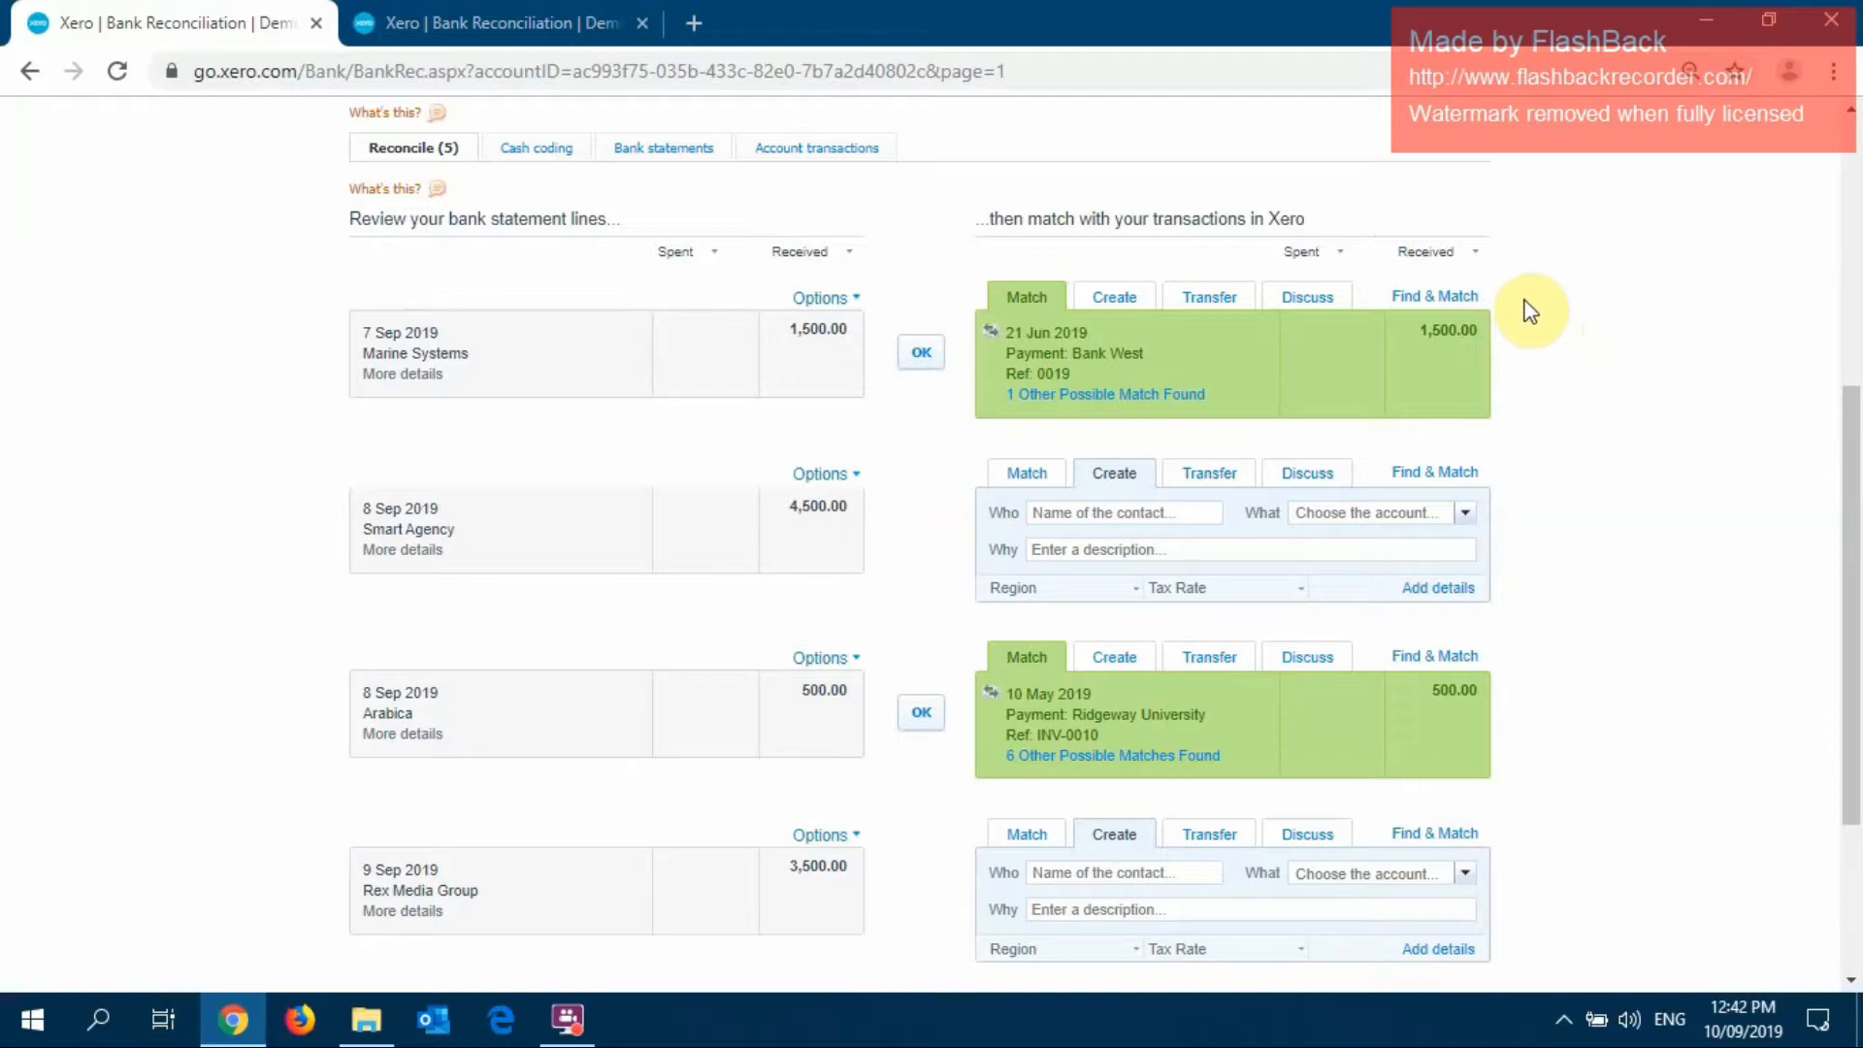
Search the possible matches of the 7 Sep Marine Systems line for "marine" and select the 31 Aug Marine Systems invoice
click(1436, 294)
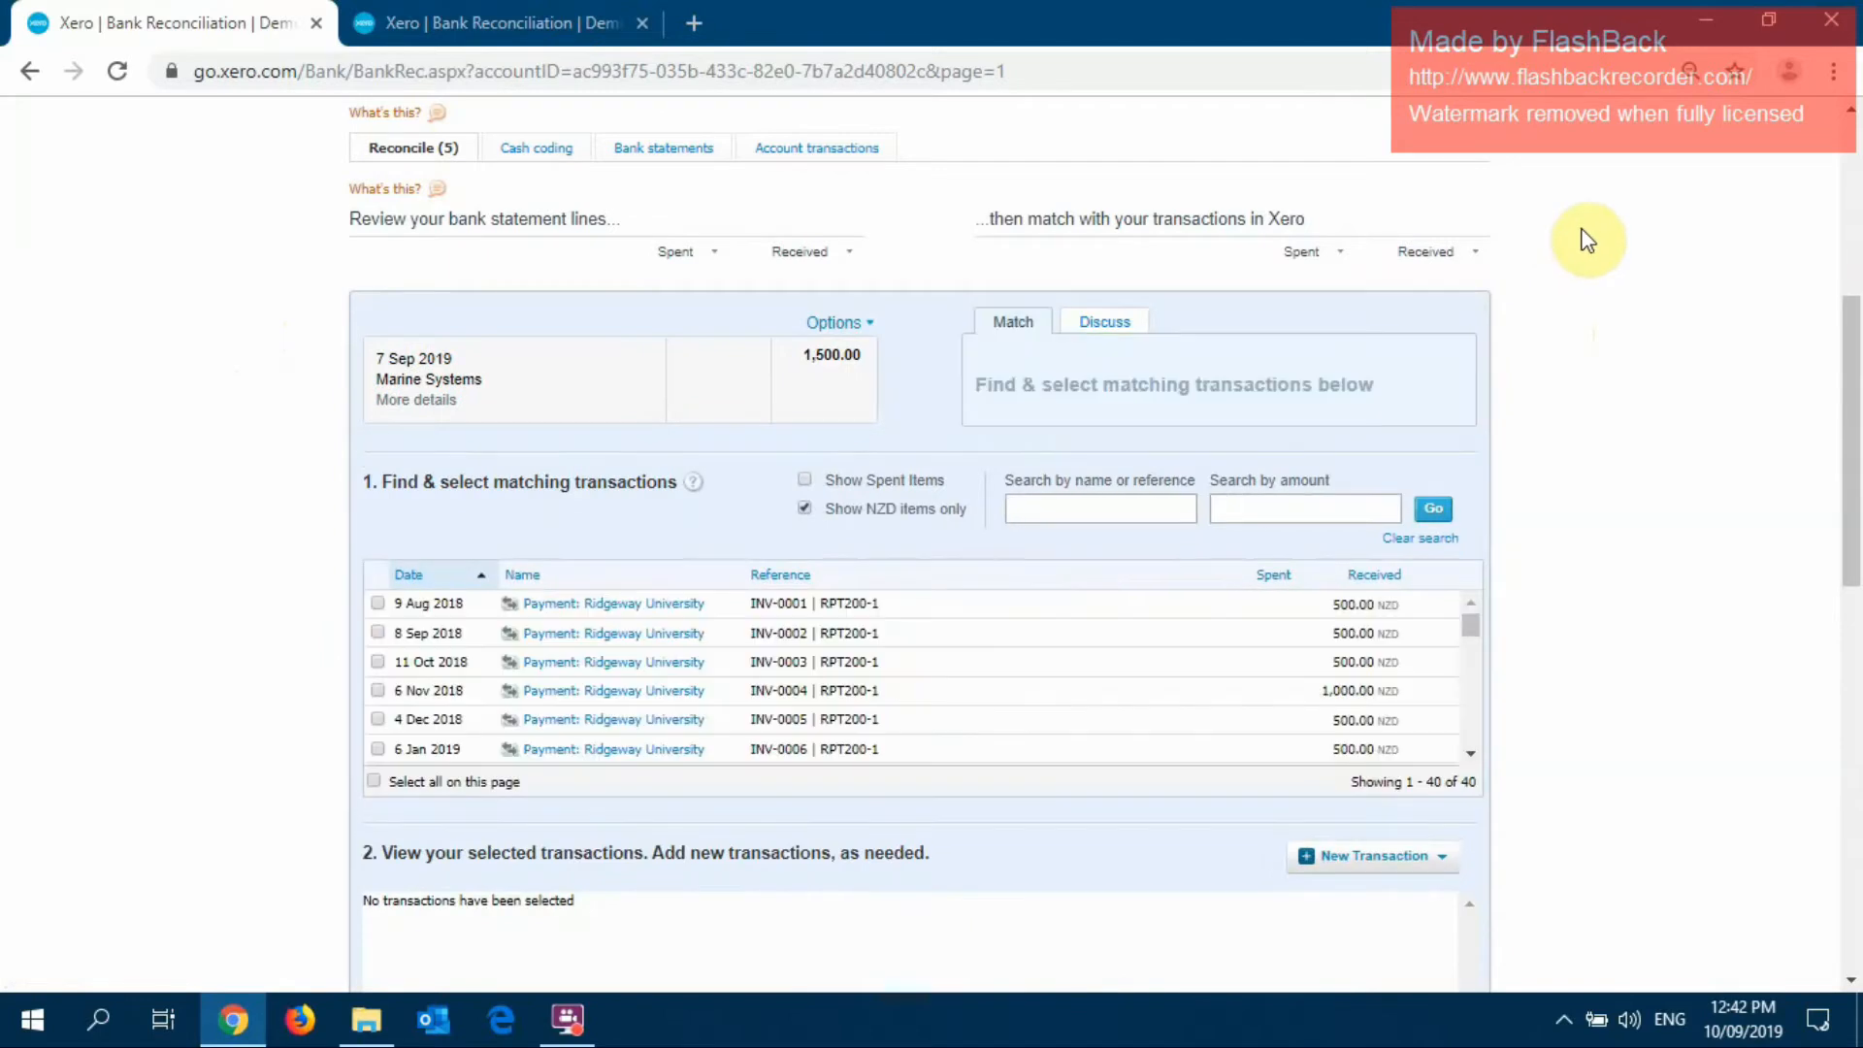
click(1108, 497)
text(marine)
key(Return)
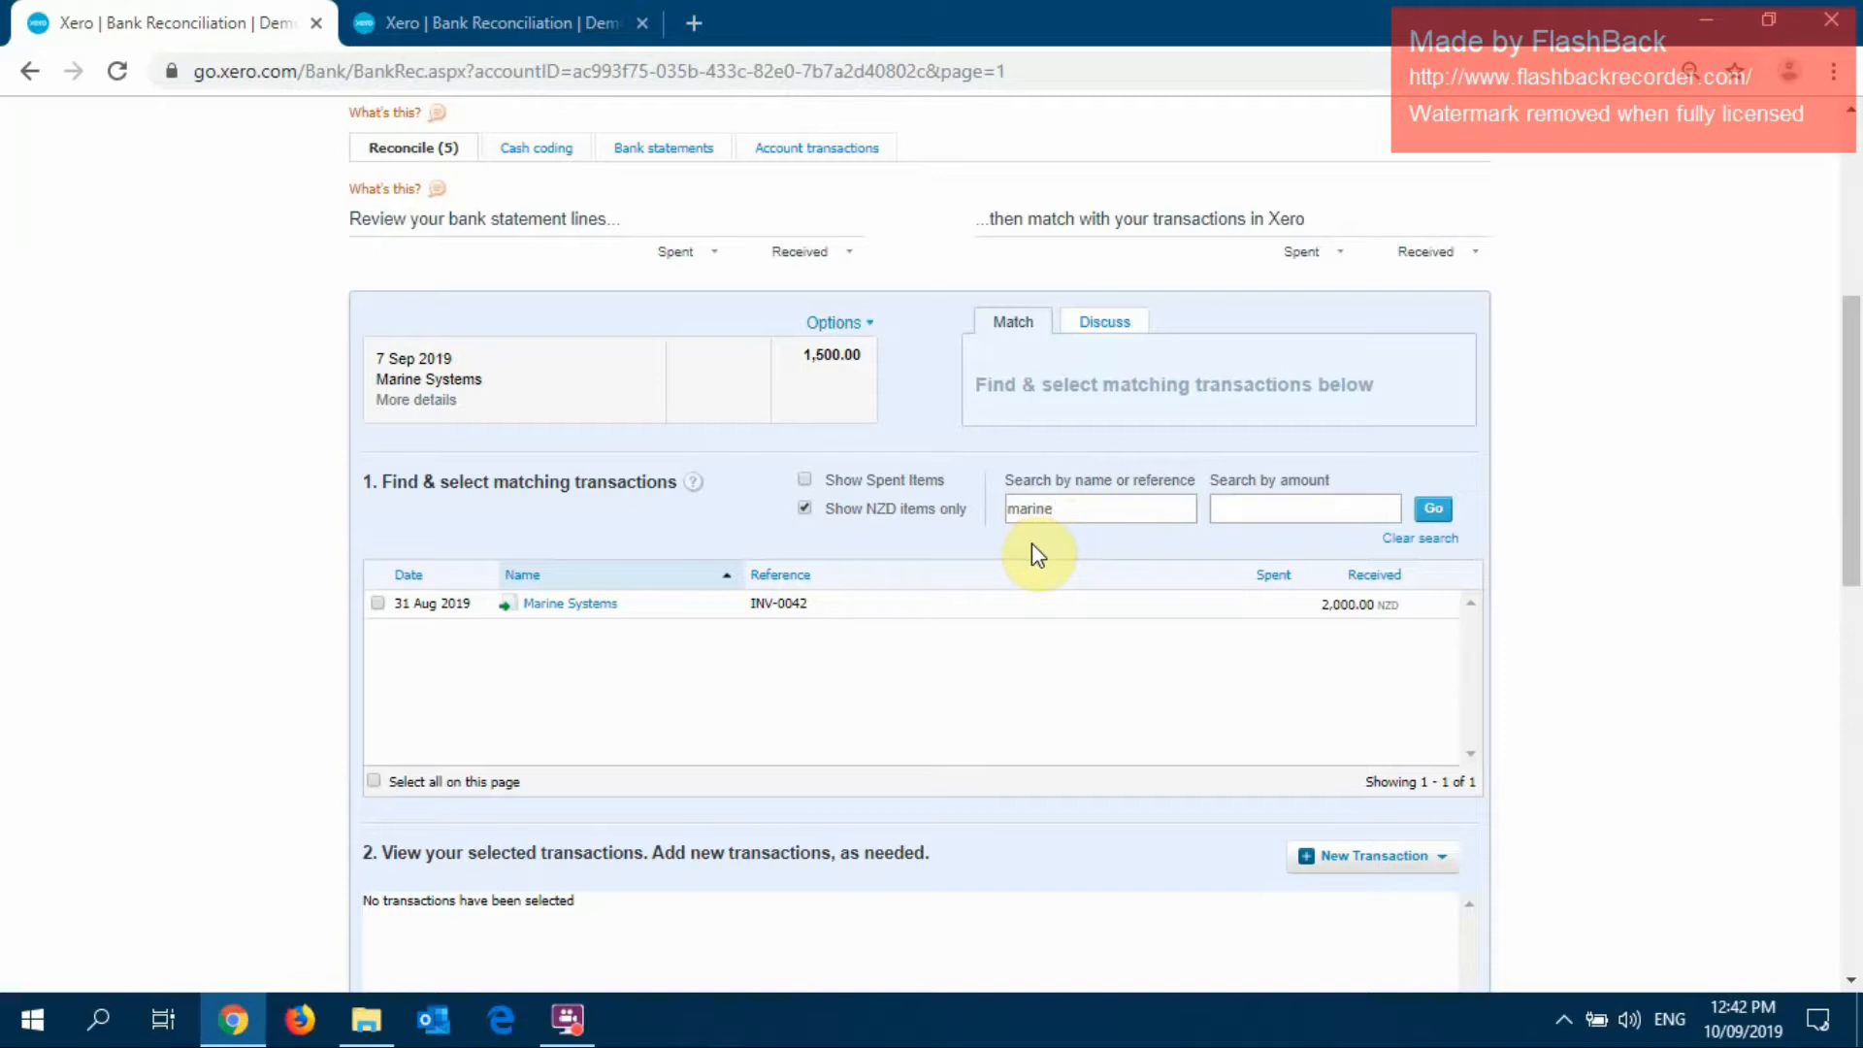
click(379, 602)
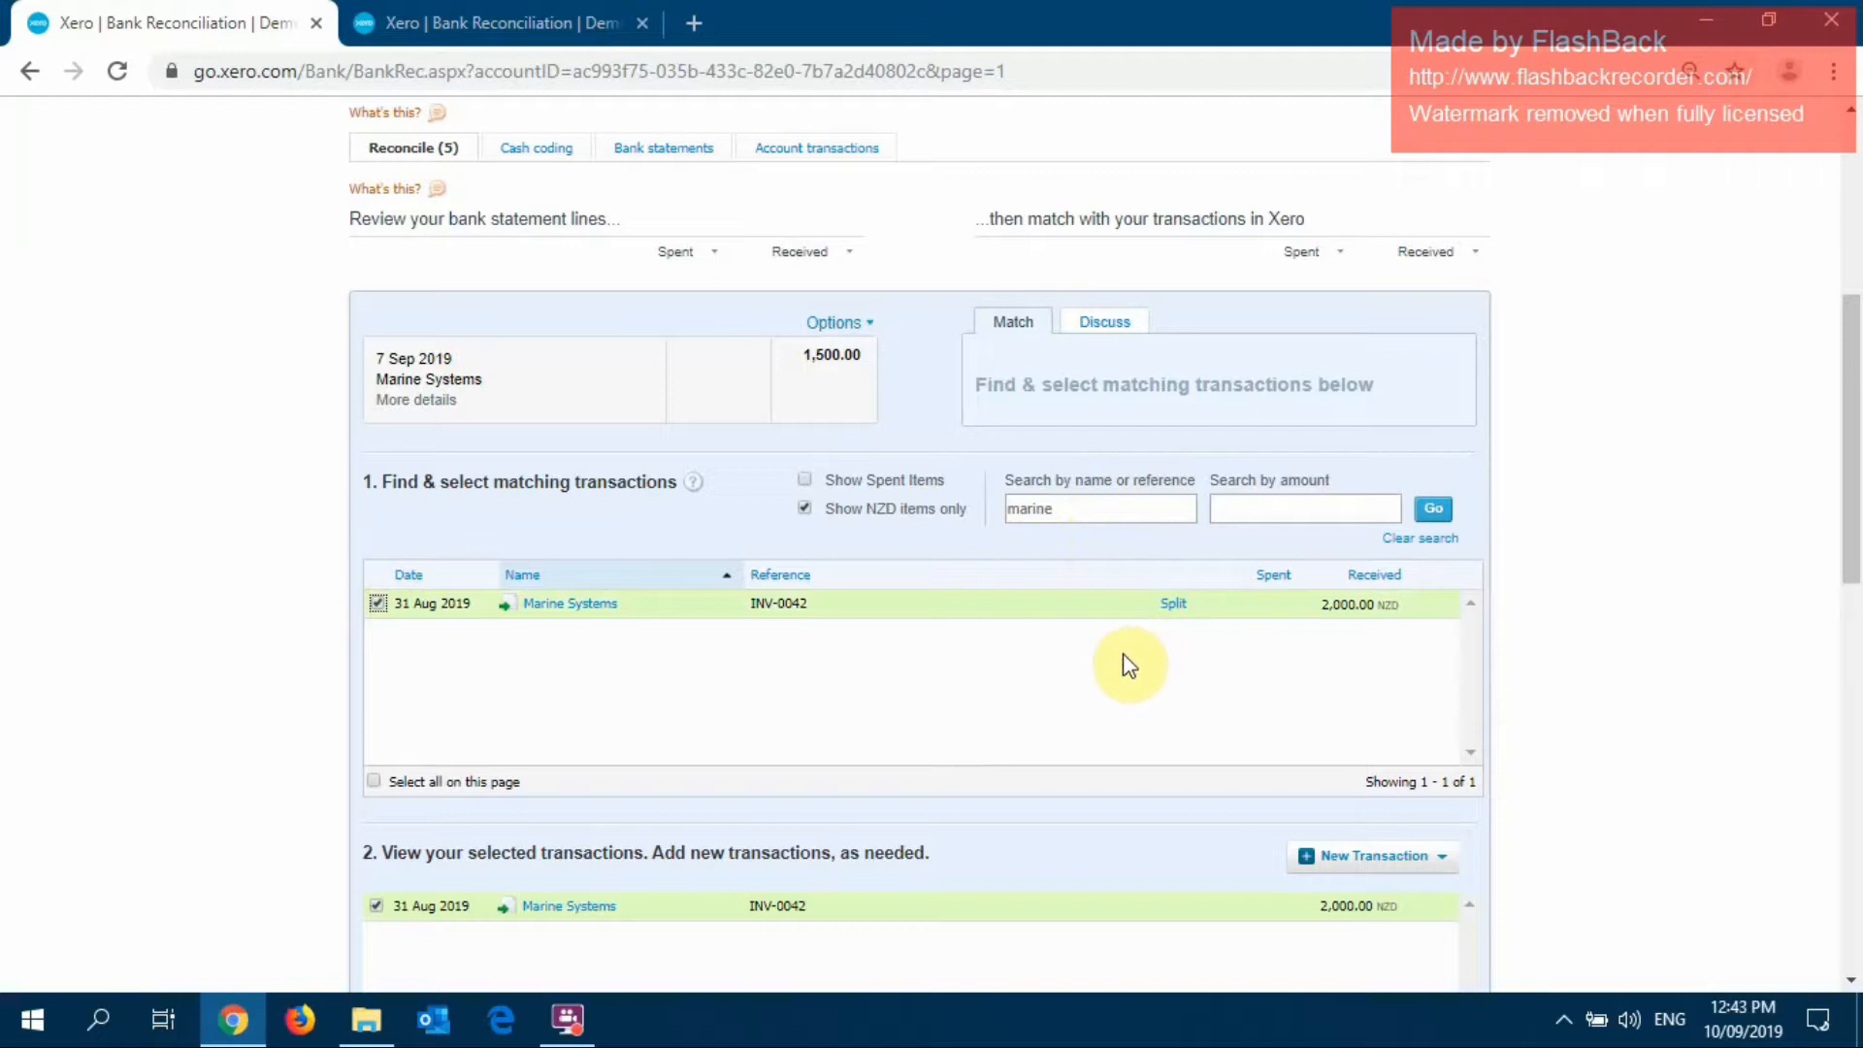
Split the selected Marine Systems invoice with a part payment of 1500.00 and reconcile the statement line against it
click(1171, 606)
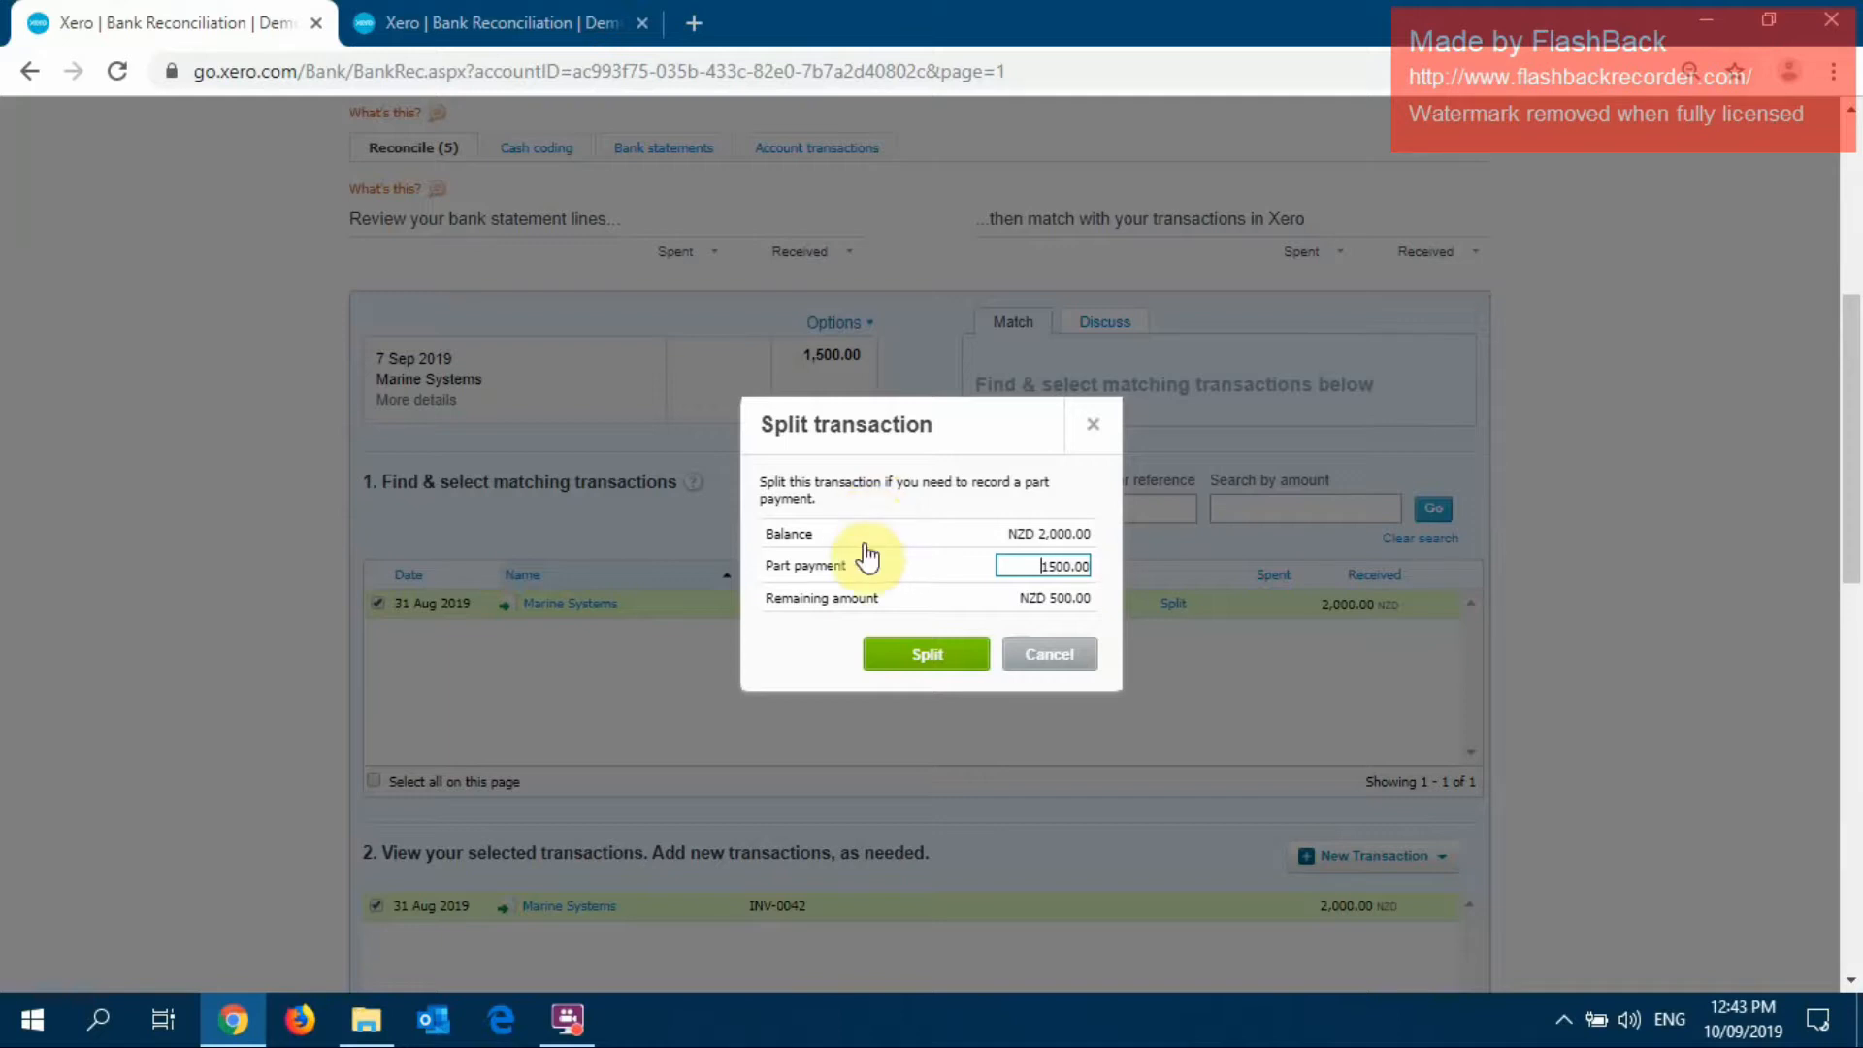
click(915, 655)
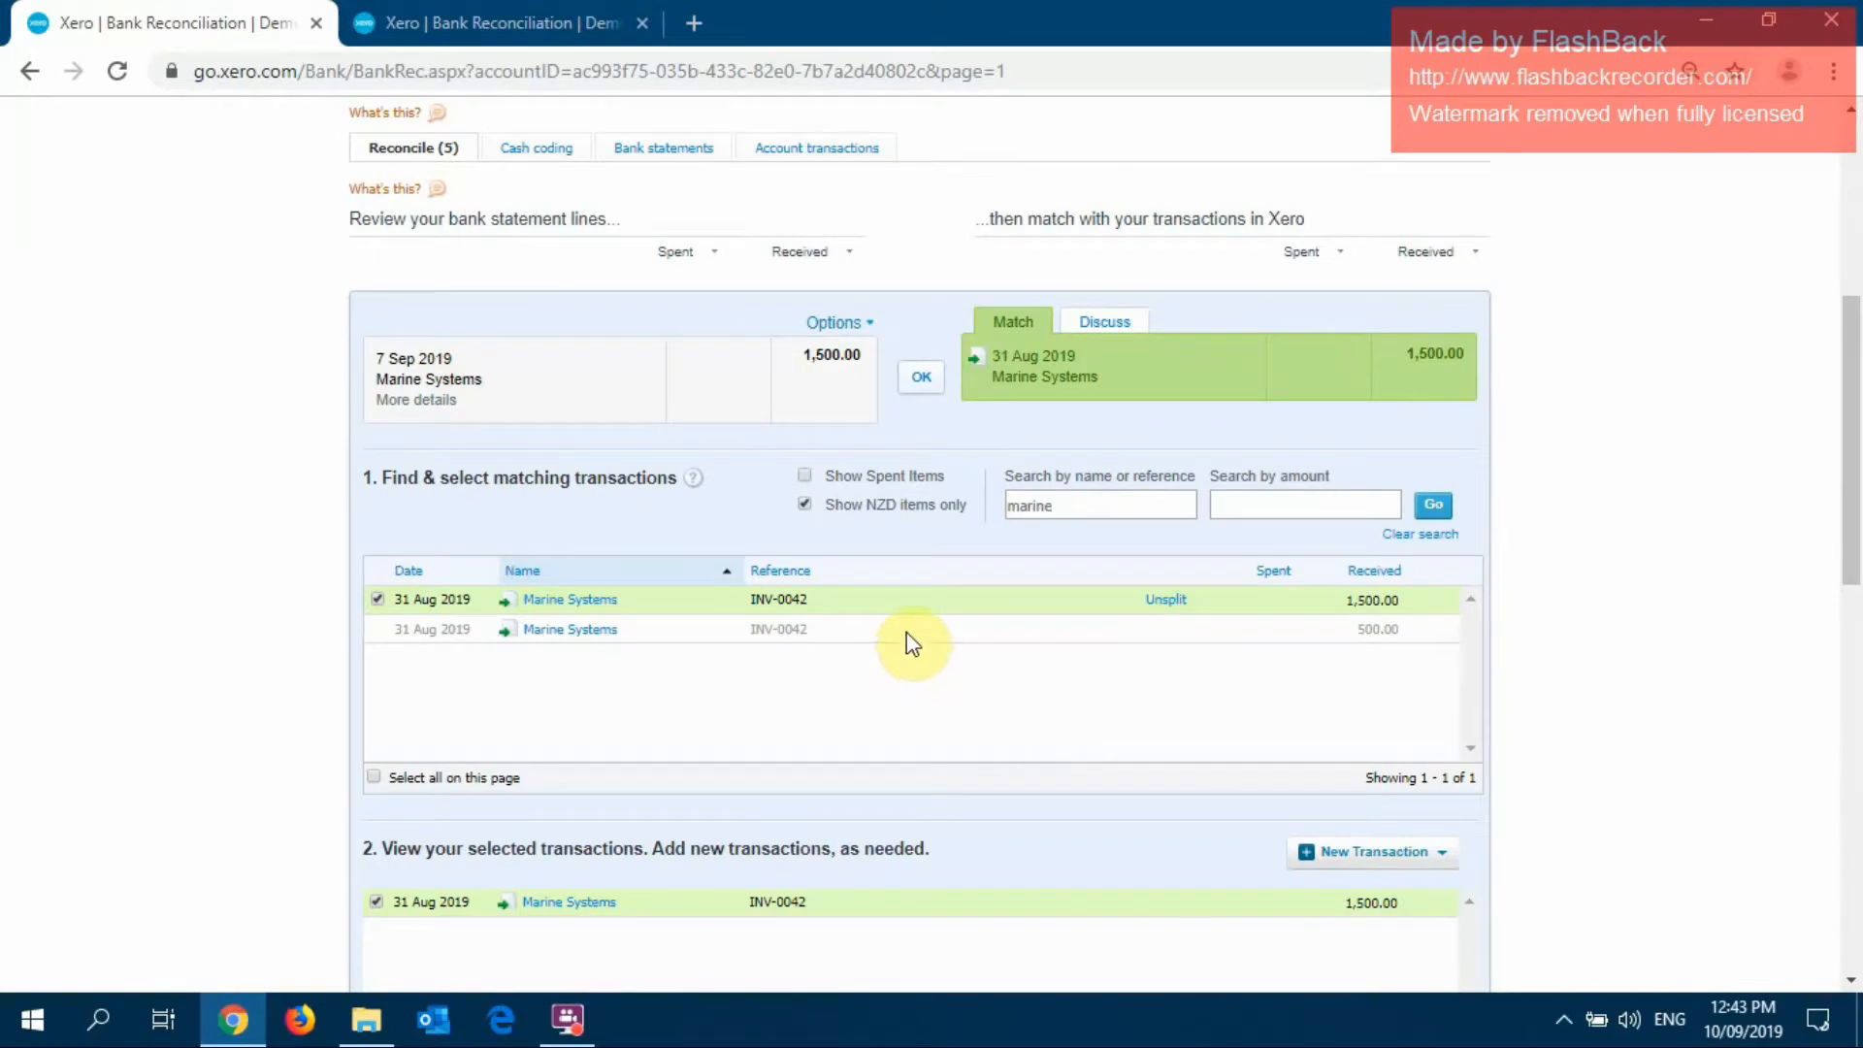
click(919, 379)
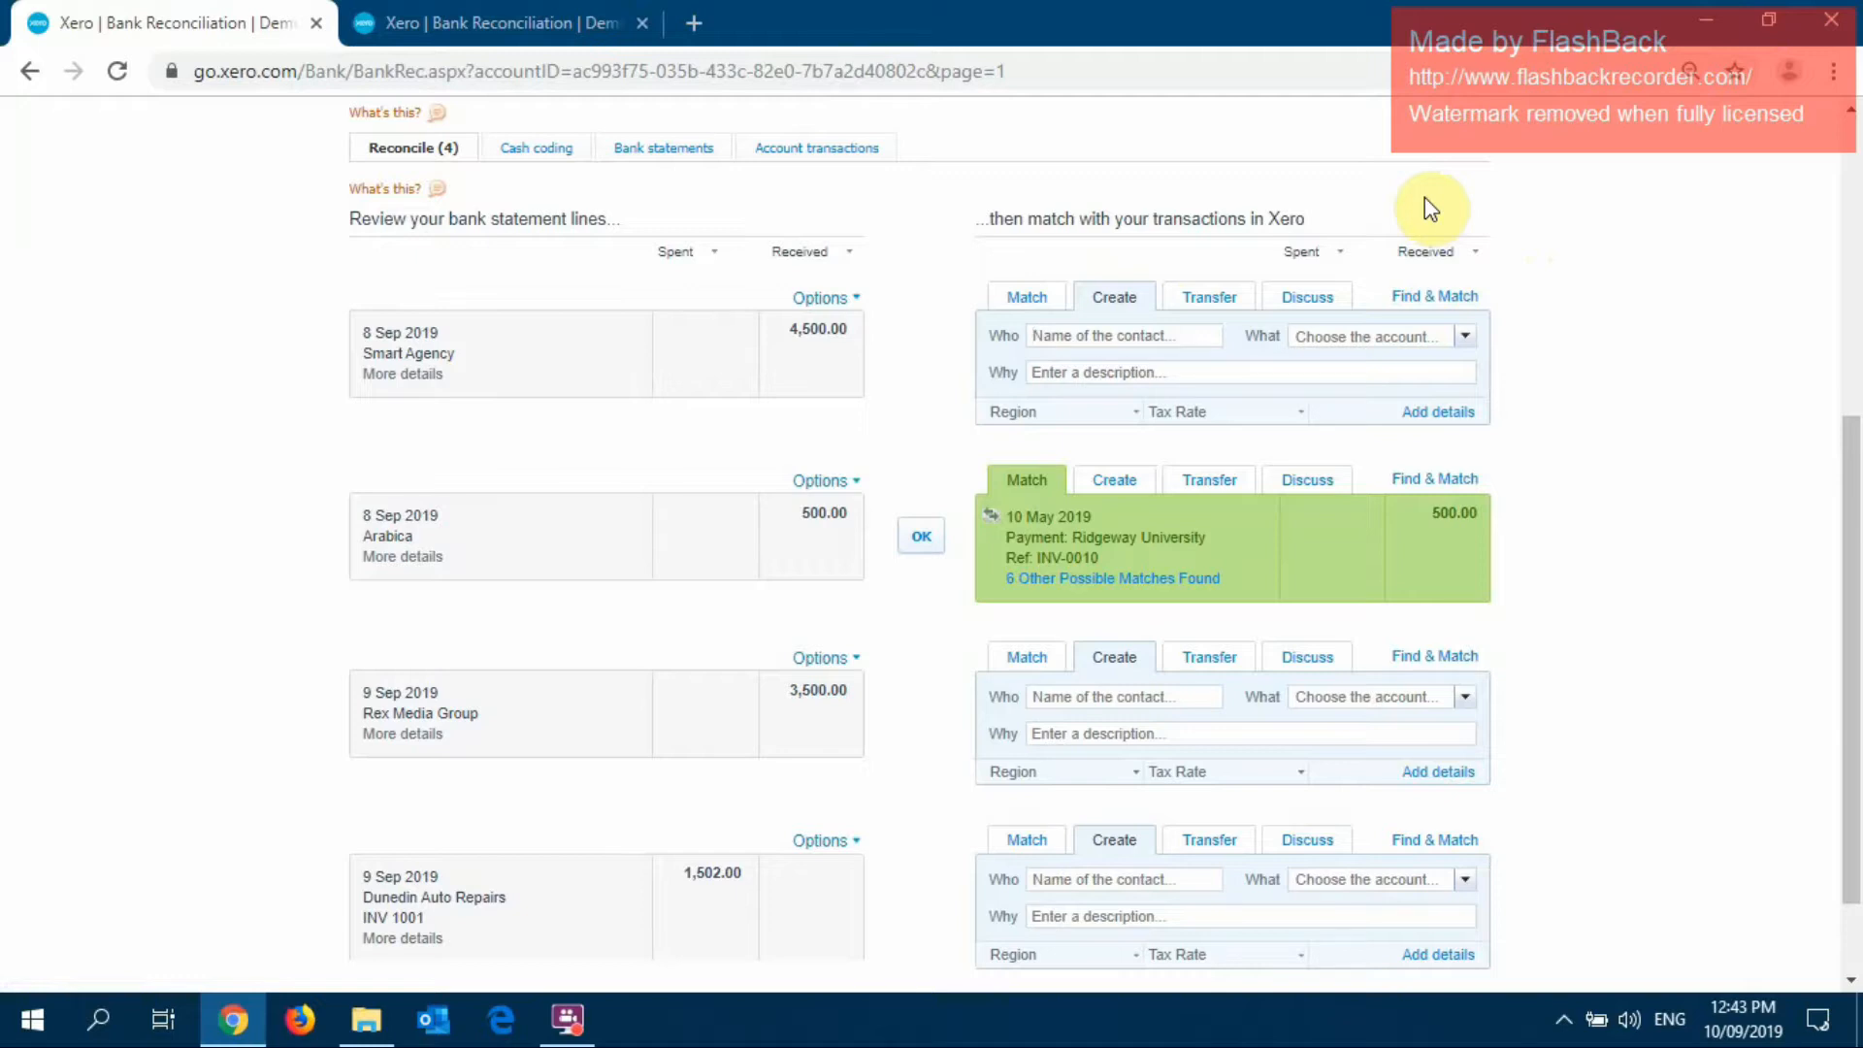
Search "smart" for the 8 Sep Smart Agency line and reconcile it against both the 31 Jul and 31 Aug SMART Agency invoices
click(1426, 297)
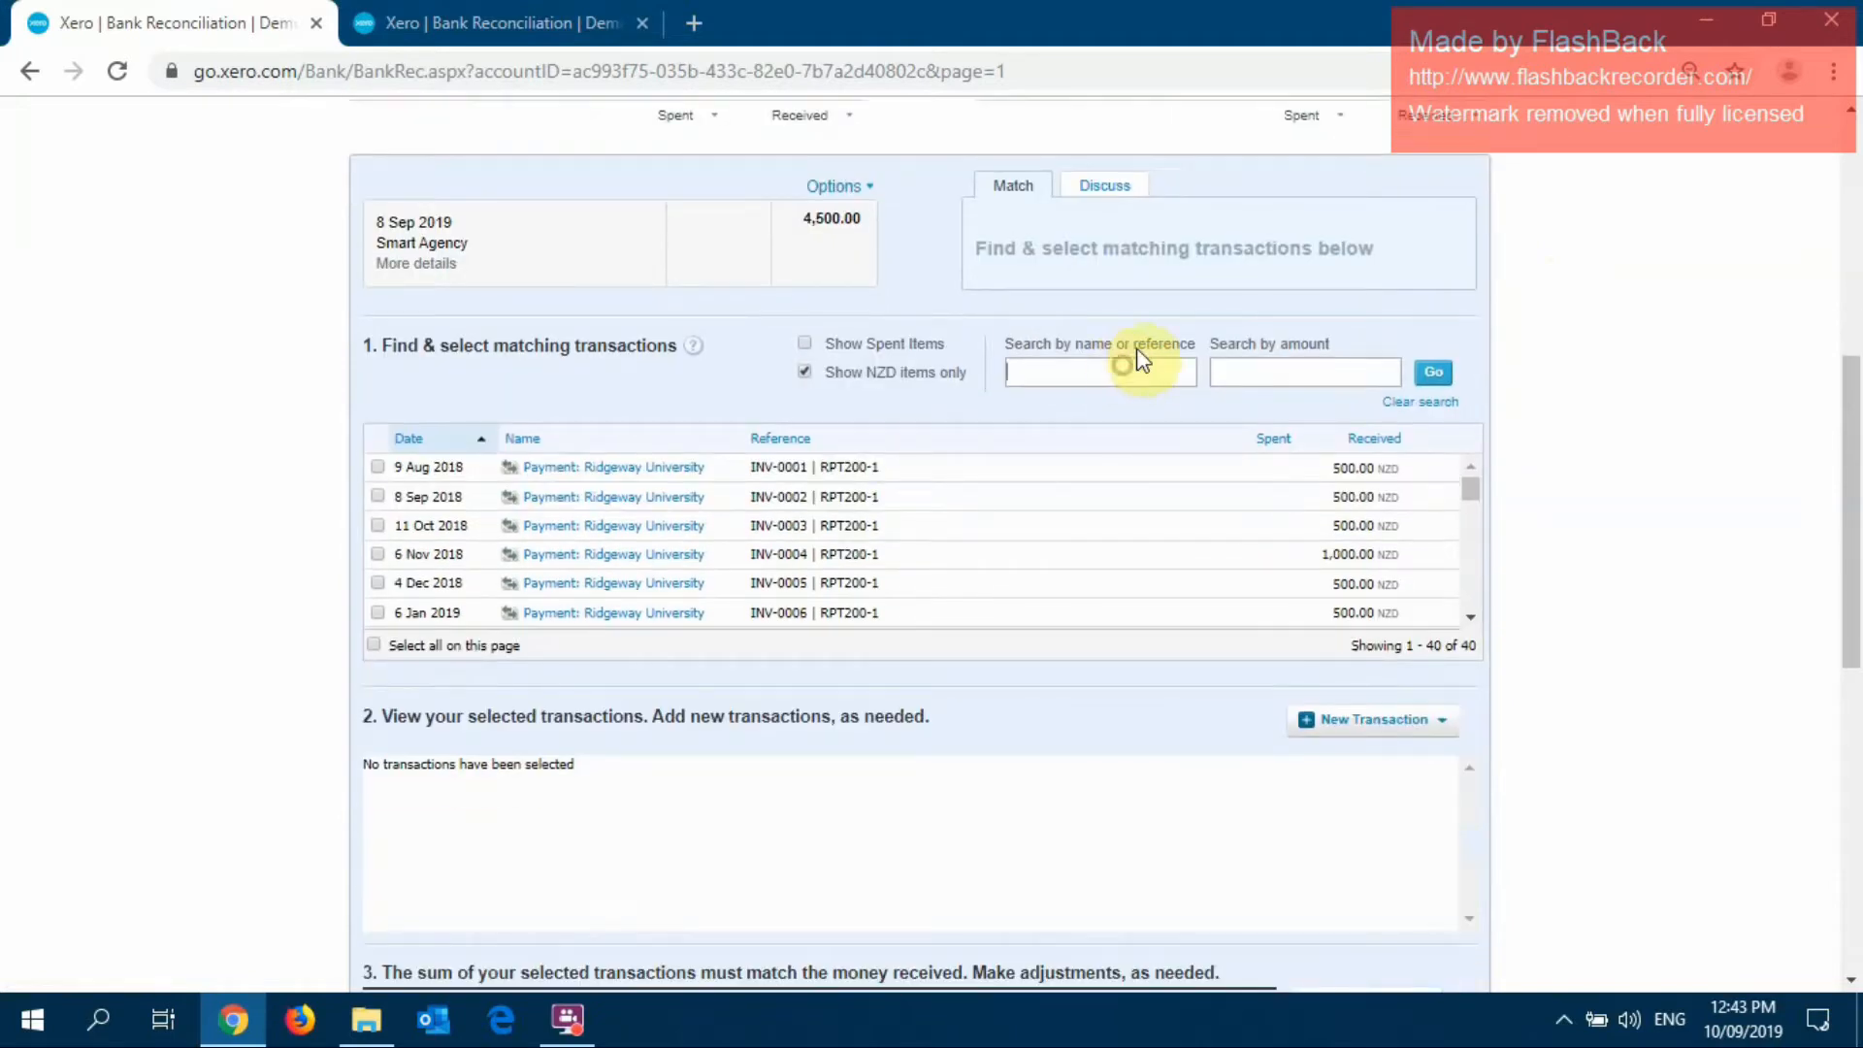
text(smart)
key(Return)
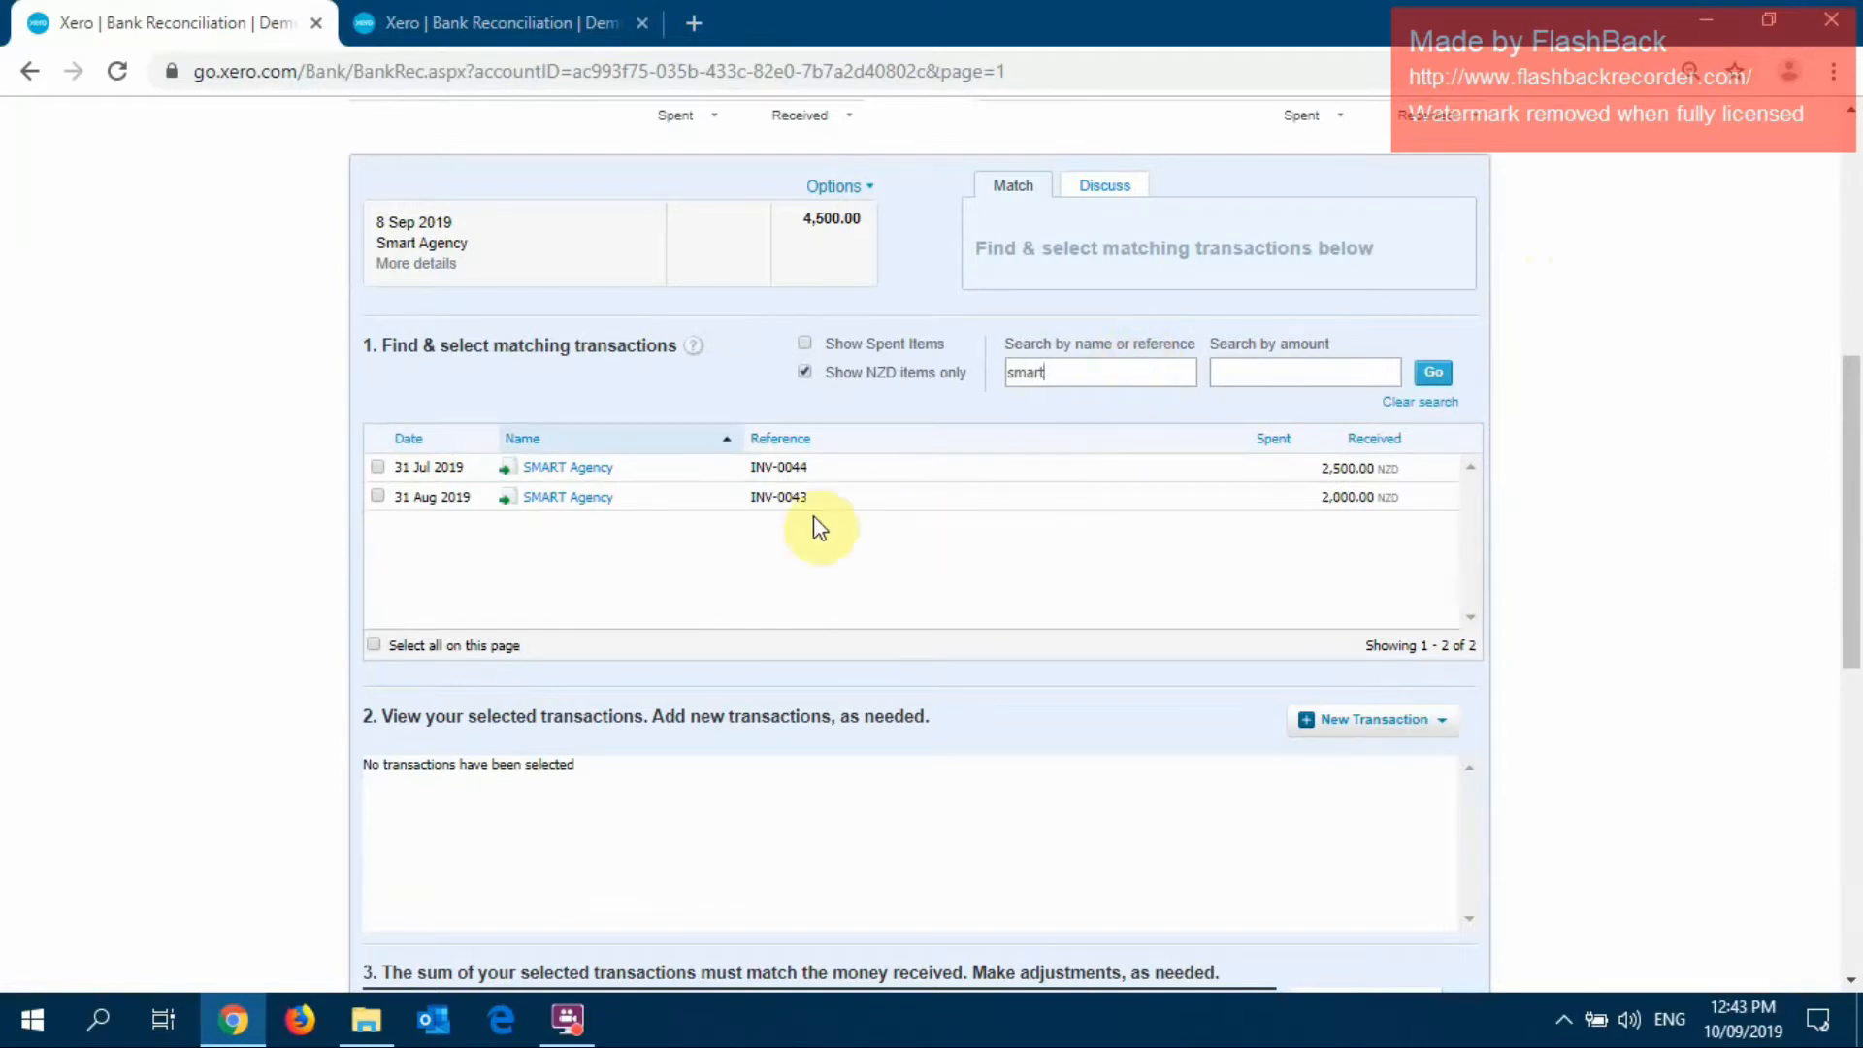
click(379, 468)
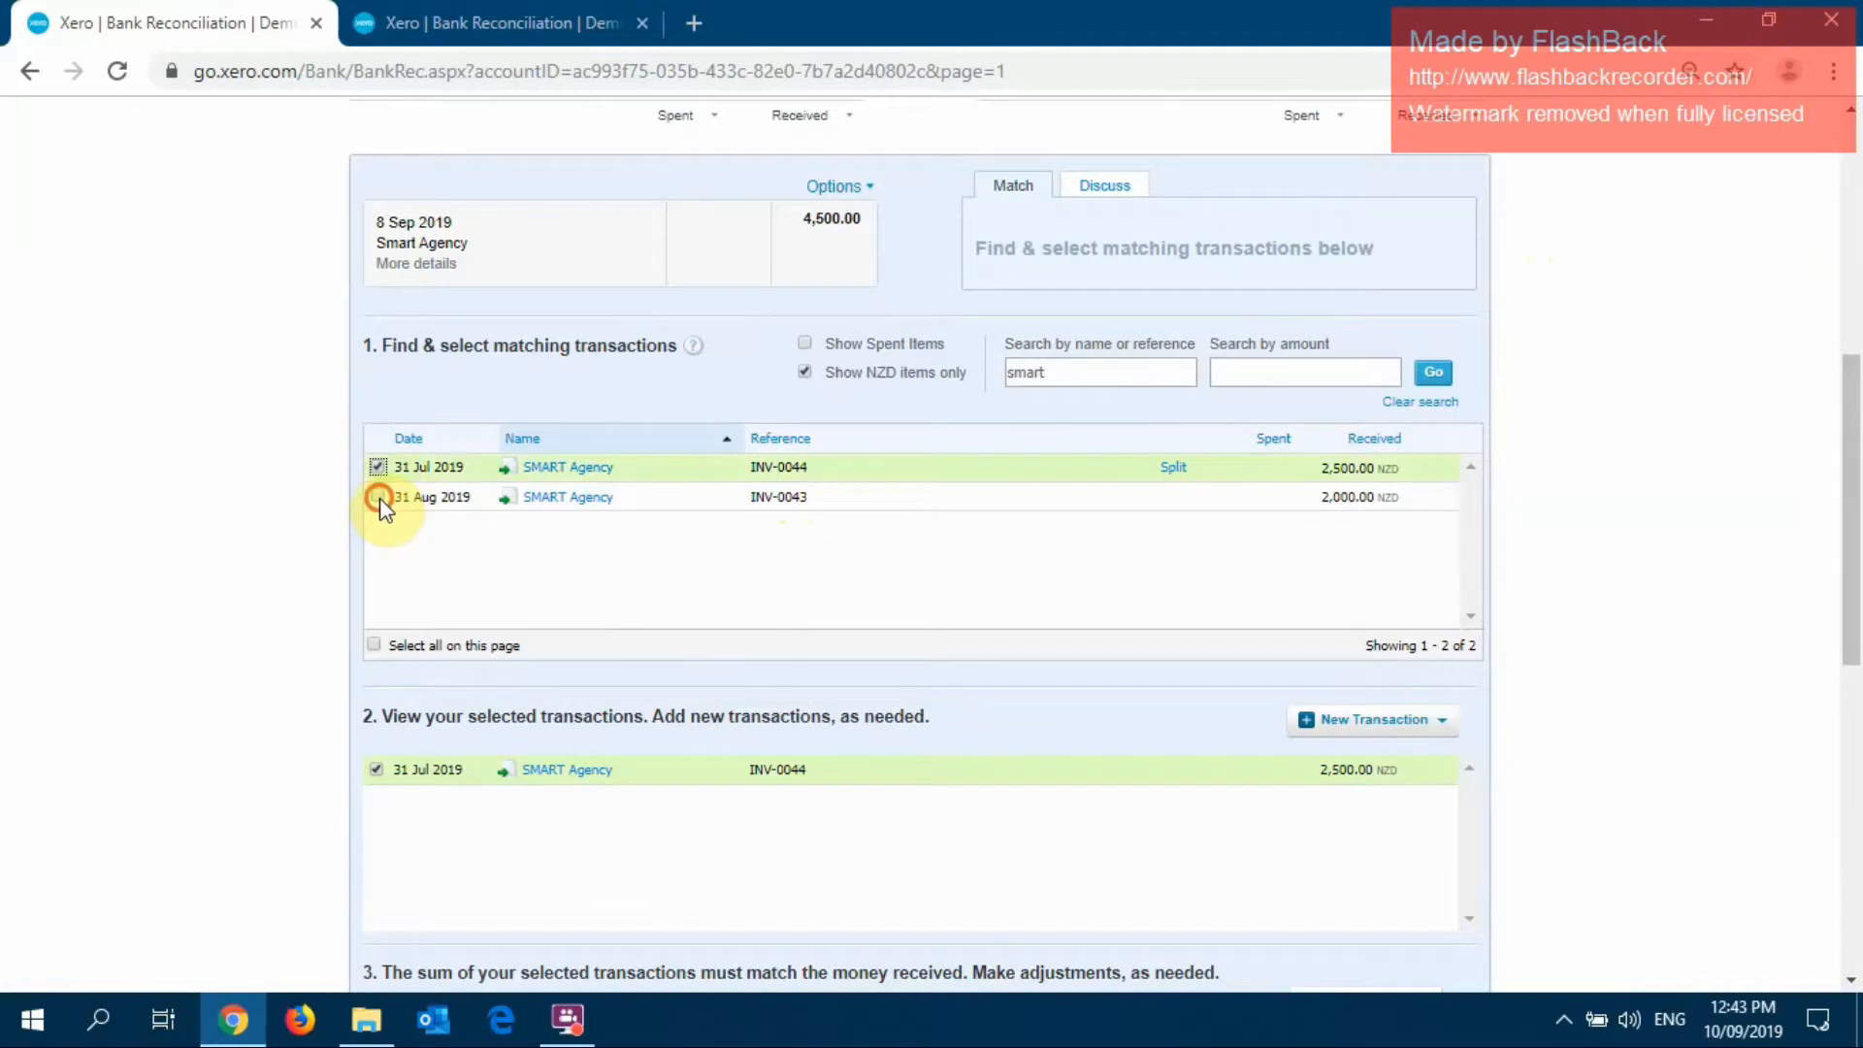
click(378, 497)
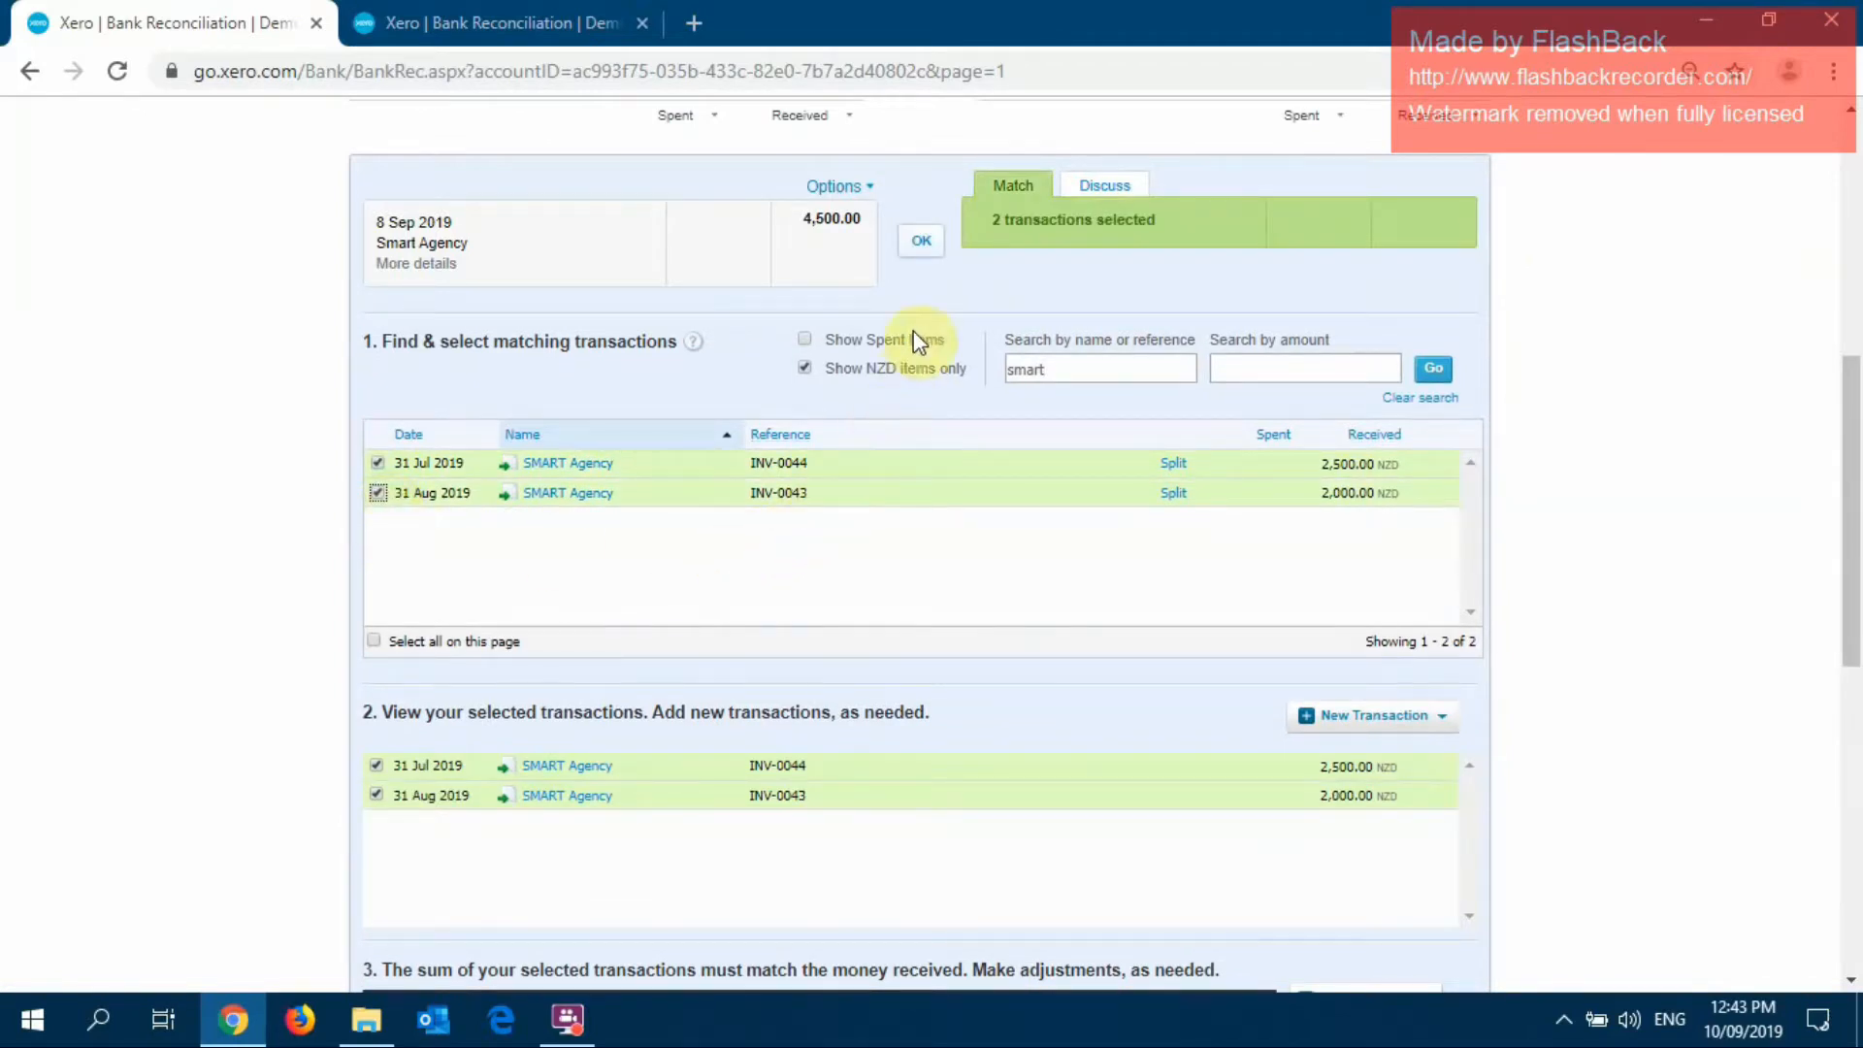
scroll(989, 270, down, 4)
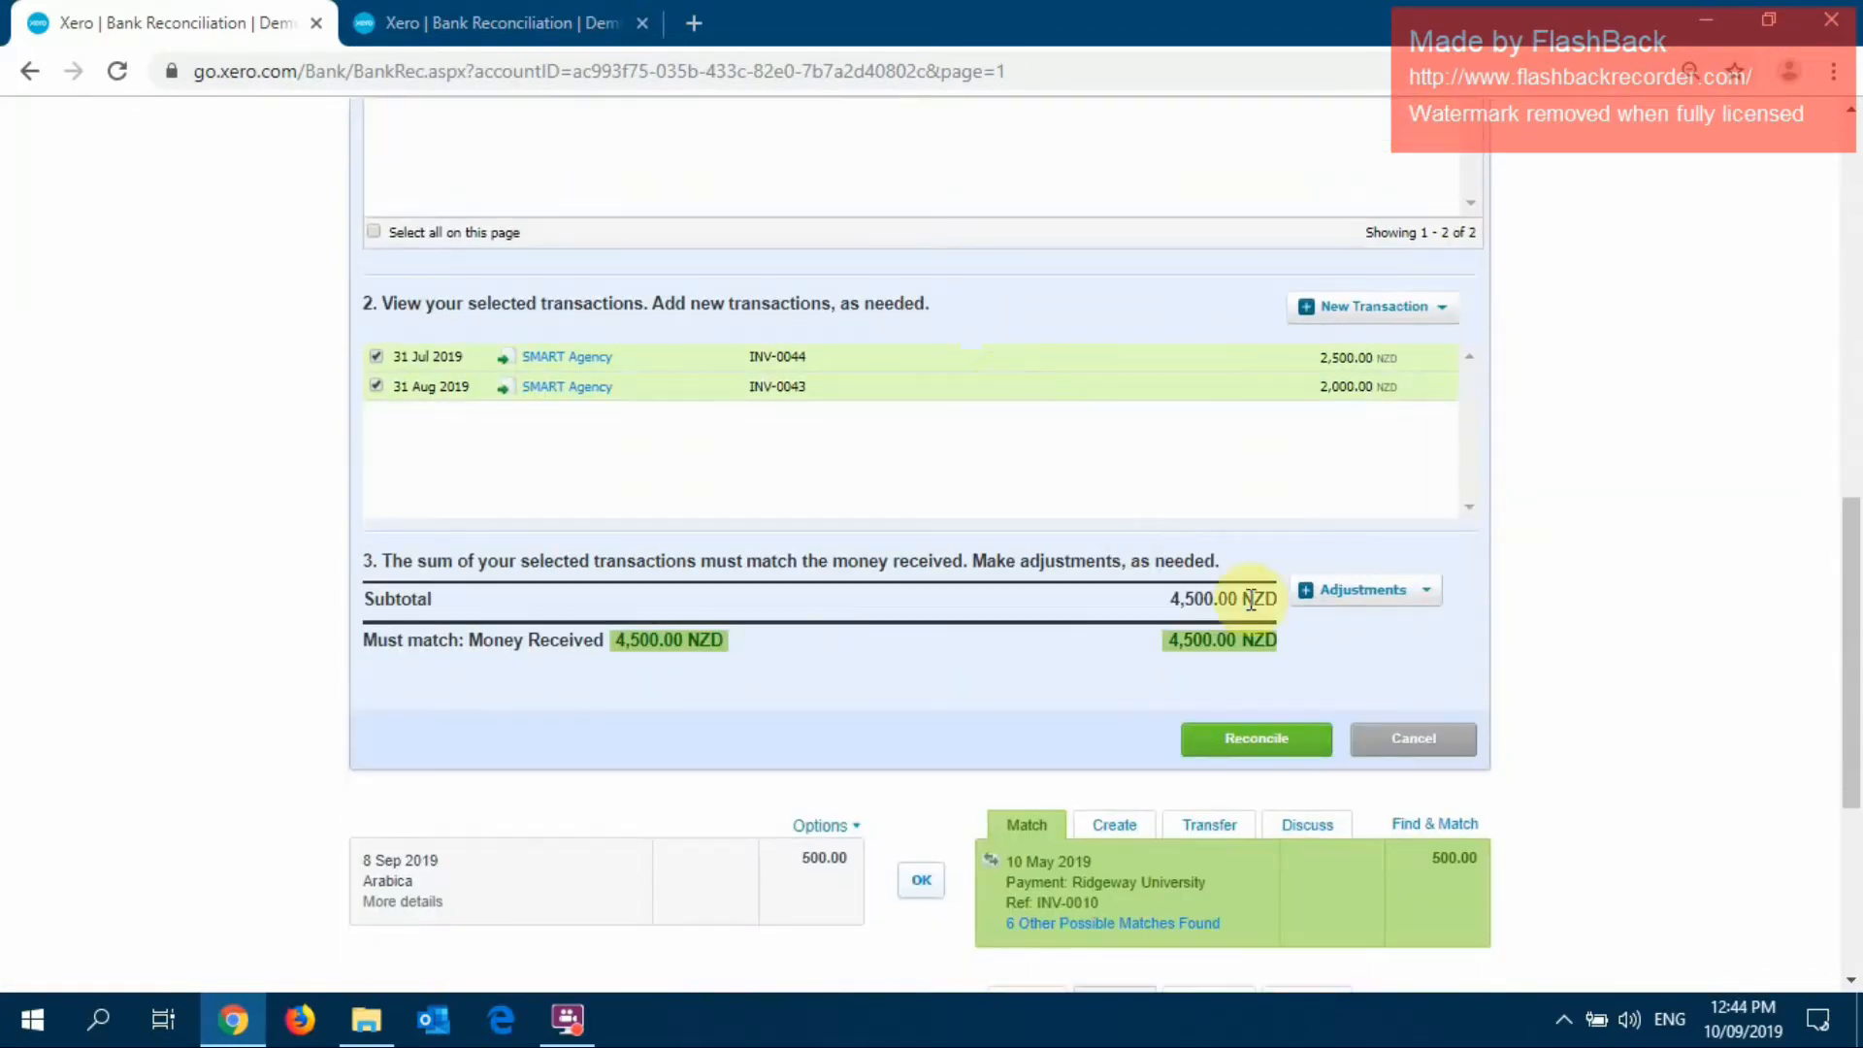
scroll(1114, 611, up, 5)
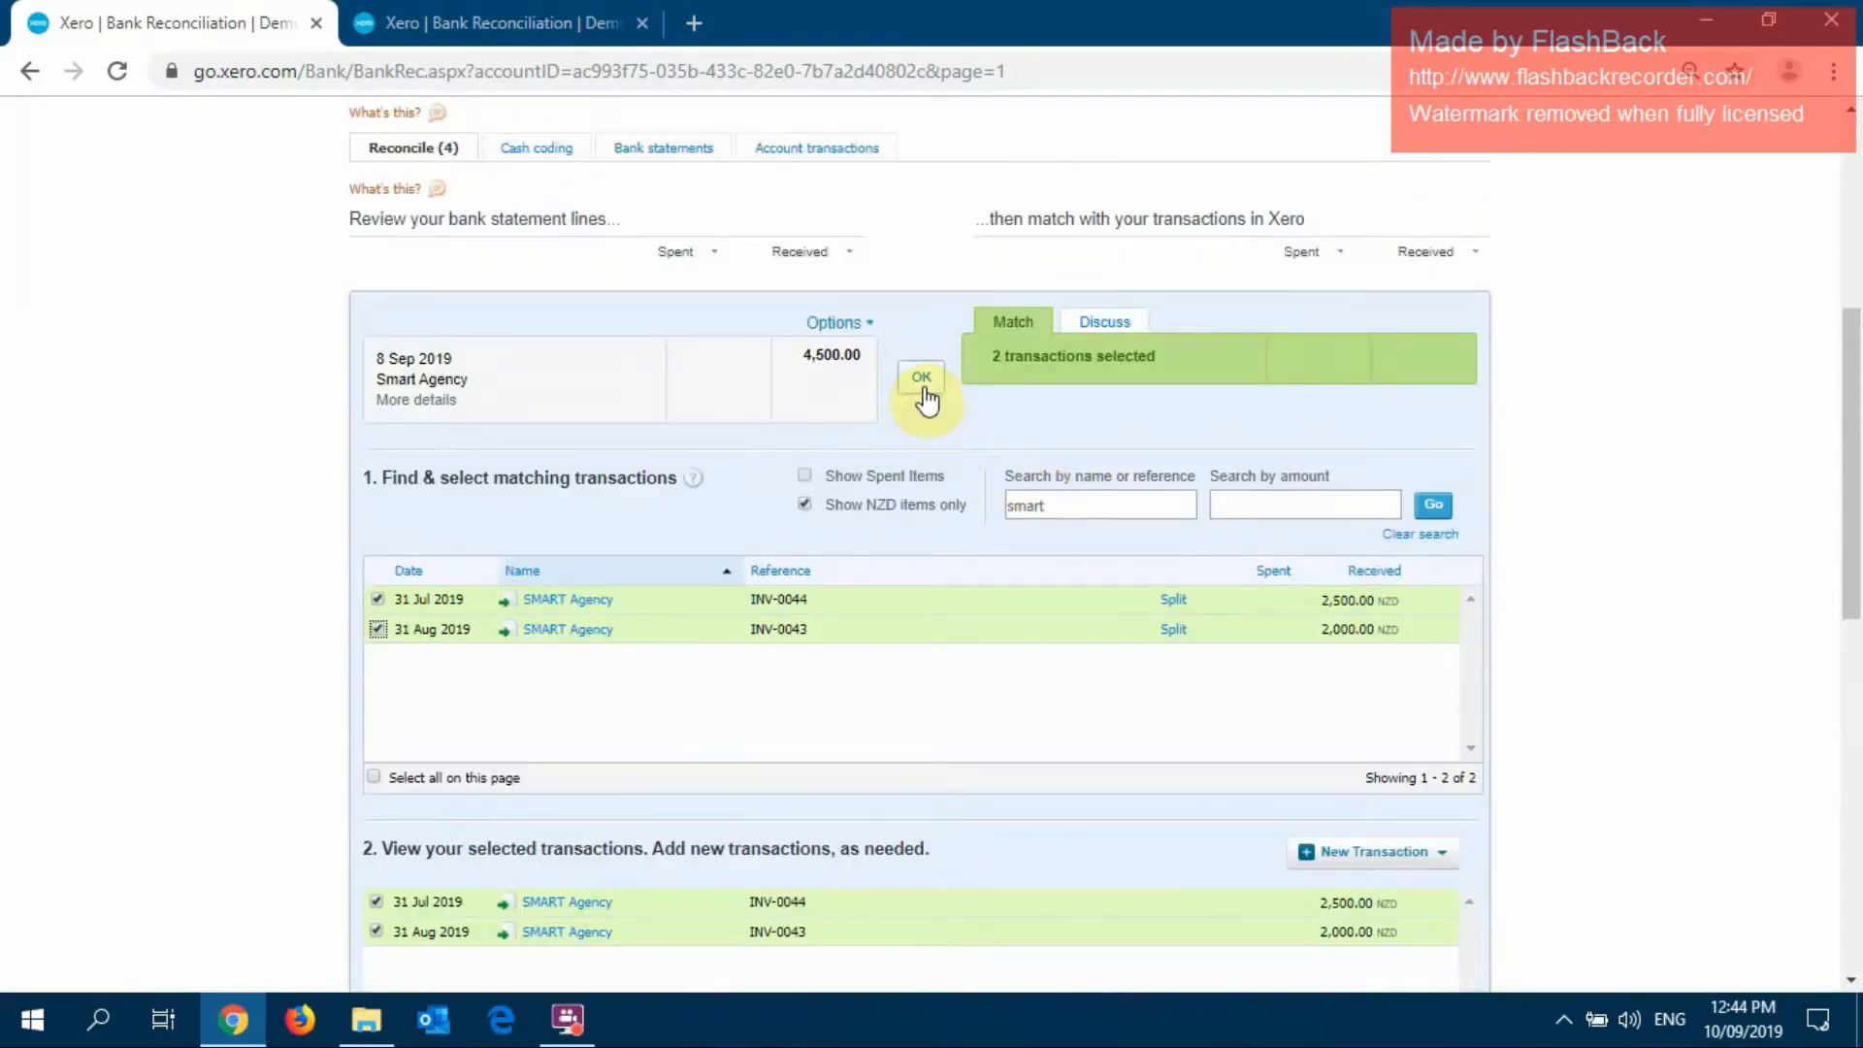
click(922, 378)
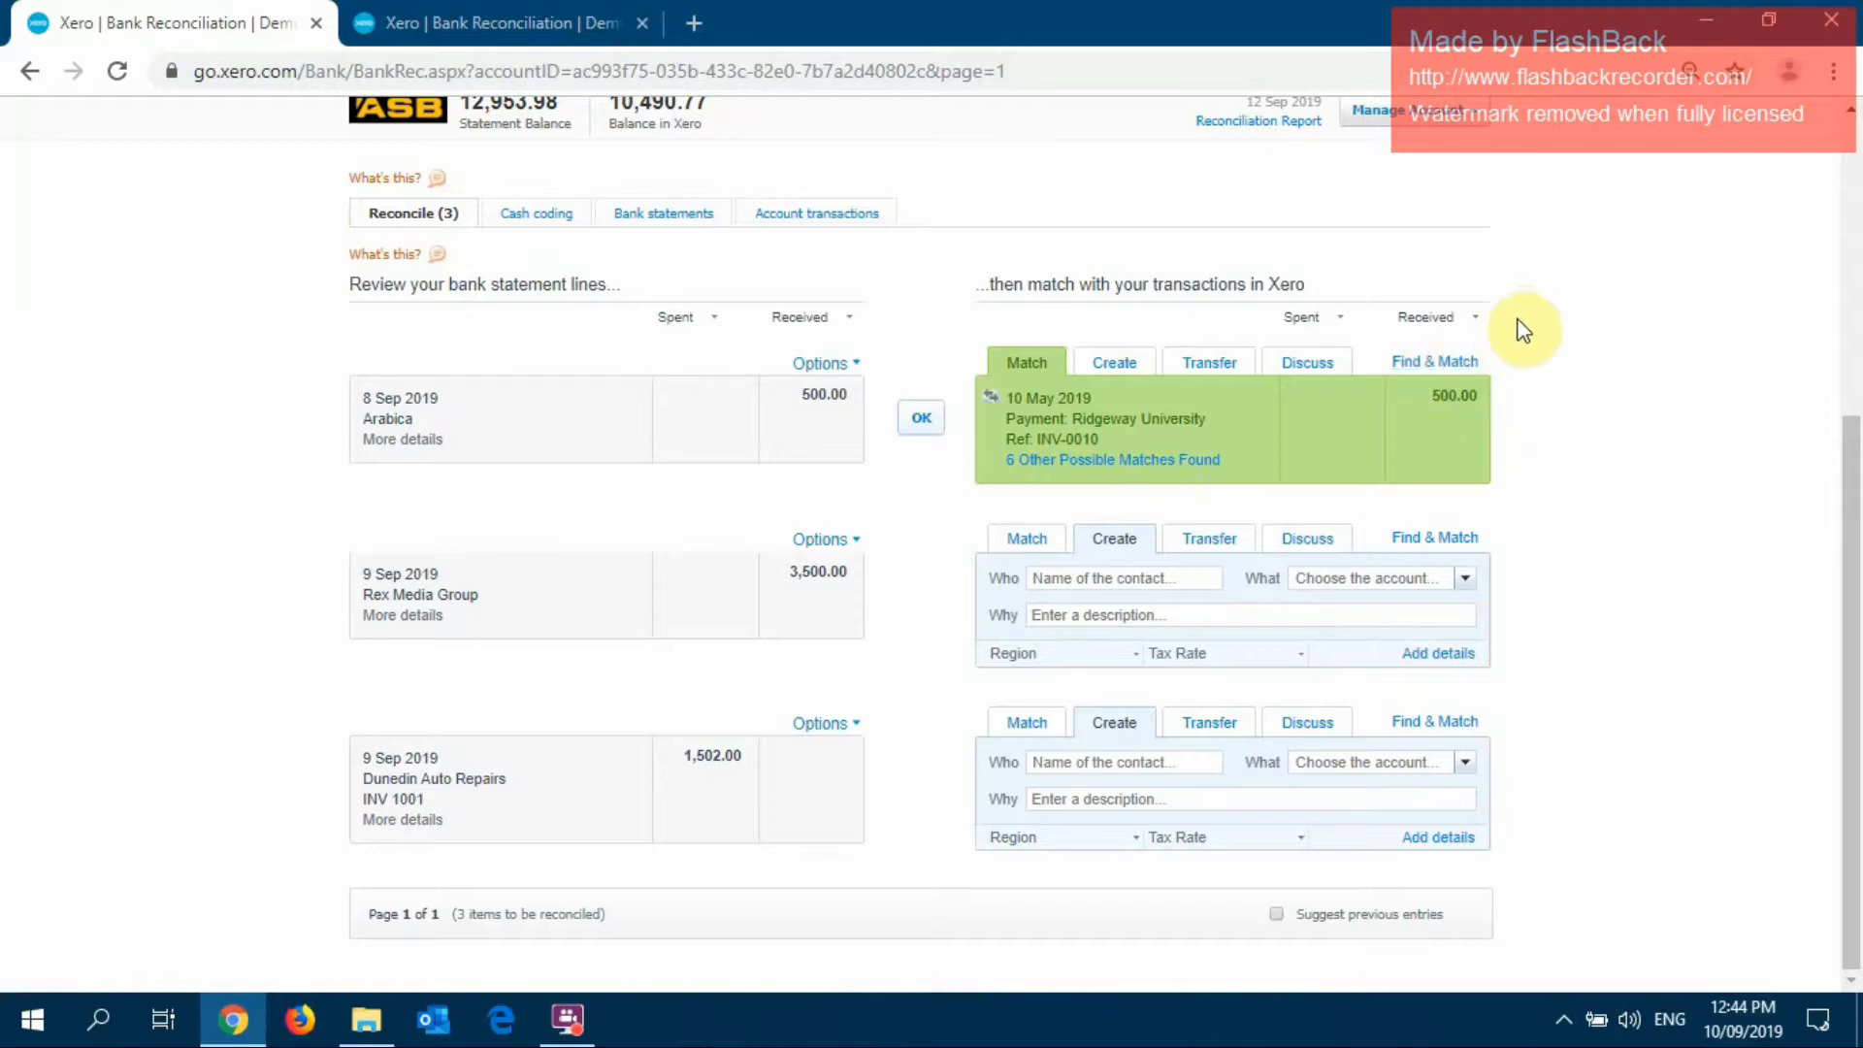
Search the possible matches of the 8 Sep Arabica line for "ara" and select the 31 Aug Arabica Cafe invoice
click(1453, 364)
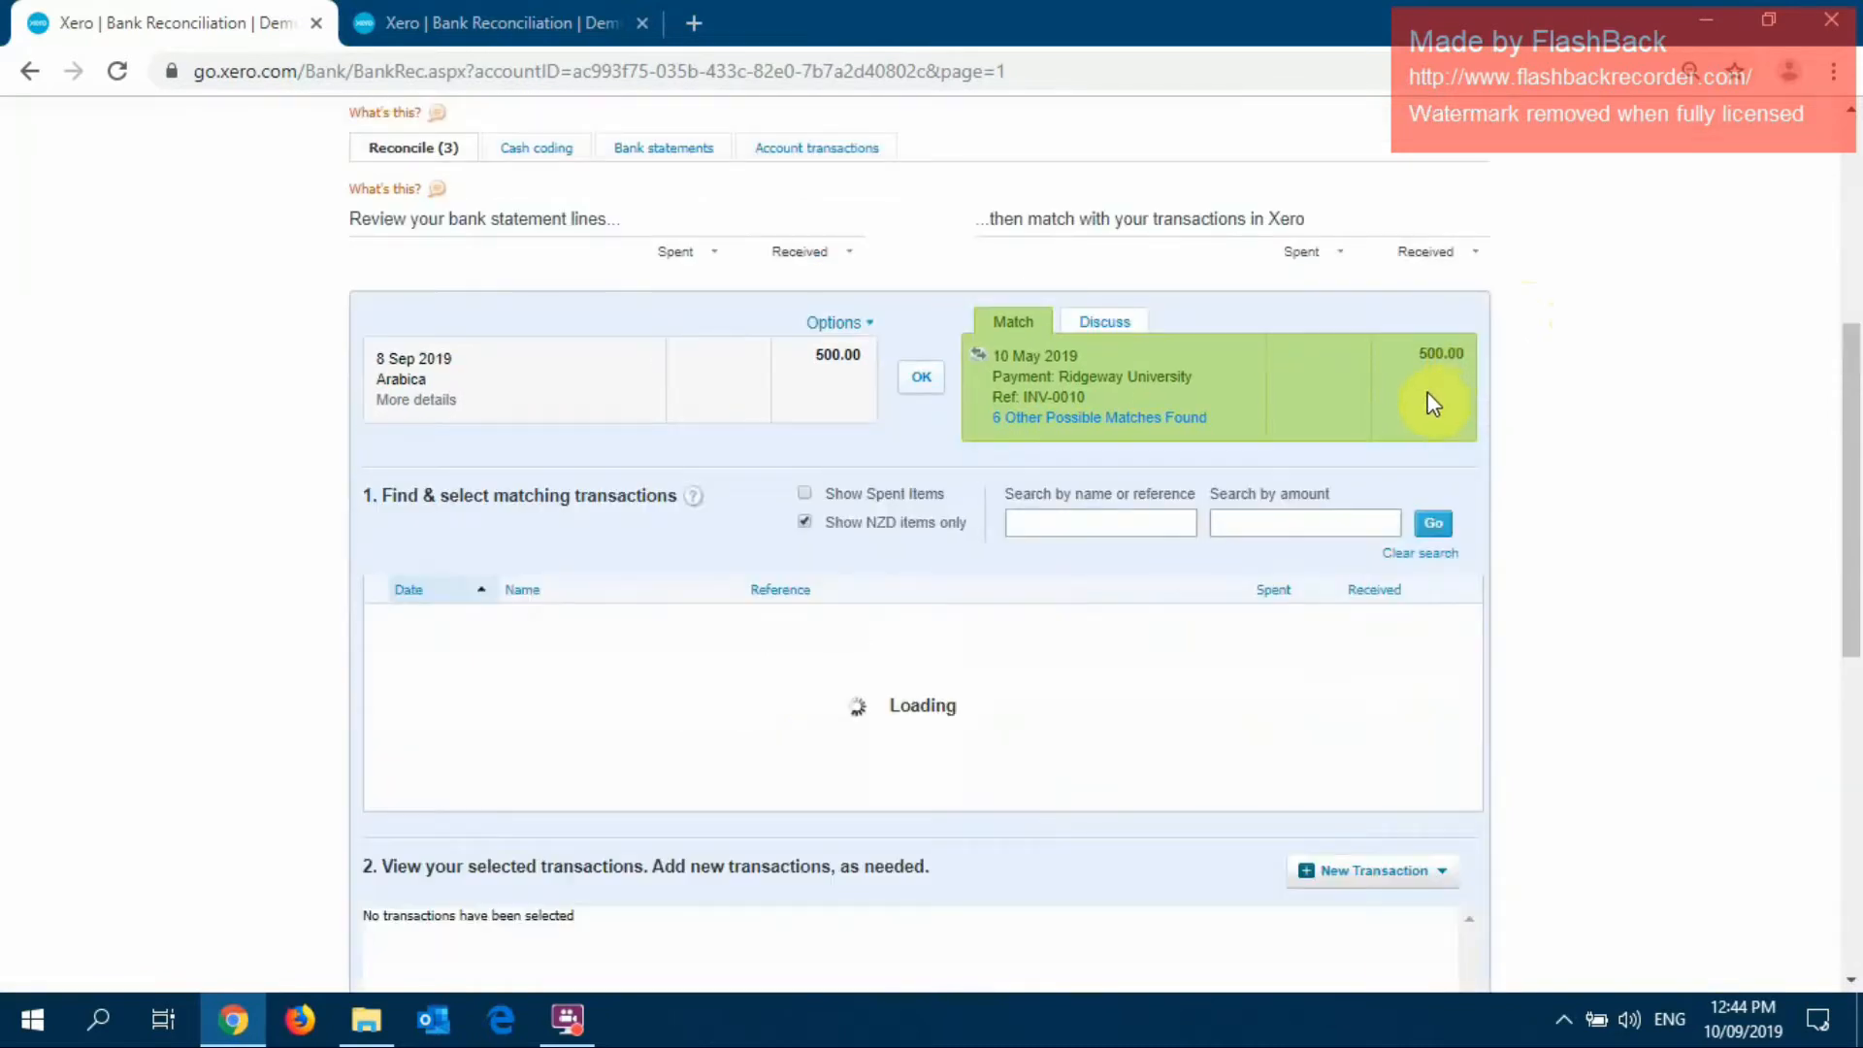
click(1151, 508)
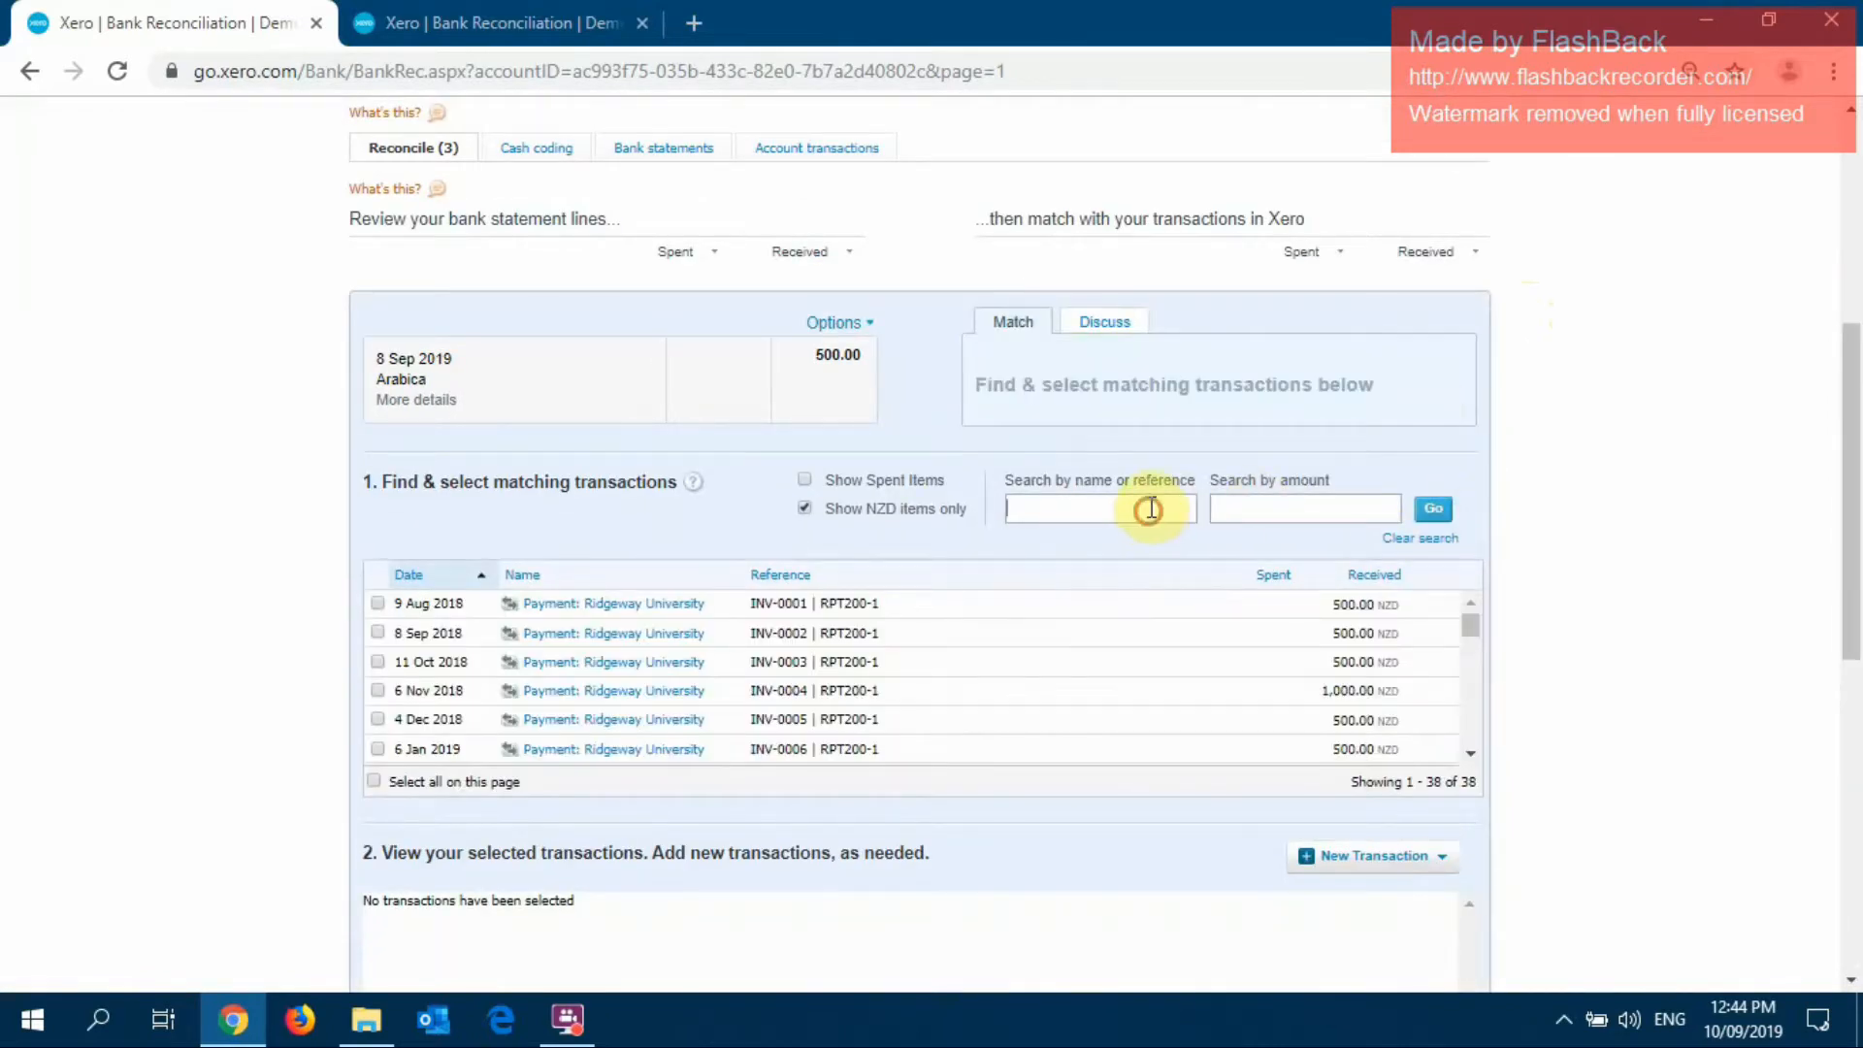
text(ara)
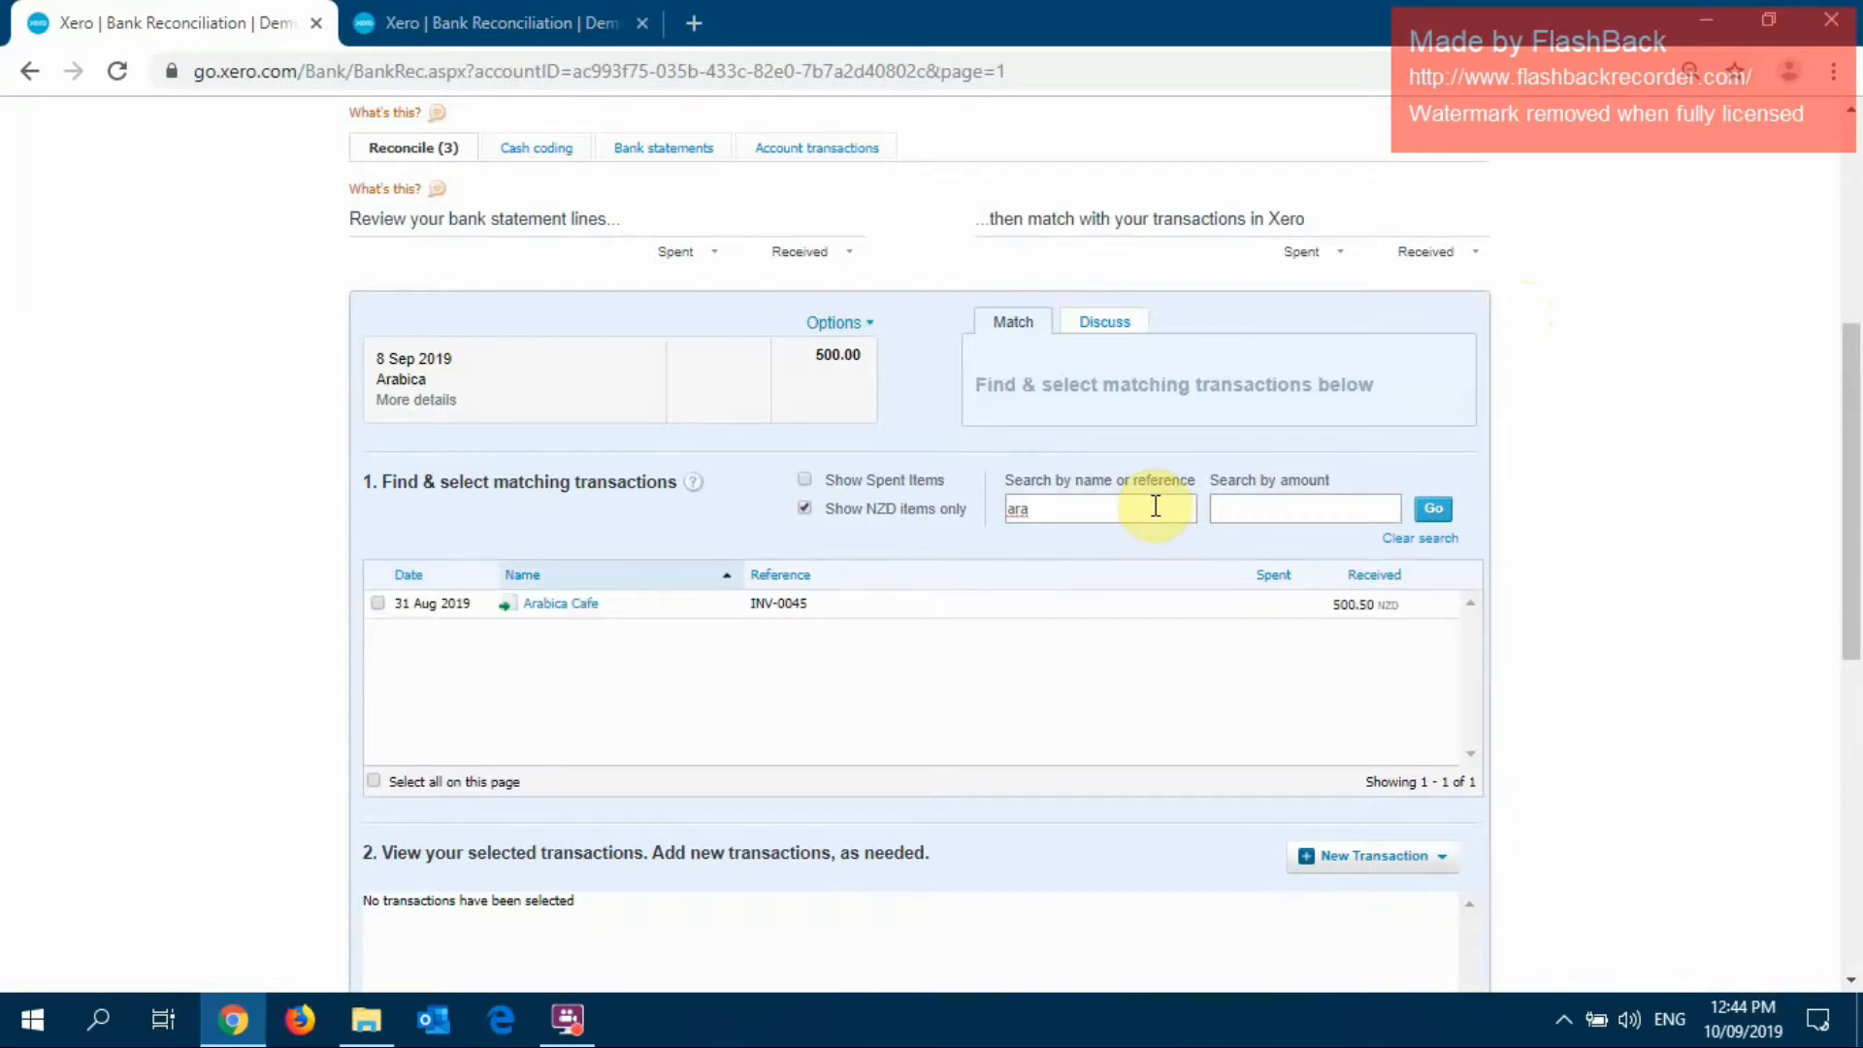
click(377, 603)
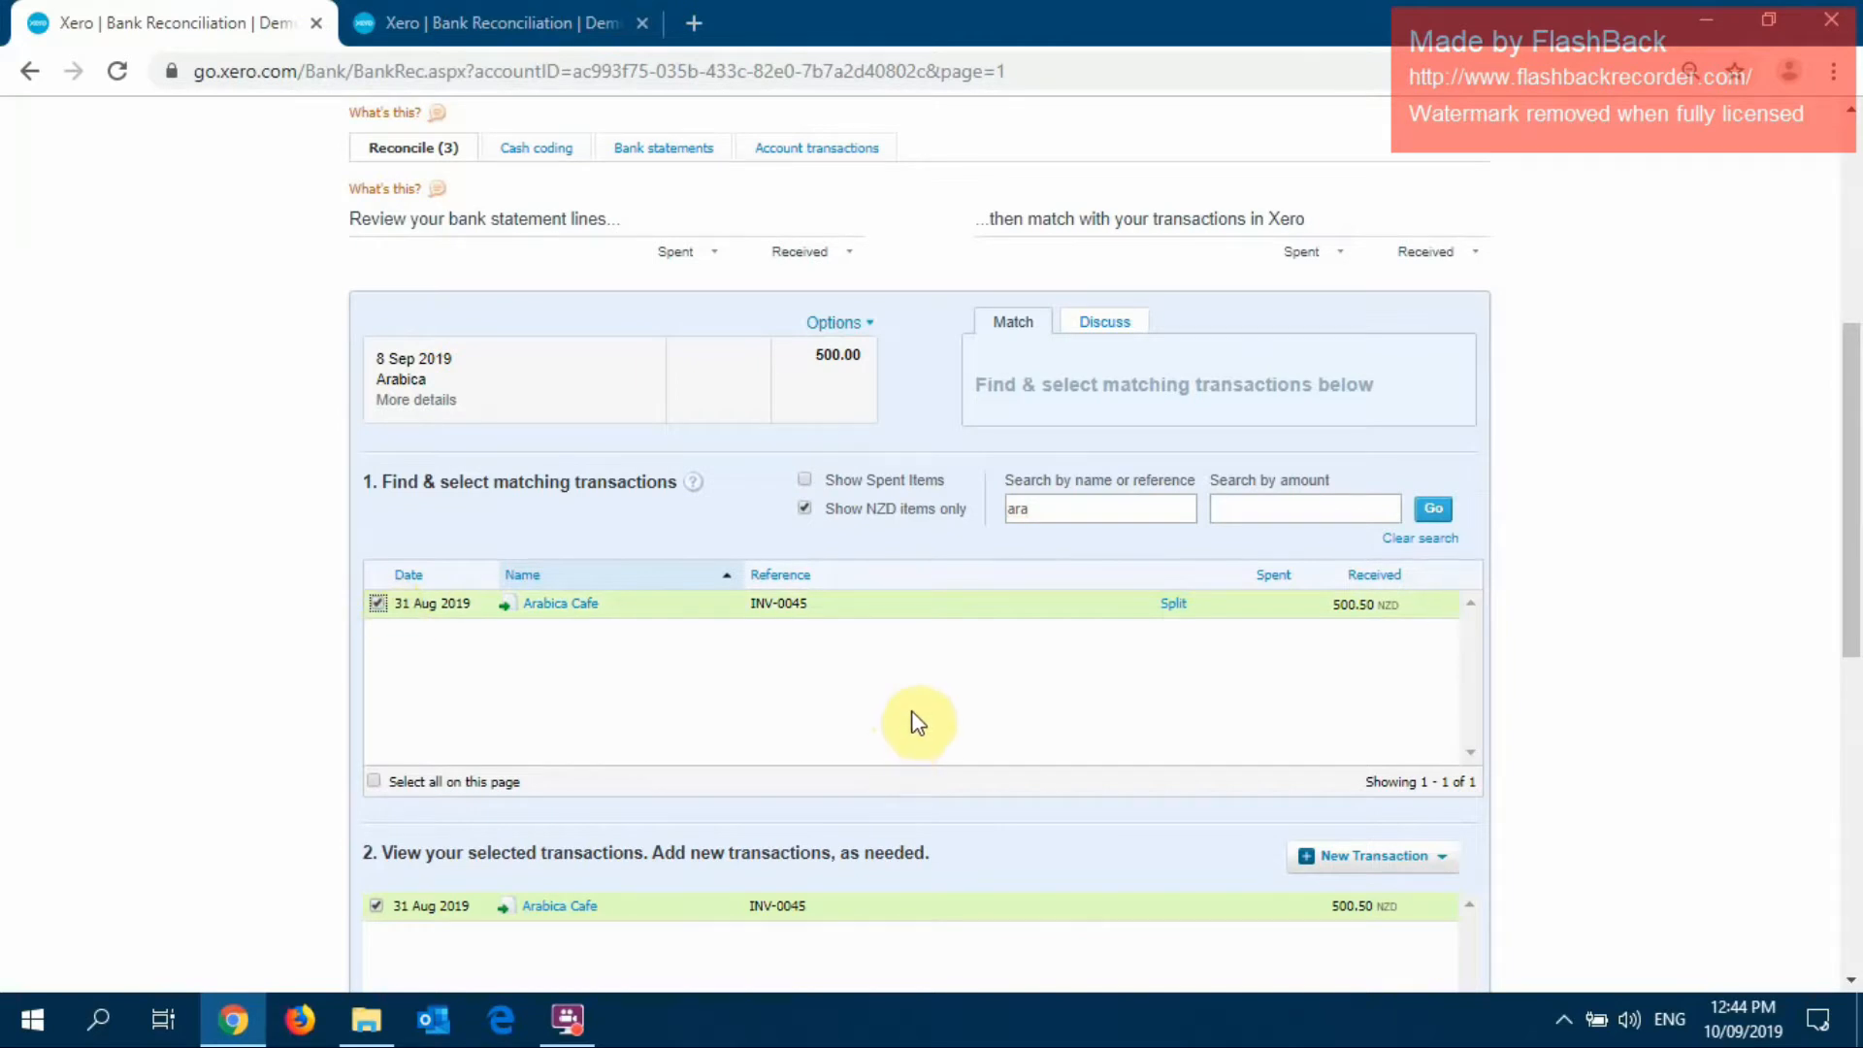
Add a minor adjustment of -.5 to the selected Arabica Cafe invoice and reconcile the 8 Sep statement line
scroll(937, 695, down, 4)
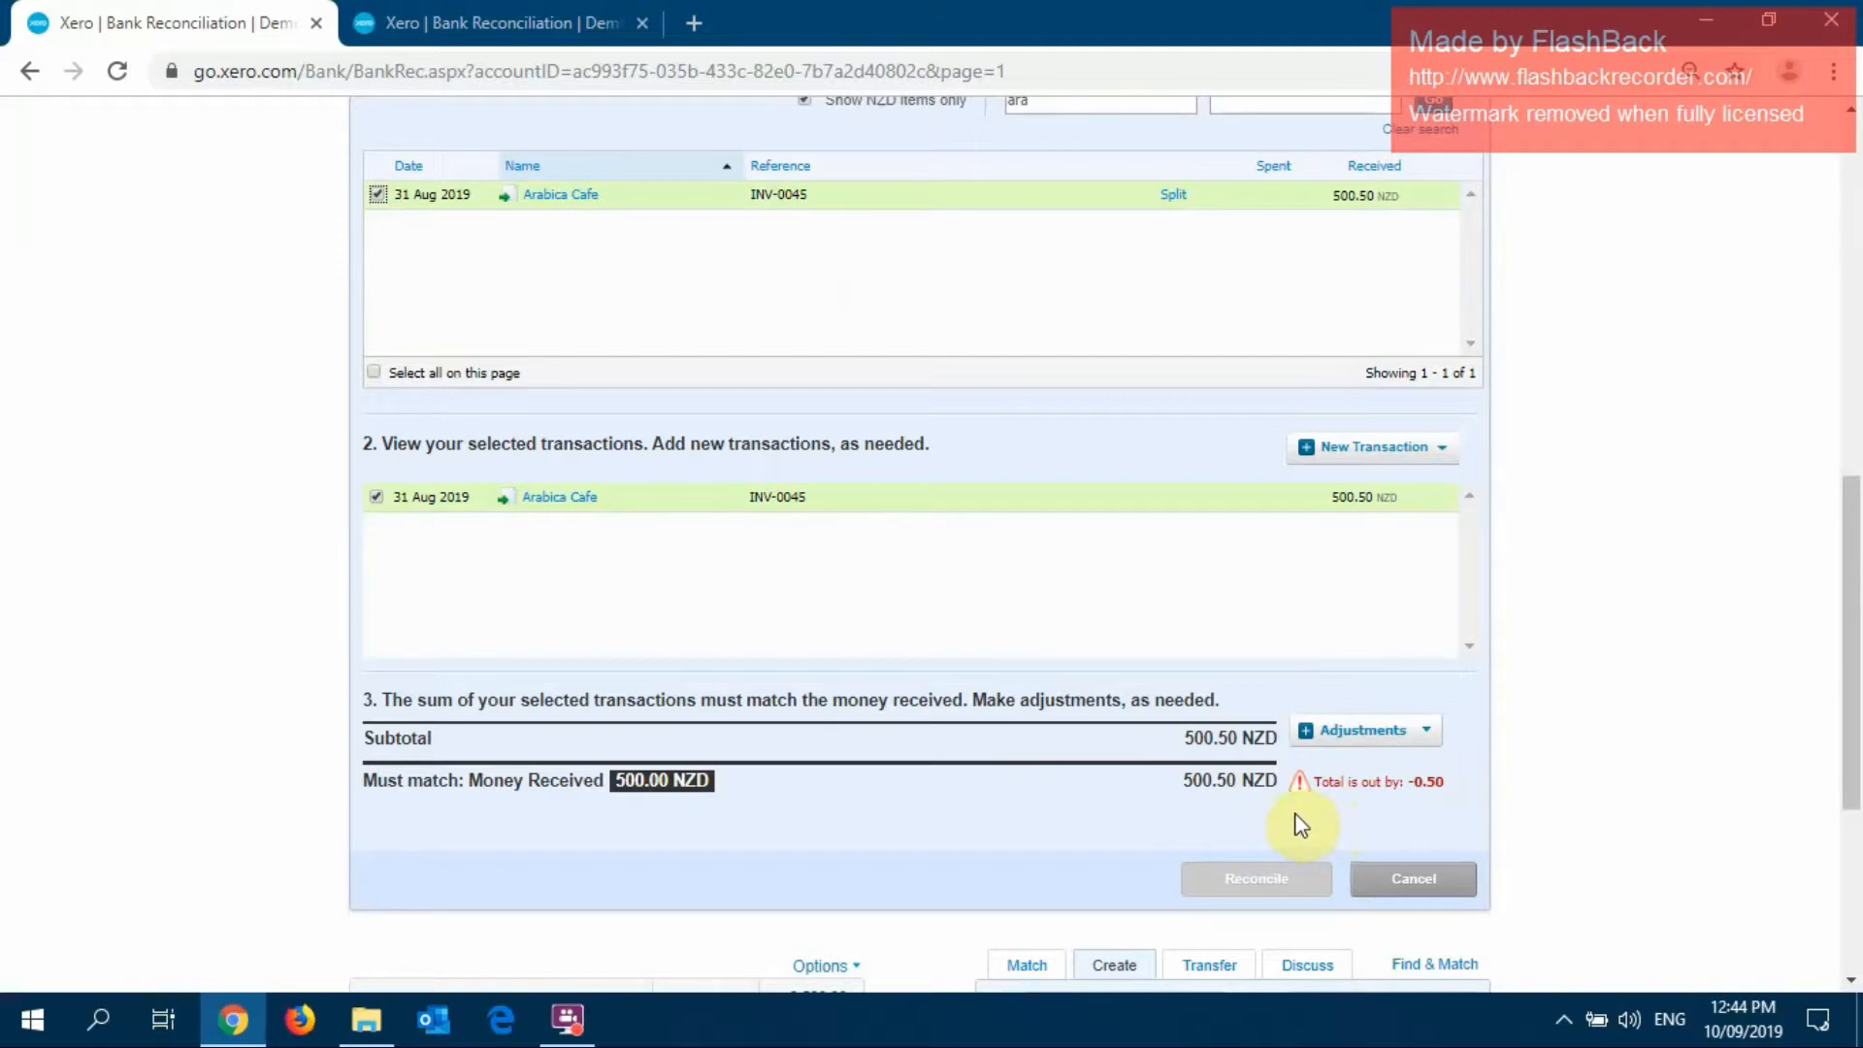
click(1368, 732)
click(1354, 783)
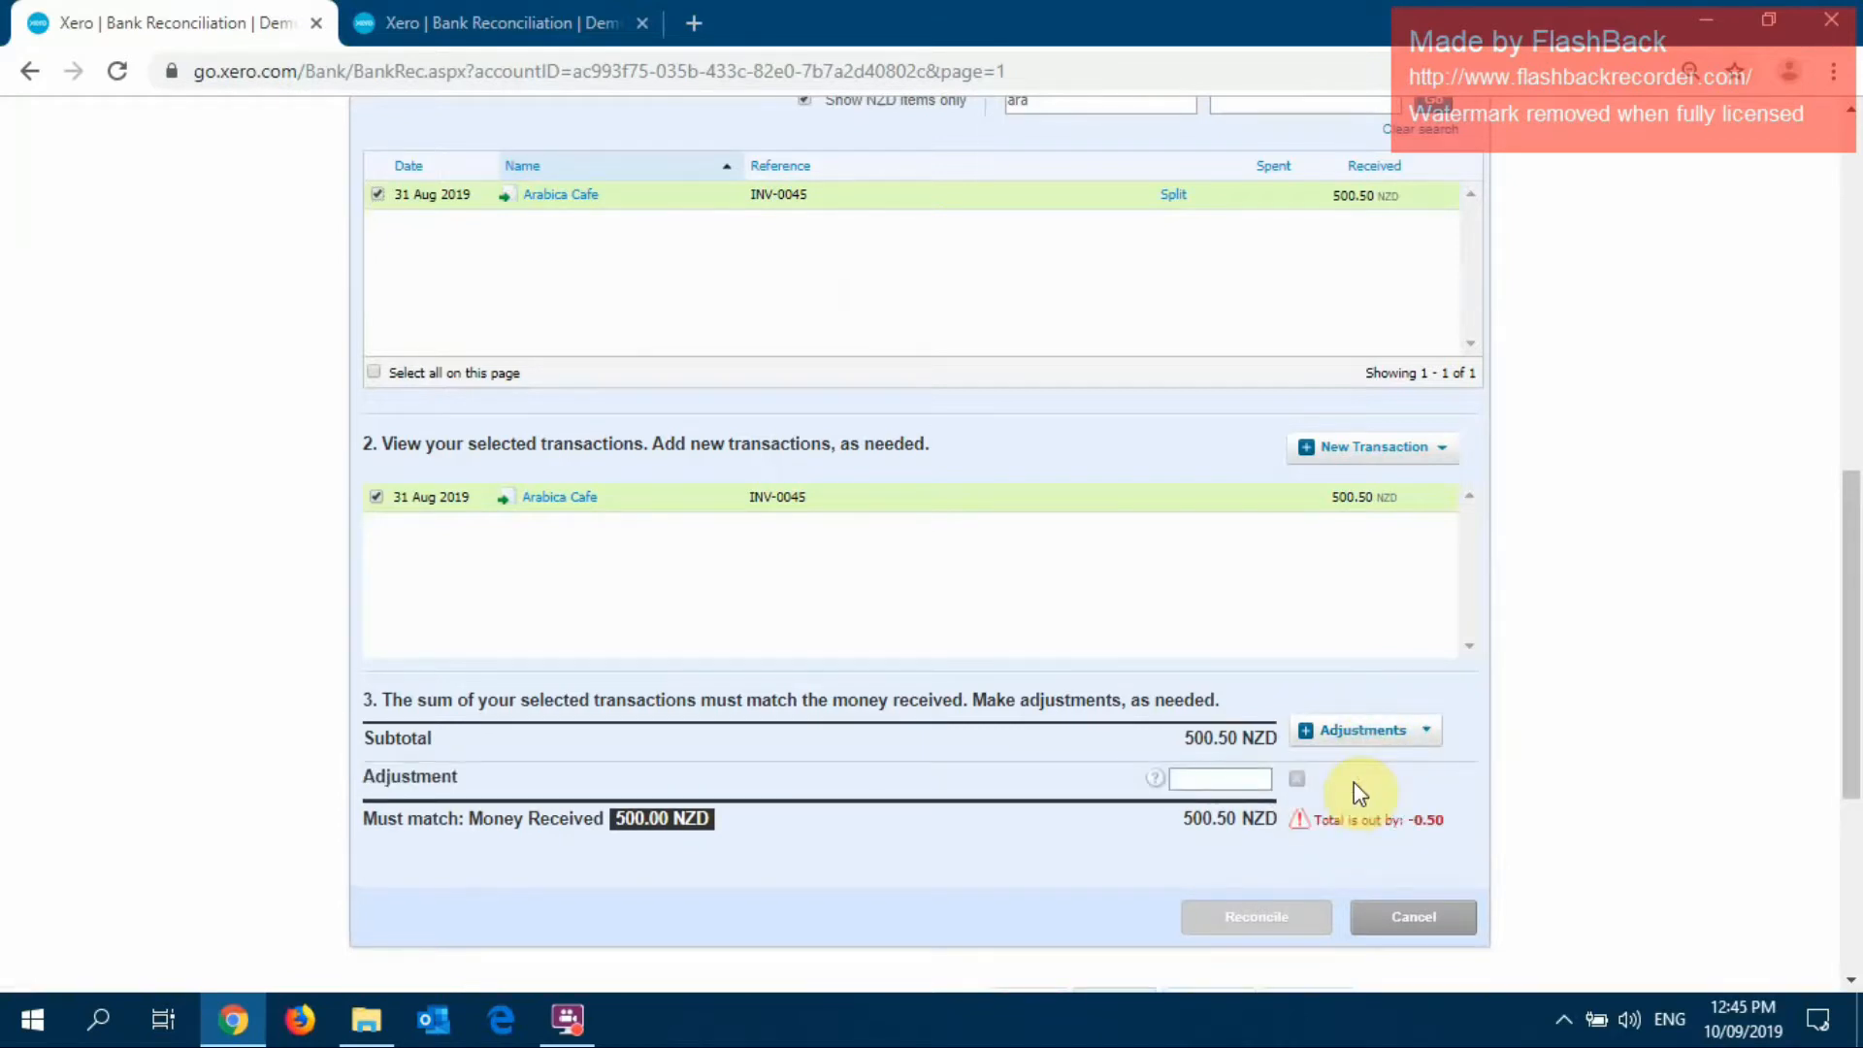
click(1224, 779)
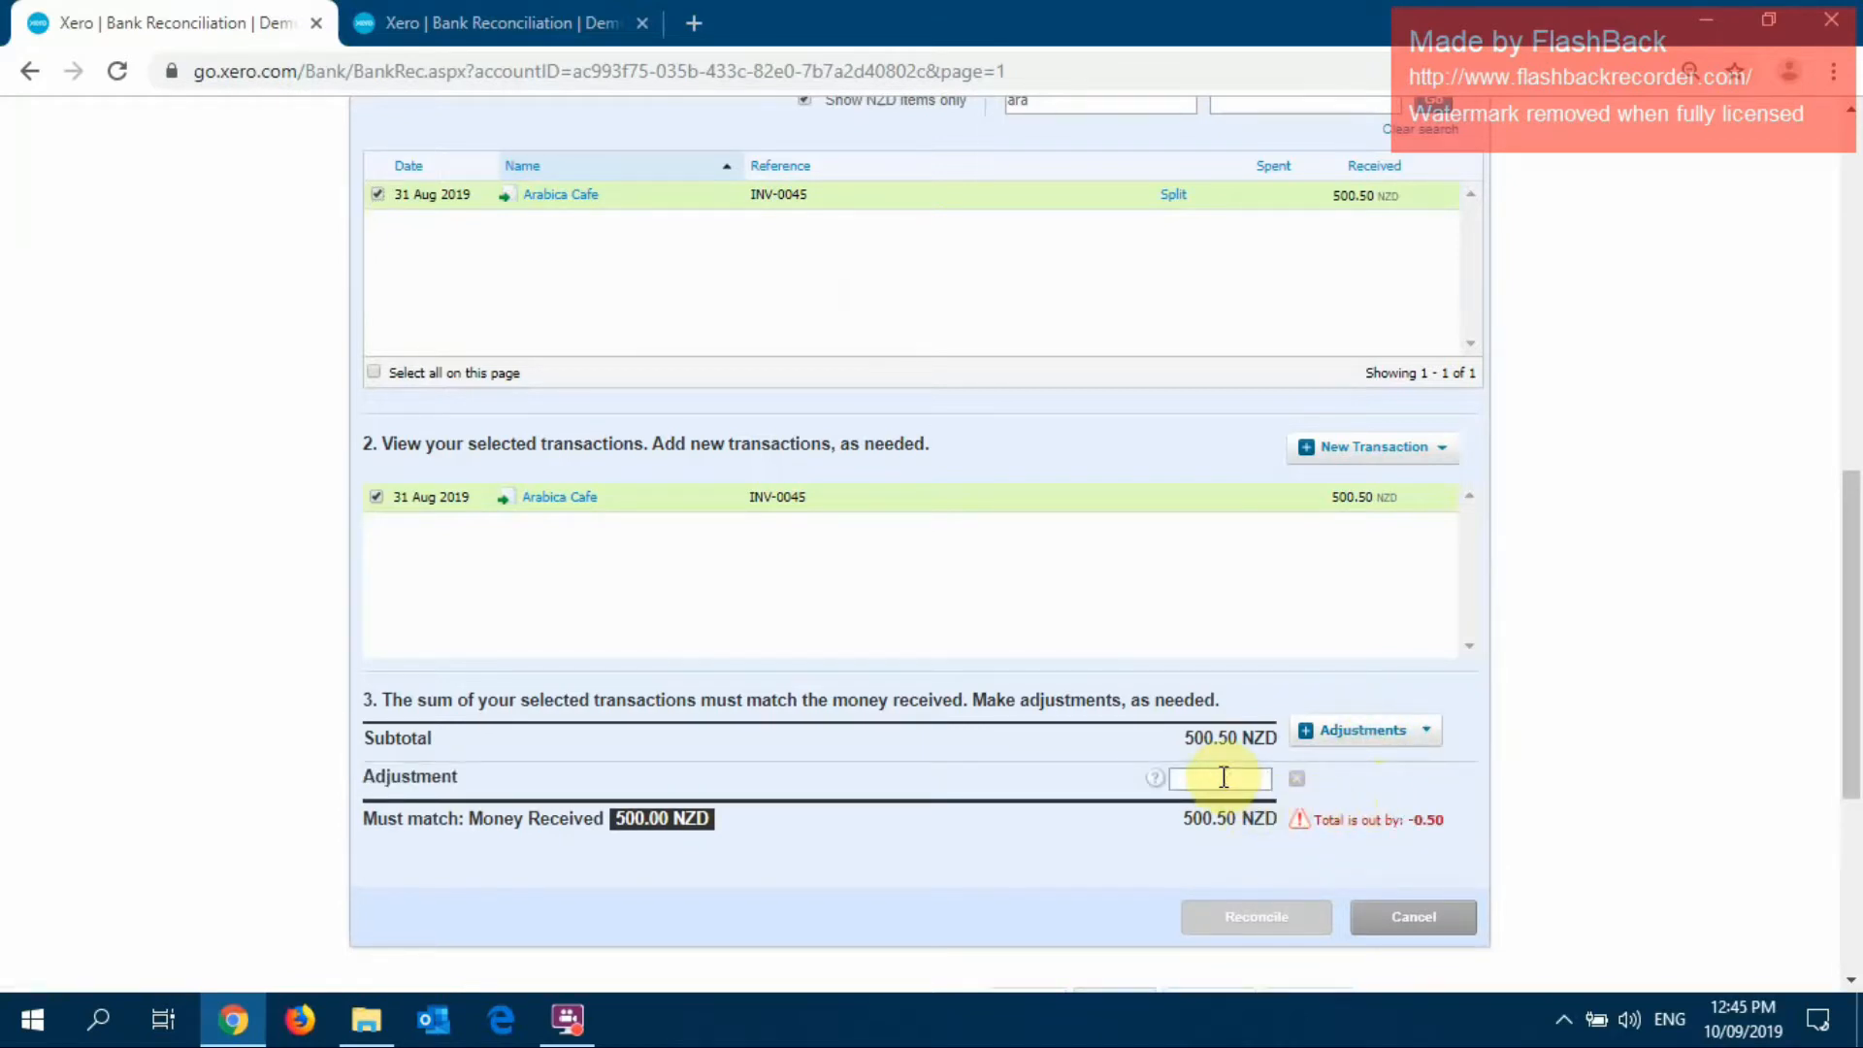
text(.5)
click(1207, 779)
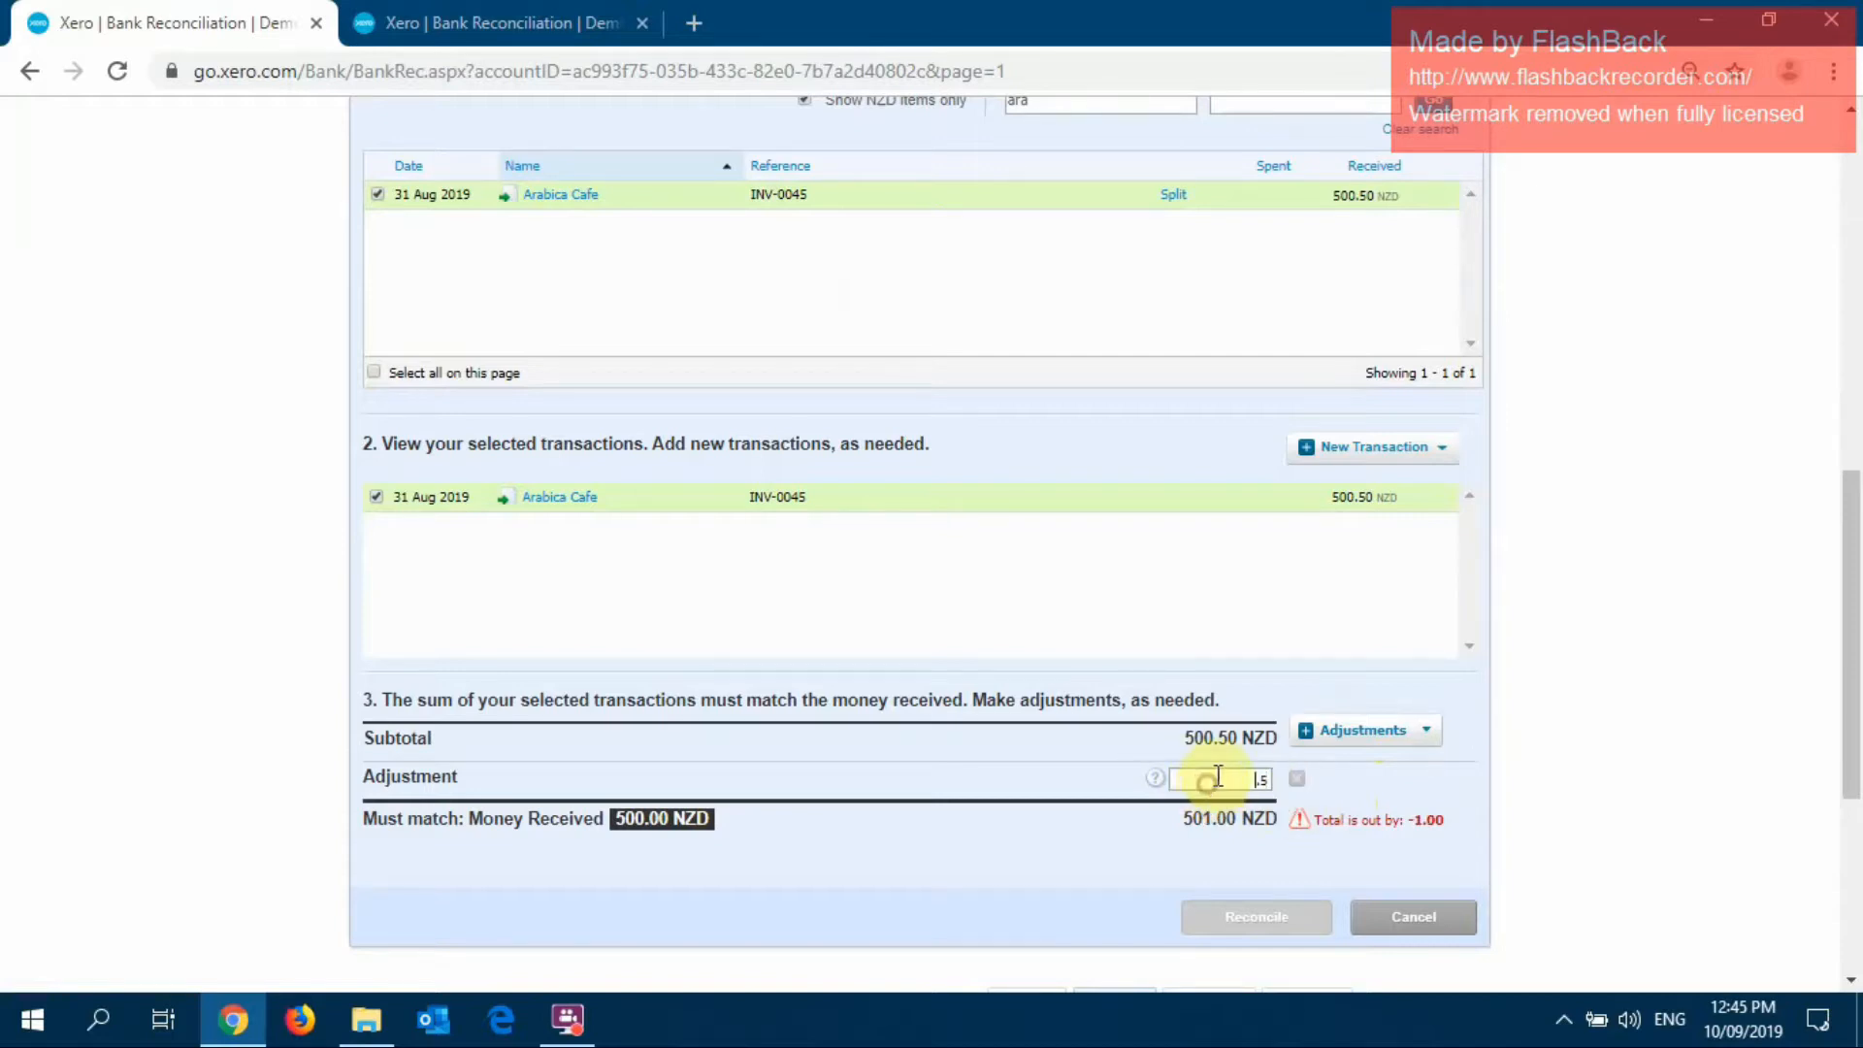
text(-)
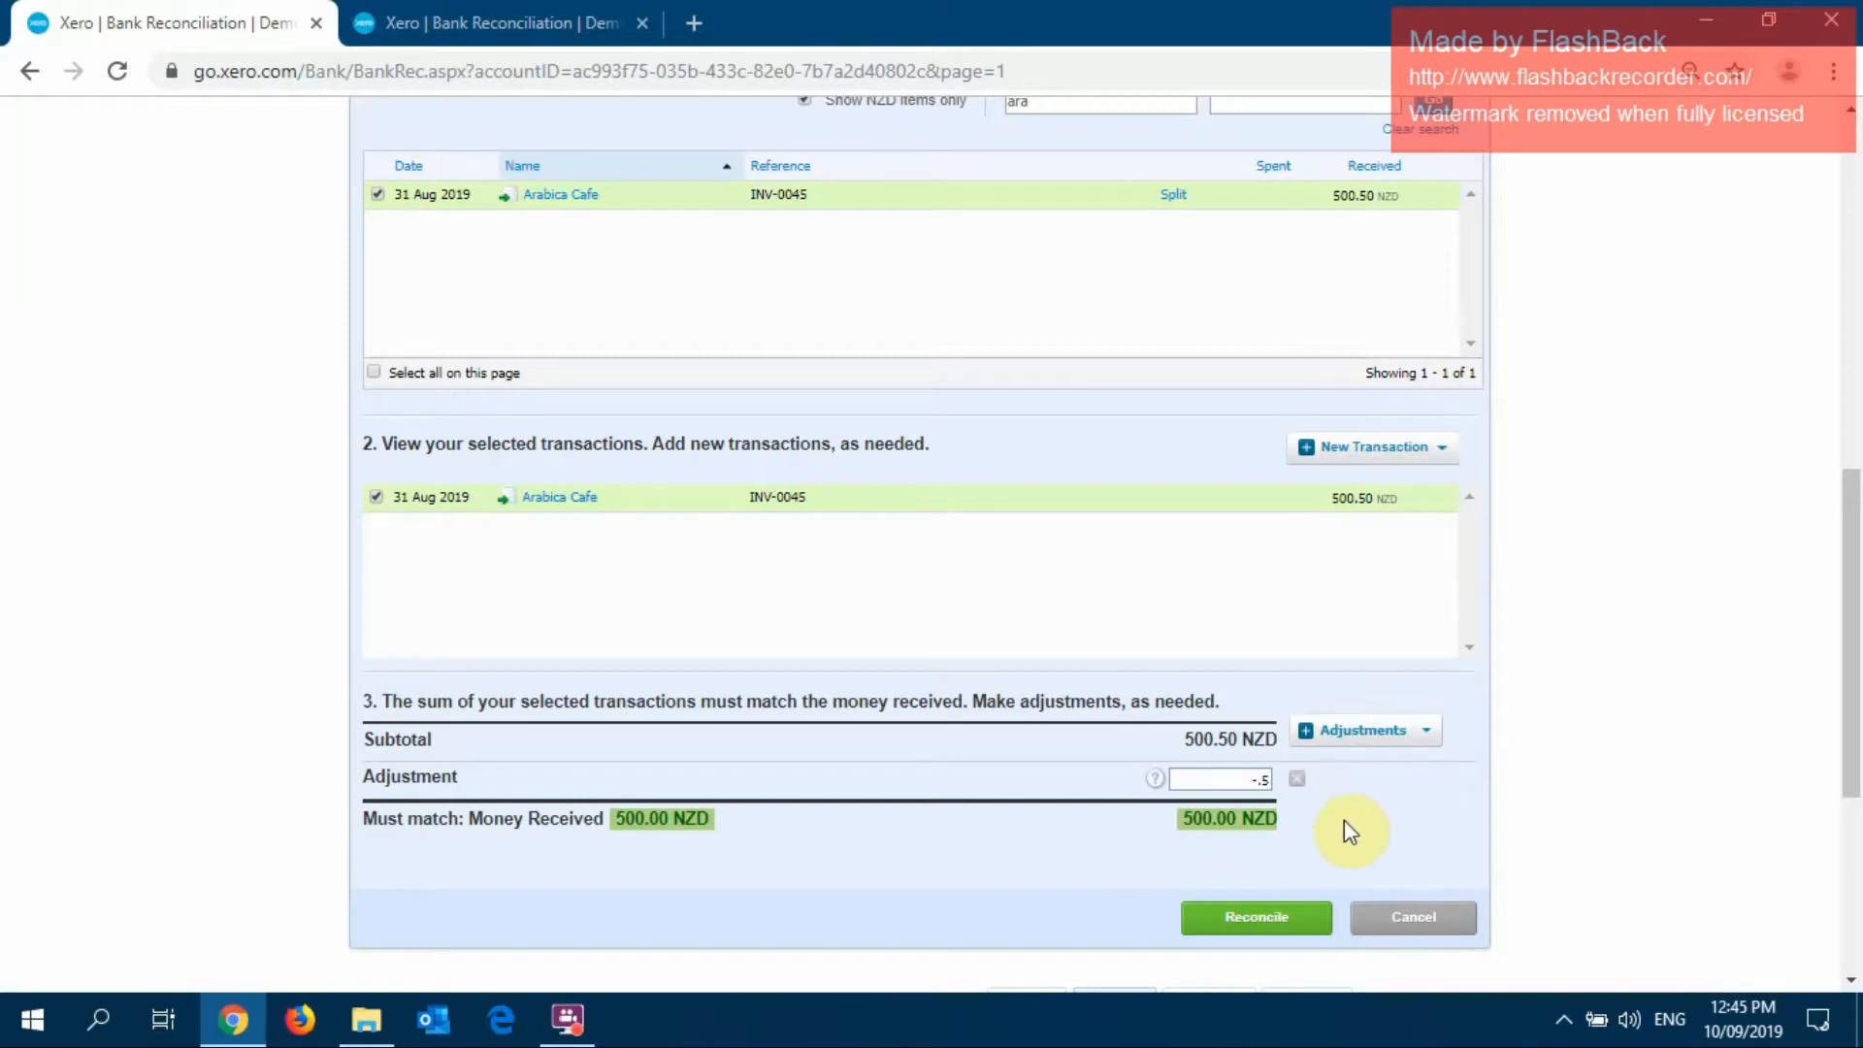
click(1268, 917)
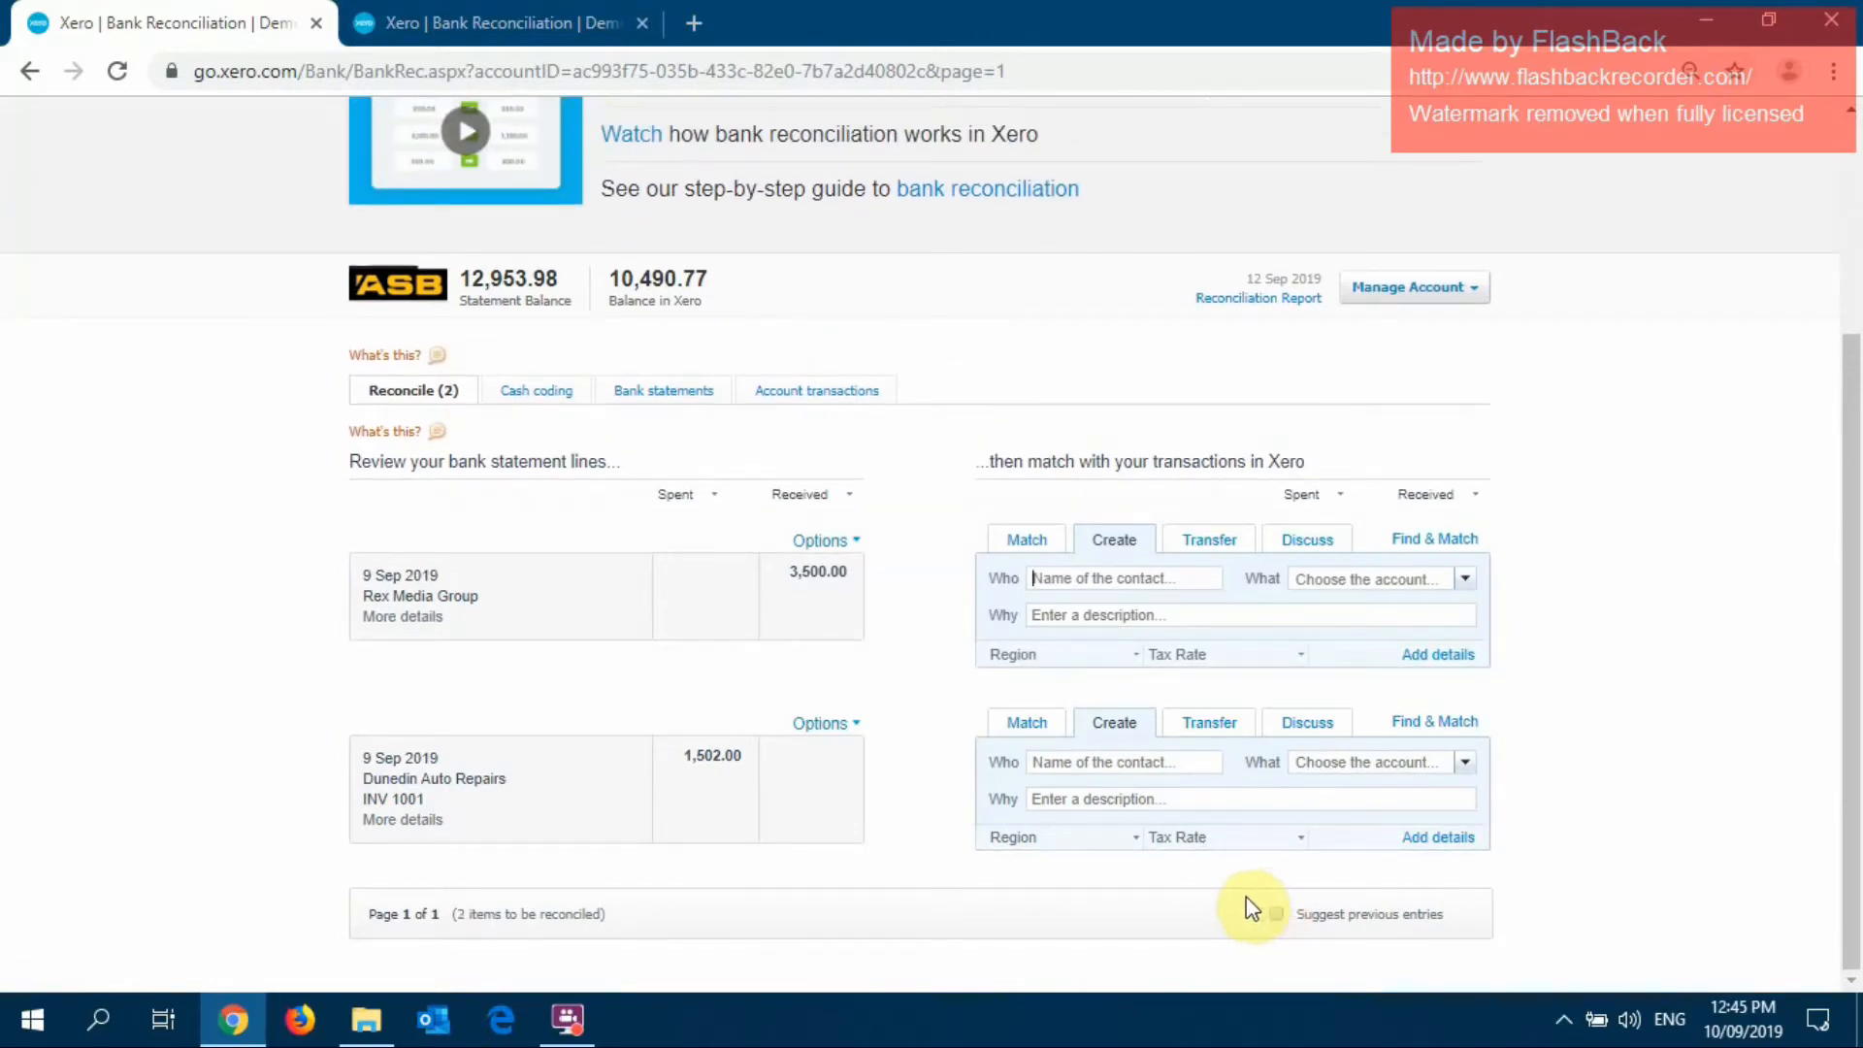
click(910, 527)
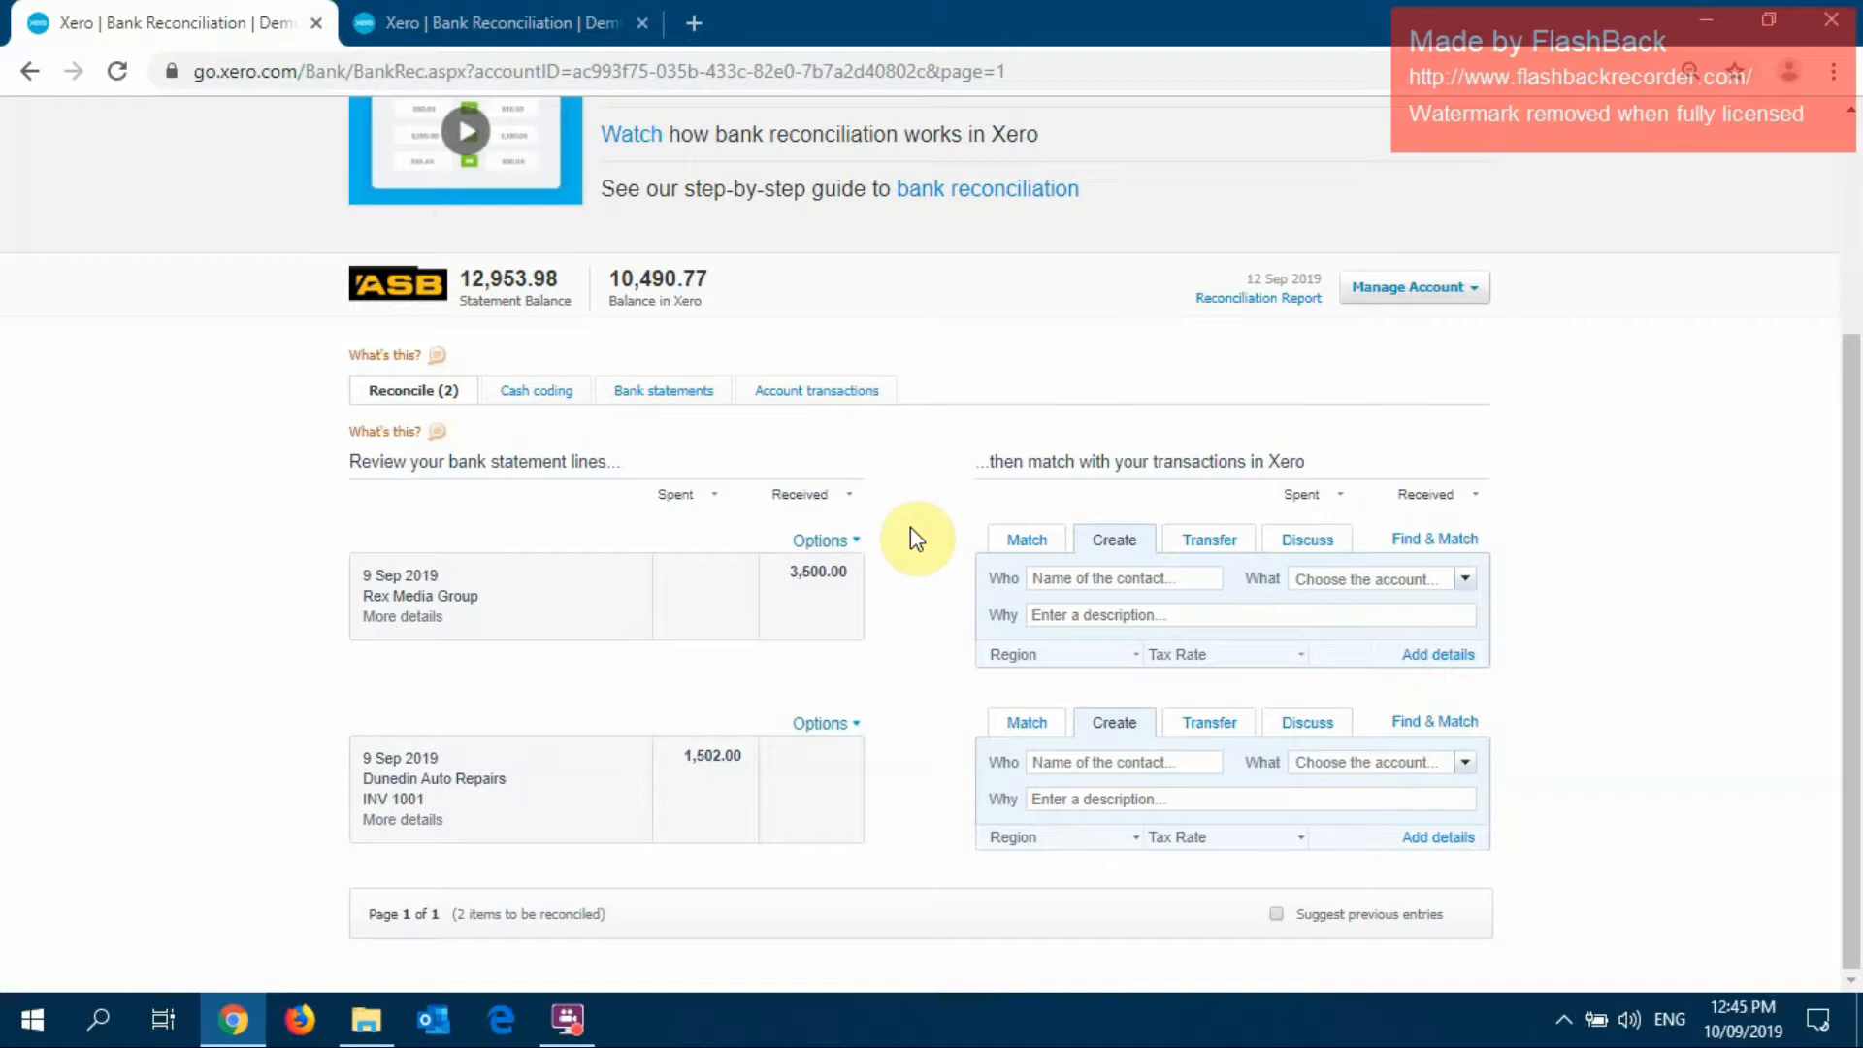
click(914, 495)
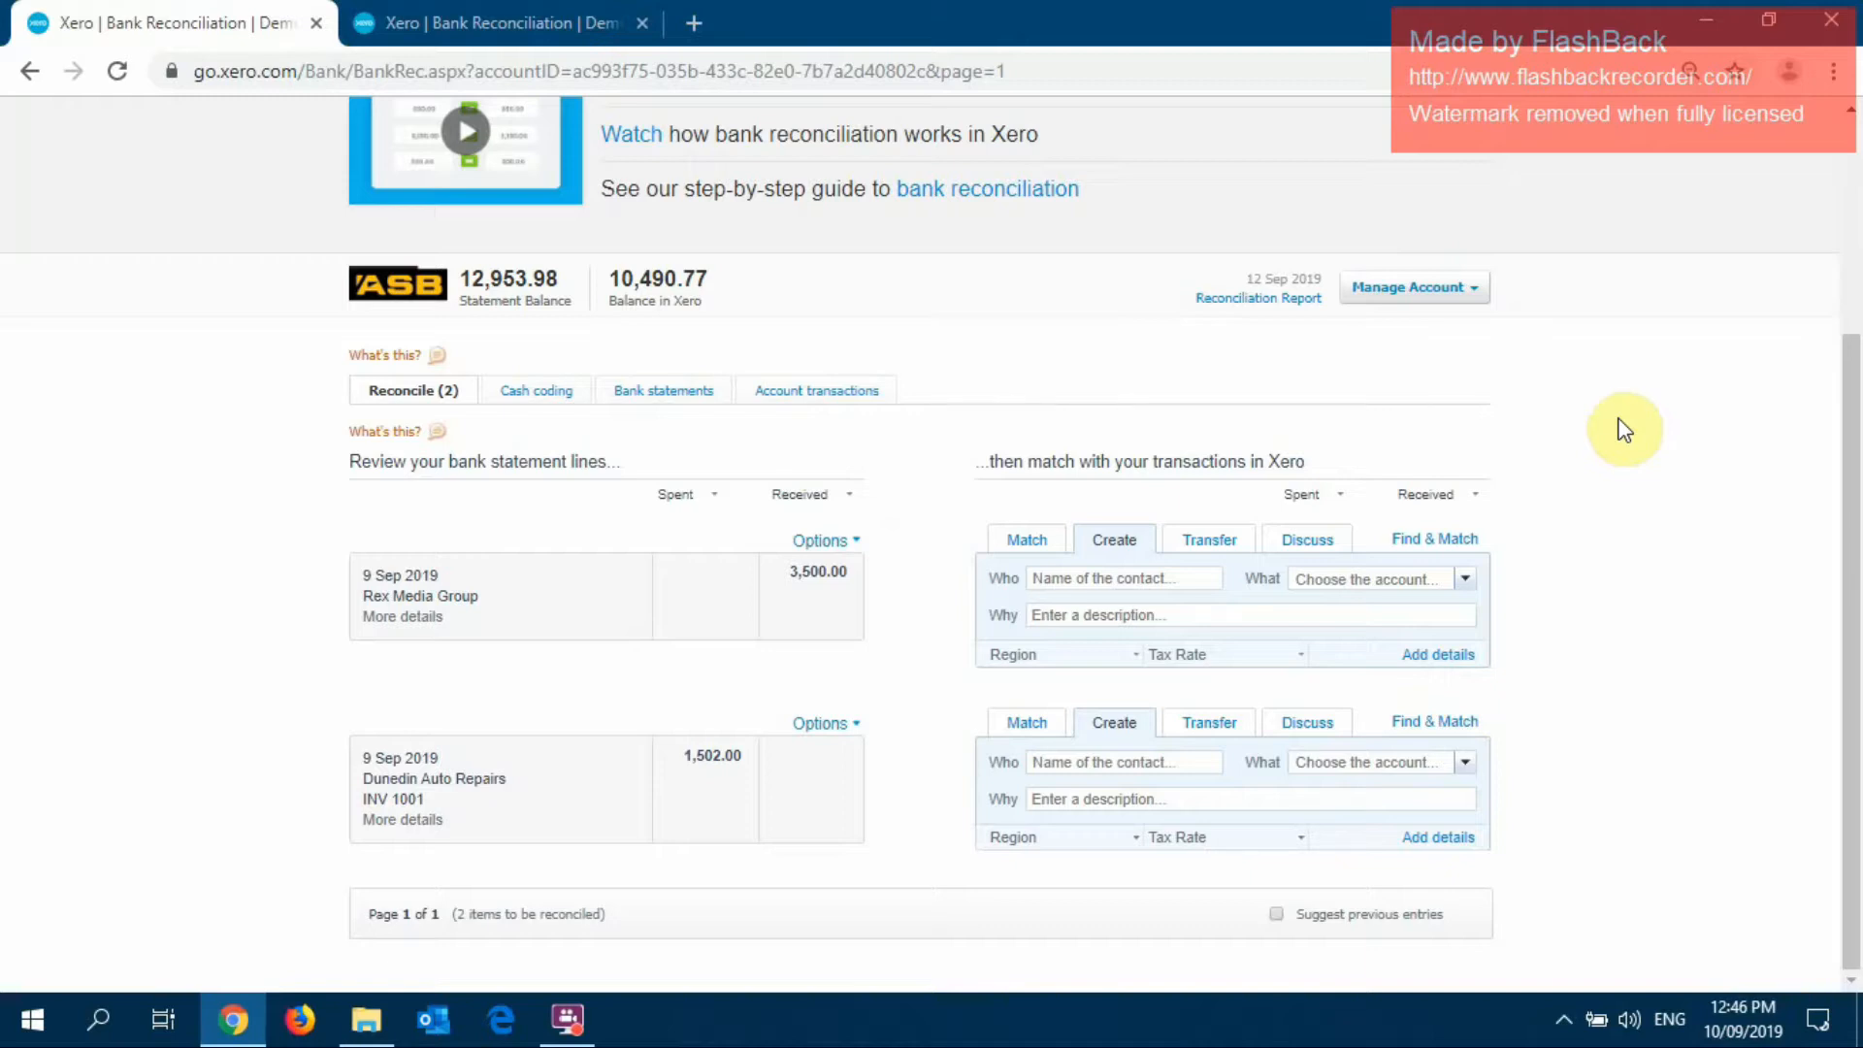
Search the possible matches of the 9 Sep Rex Media Group line for "rex" and select the 31 Aug invoice
click(1455, 539)
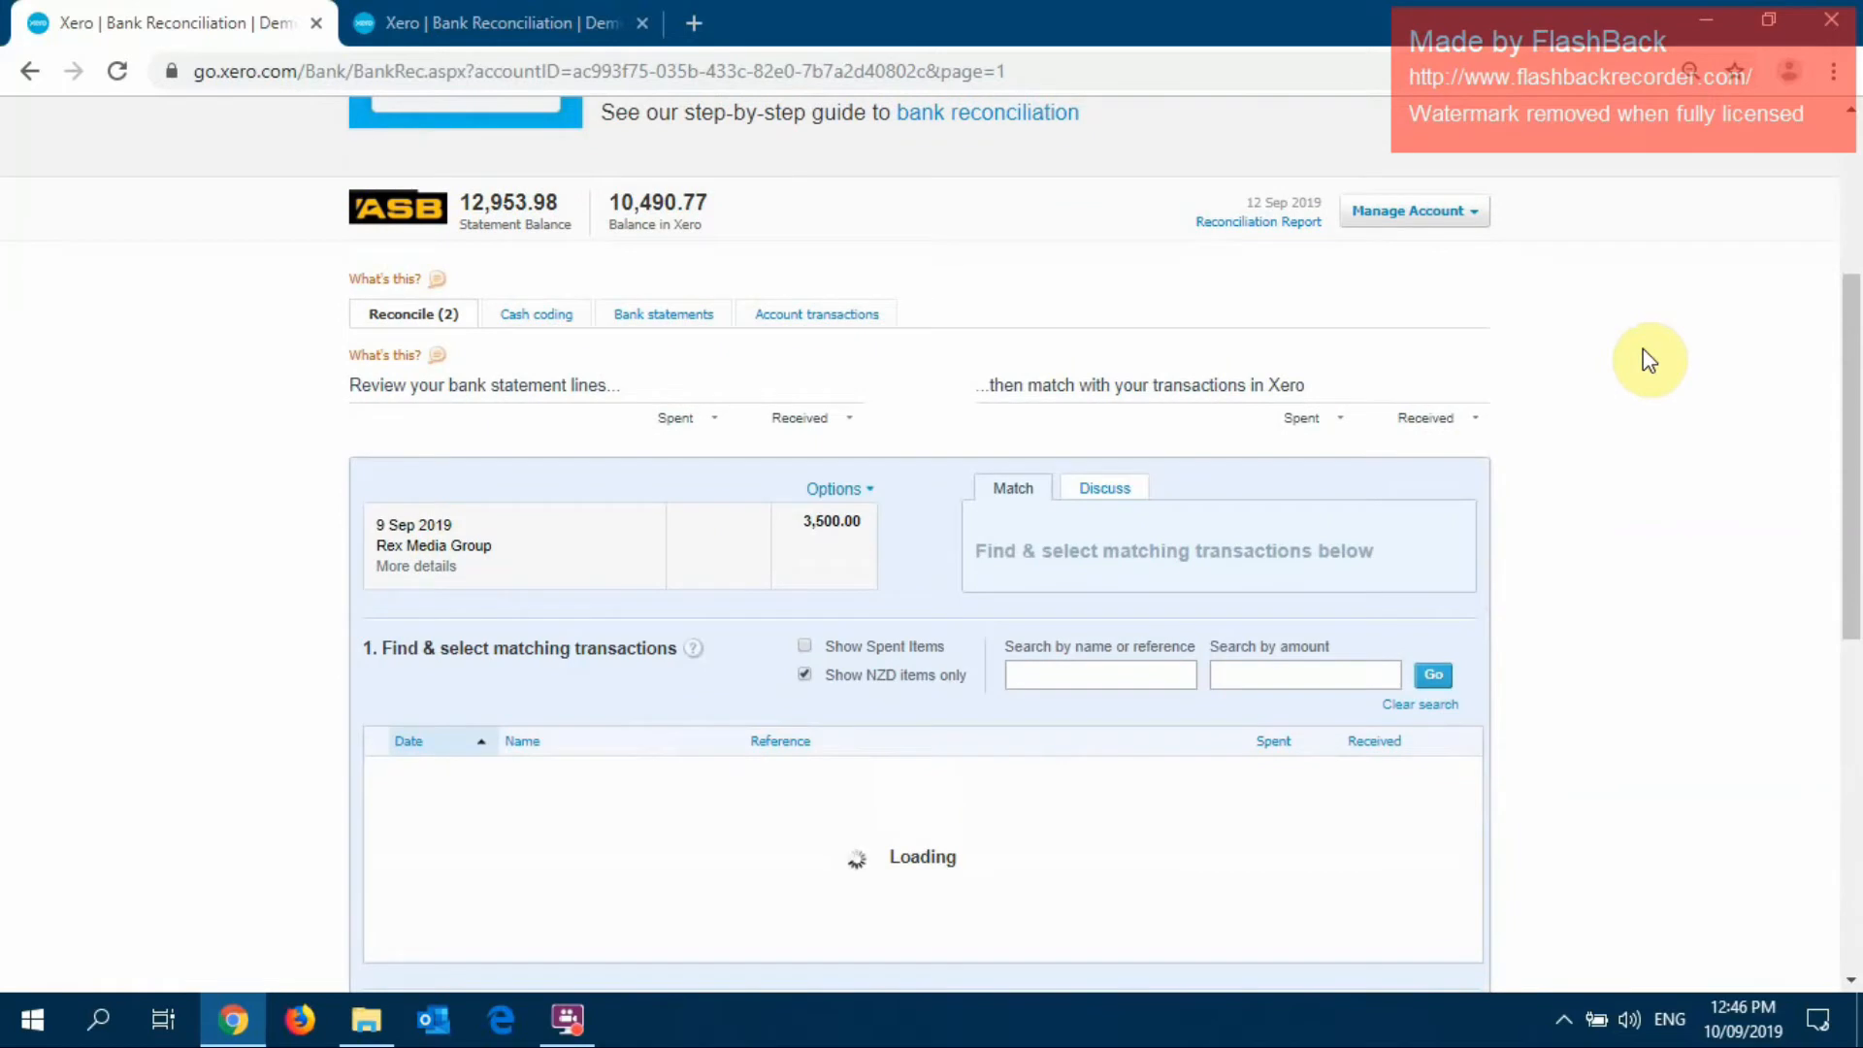
scroll(1646, 359, down, 1)
click(1102, 670)
text(rex)
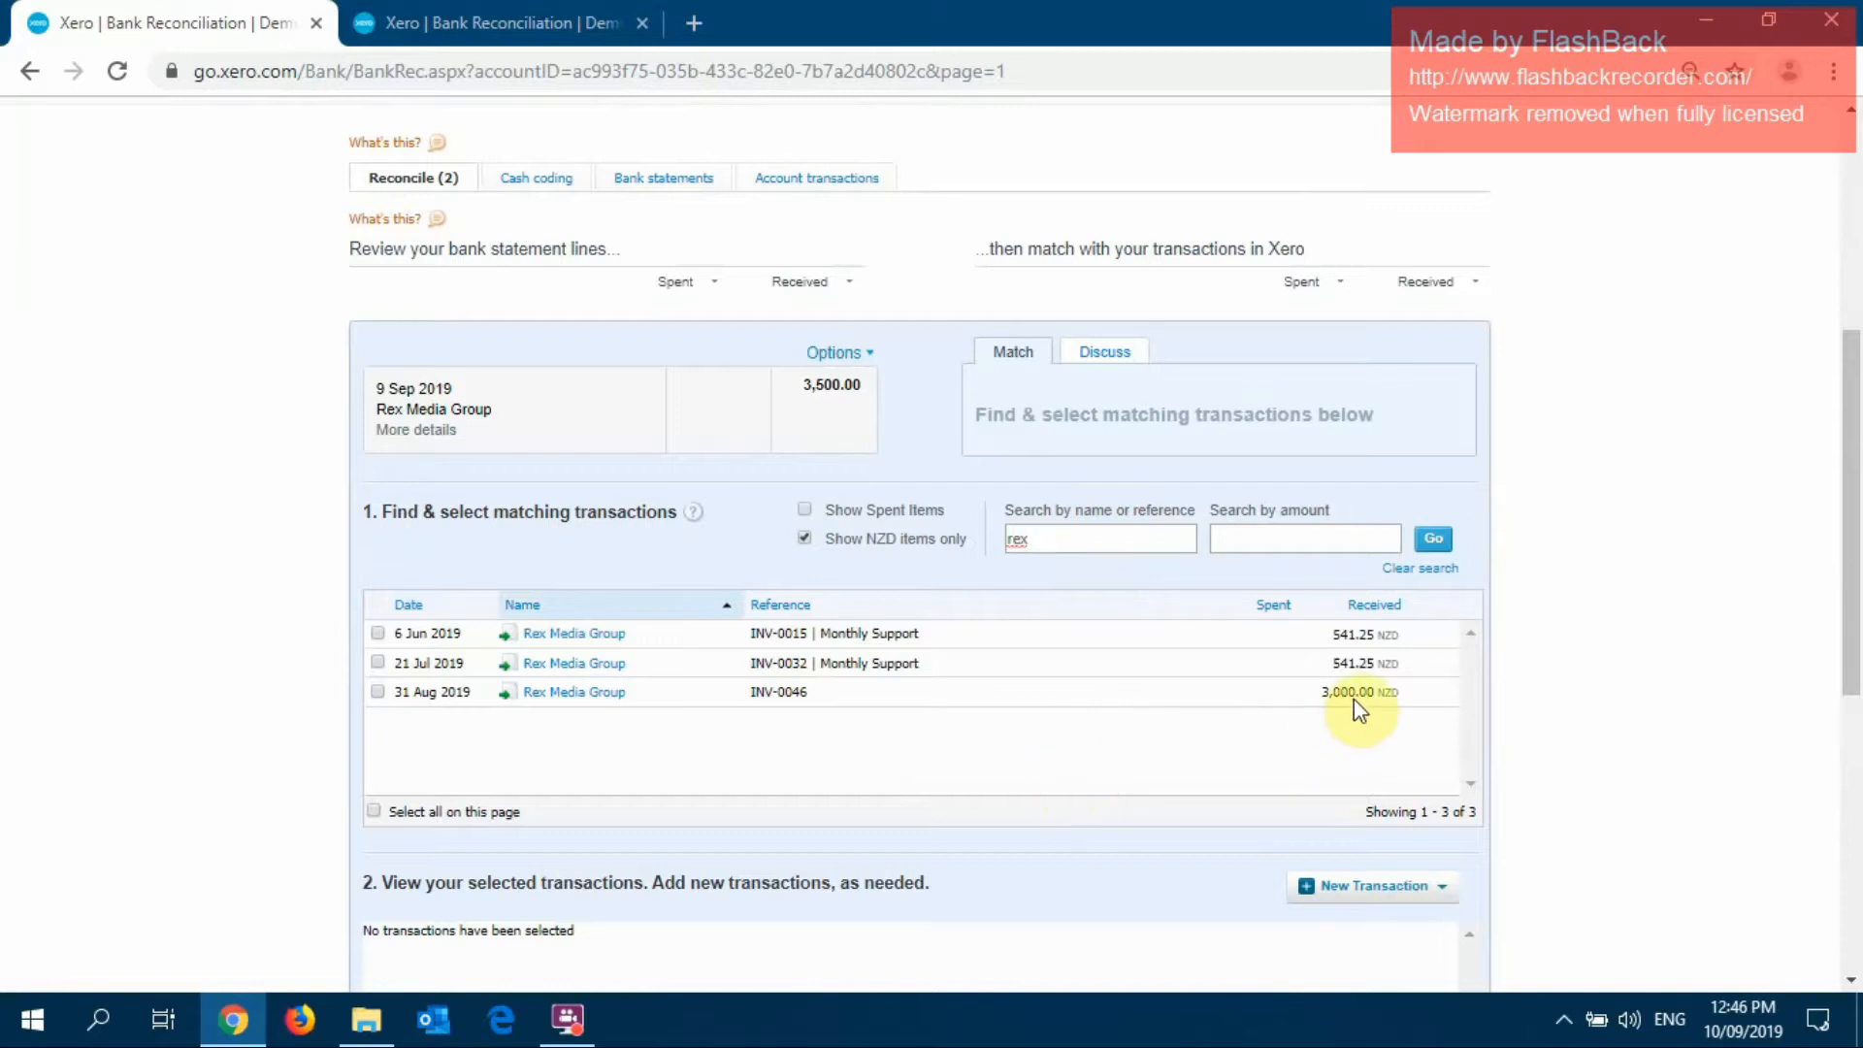
click(377, 692)
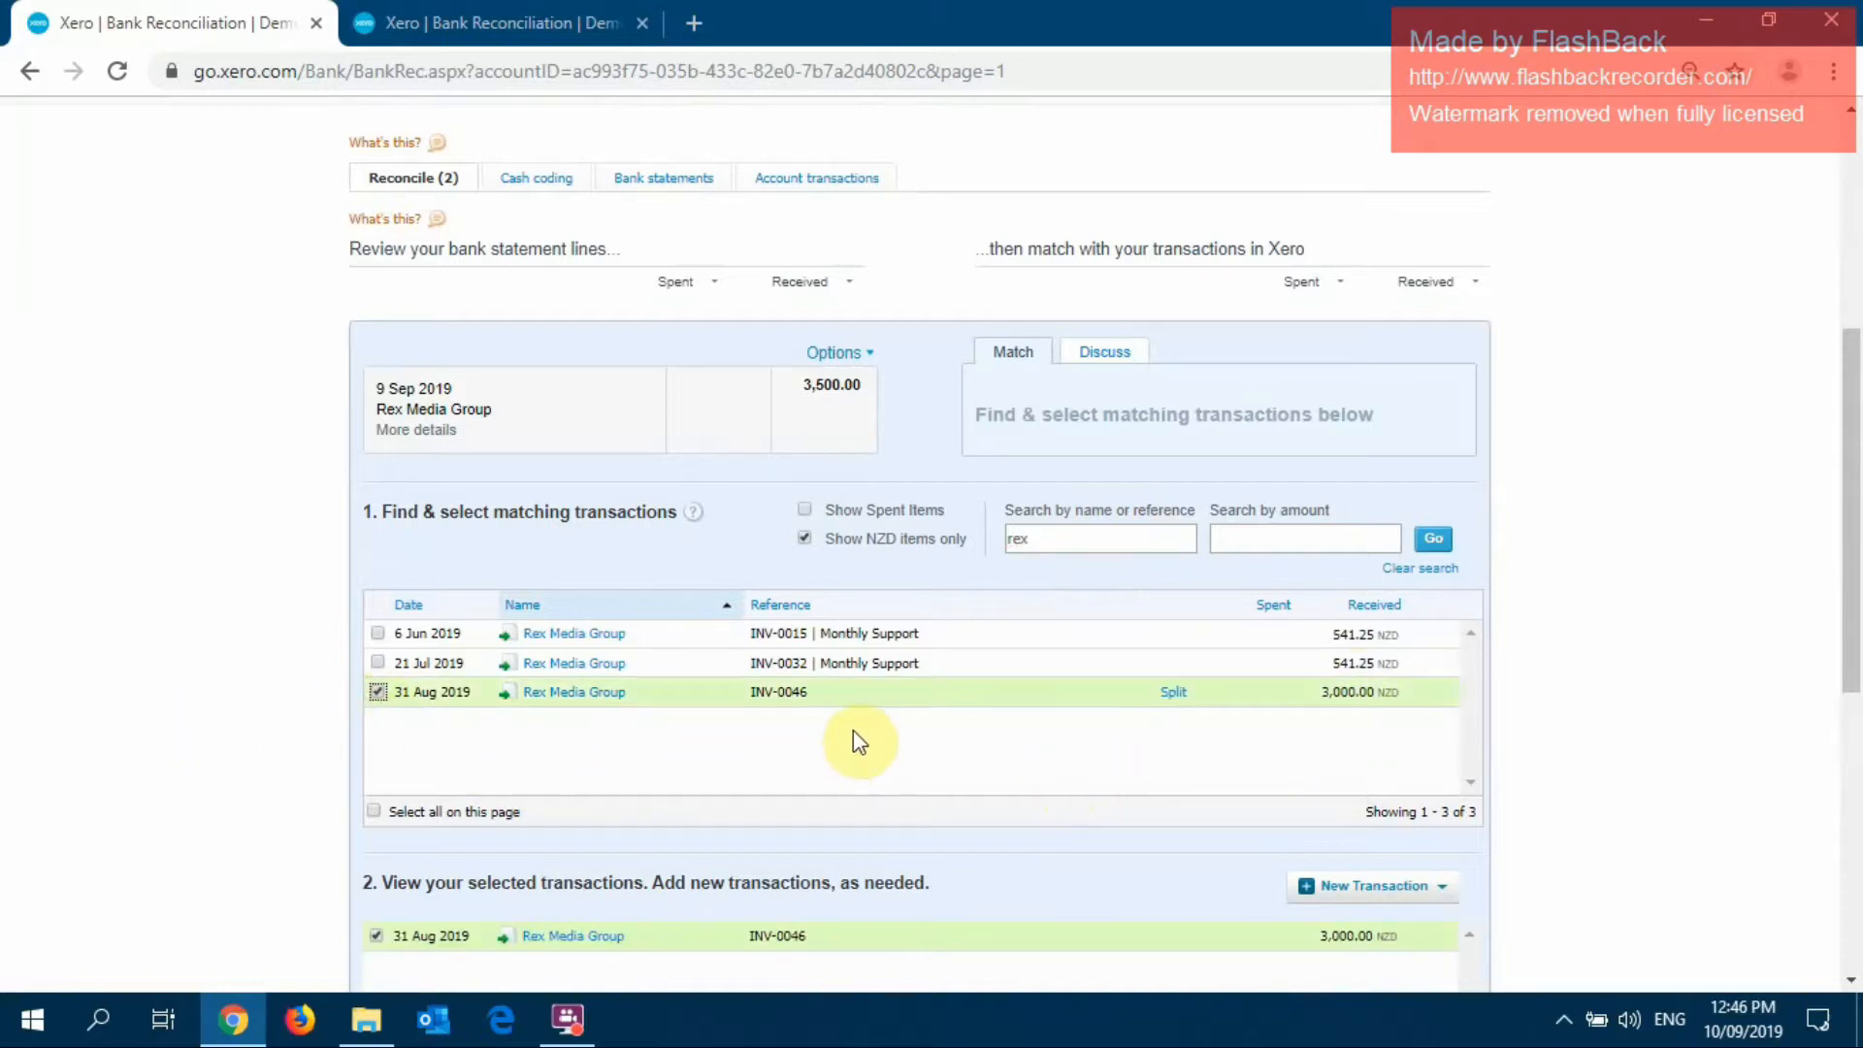
Add a new Receive Money transaction to the Rex Media Group match and classify it as an Overpayment
scroll(857, 742, down, 4)
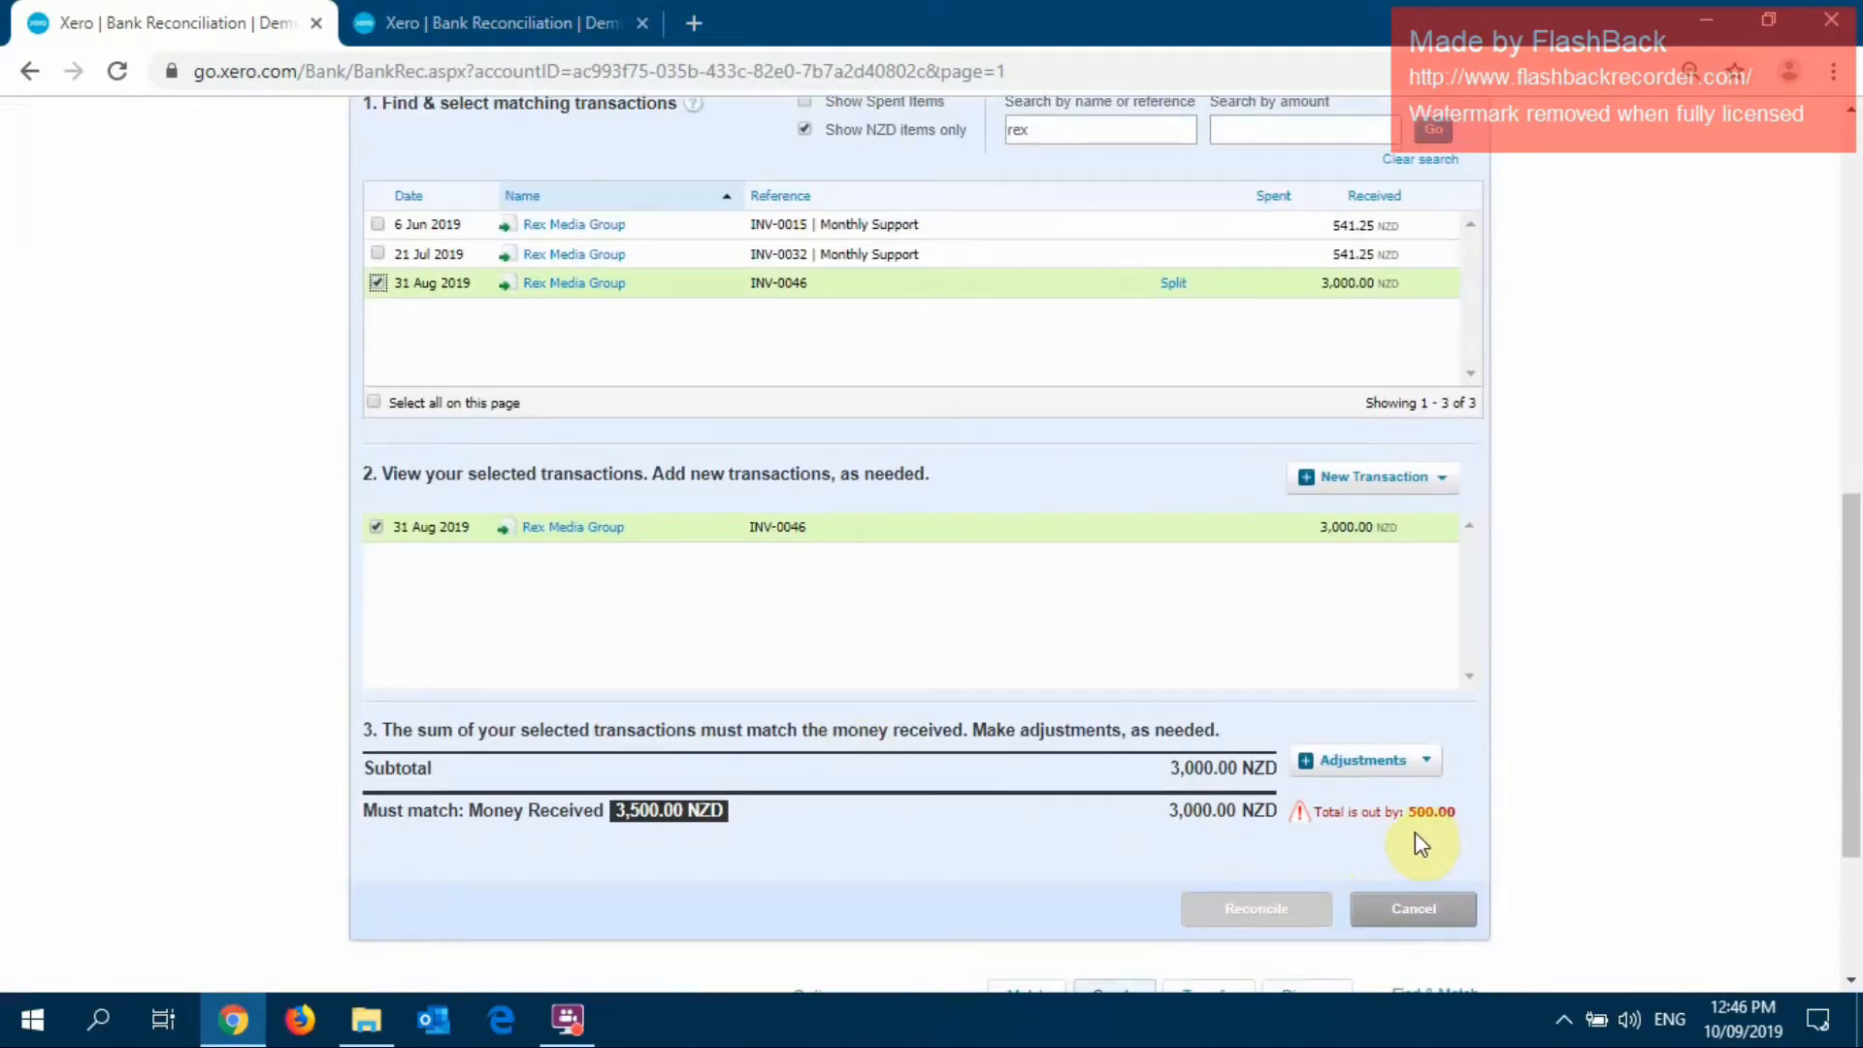
click(1368, 485)
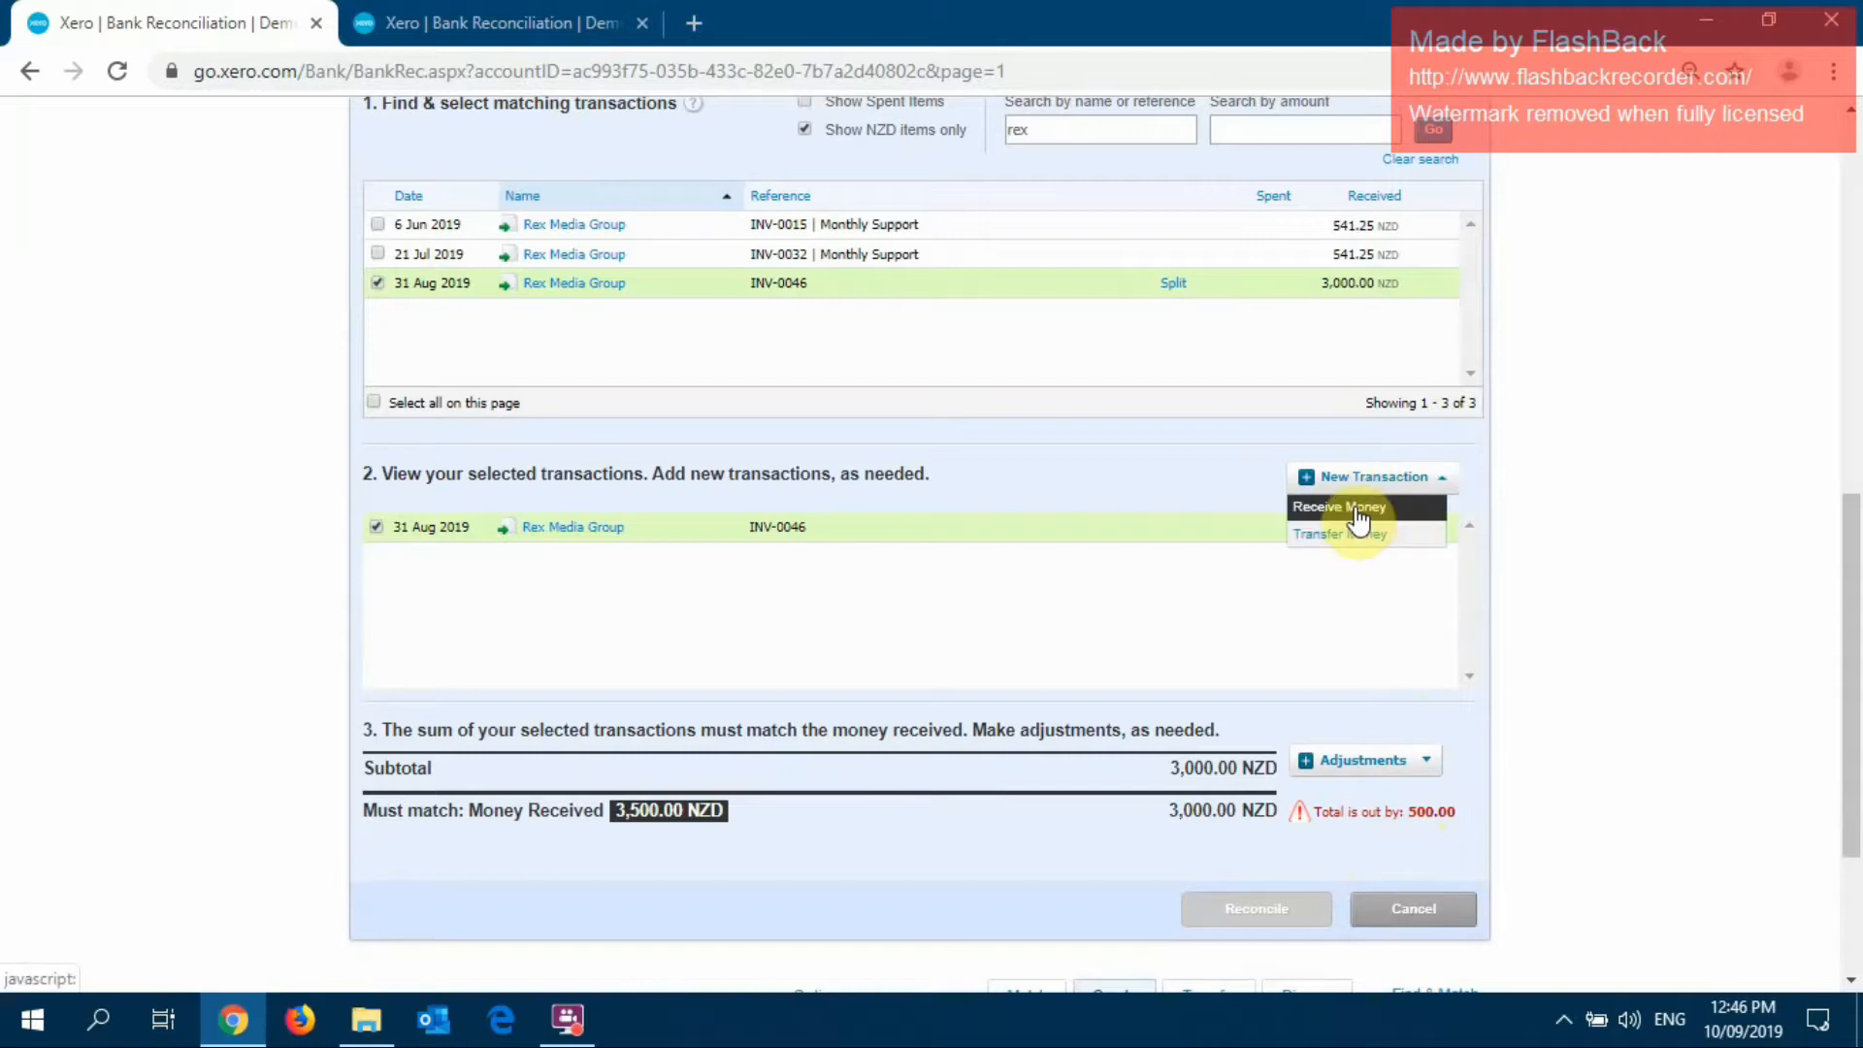
click(1358, 514)
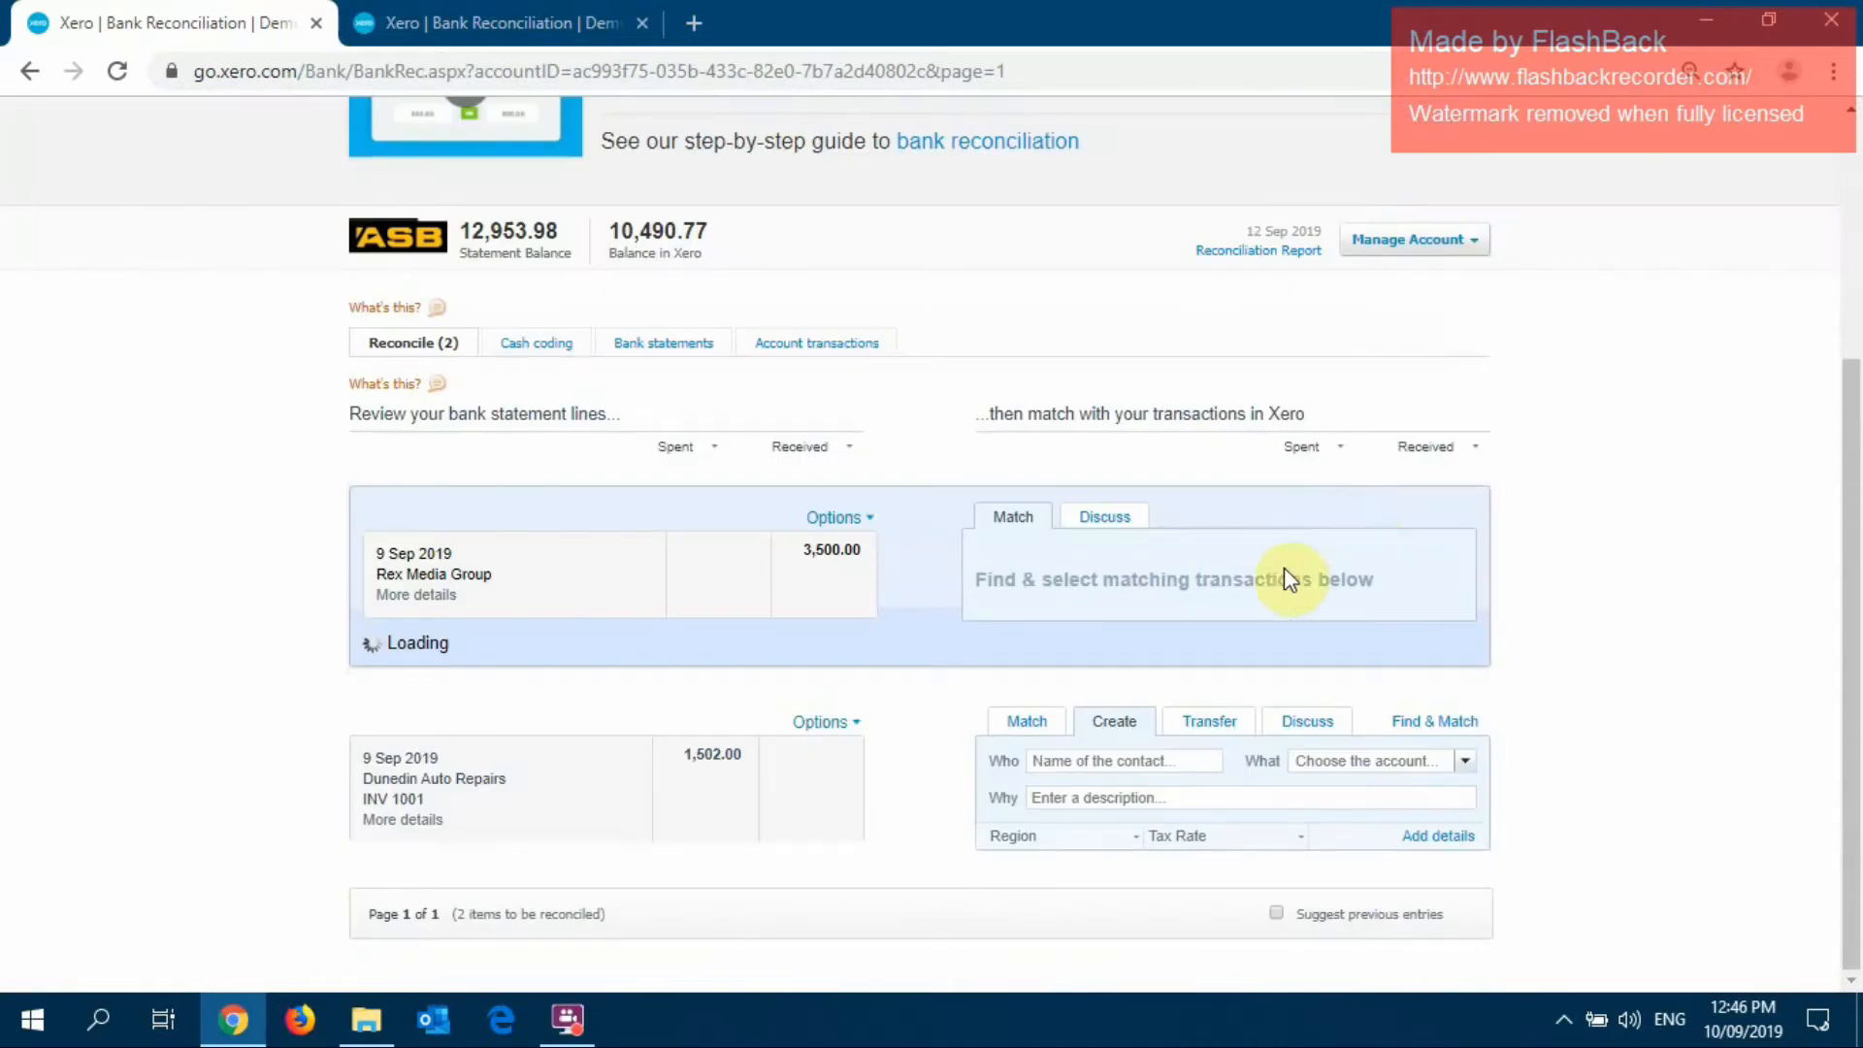
scroll(165, 359, up, 3)
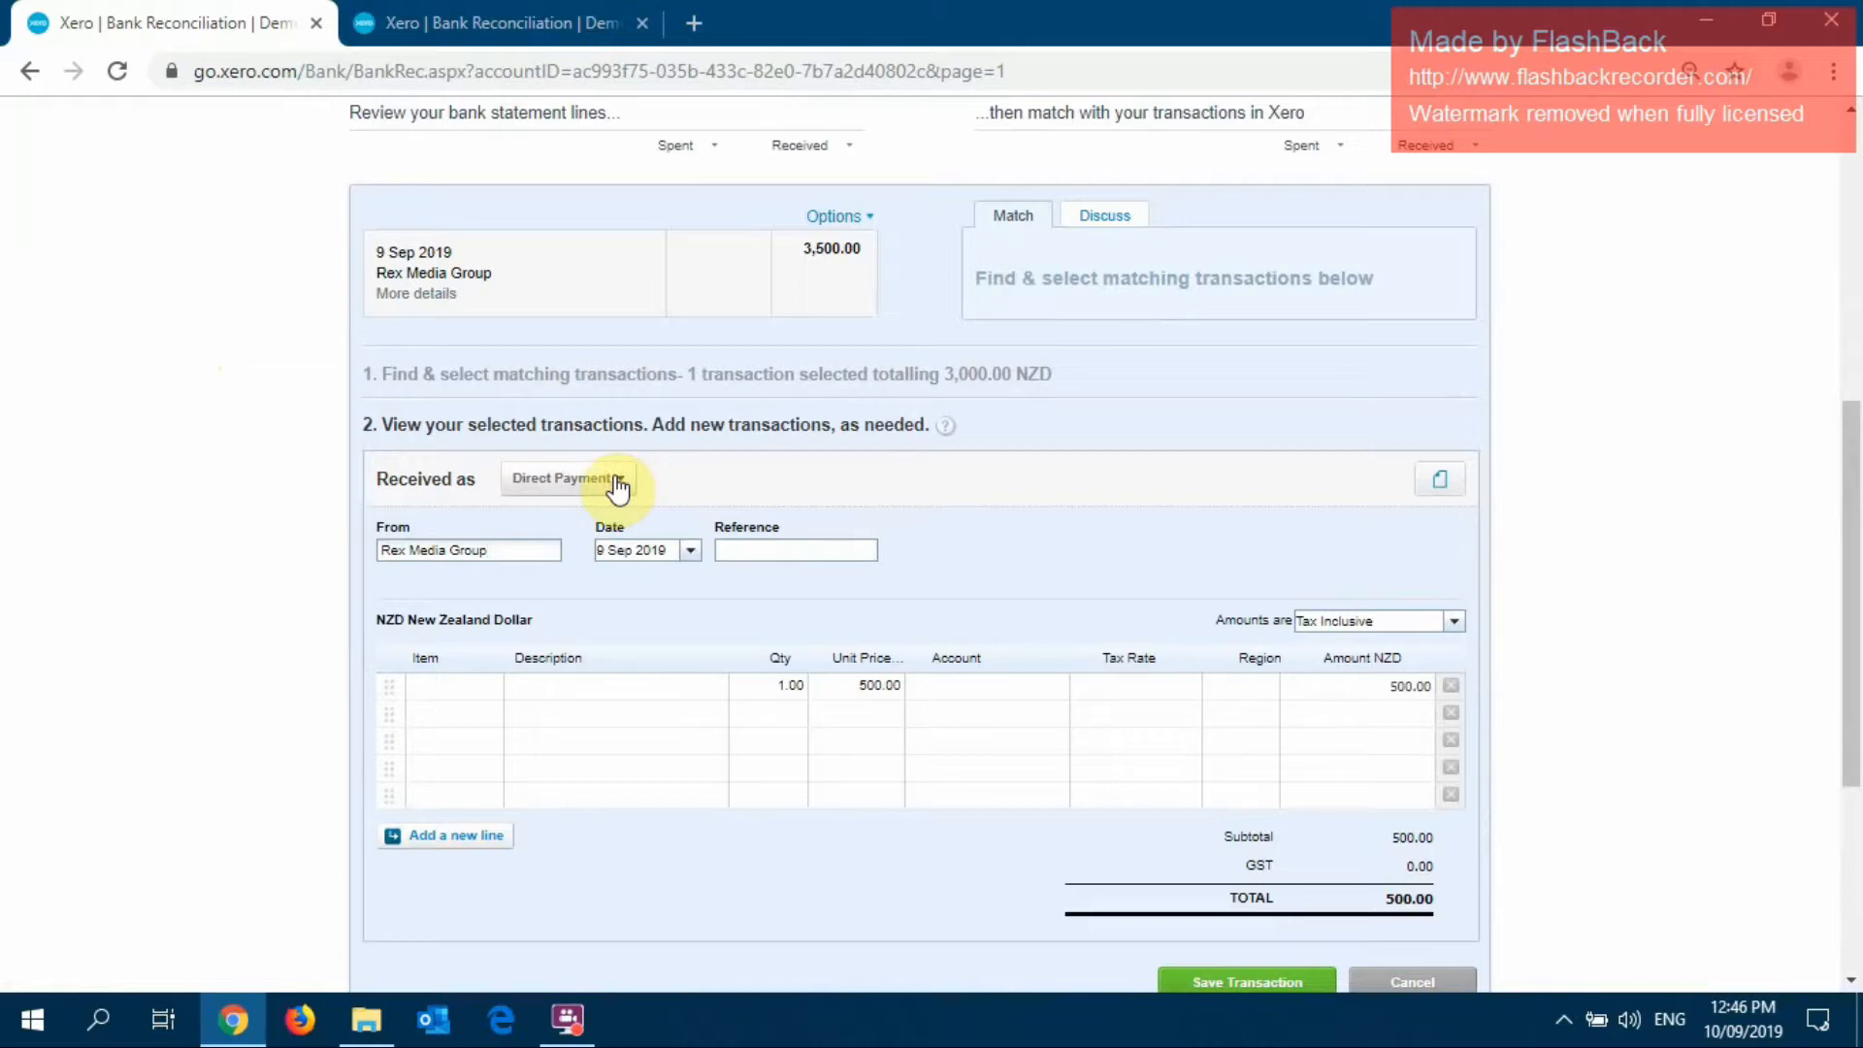
click(617, 486)
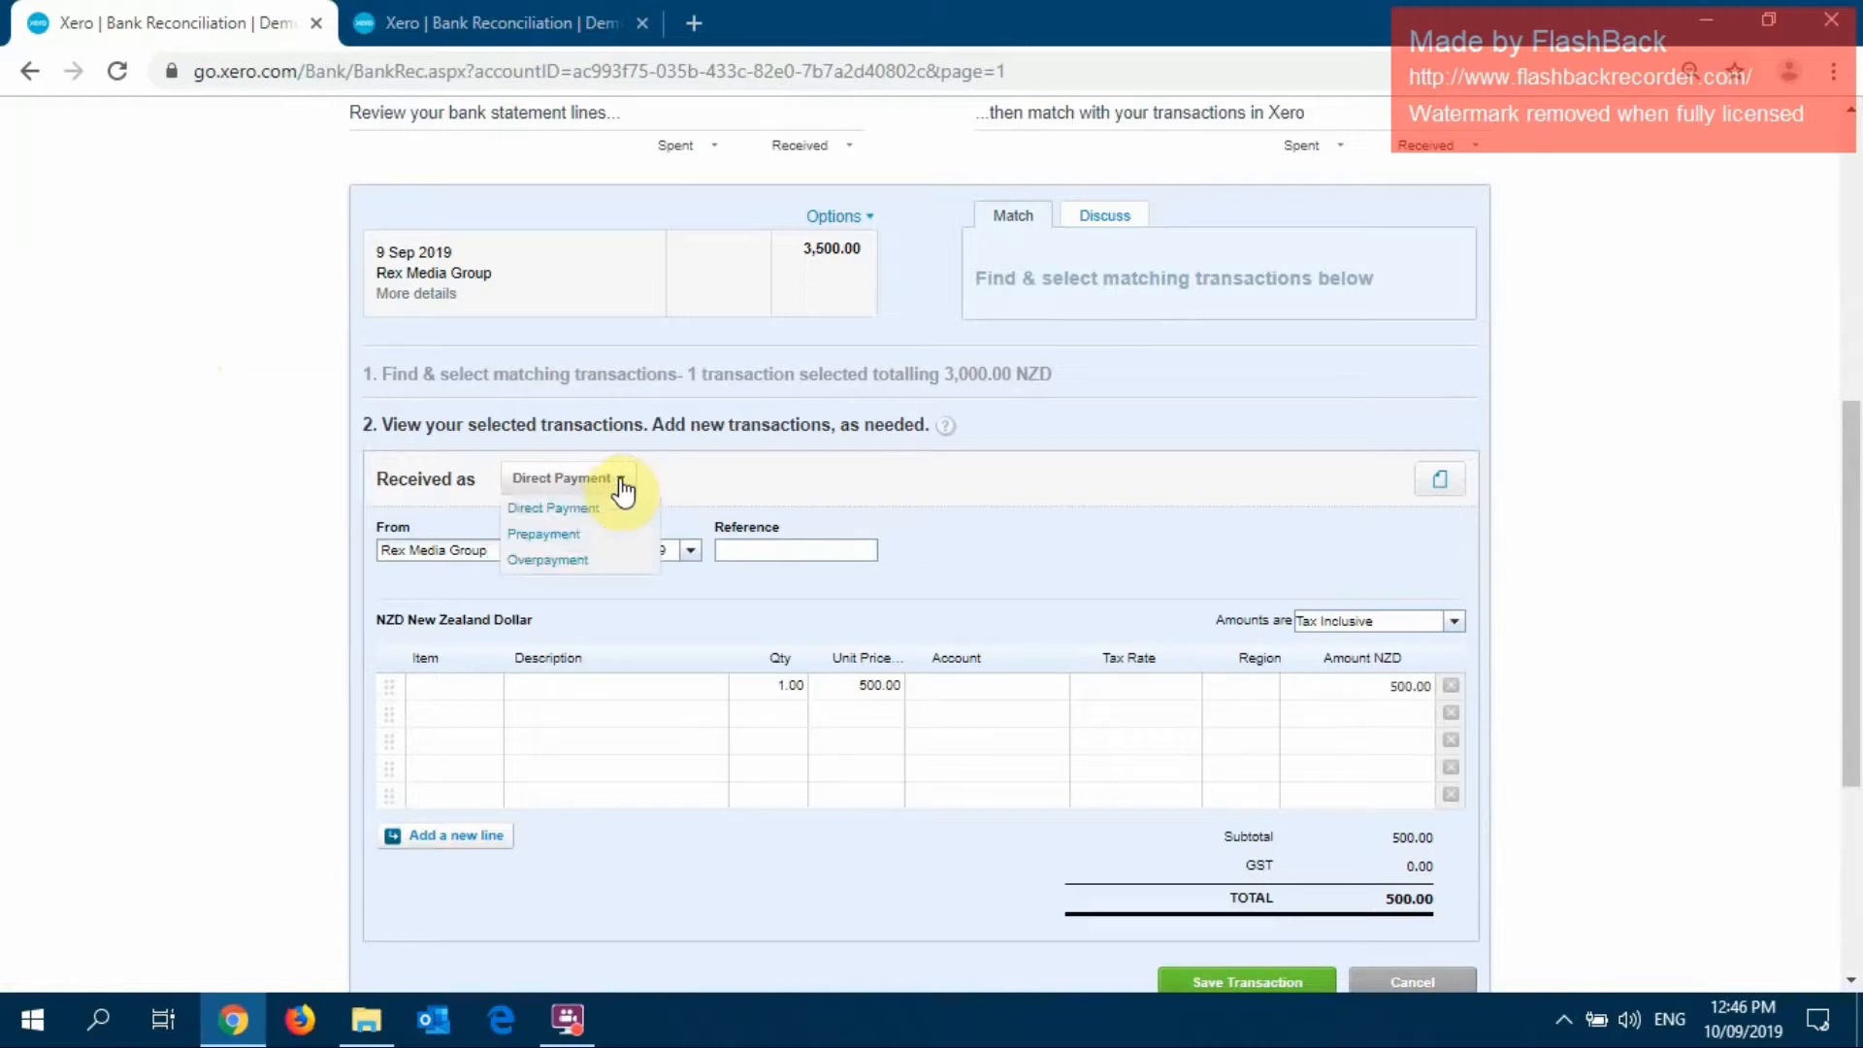
click(582, 562)
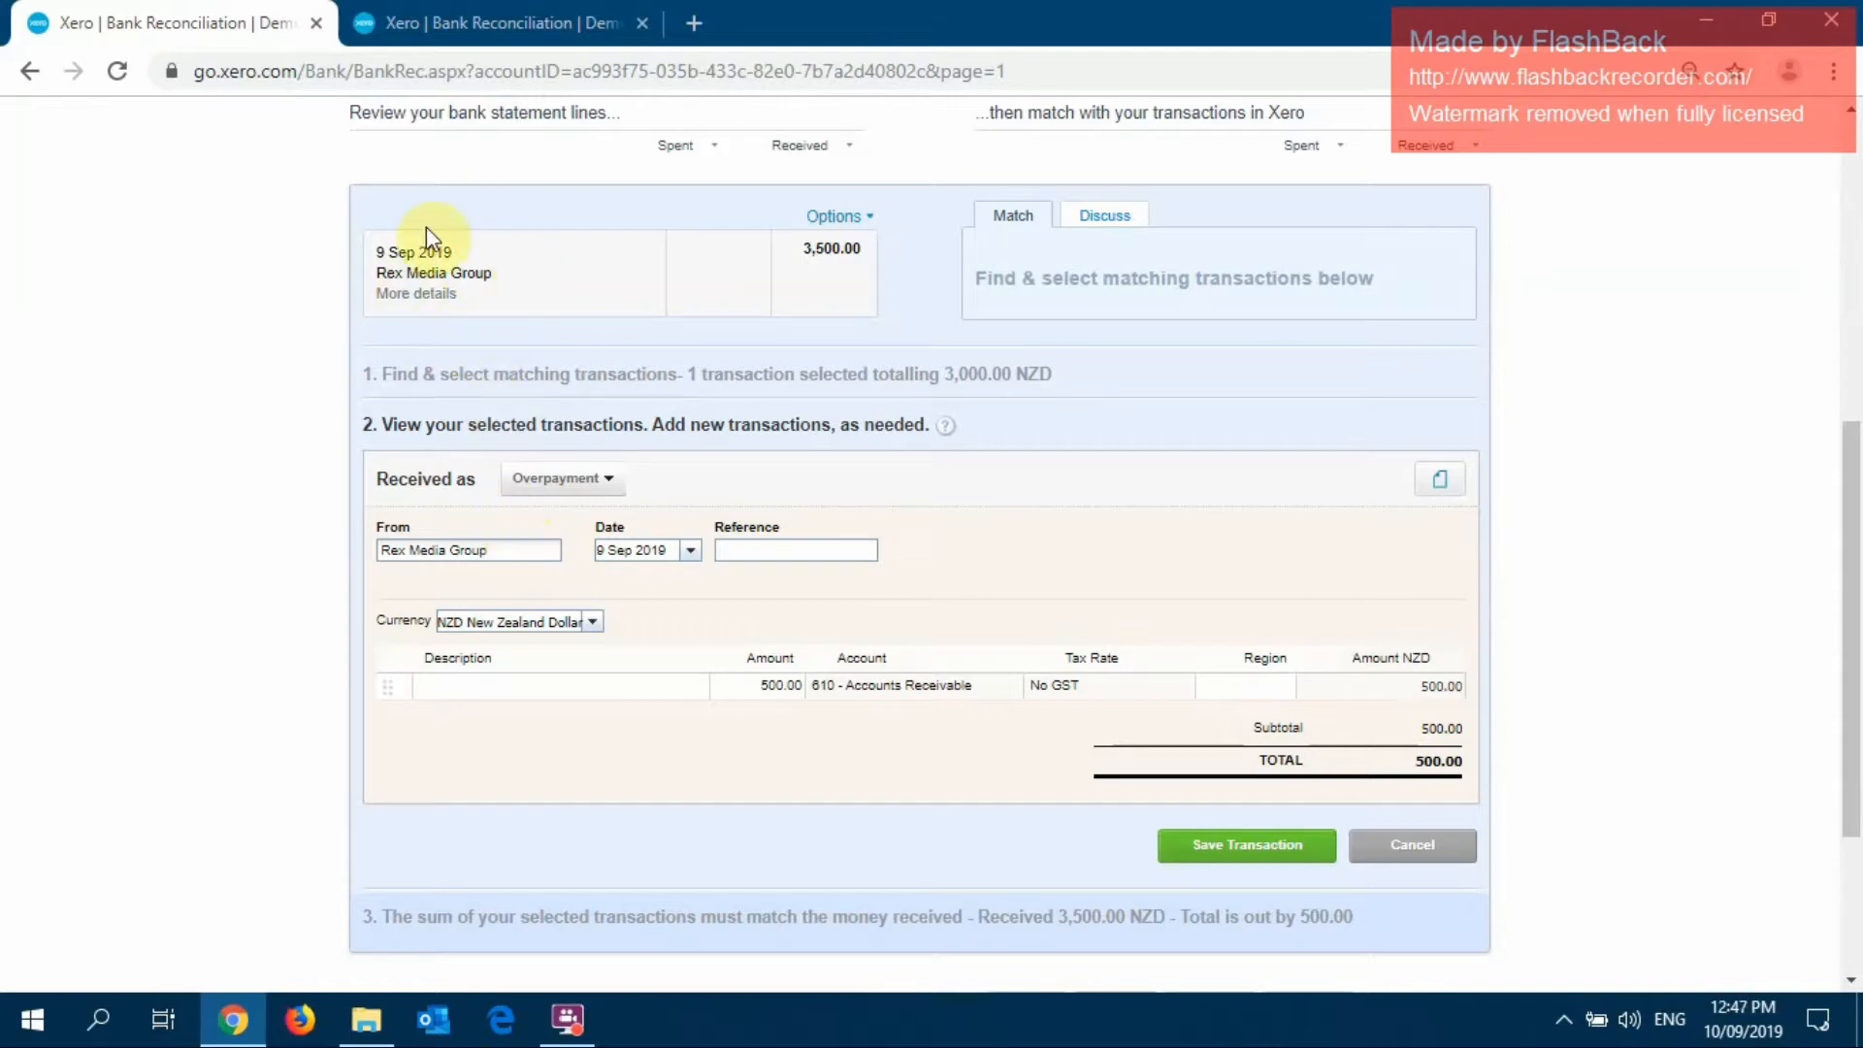
Re-enter the overpayment's payer by choosing the existing Rex Media Group contact, and try to save the transaction
triple_click(511, 549)
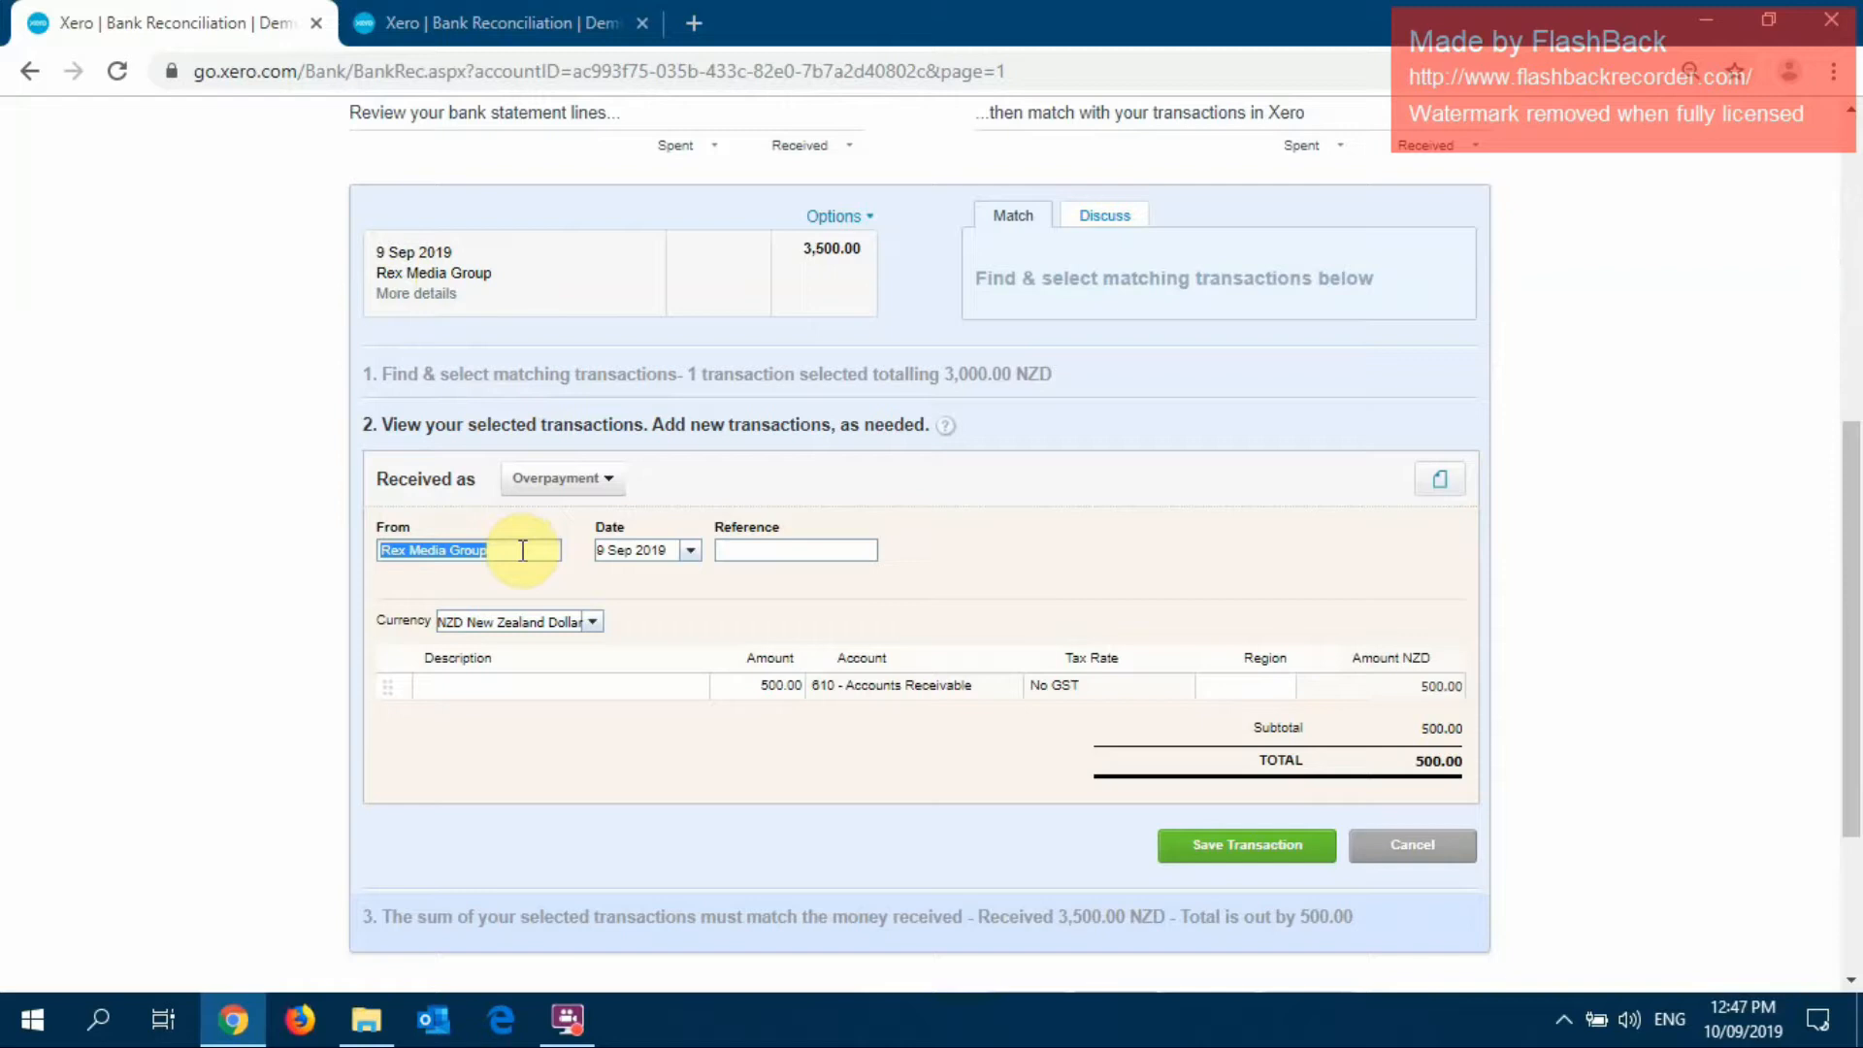
key(BackSpace)
text(Rex)
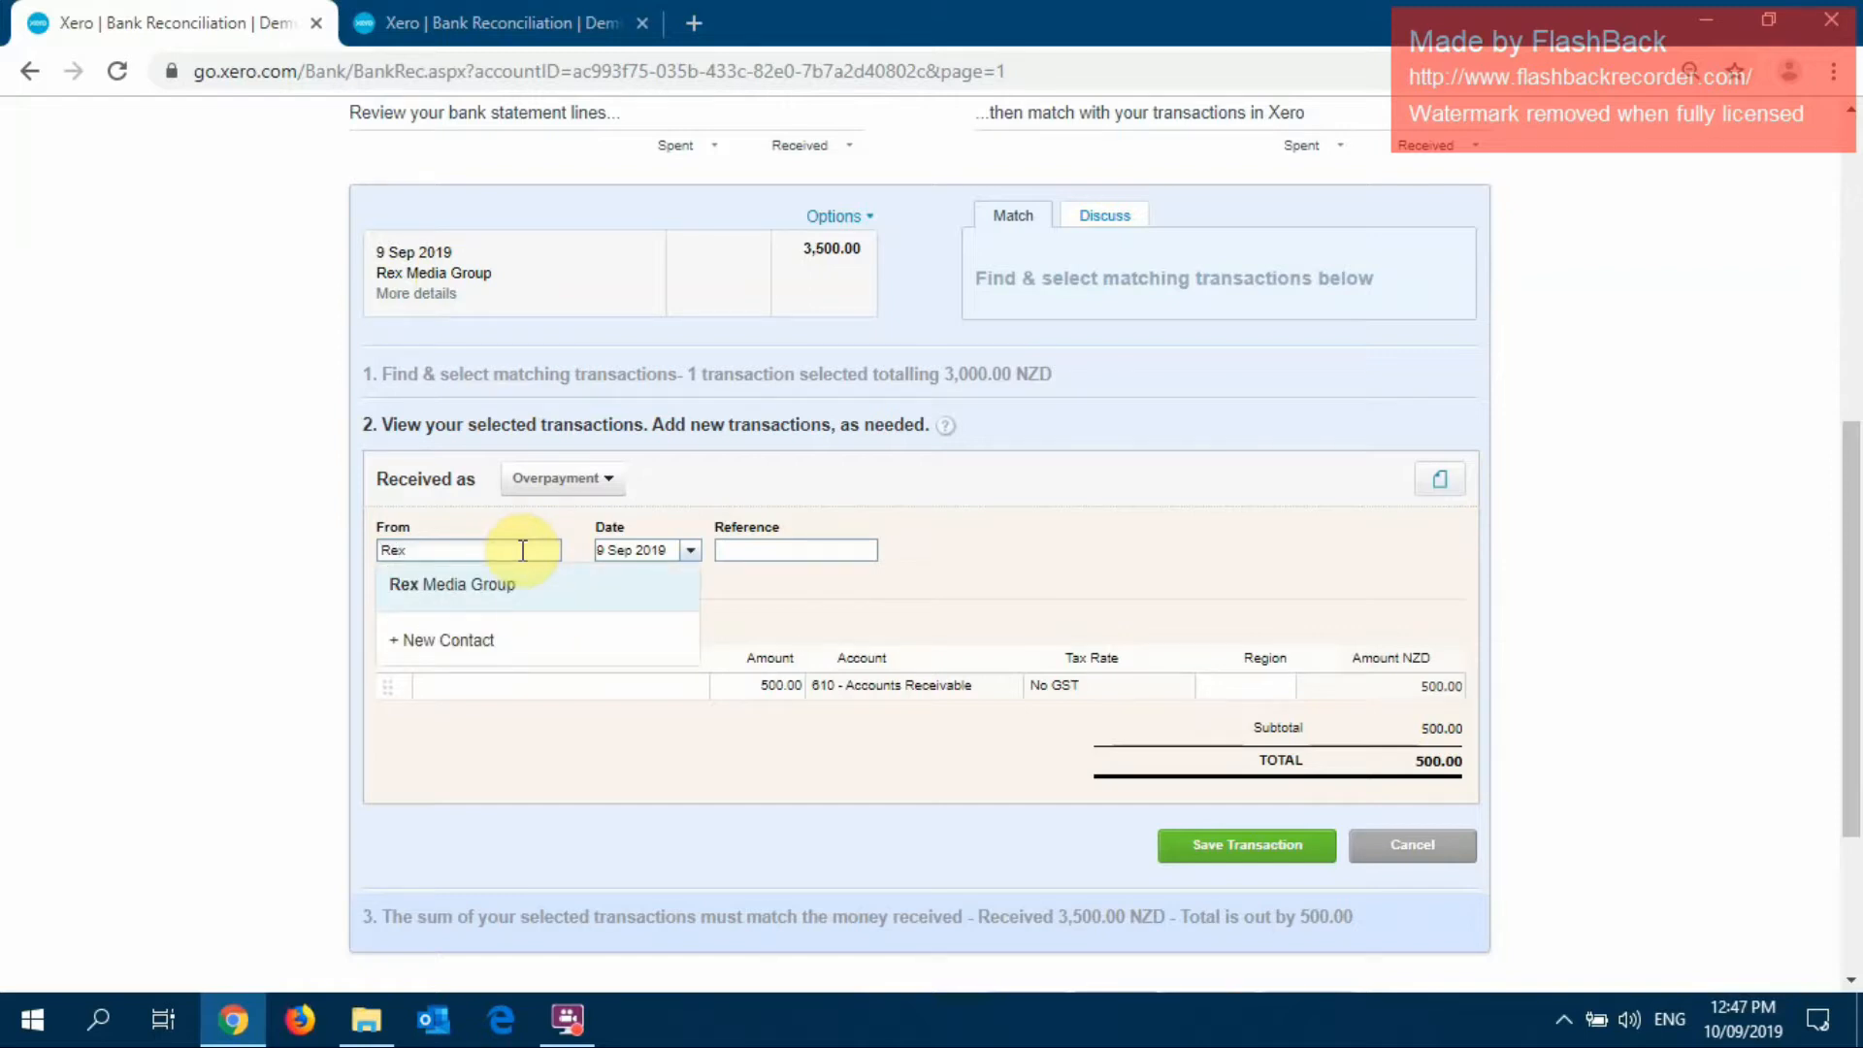
click(533, 583)
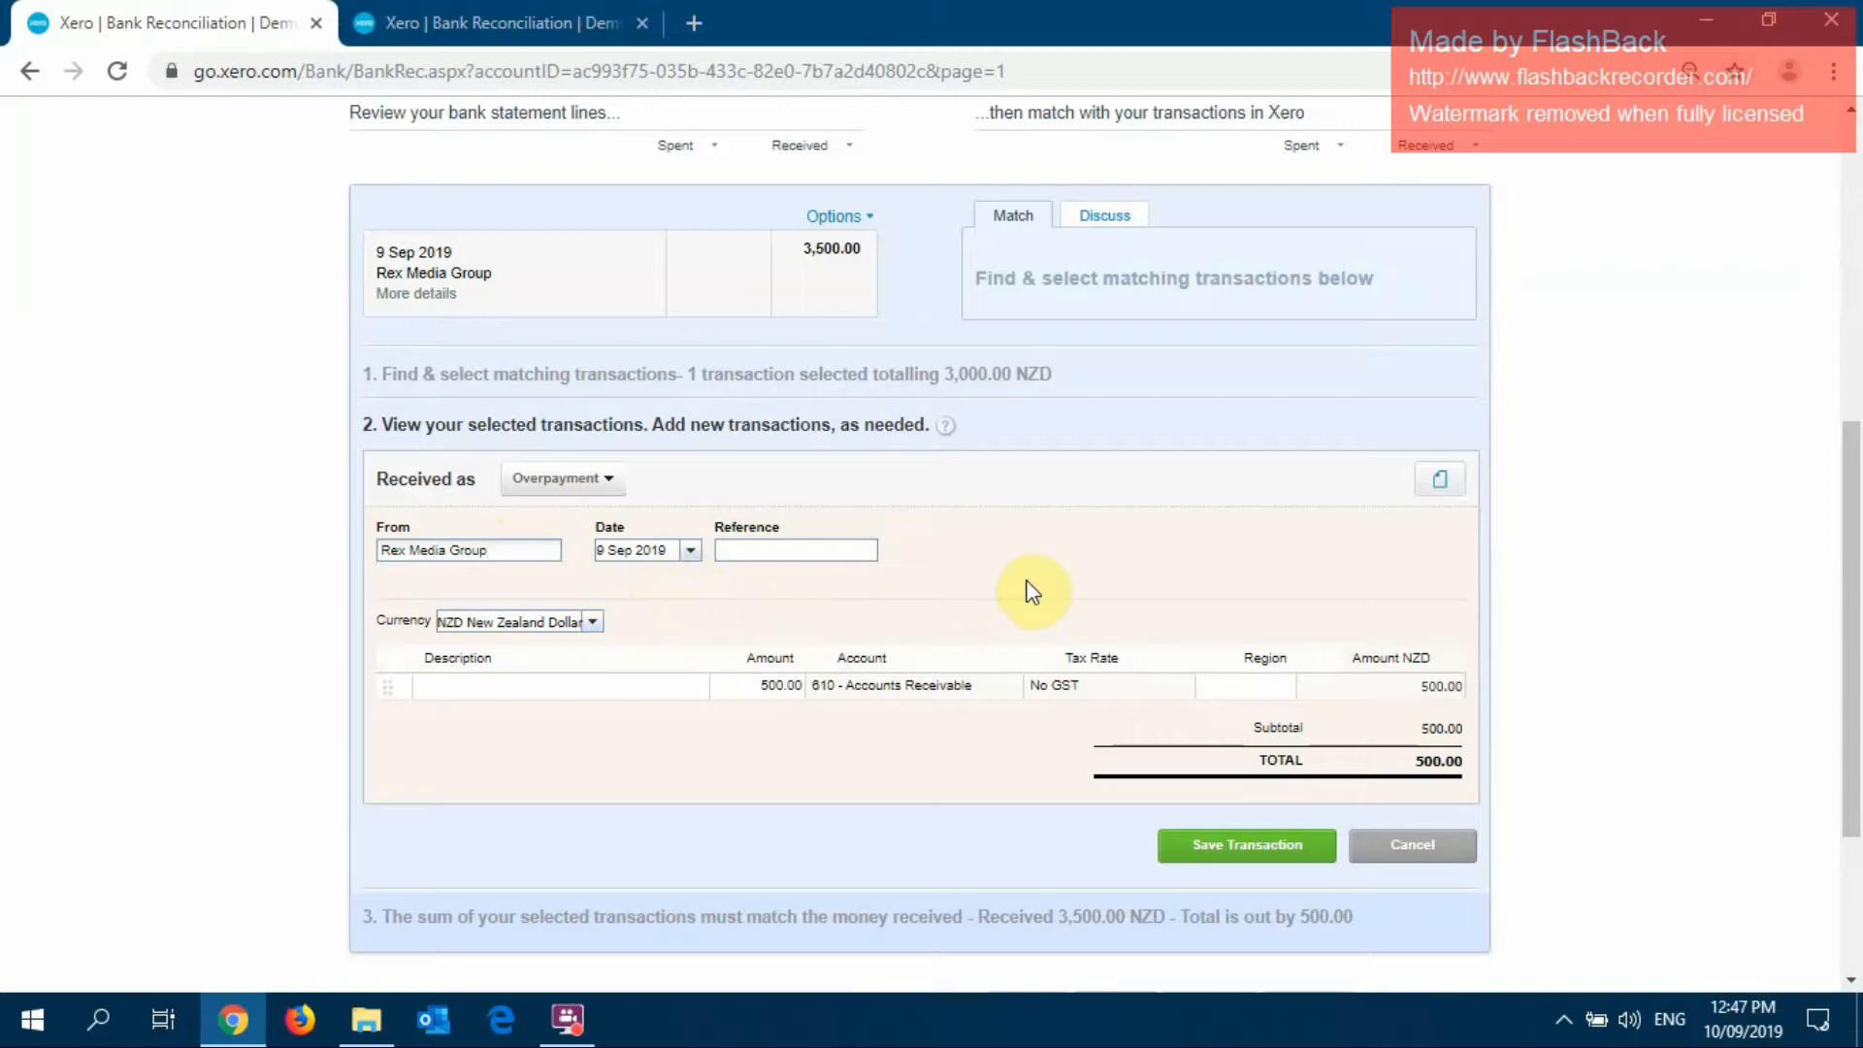
double_click(931, 689)
click(933, 692)
click(952, 598)
click(1230, 851)
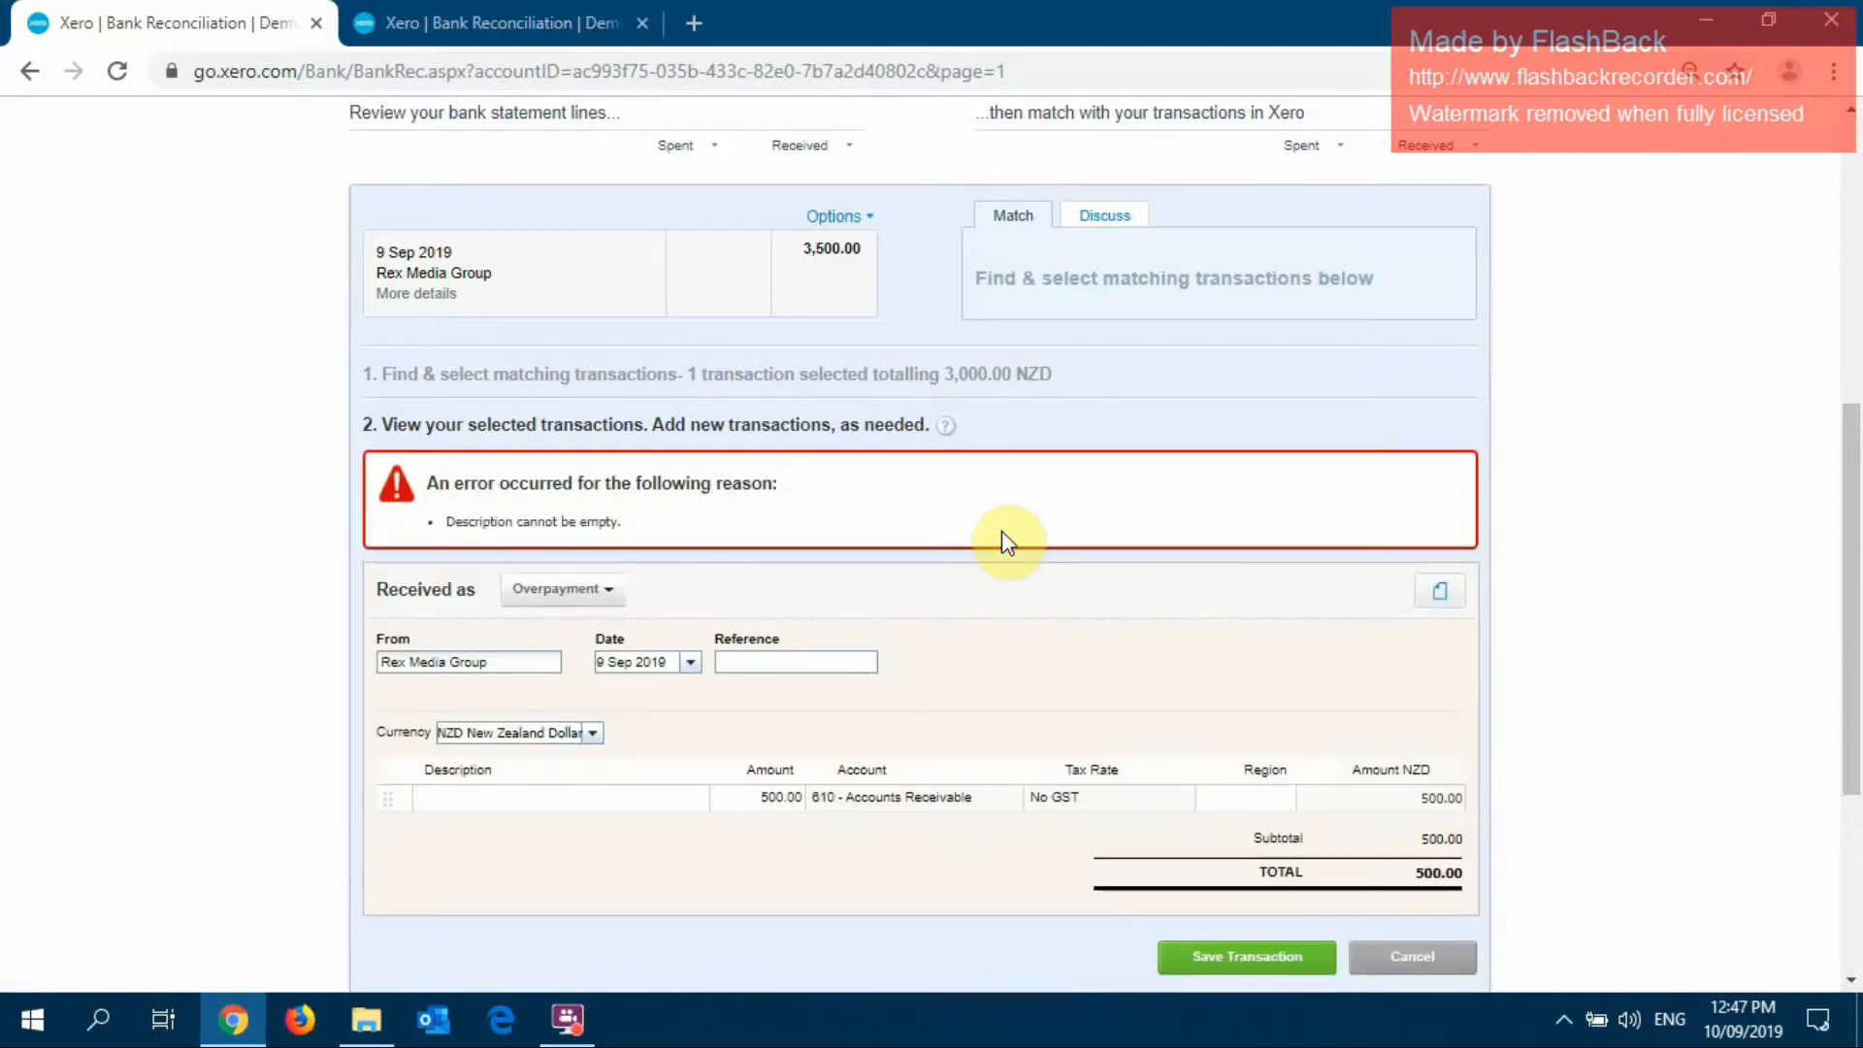
Enter "Overpayment" as the line description, save the overpayment transaction and reconcile the 9 Sep Rex Media Group line
scroll(975, 511, down, 1)
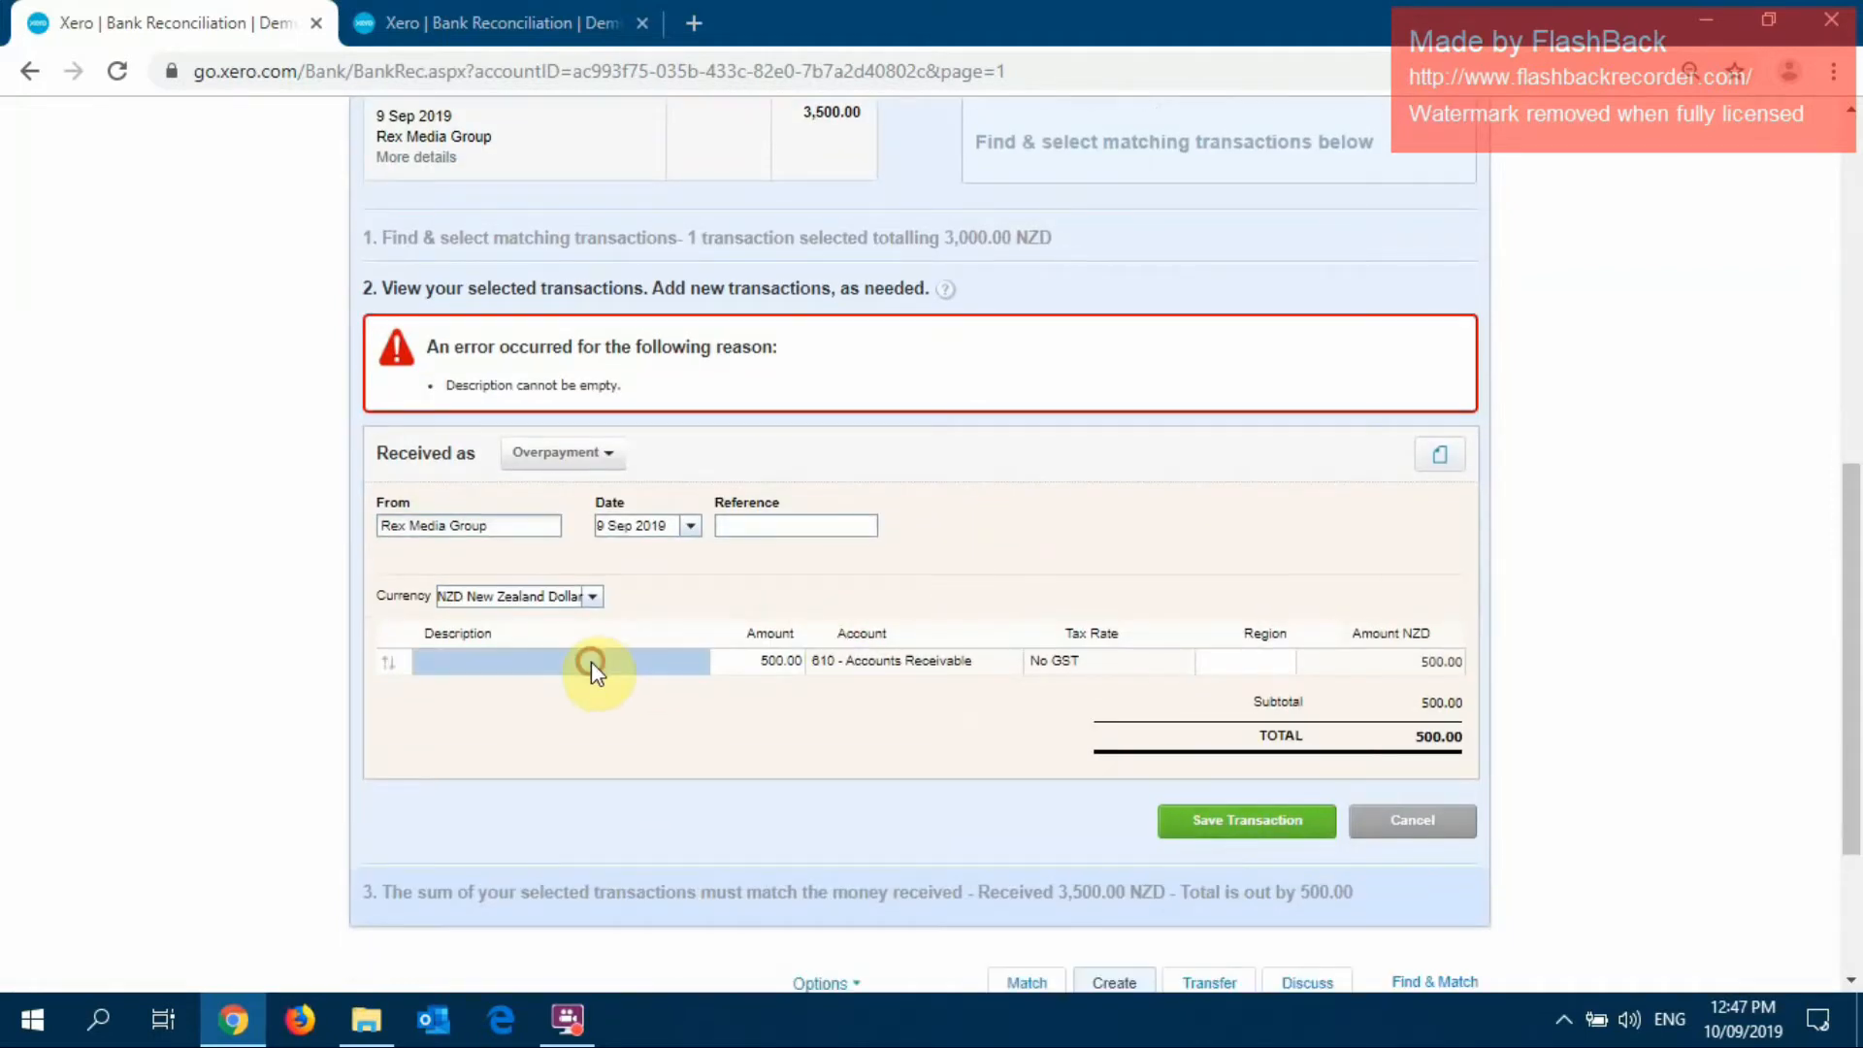
click(635, 660)
text(Overpaye)
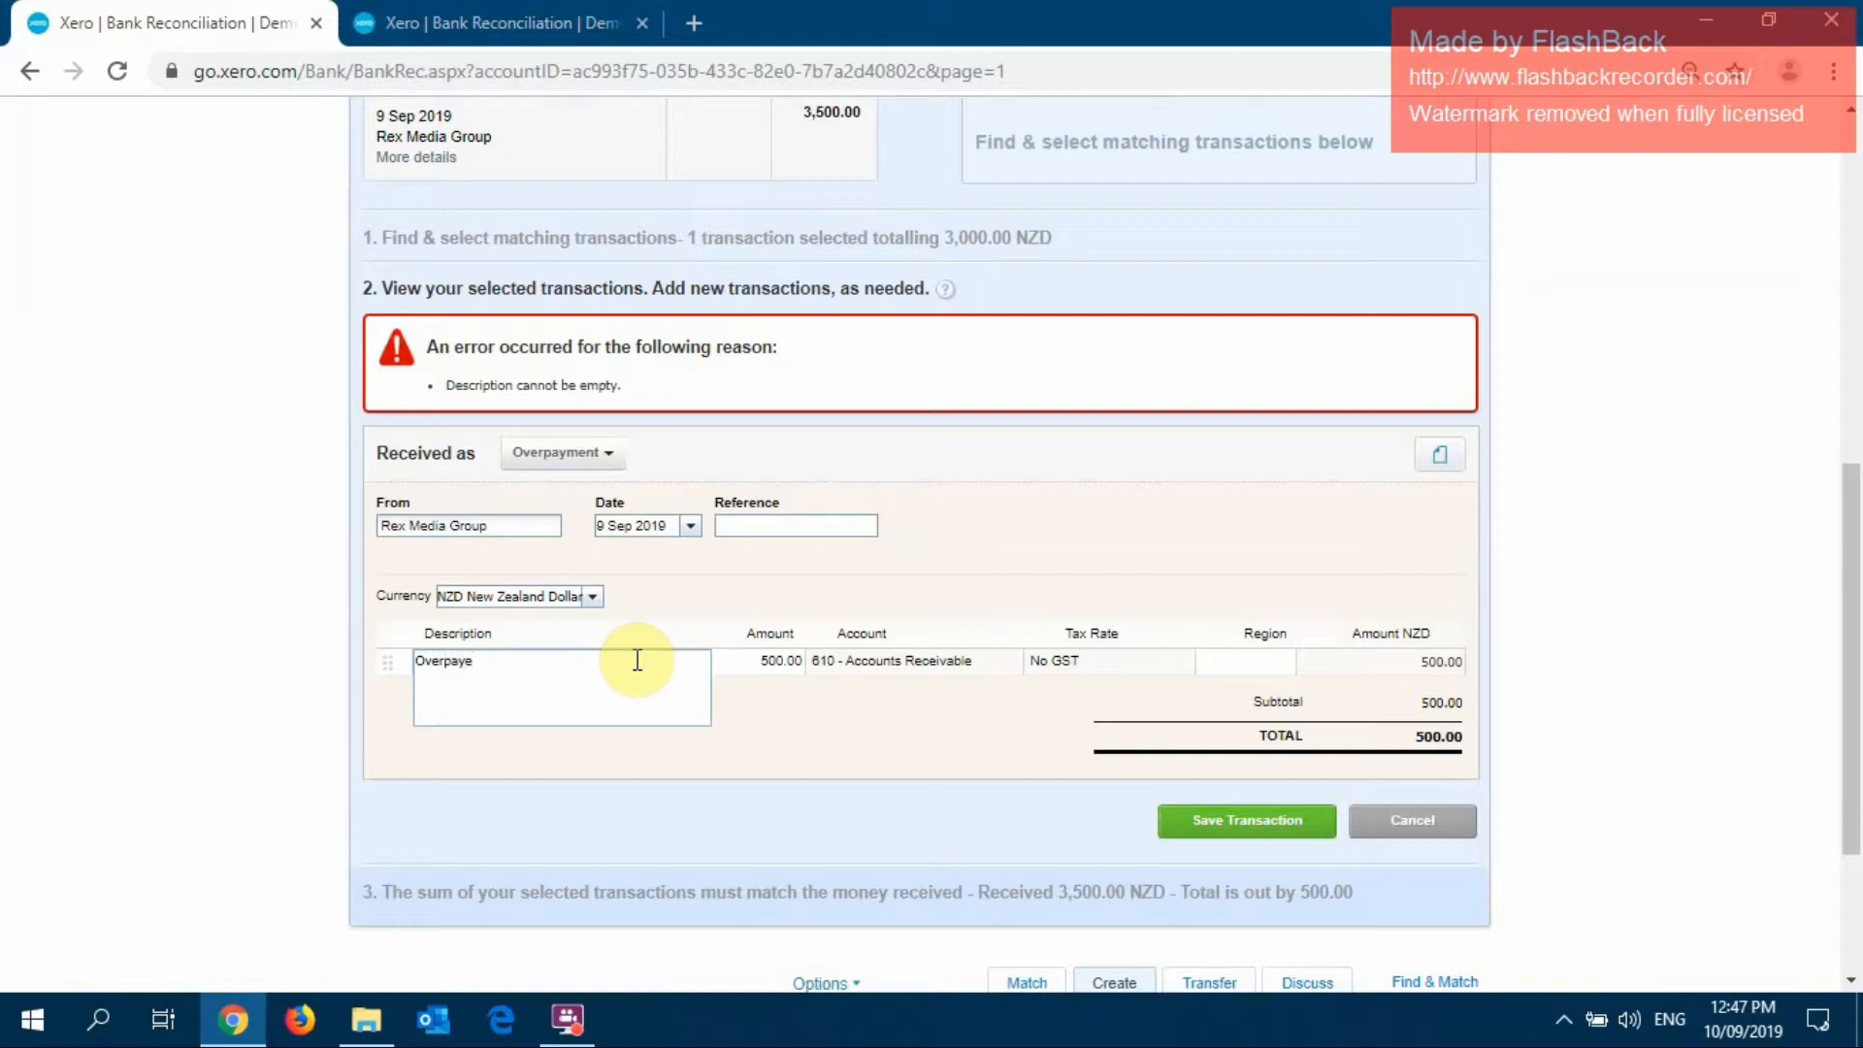
key(BackSpace)
text(ment)
click(940, 534)
scroll(940, 533, down, 1)
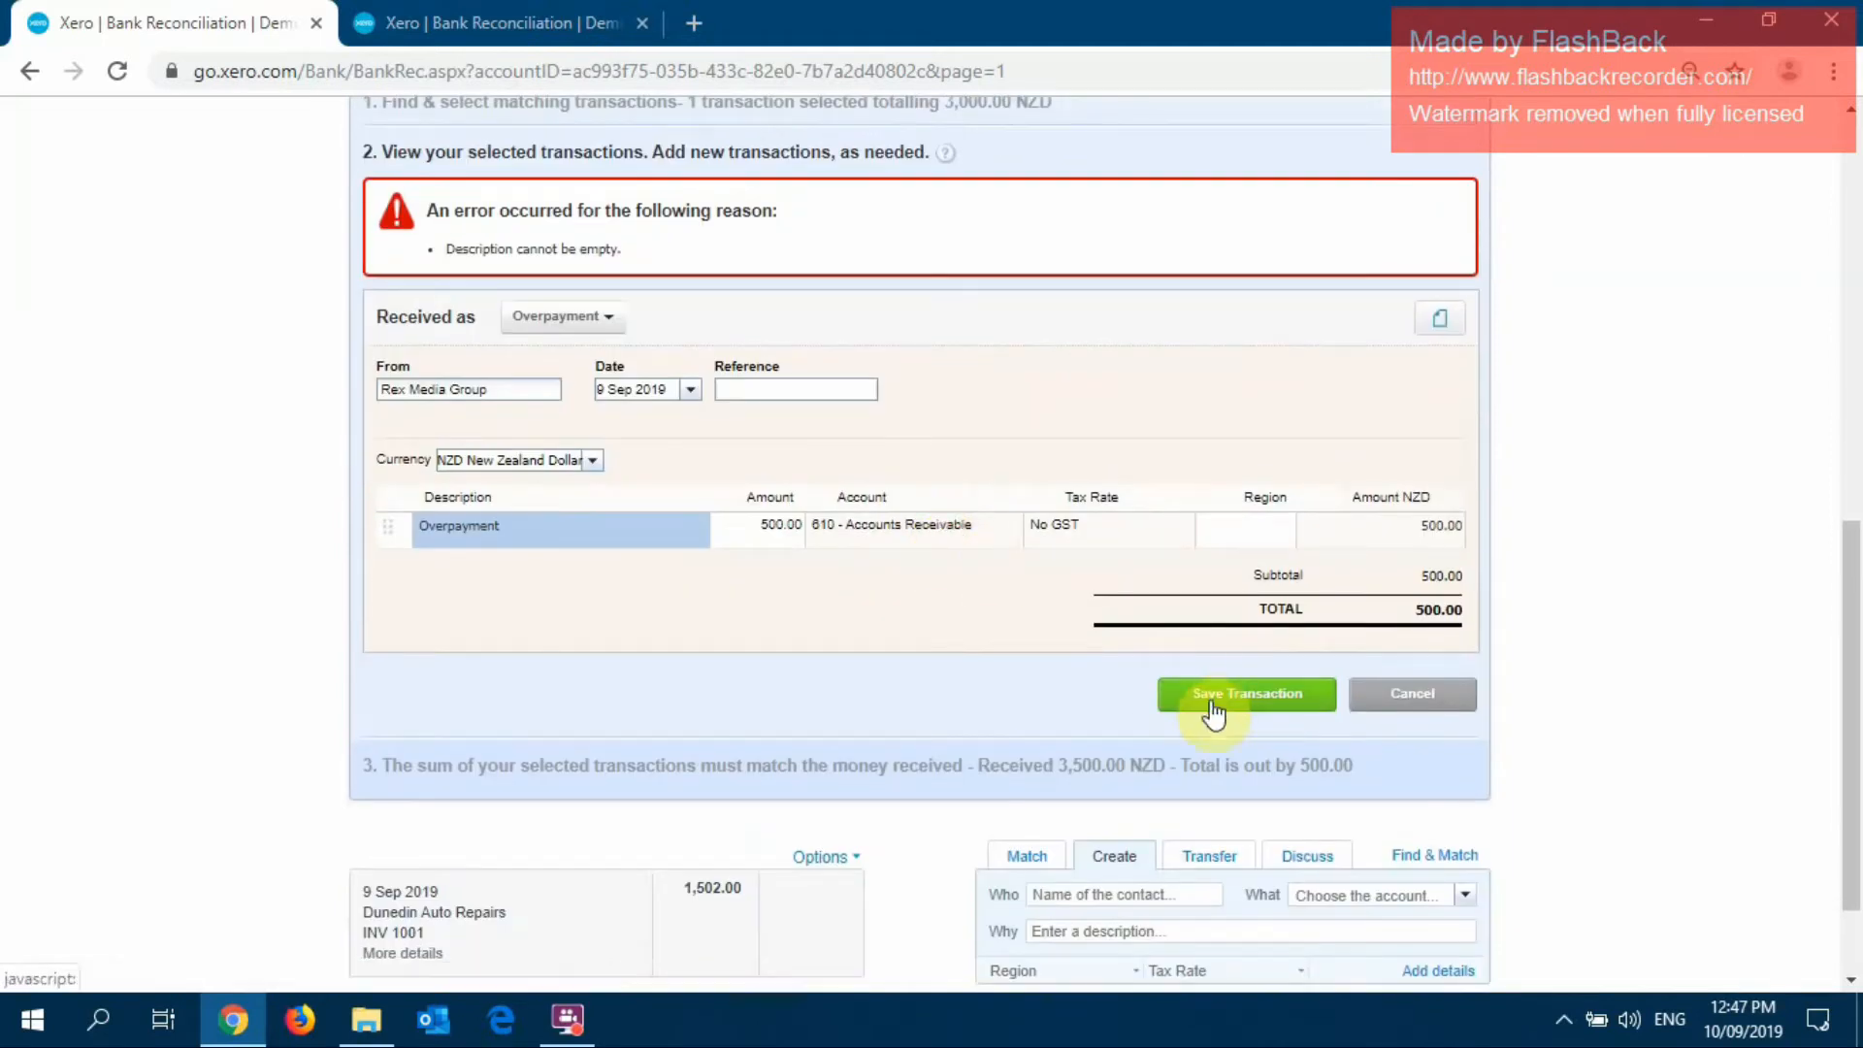
click(1213, 711)
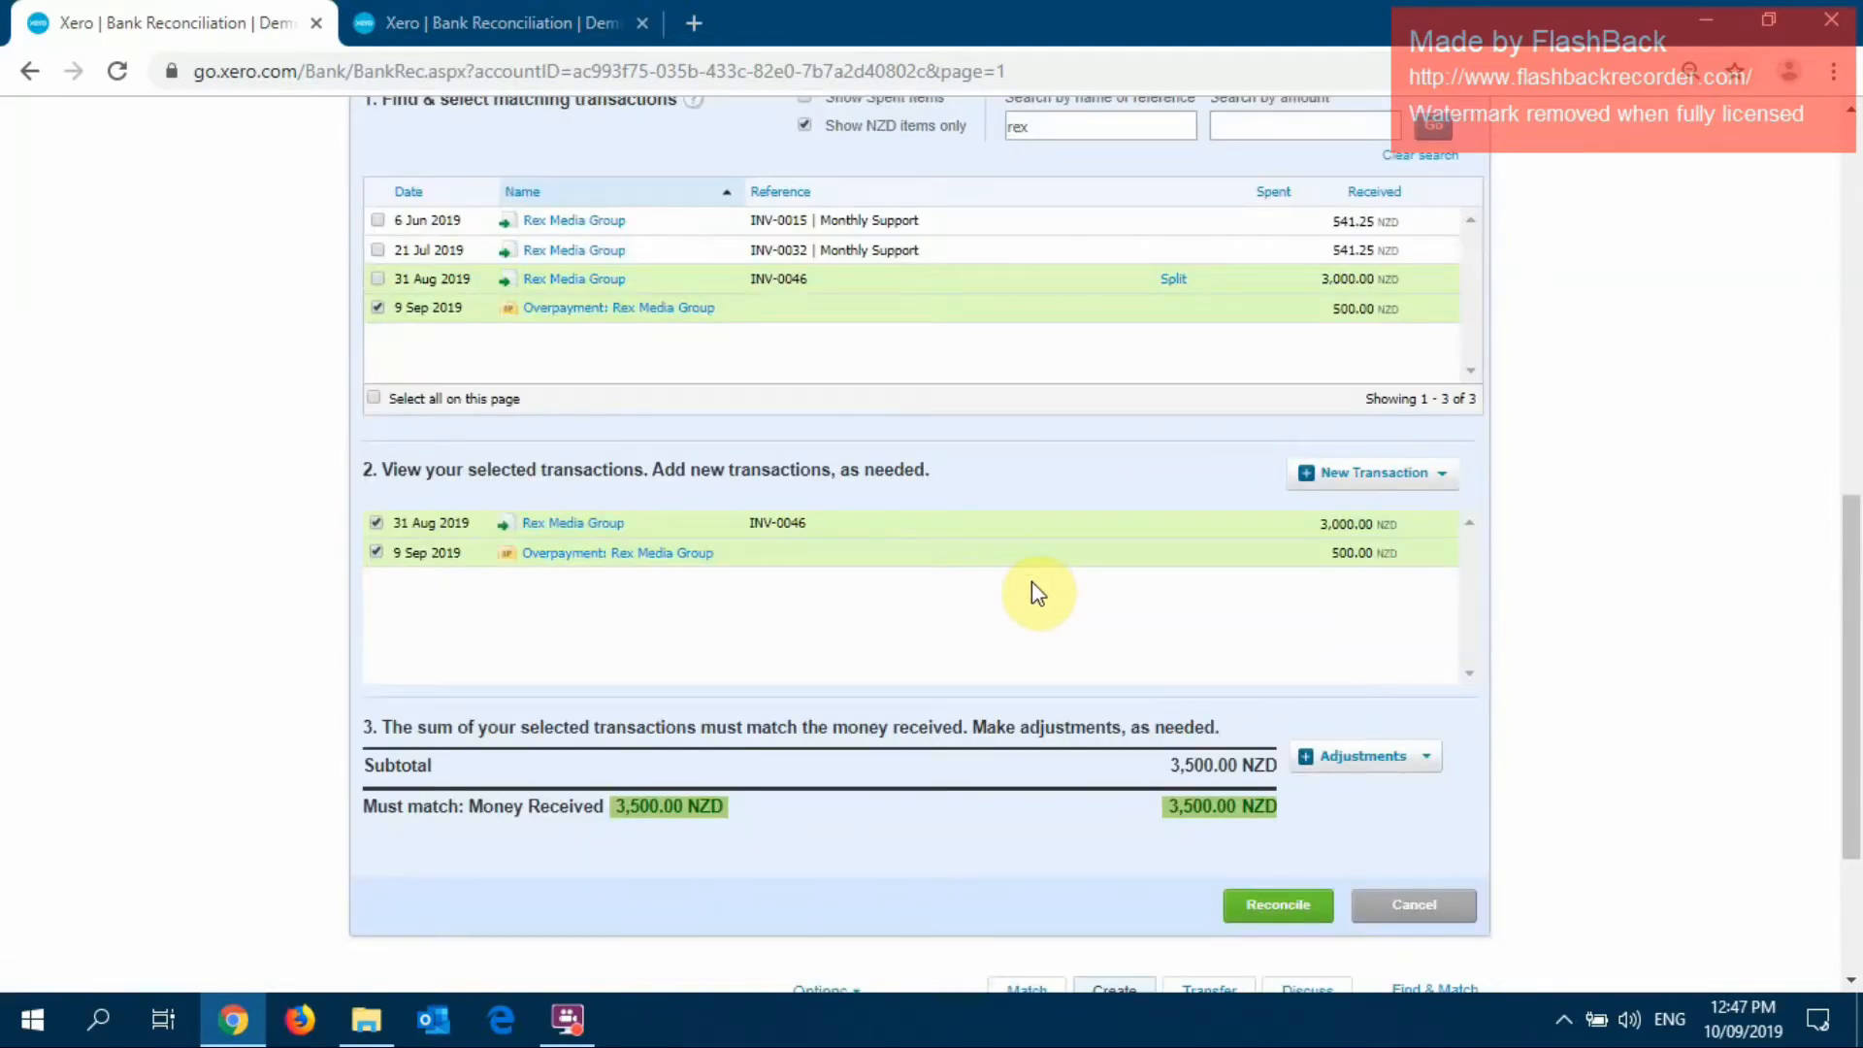
click(1271, 902)
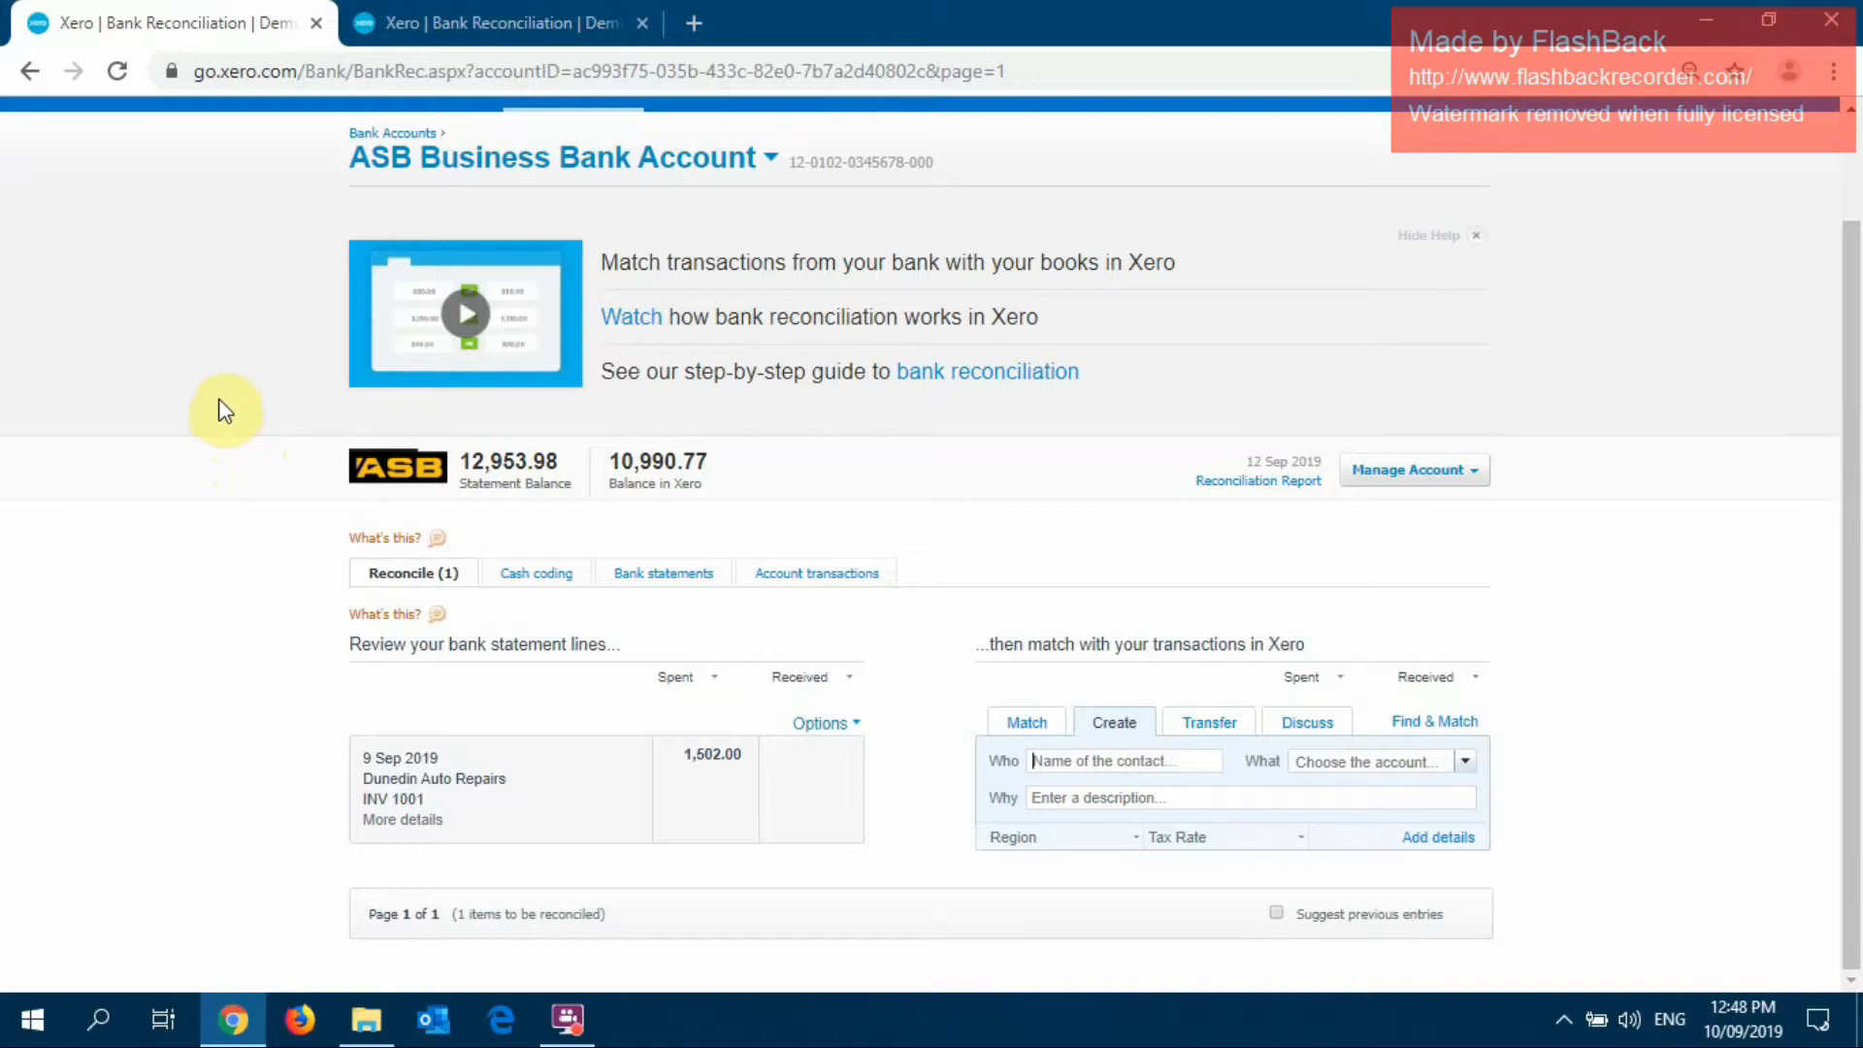
Search all contacts for "rex media" and open the Rex Media Group contact record
scroll(225, 412, up, 2)
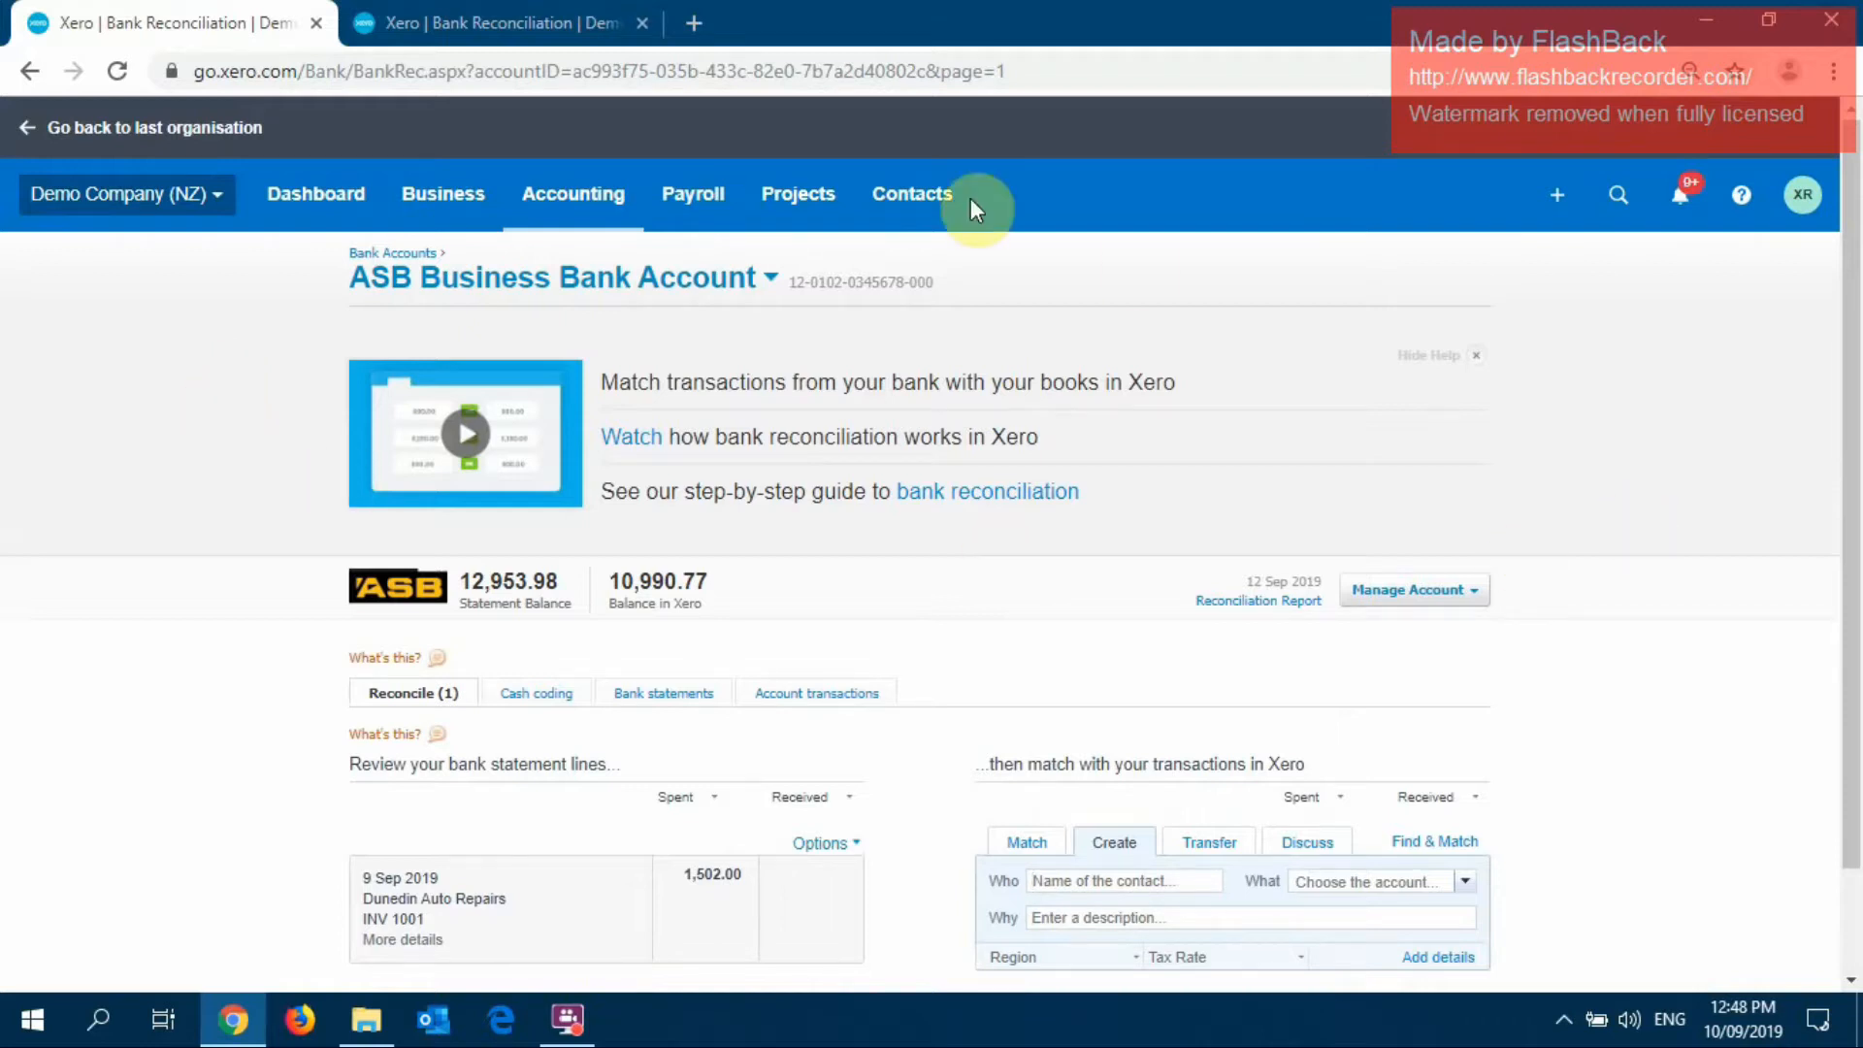
click(906, 208)
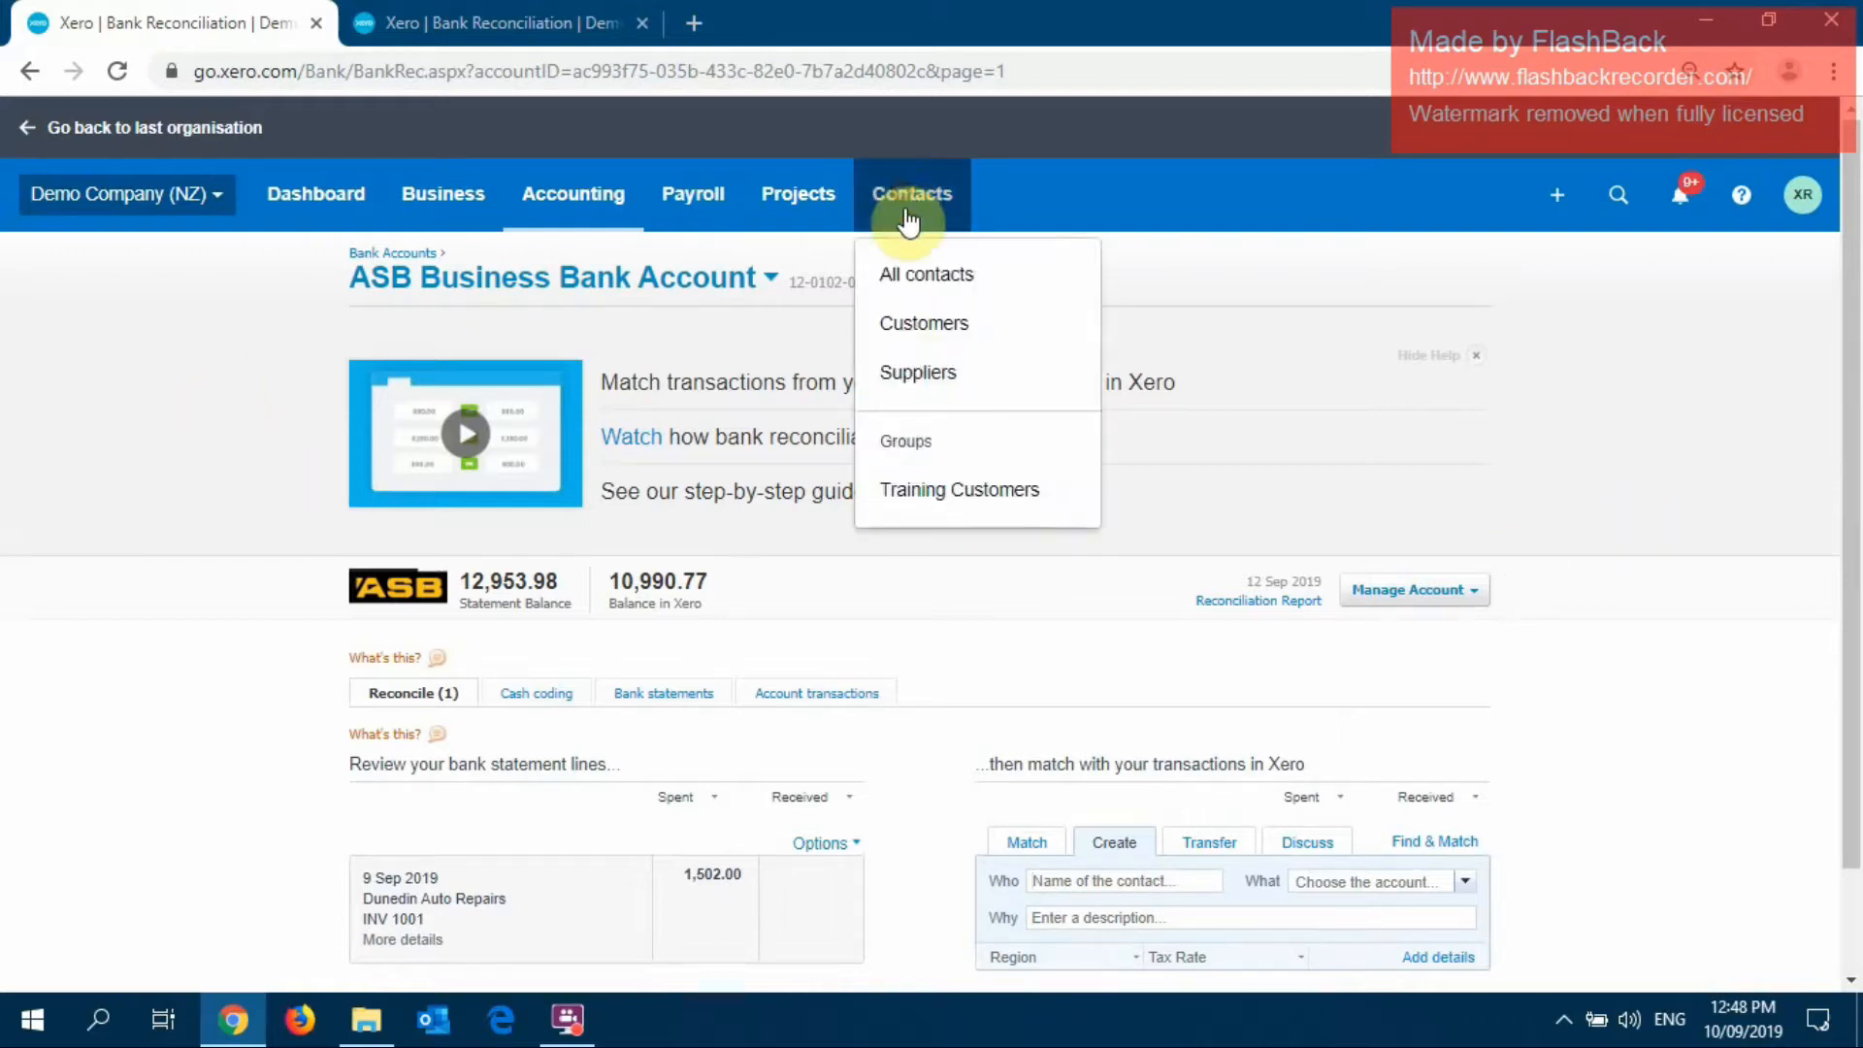
click(923, 277)
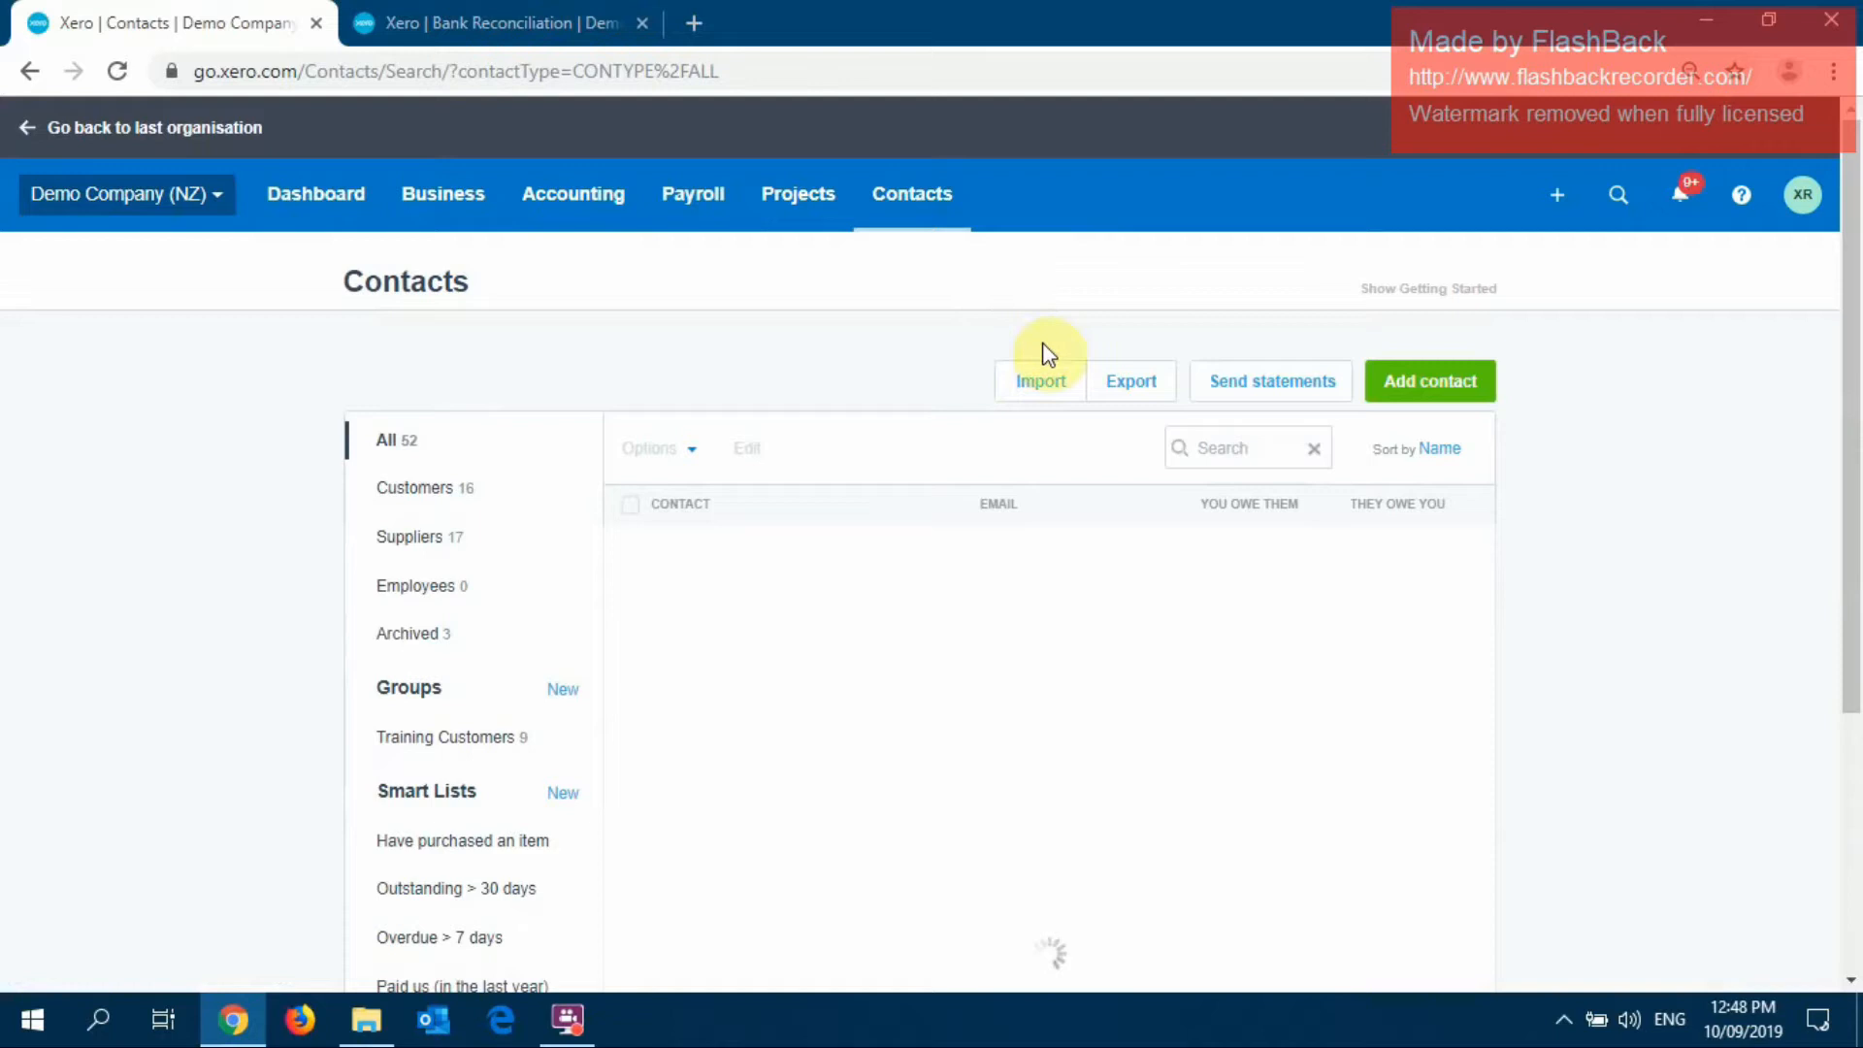
click(1202, 434)
text(rex media)
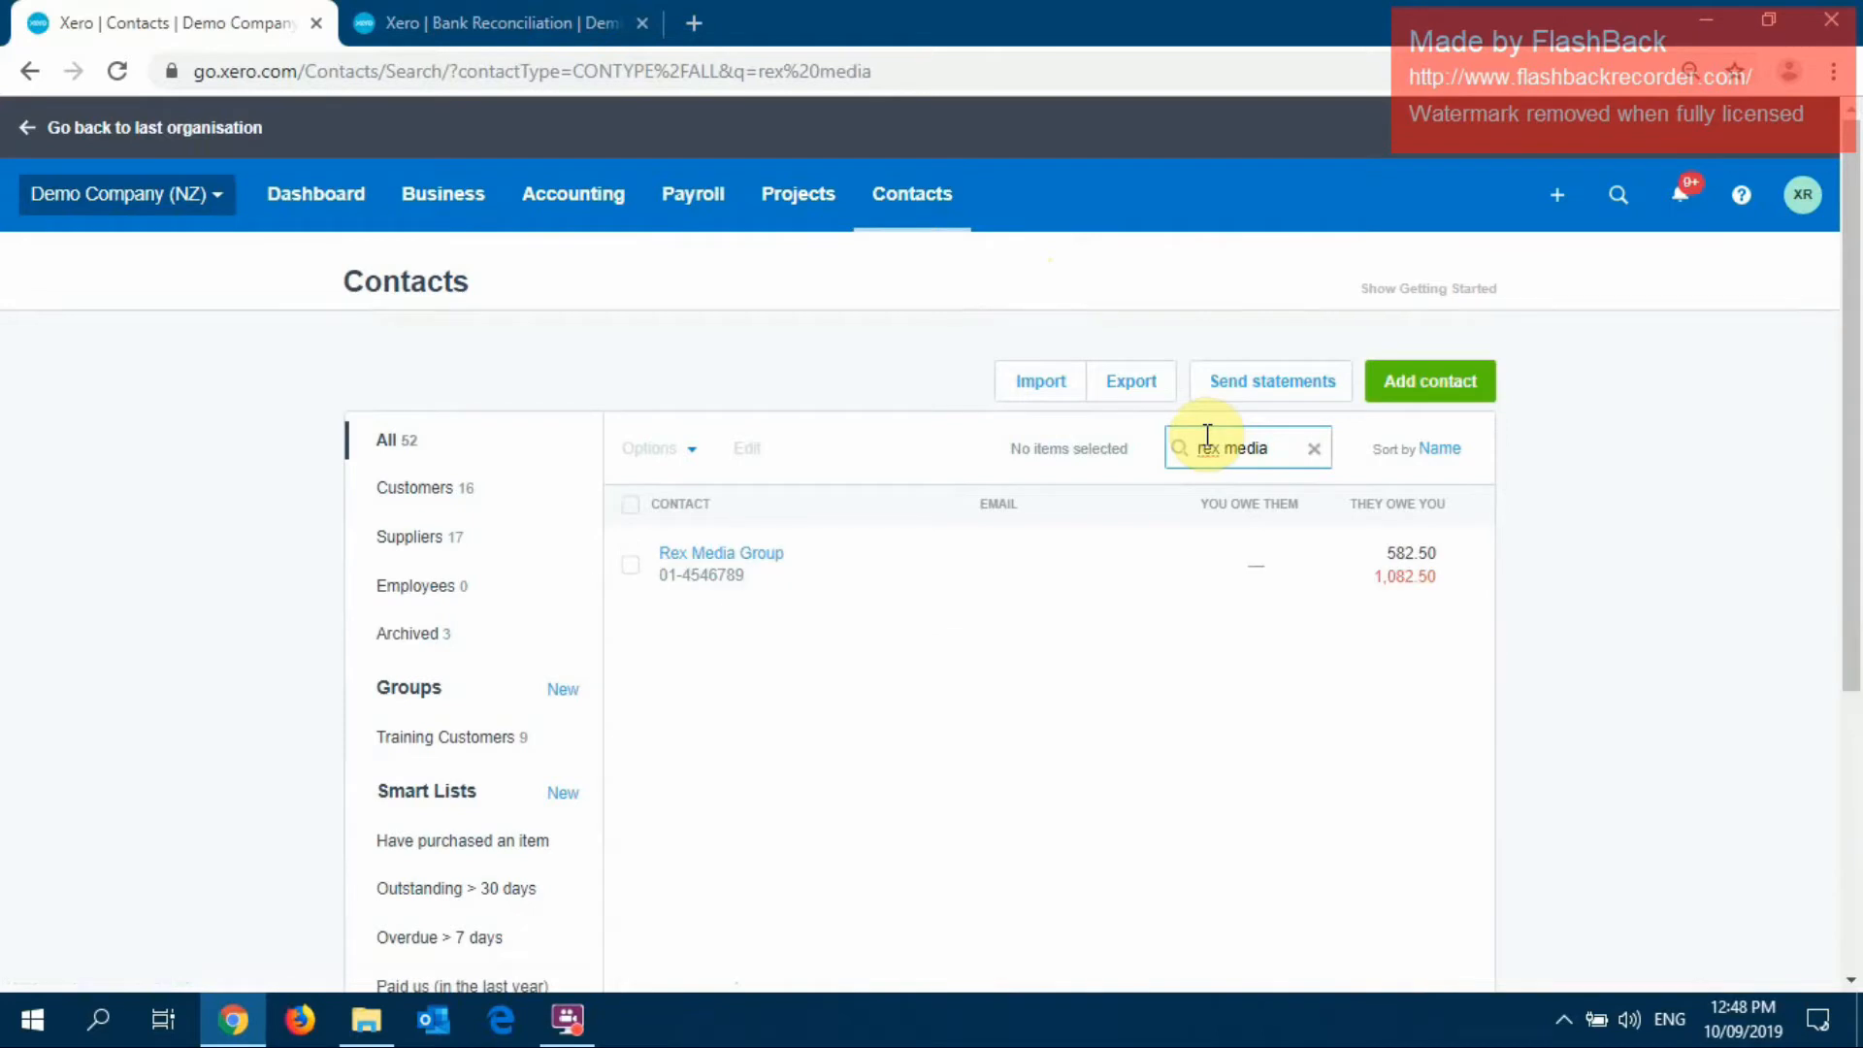
click(742, 563)
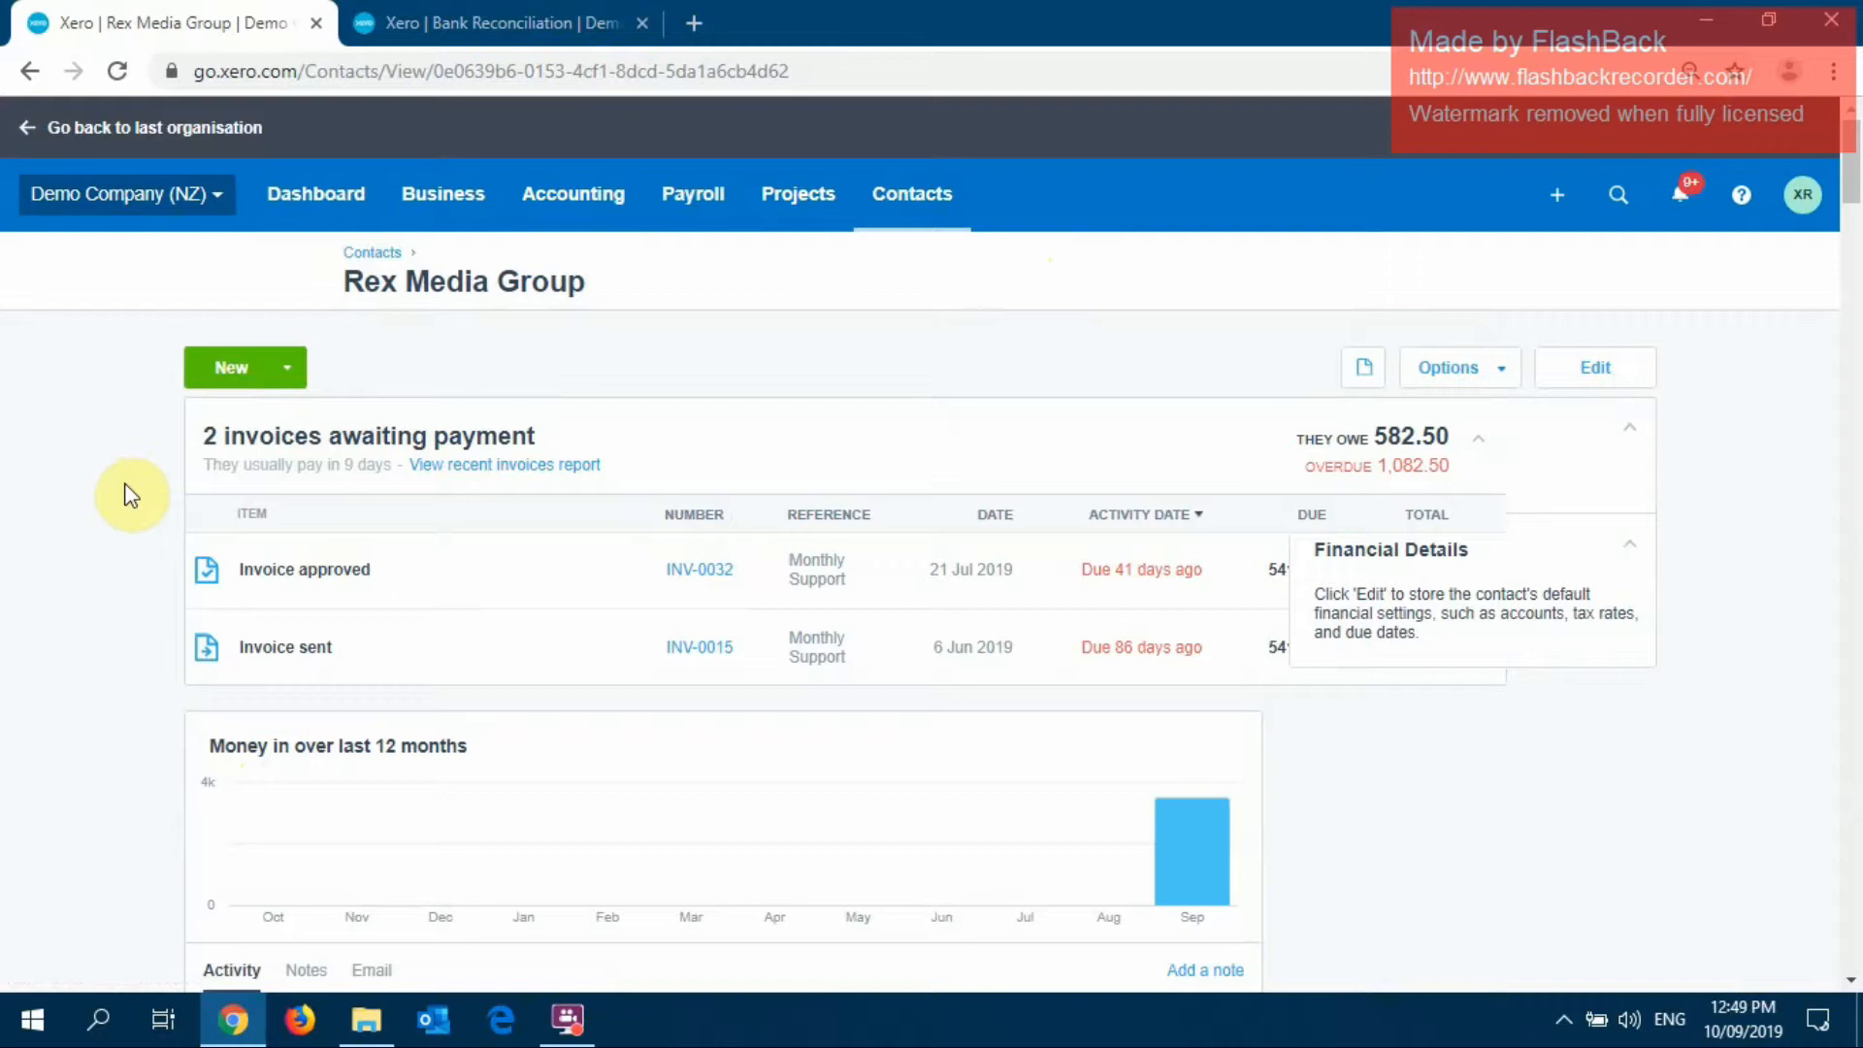
Open the 9 Sep overpayment from the Rex Media Group contact's activity list
scroll(129, 493, down, 4)
scroll(132, 481, down, 1)
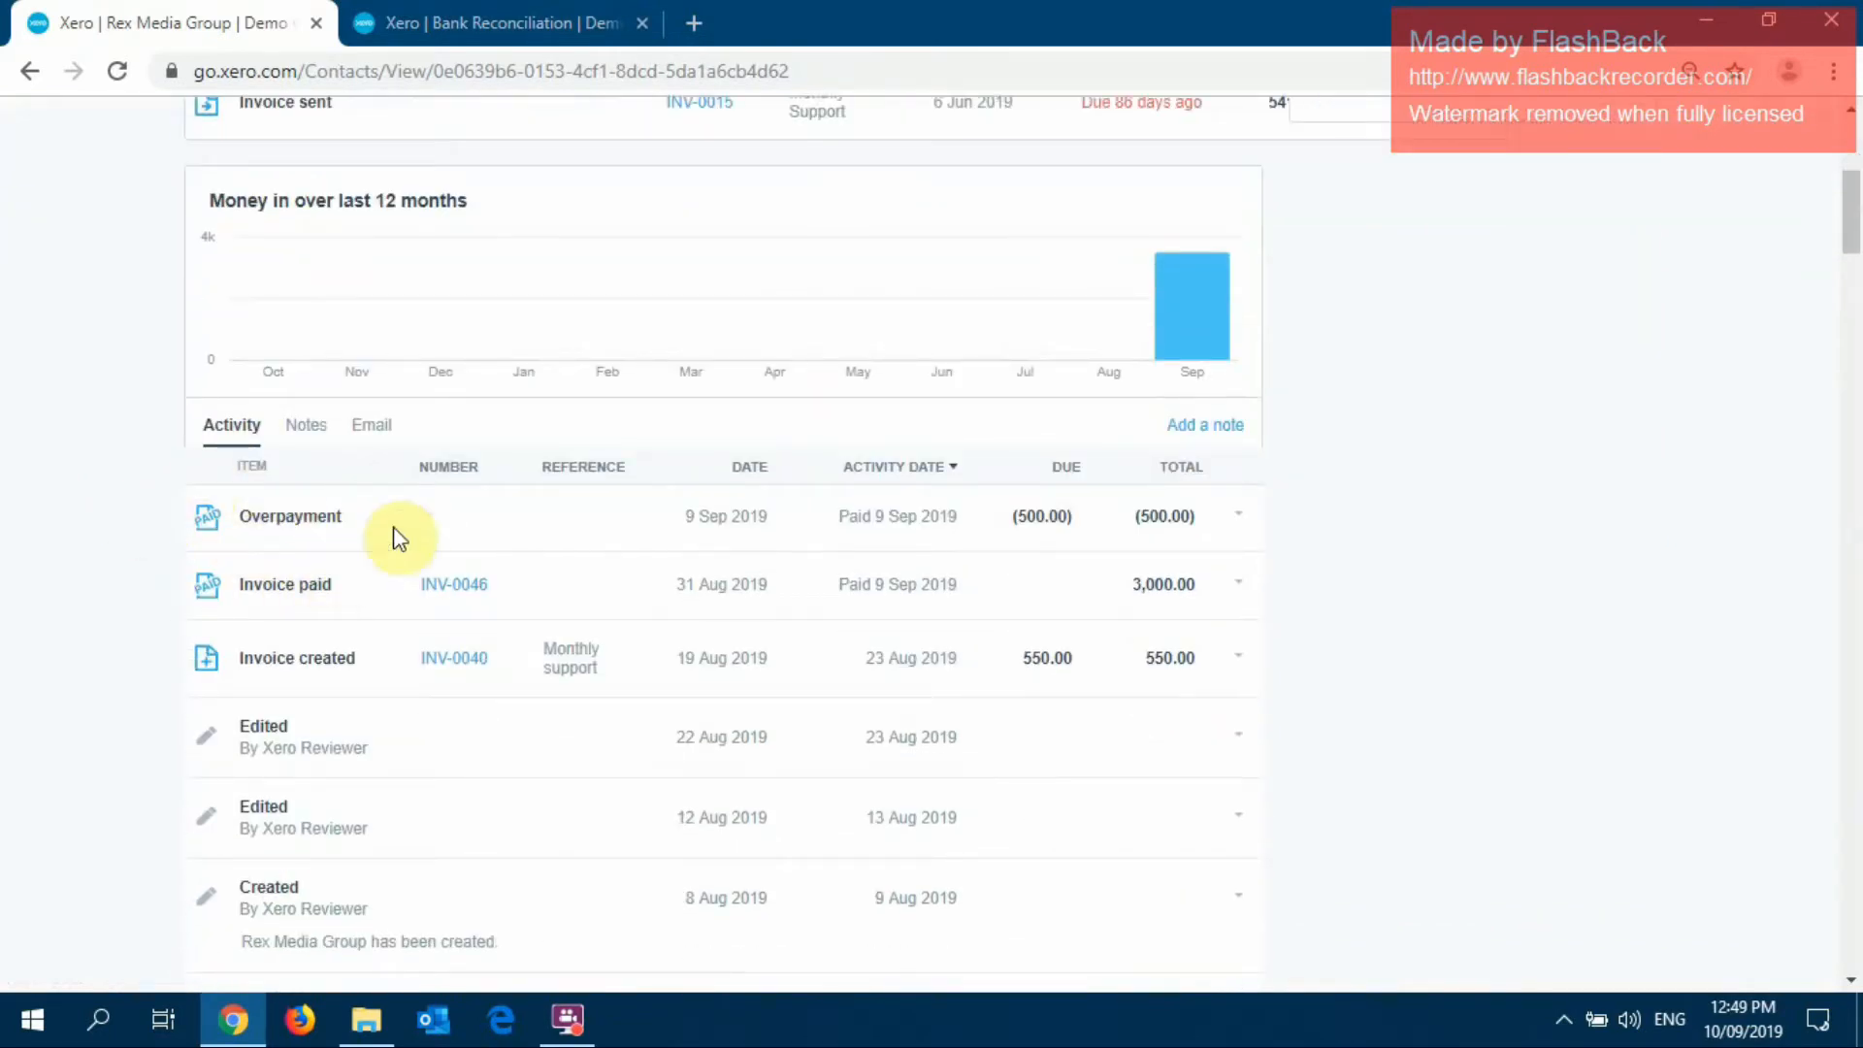
click(1240, 522)
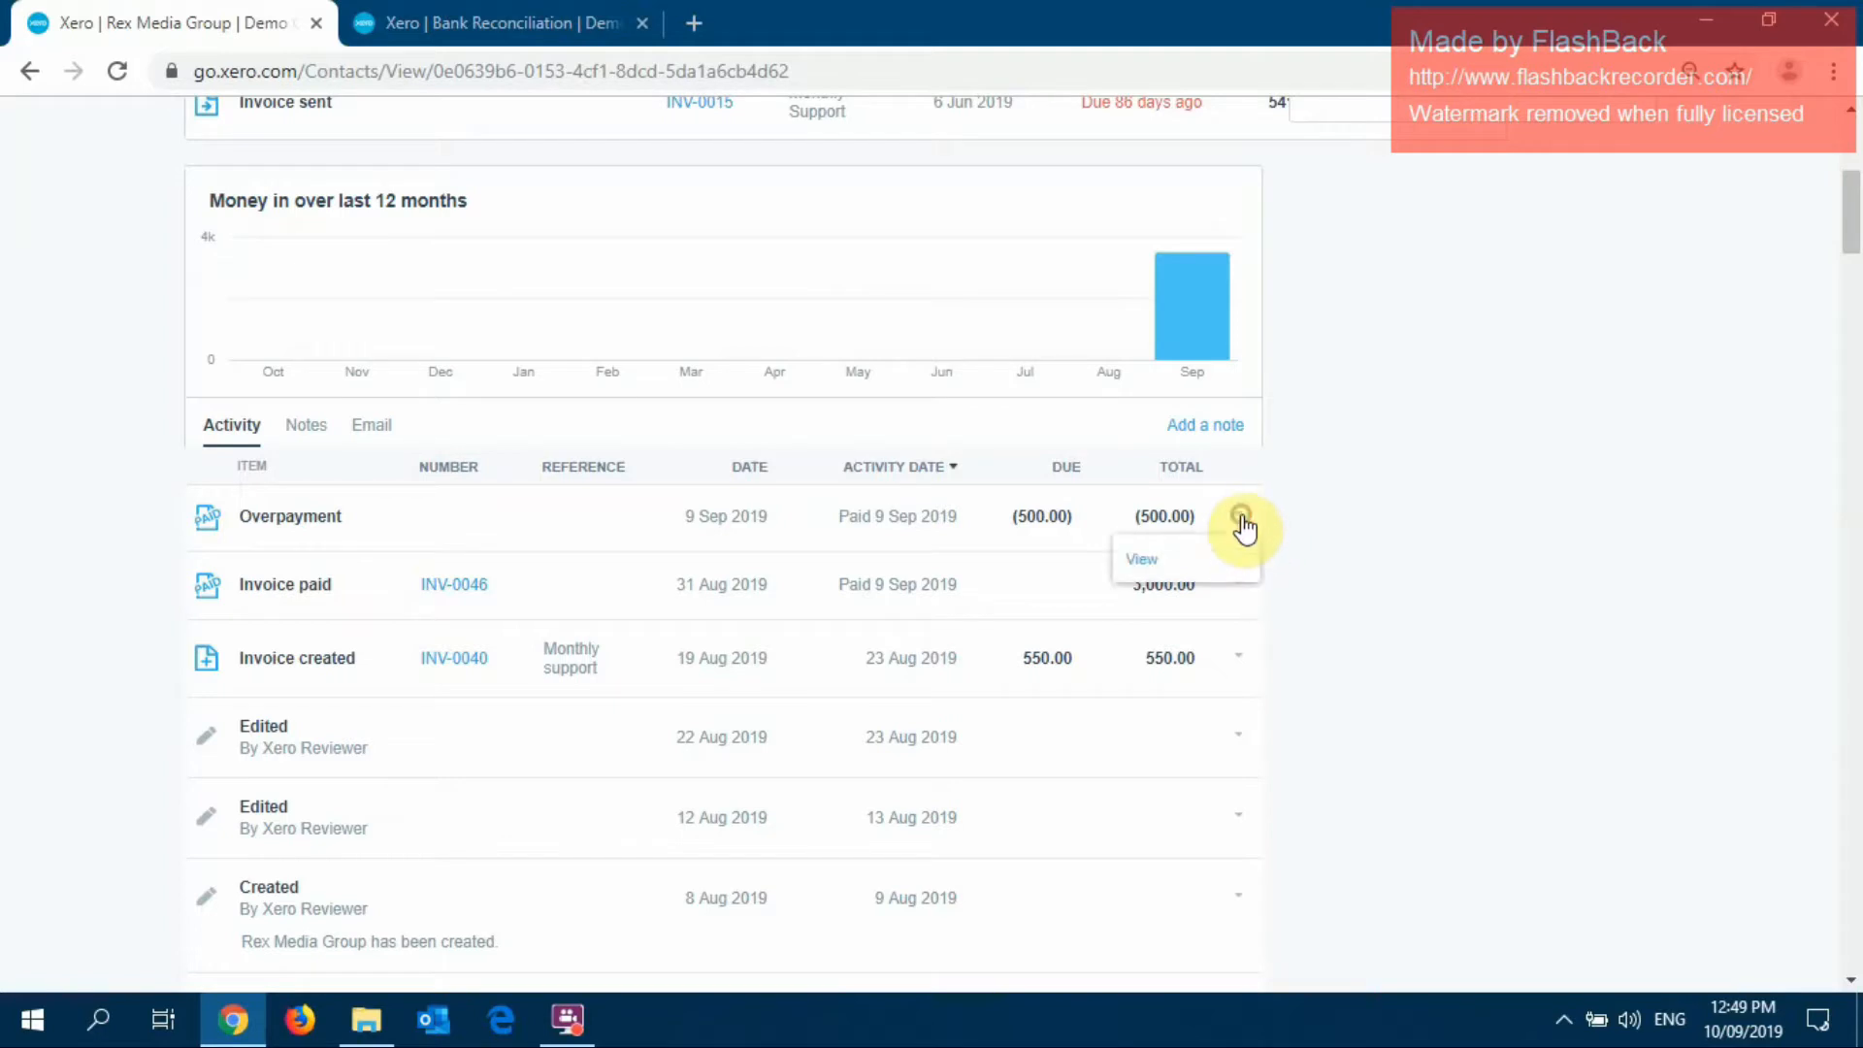
click(1199, 552)
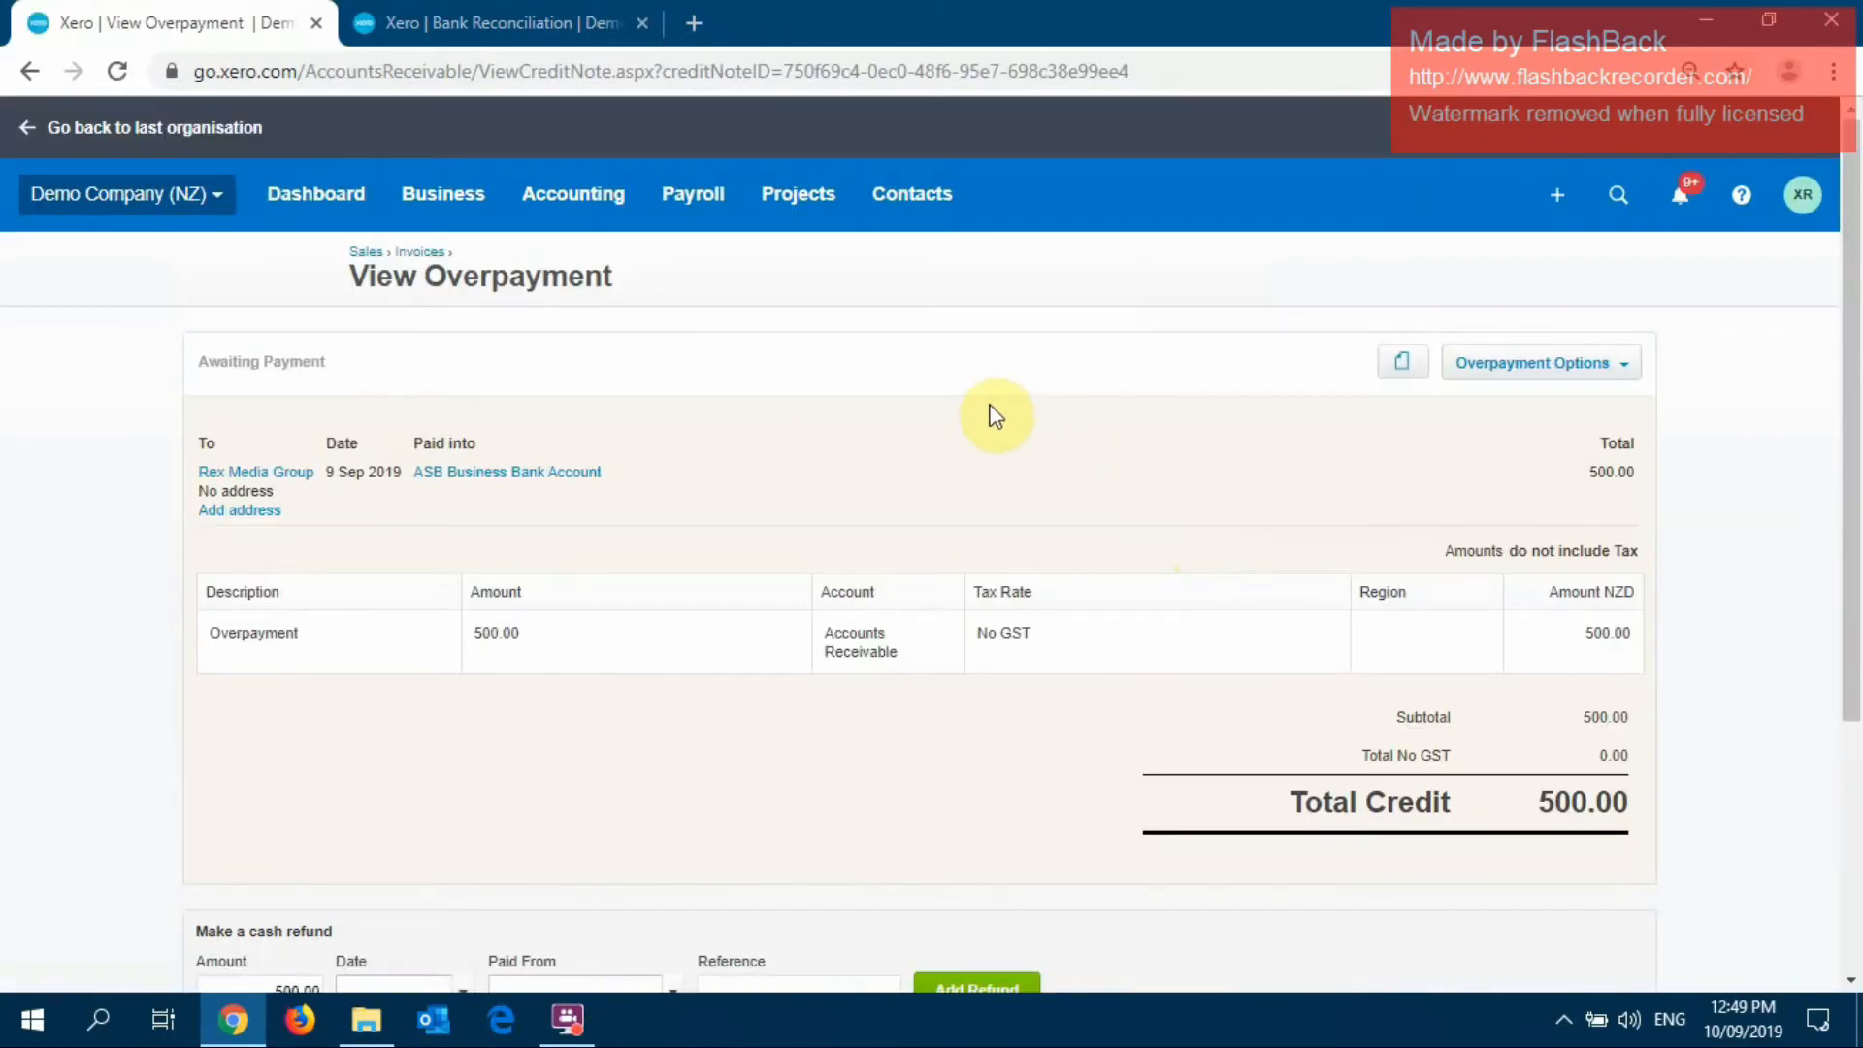
Add a cash refund of the 500.00 overpayment, dated 10 Sep 2019 and paid from the 090 - ASB Business Bank Account
scroll(988, 414, down, 1)
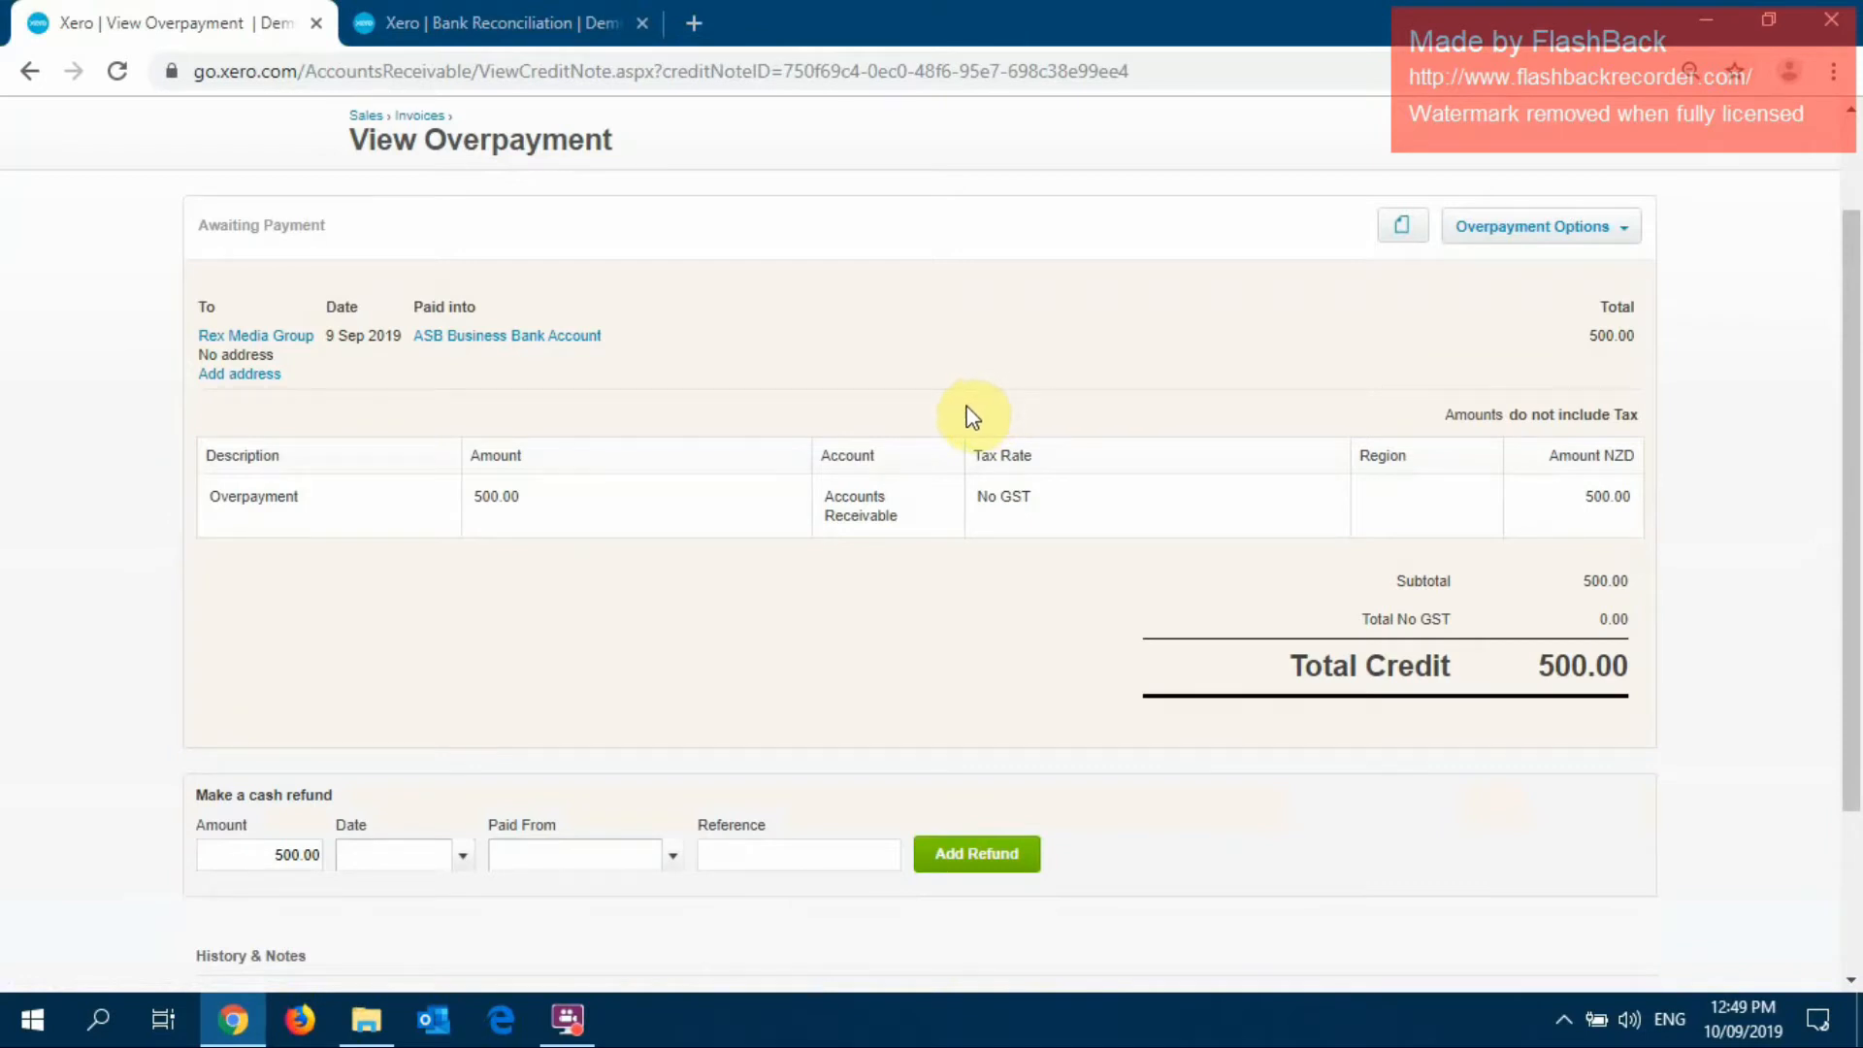
click(462, 855)
click(482, 642)
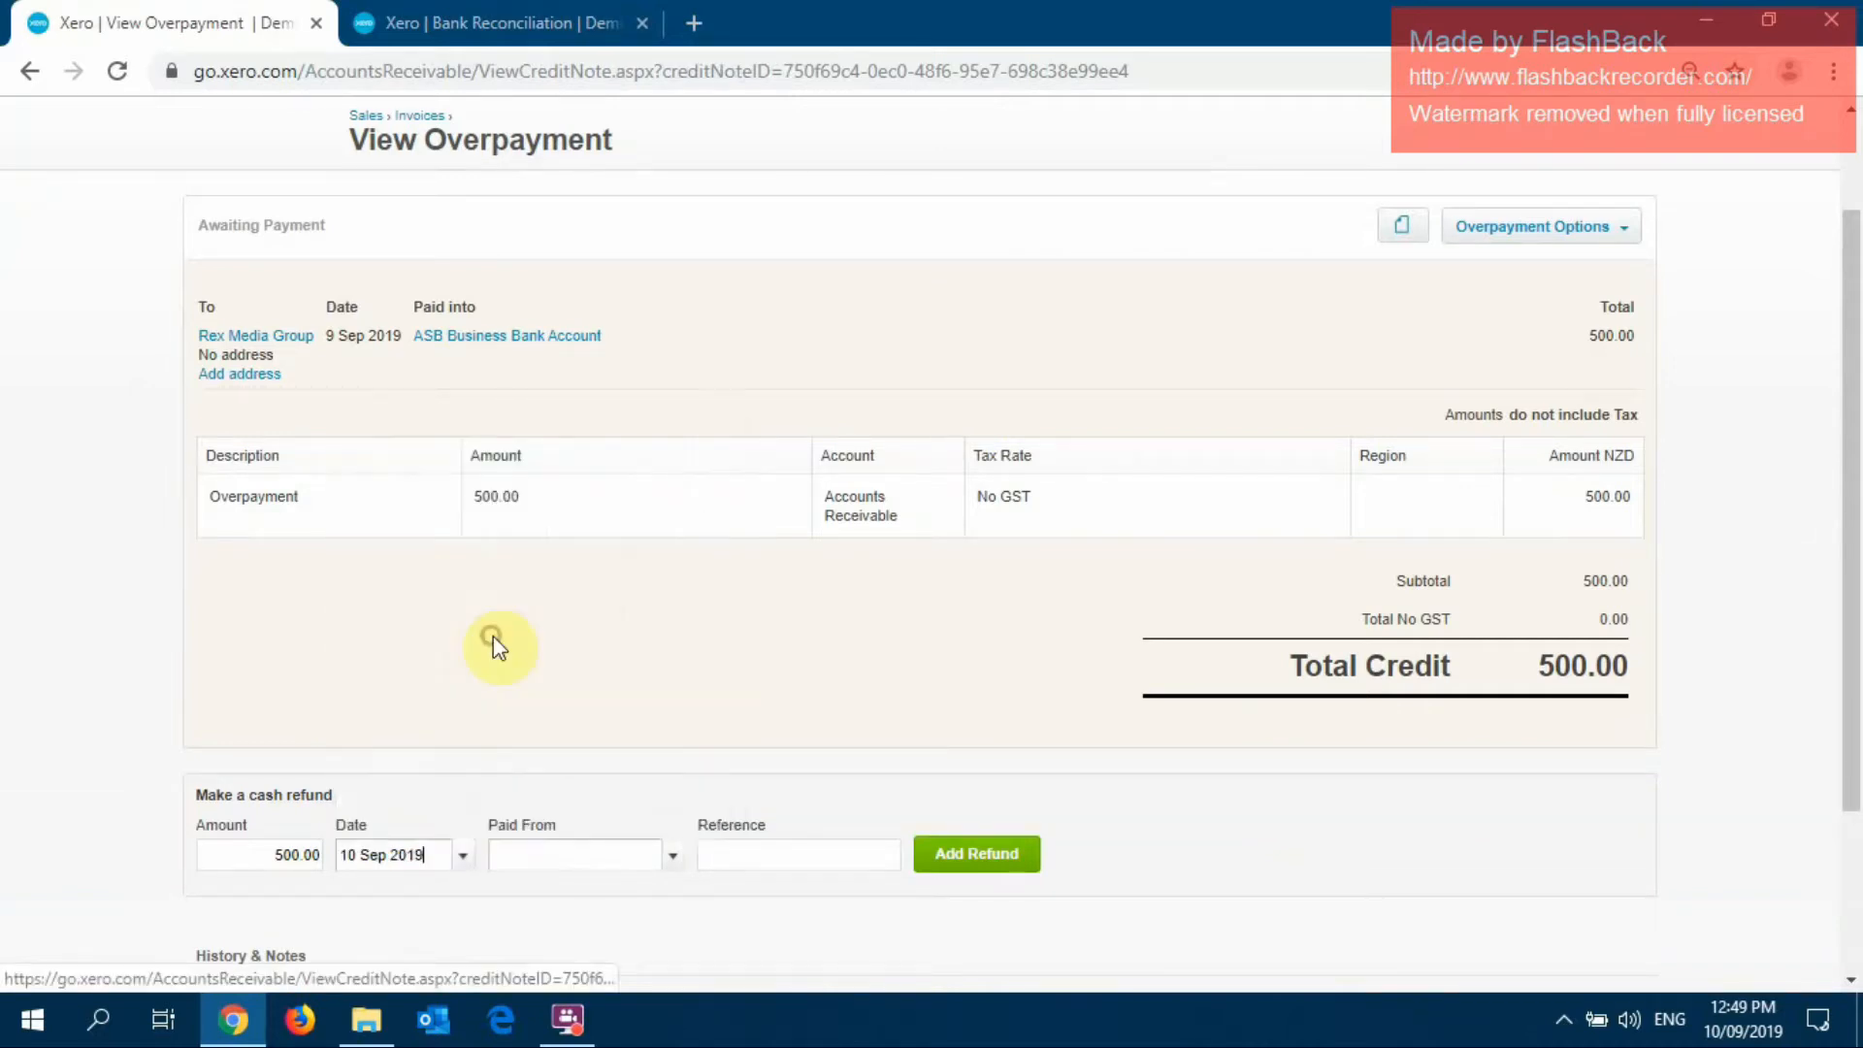
click(677, 856)
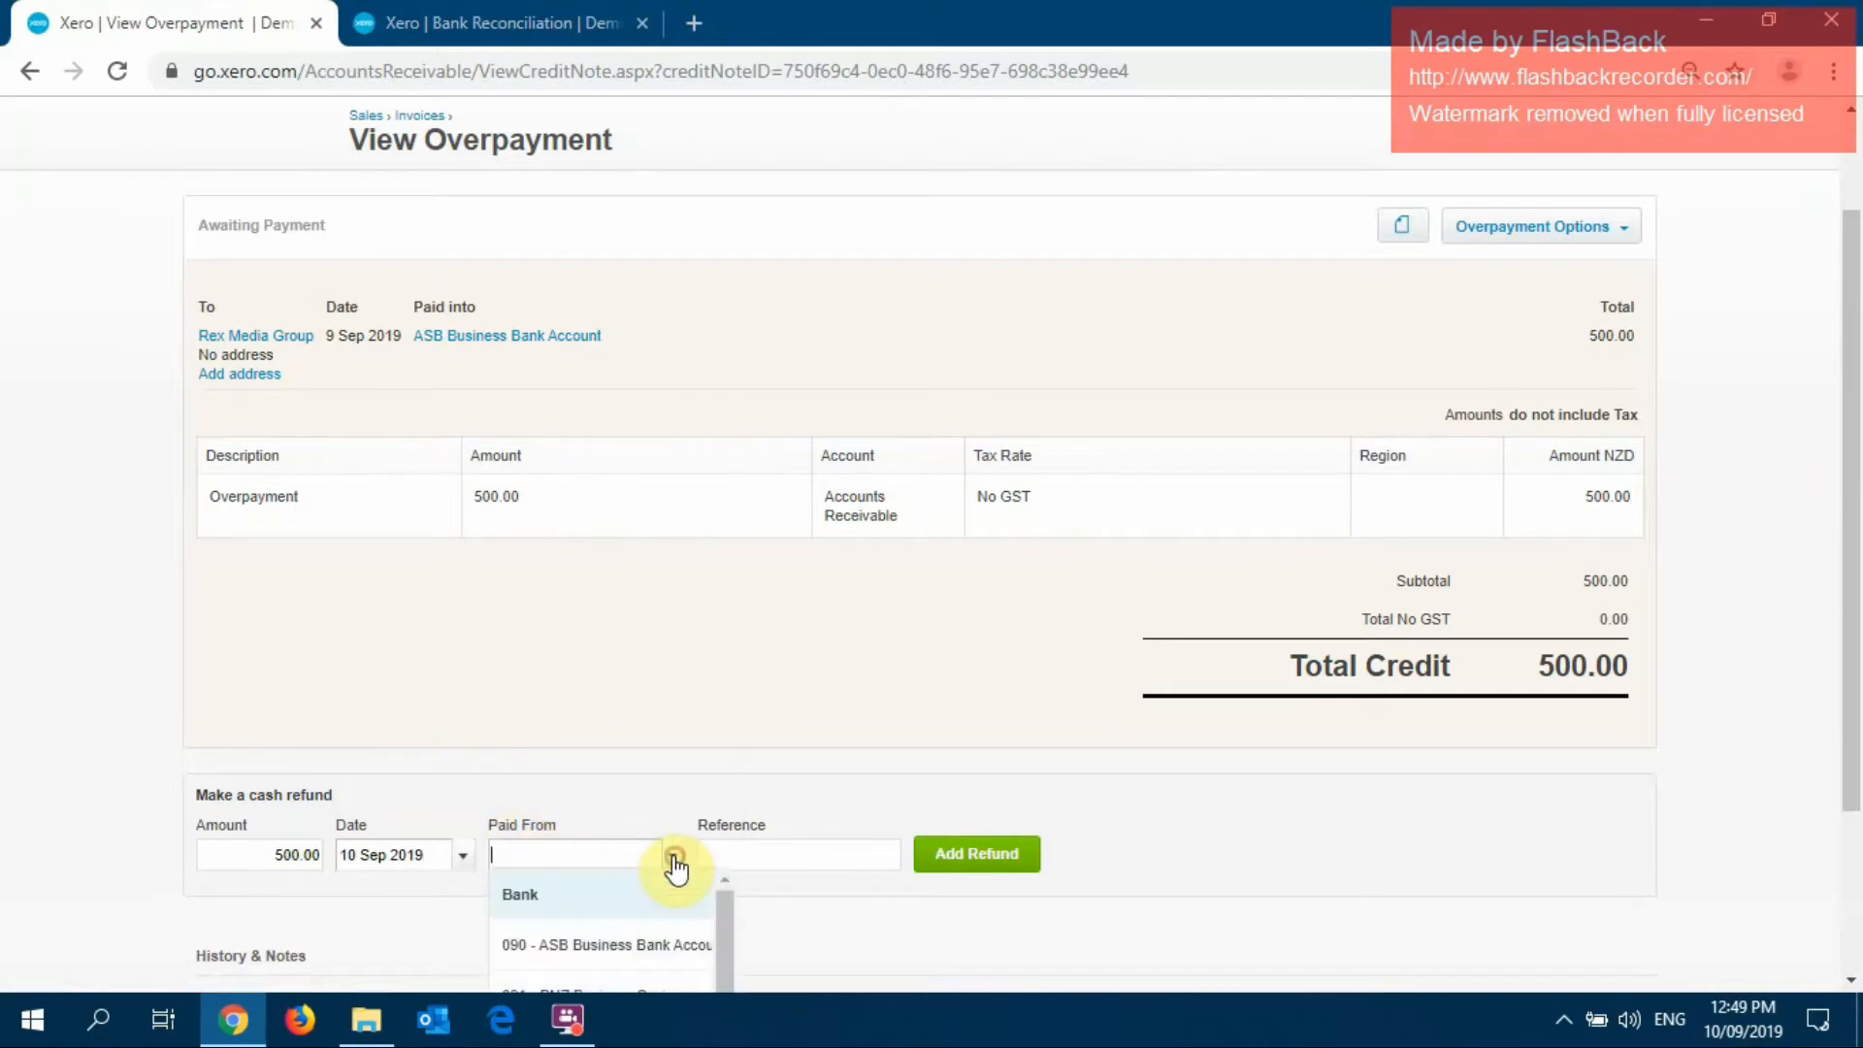
scroll(676, 737, down, 2)
scroll(676, 730, down, 1)
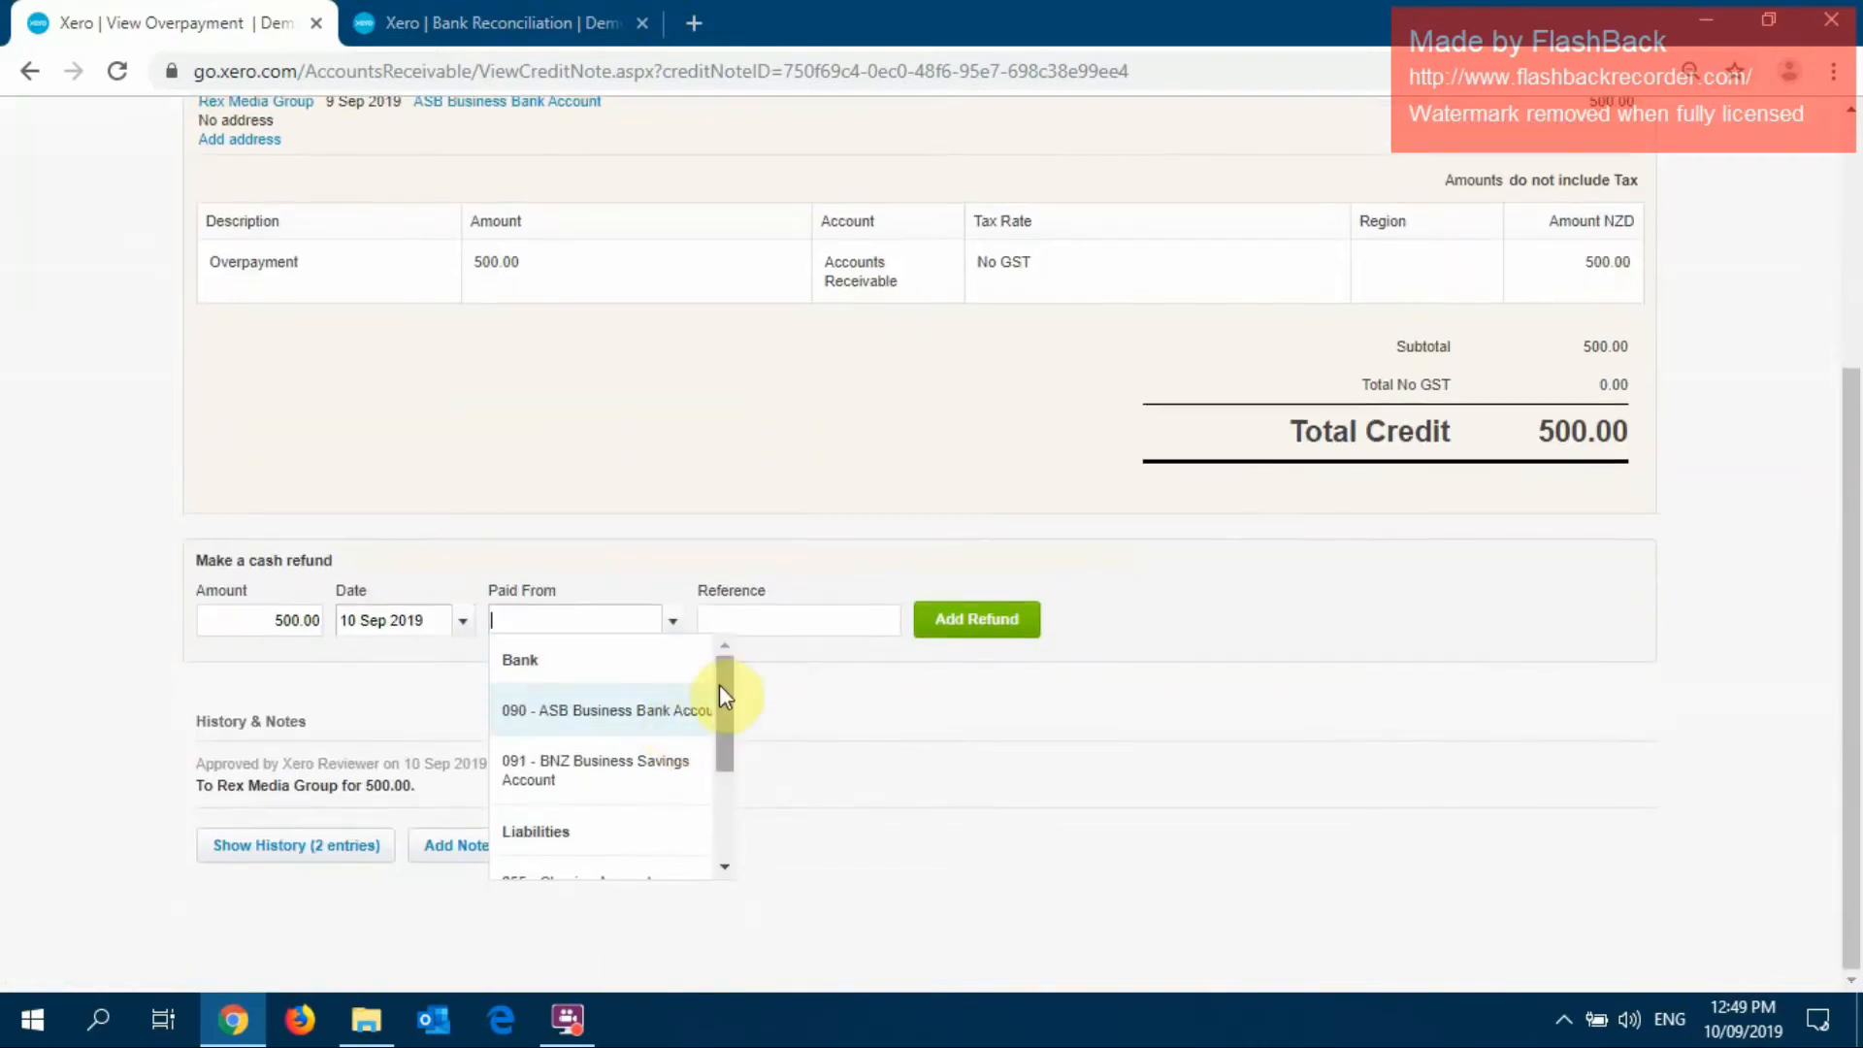
scroll(721, 691, down, 1)
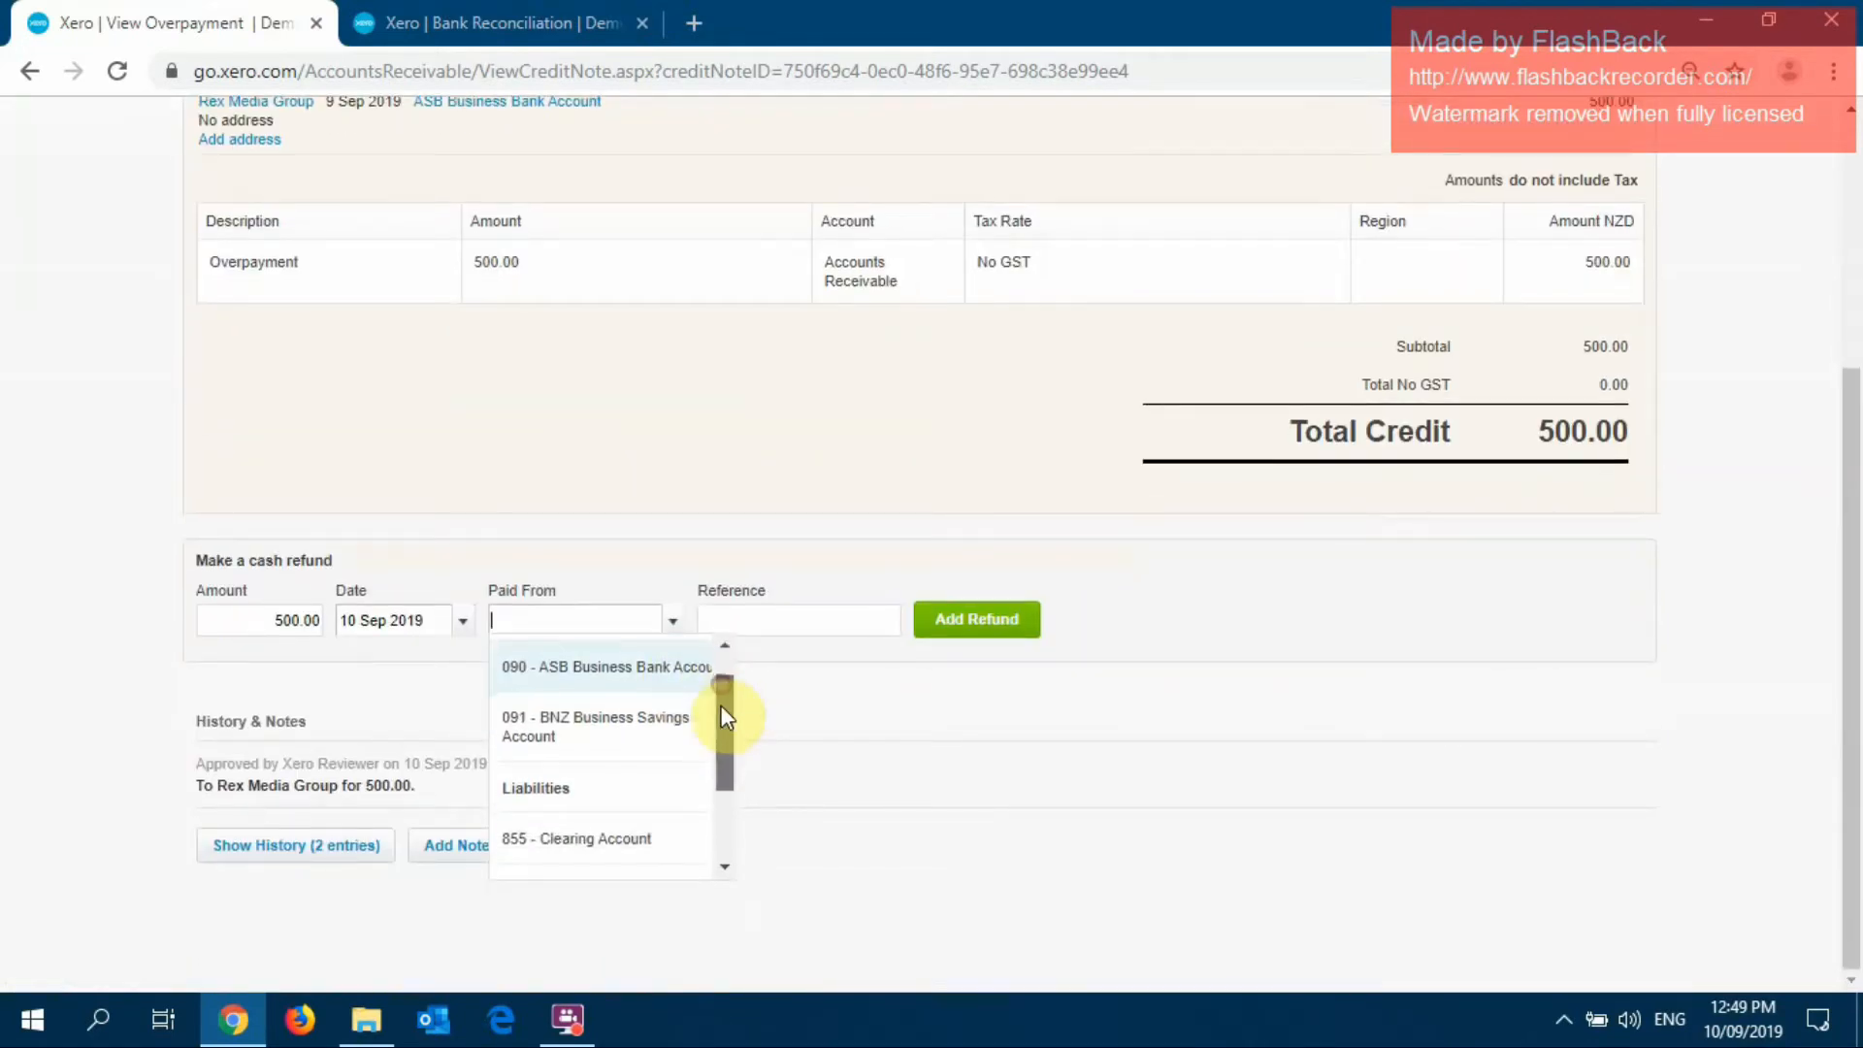
click(623, 676)
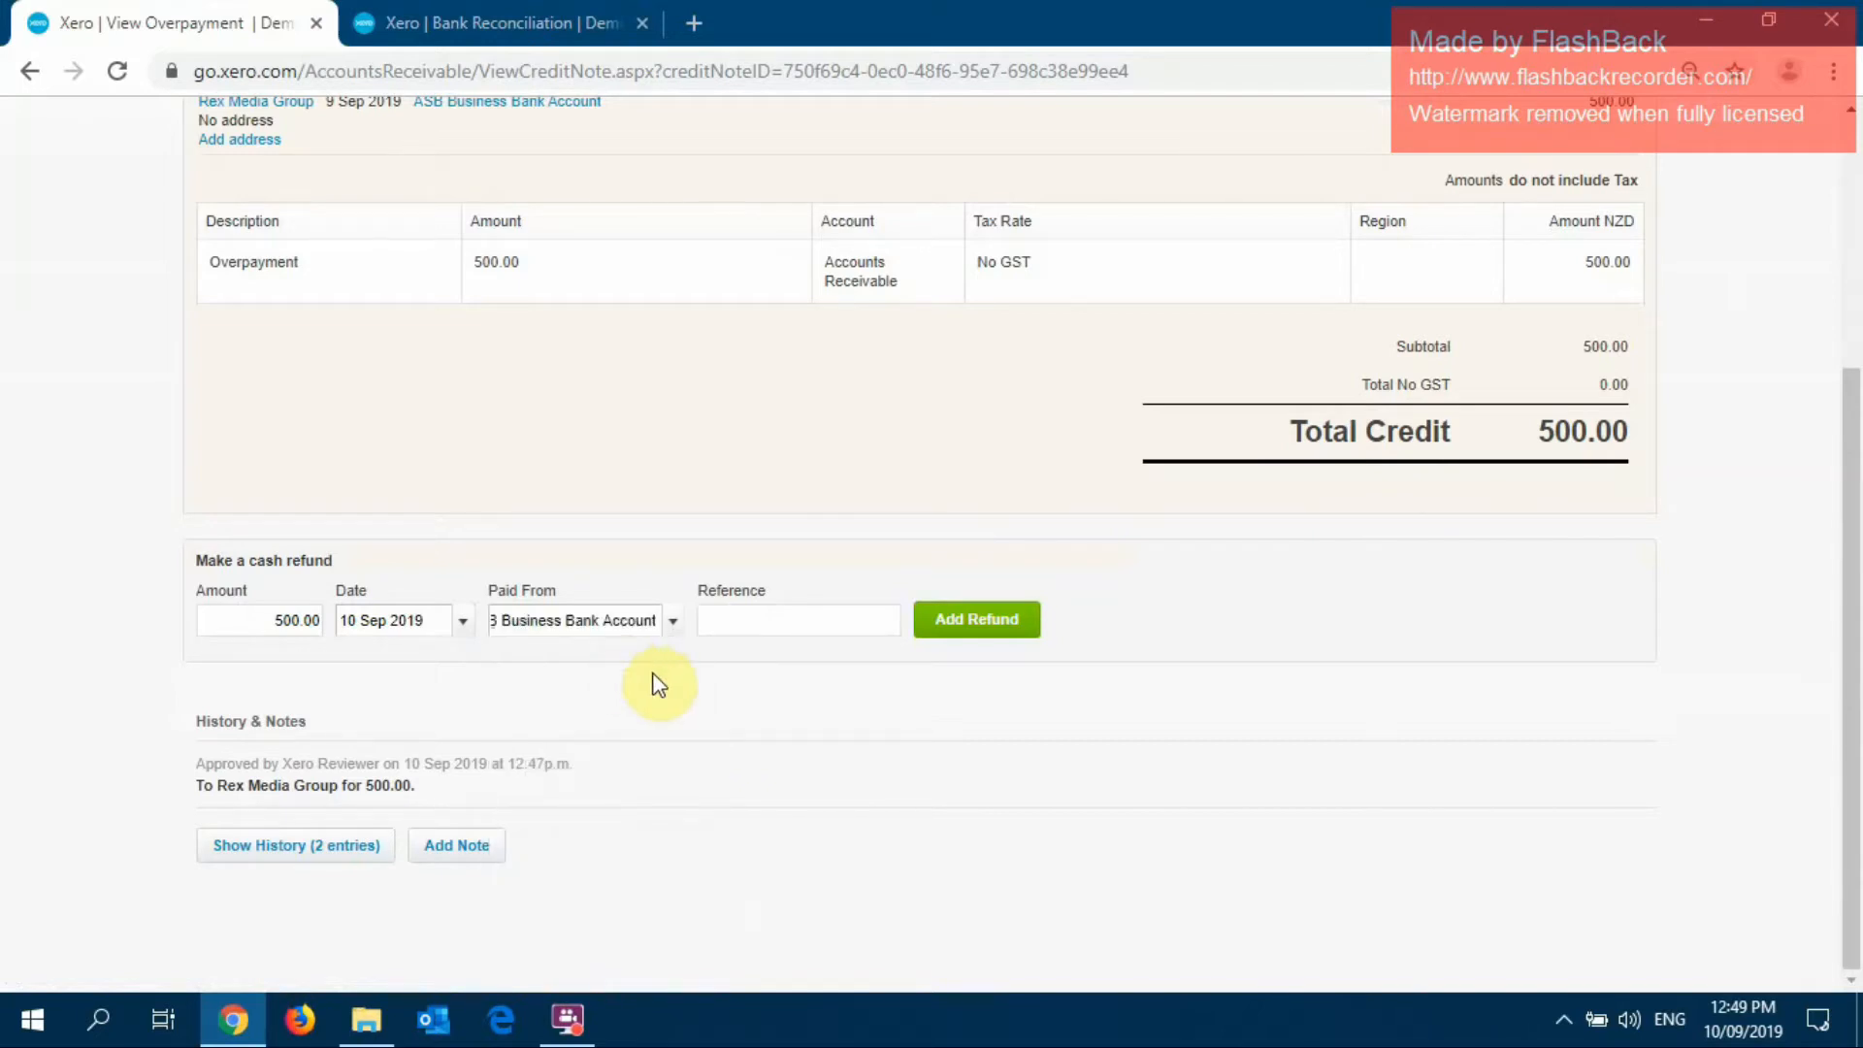
click(988, 621)
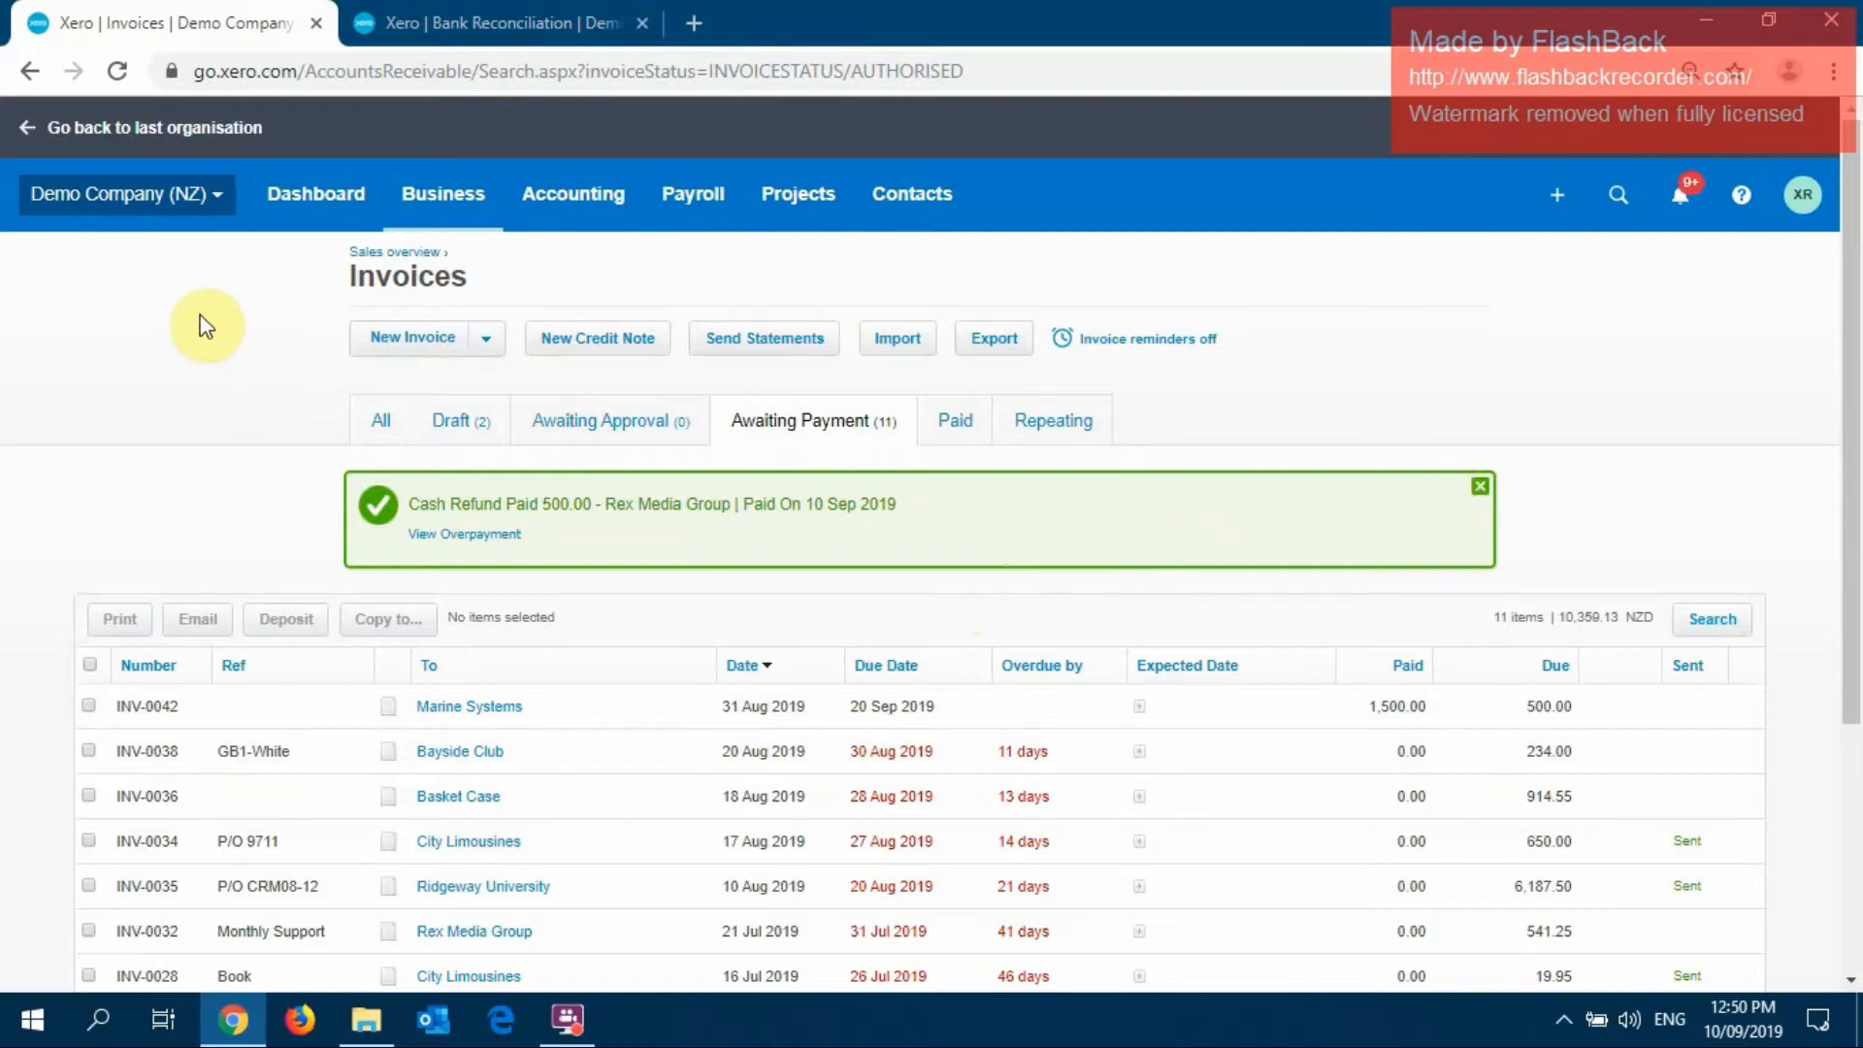
Open the ASB Business Bank Account's reconciliation page and bring up the remaining 9 Sep Dunedin Auto Repairs statement line
click(318, 196)
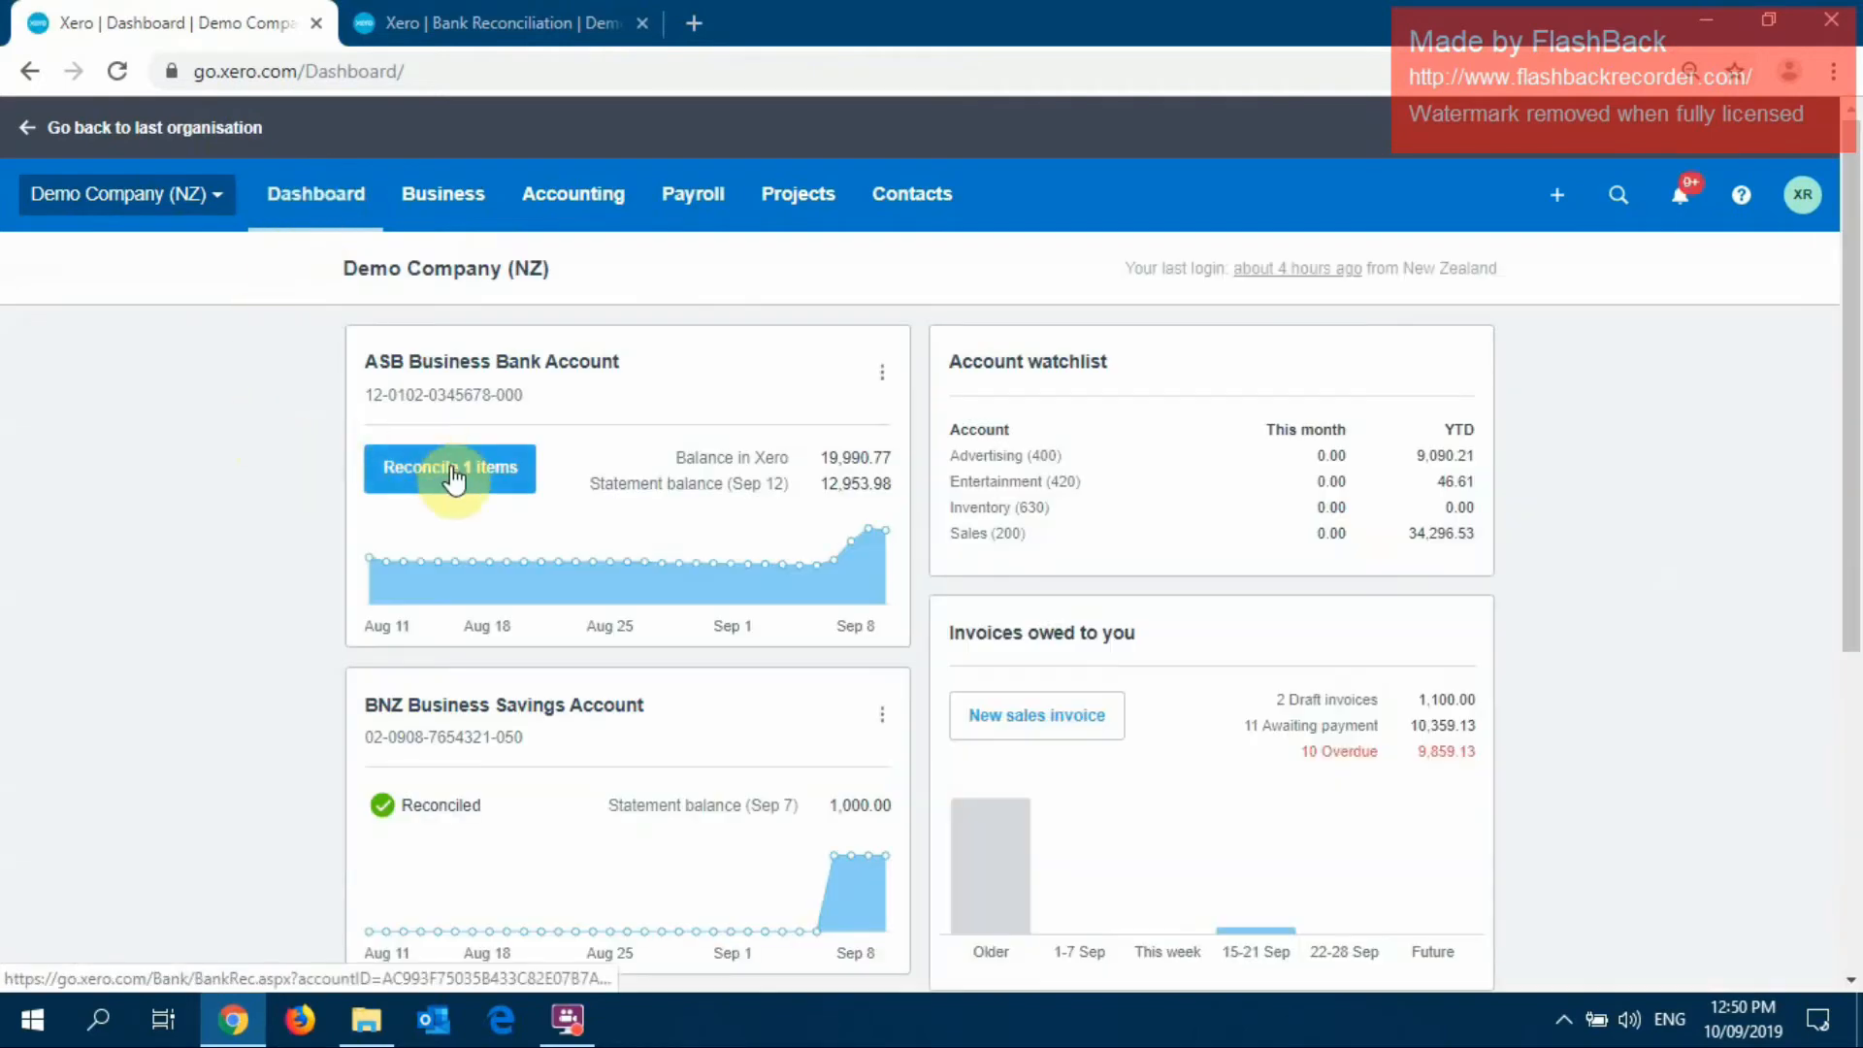
click(452, 469)
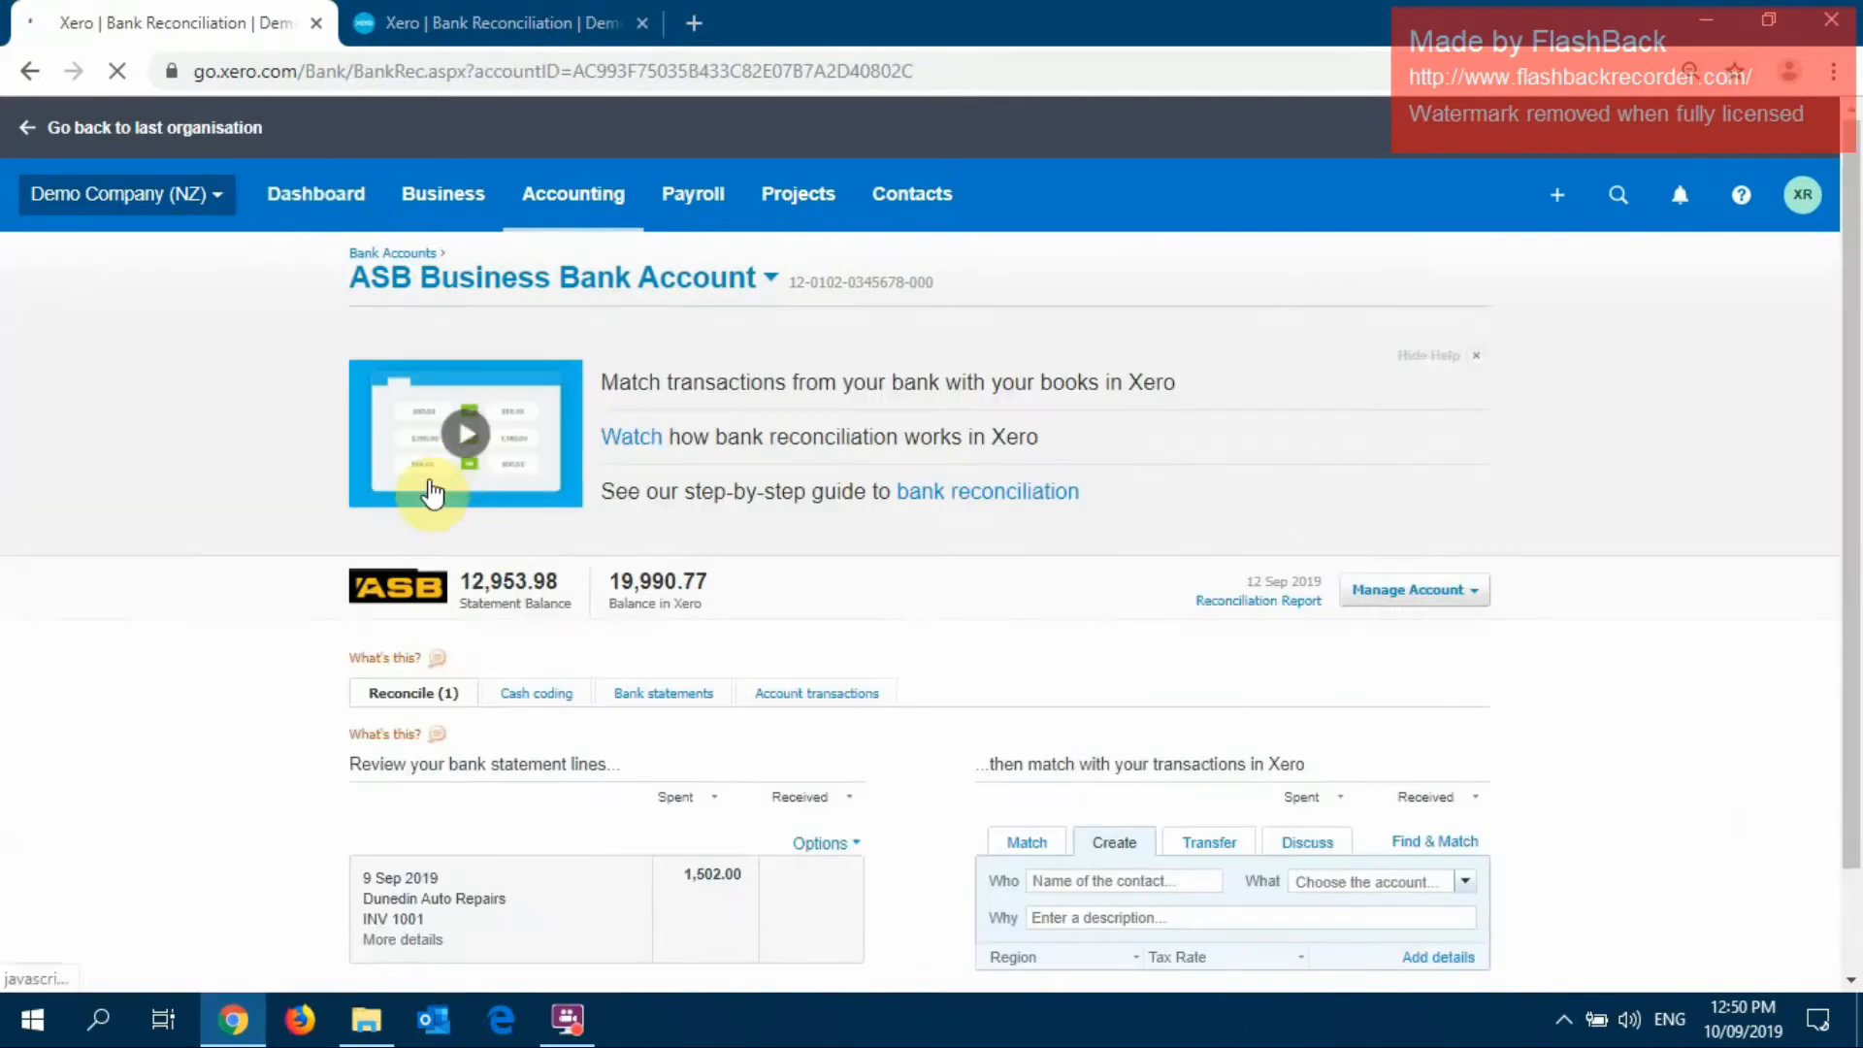
scroll(153, 510, down, 1)
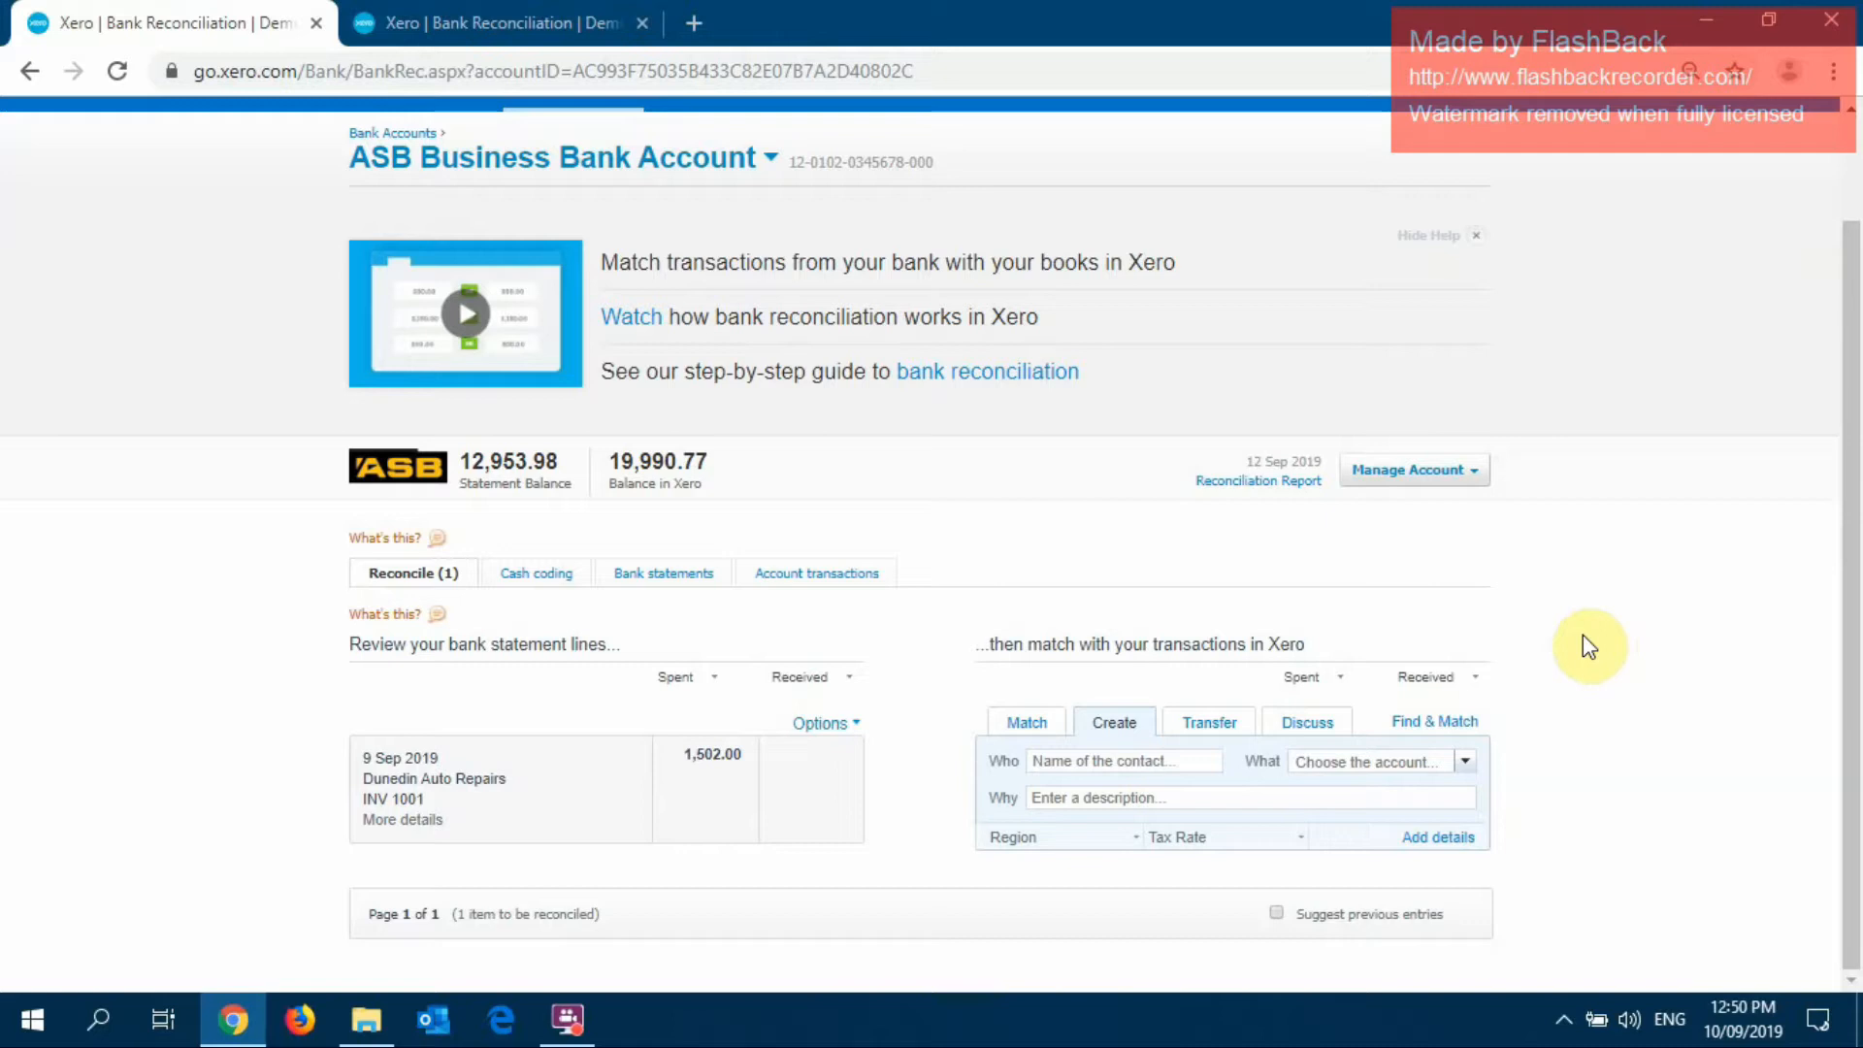
click(1506, 600)
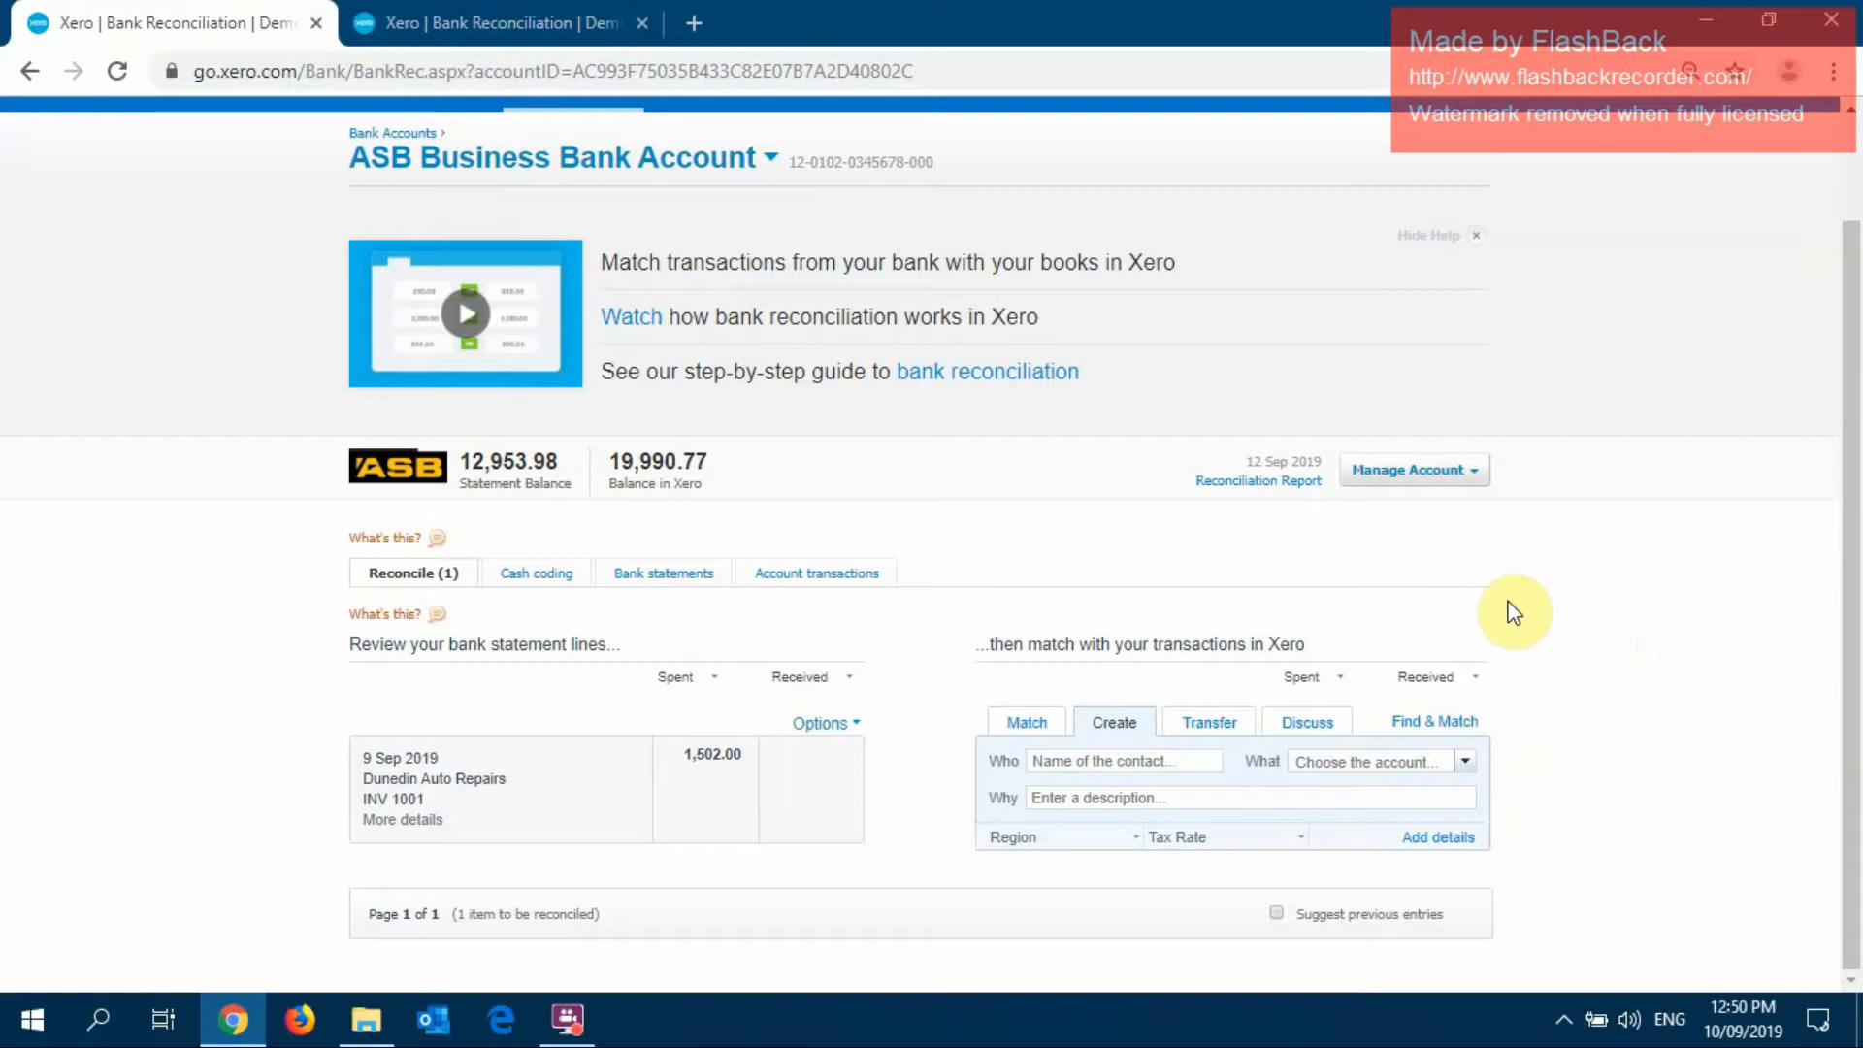
Save the discussion note "Can you advise which code to put this to?" on the 9 Sep Dunedin Auto Repairs statement line
click(1308, 725)
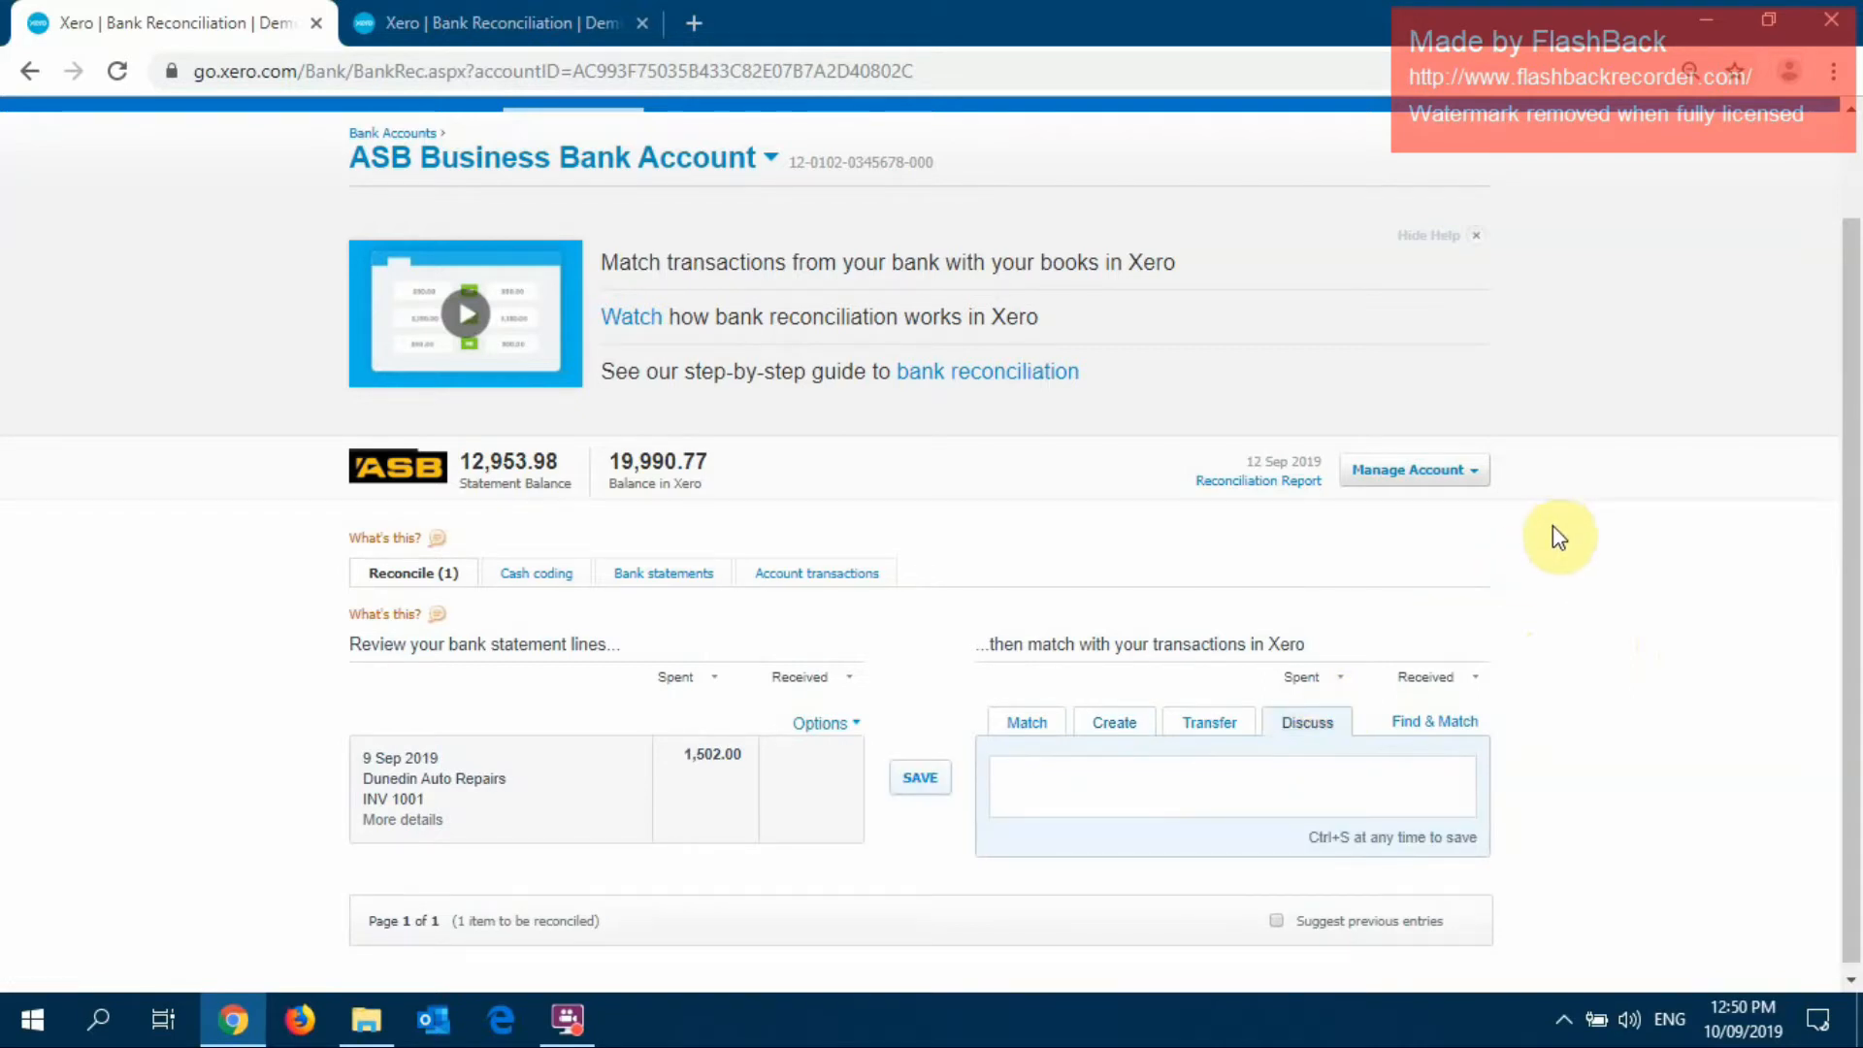
click(1376, 774)
text(Can yo)
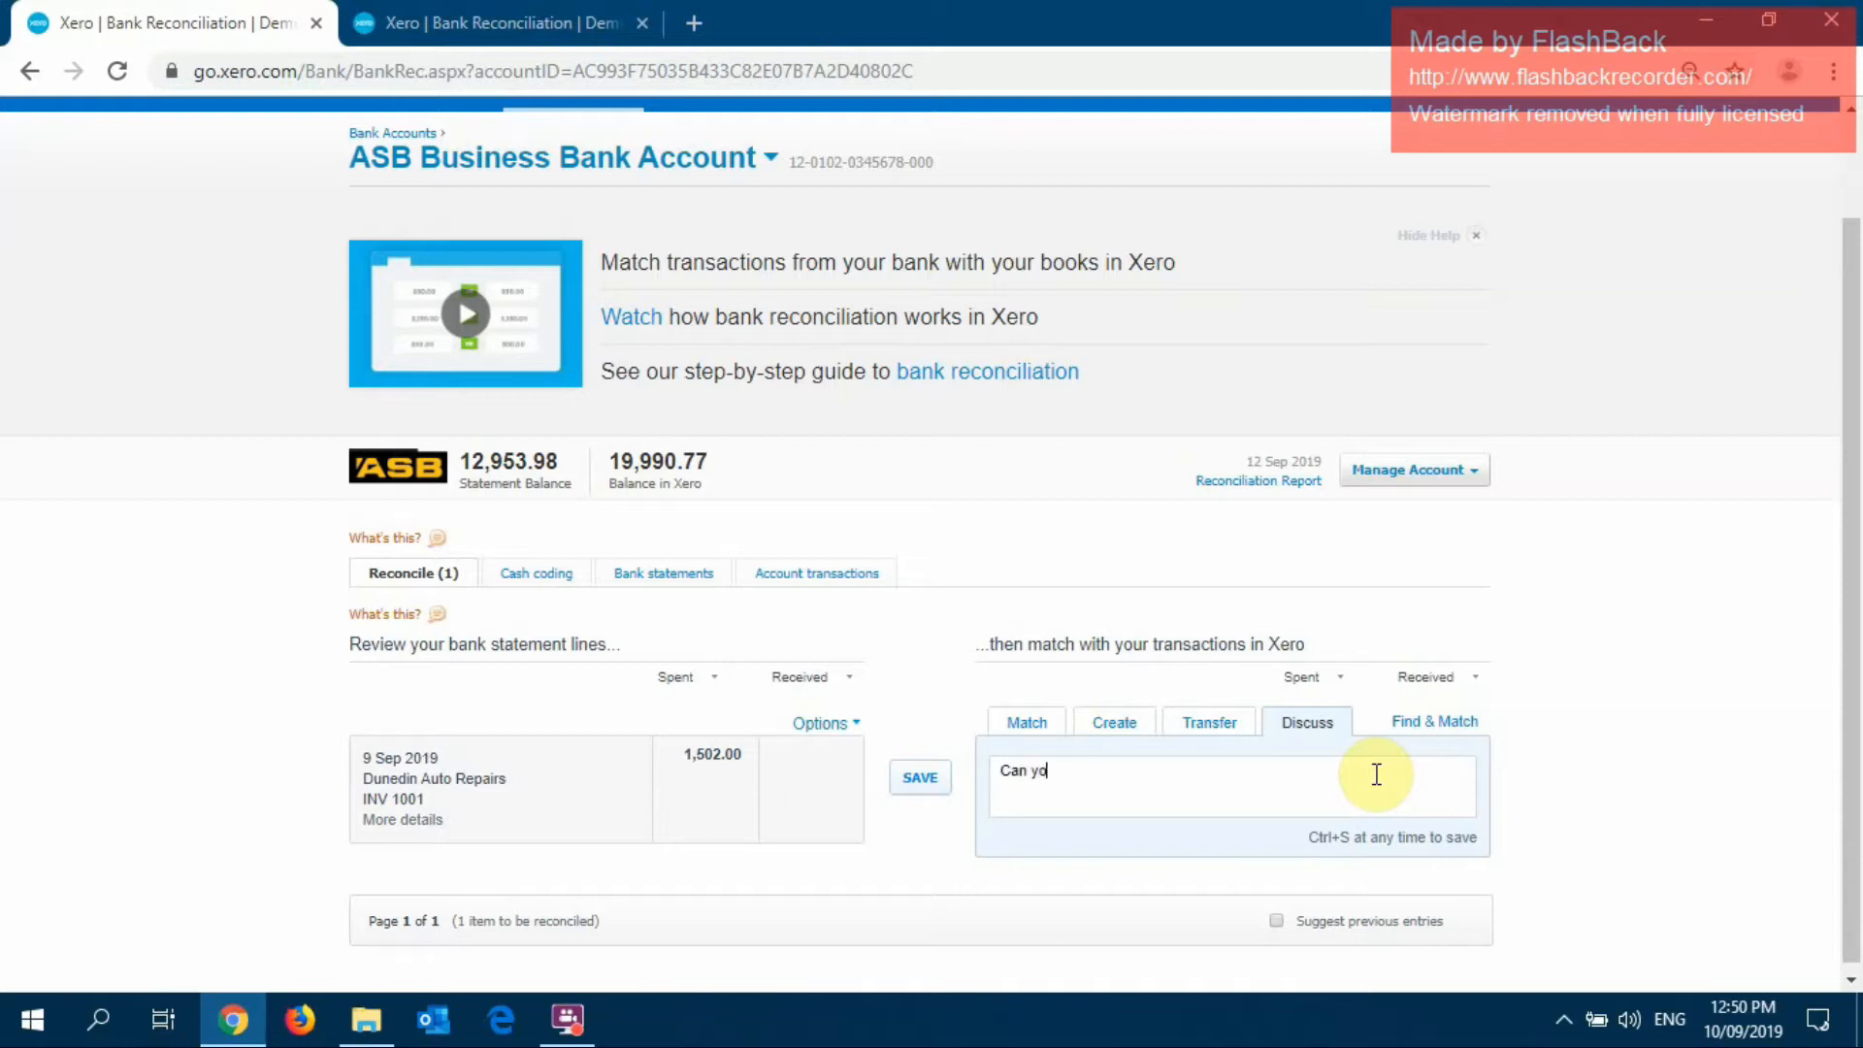
text(u advise which code to pu)
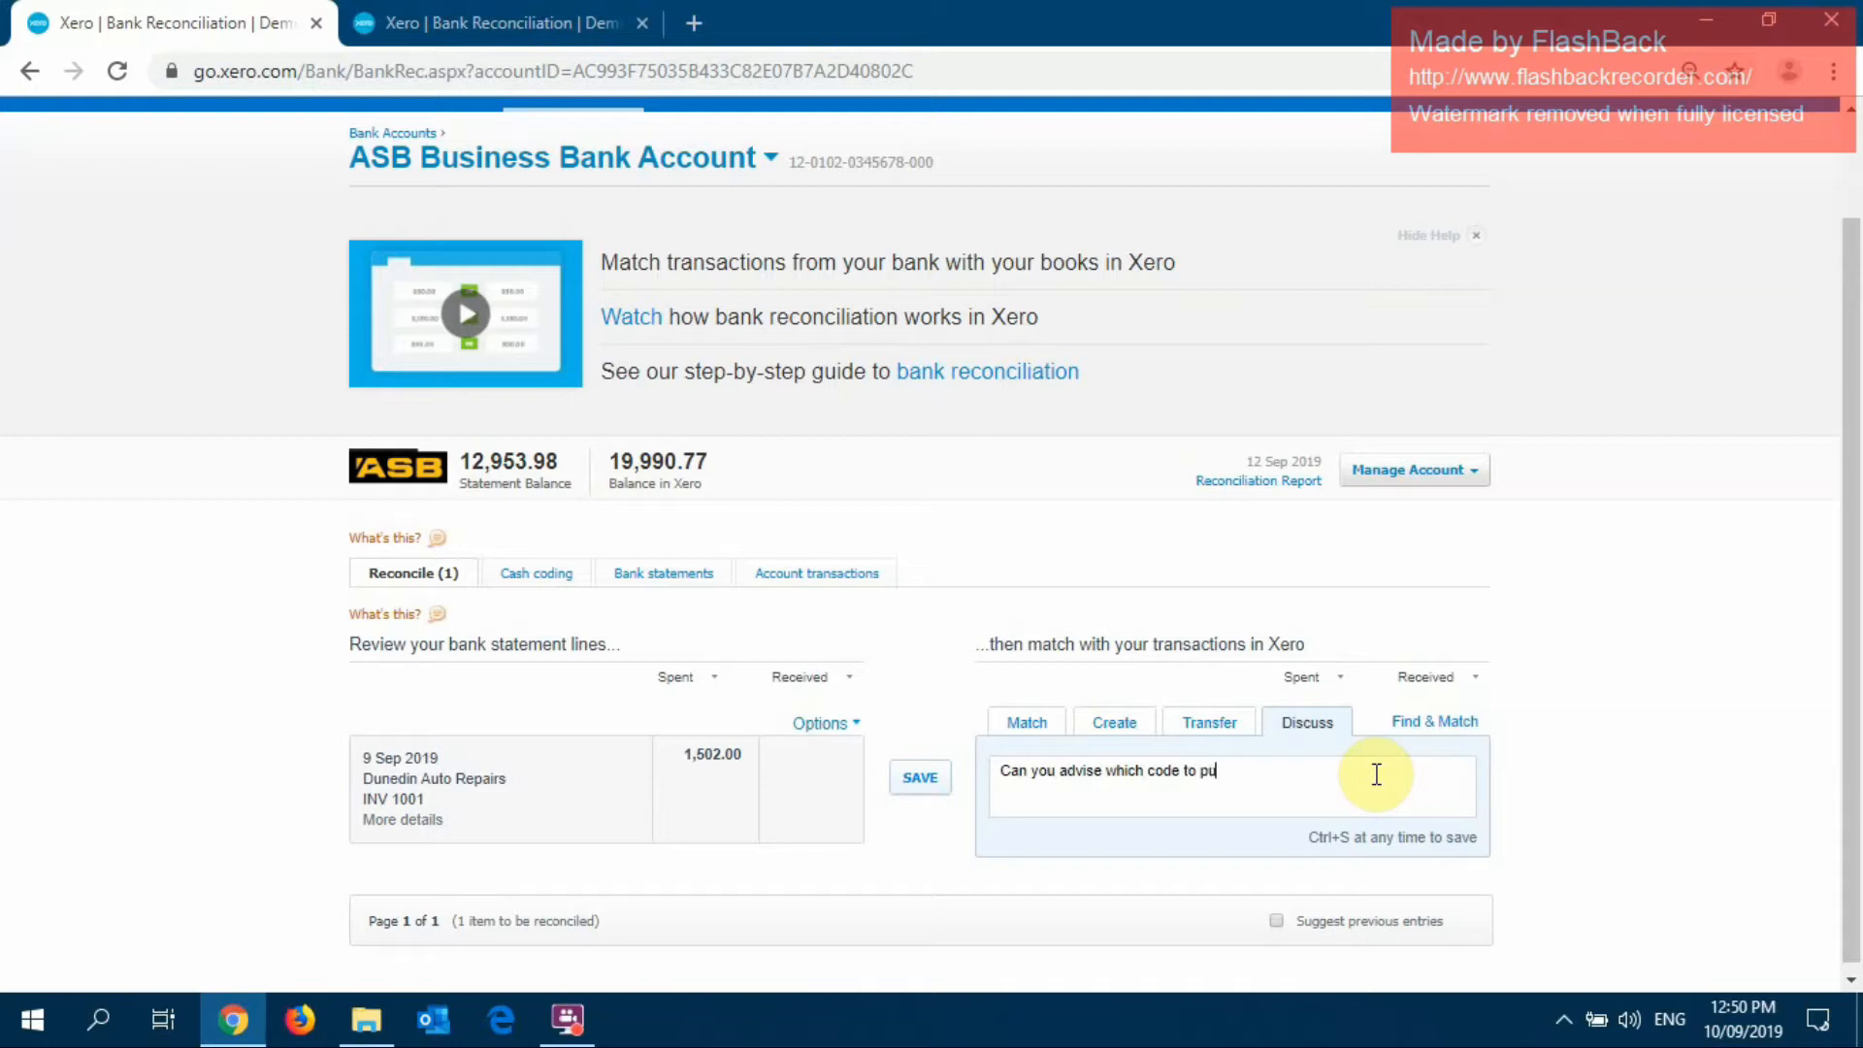
text(t this to?)
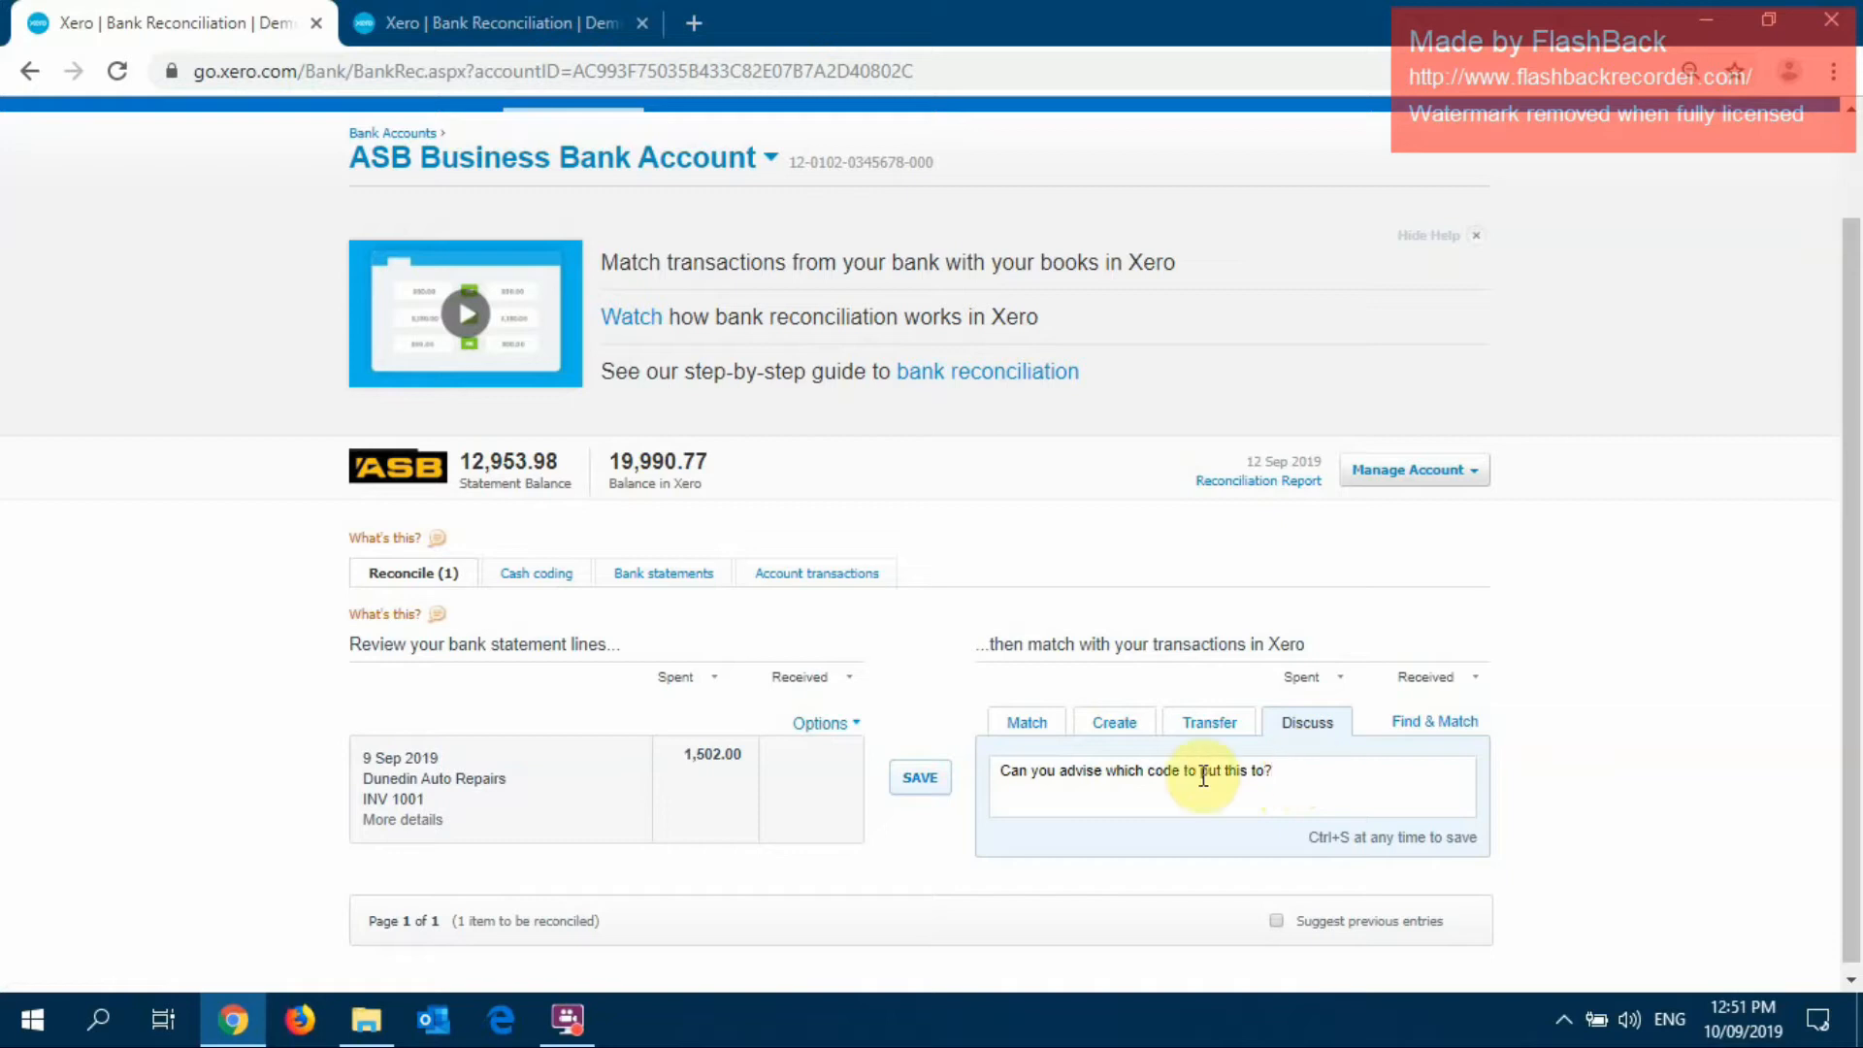
click(939, 781)
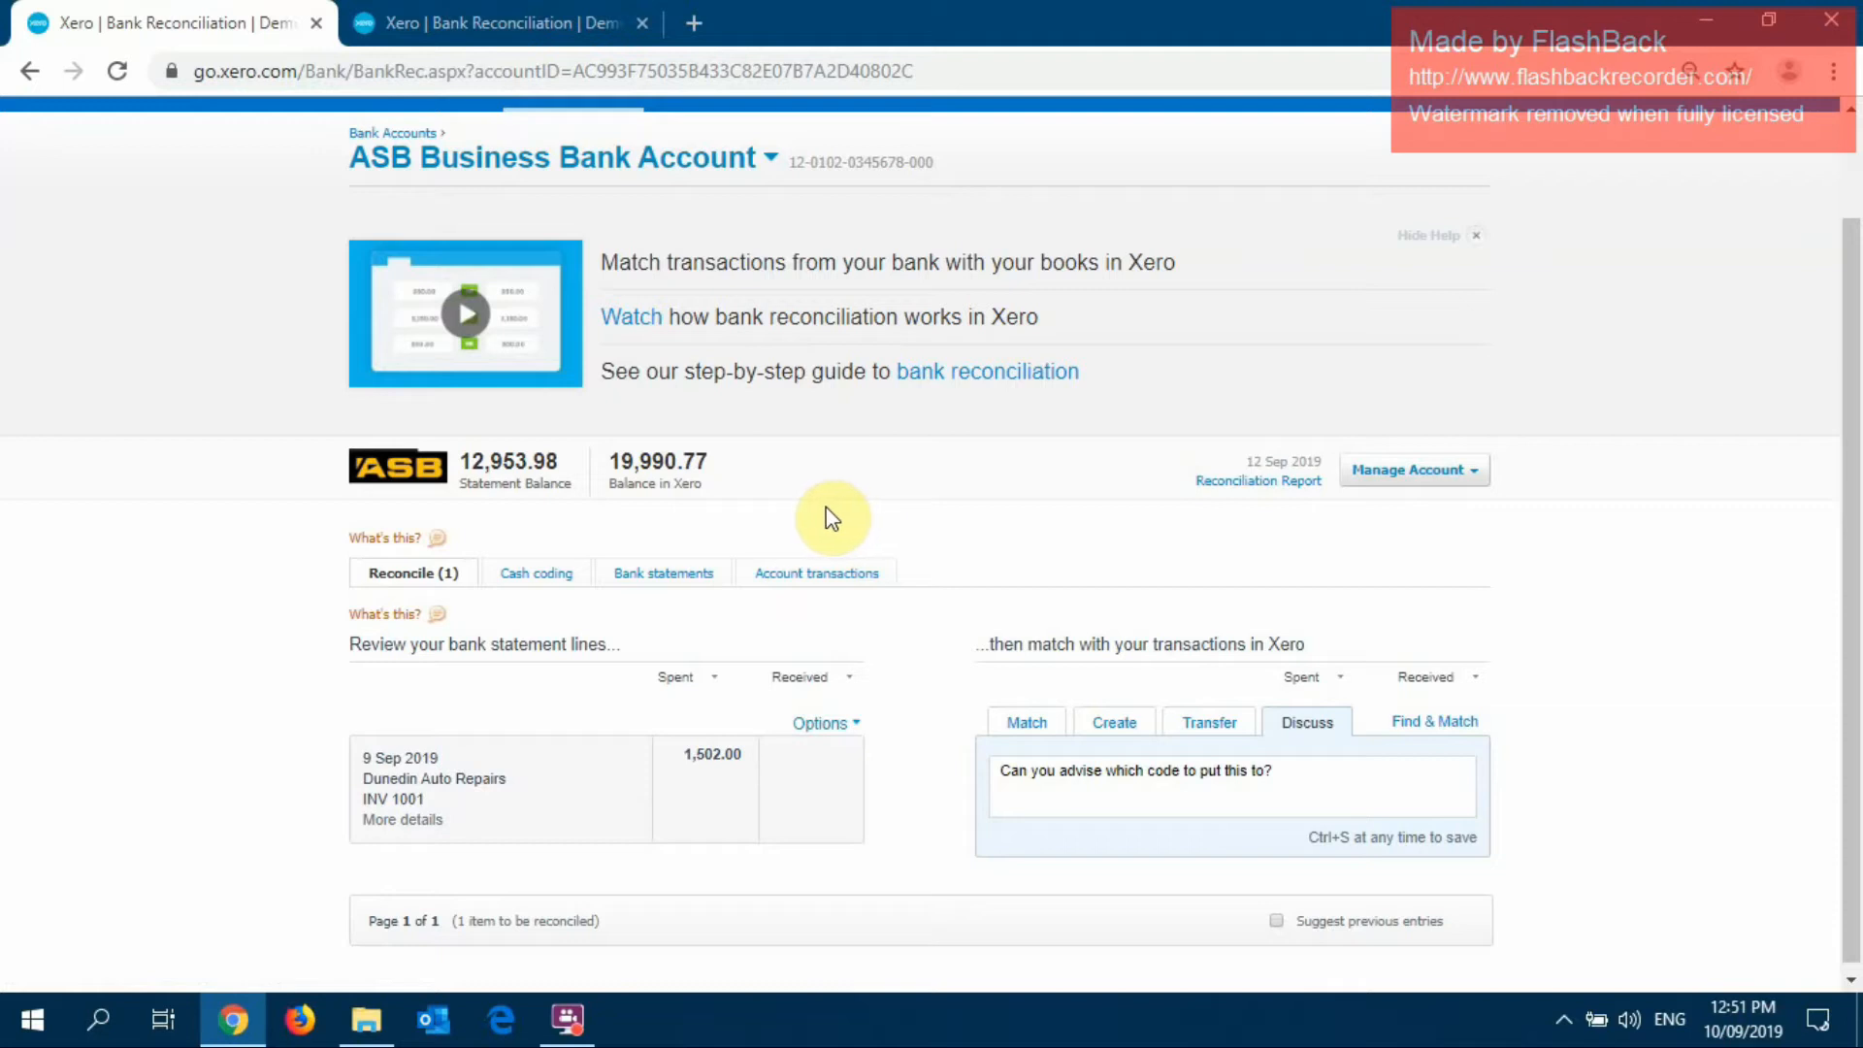
Open the ASB Business Bank Account's list of account transactions and display its search form
scroll(829, 518, up, 2)
click(315, 194)
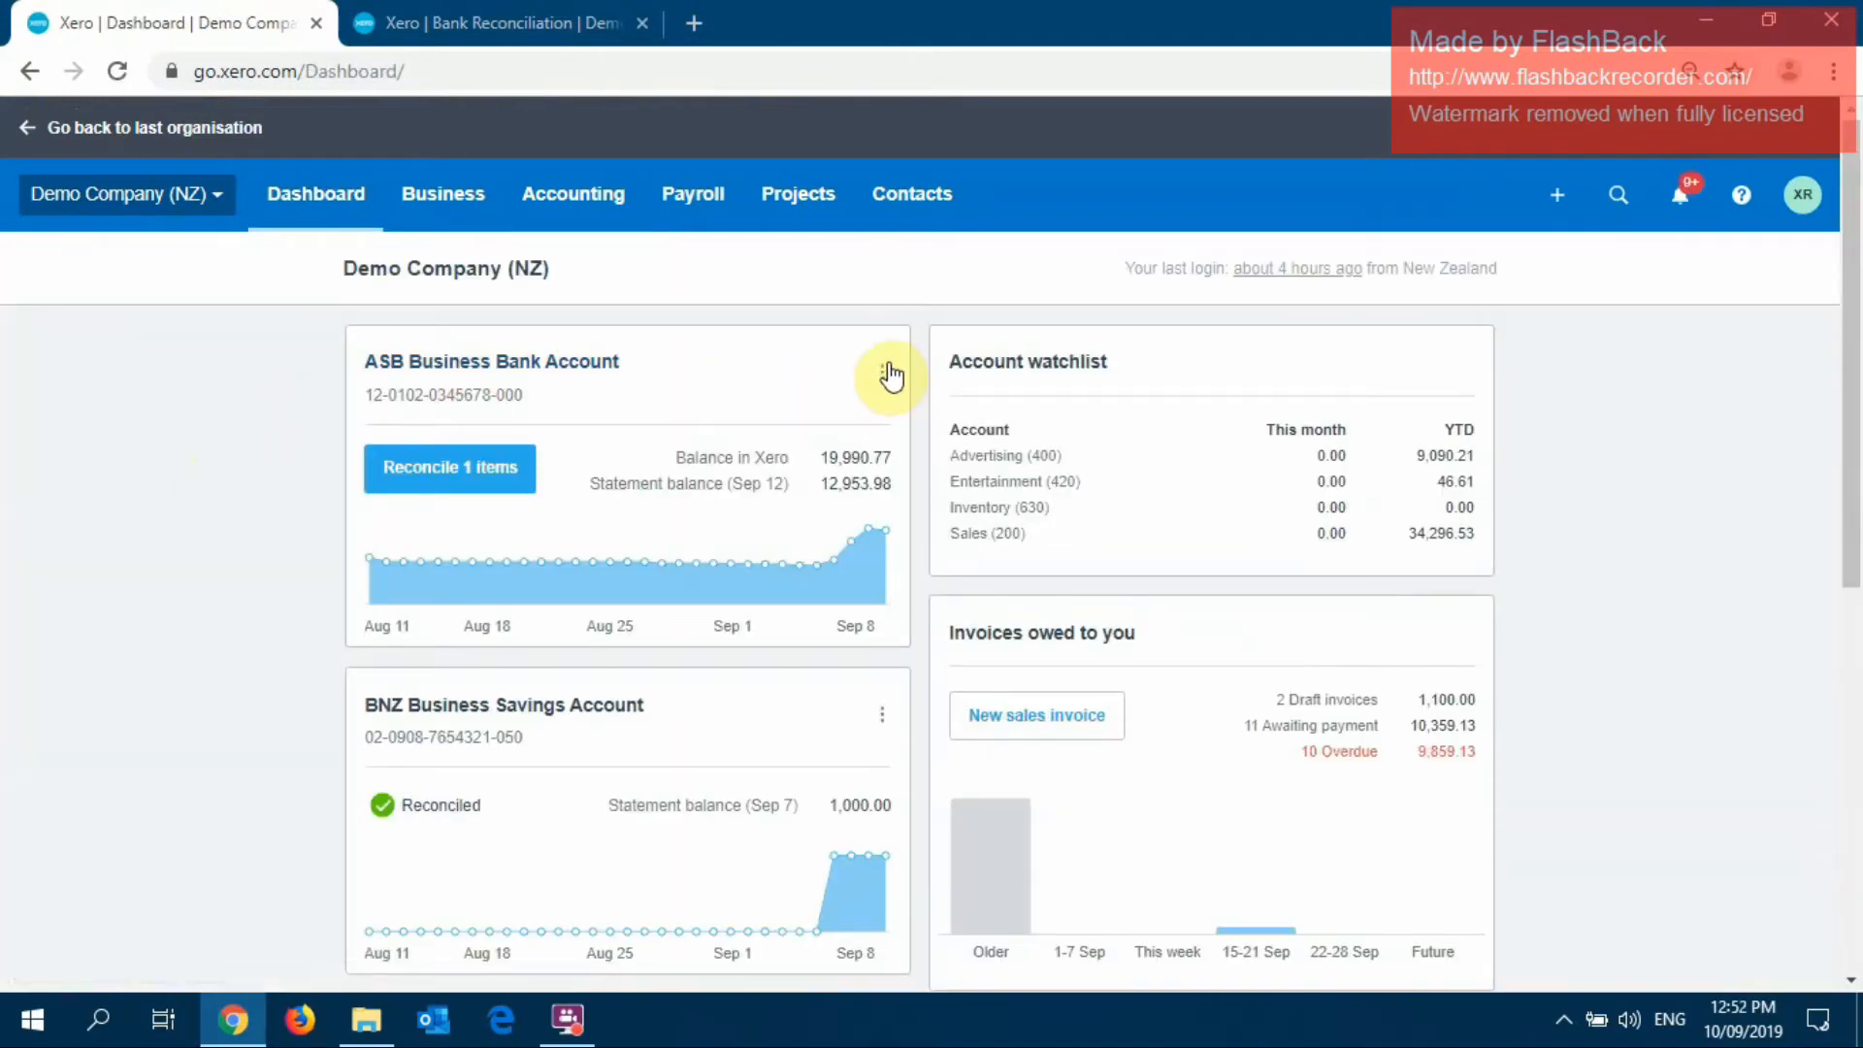
click(562, 363)
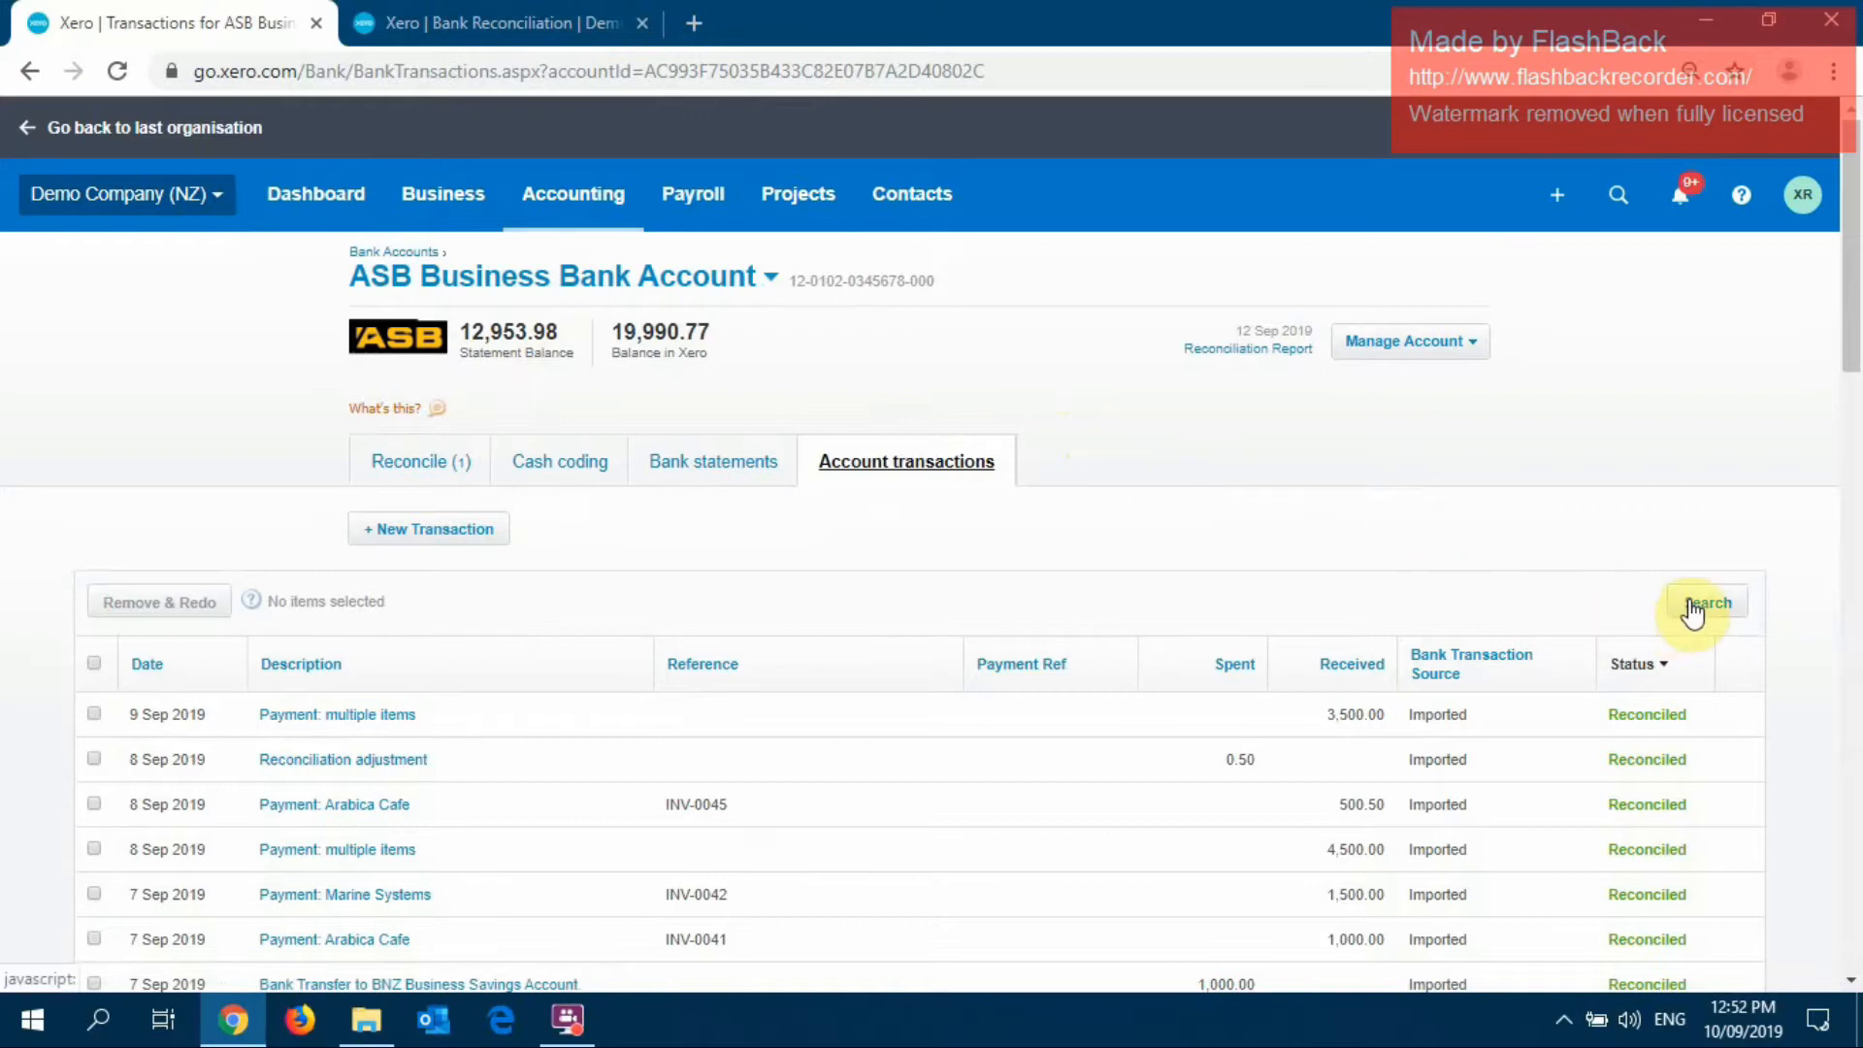
click(1693, 609)
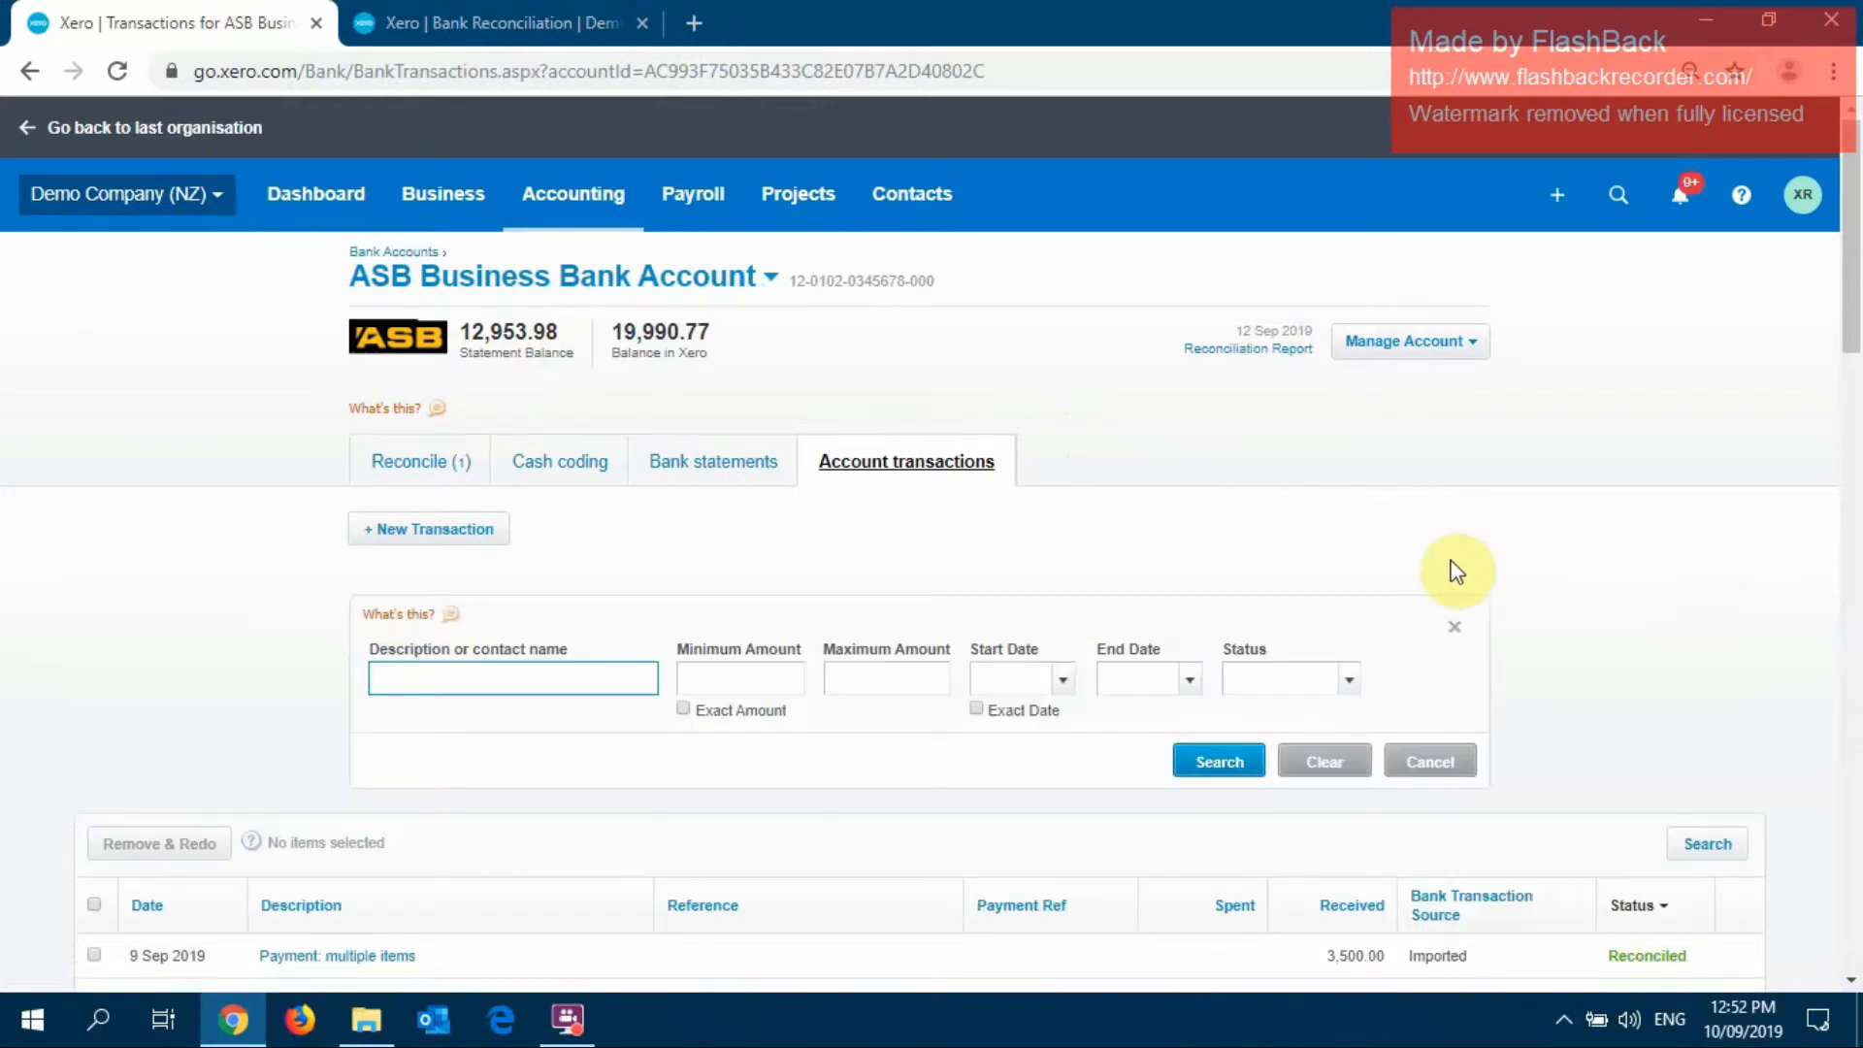
scroll(1300, 533, down, 2)
scroll(1232, 500, down, 1)
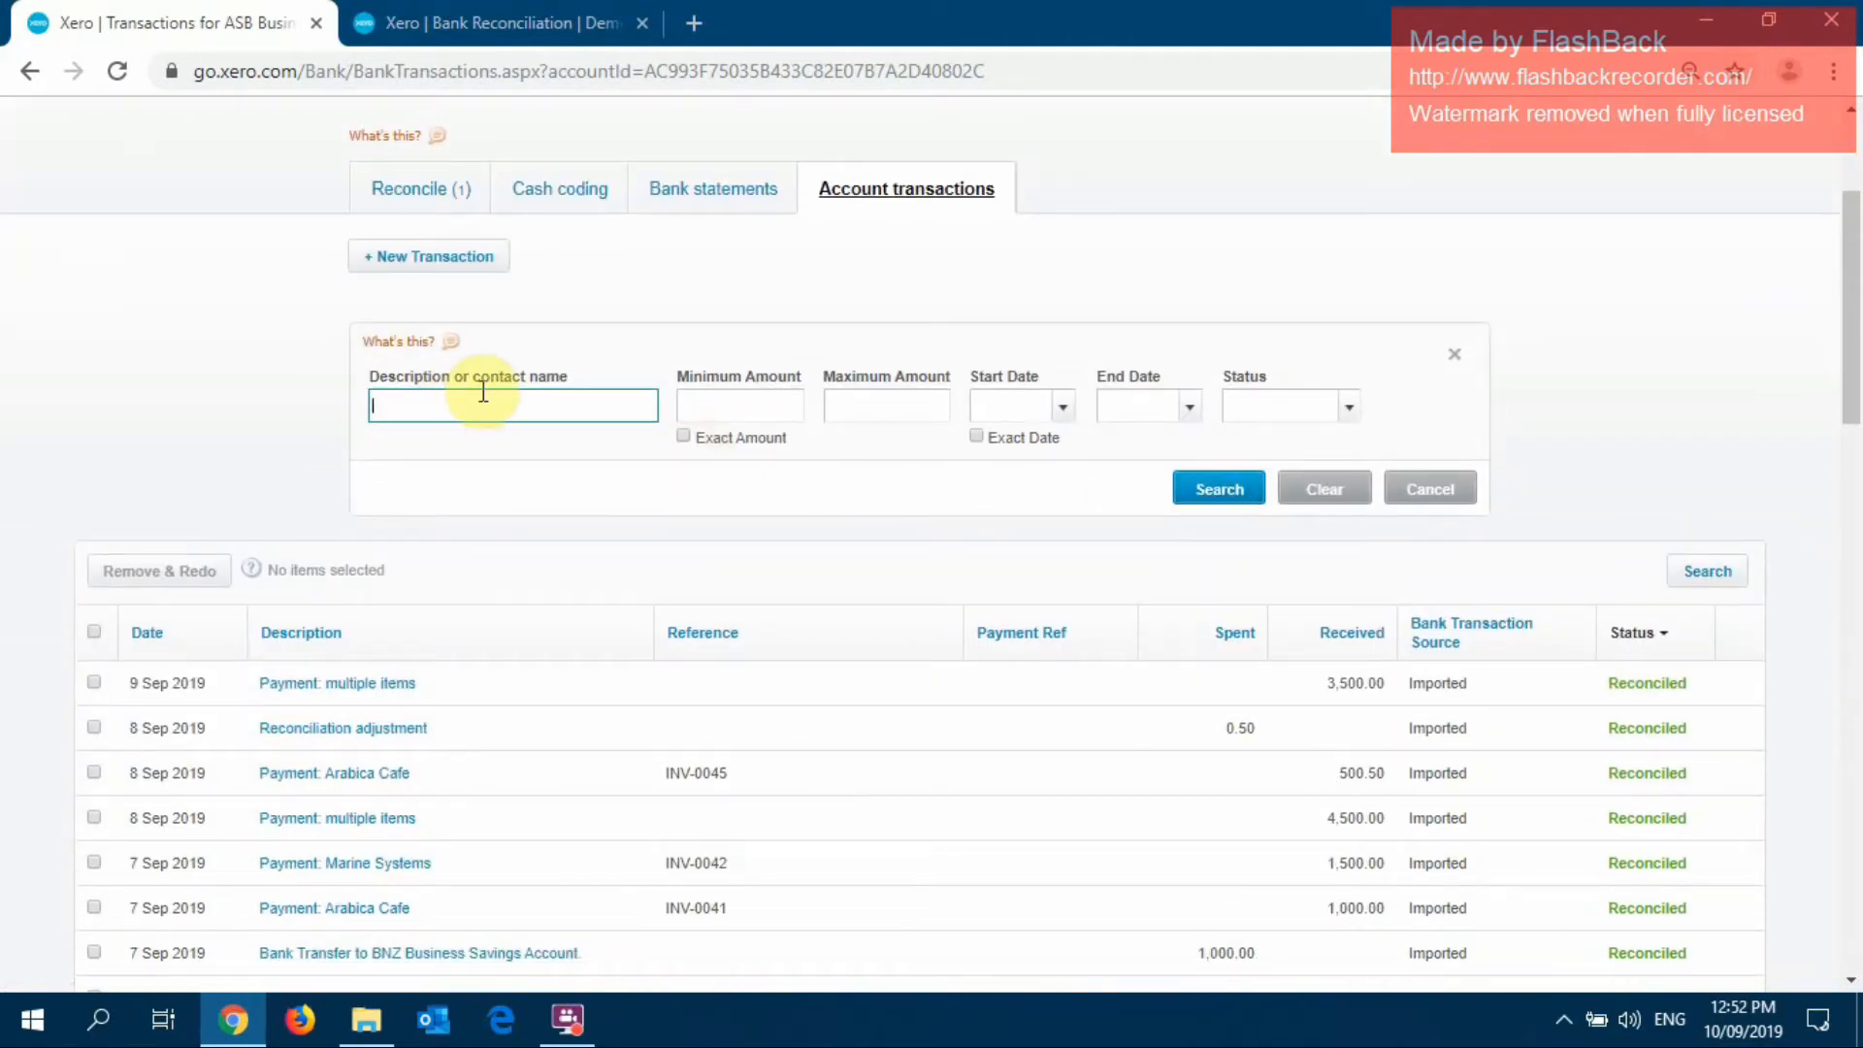
click(683, 436)
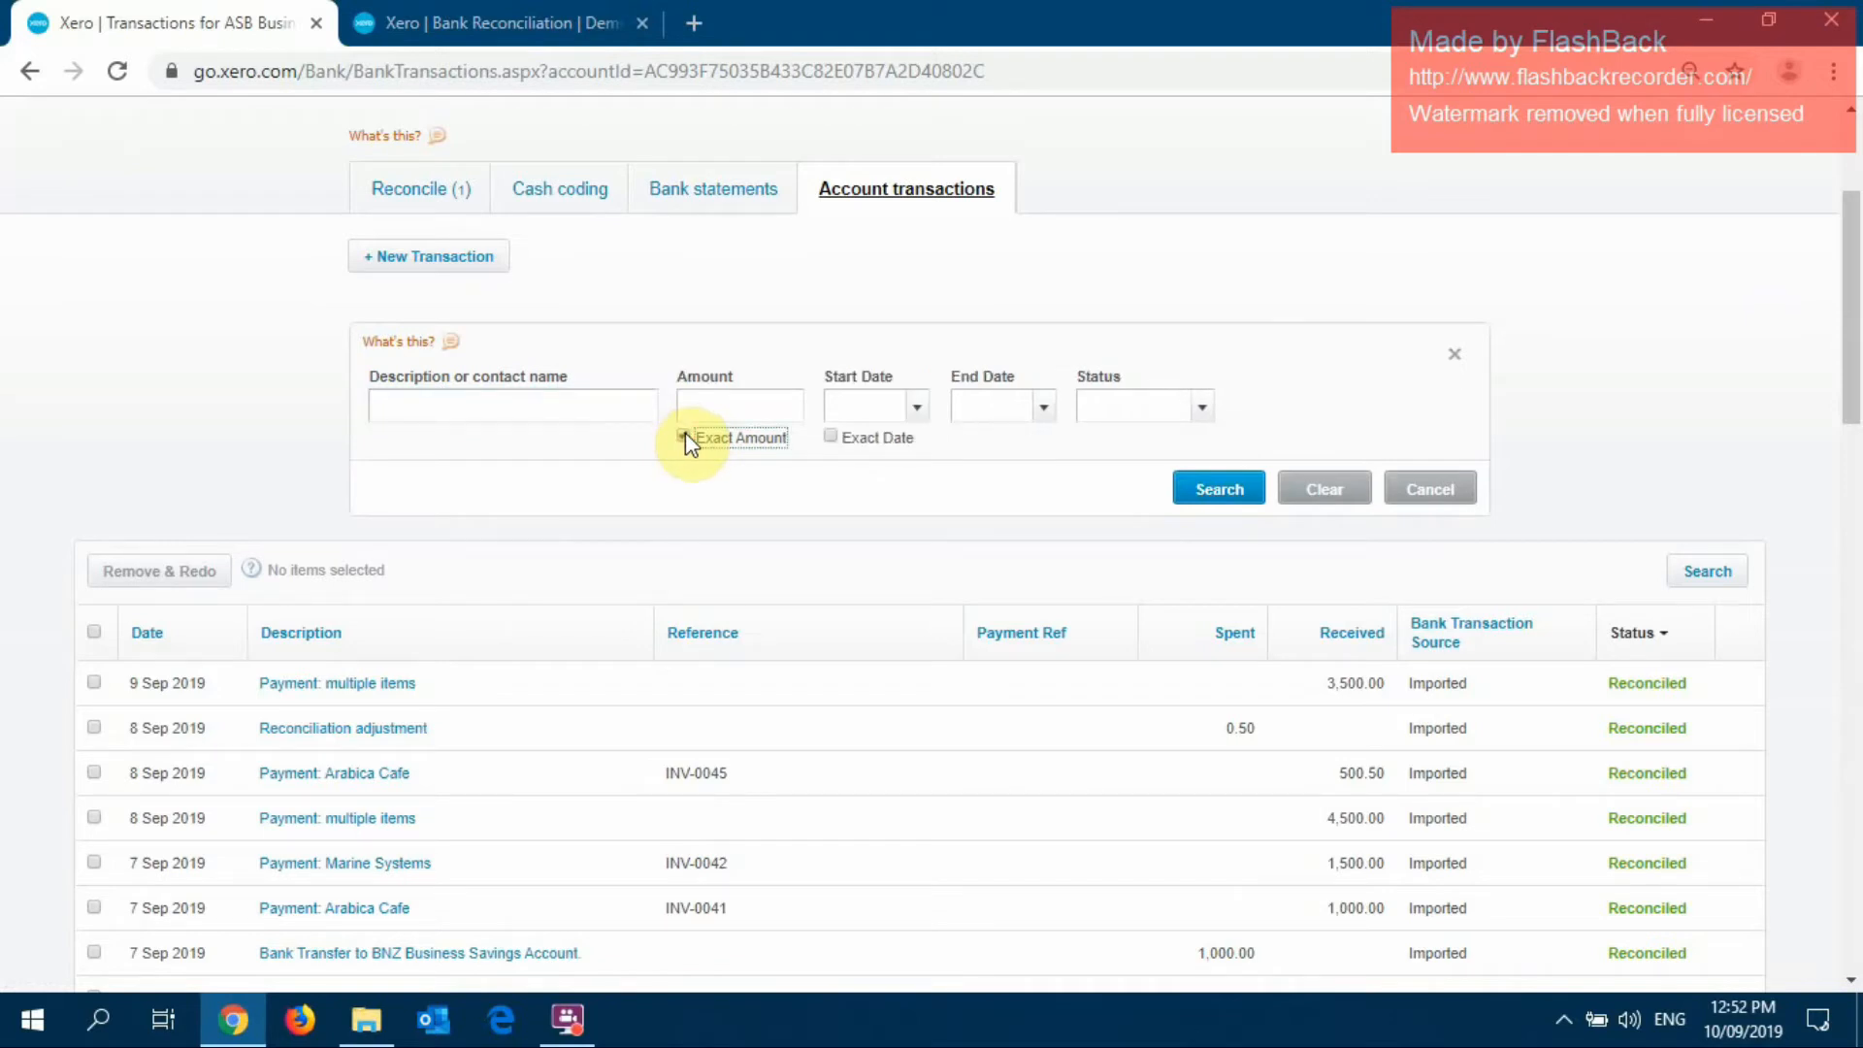
click(683, 436)
click(976, 436)
click(978, 436)
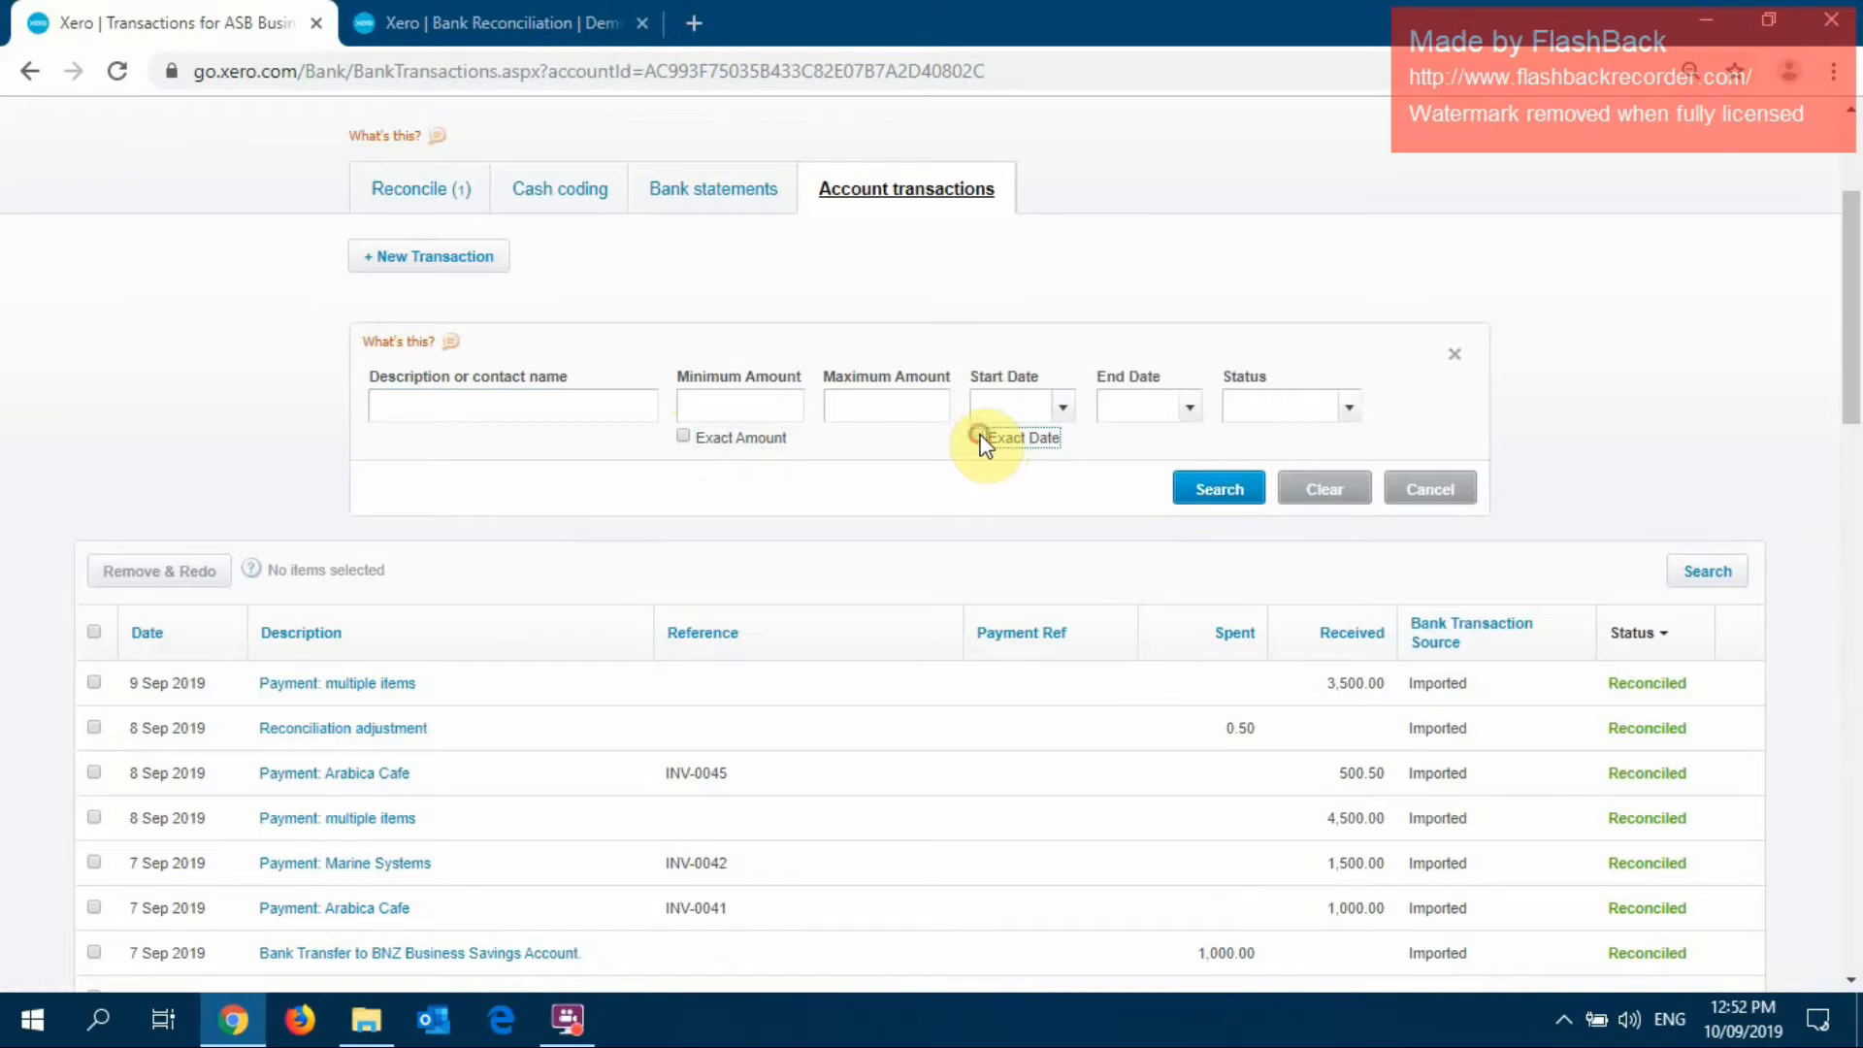
click(1063, 410)
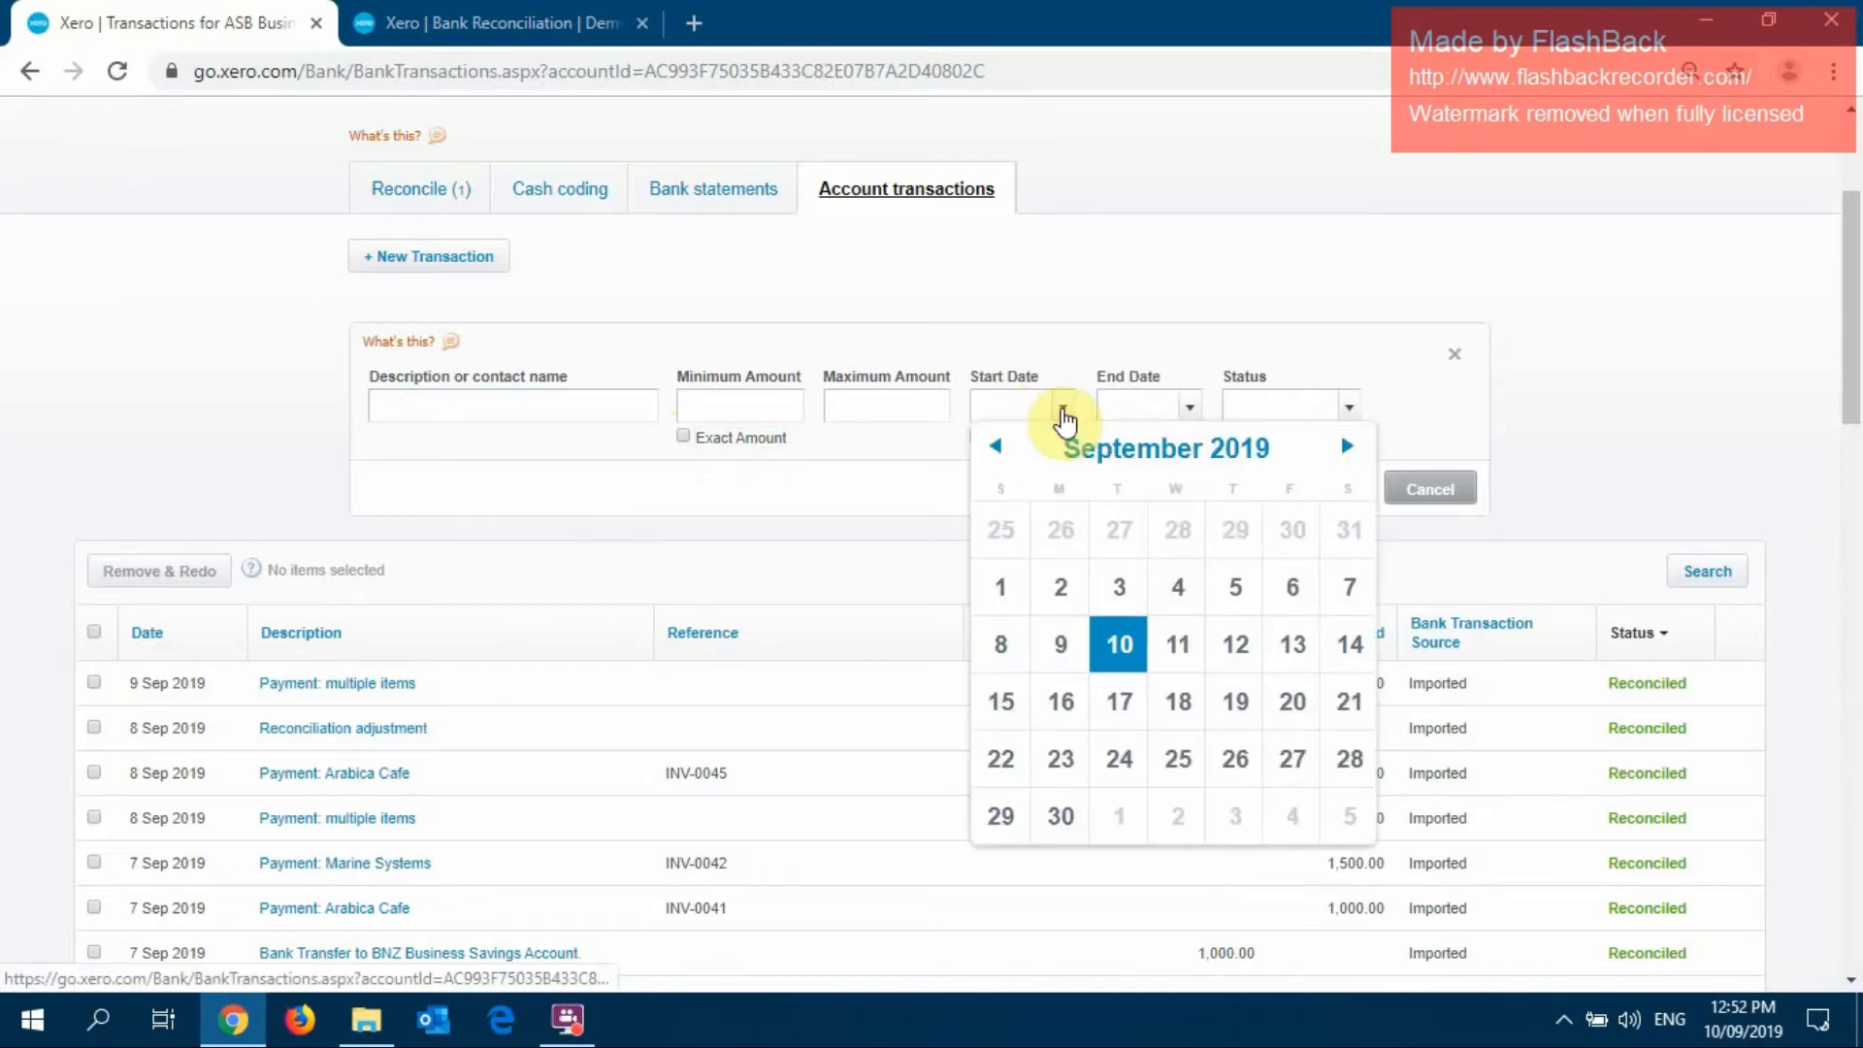
click(1044, 324)
click(582, 407)
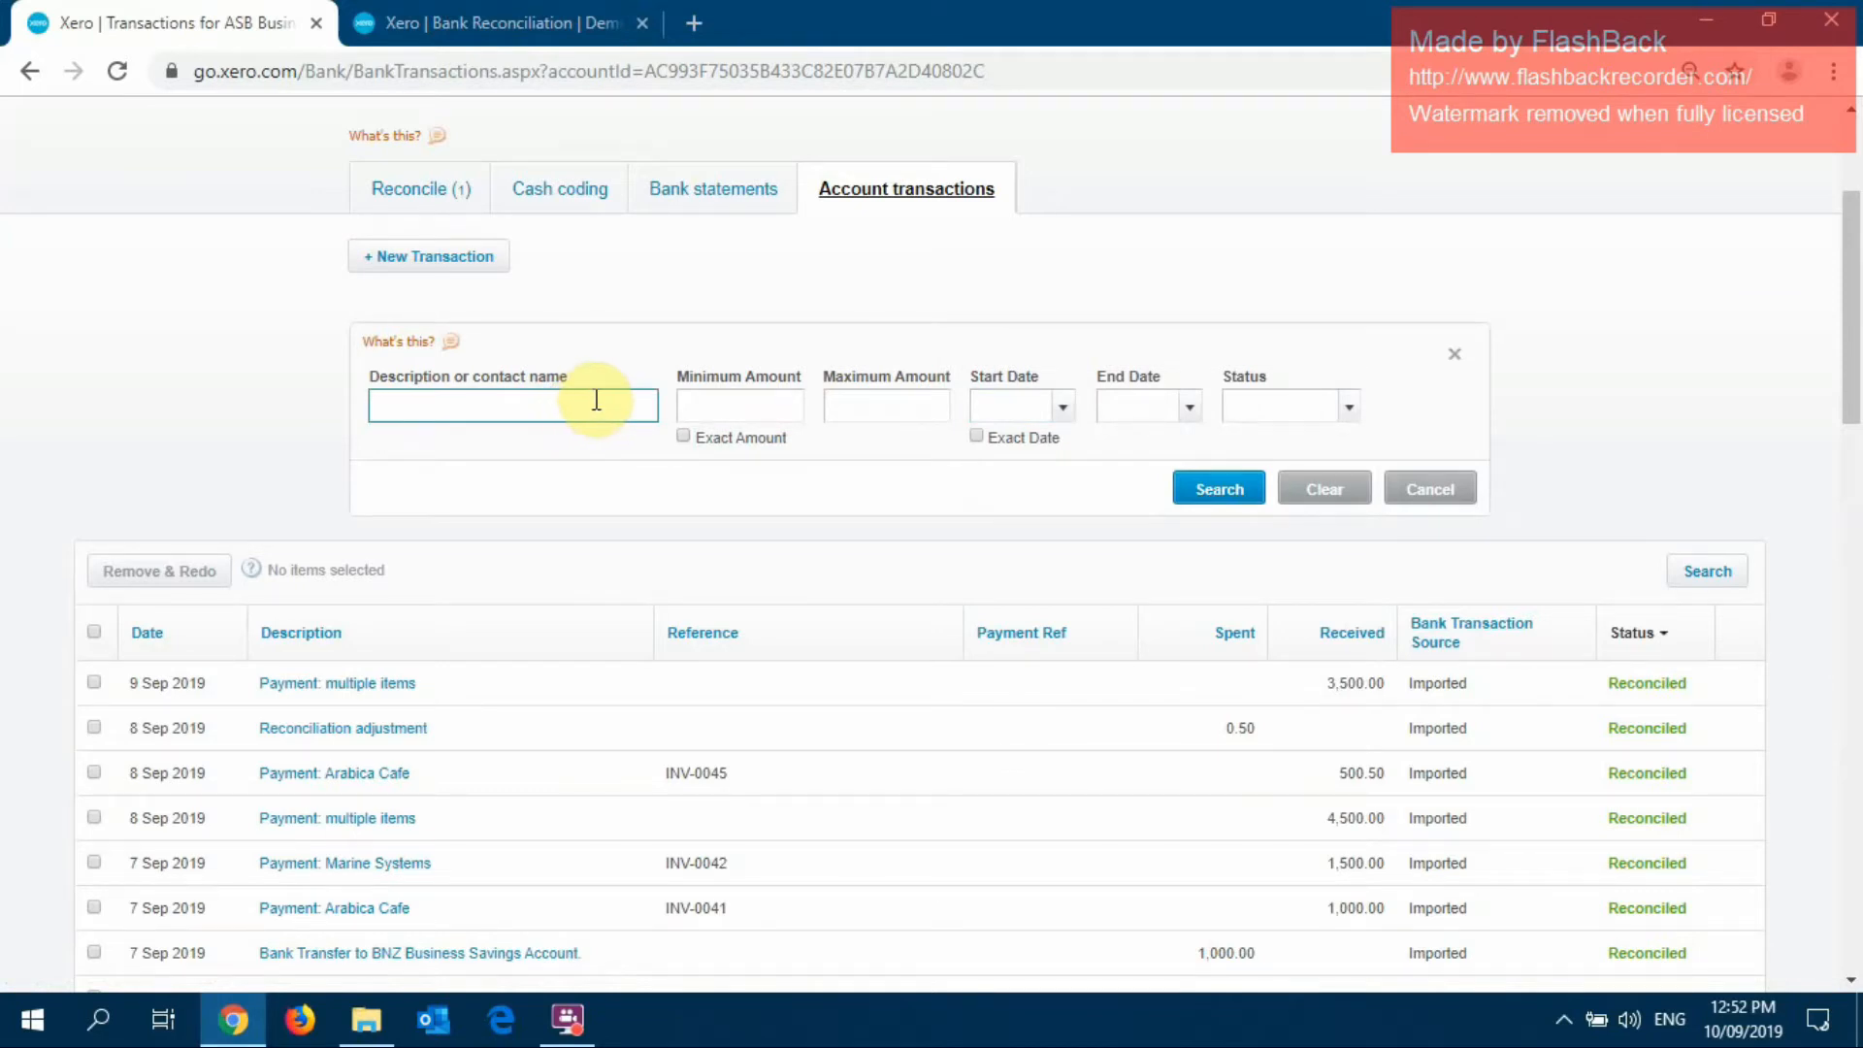
text(wareh)
key(BackSpace)
key(BackSpace)
key(BackSpace)
key(BackSpace)
Search the ASB account transactions for an exact amount of 100
click(684, 437)
click(723, 399)
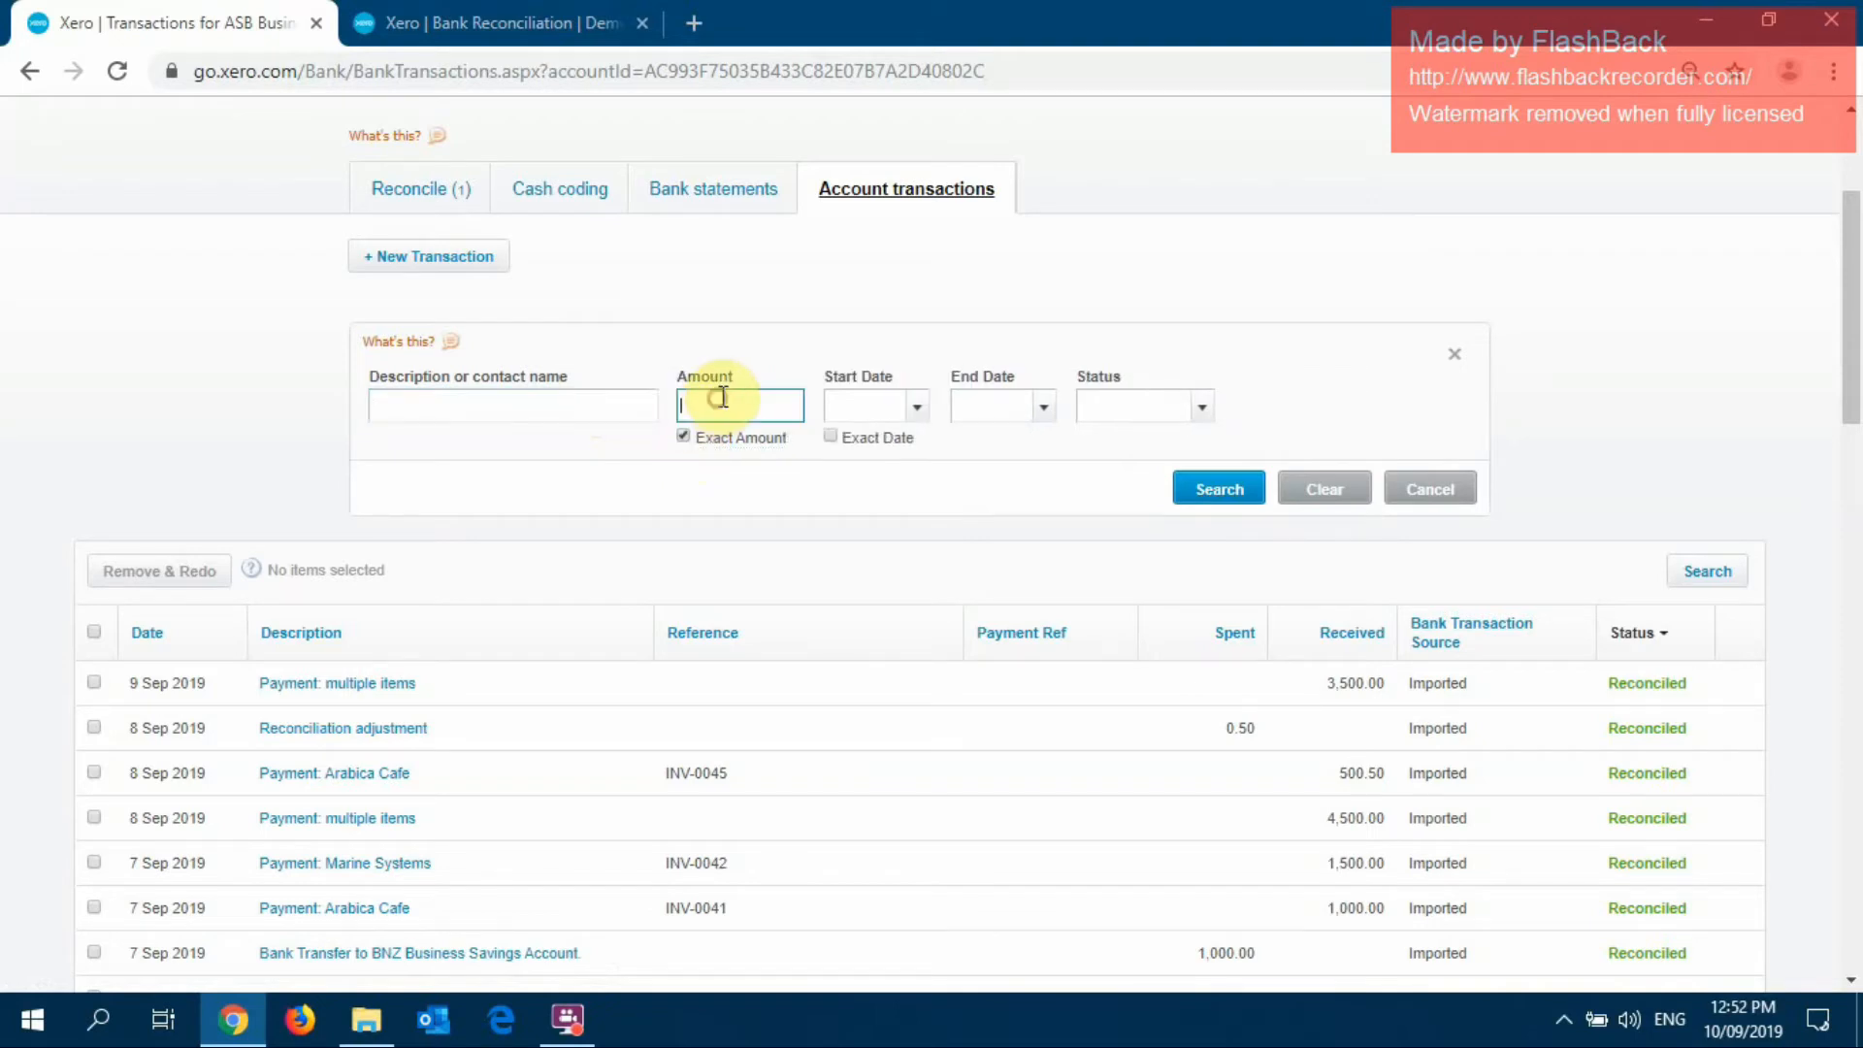
text(100)
click(1218, 492)
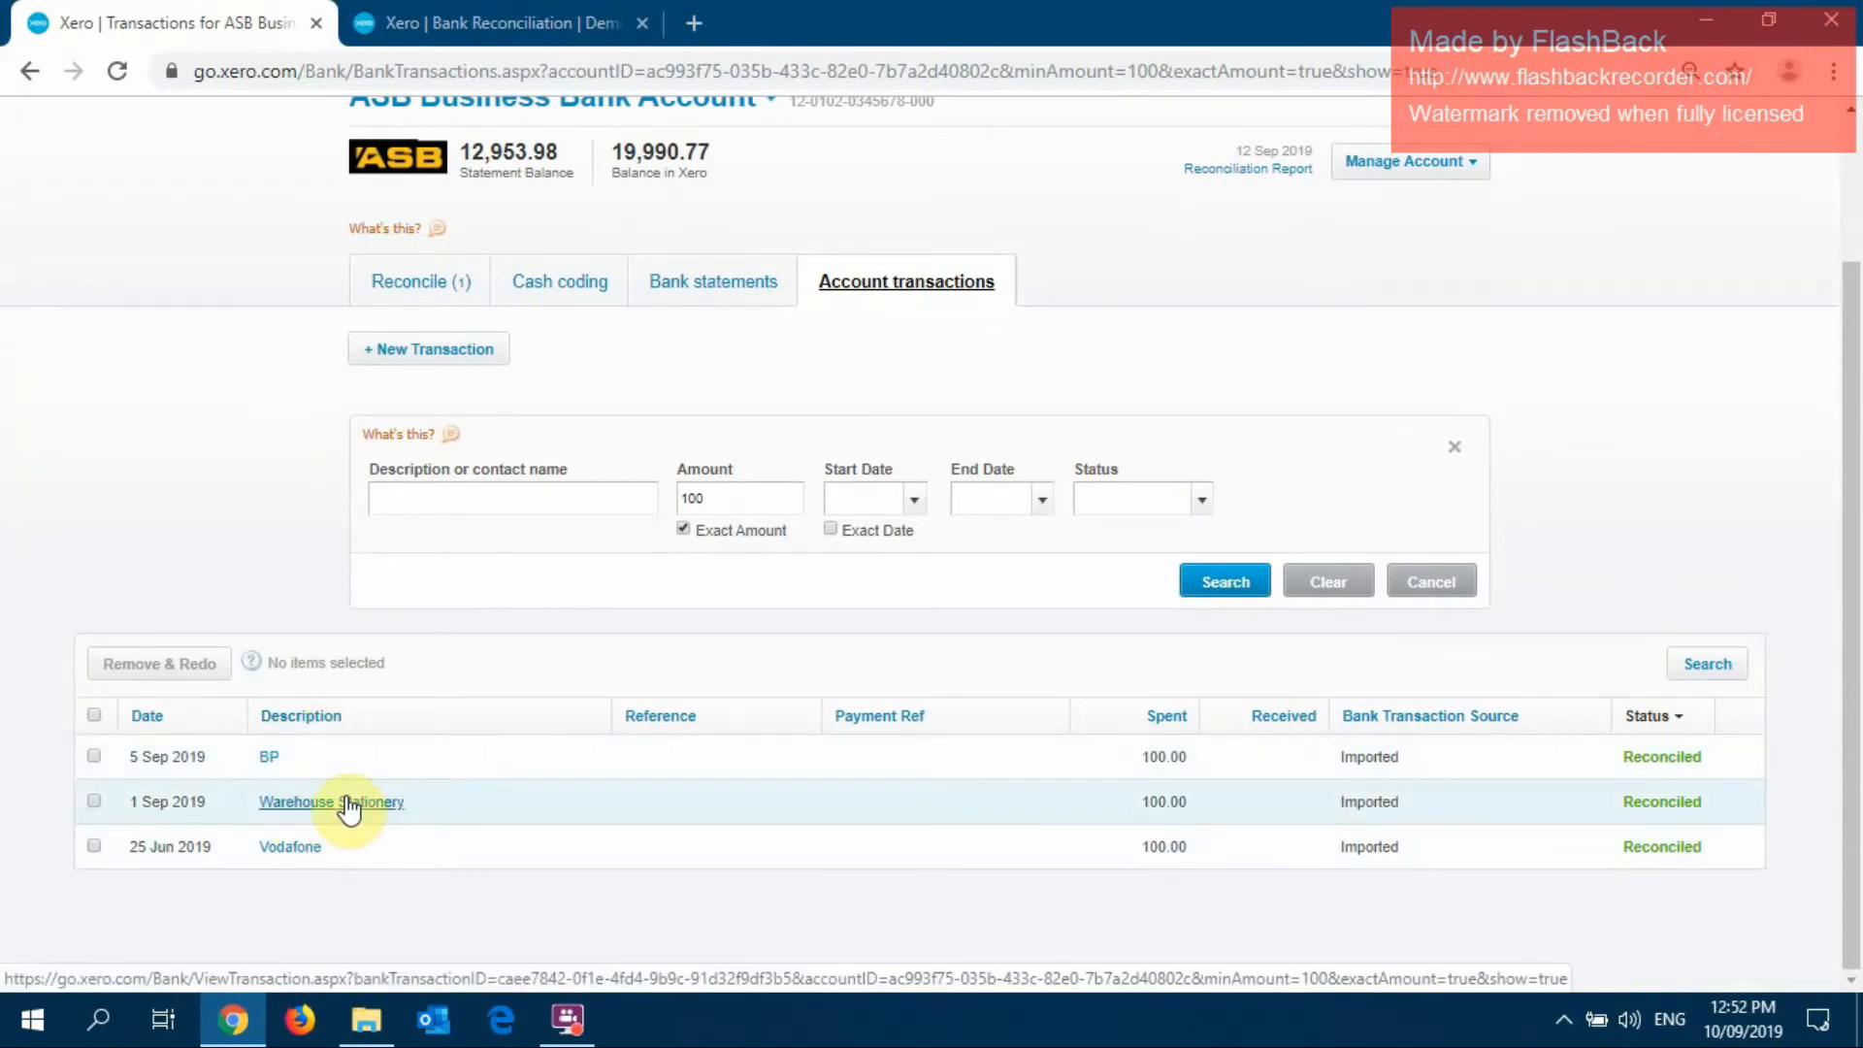
Open the 1 Sep Warehouse Stationery transaction for editing and select the account of its Stationary line
click(349, 803)
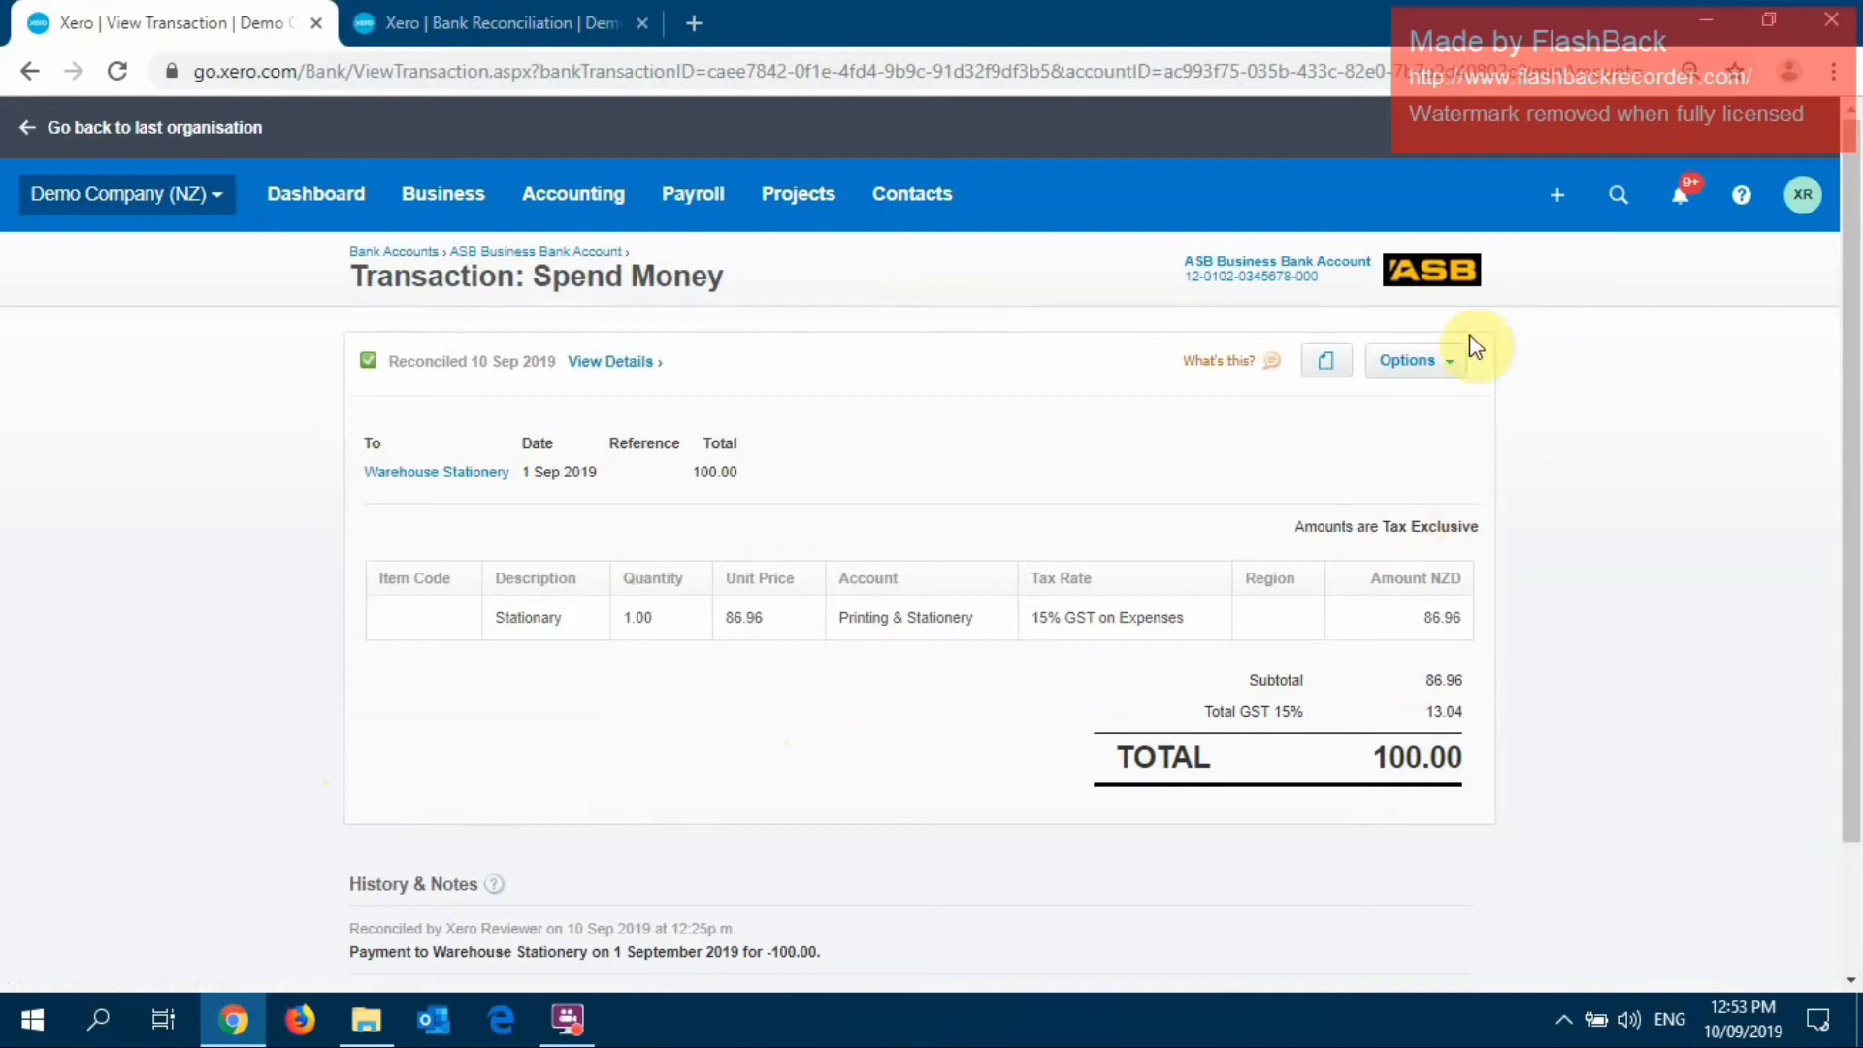
click(1450, 370)
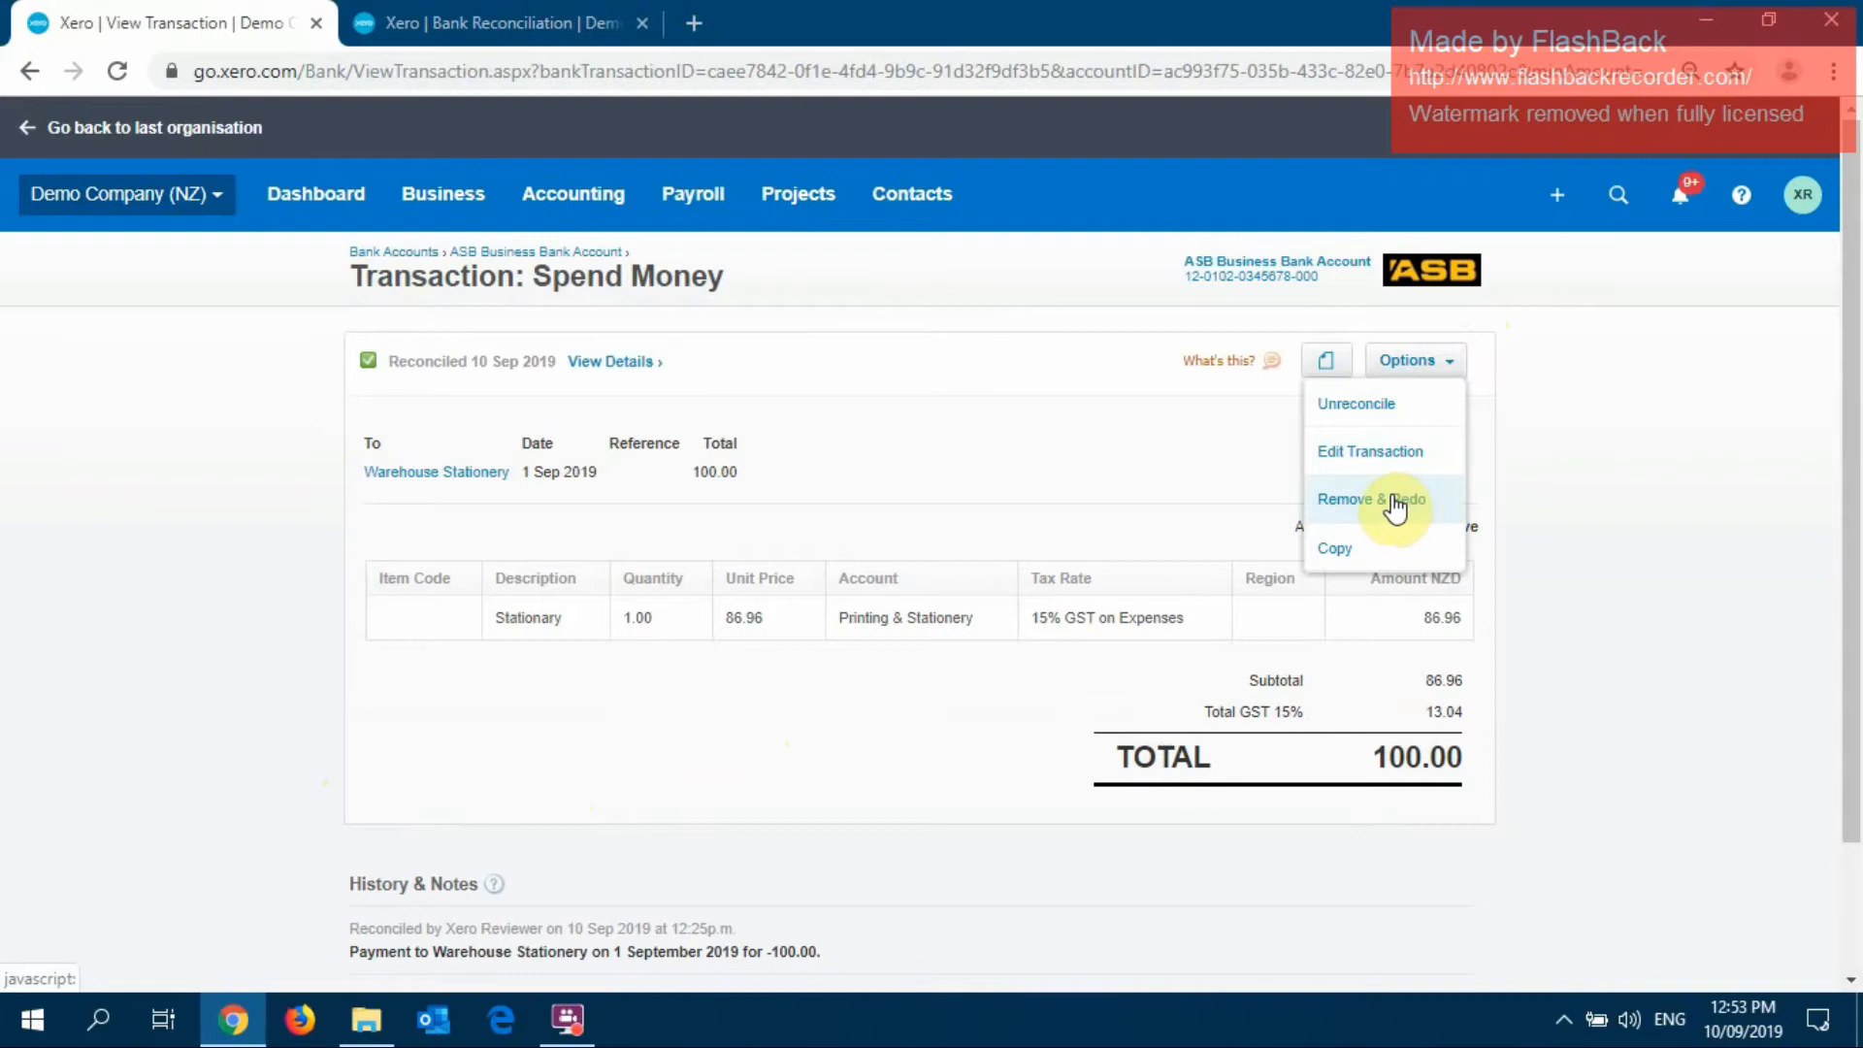
click(1368, 452)
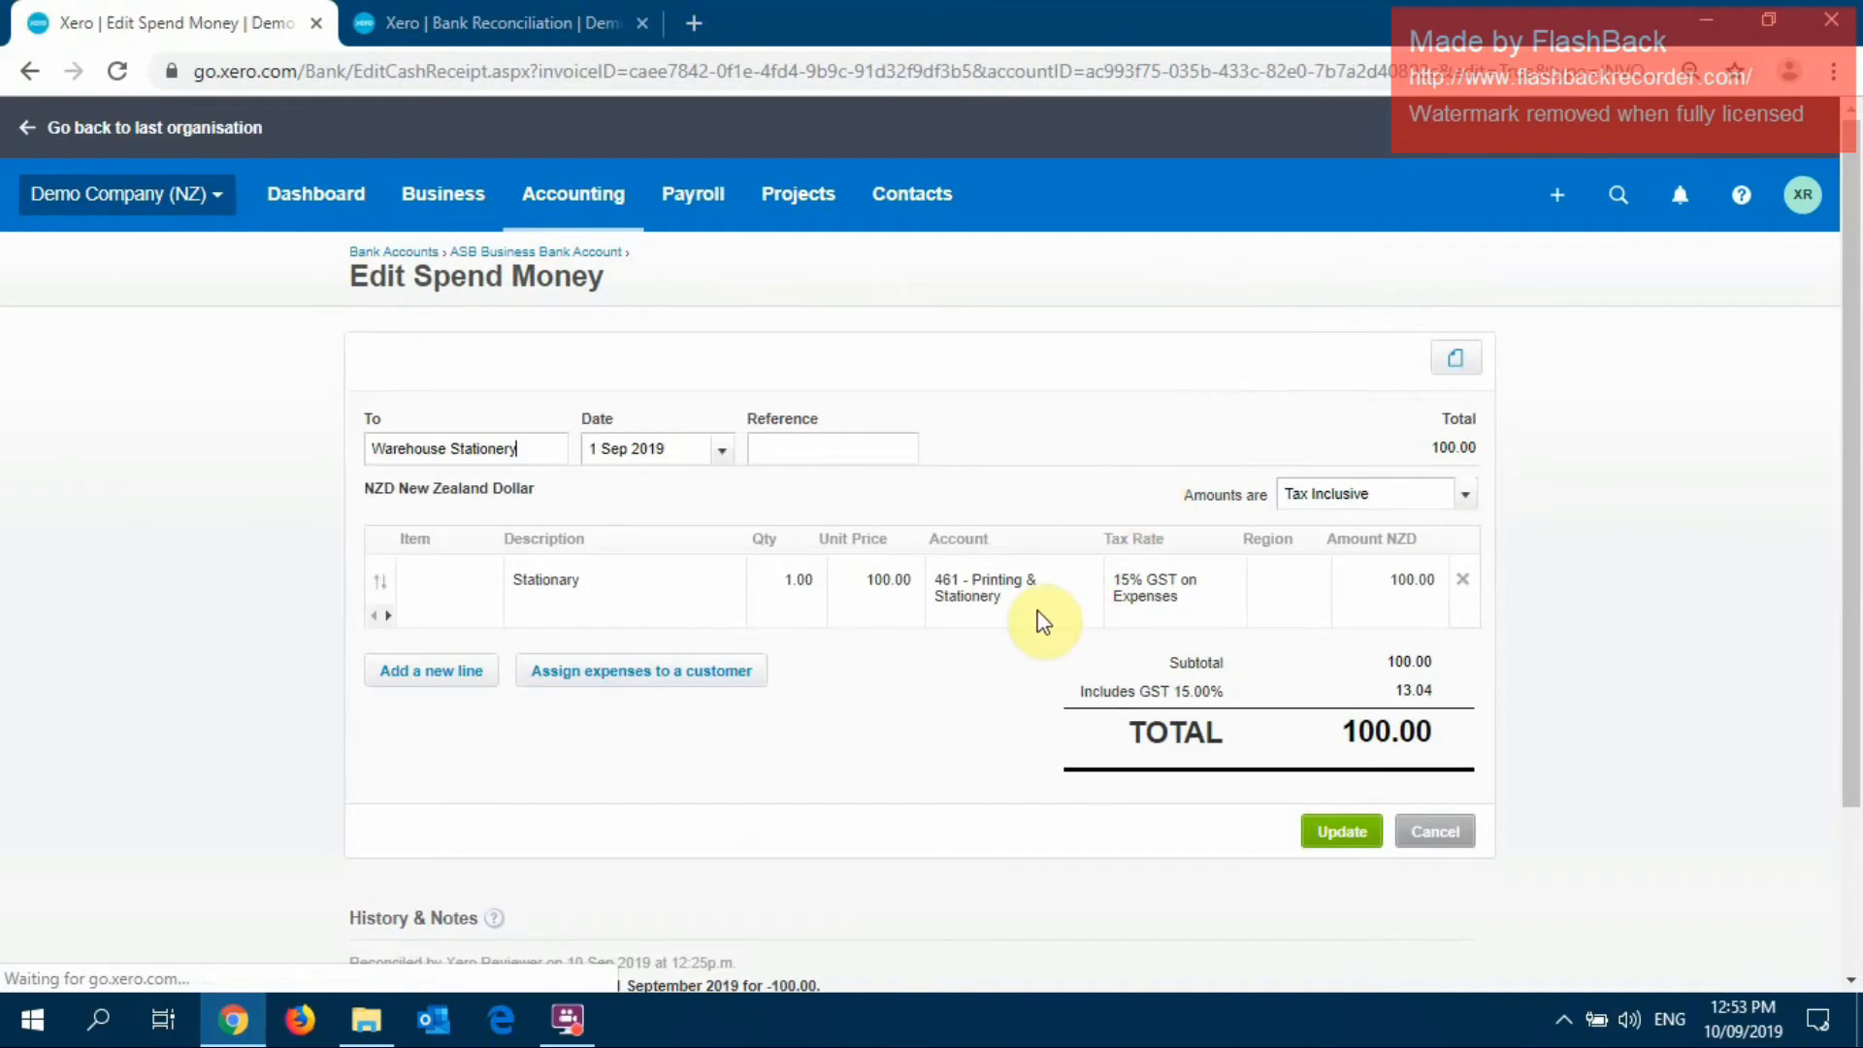
click(987, 579)
text(pos)
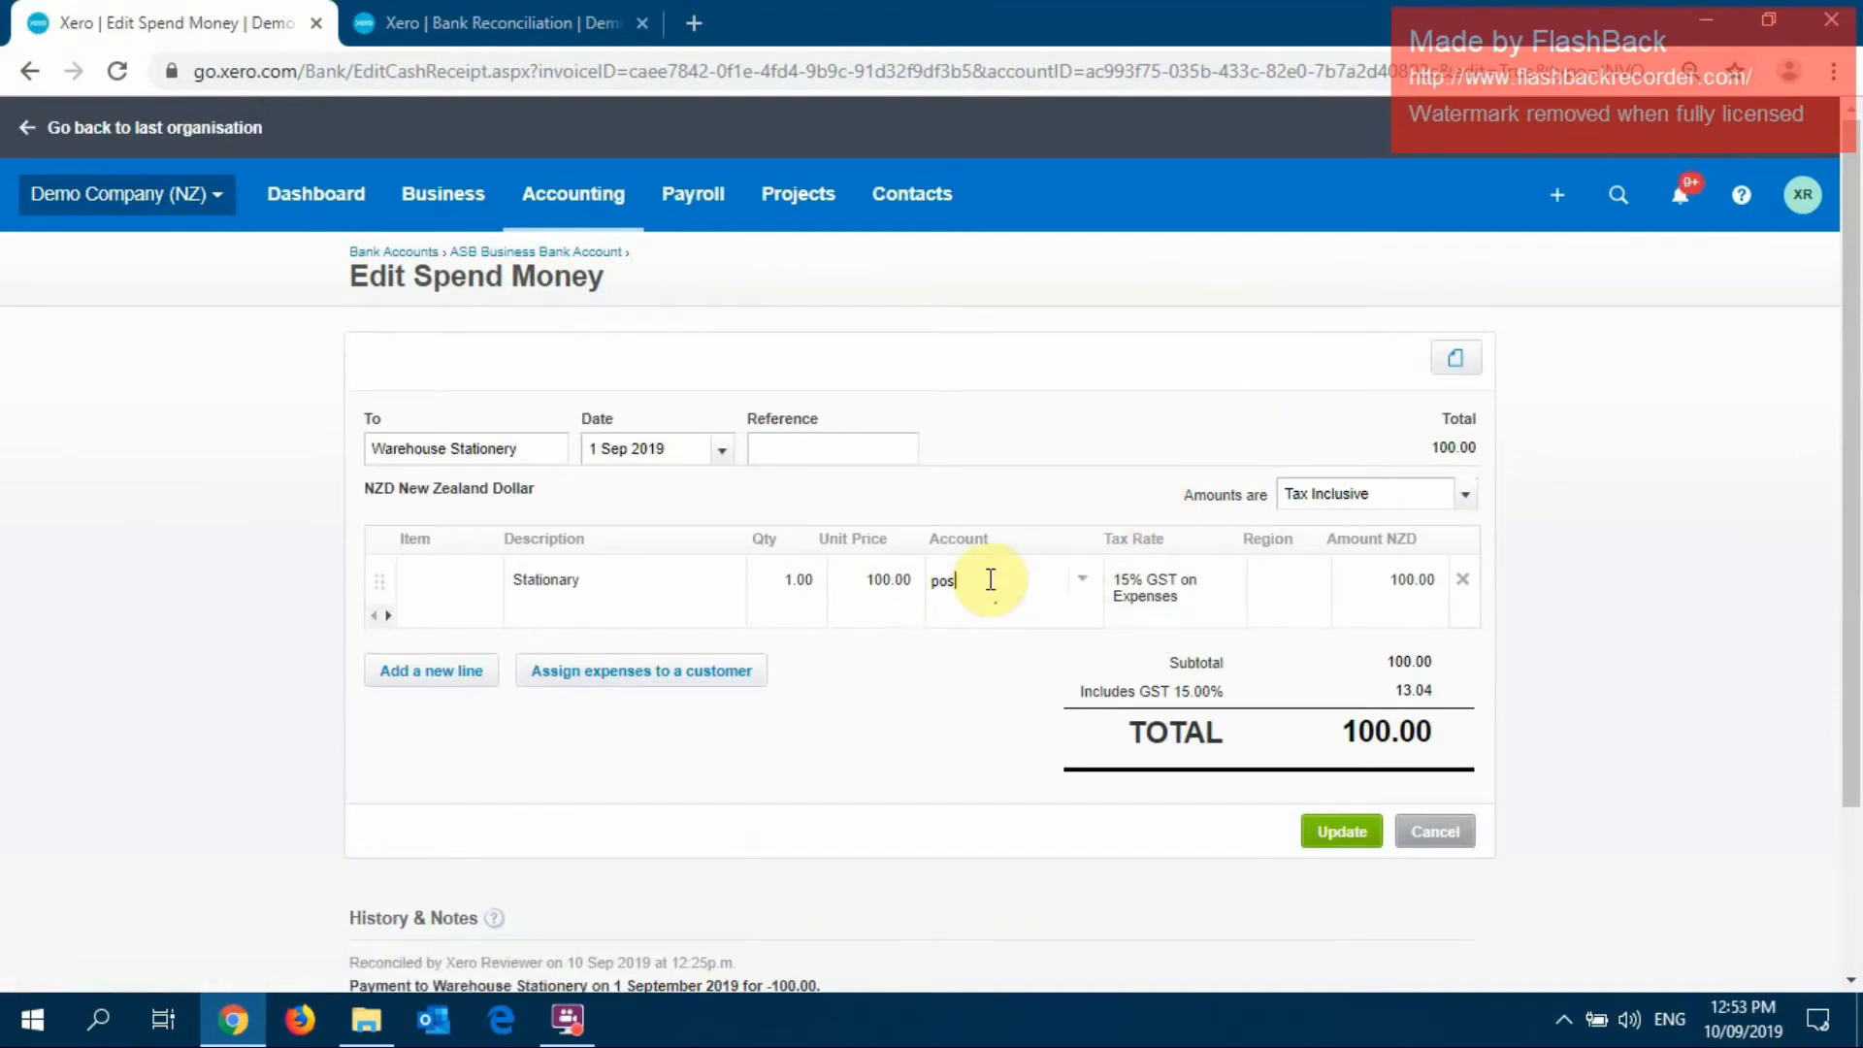
key(BackSpace)
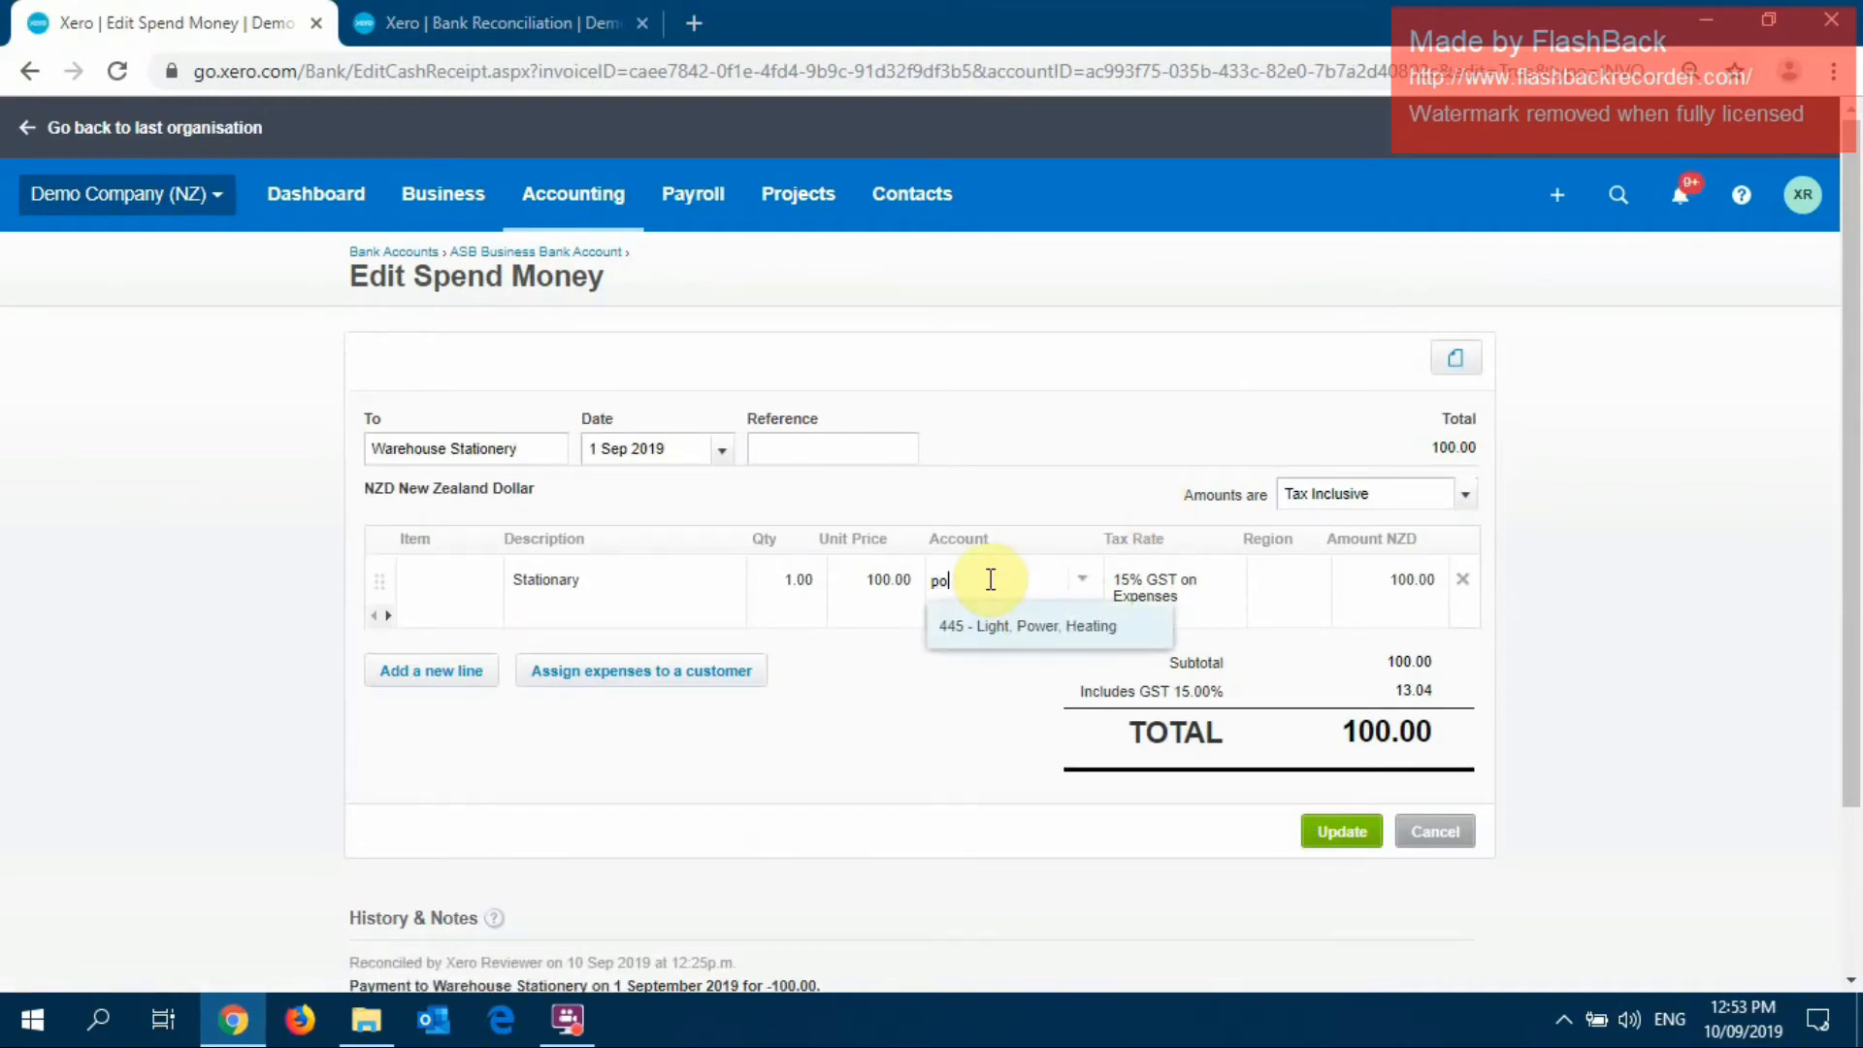
key(BackSpace)
key(BackSpace)
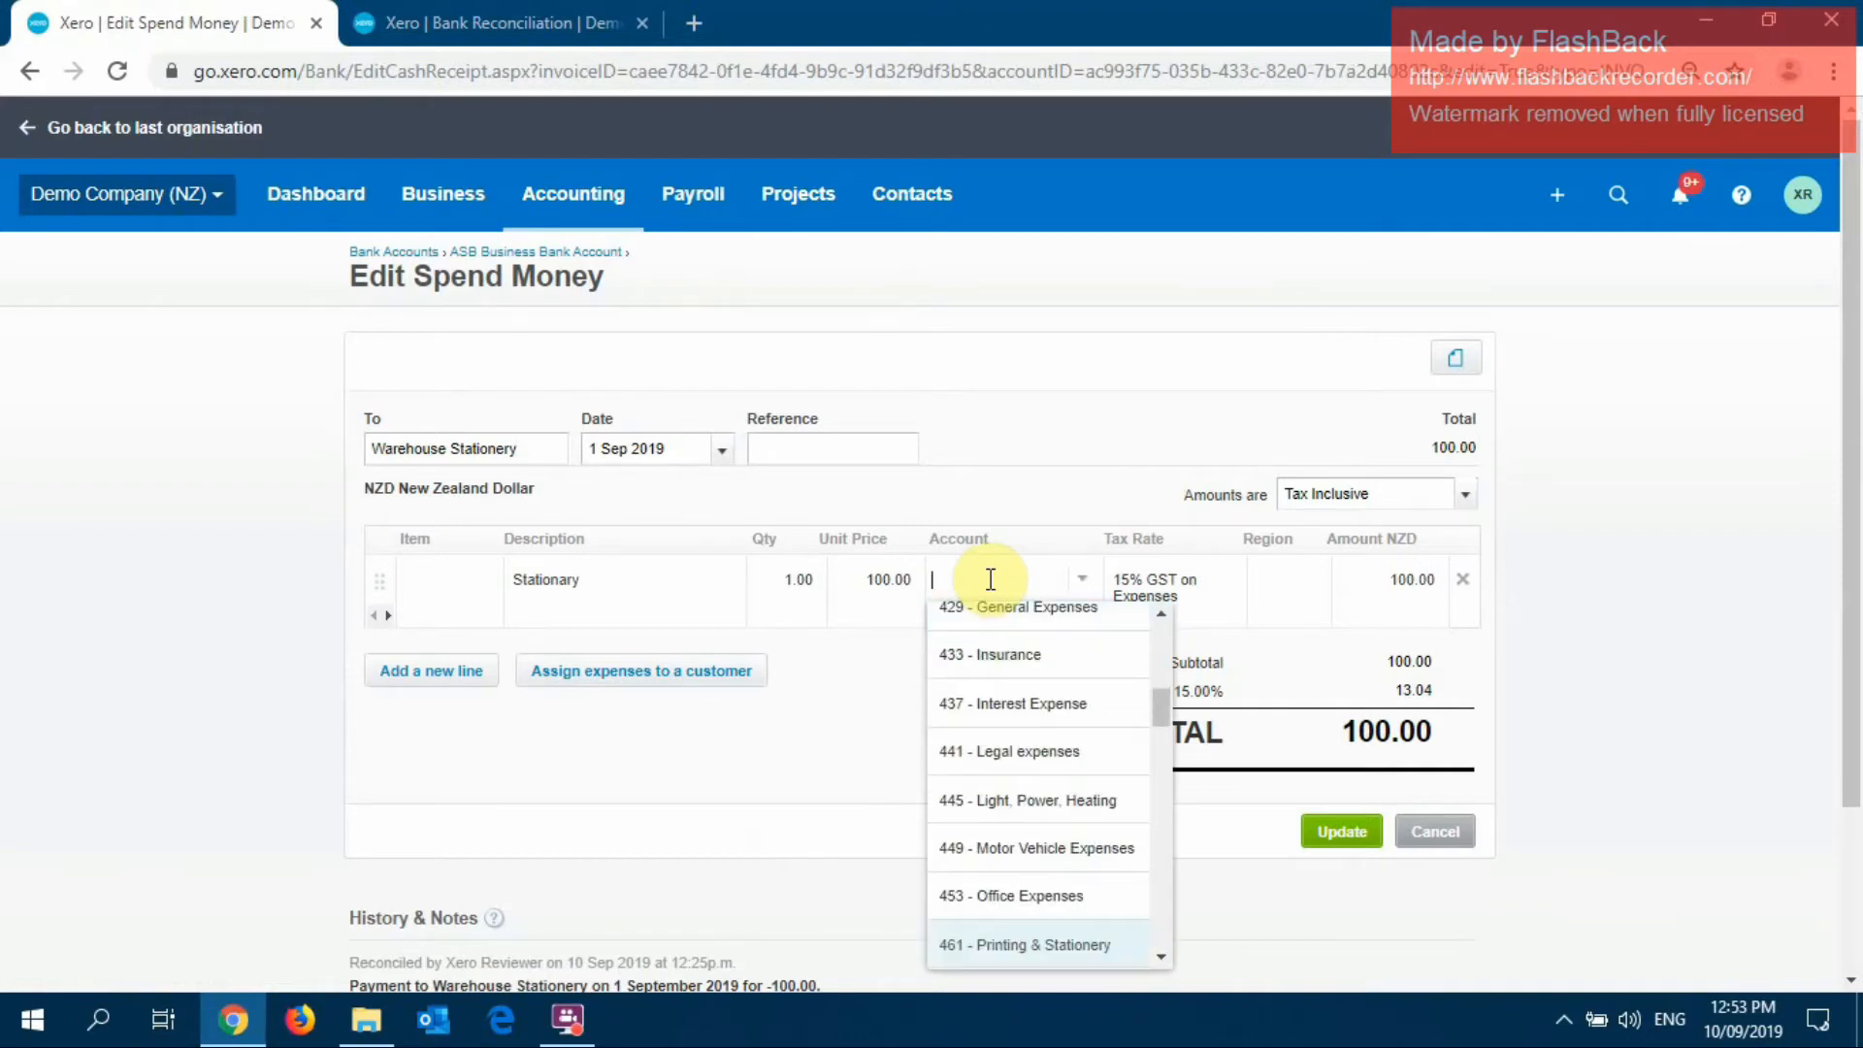
text(ligh)
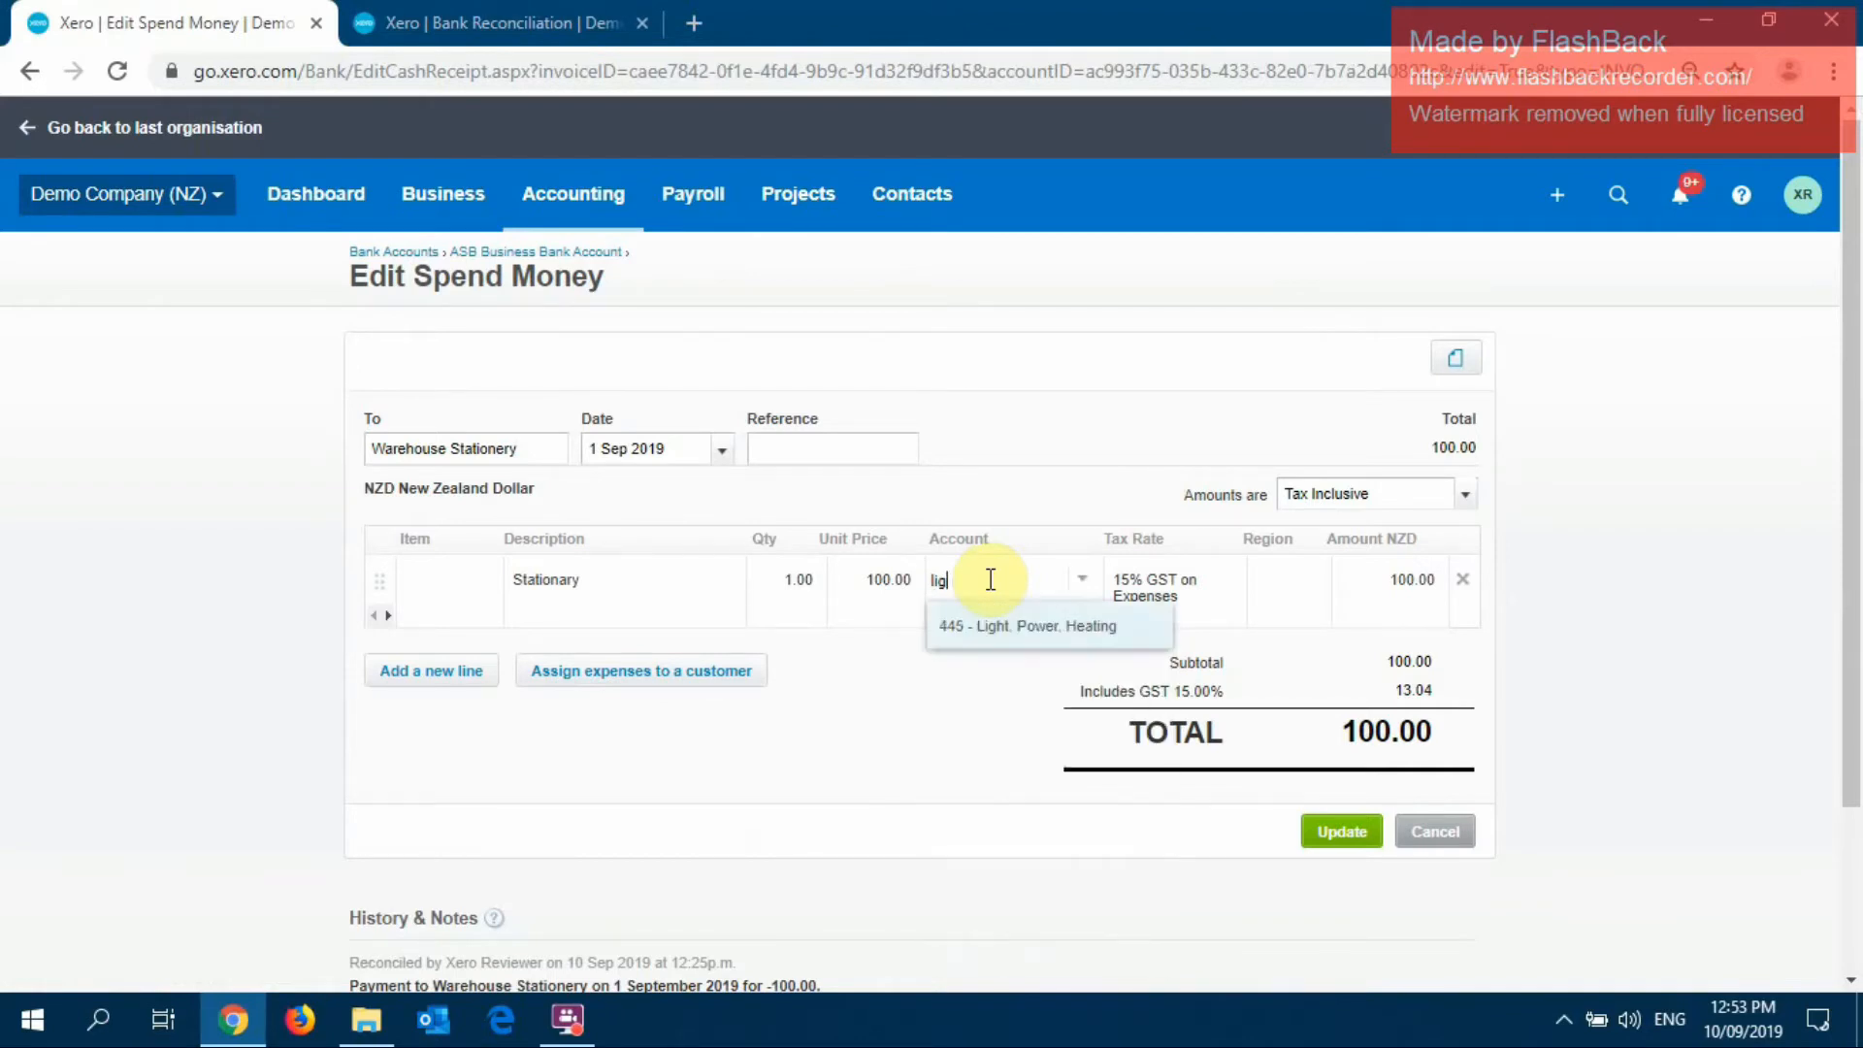
key(BackSpace)
key(BackSpace)
key(BackSpace)
key(BackSpace)
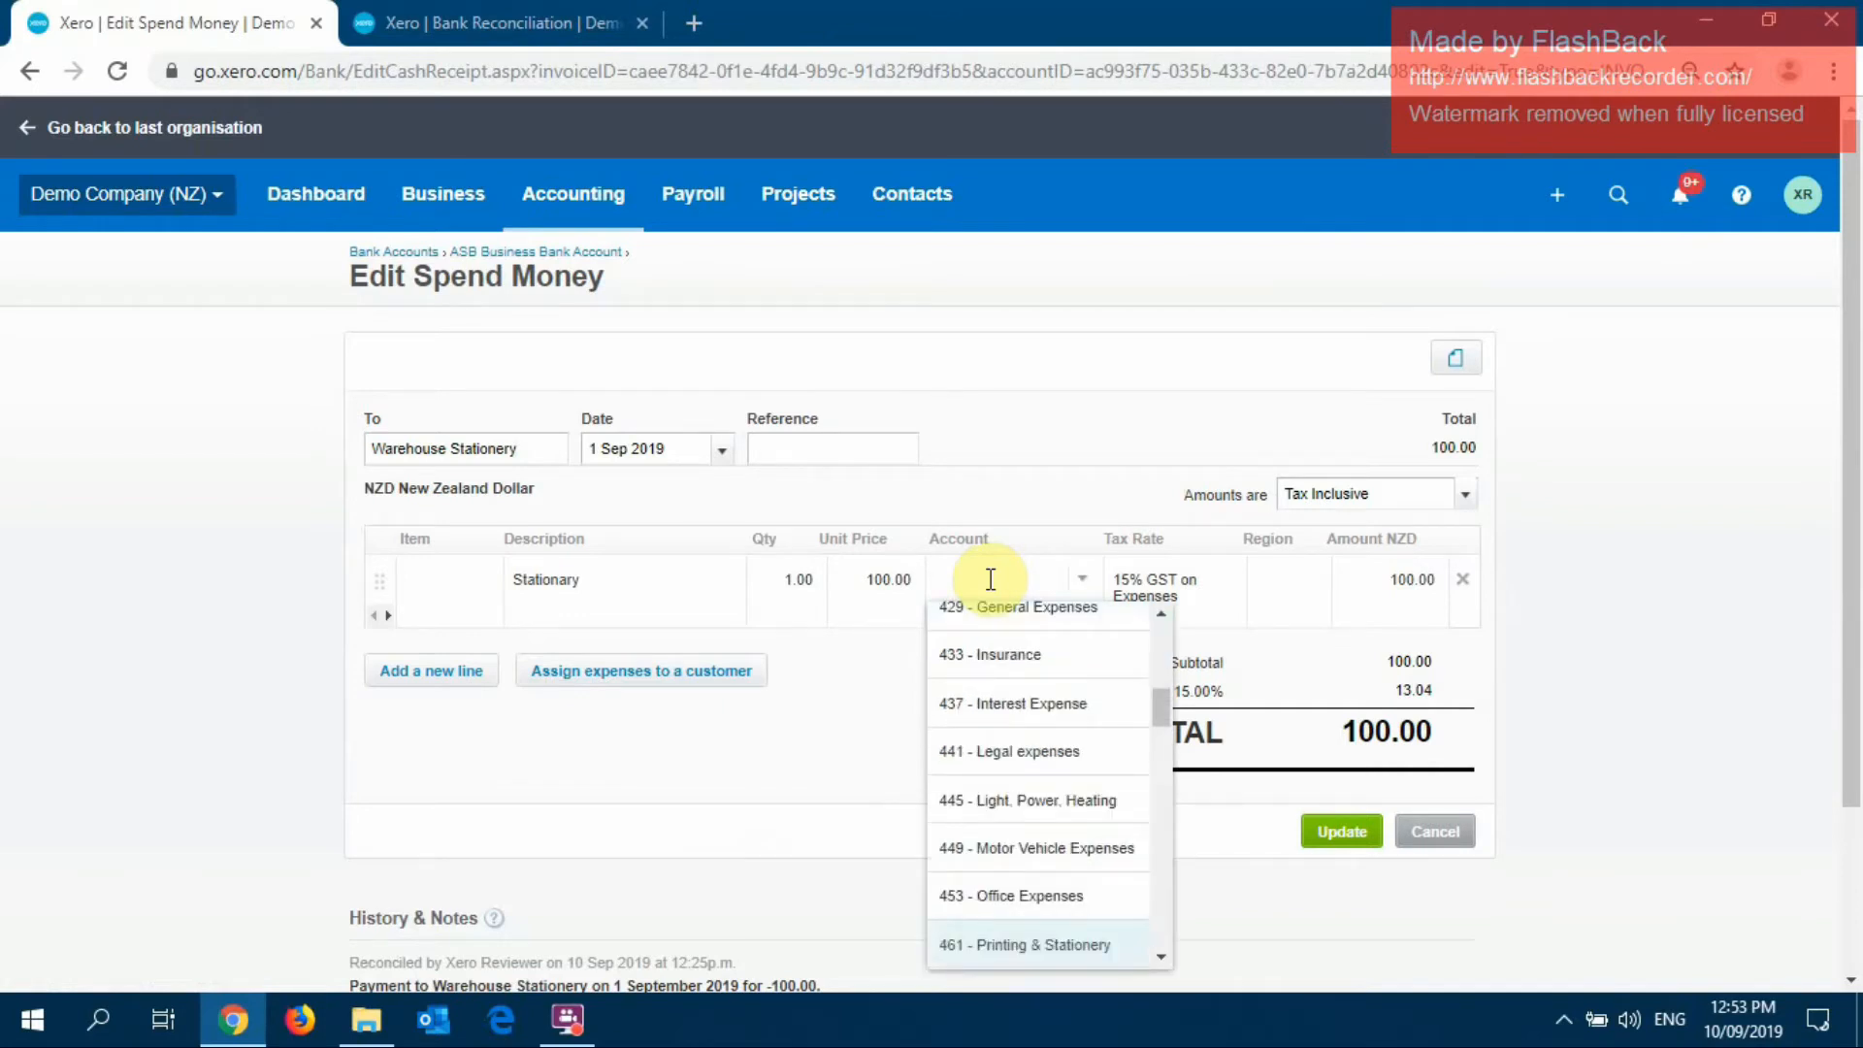
Recode the Stationary line to 453 - Office Expenses and update the Warehouse Stationery transaction
text(offi)
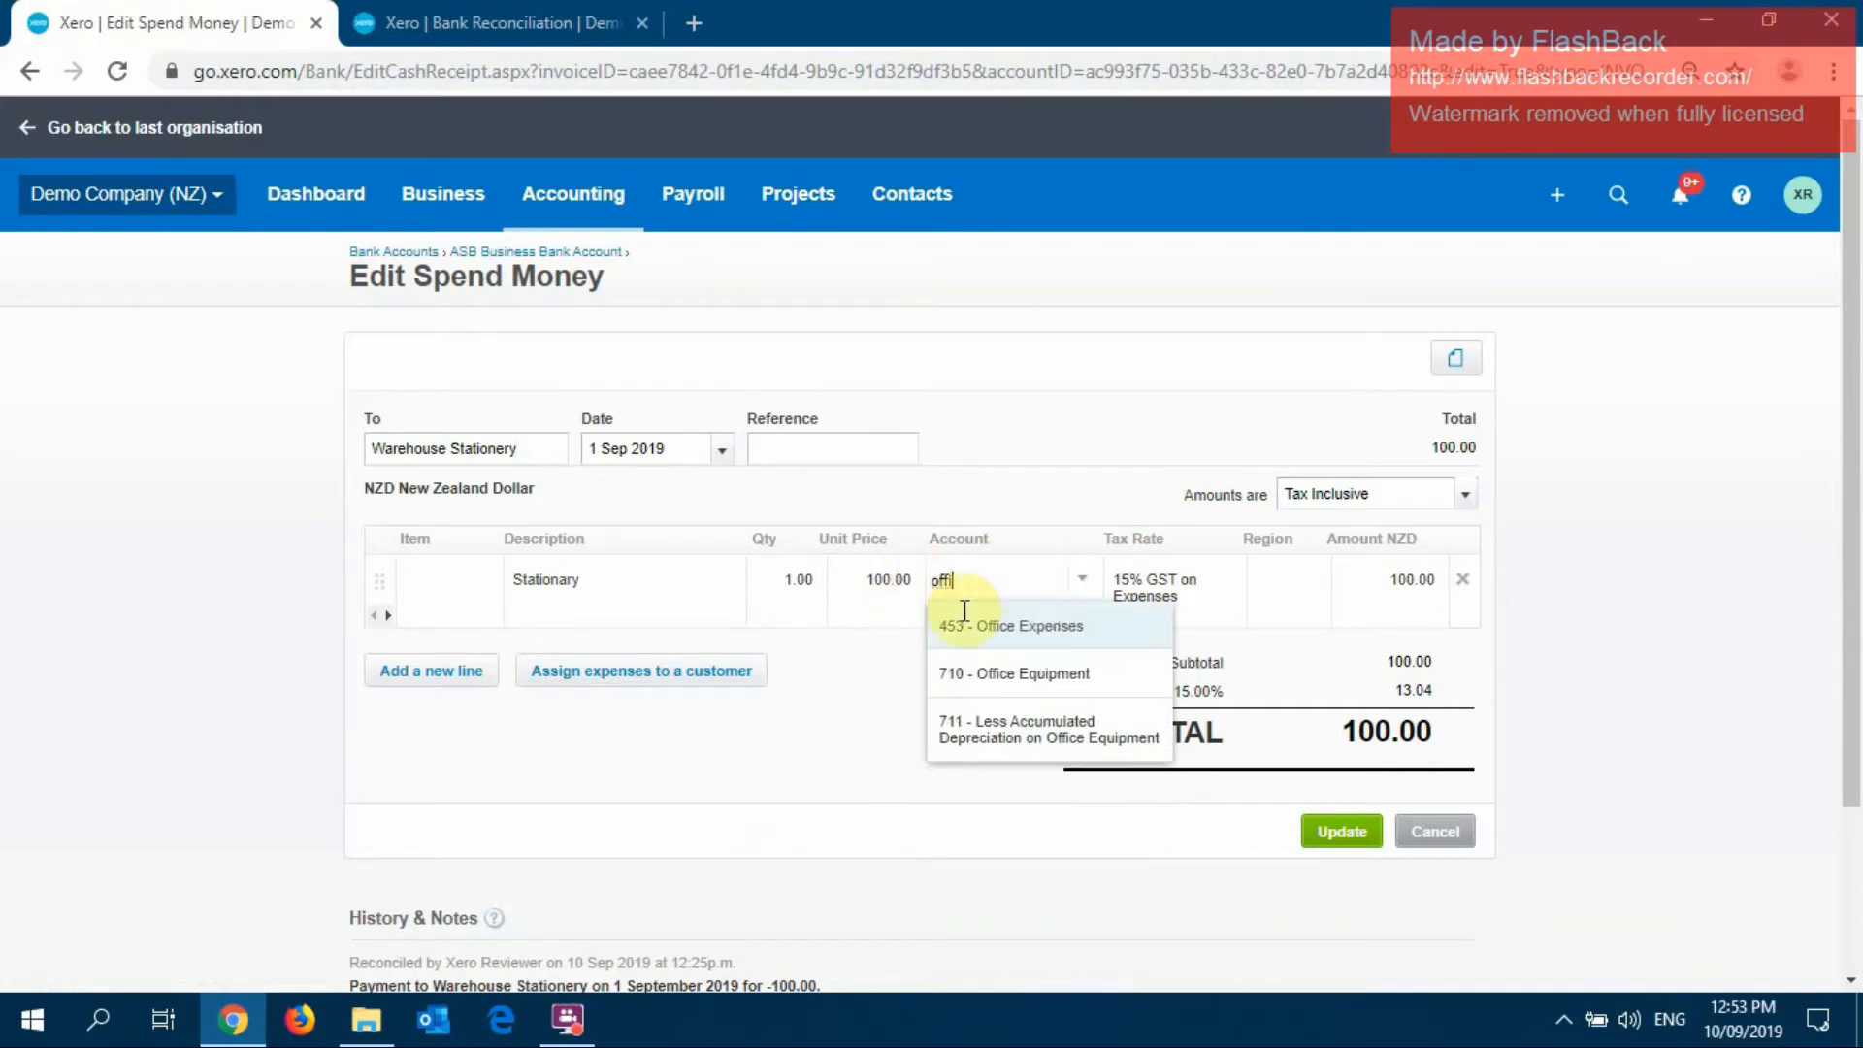
click(981, 625)
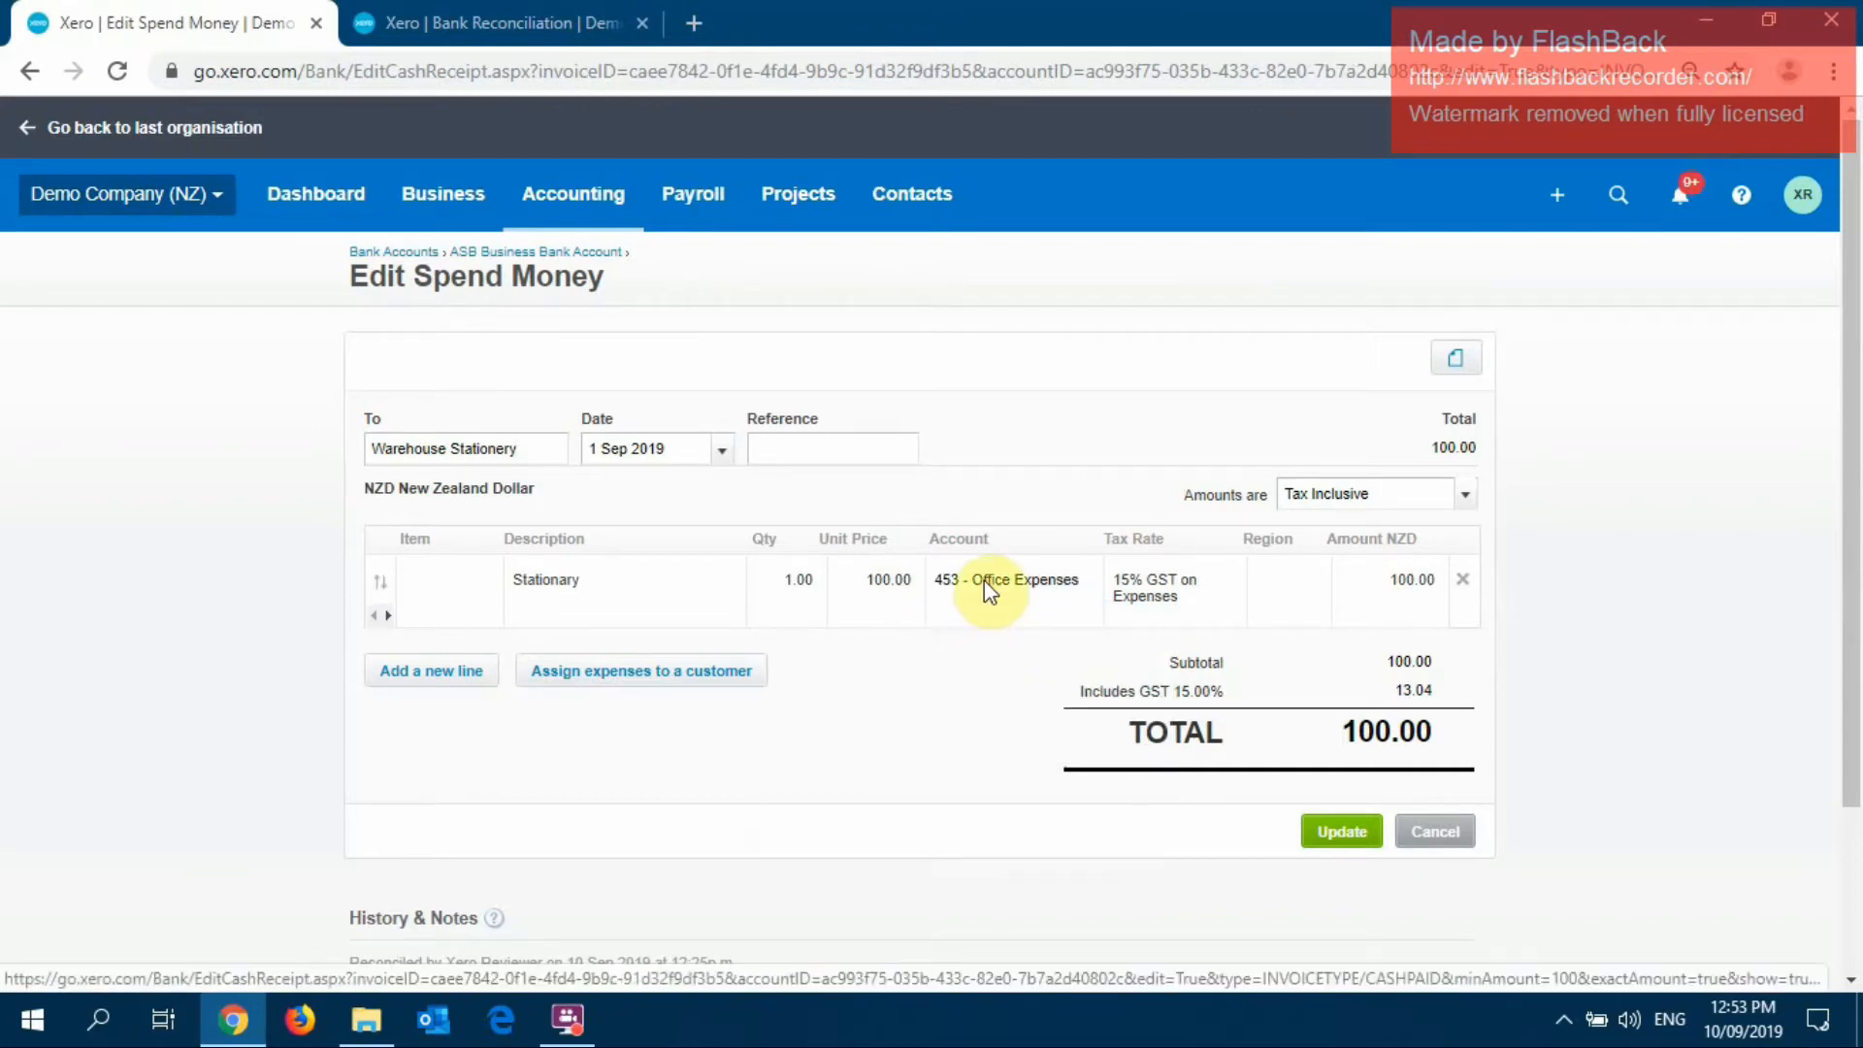
click(1346, 829)
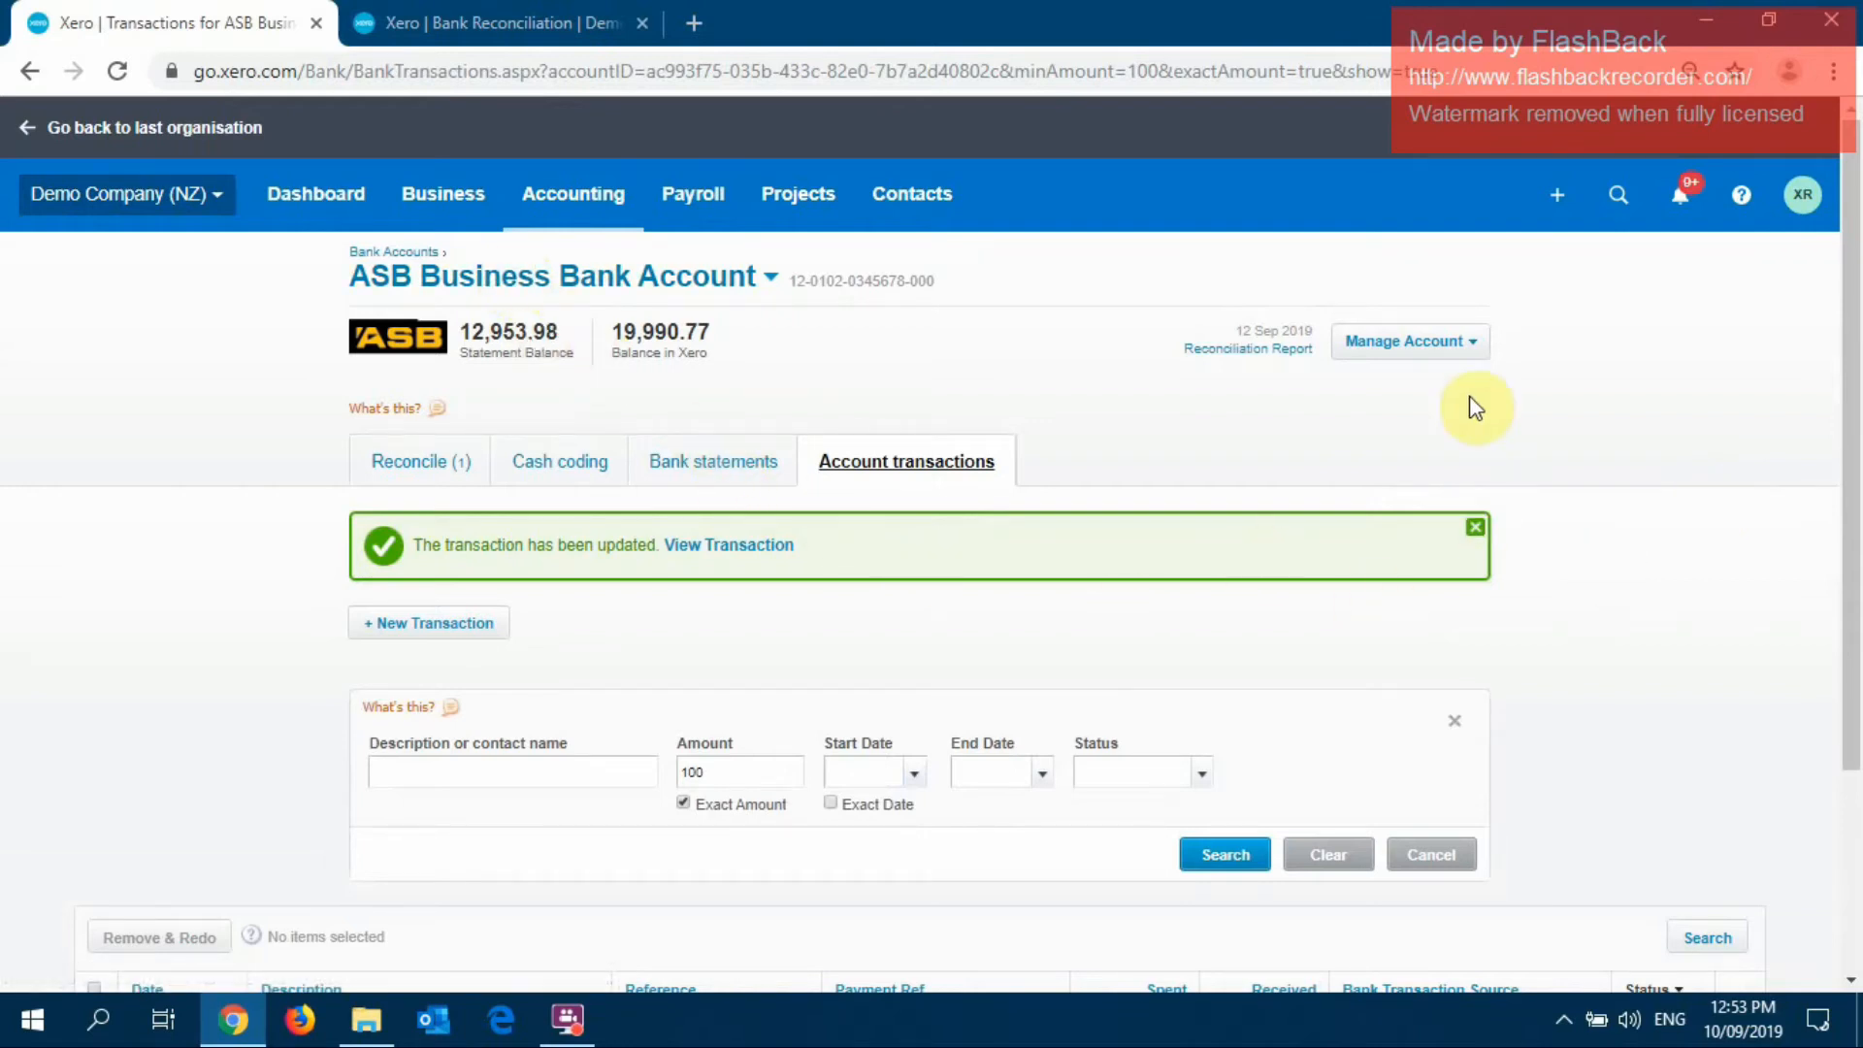
Return to the ASB Business Bank Account through the dashboard and open its full list of account transactions
click(316, 197)
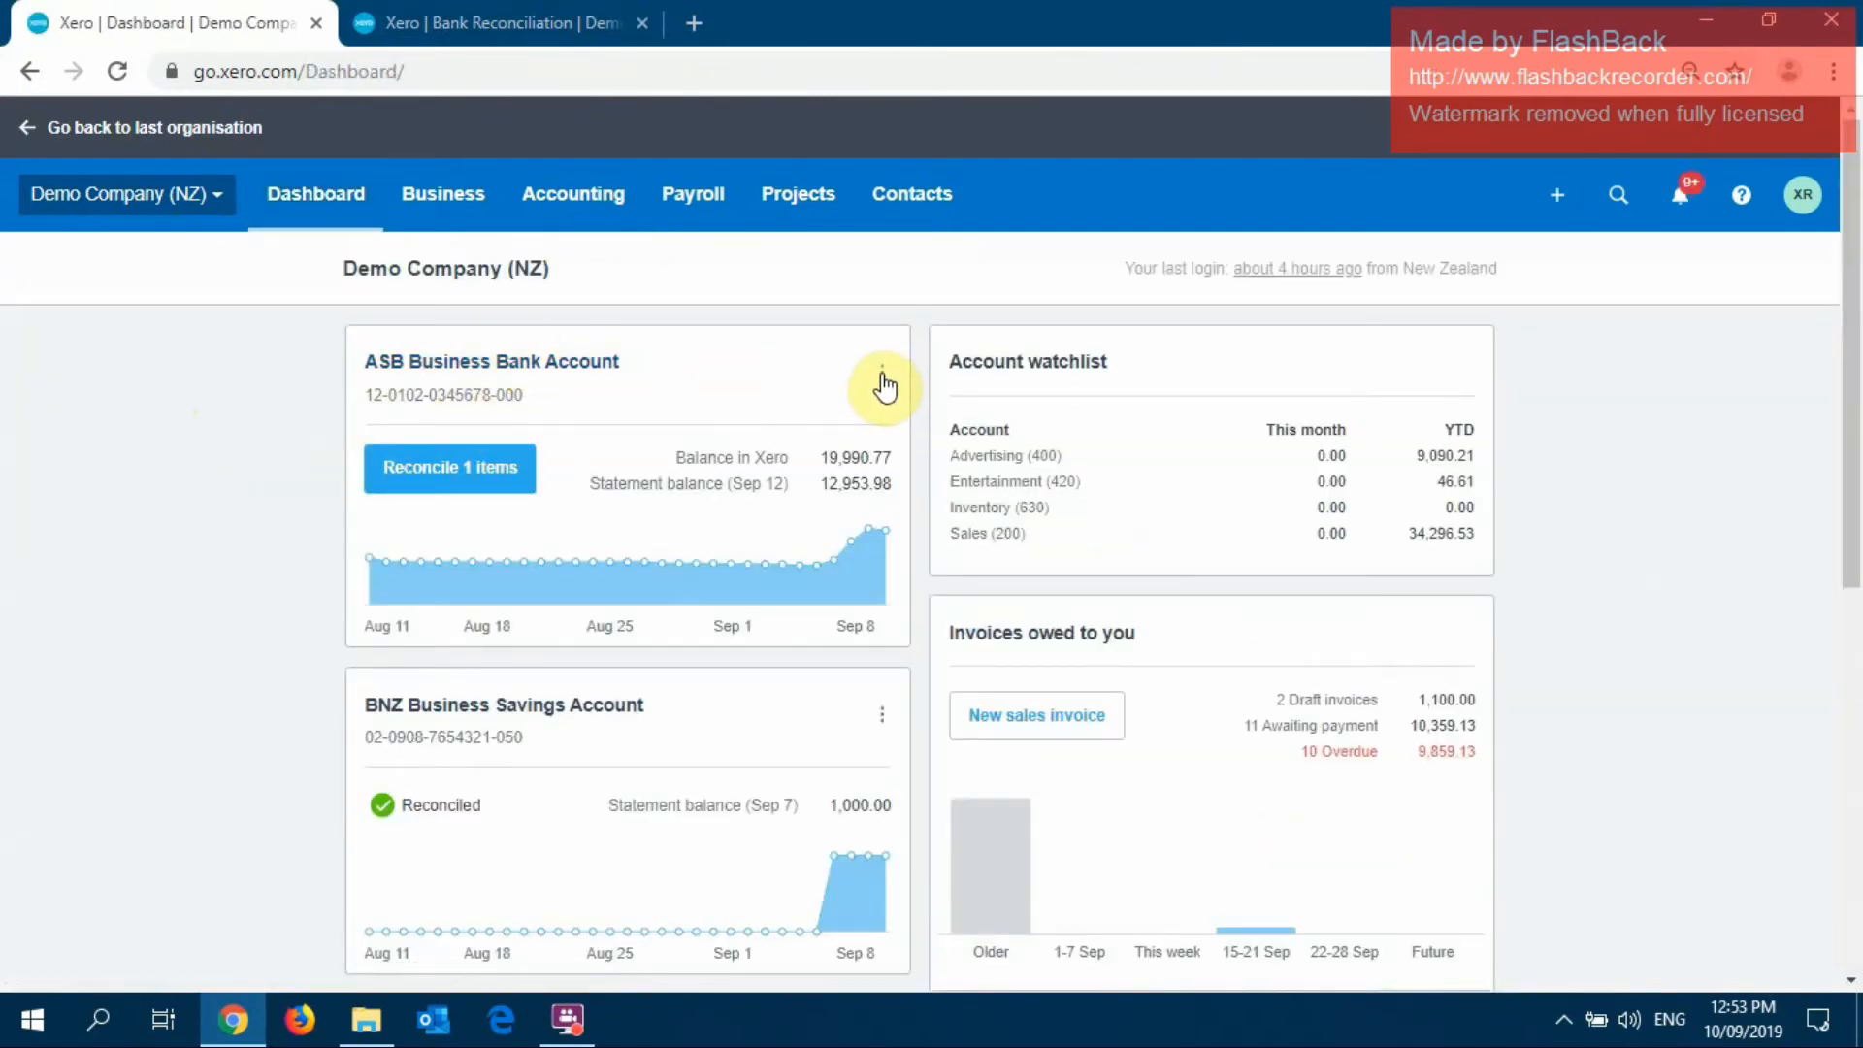
click(882, 381)
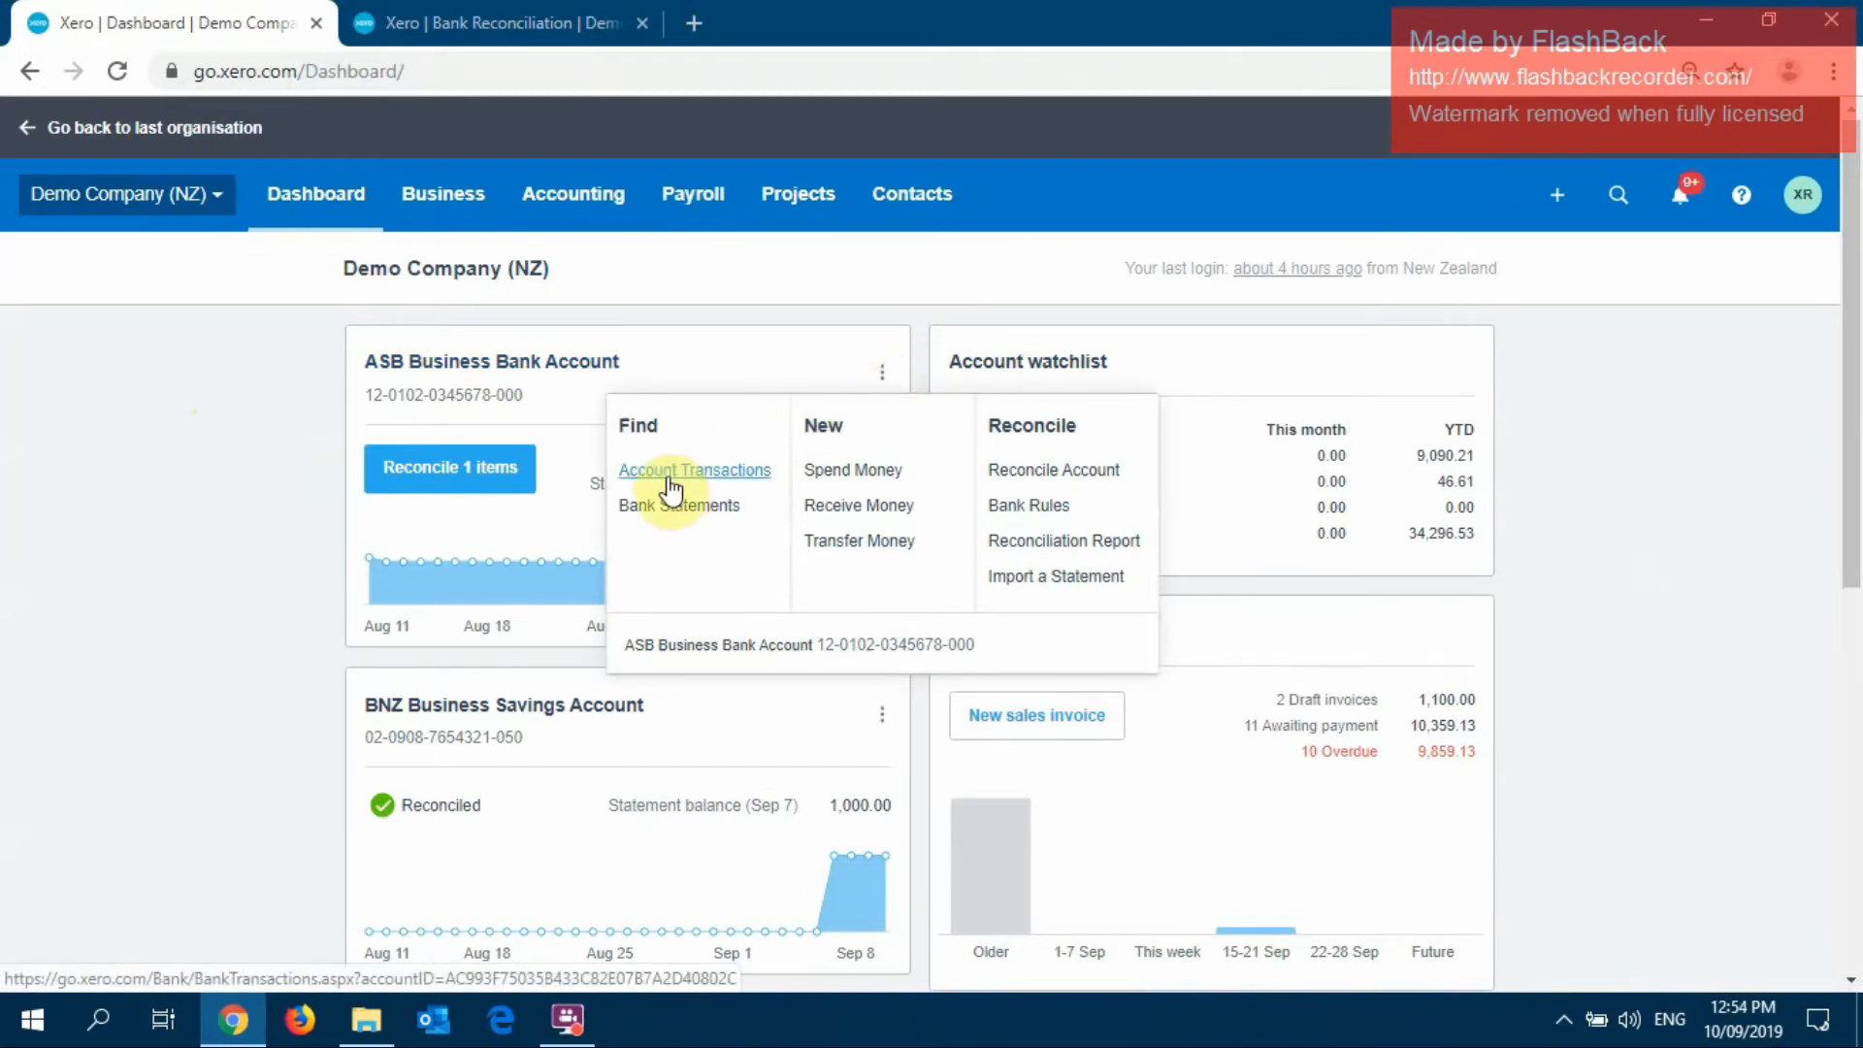
click(136, 482)
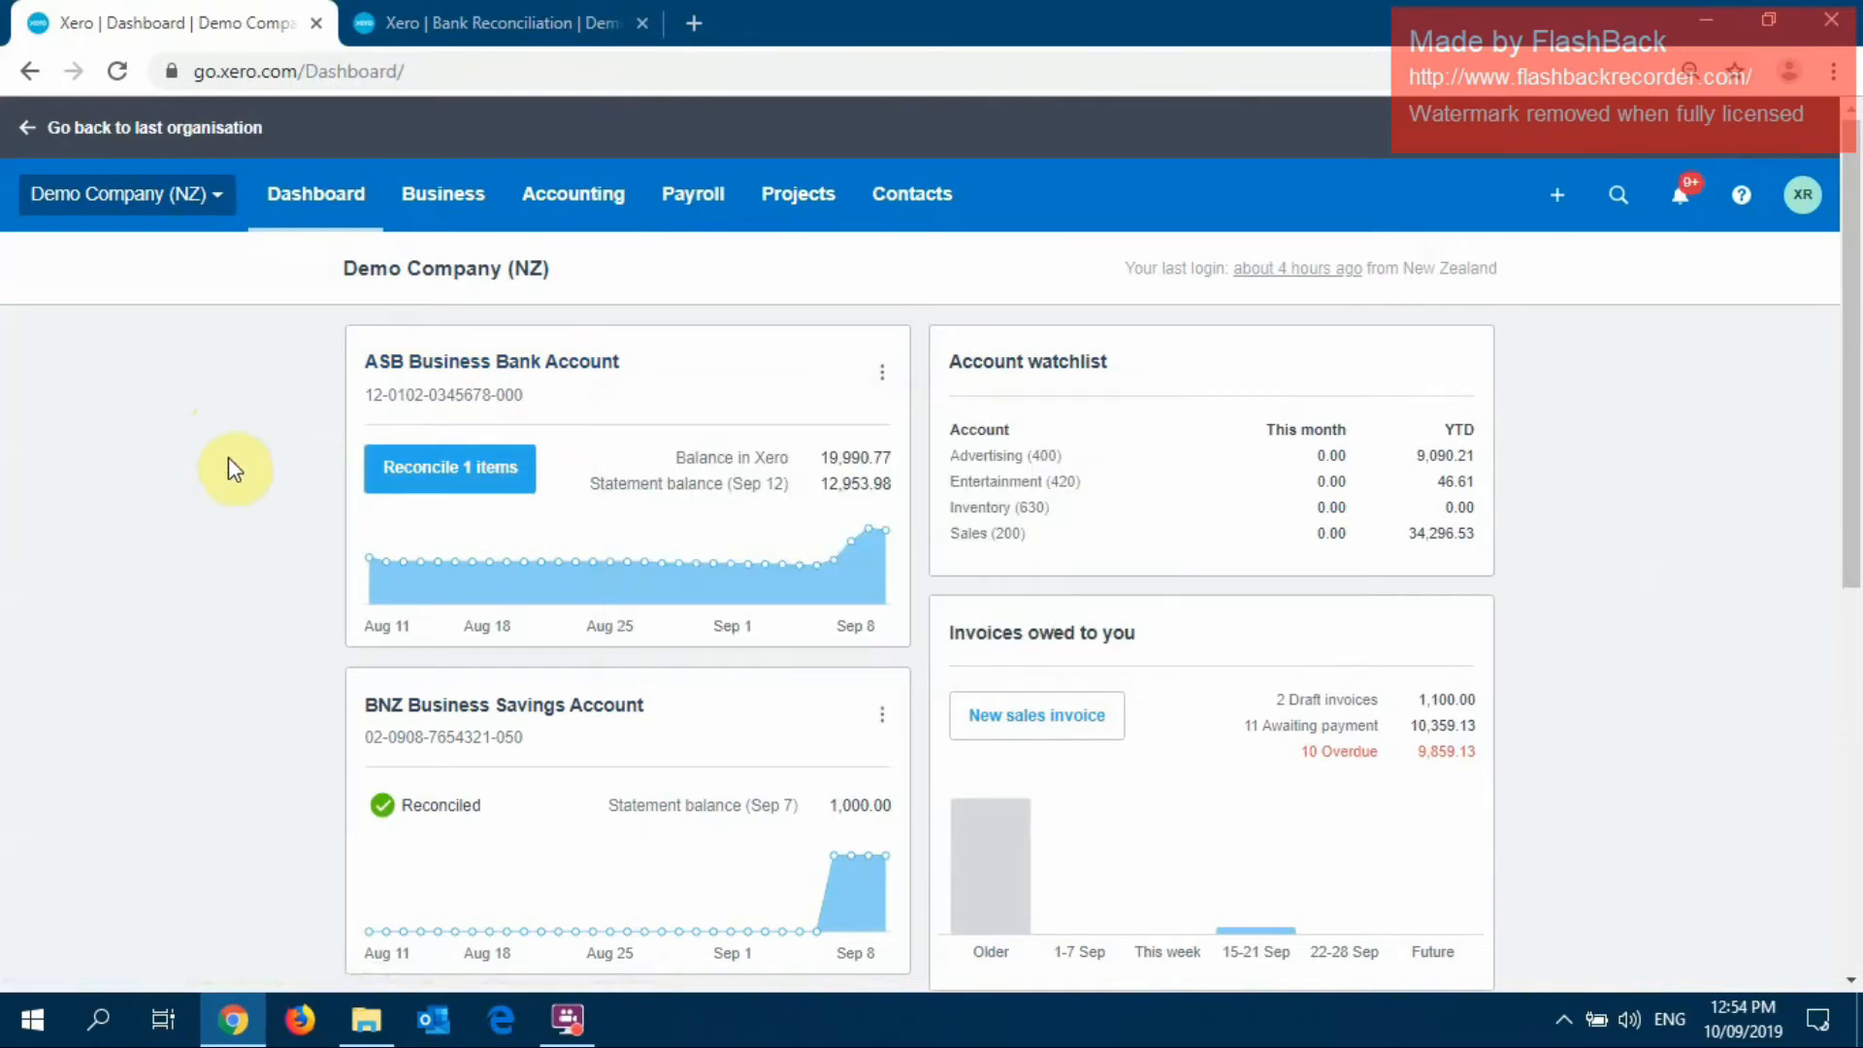
click(466, 474)
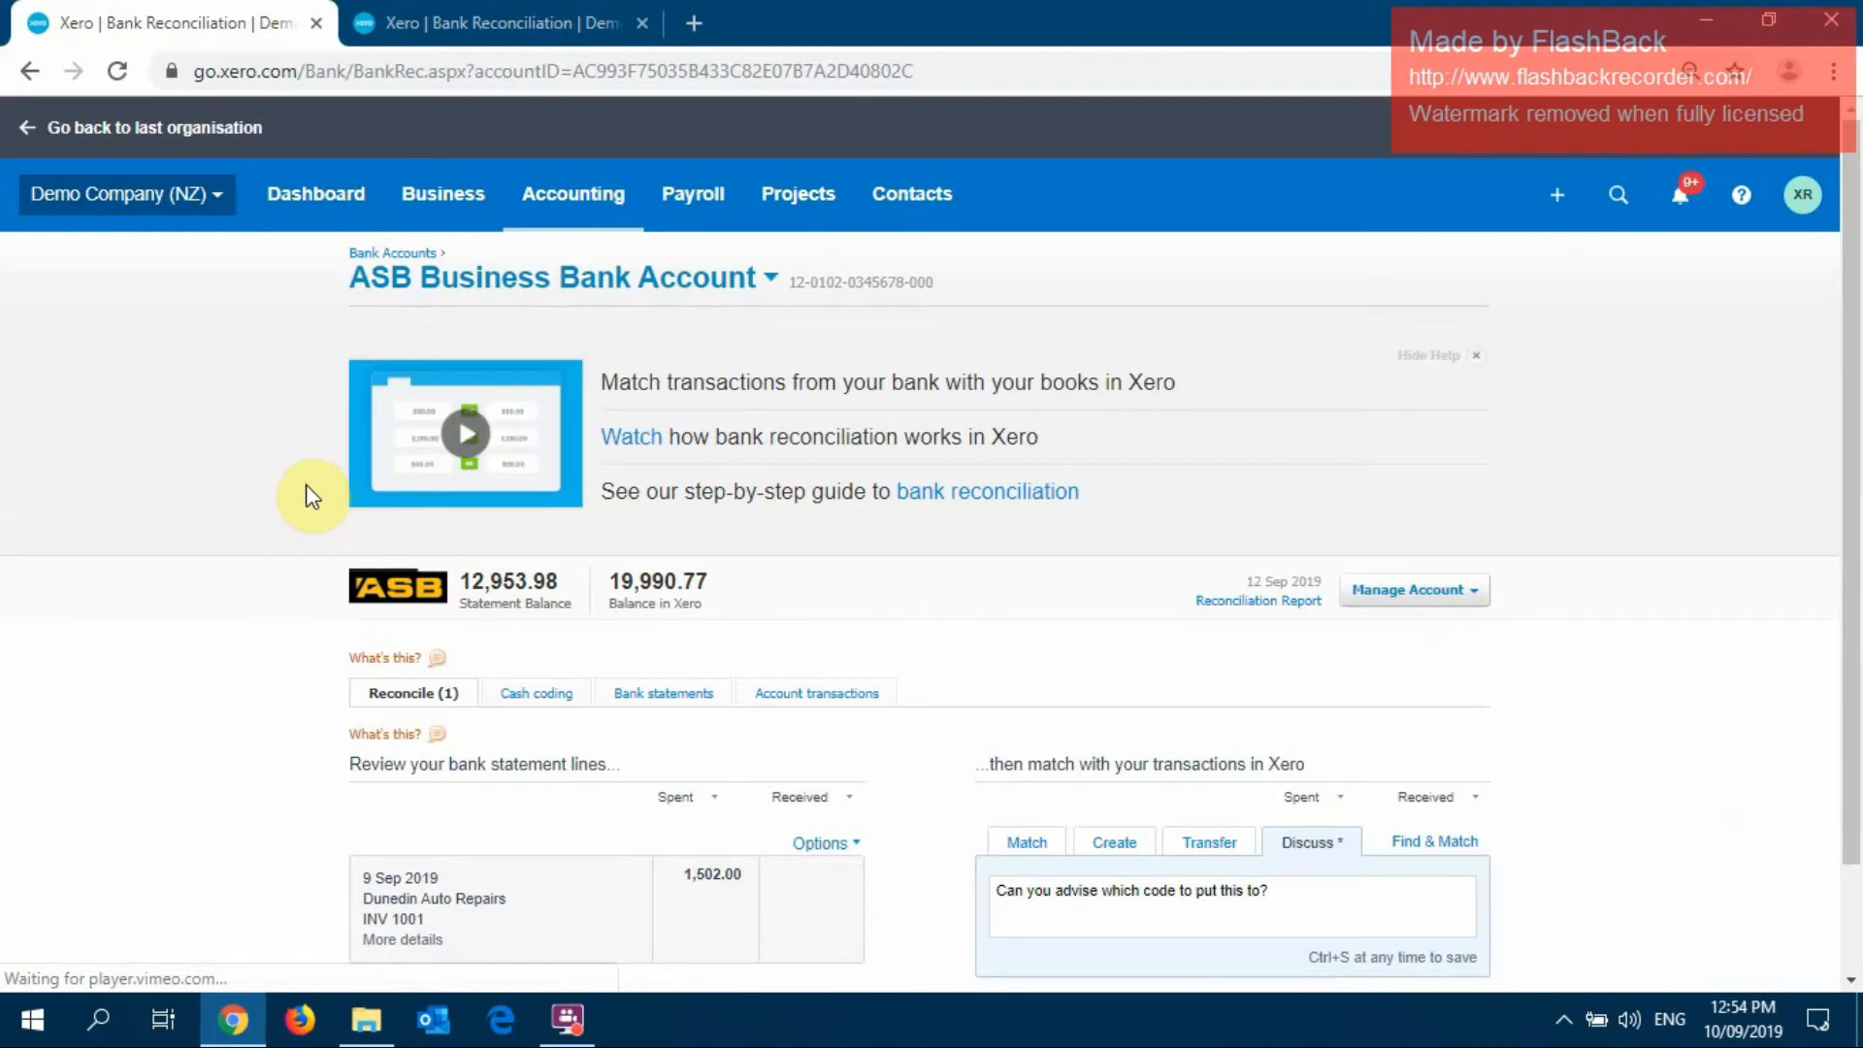
click(807, 695)
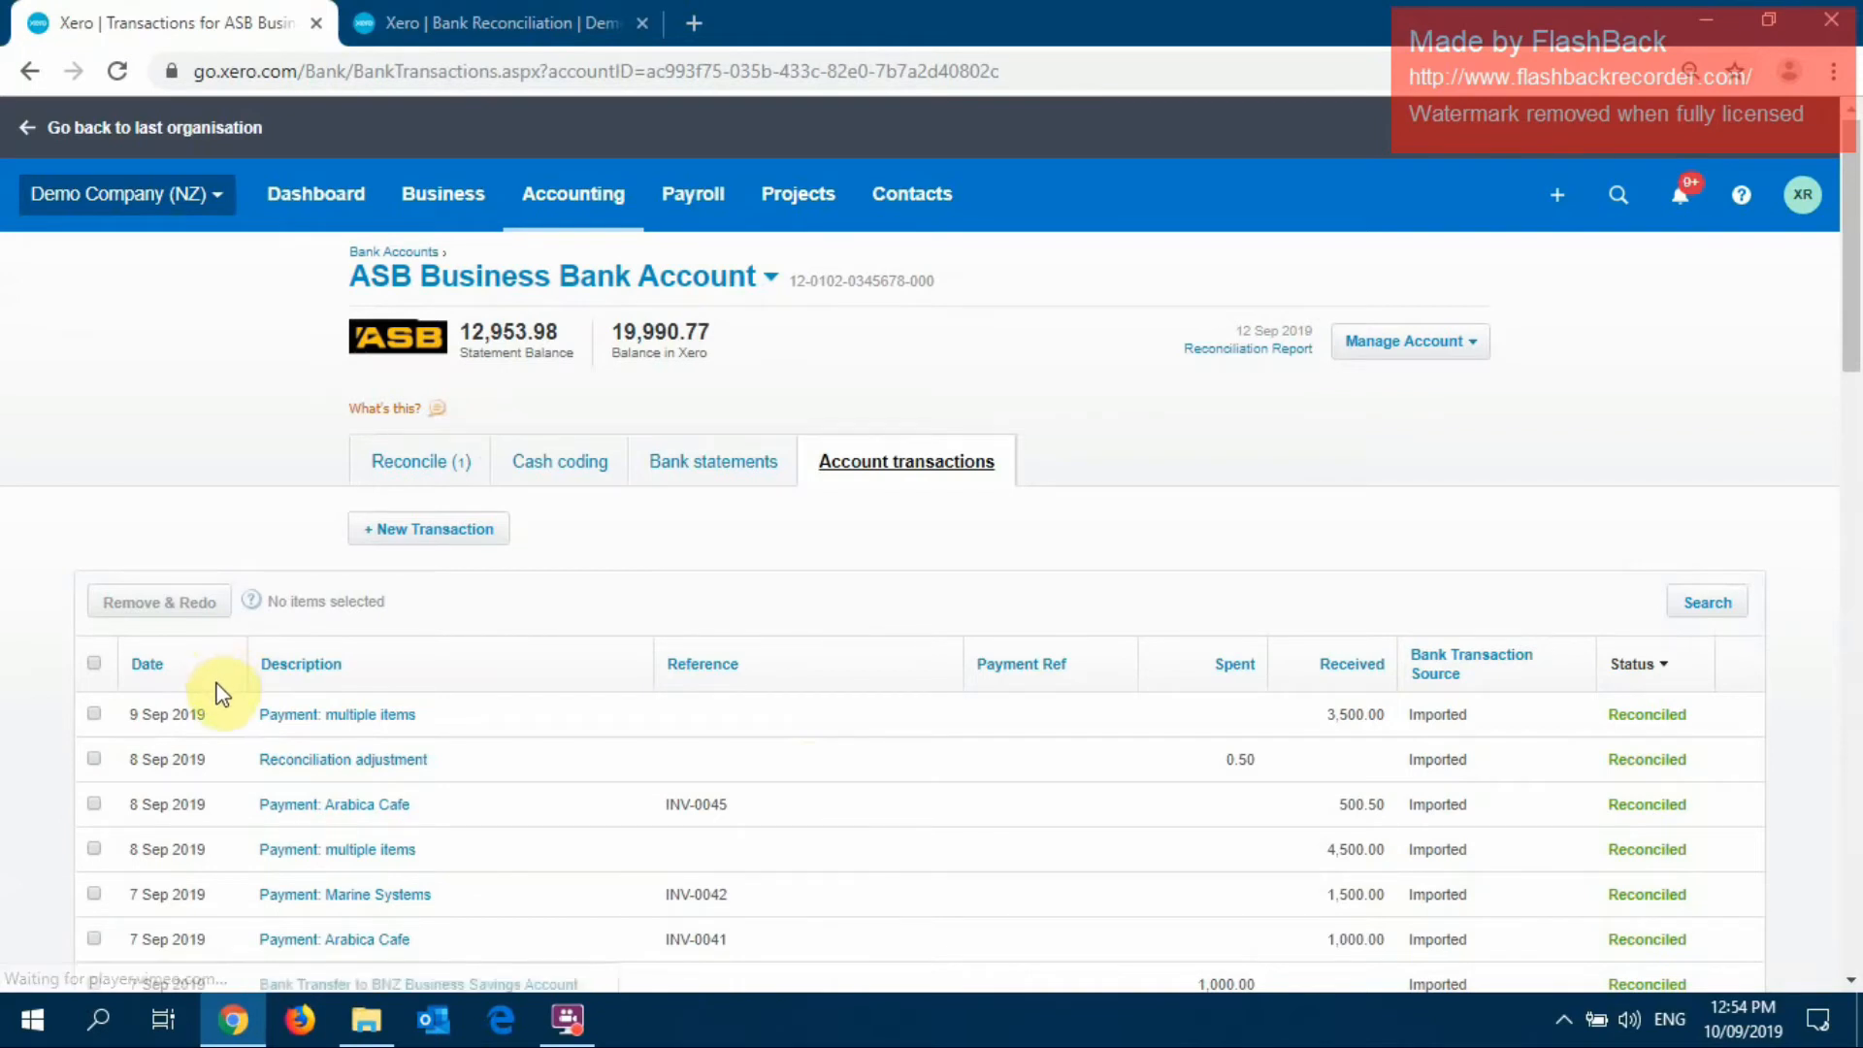
click(1408, 341)
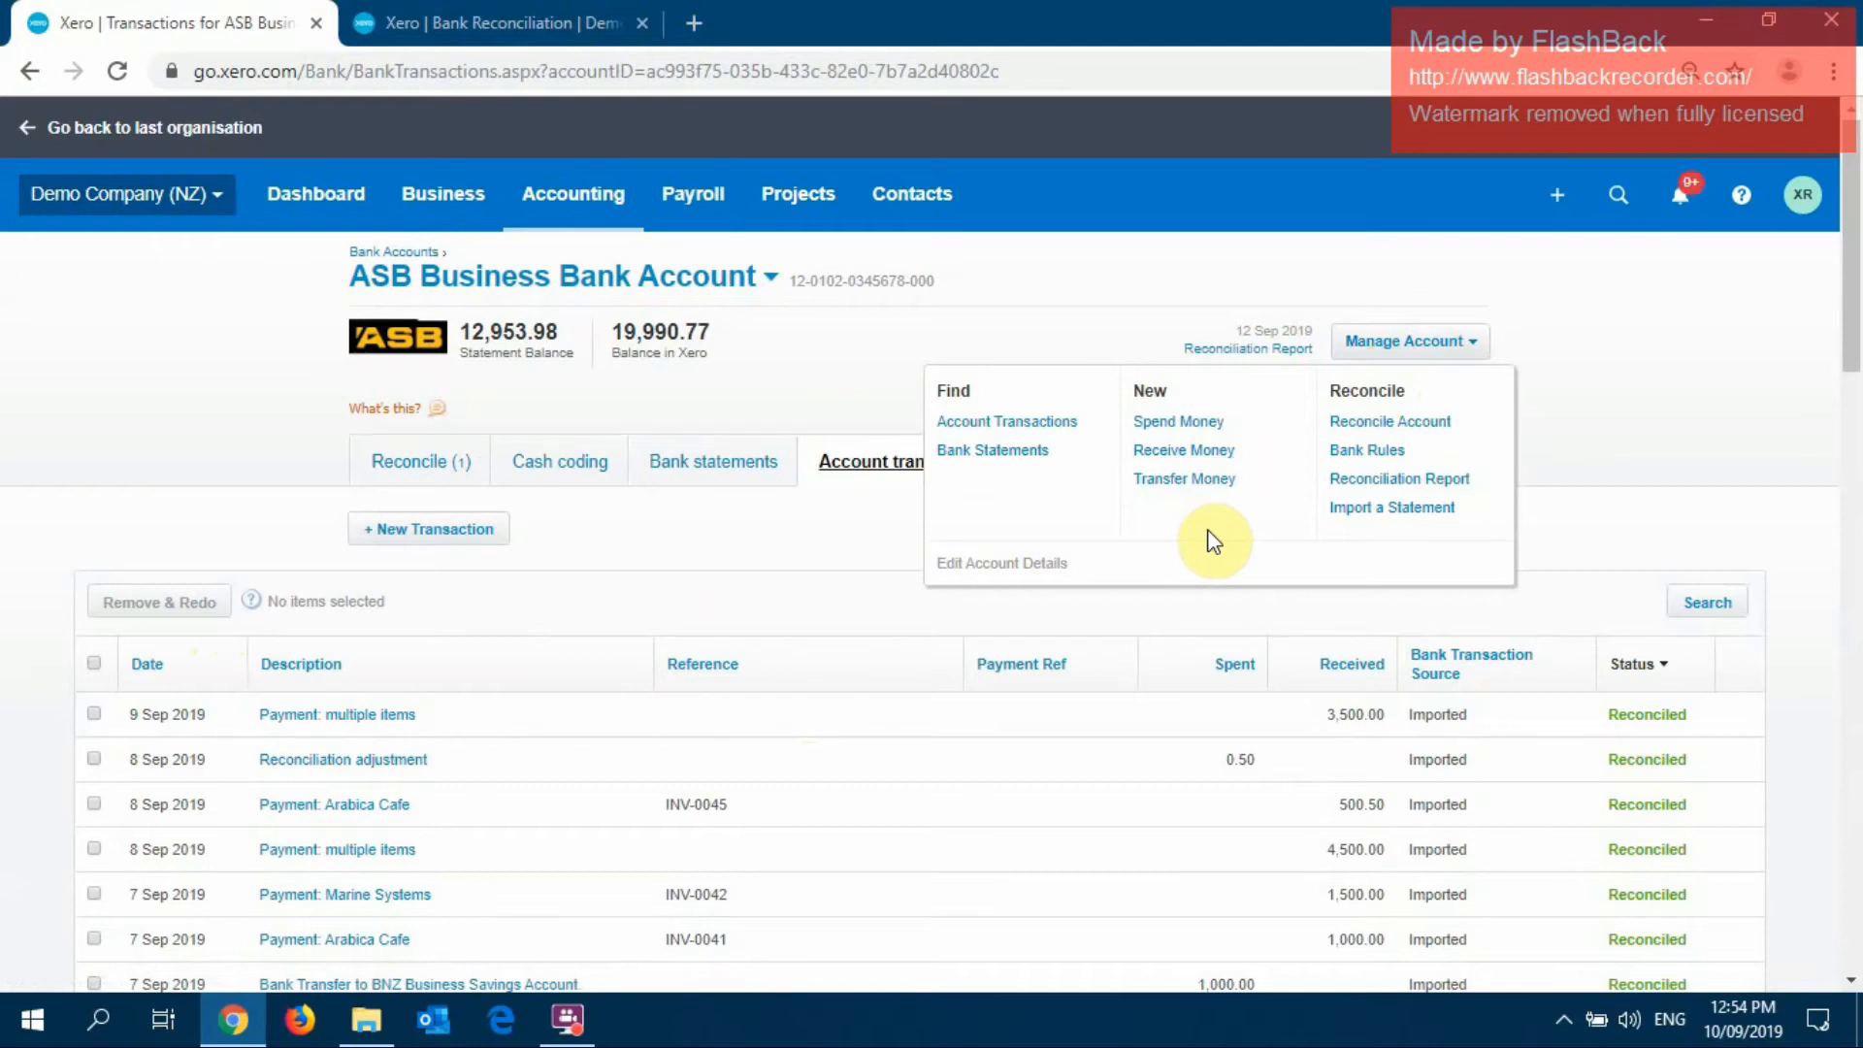
click(1055, 315)
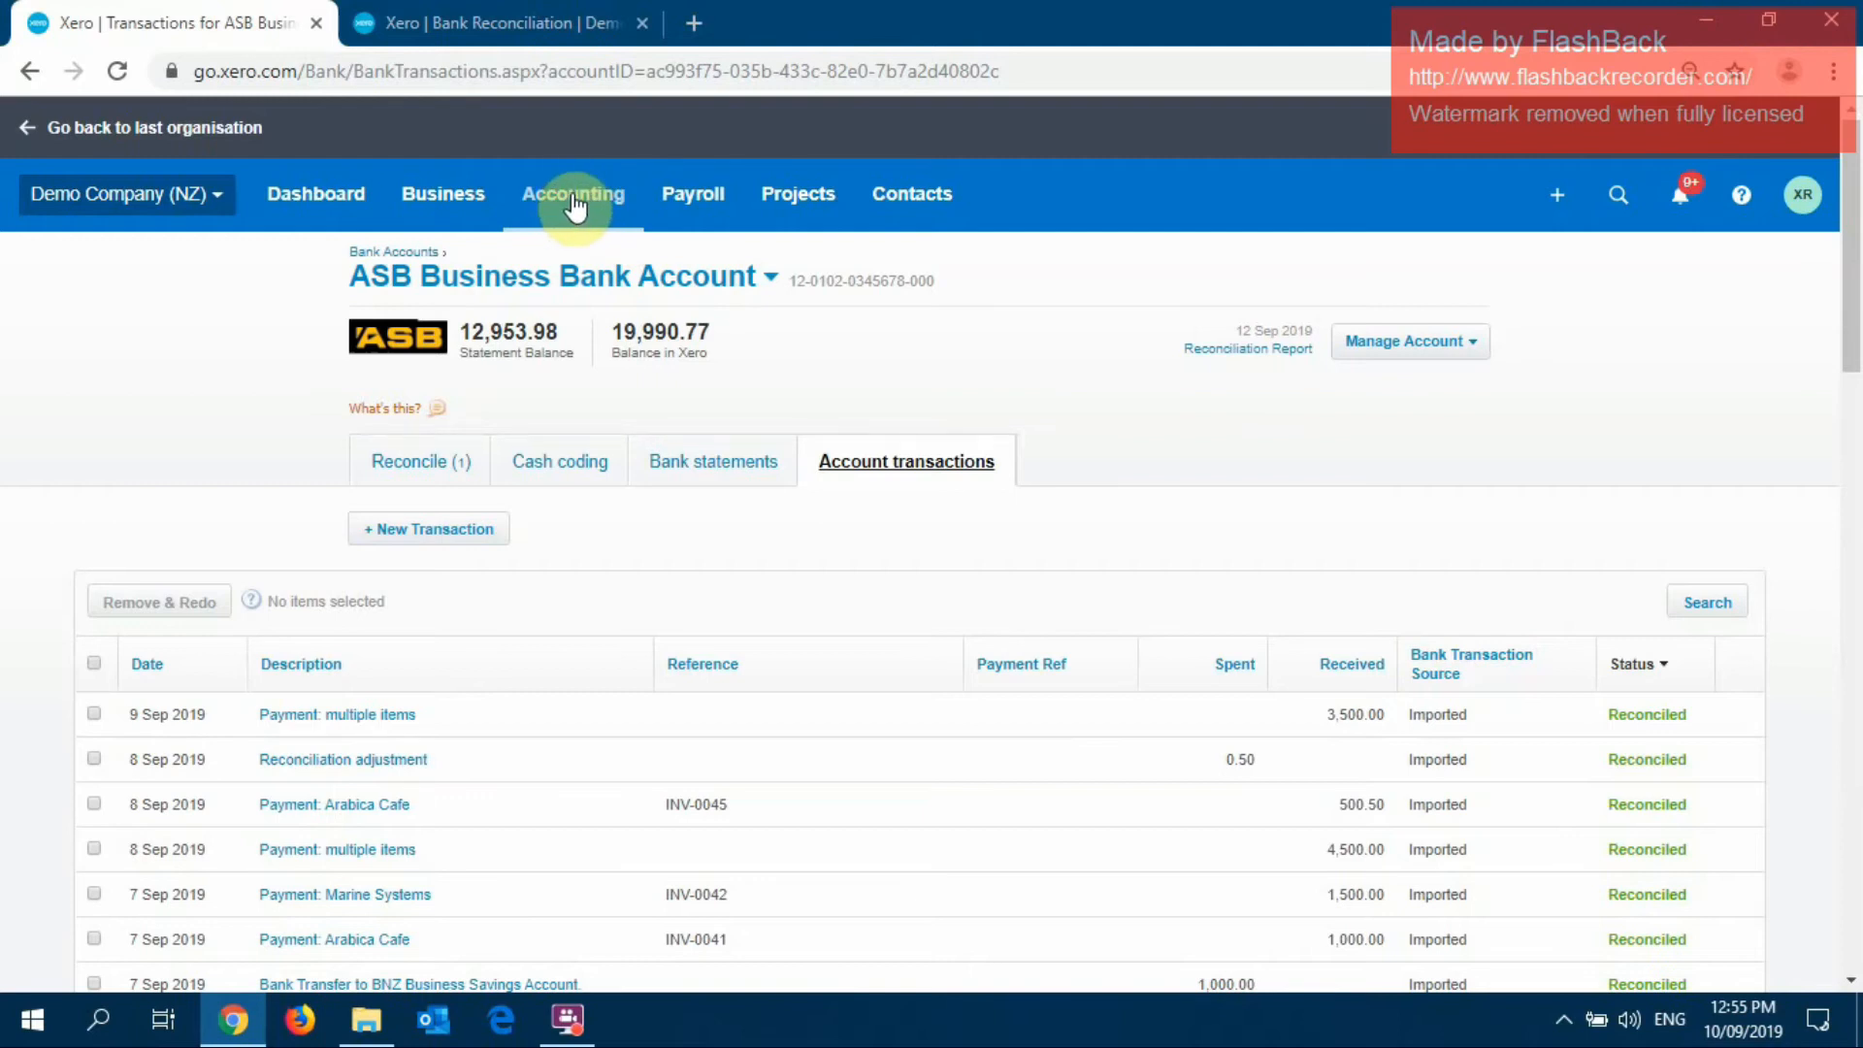
click(576, 201)
click(163, 299)
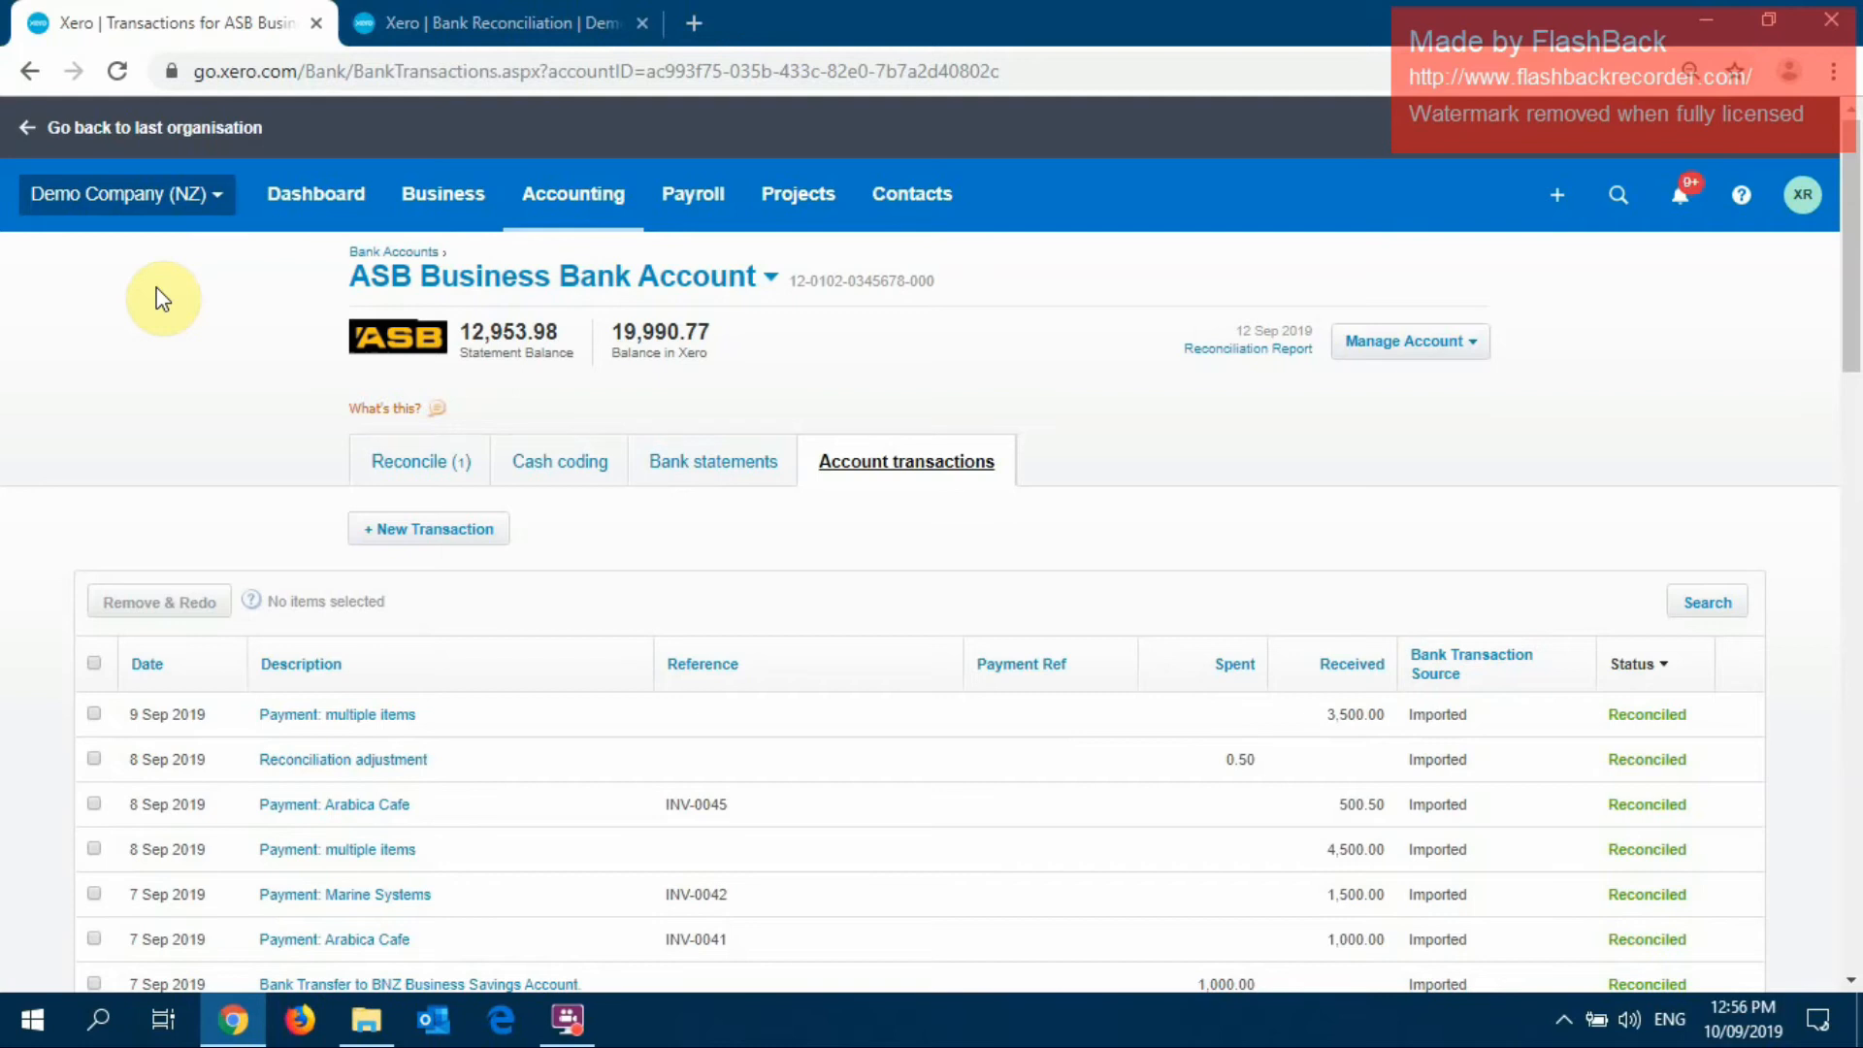
Open the GST returns, preview the return for the current period so far and dismiss the late filing notice
click(570, 199)
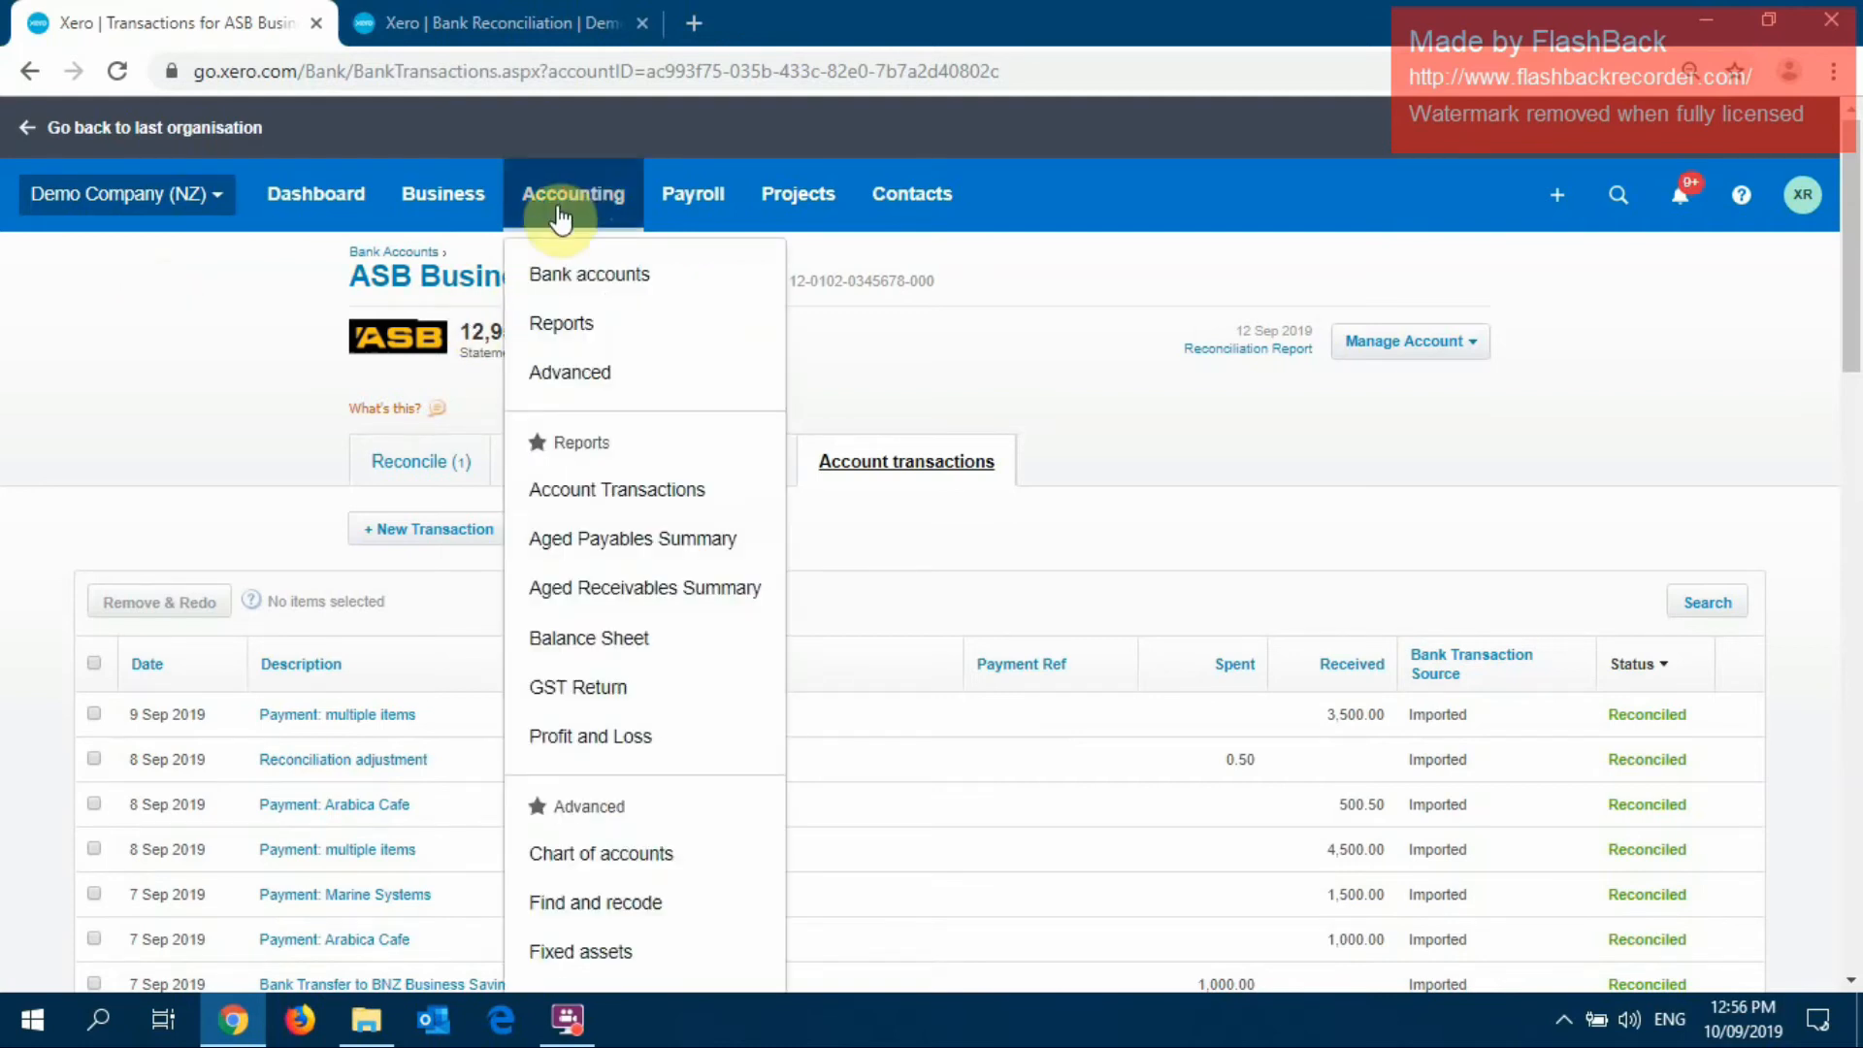
click(621, 690)
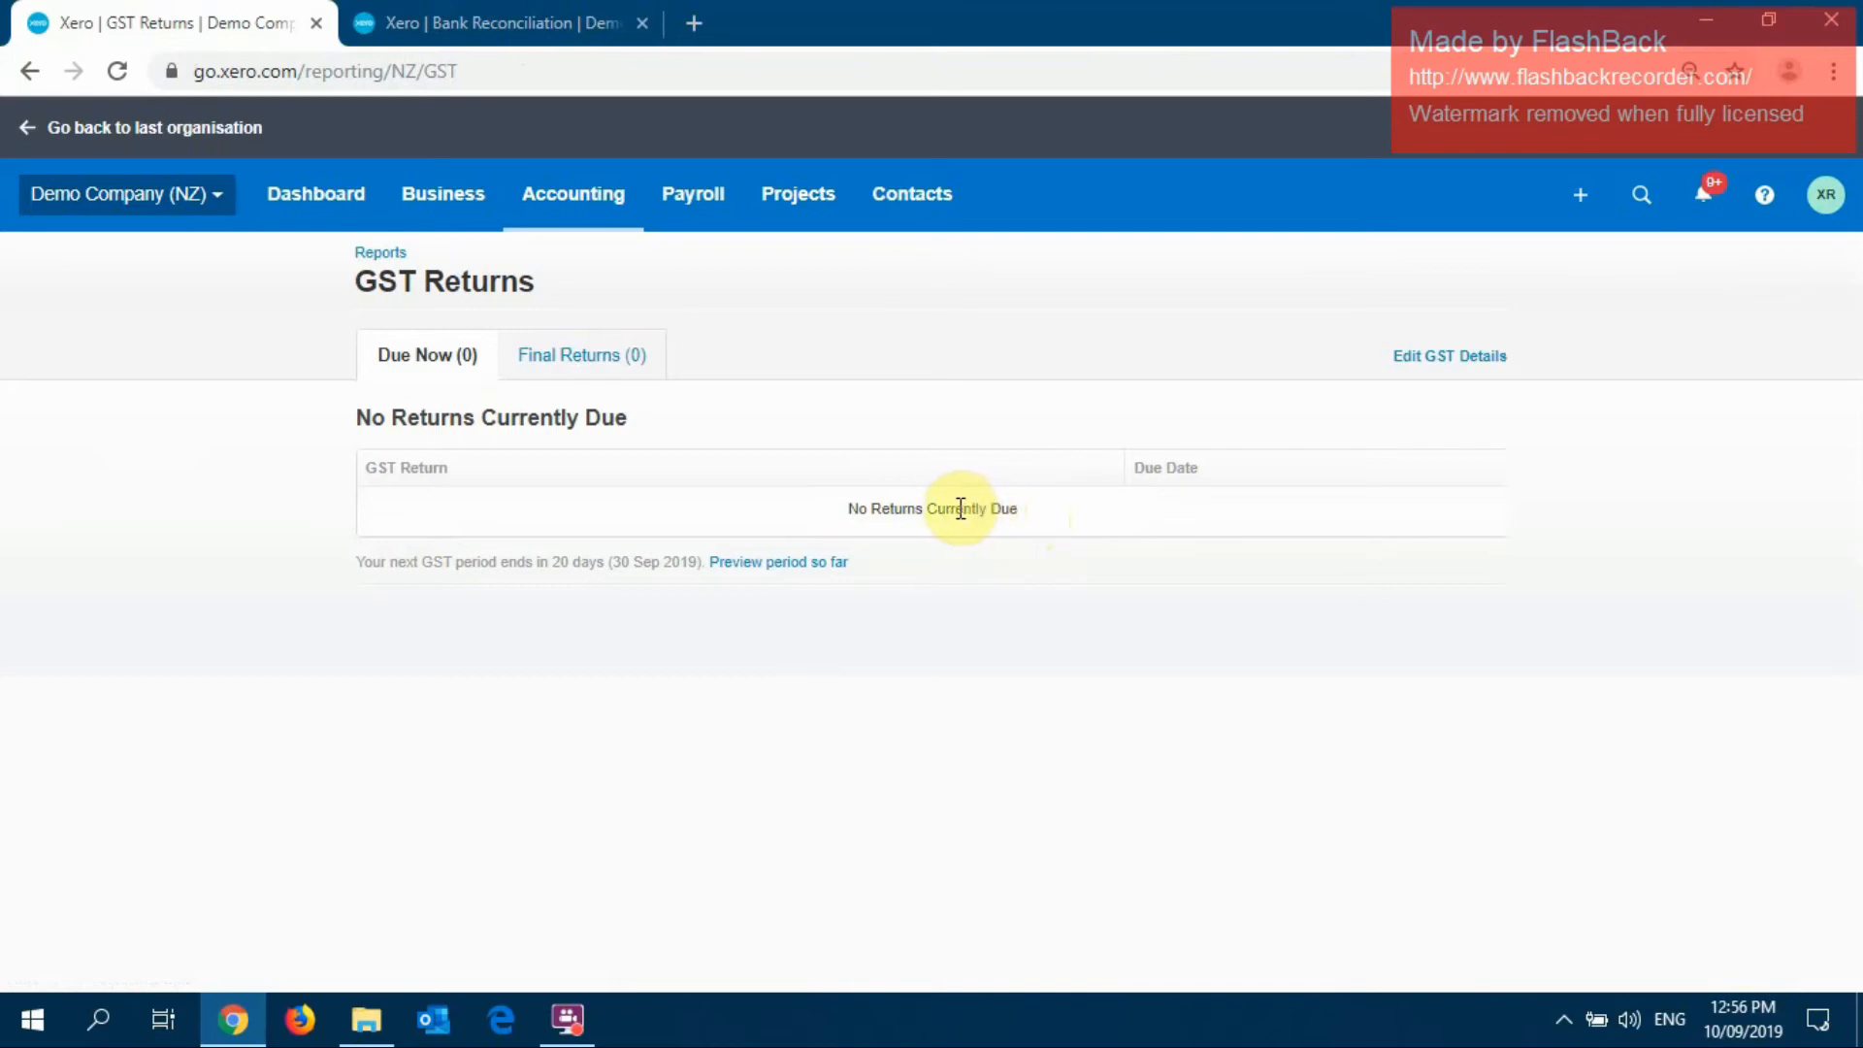
click(781, 572)
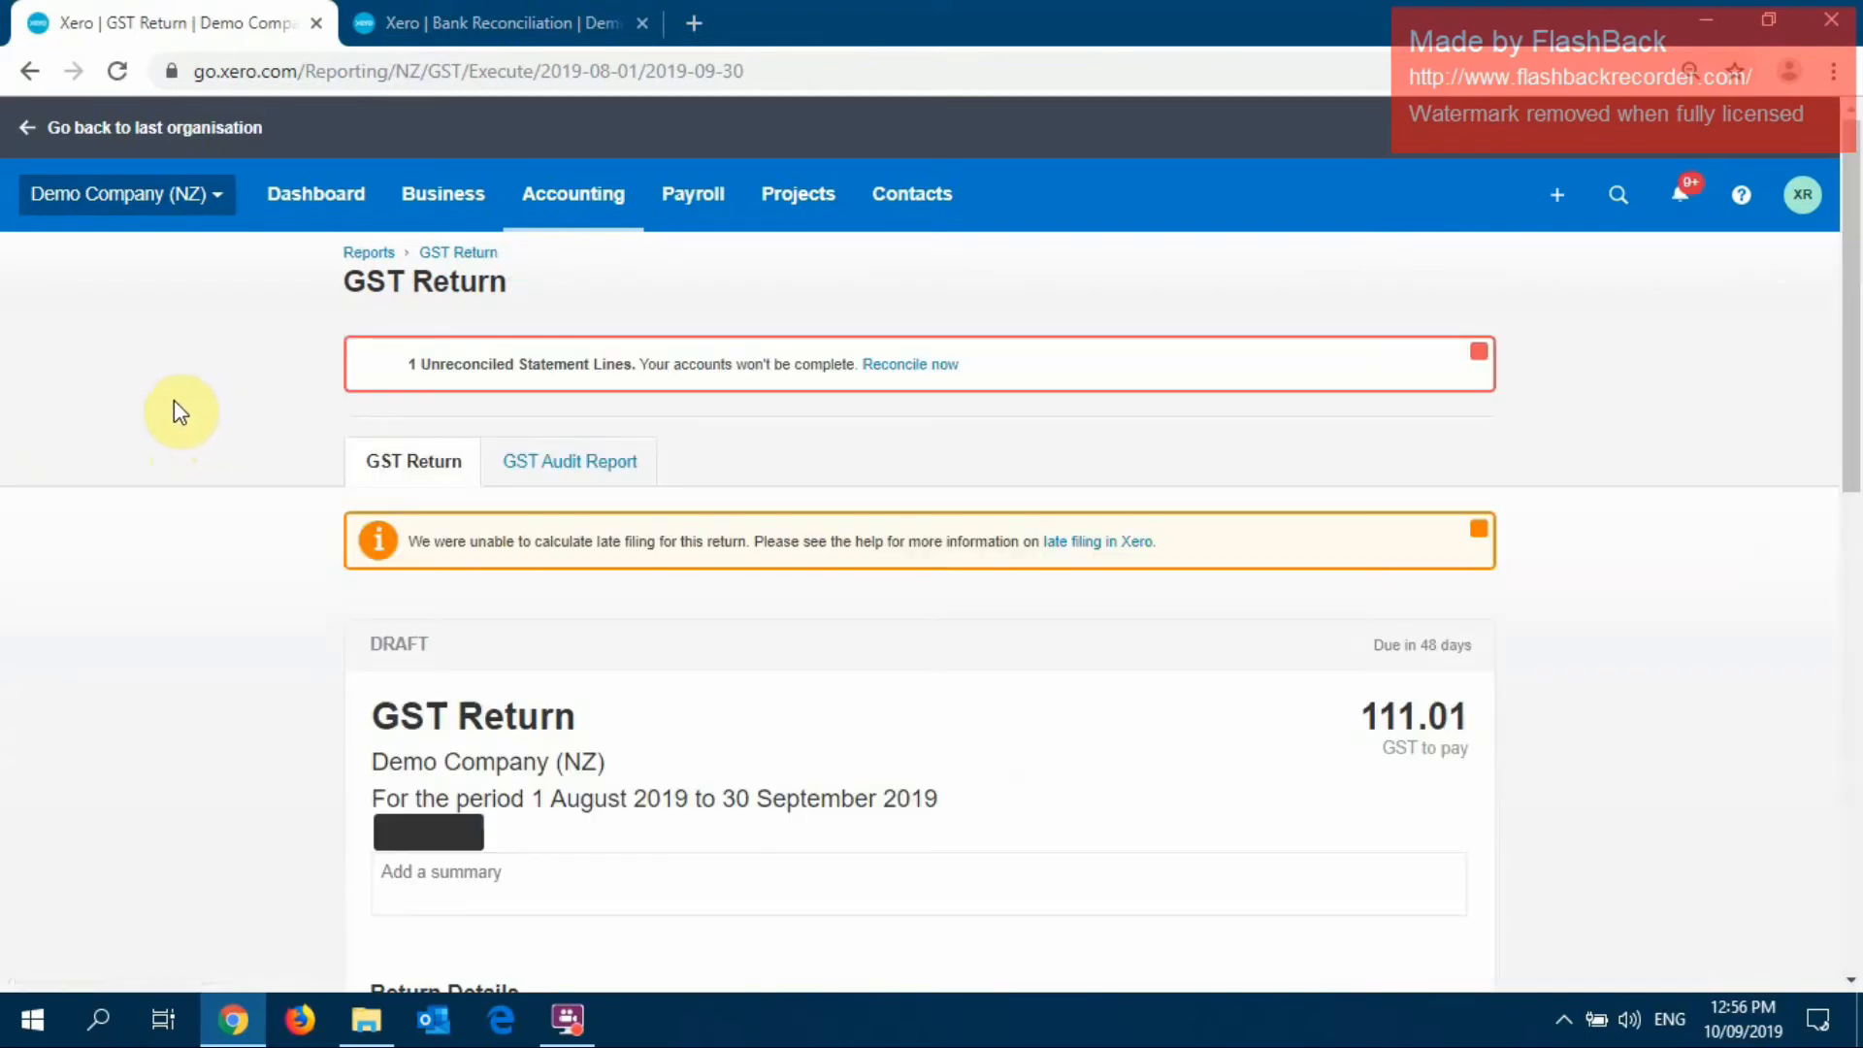
click(1480, 533)
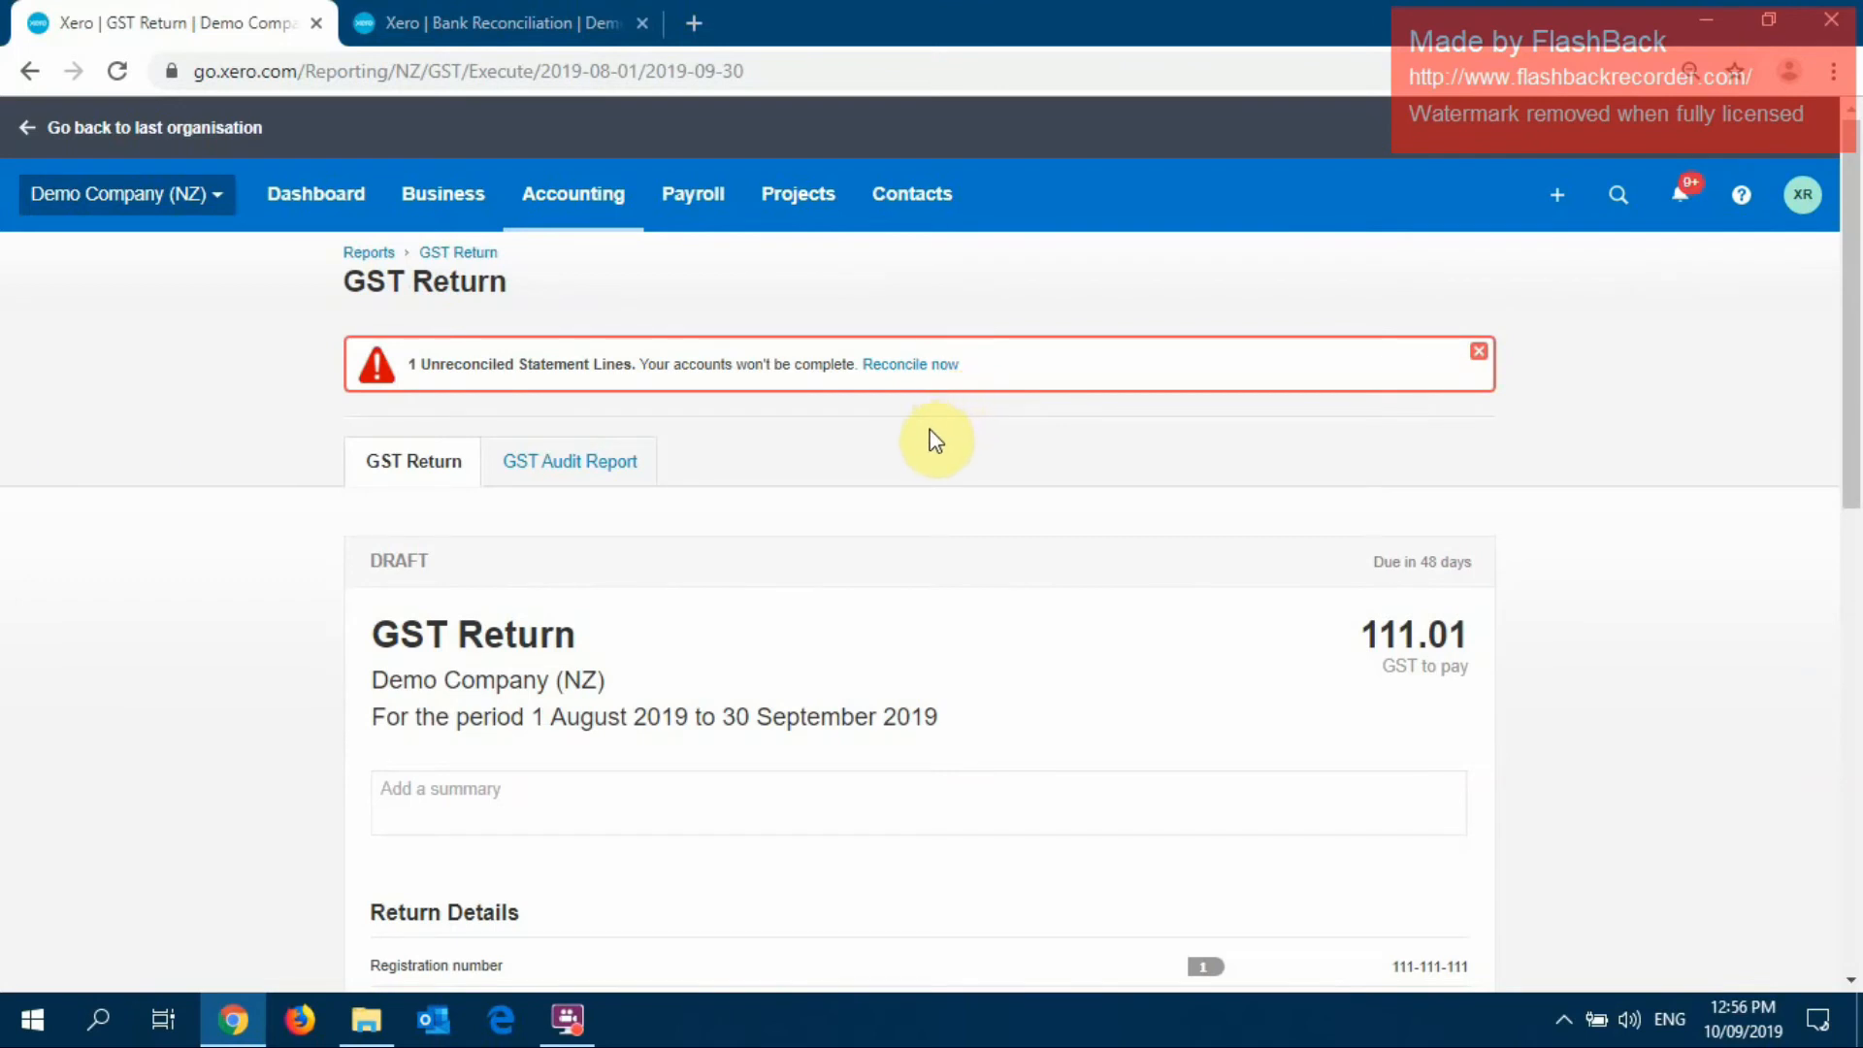
scroll(935, 441, down, 1)
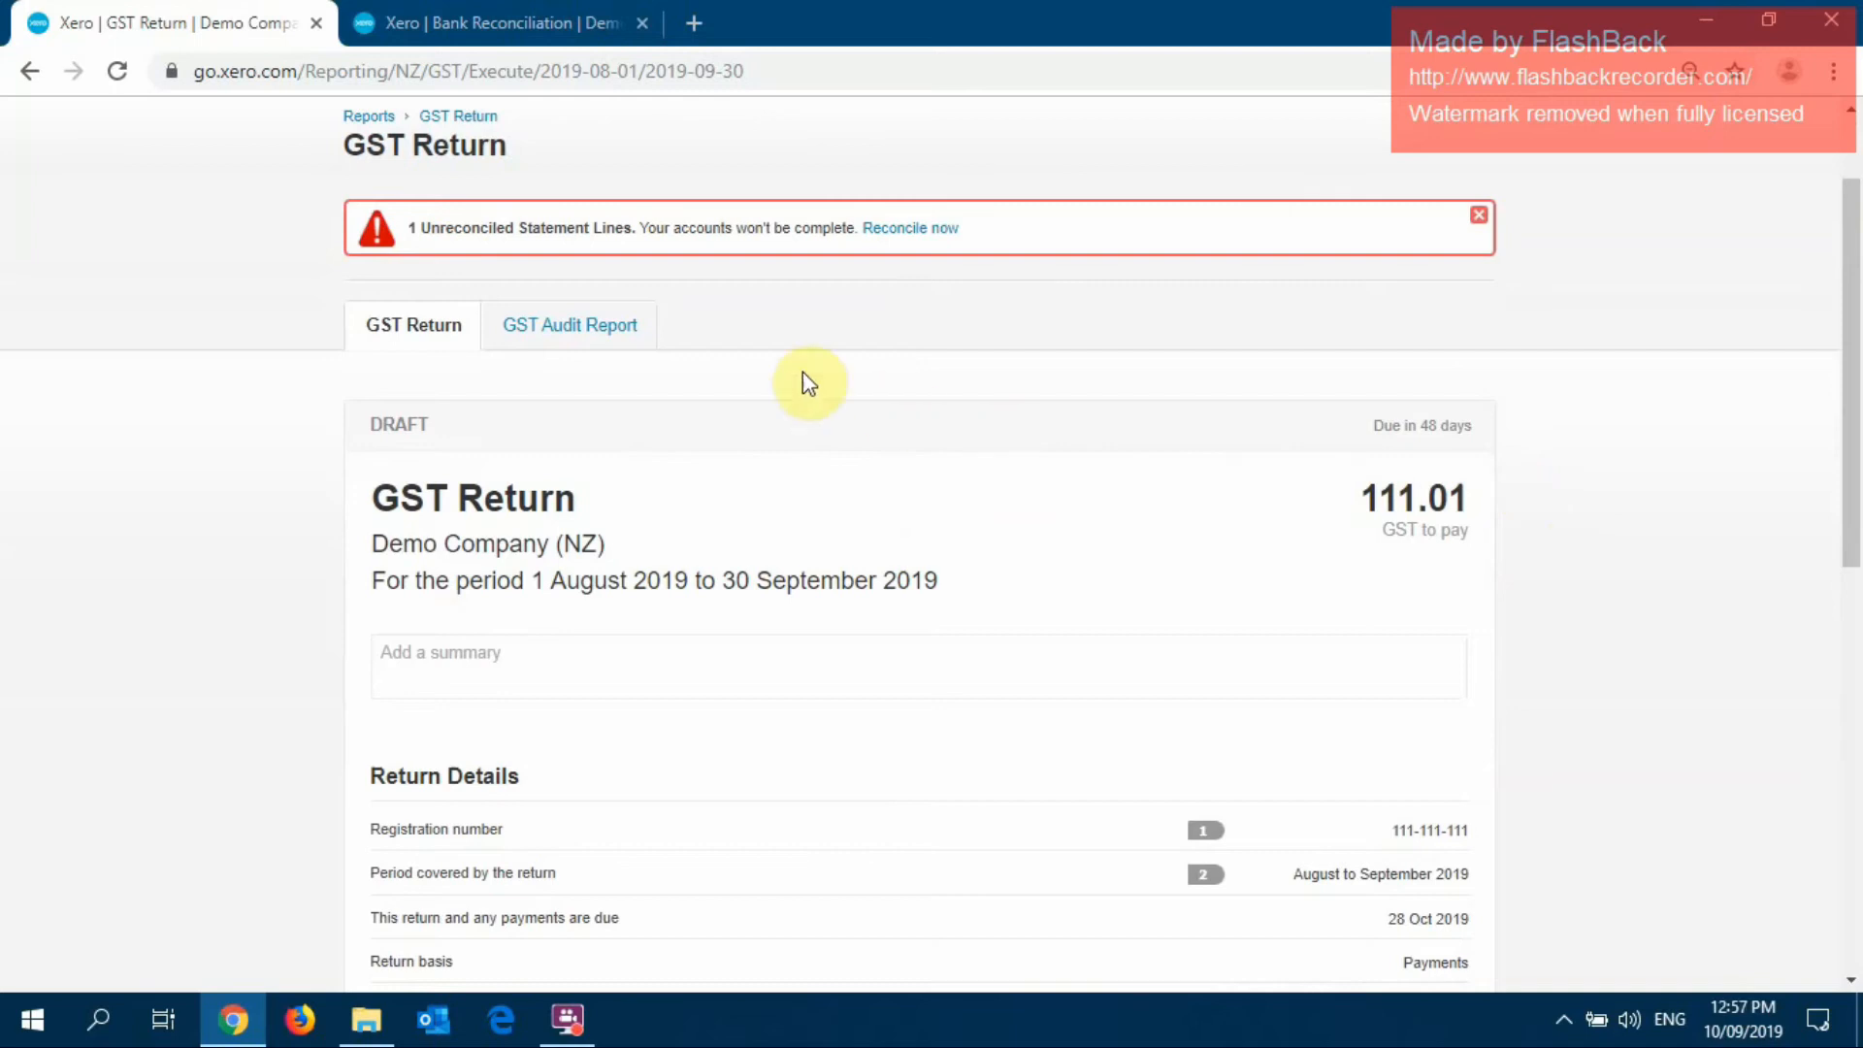
Examine the GST Audit Report's transactions under 15% GST on Expenses, 15% GST on Income and No GST
click(580, 328)
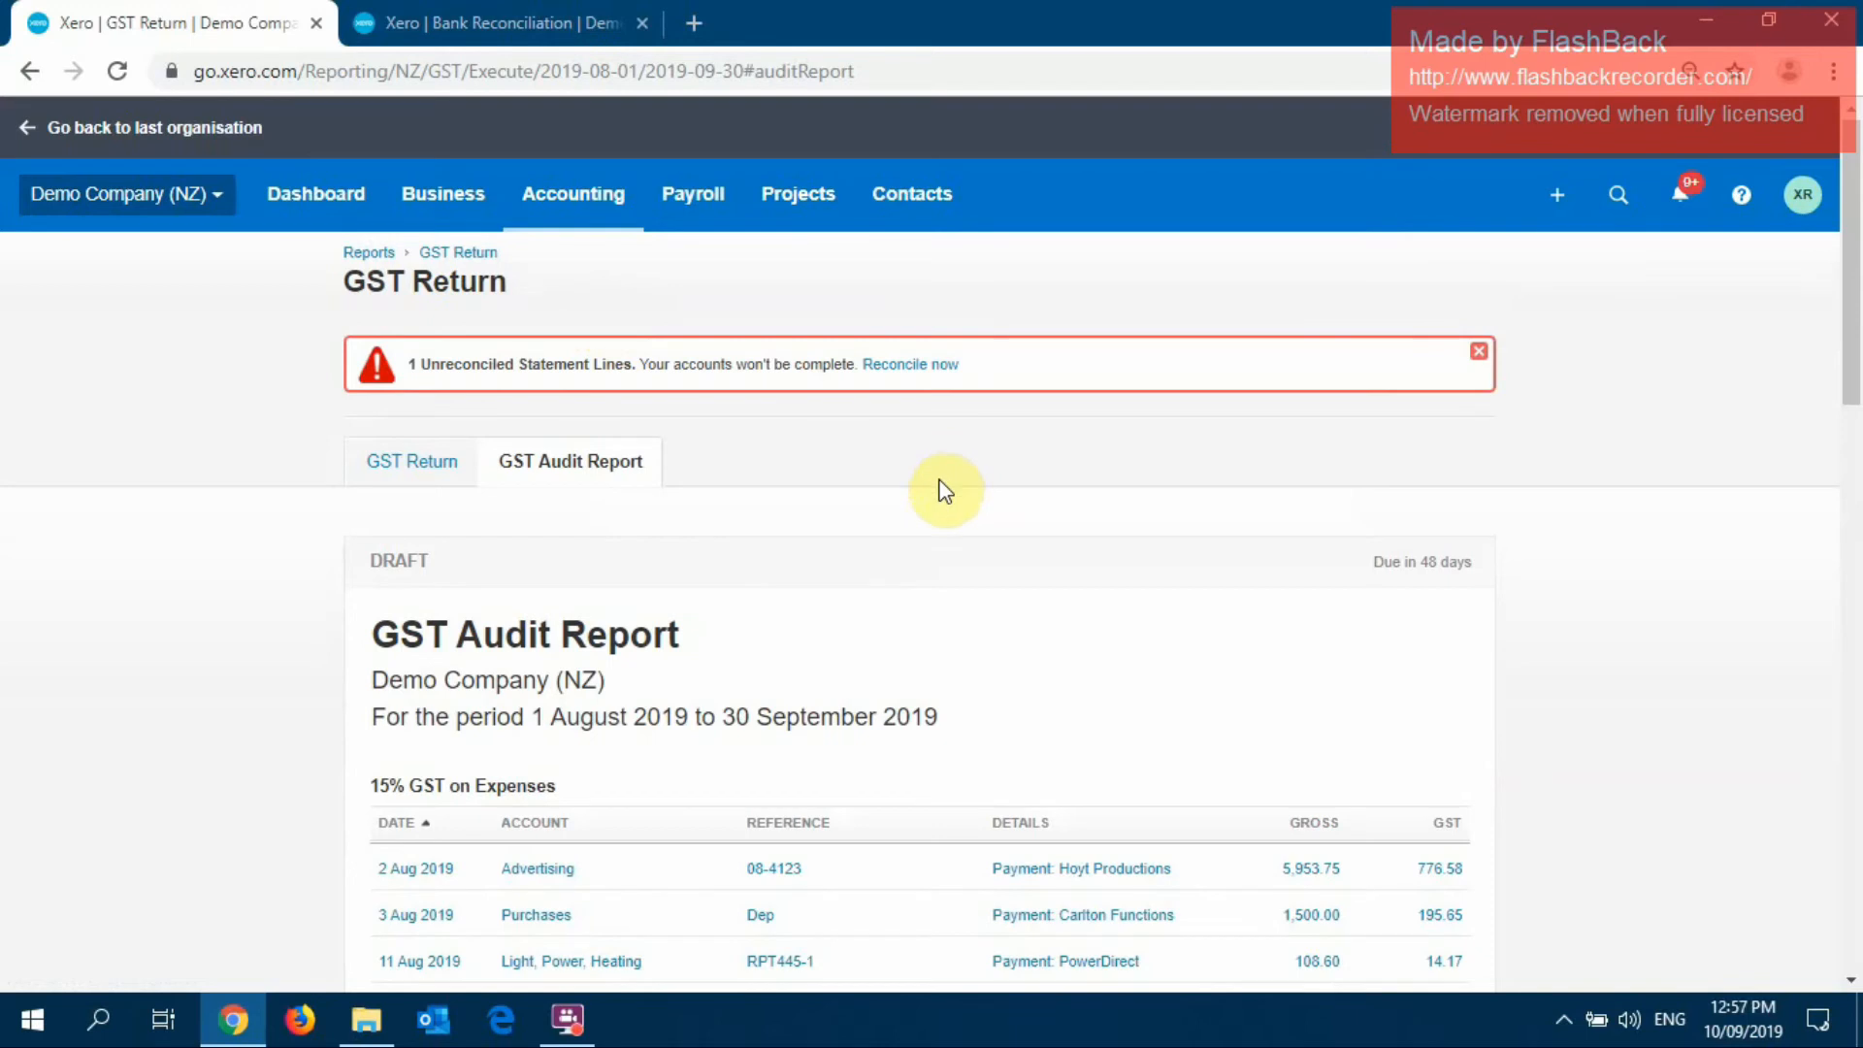
scroll(933, 487, down, 2)
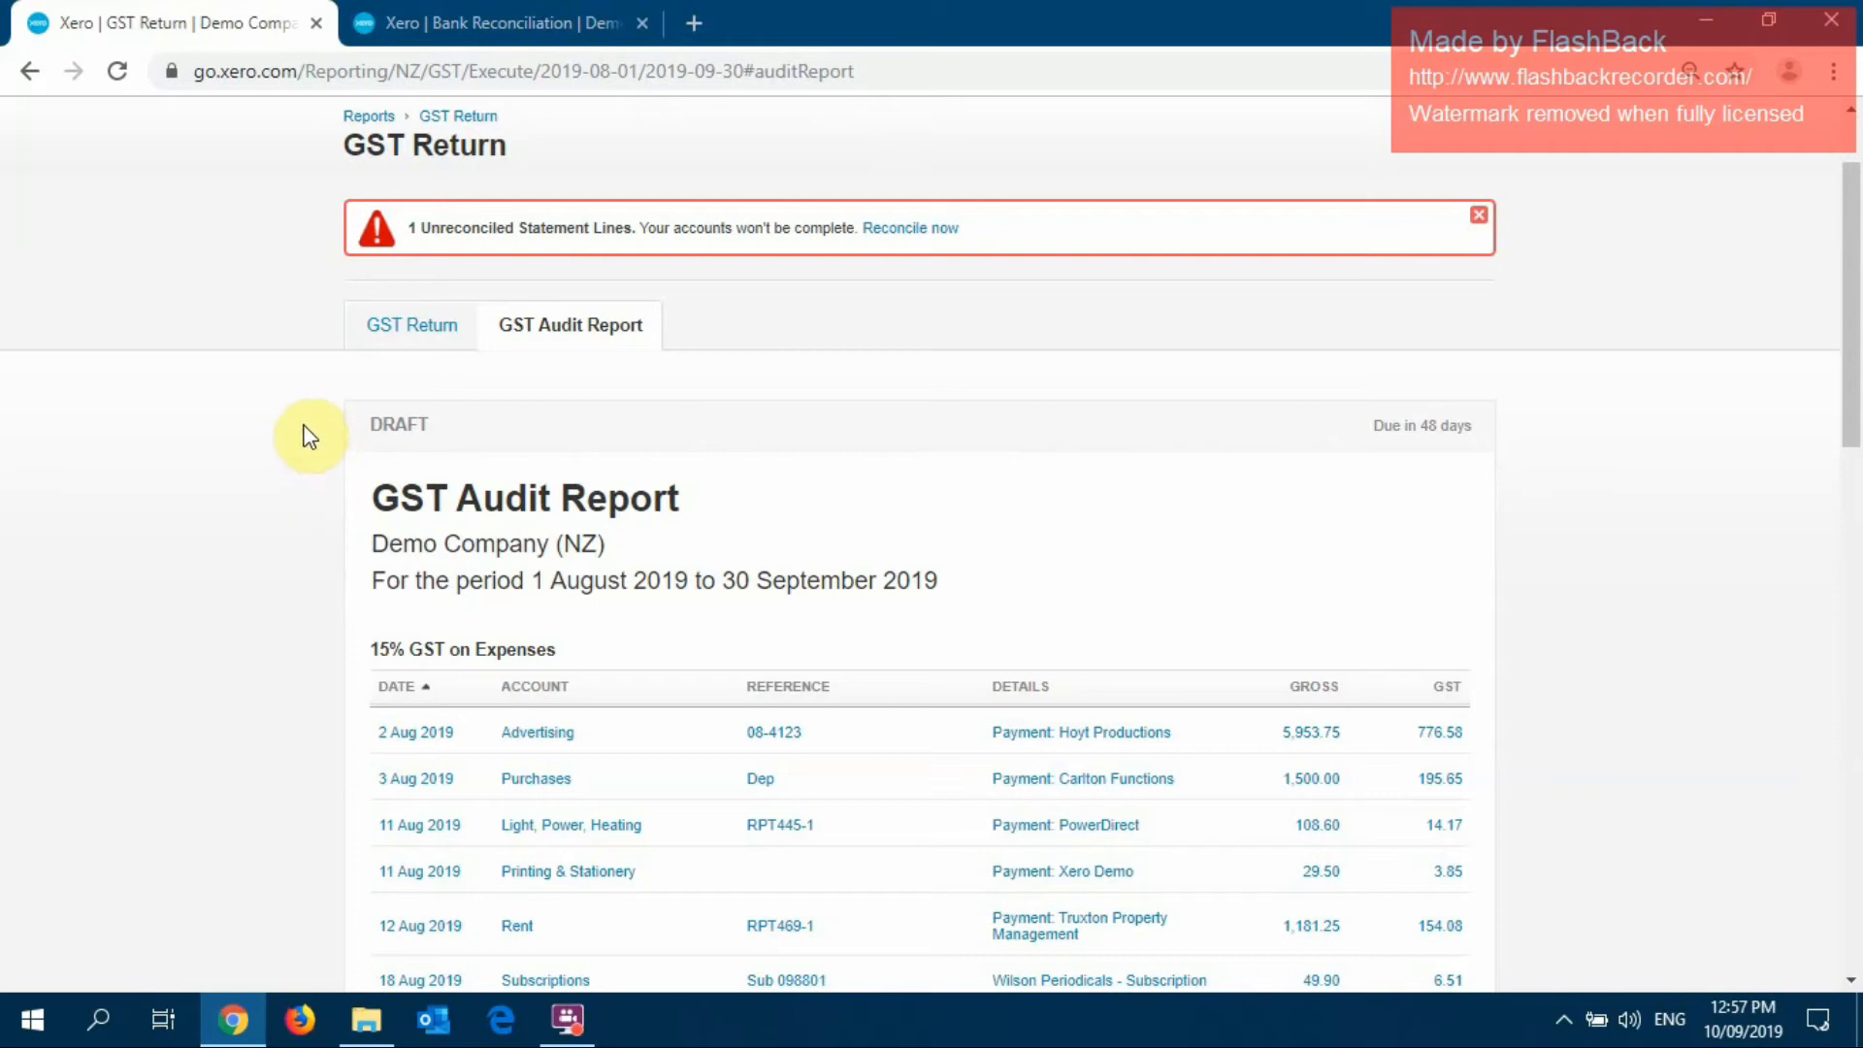
scroll(309, 437, down, 3)
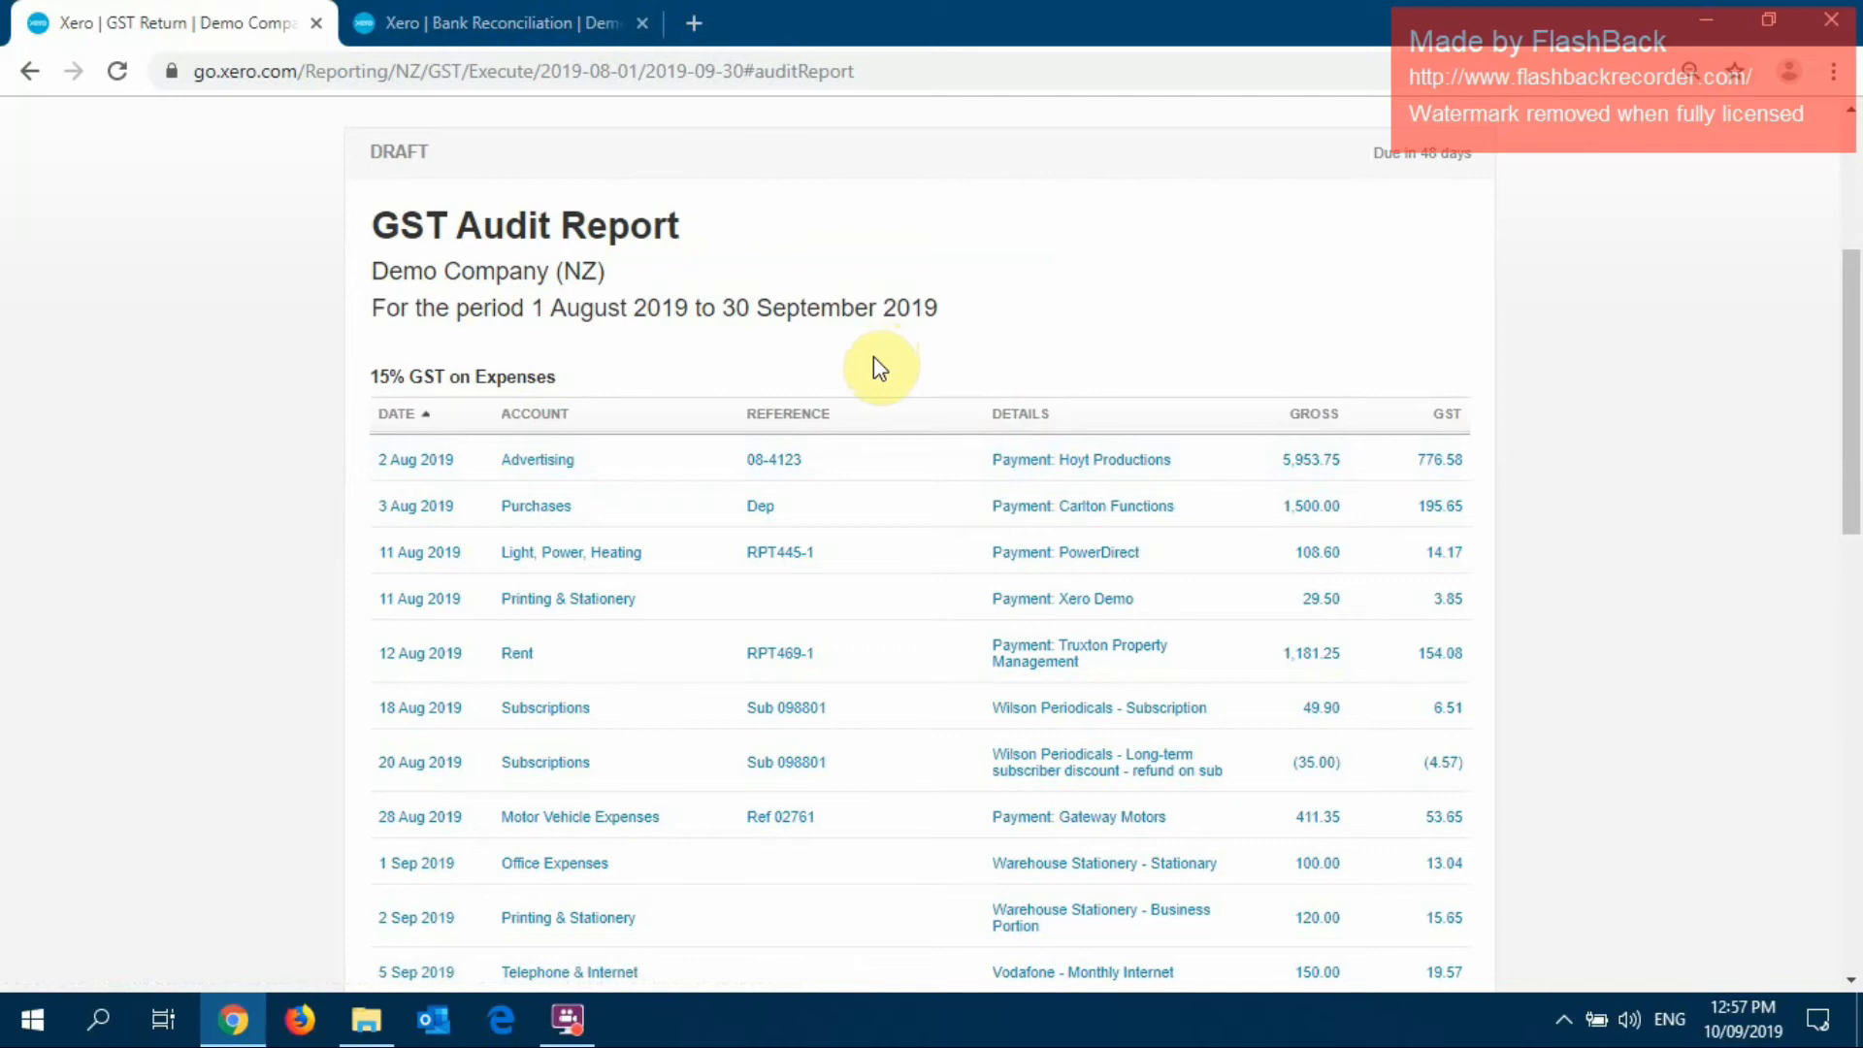
scroll(888, 368, down, 1)
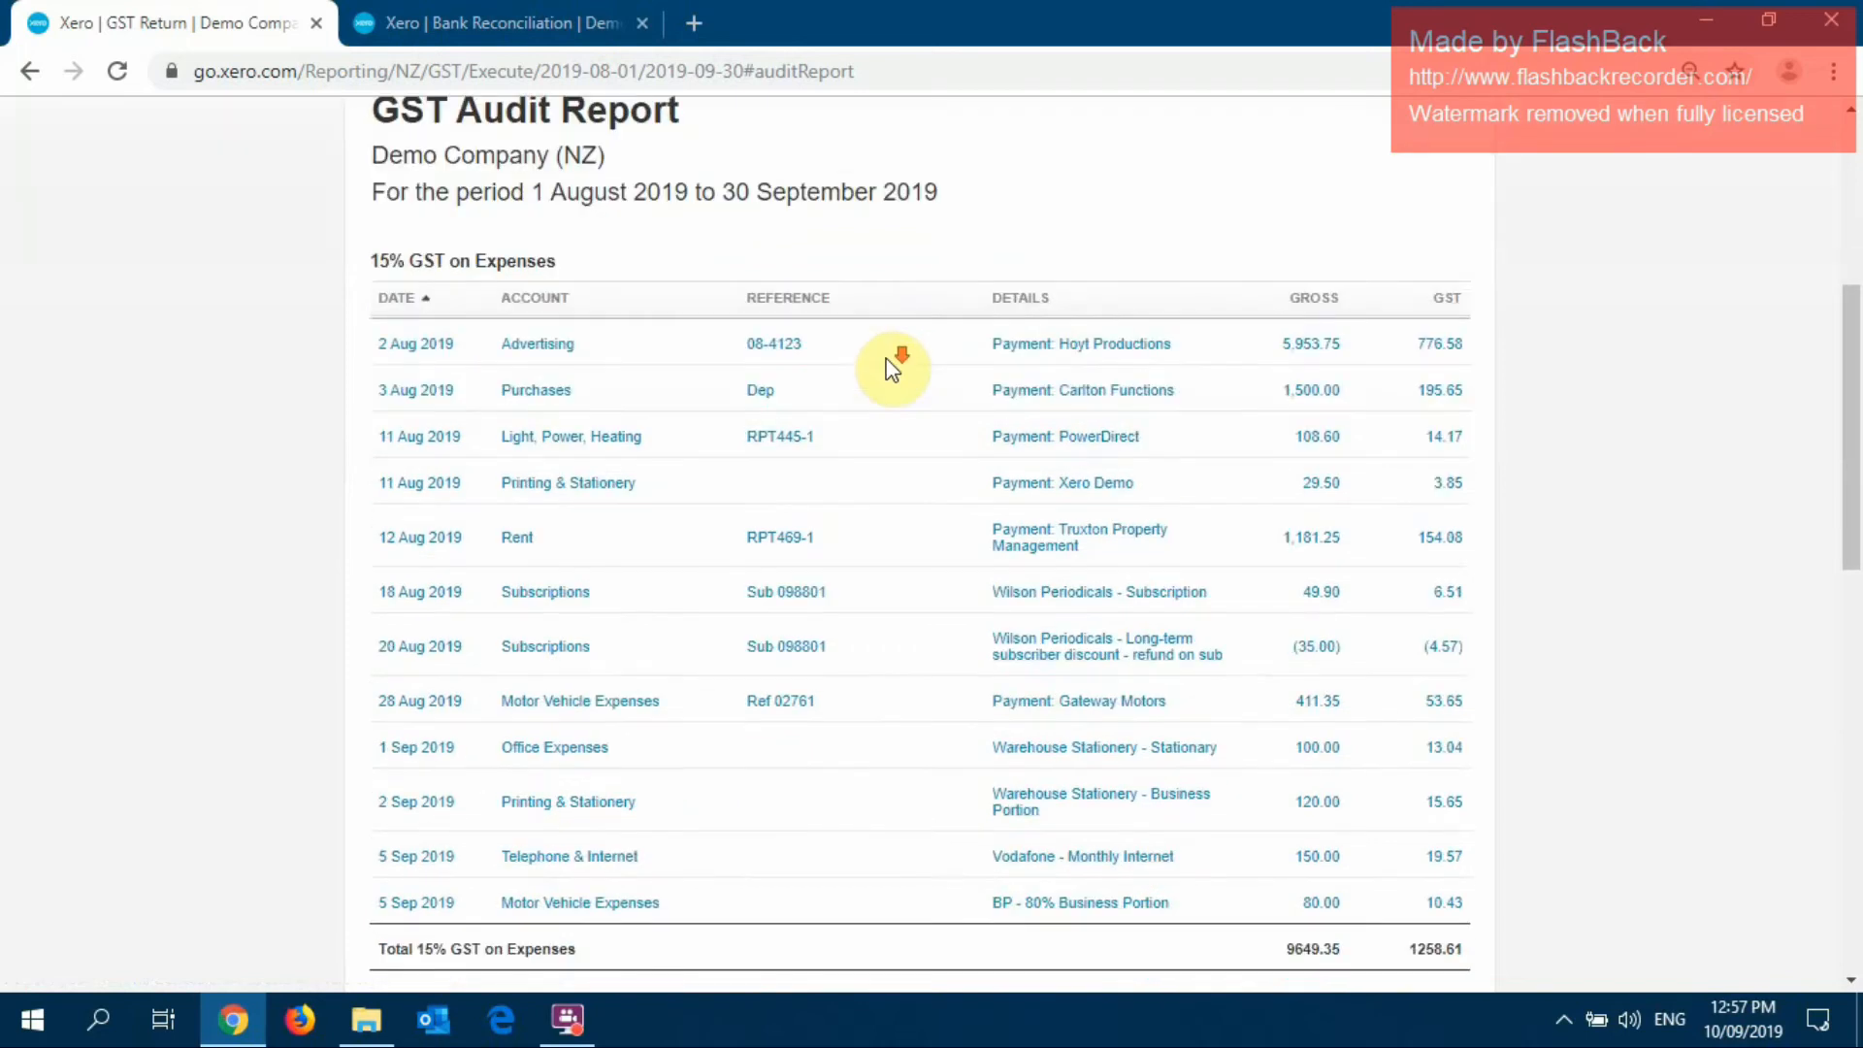
scroll(888, 368, down, 4)
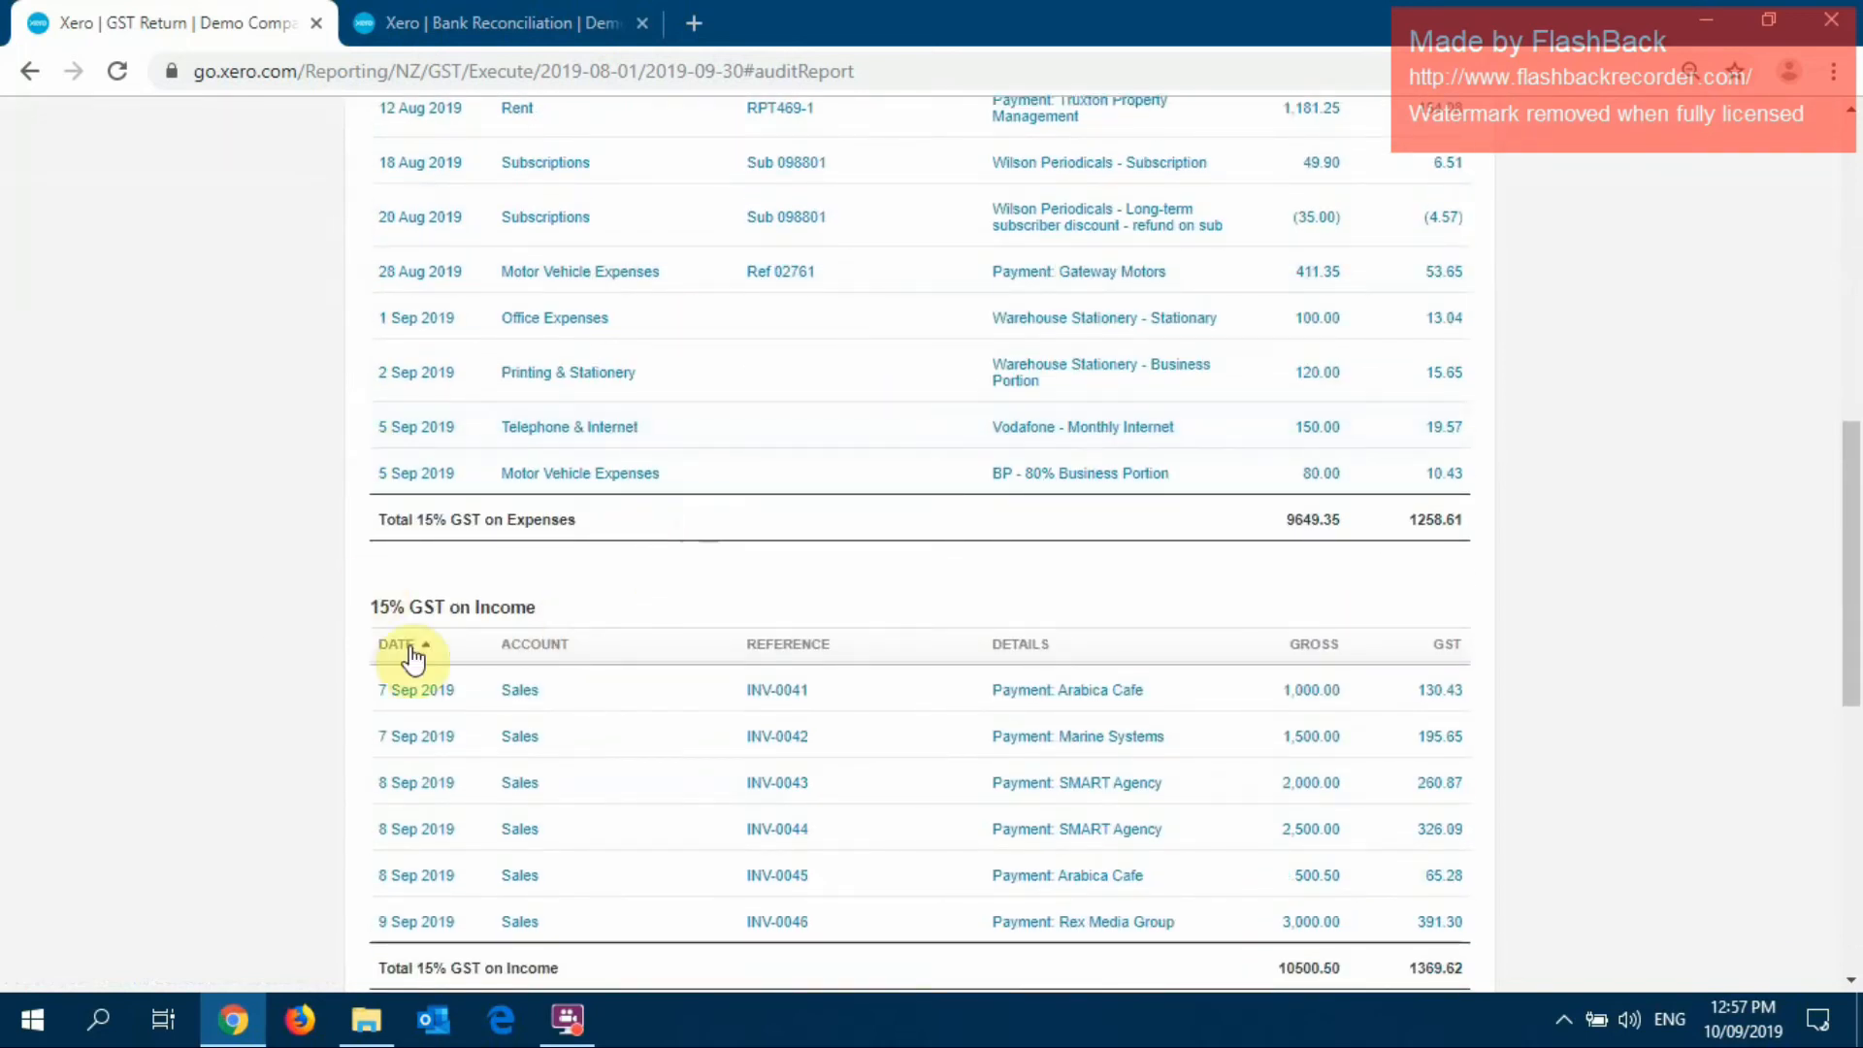
scroll(413, 660, down, 5)
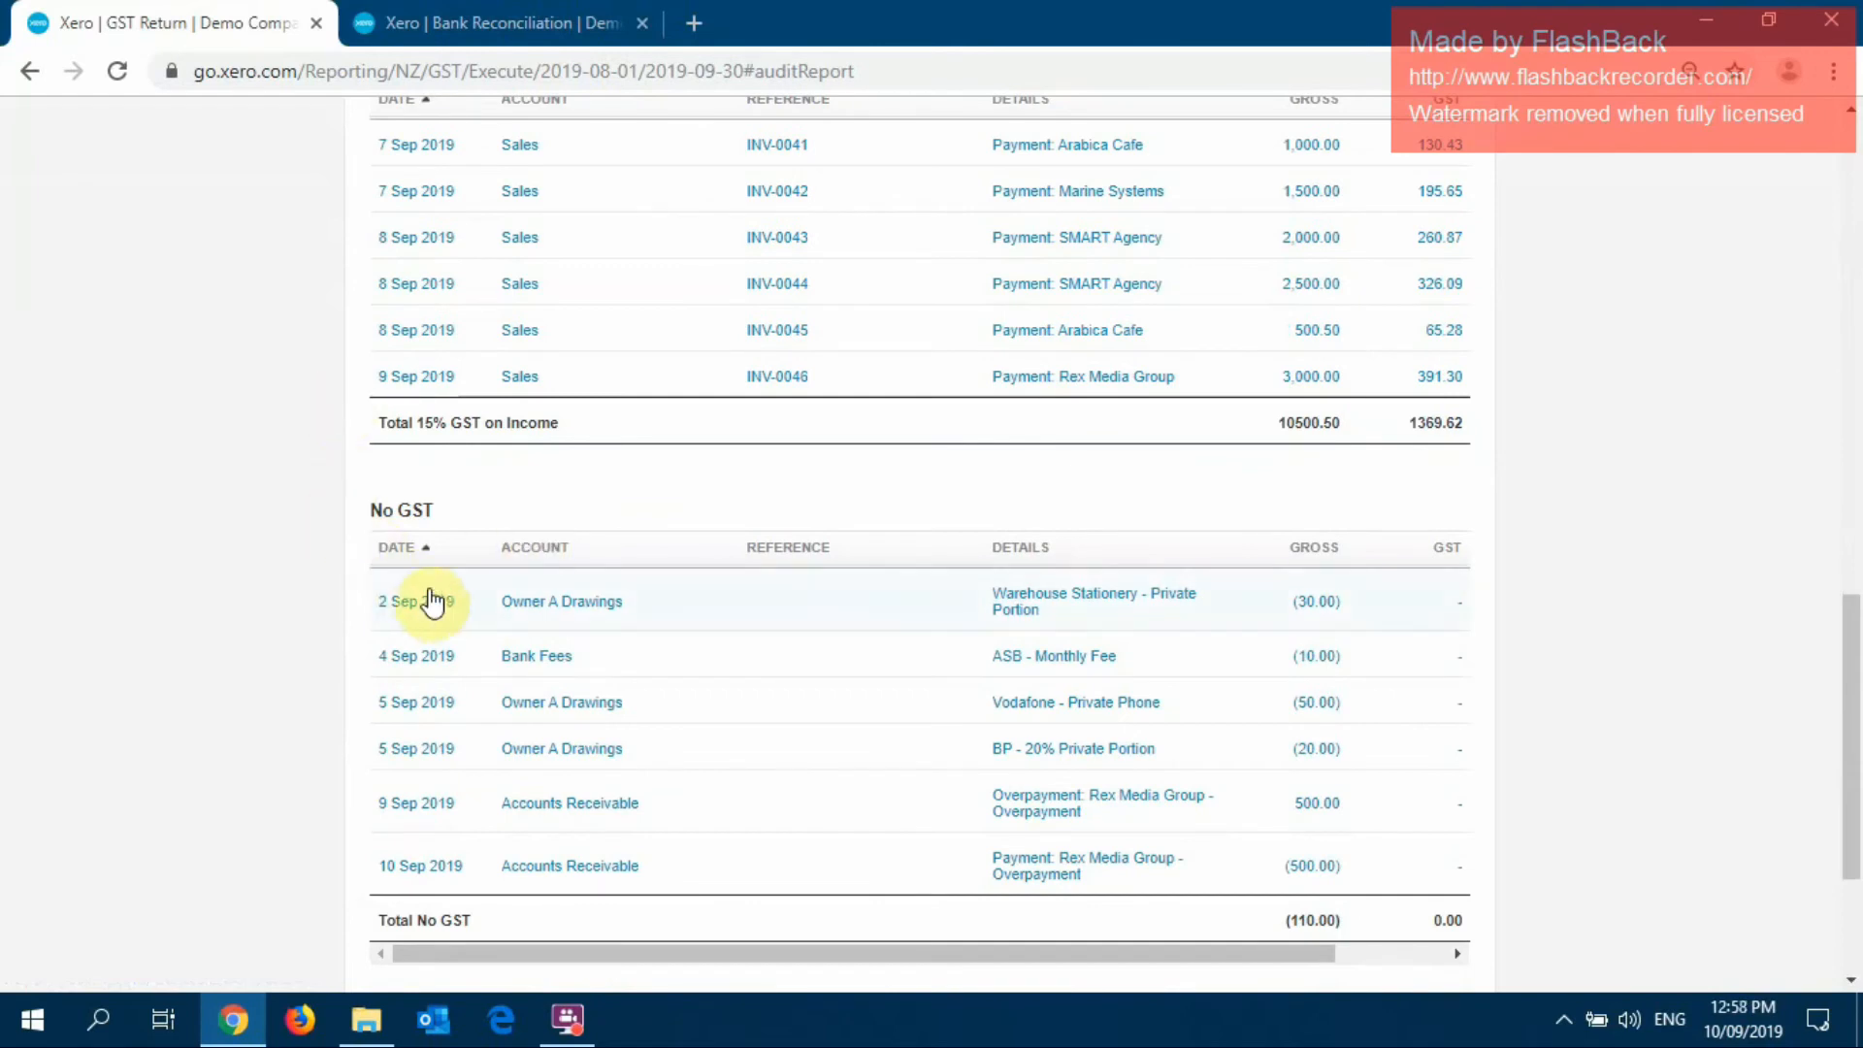
scroll(432, 602, down, 3)
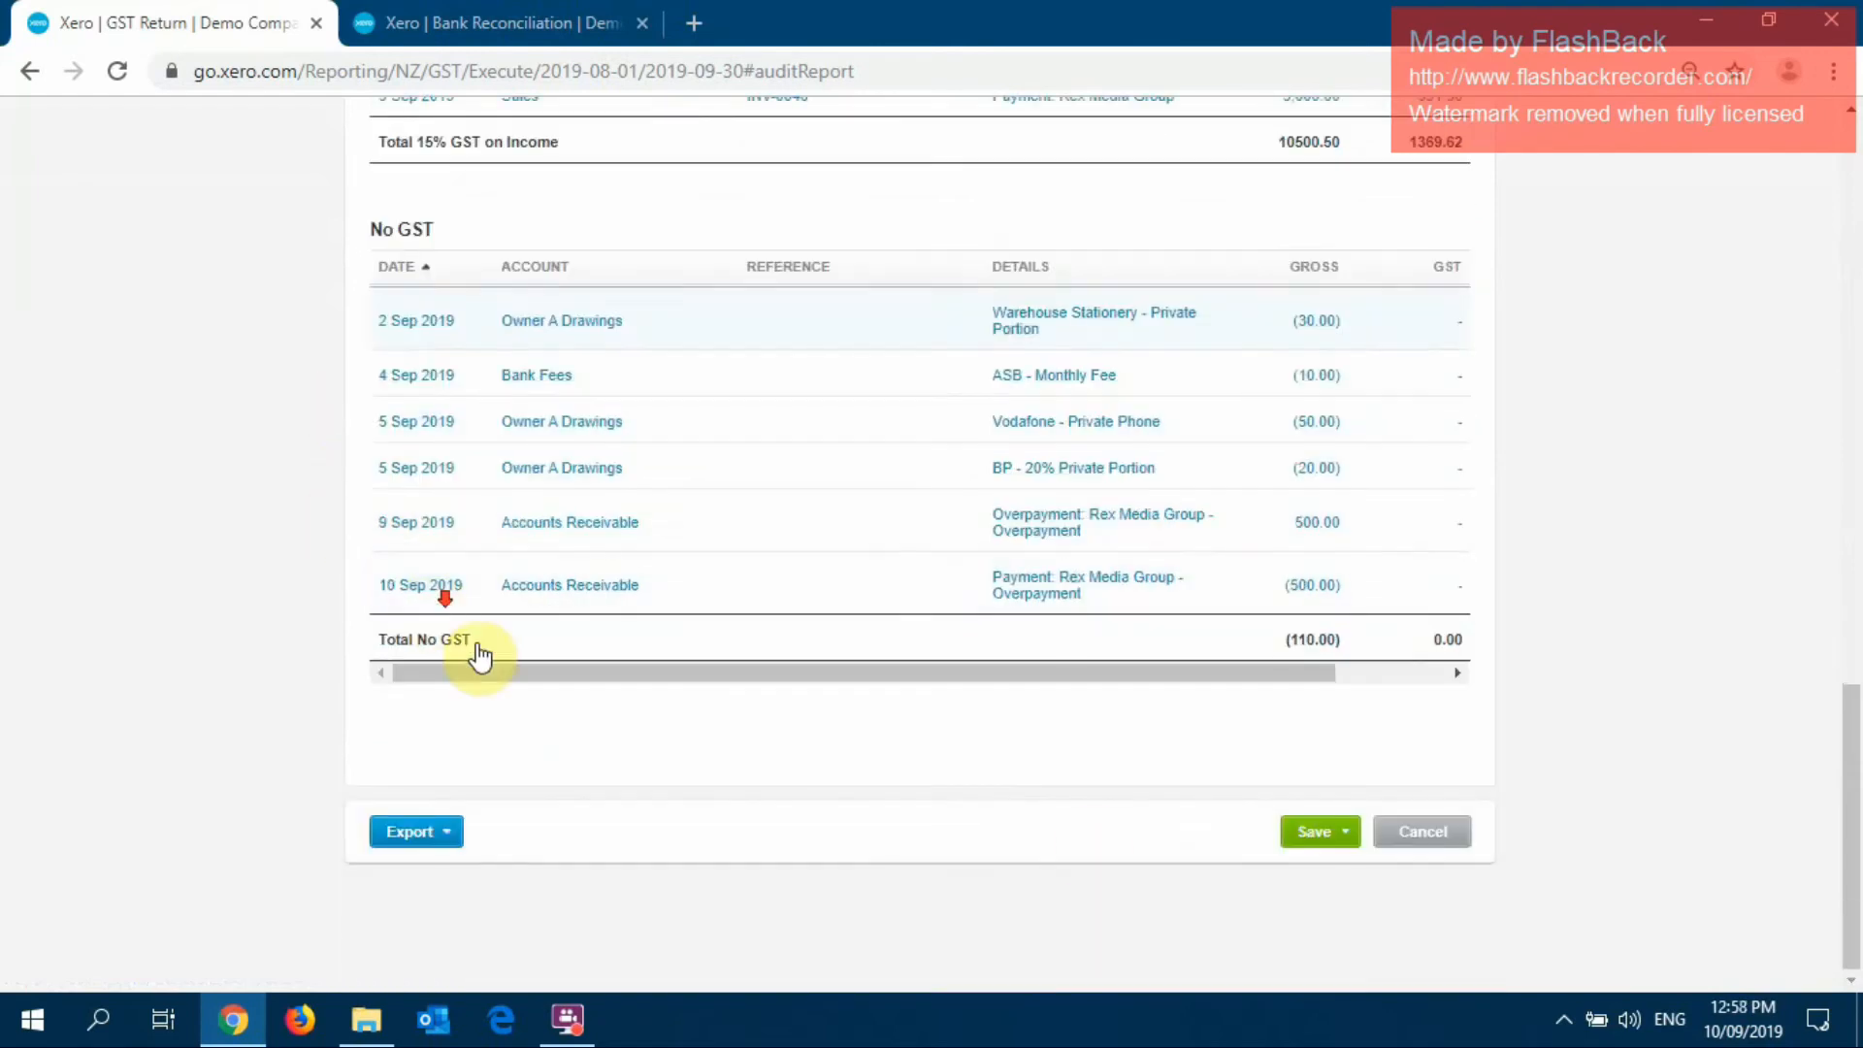
Save the GST return for 1 August to 30 September 2019 as final
click(1337, 844)
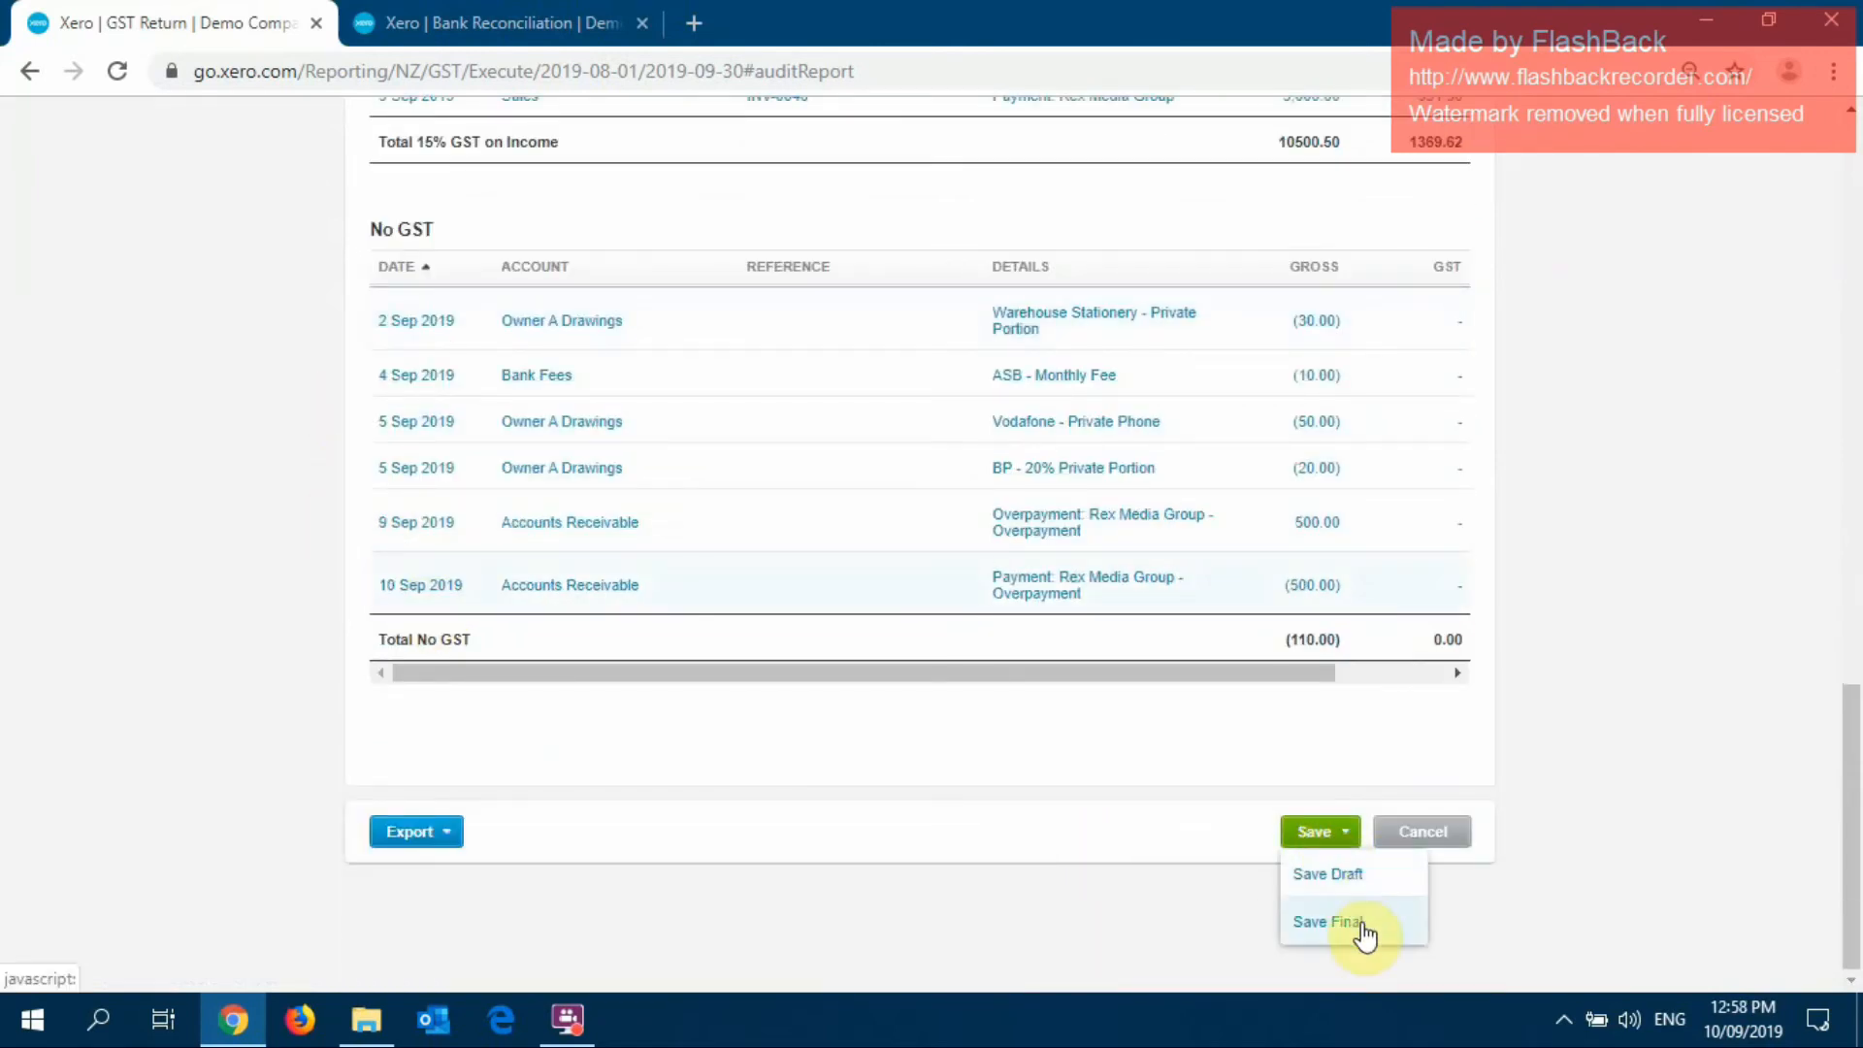
click(1121, 752)
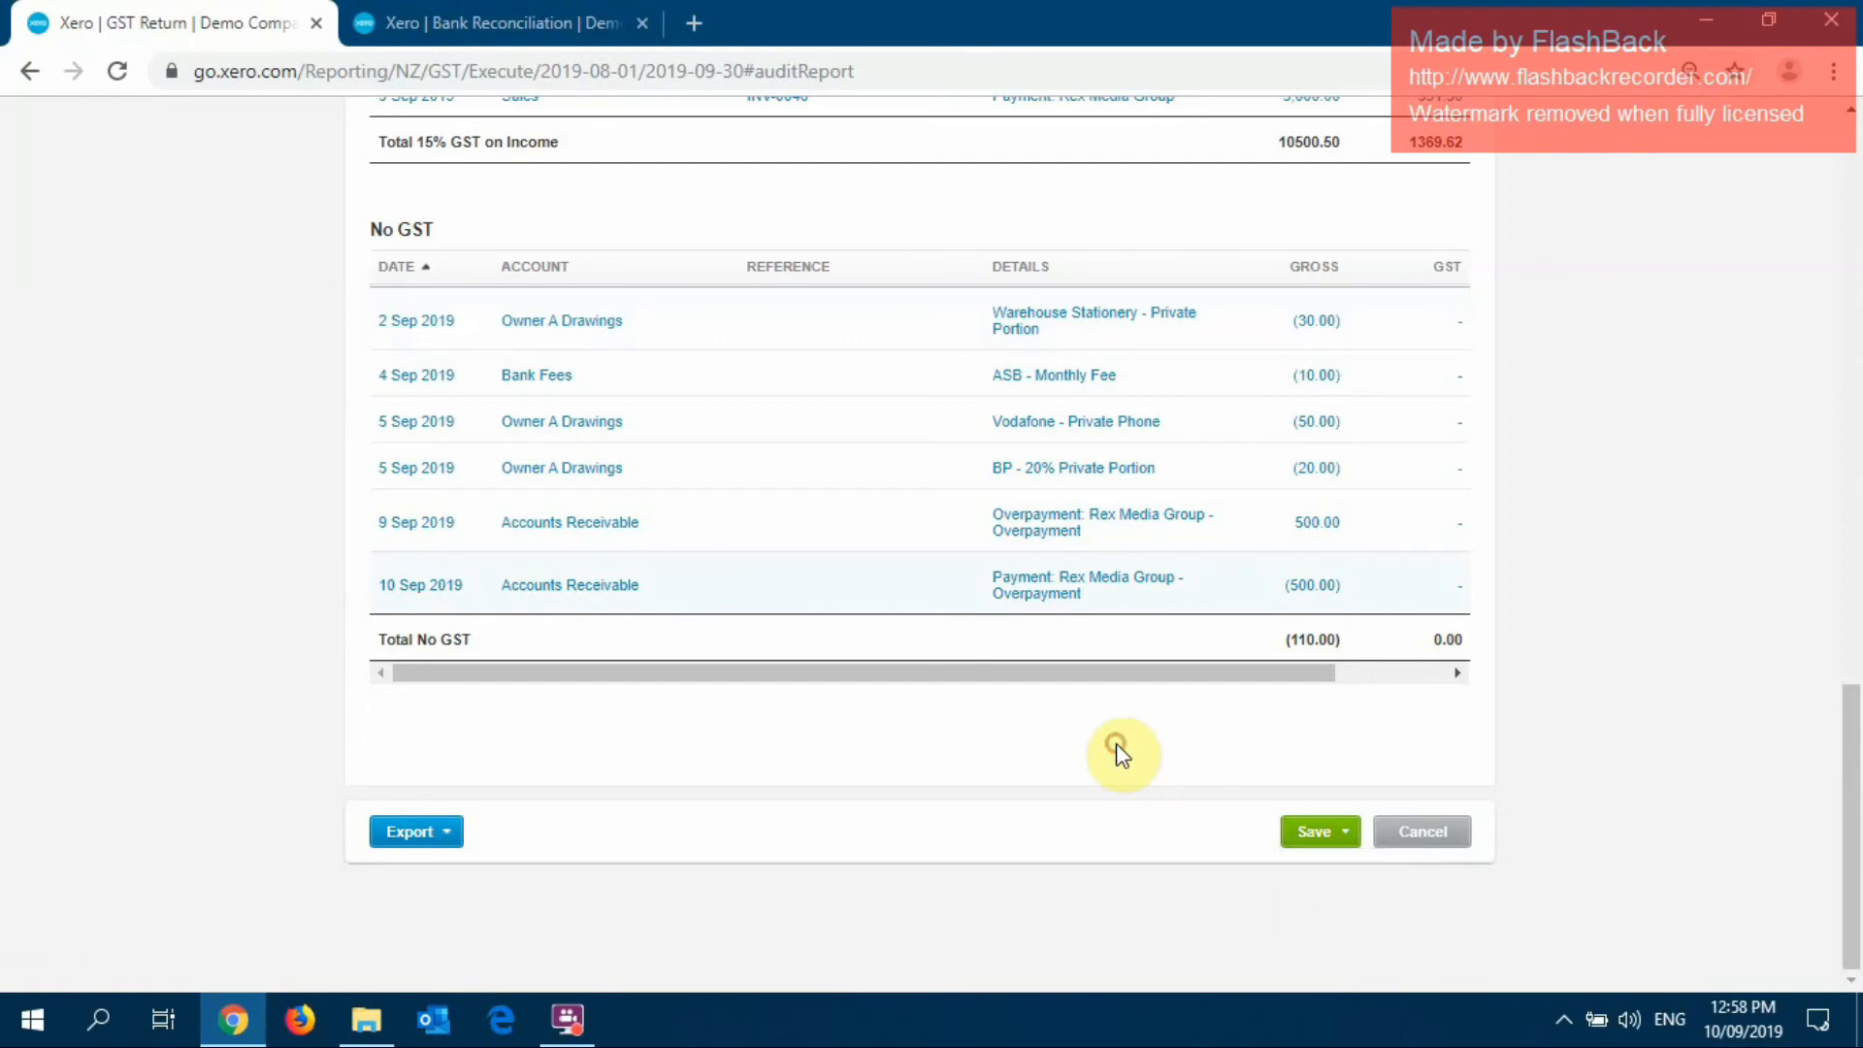
click(1337, 846)
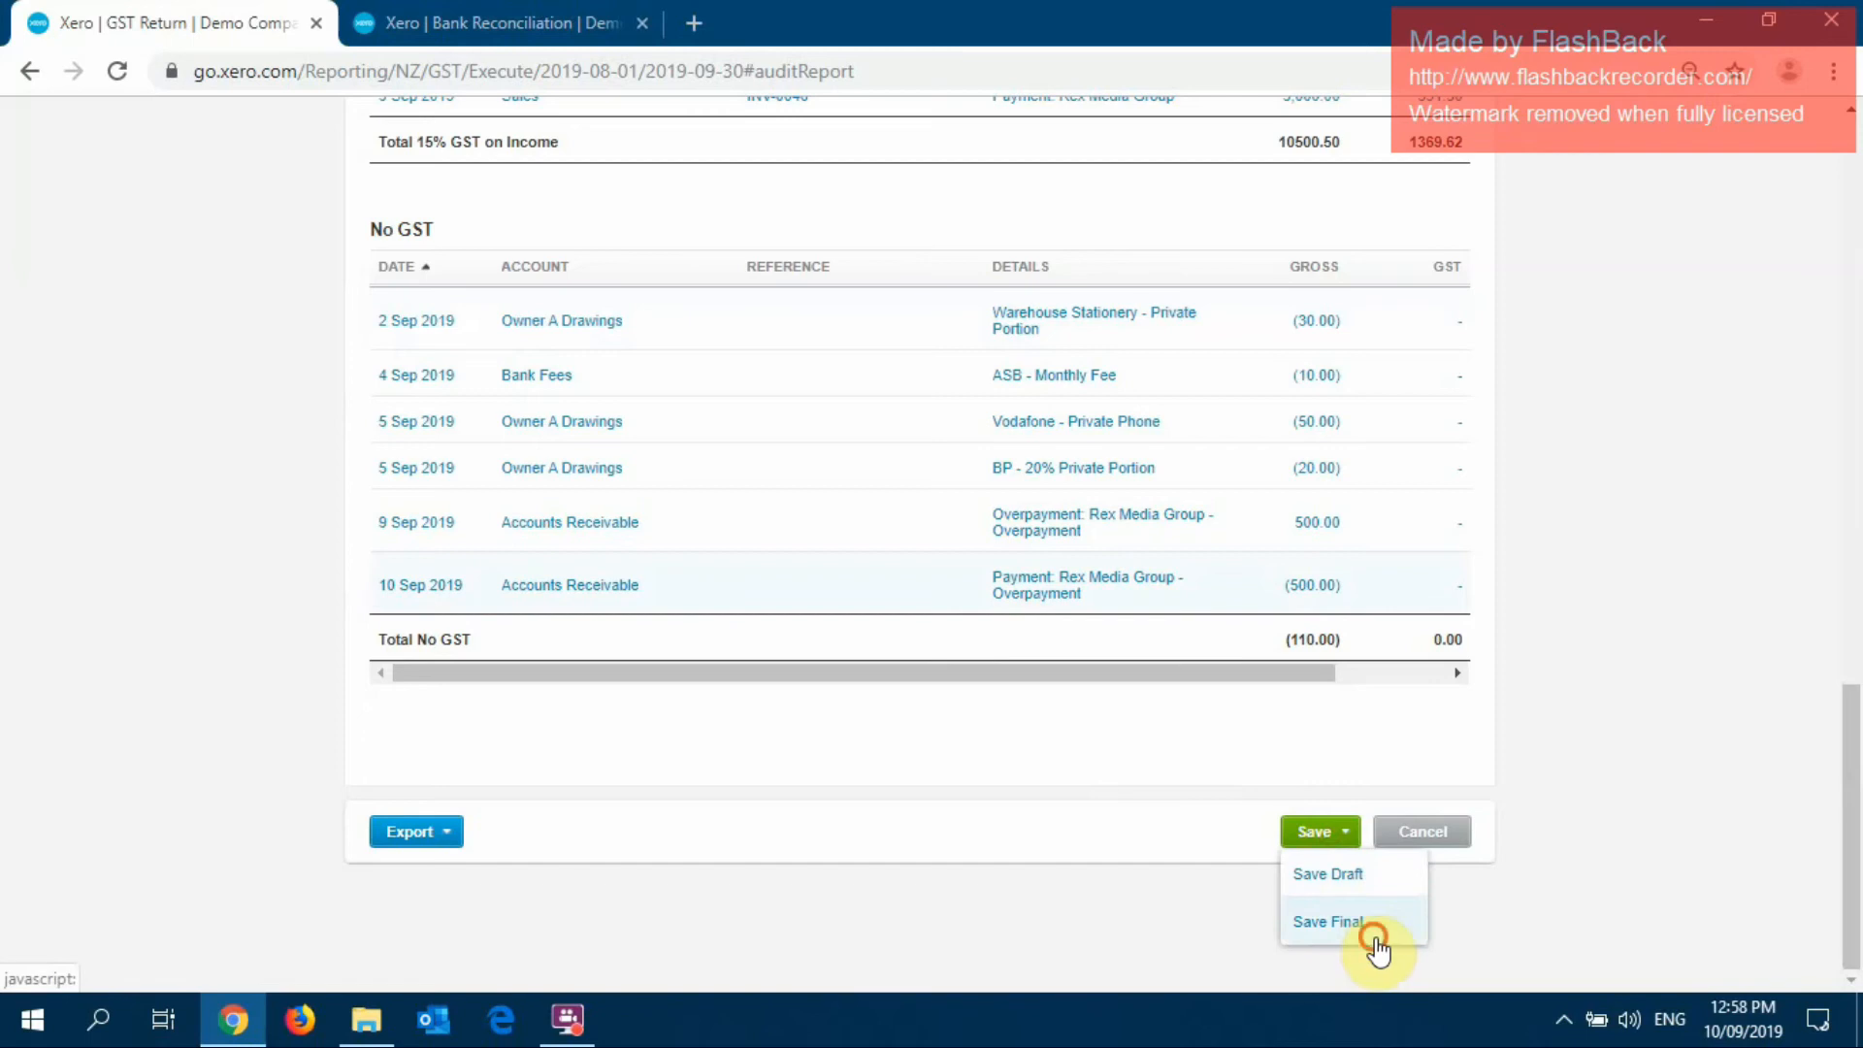
click(1093, 835)
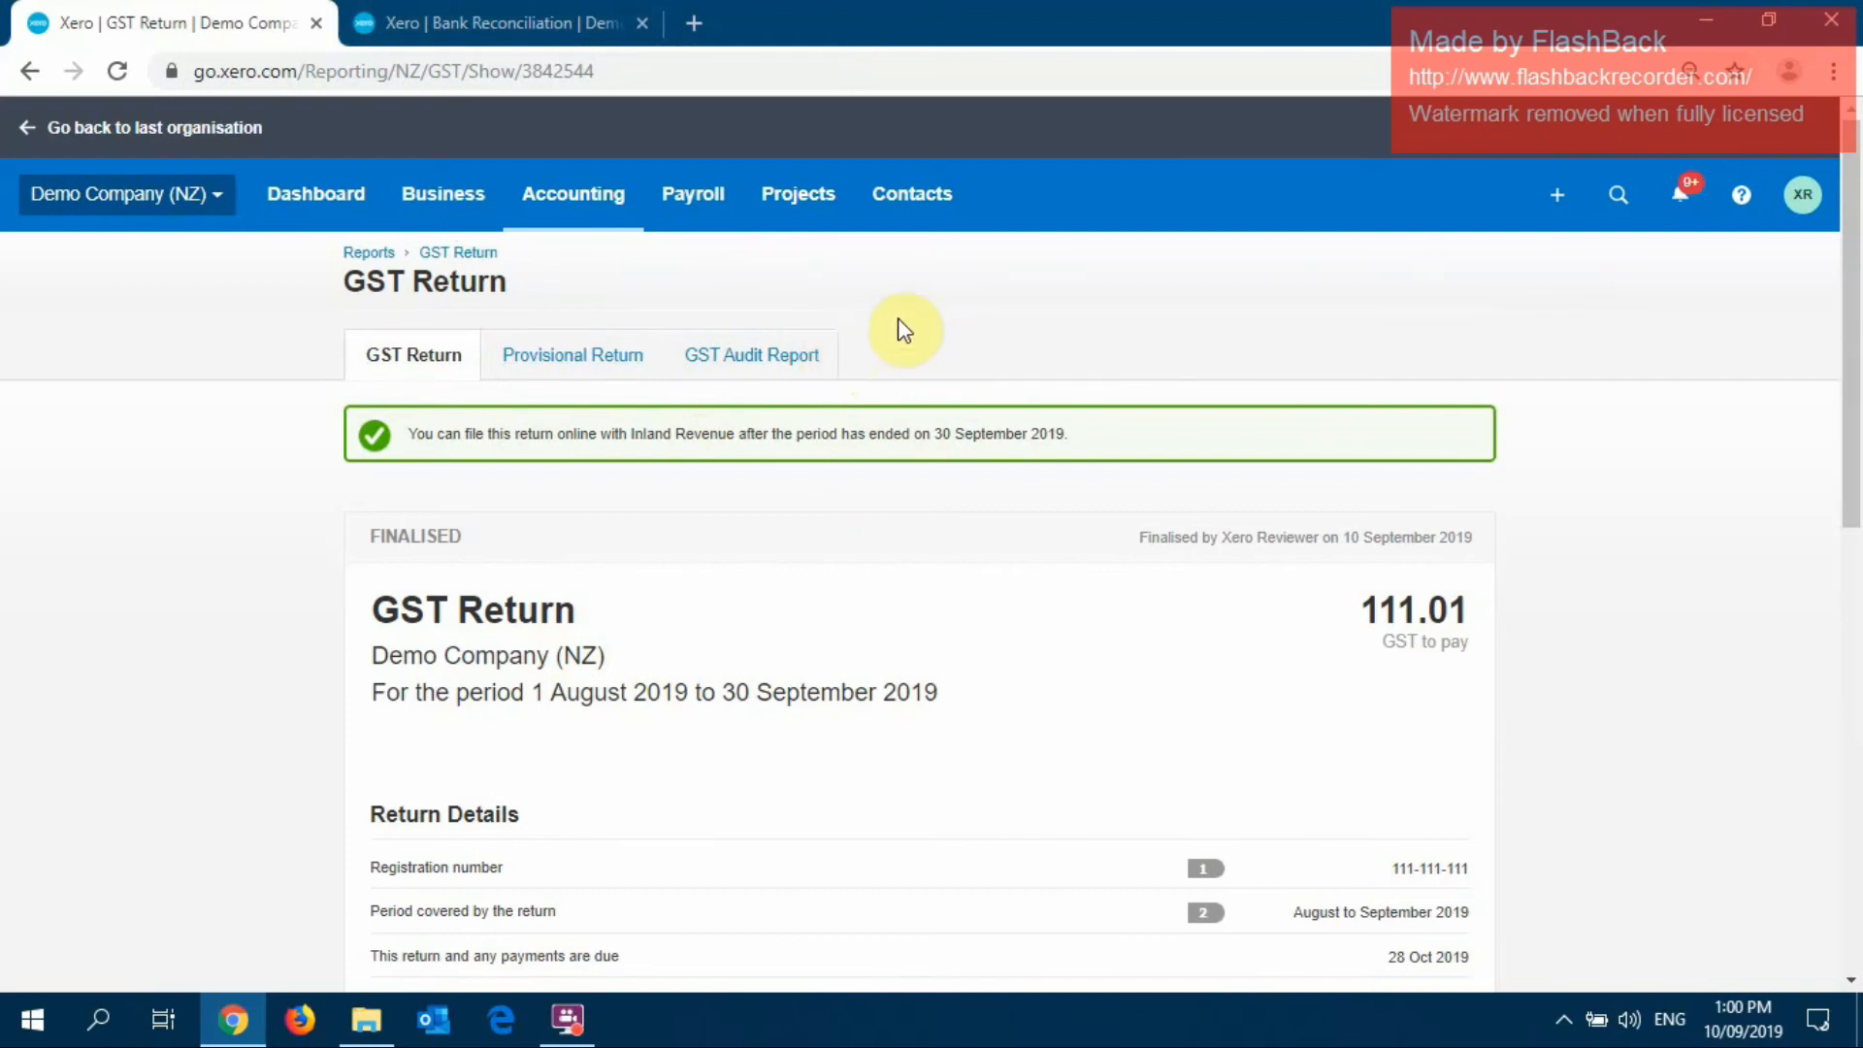
Review the finalised GST return's details, sales and income, purchases and expenses, and GST to pay
scroll(952, 335, down, 3)
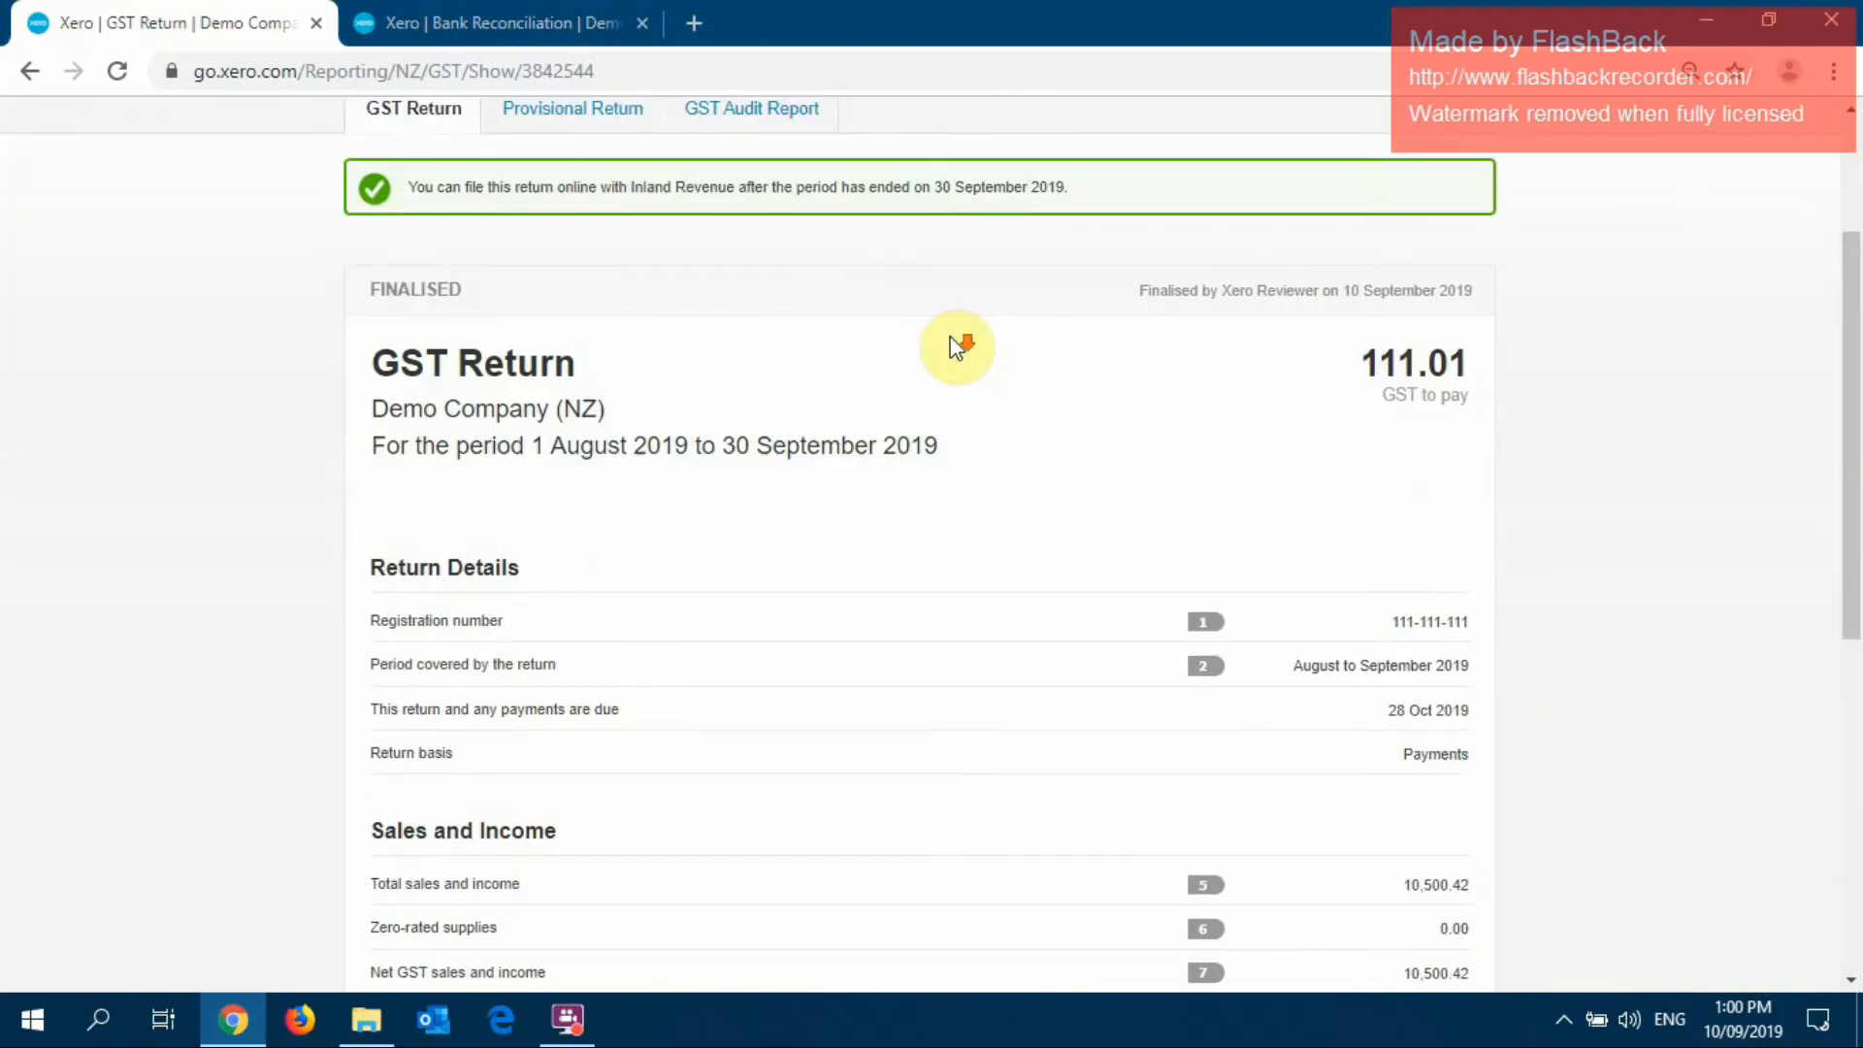
scroll(961, 370, up, 1)
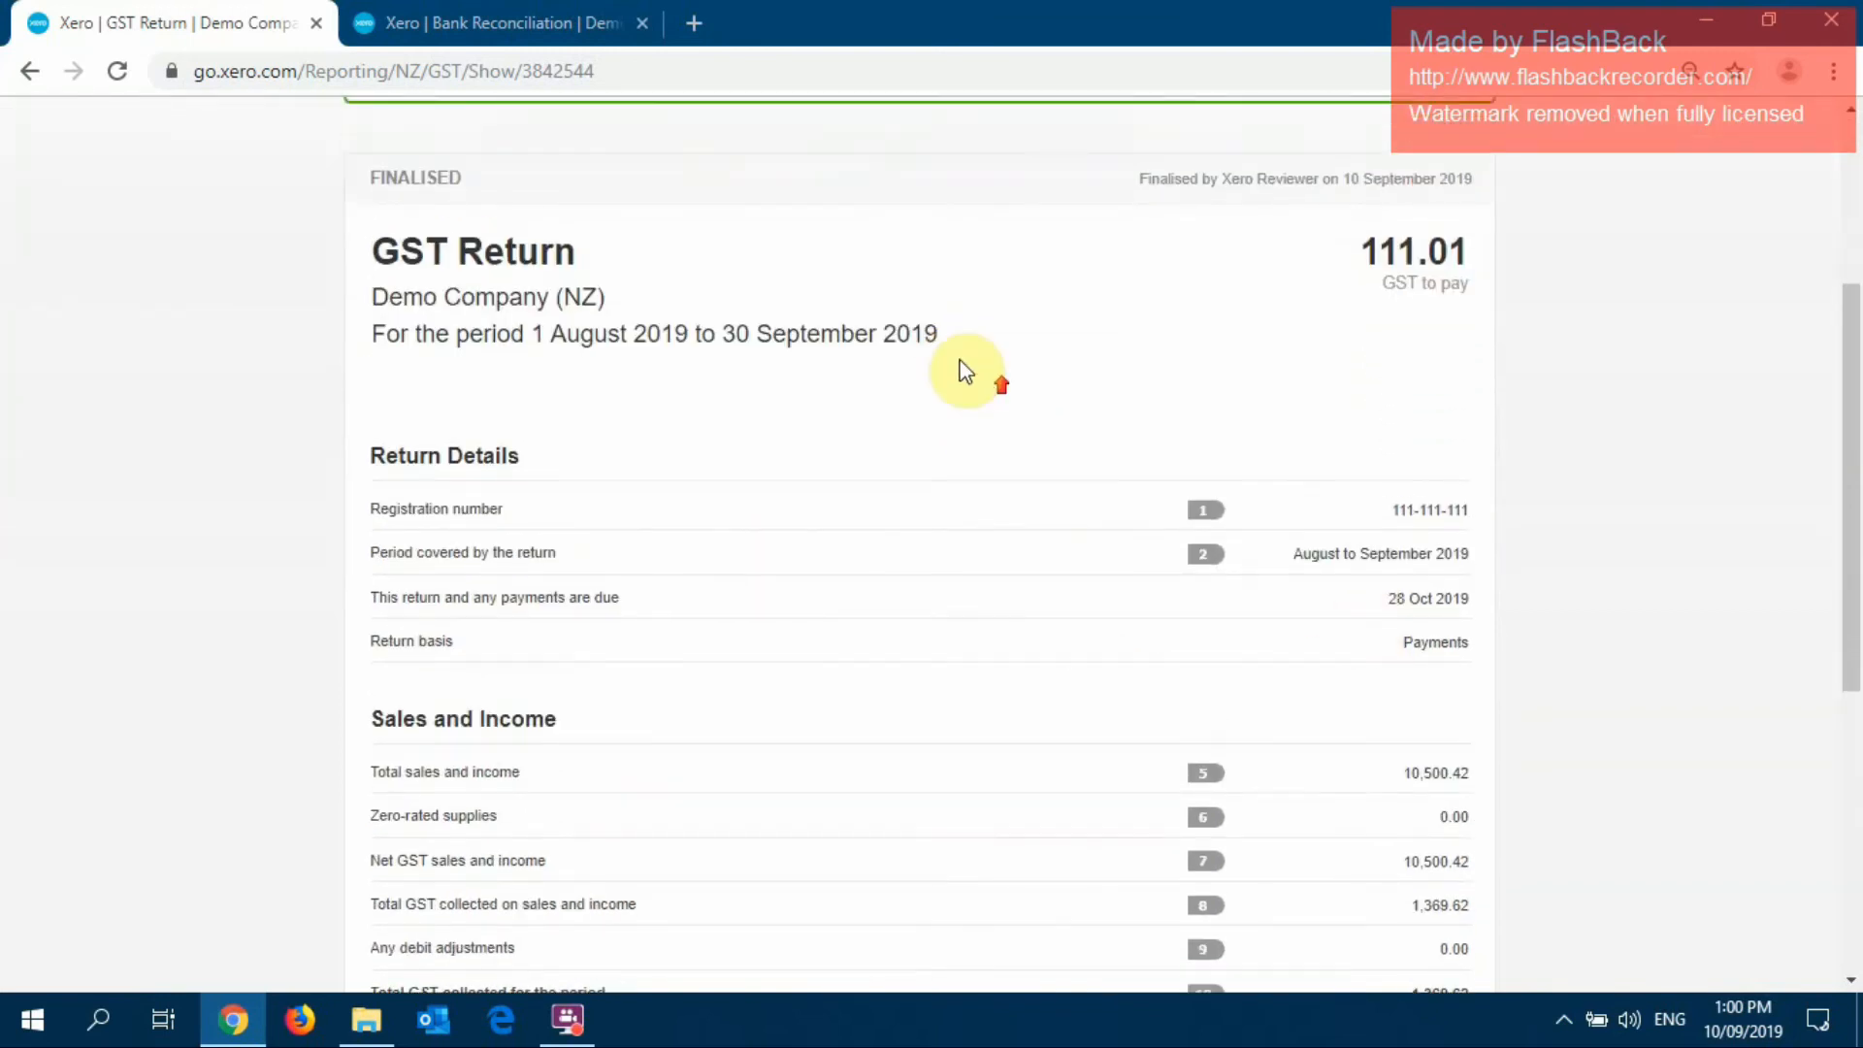
scroll(779, 291, up, 2)
scroll(935, 387, down, 3)
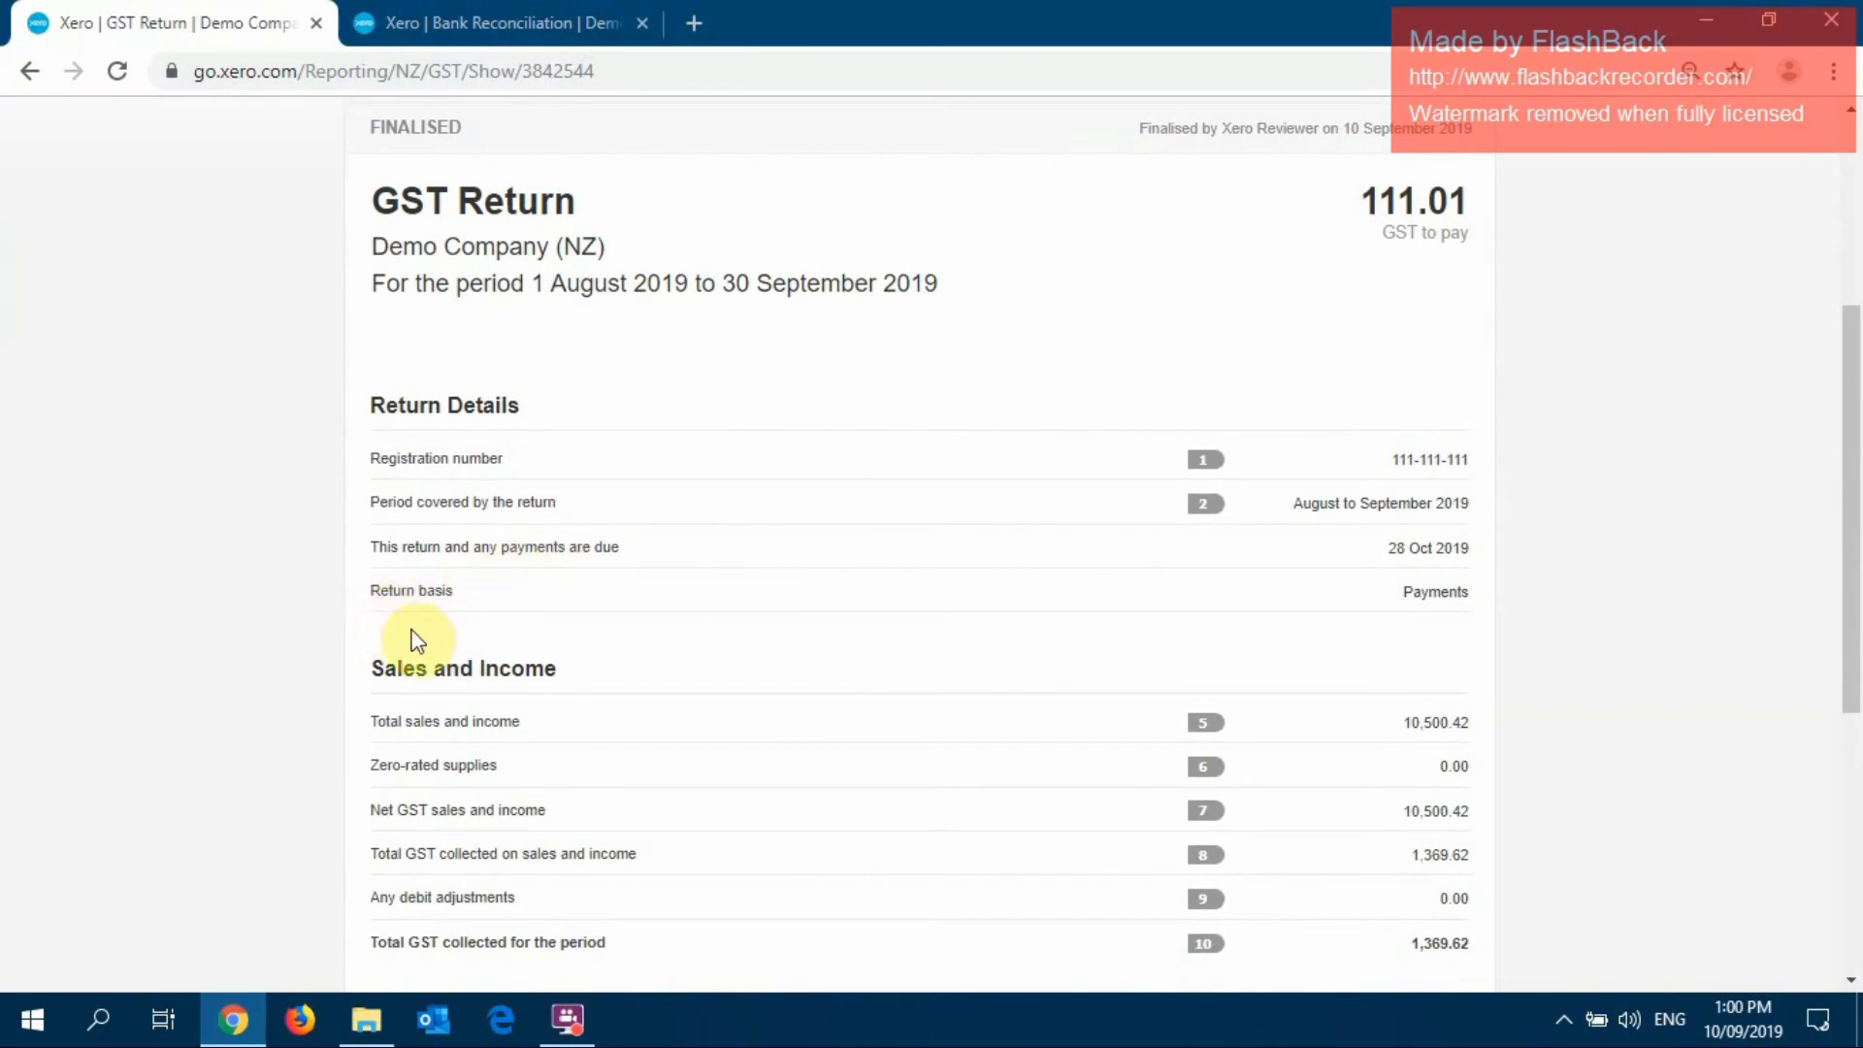
scroll(1519, 652, down, 2)
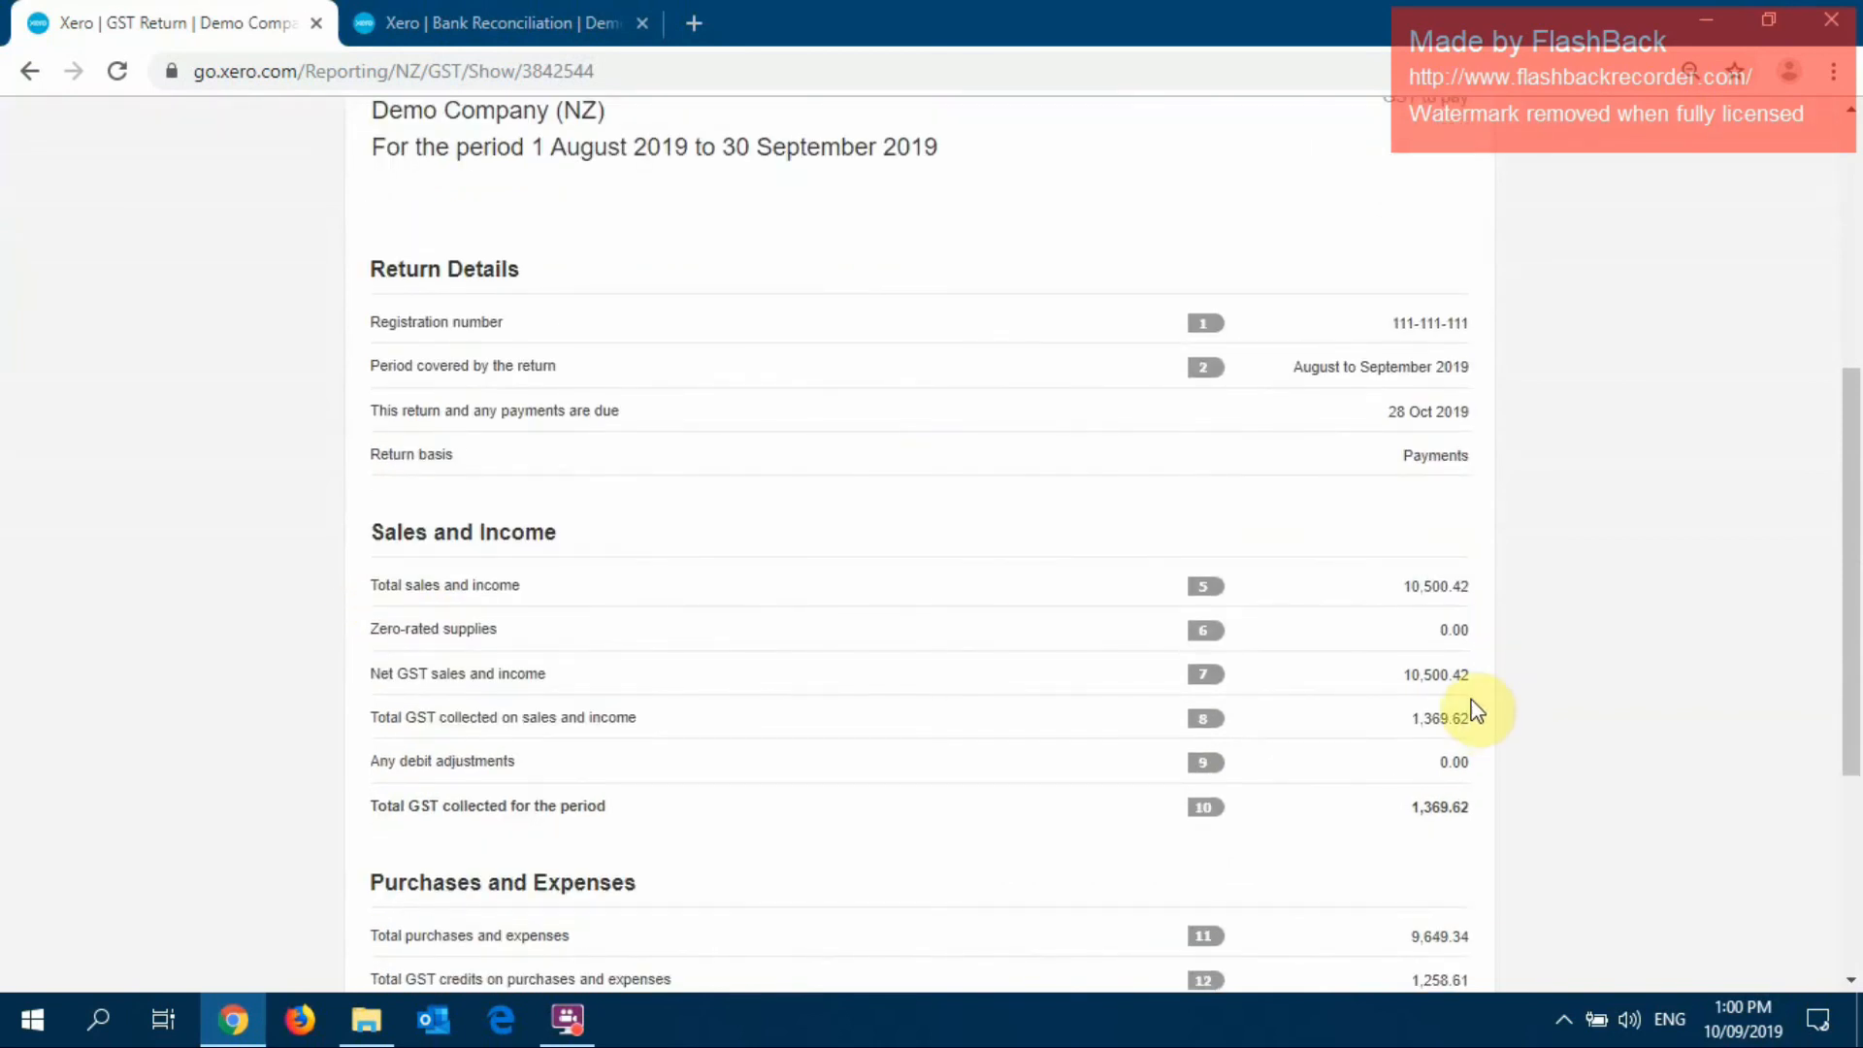
scroll(1502, 700, down, 2)
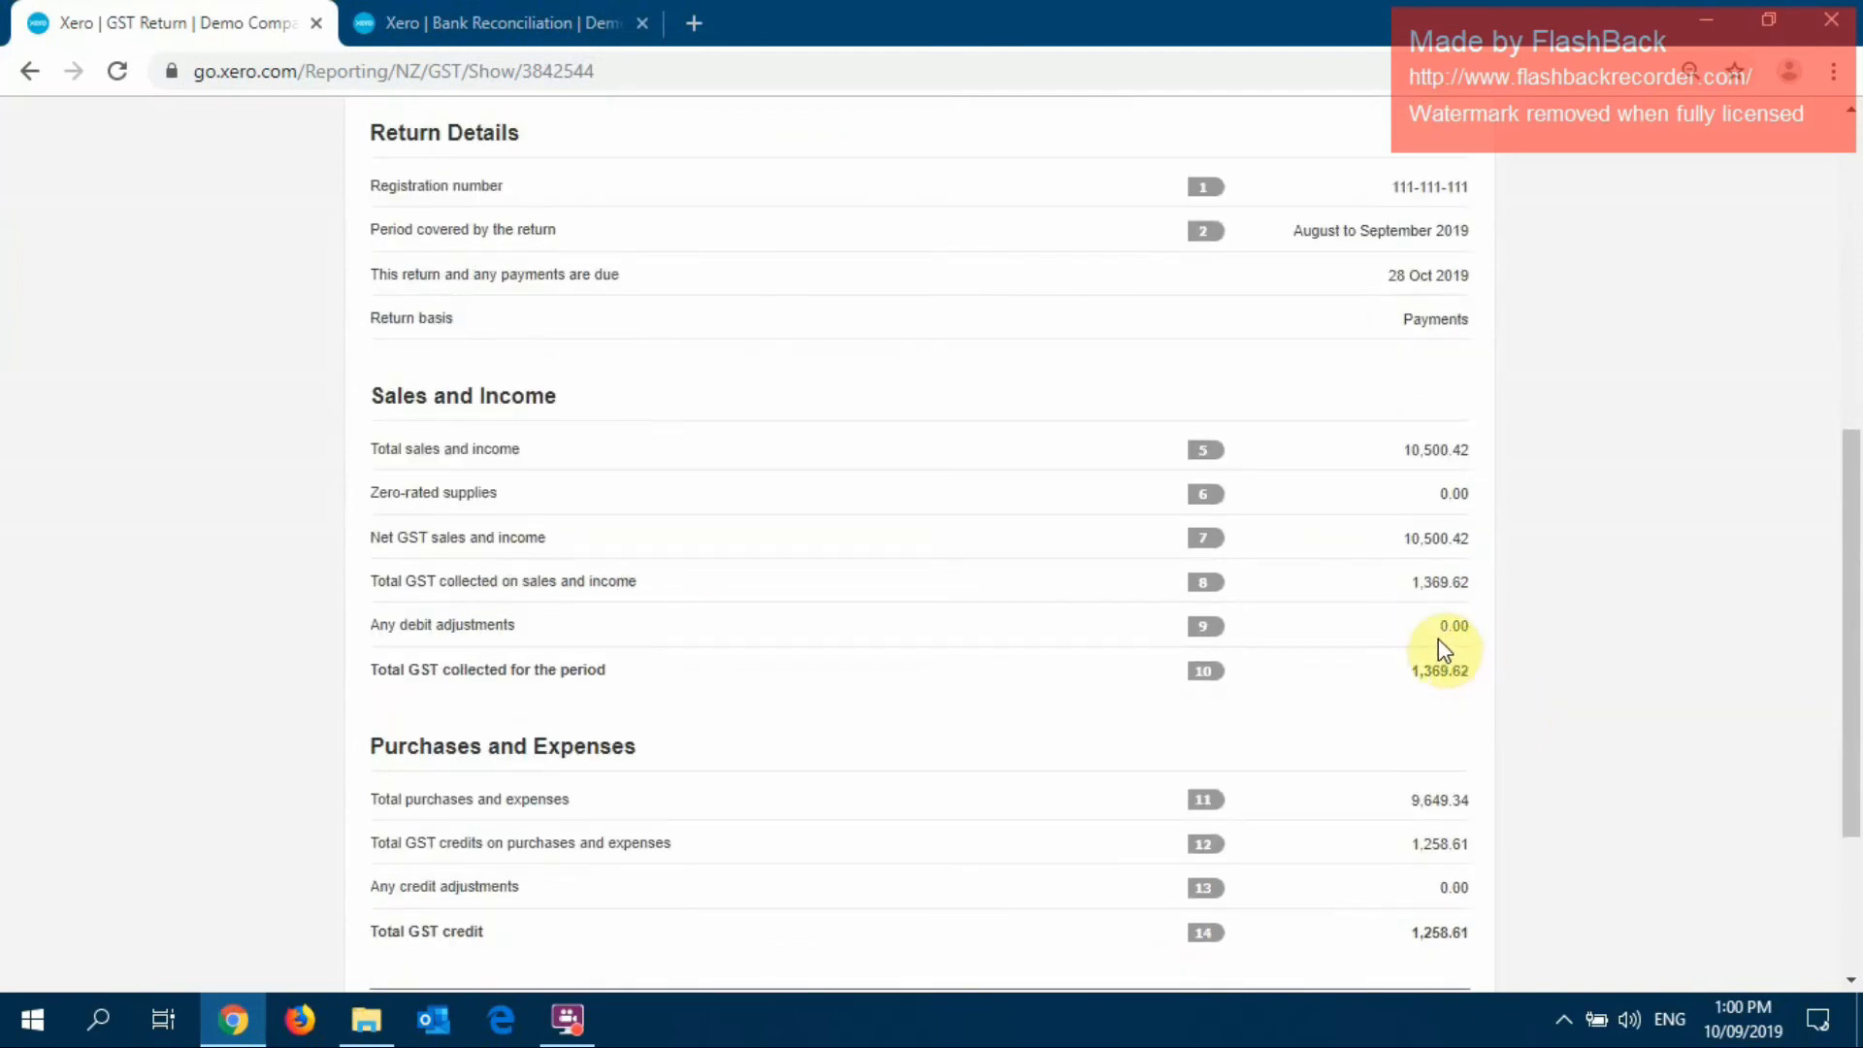
scroll(1440, 644, down, 2)
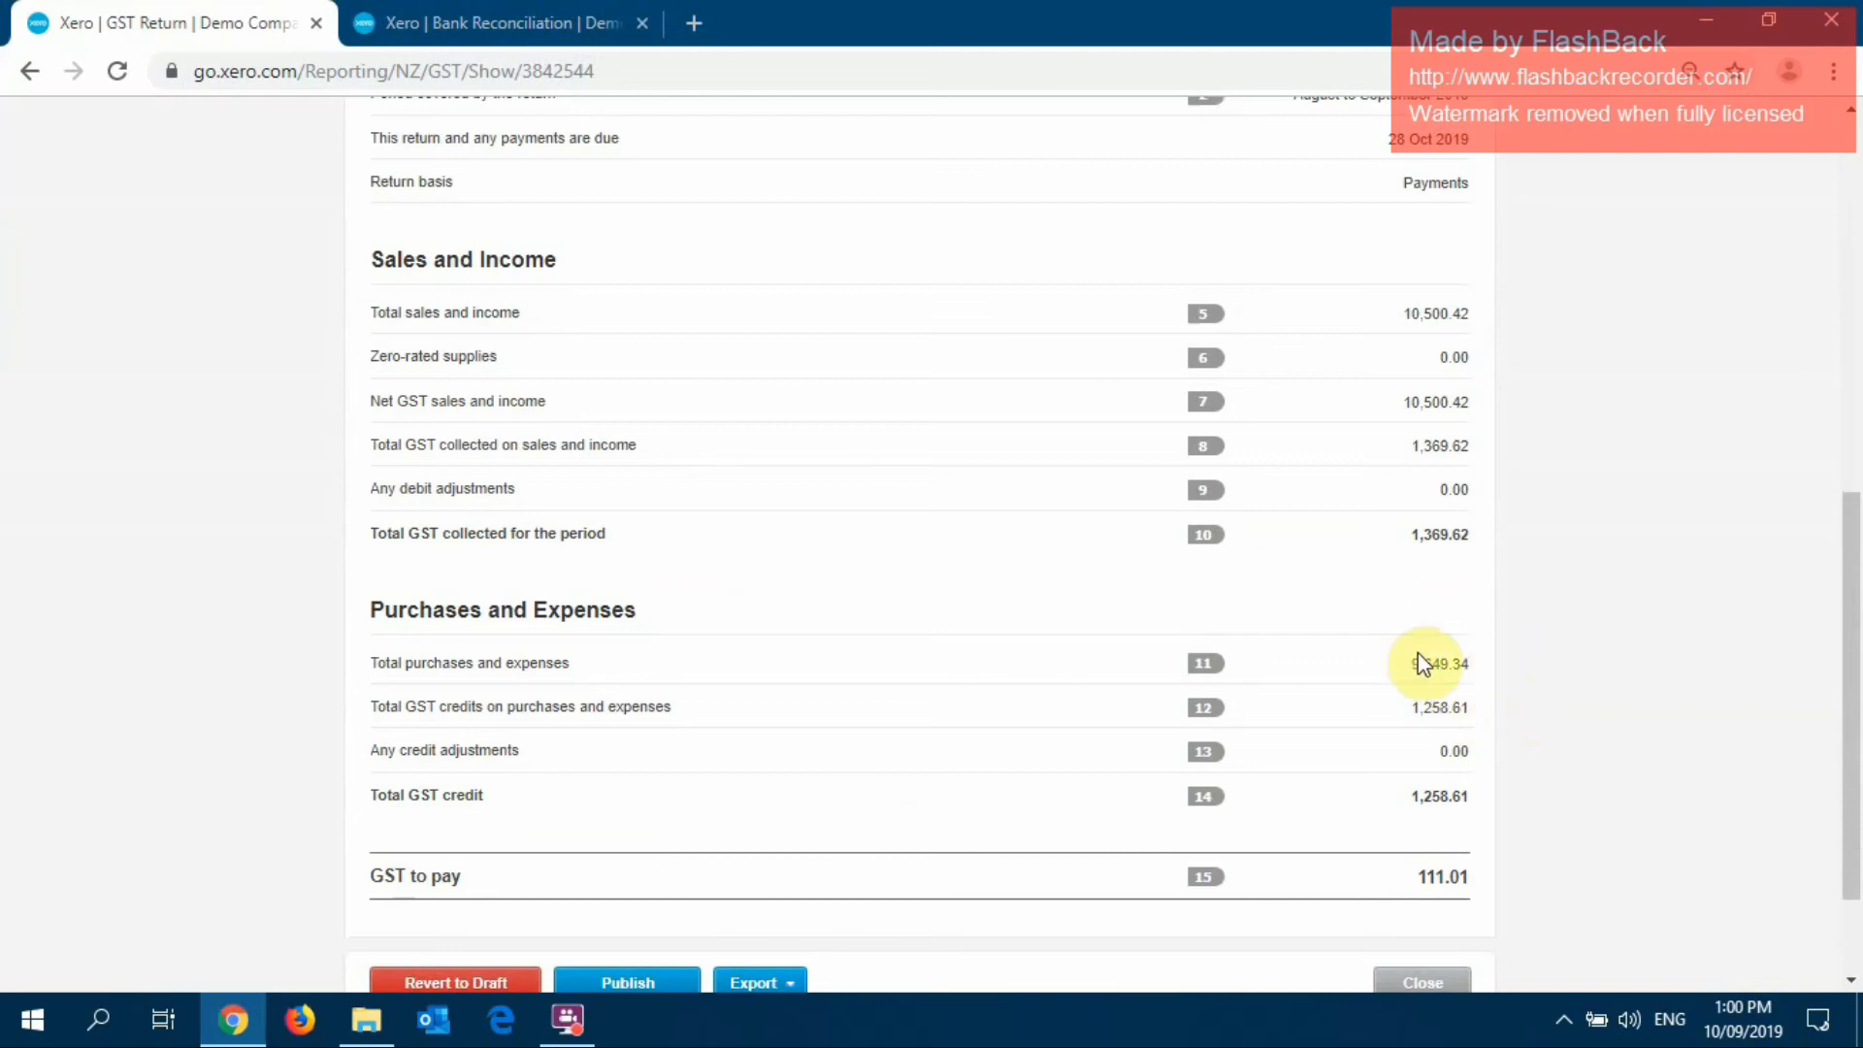
scroll(1492, 683, up, 2)
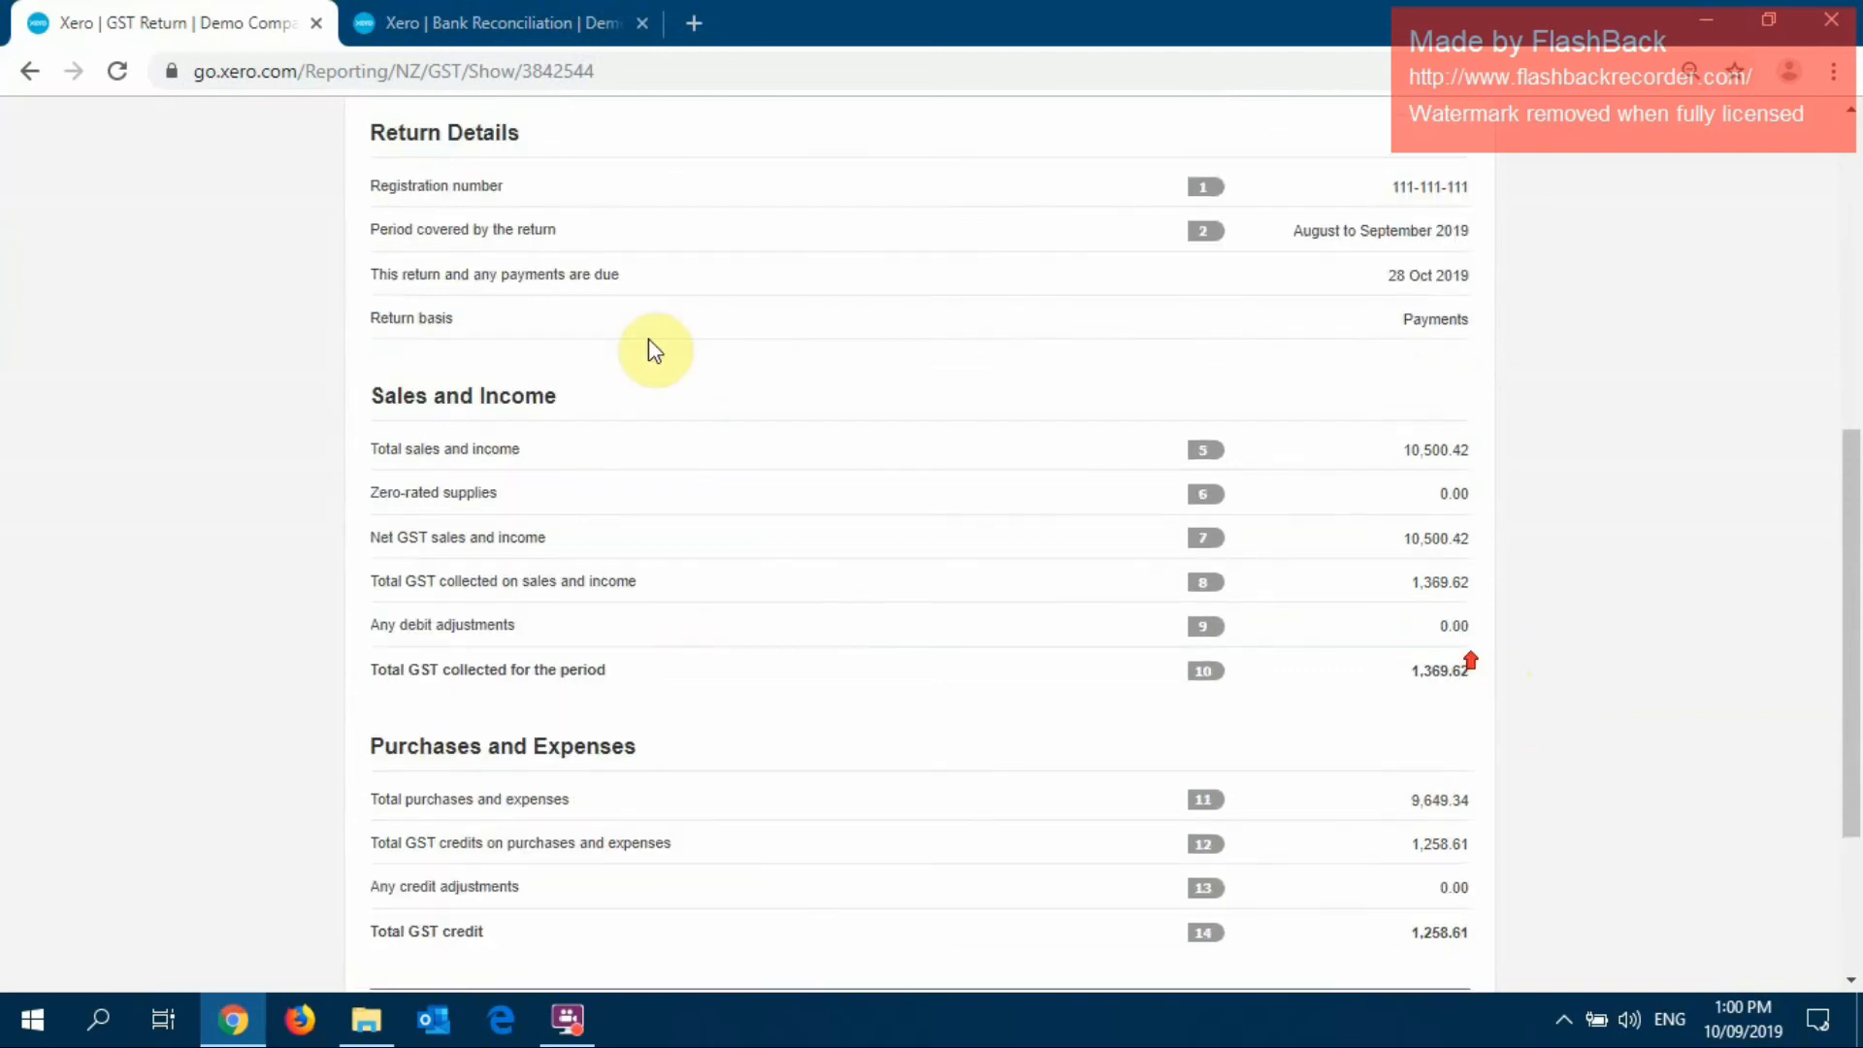
scroll(654, 350, up, 4)
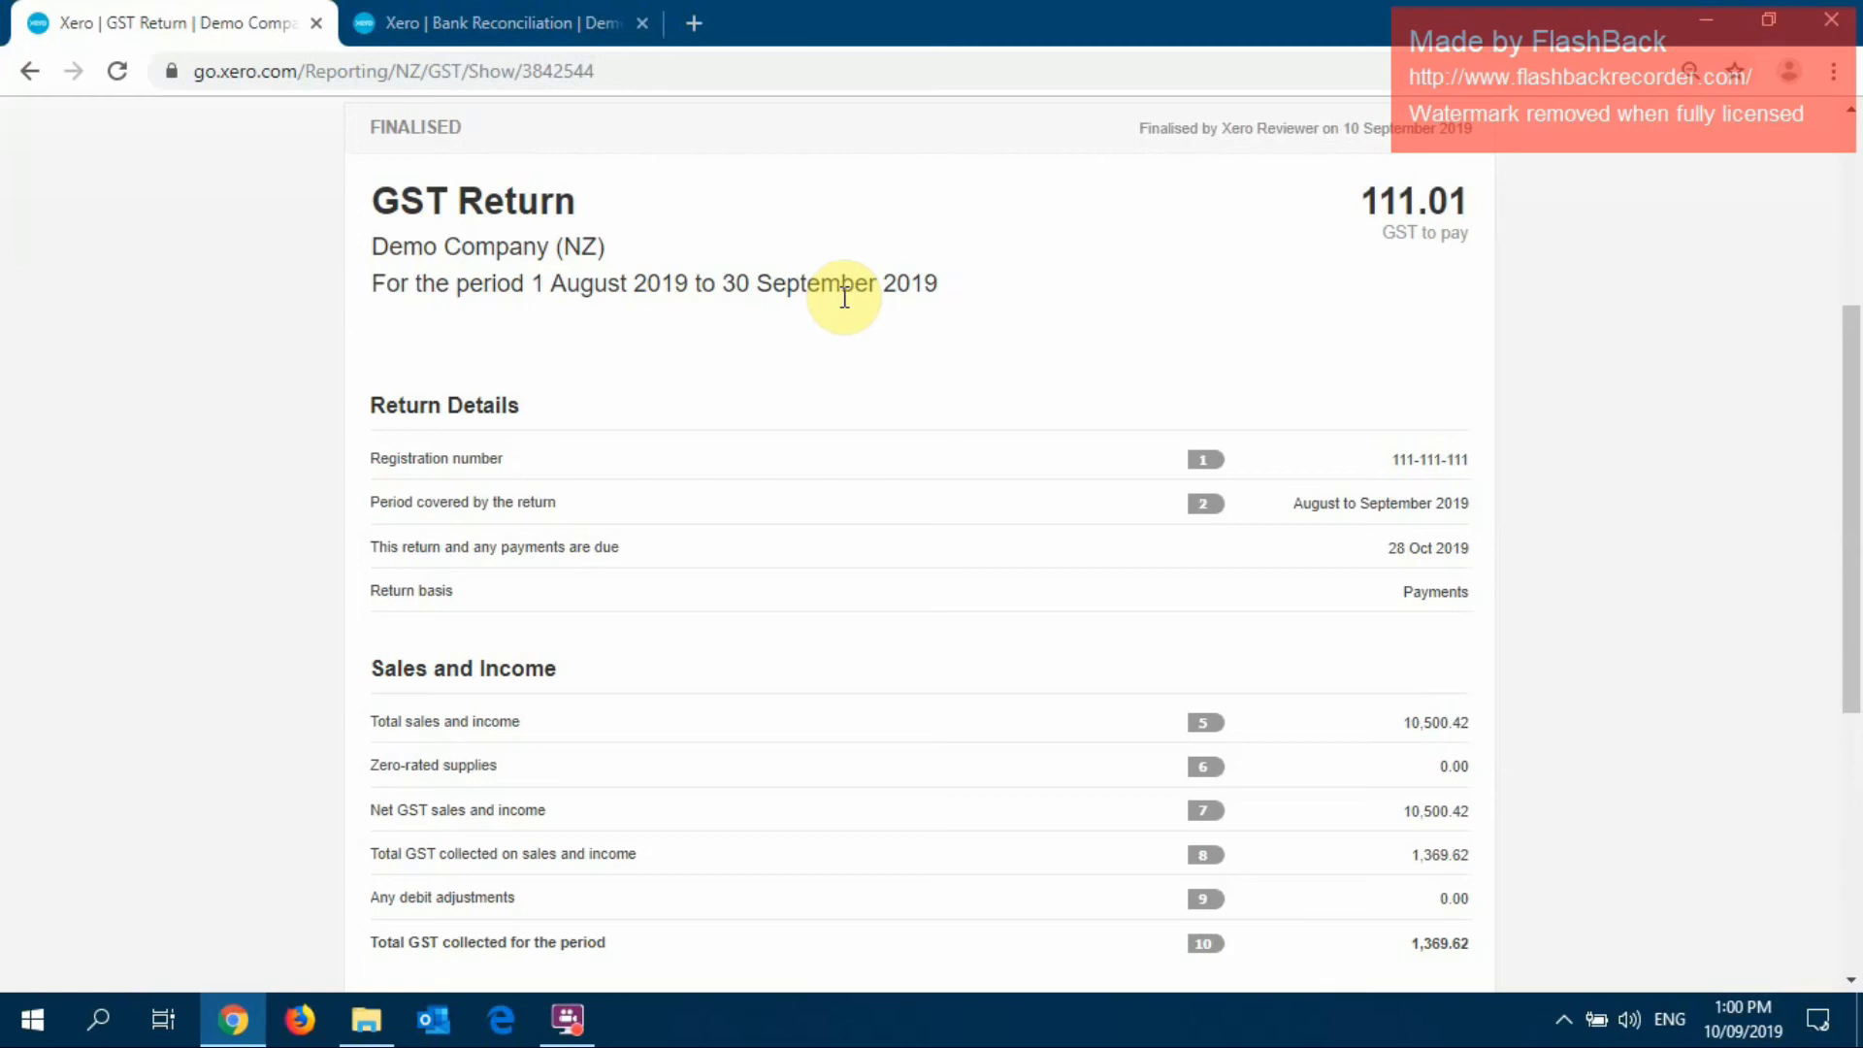
scroll(873, 291, up, 2)
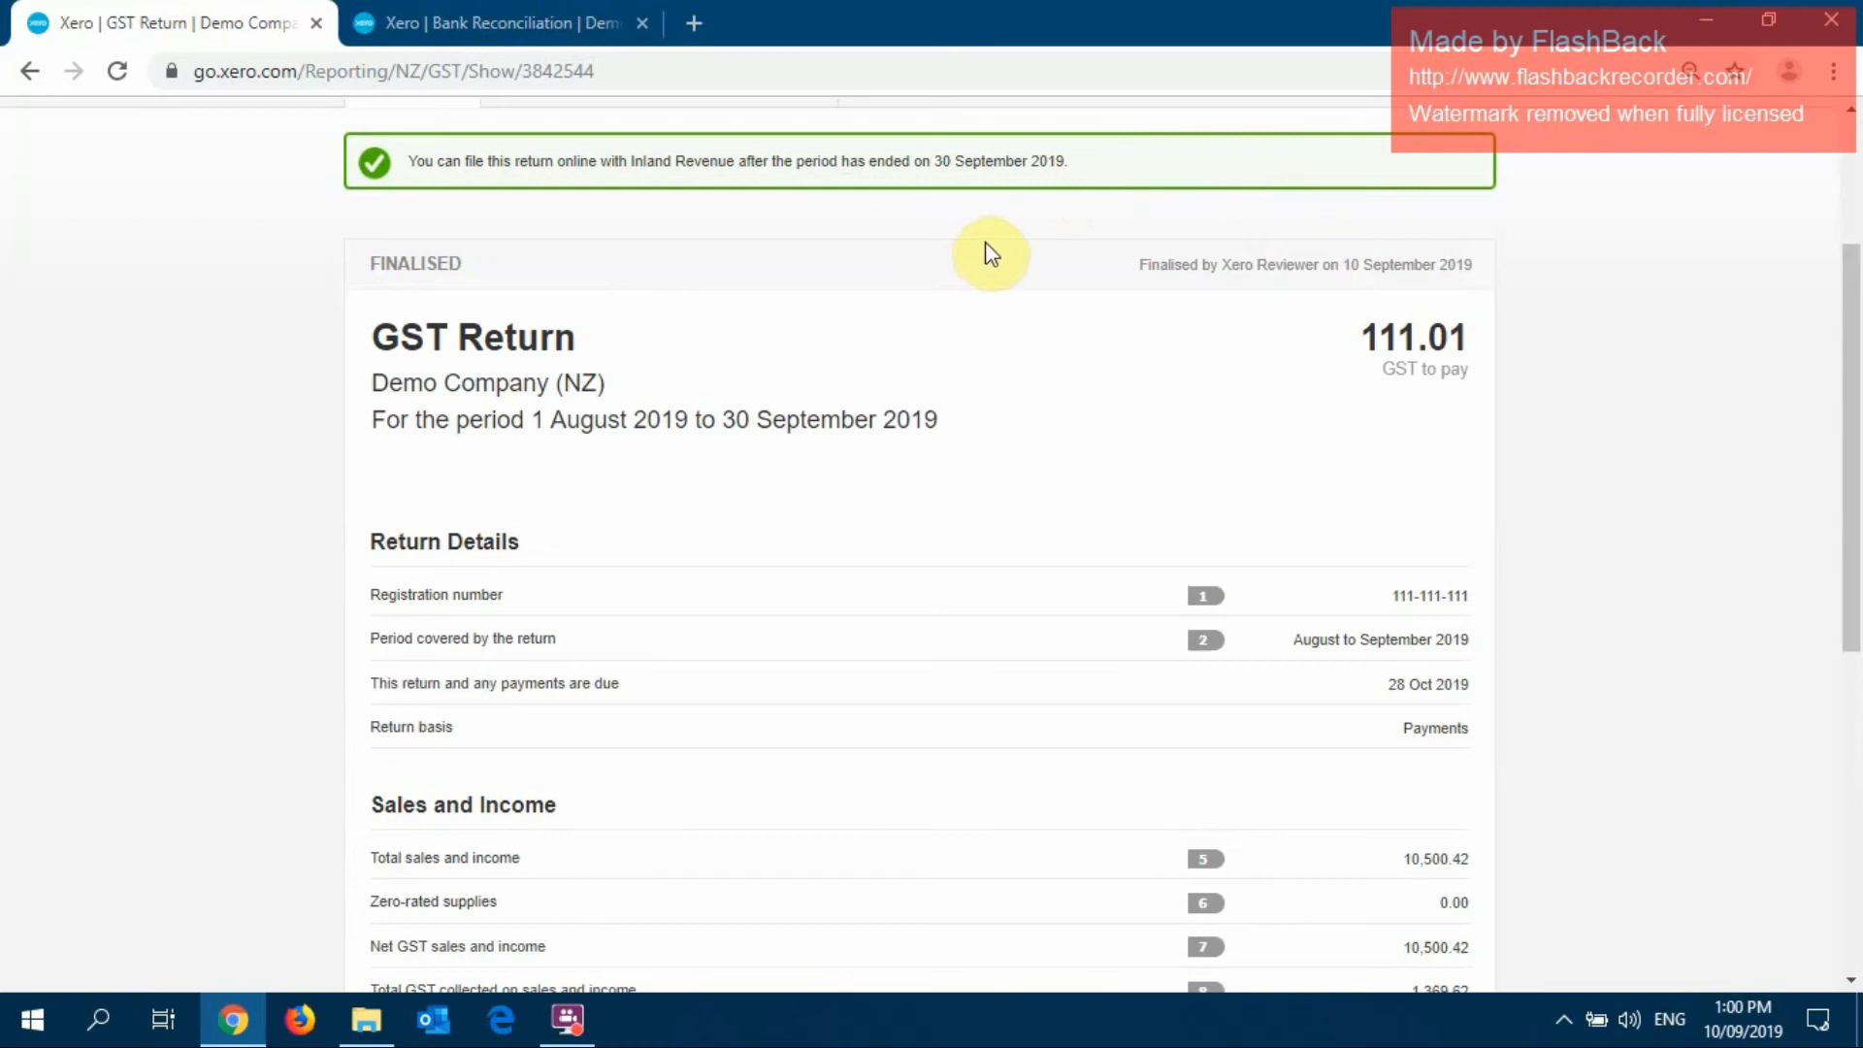
scroll(999, 253, up, 3)
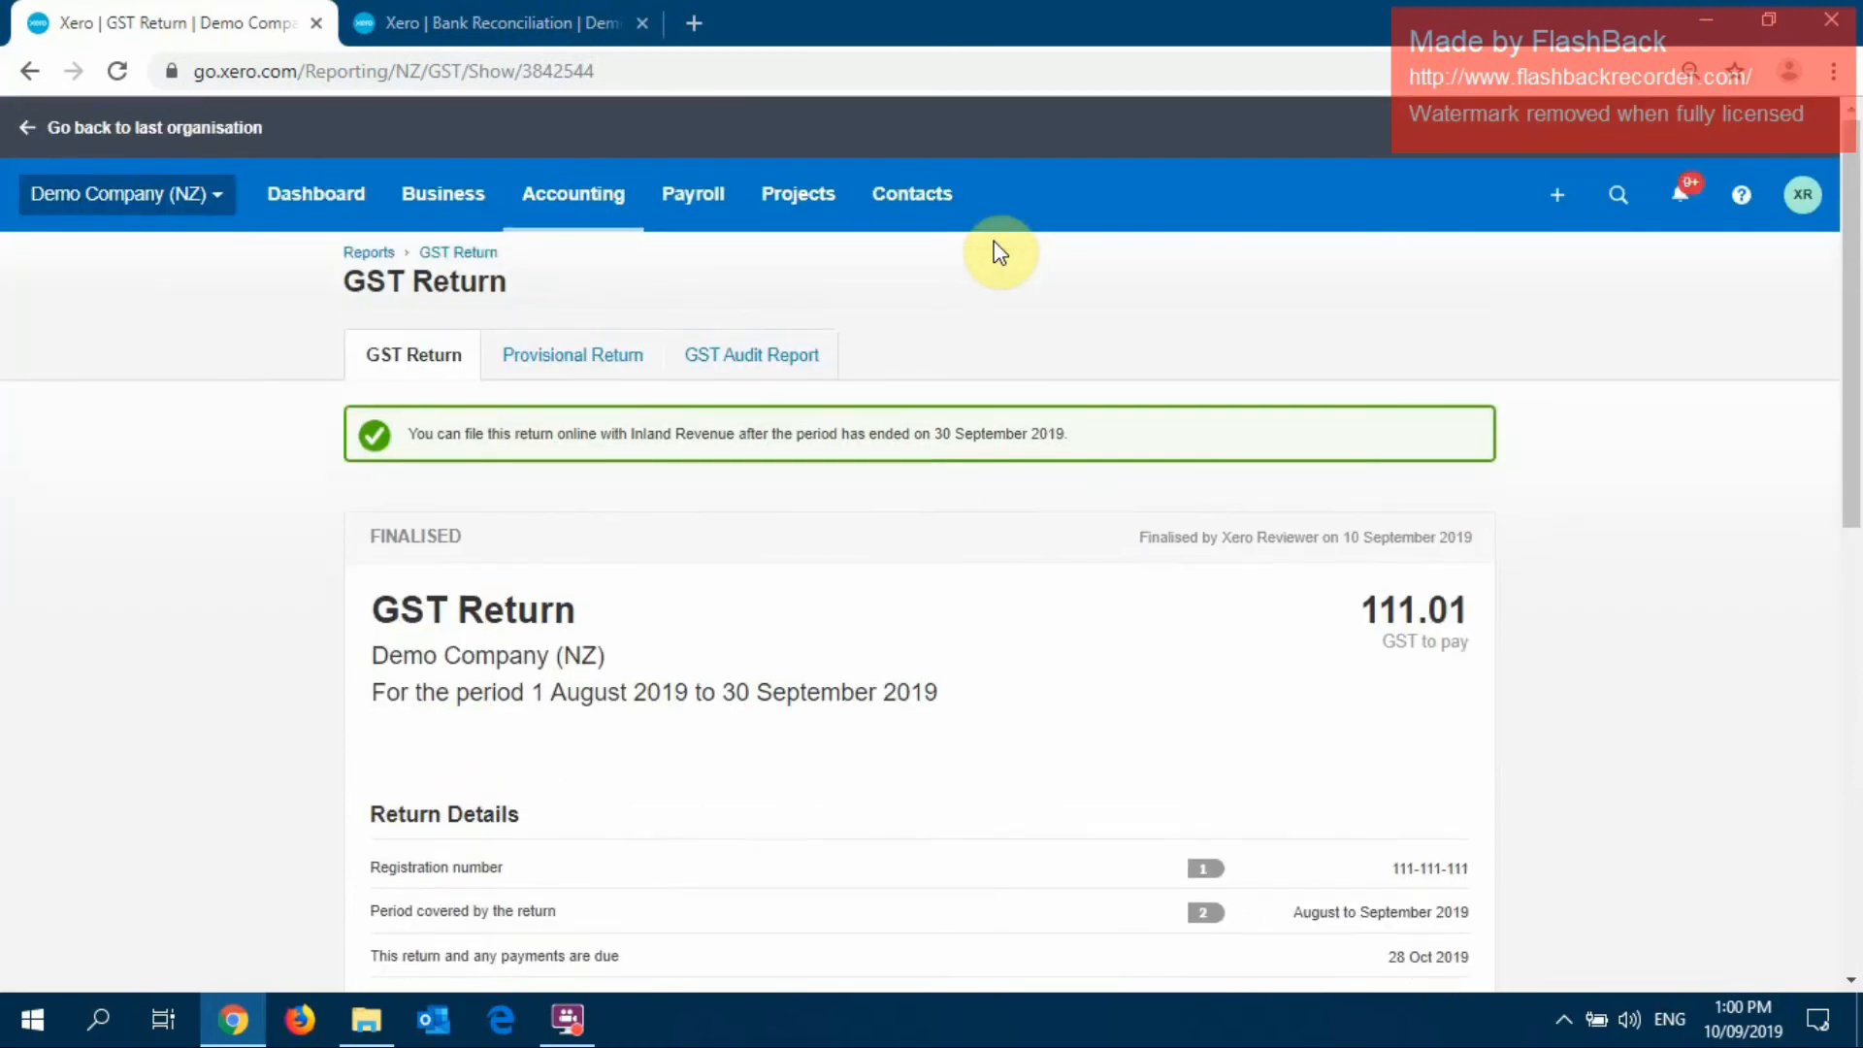
Open the list of all contacts and look through the contacts and their owed amounts
click(911, 197)
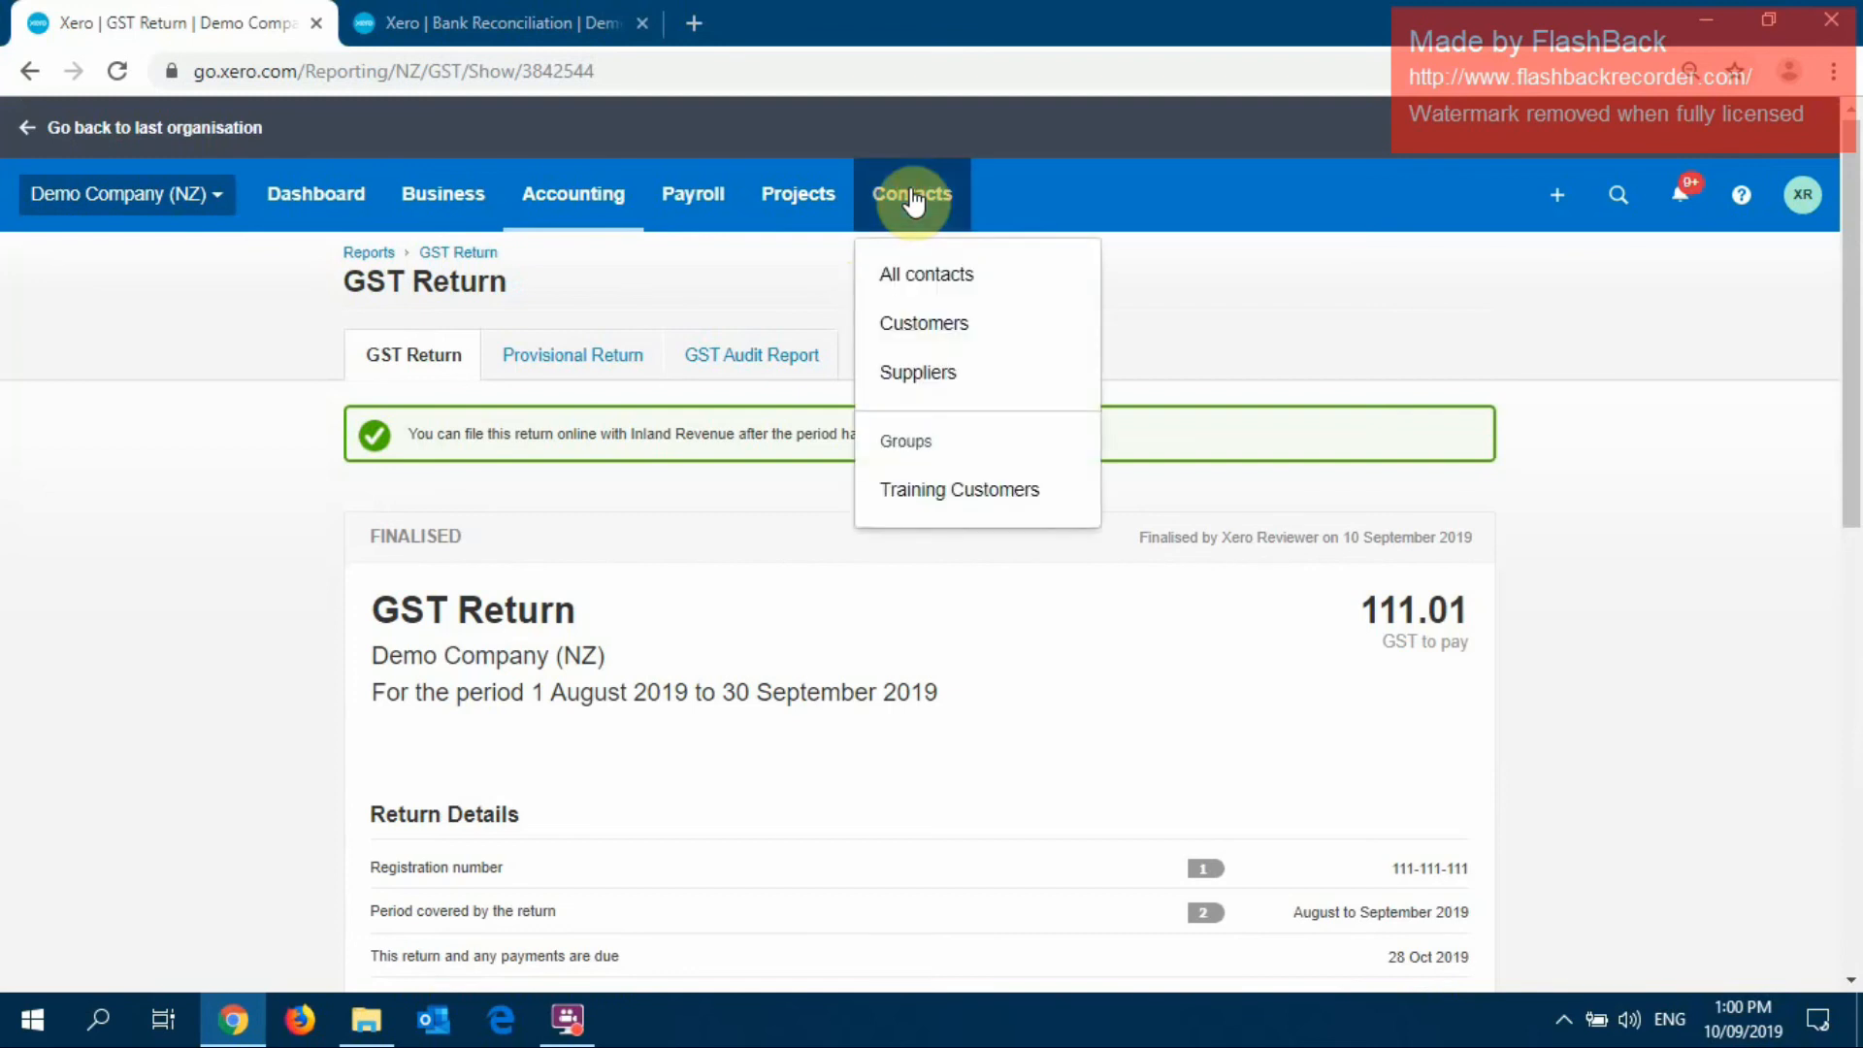
click(939, 274)
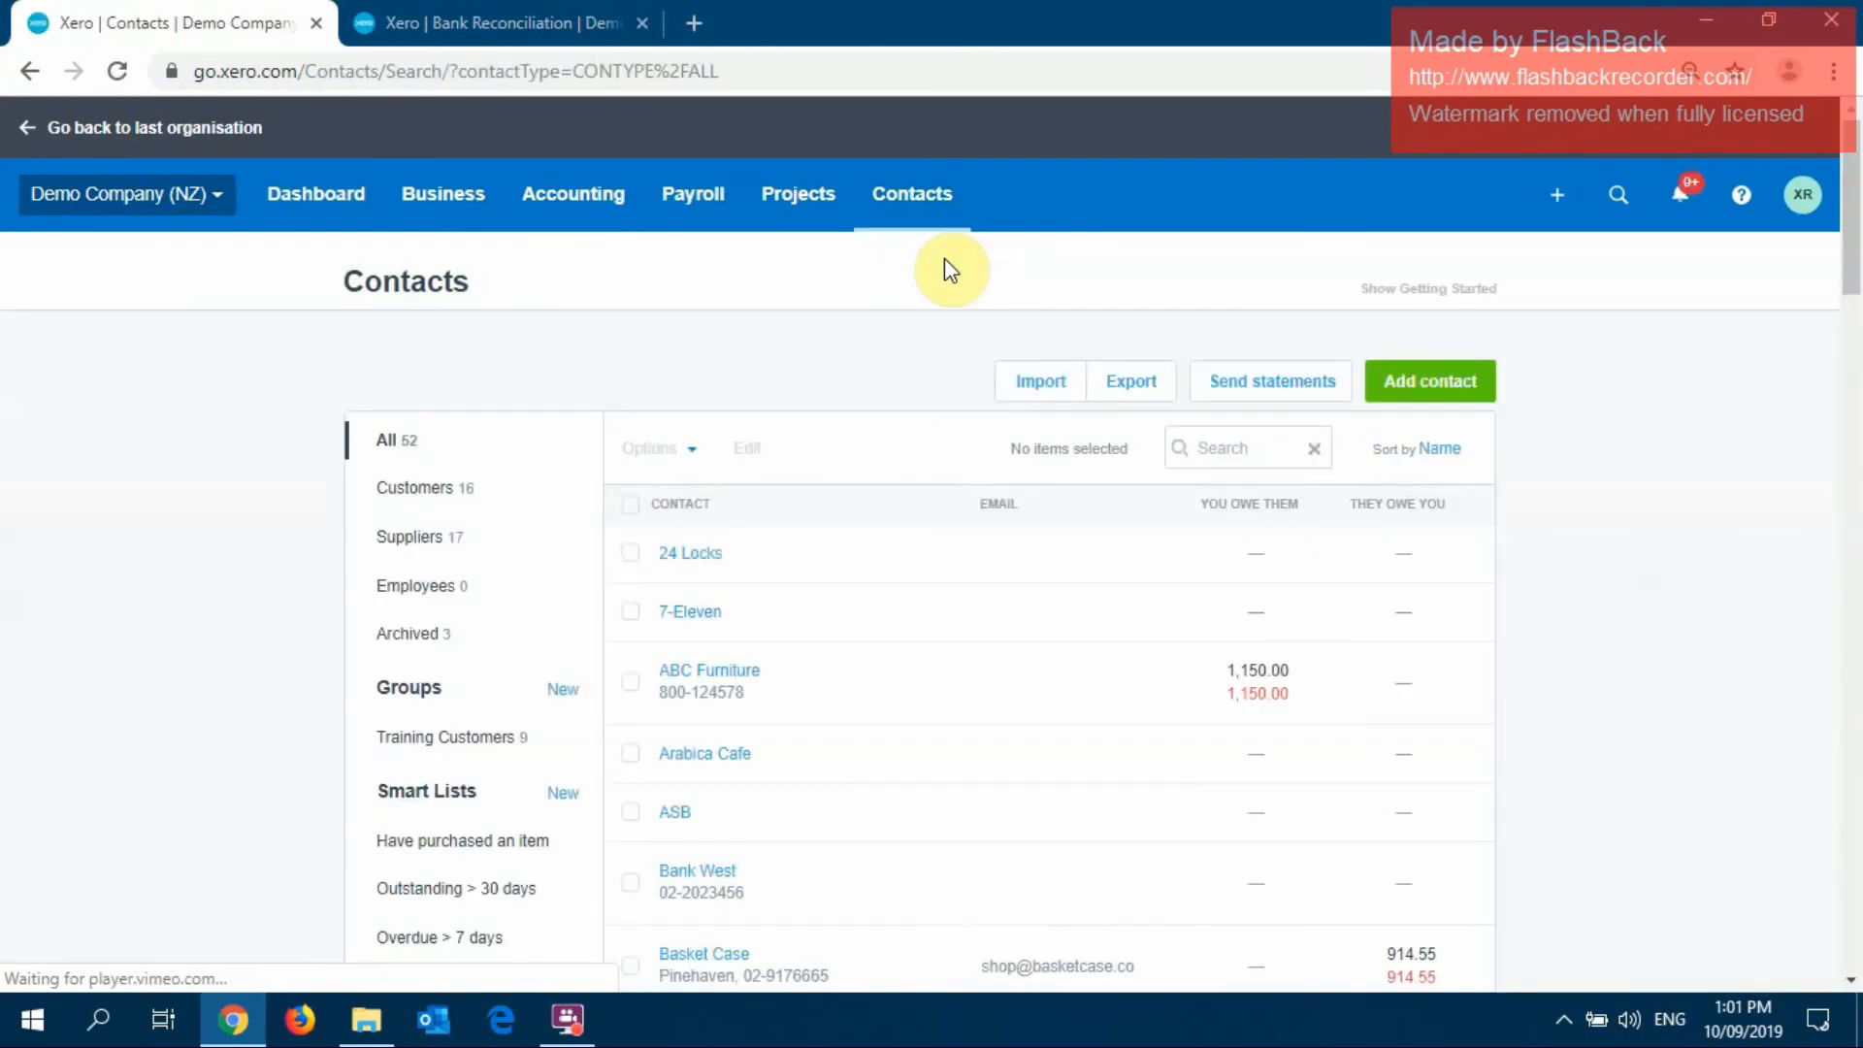
scroll(947, 258, down, 2)
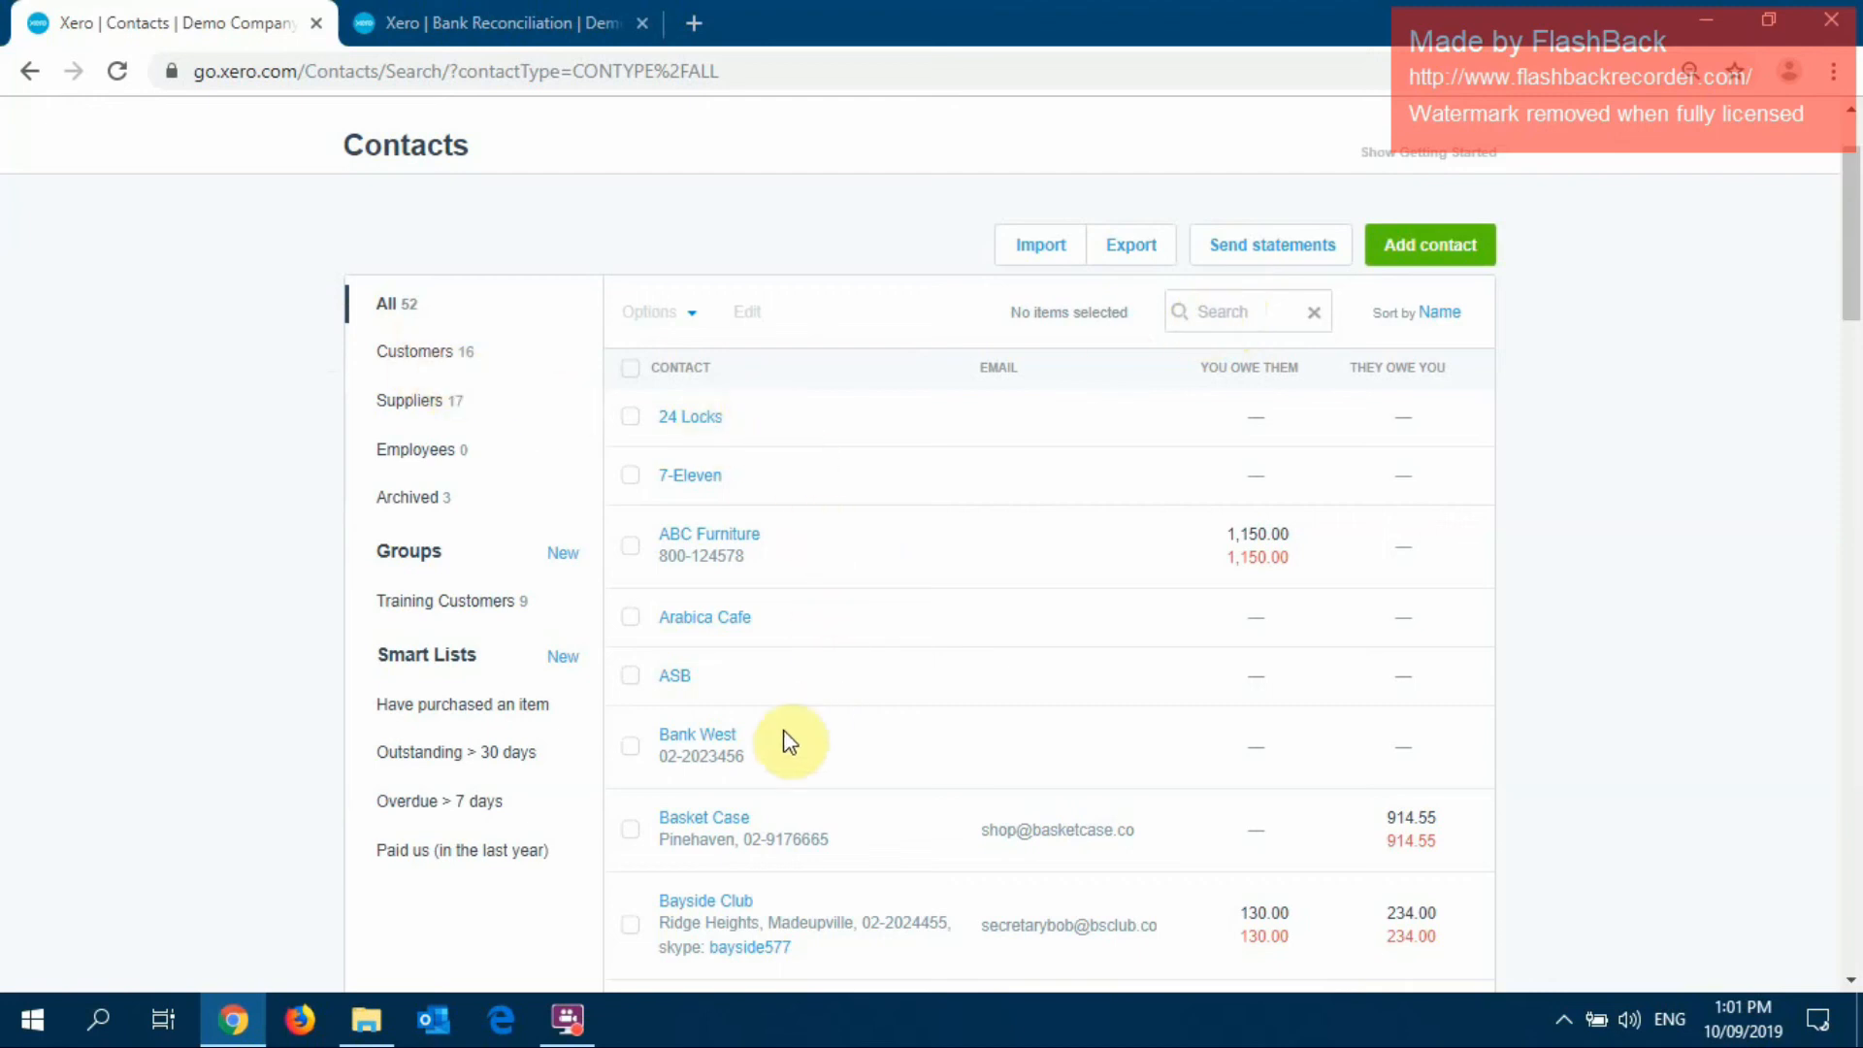
Edit the ABC Furniture contact so its bills fall due on day 7 of the following month, and save it
click(715, 533)
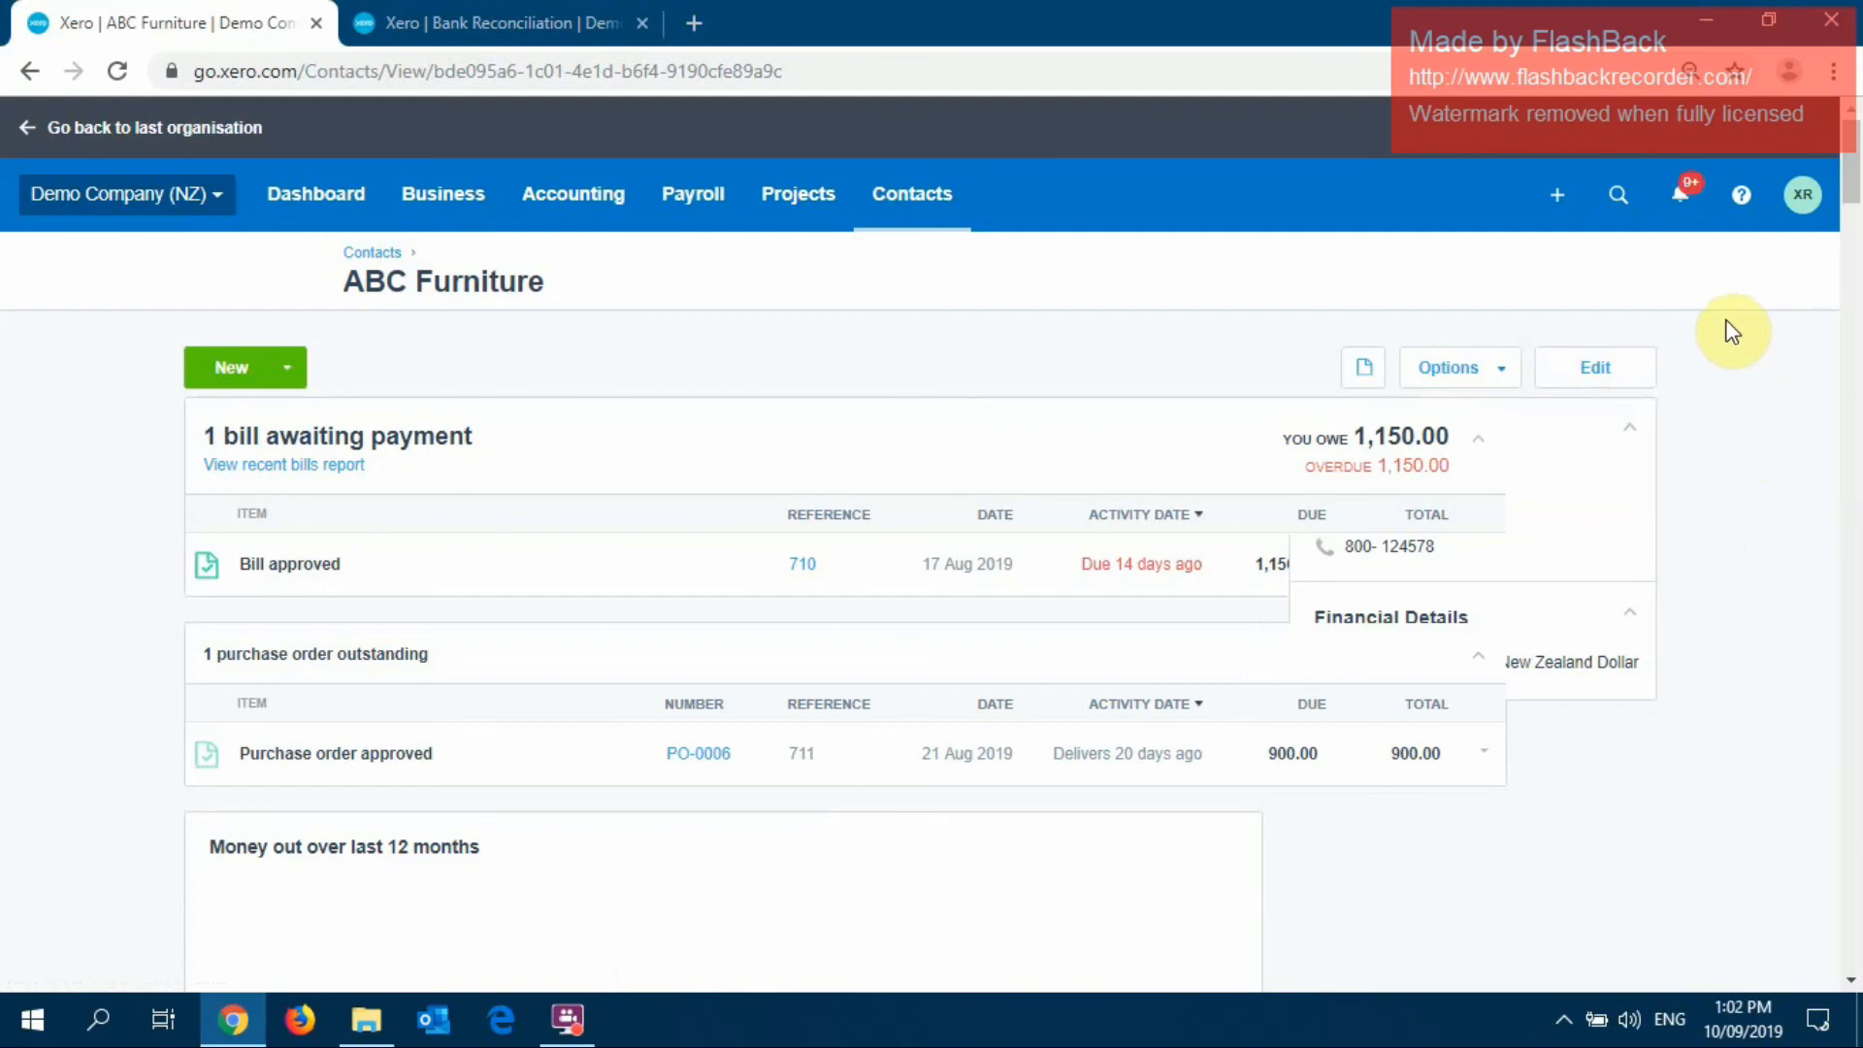
click(1599, 369)
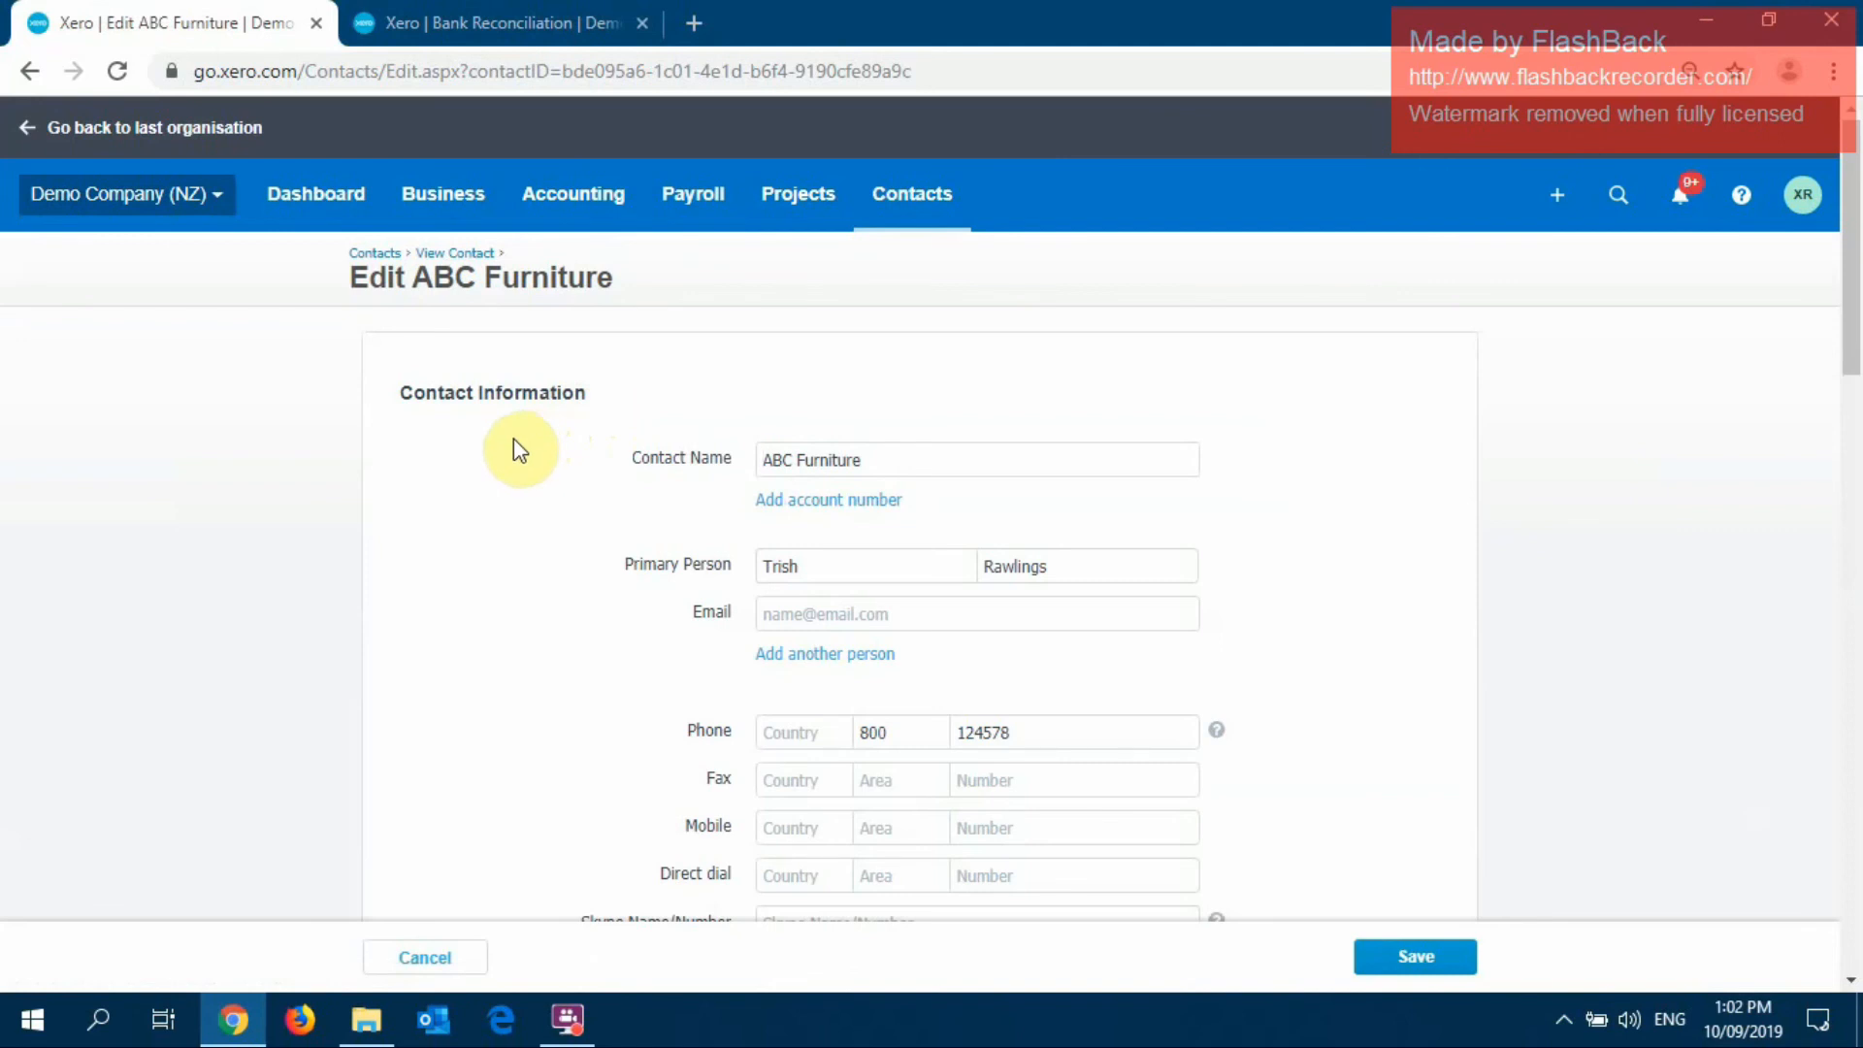
scroll(514, 438, down, 3)
scroll(515, 442, down, 6)
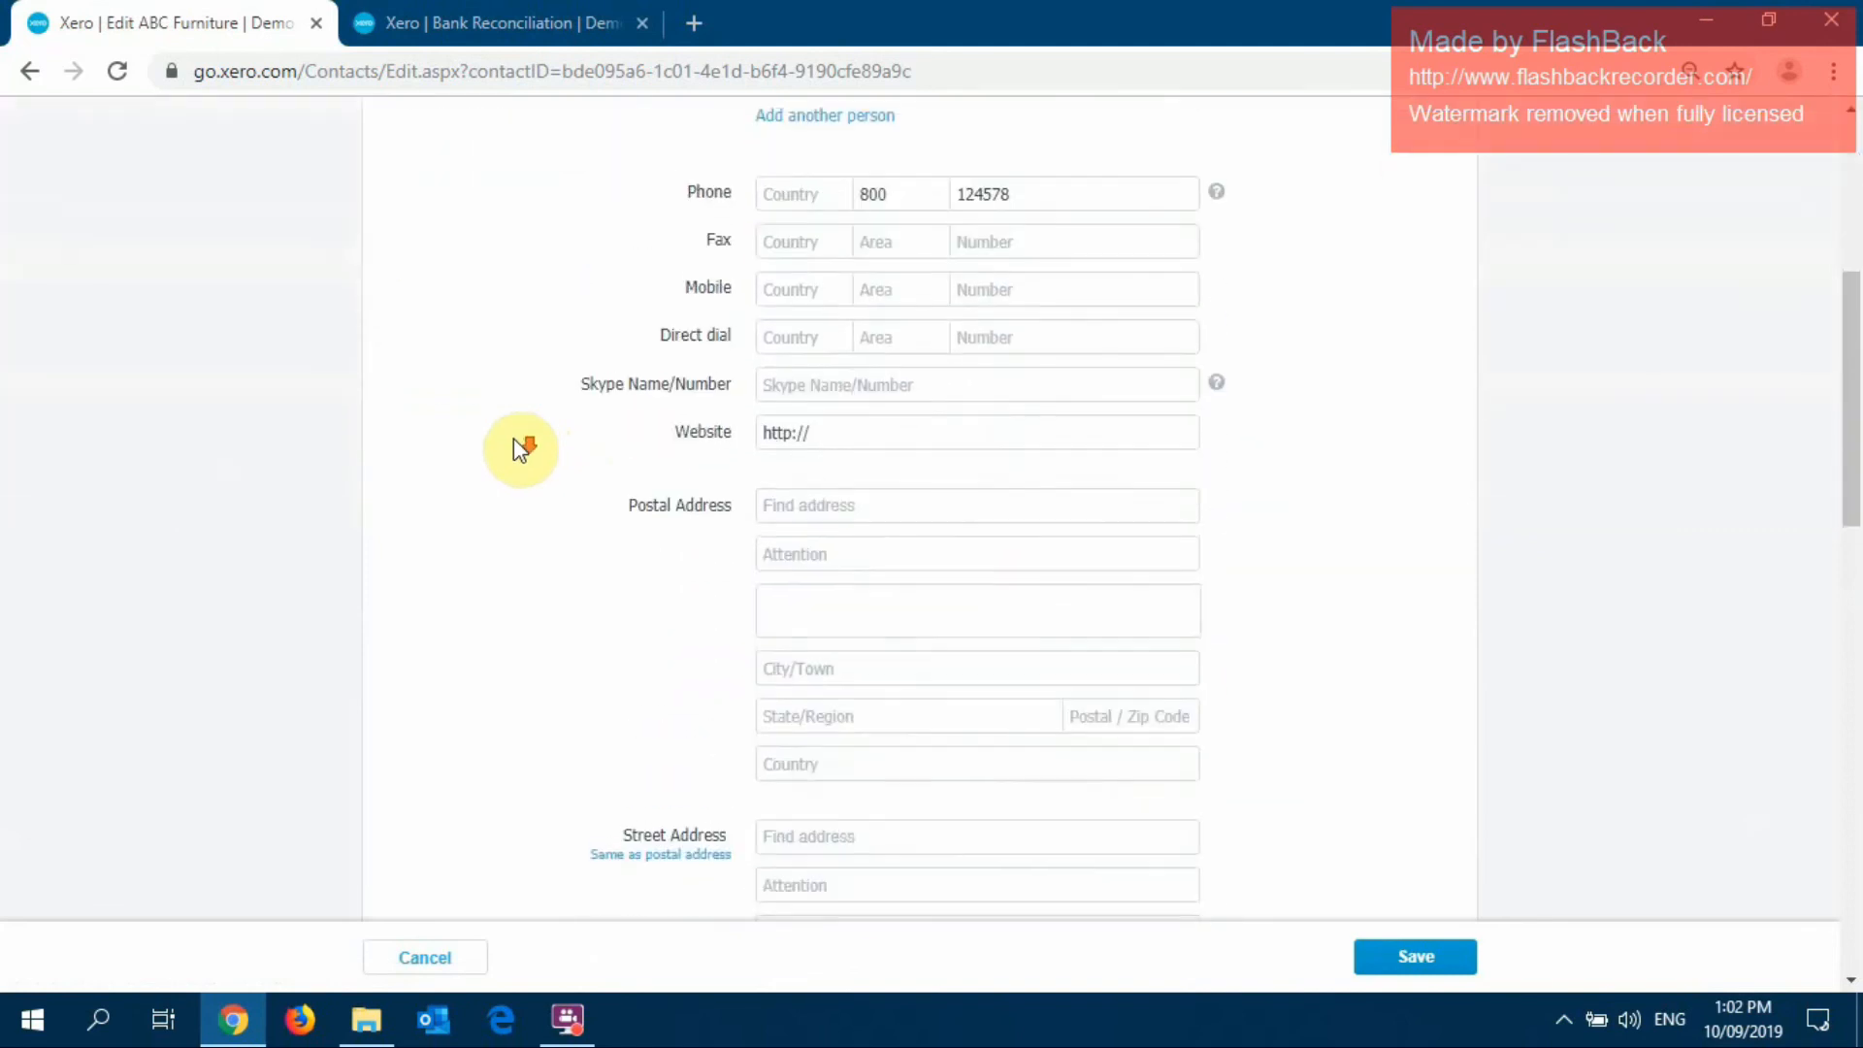
scroll(515, 441, down, 5)
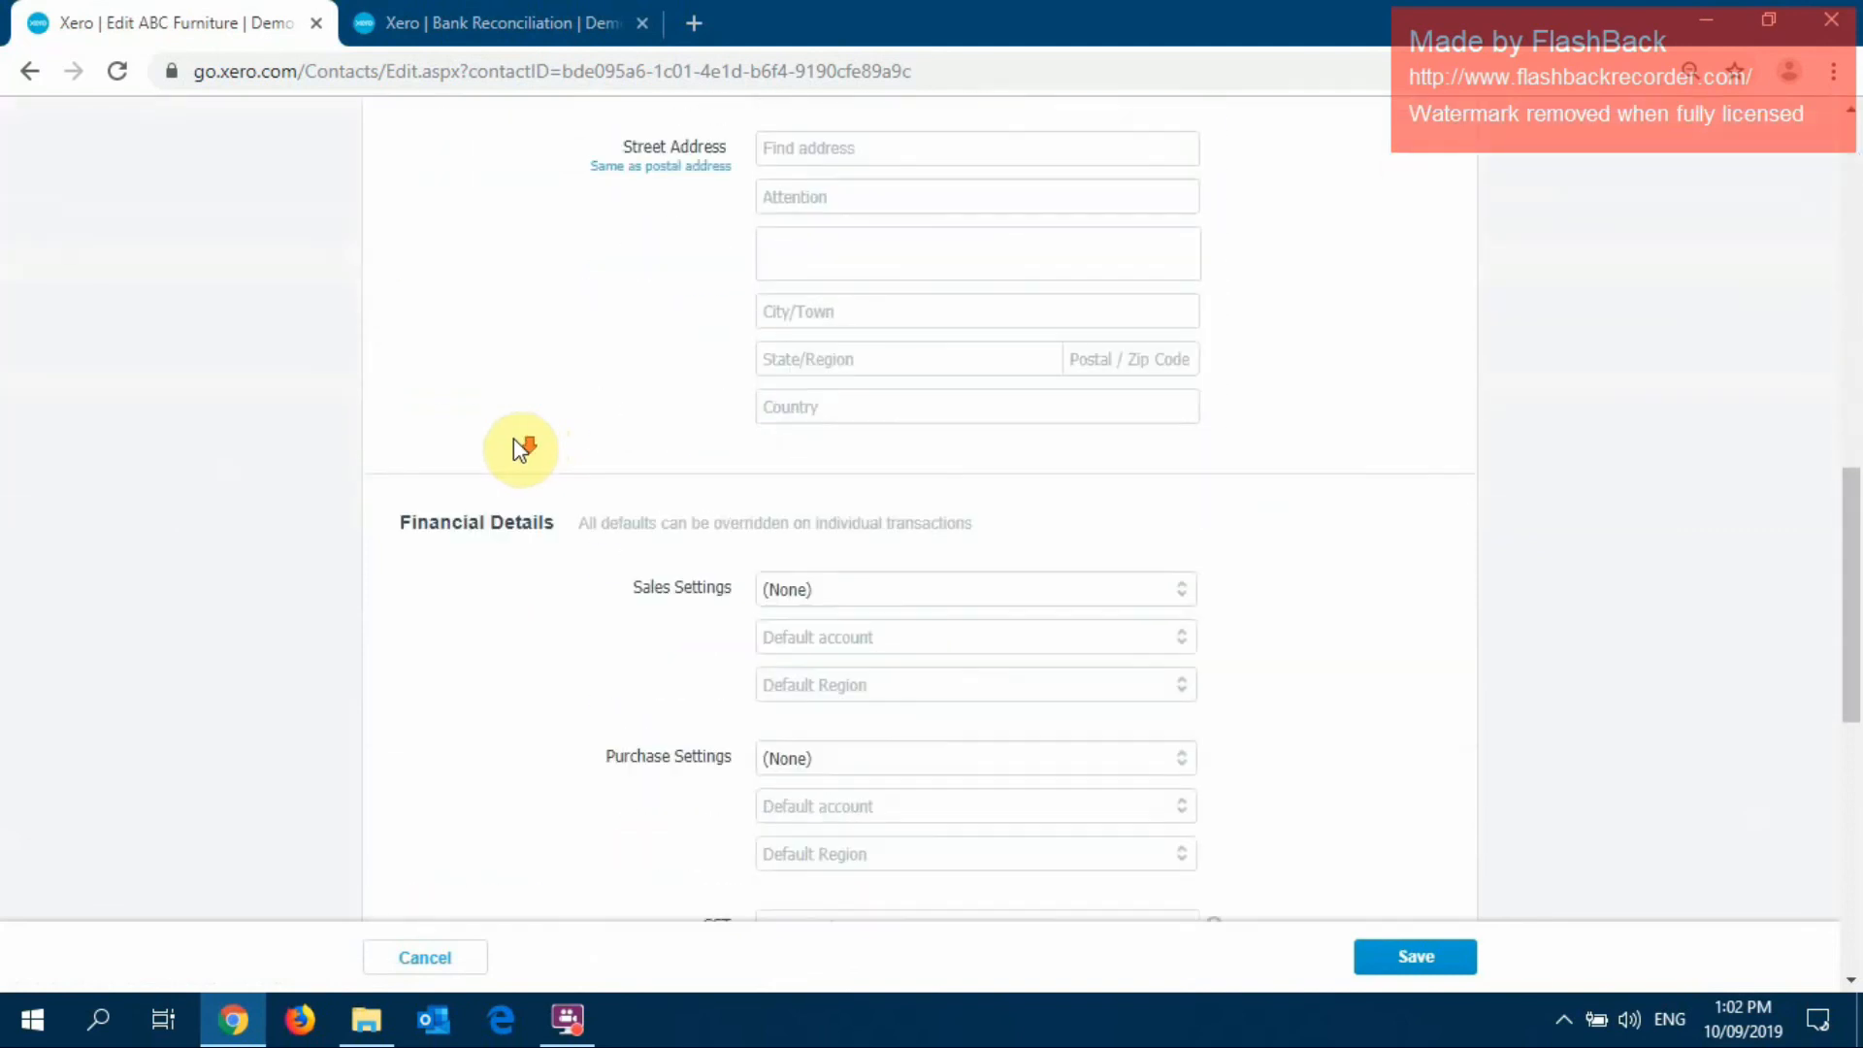
scroll(514, 441, down, 6)
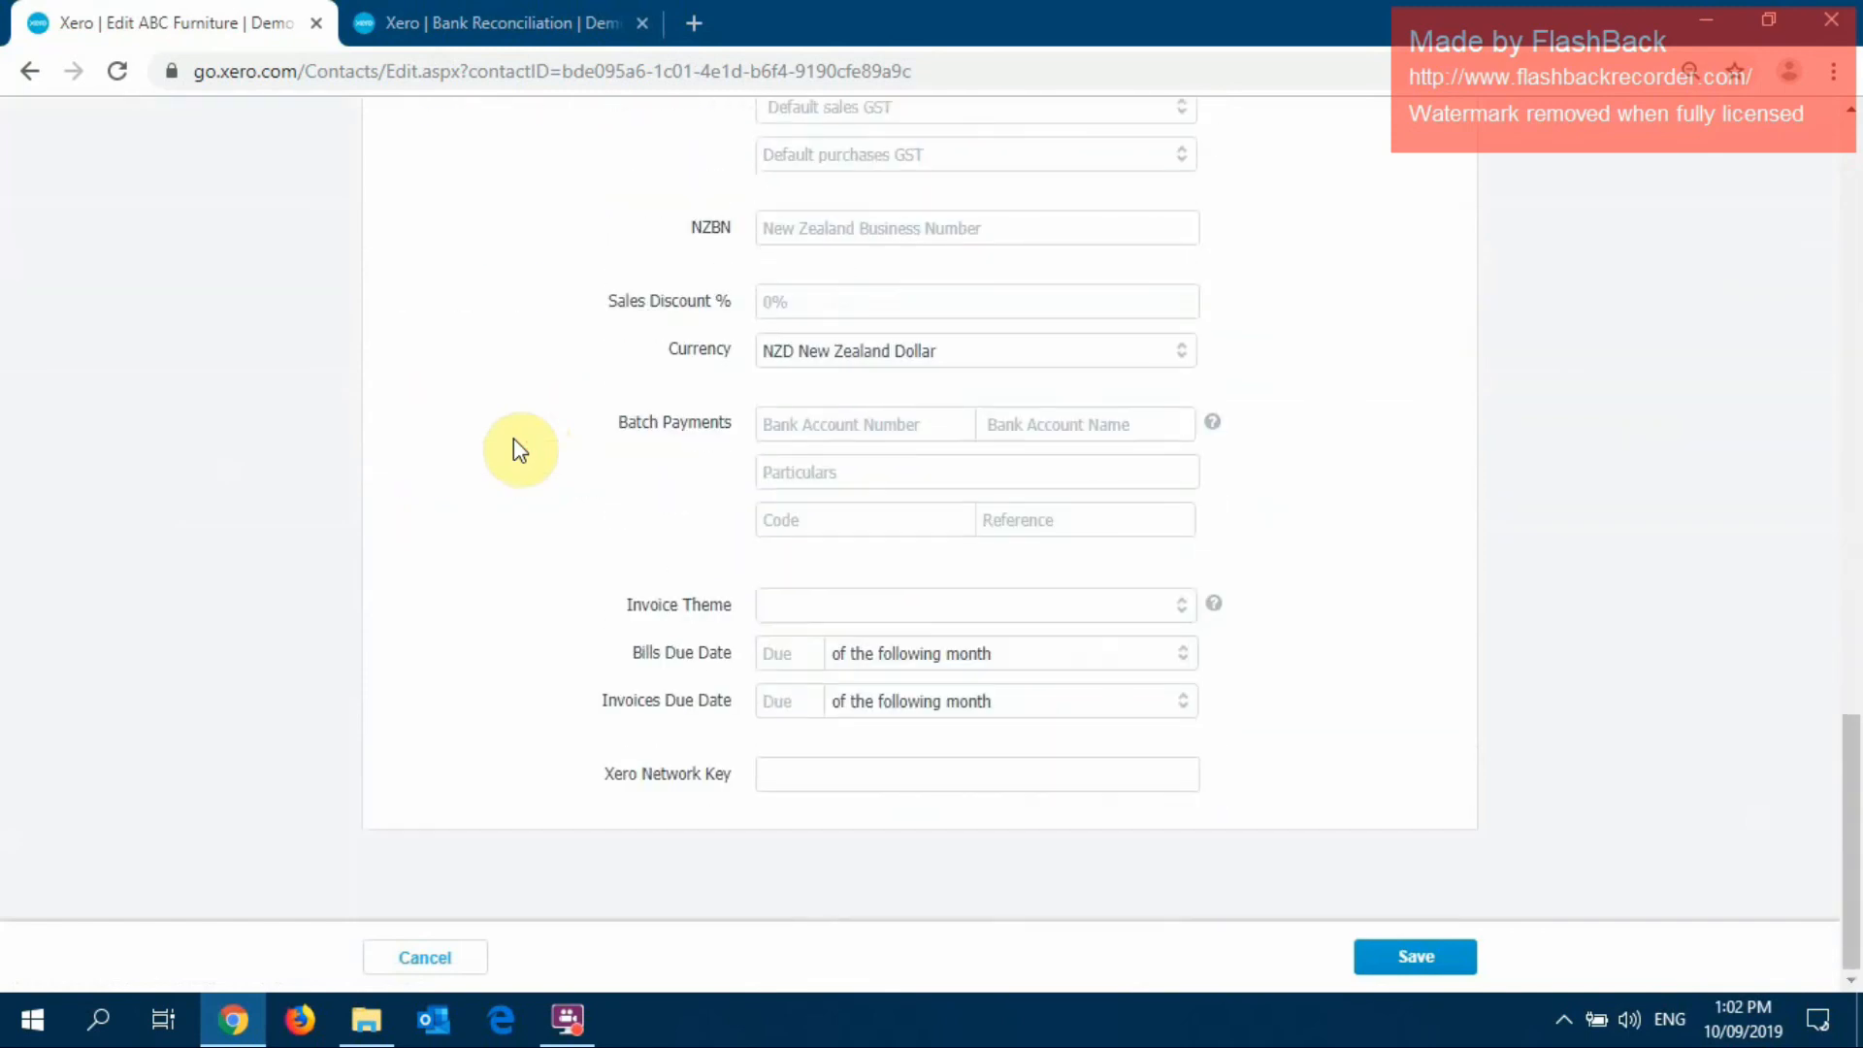
click(531, 407)
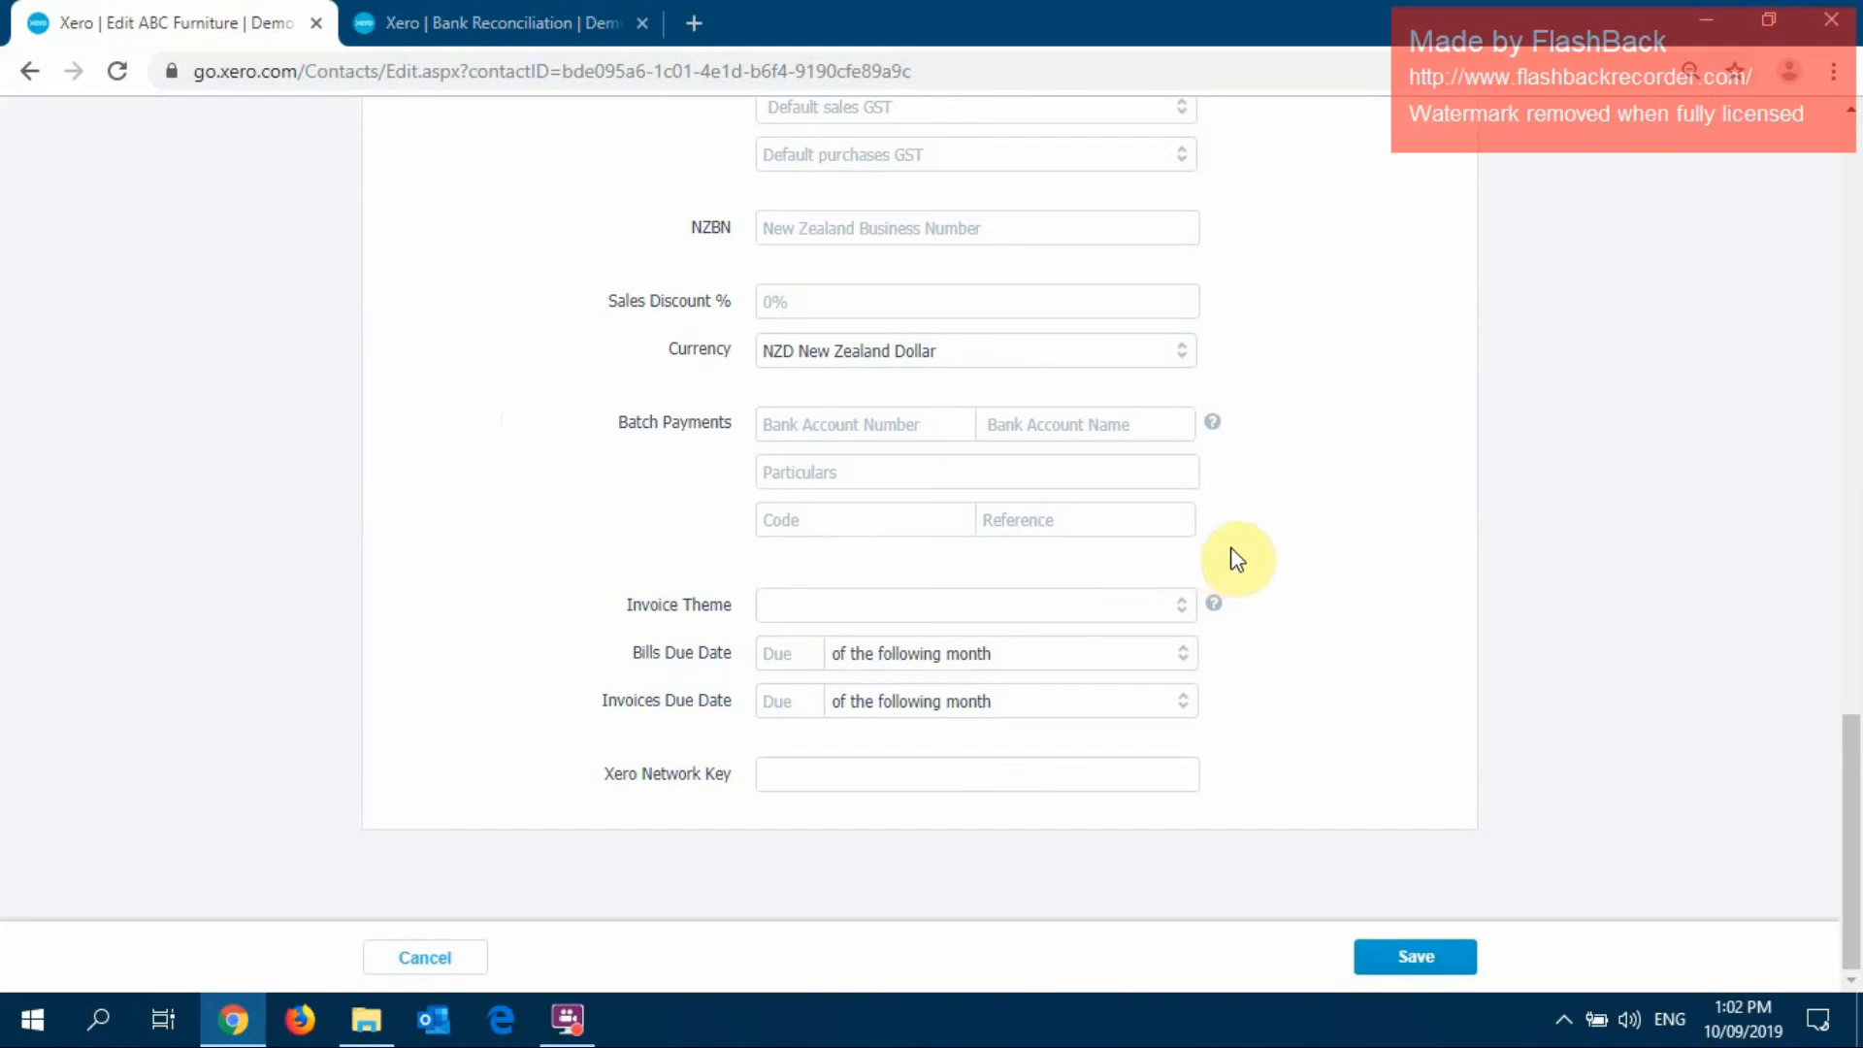
click(801, 654)
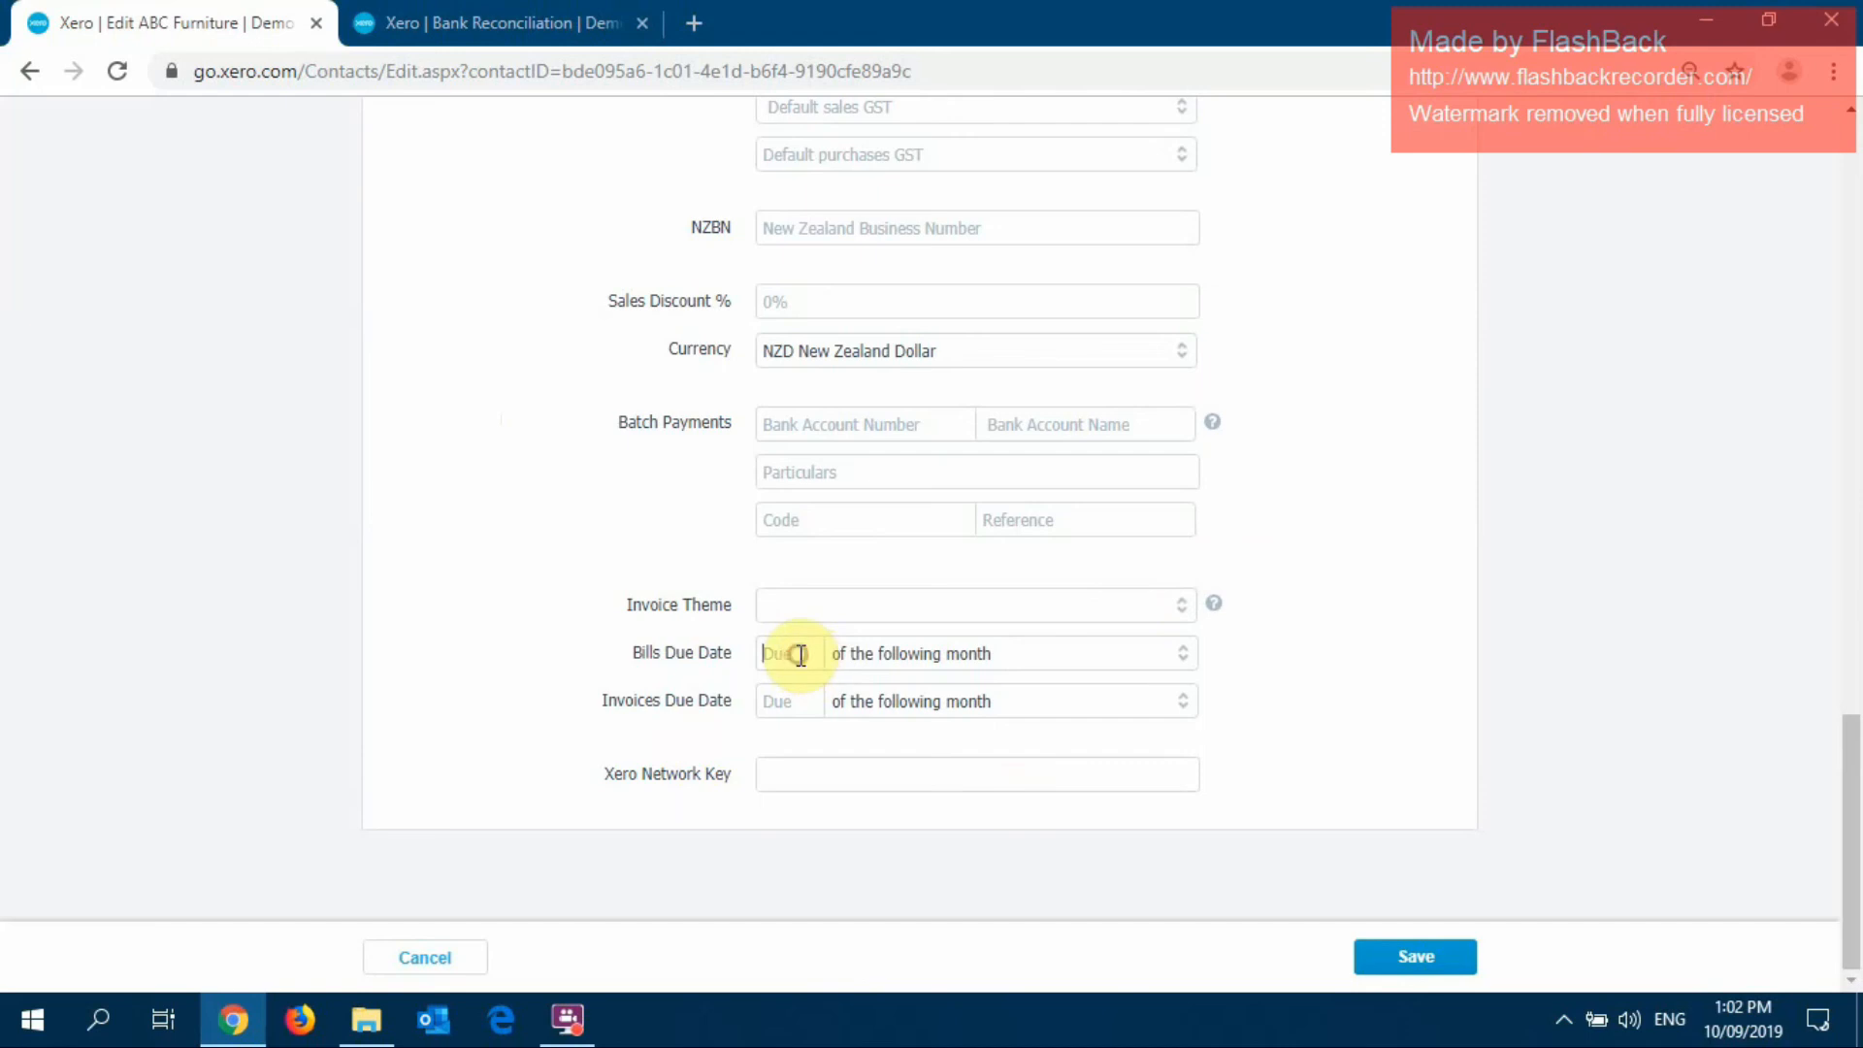
text(7)
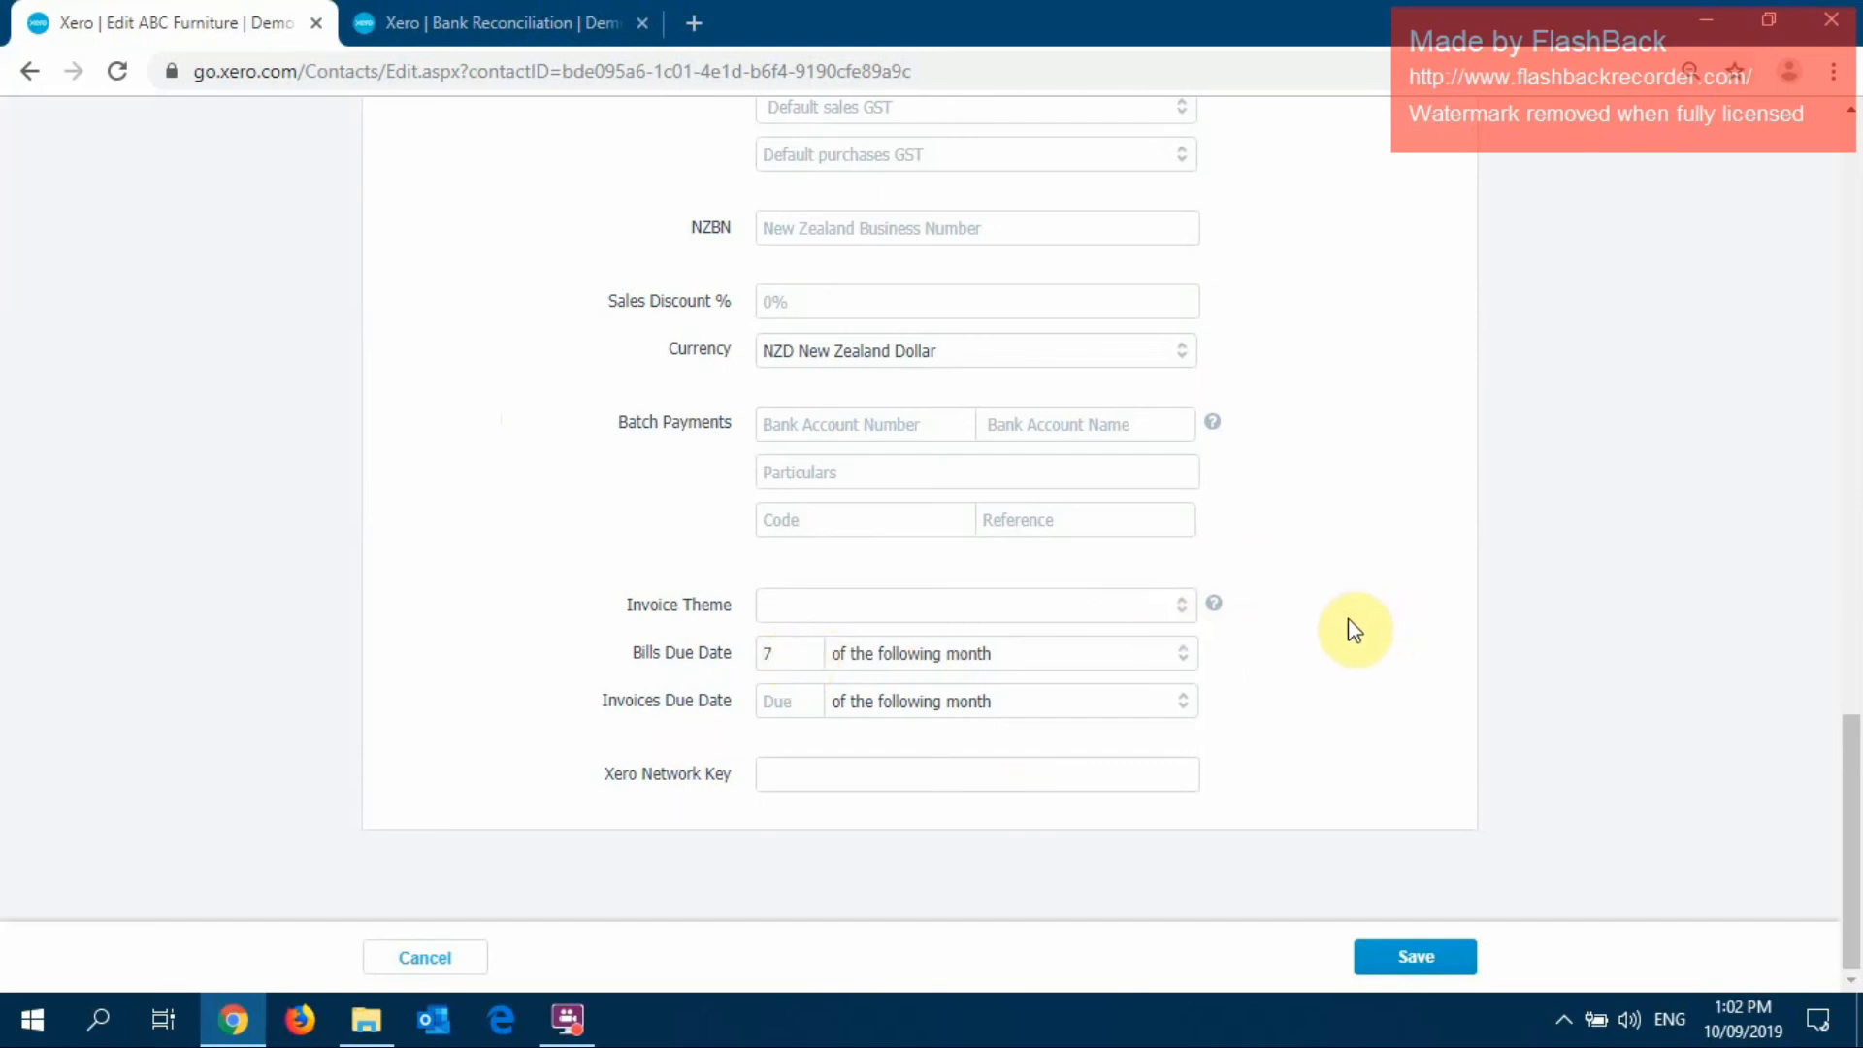
click(1422, 946)
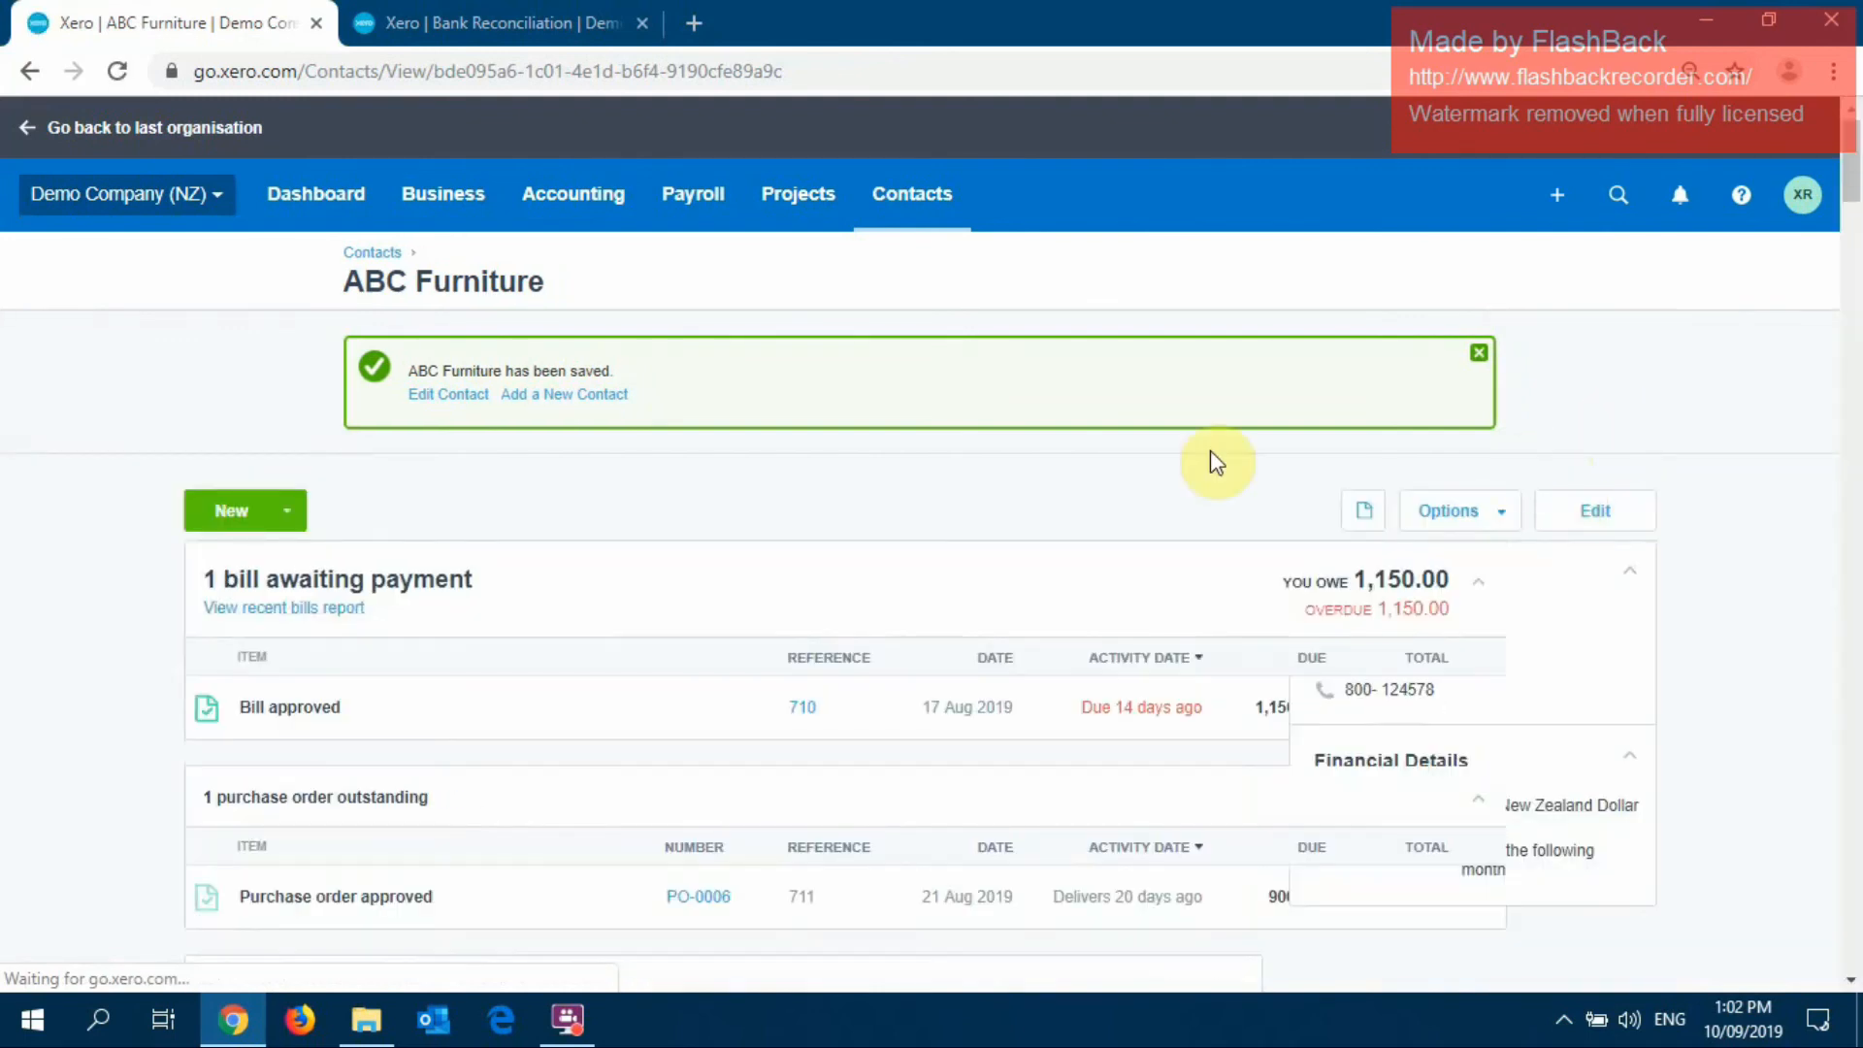
Return to the list of all contacts and search it for "ware"
click(382, 258)
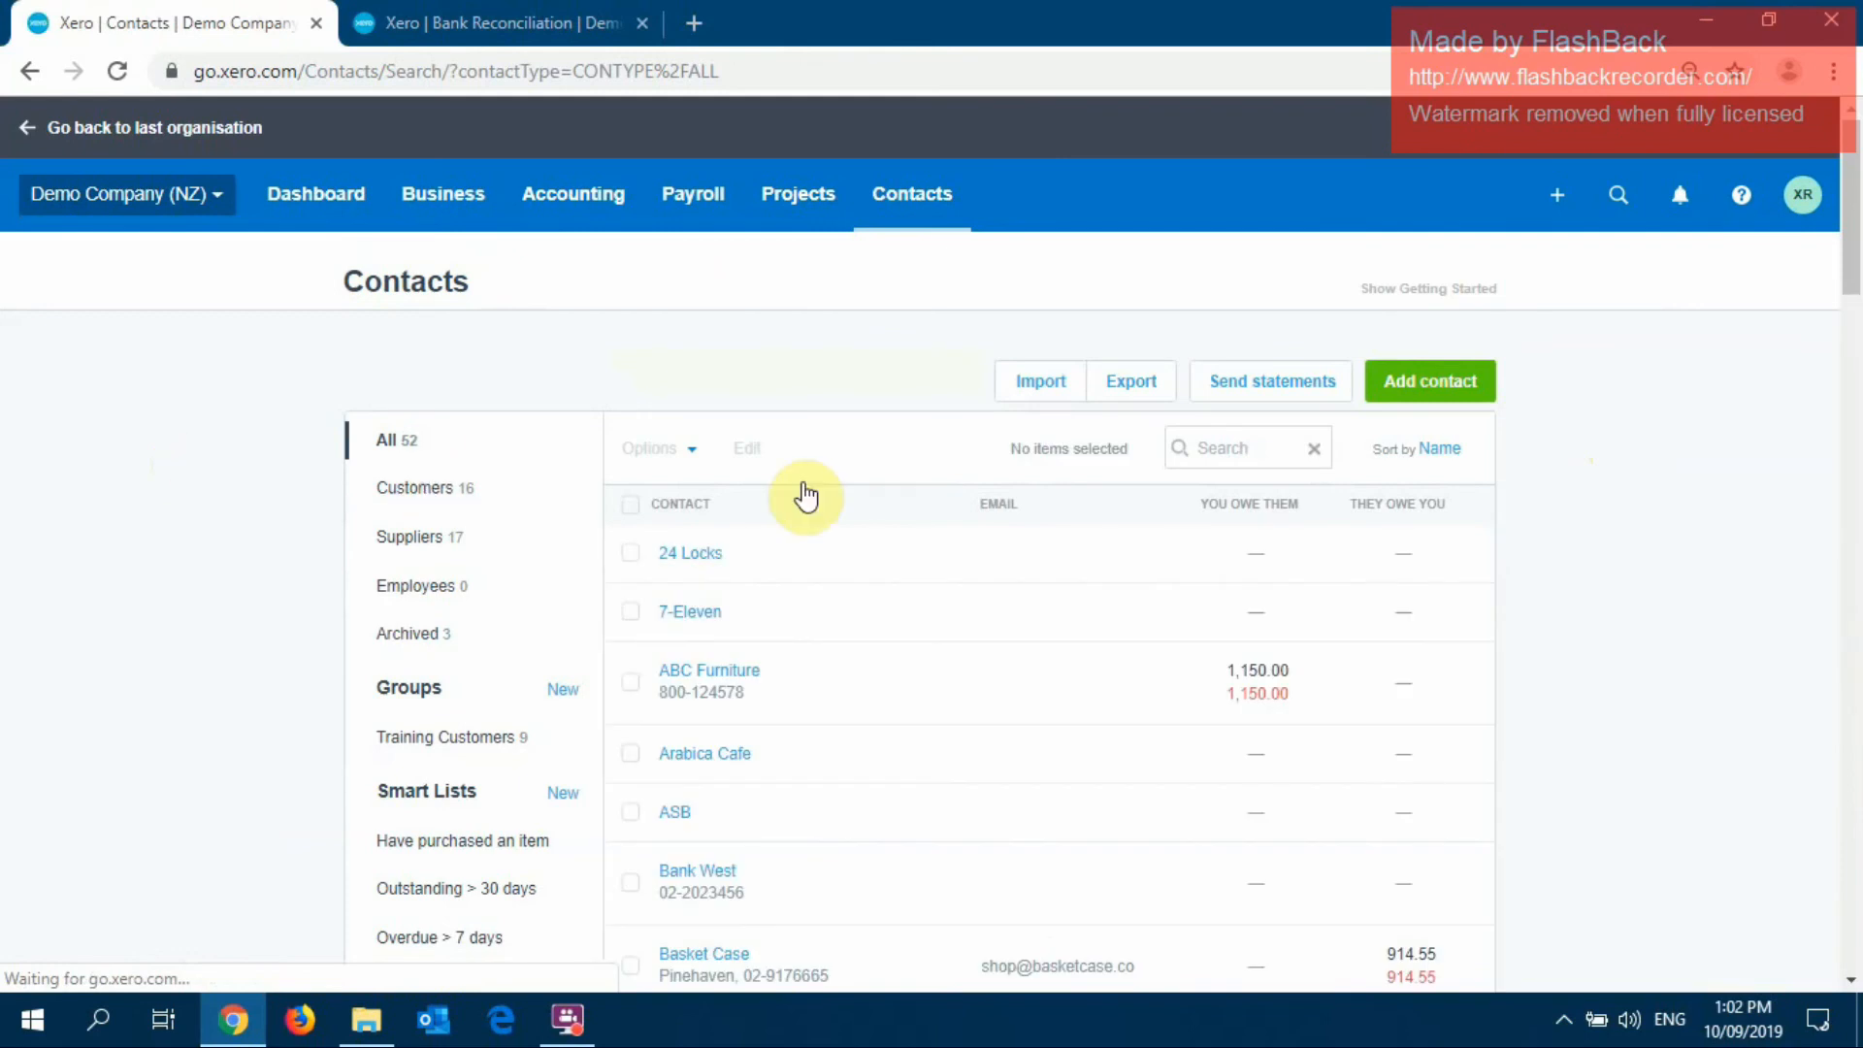
click(1273, 447)
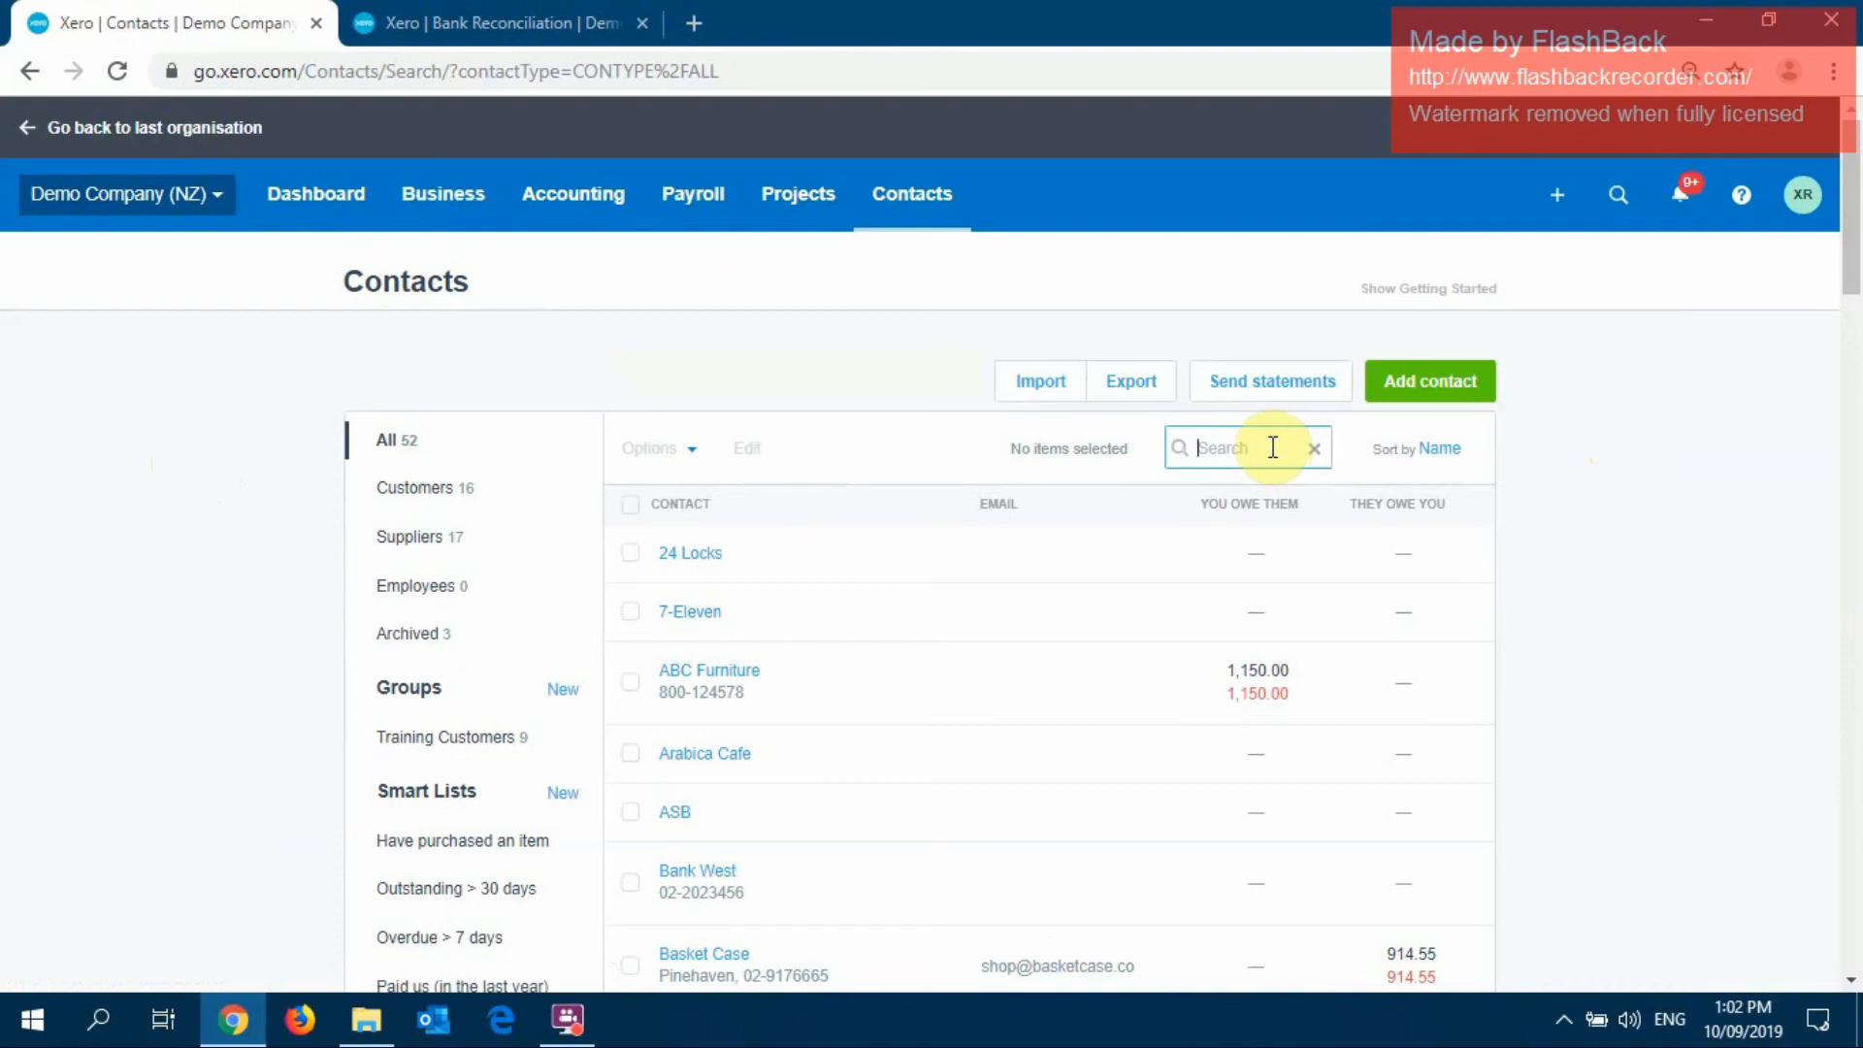
text(ware)
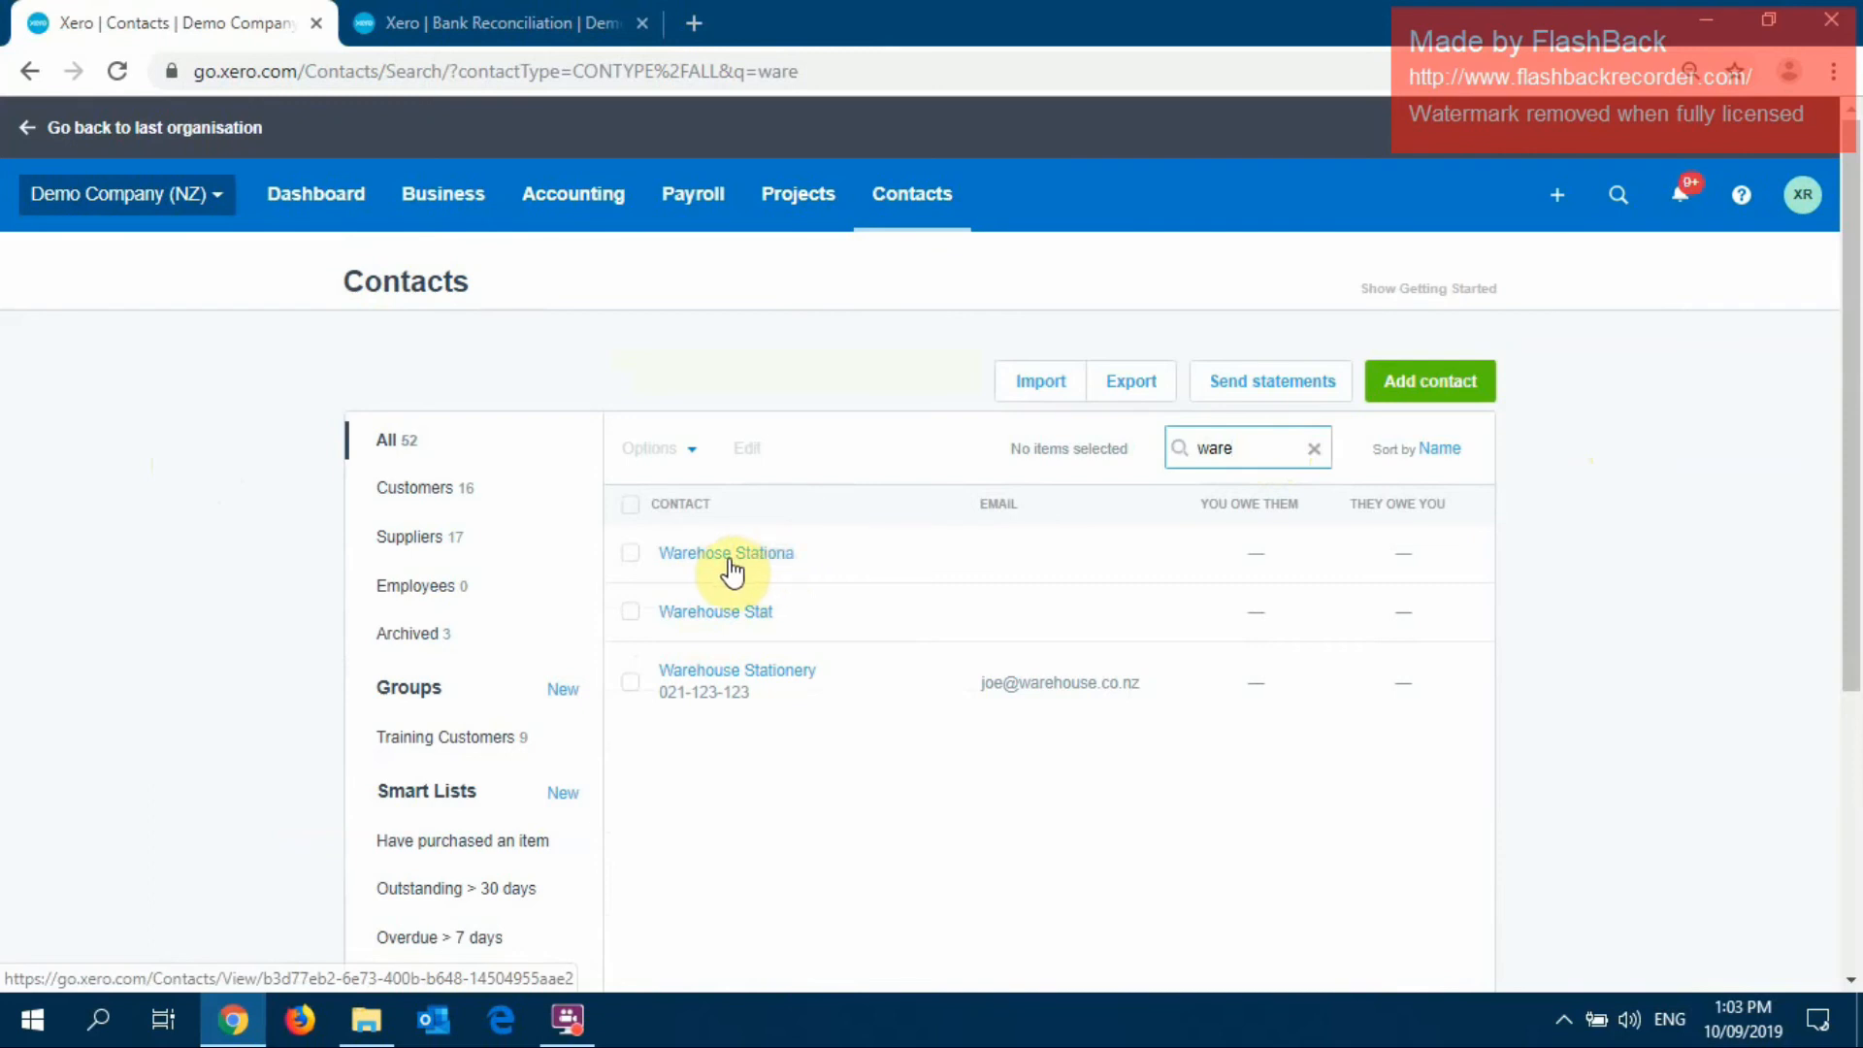
Merge the duplicate contacts Warehose Stationa and Warehouse Stat into Warehouse Stationery
click(633, 555)
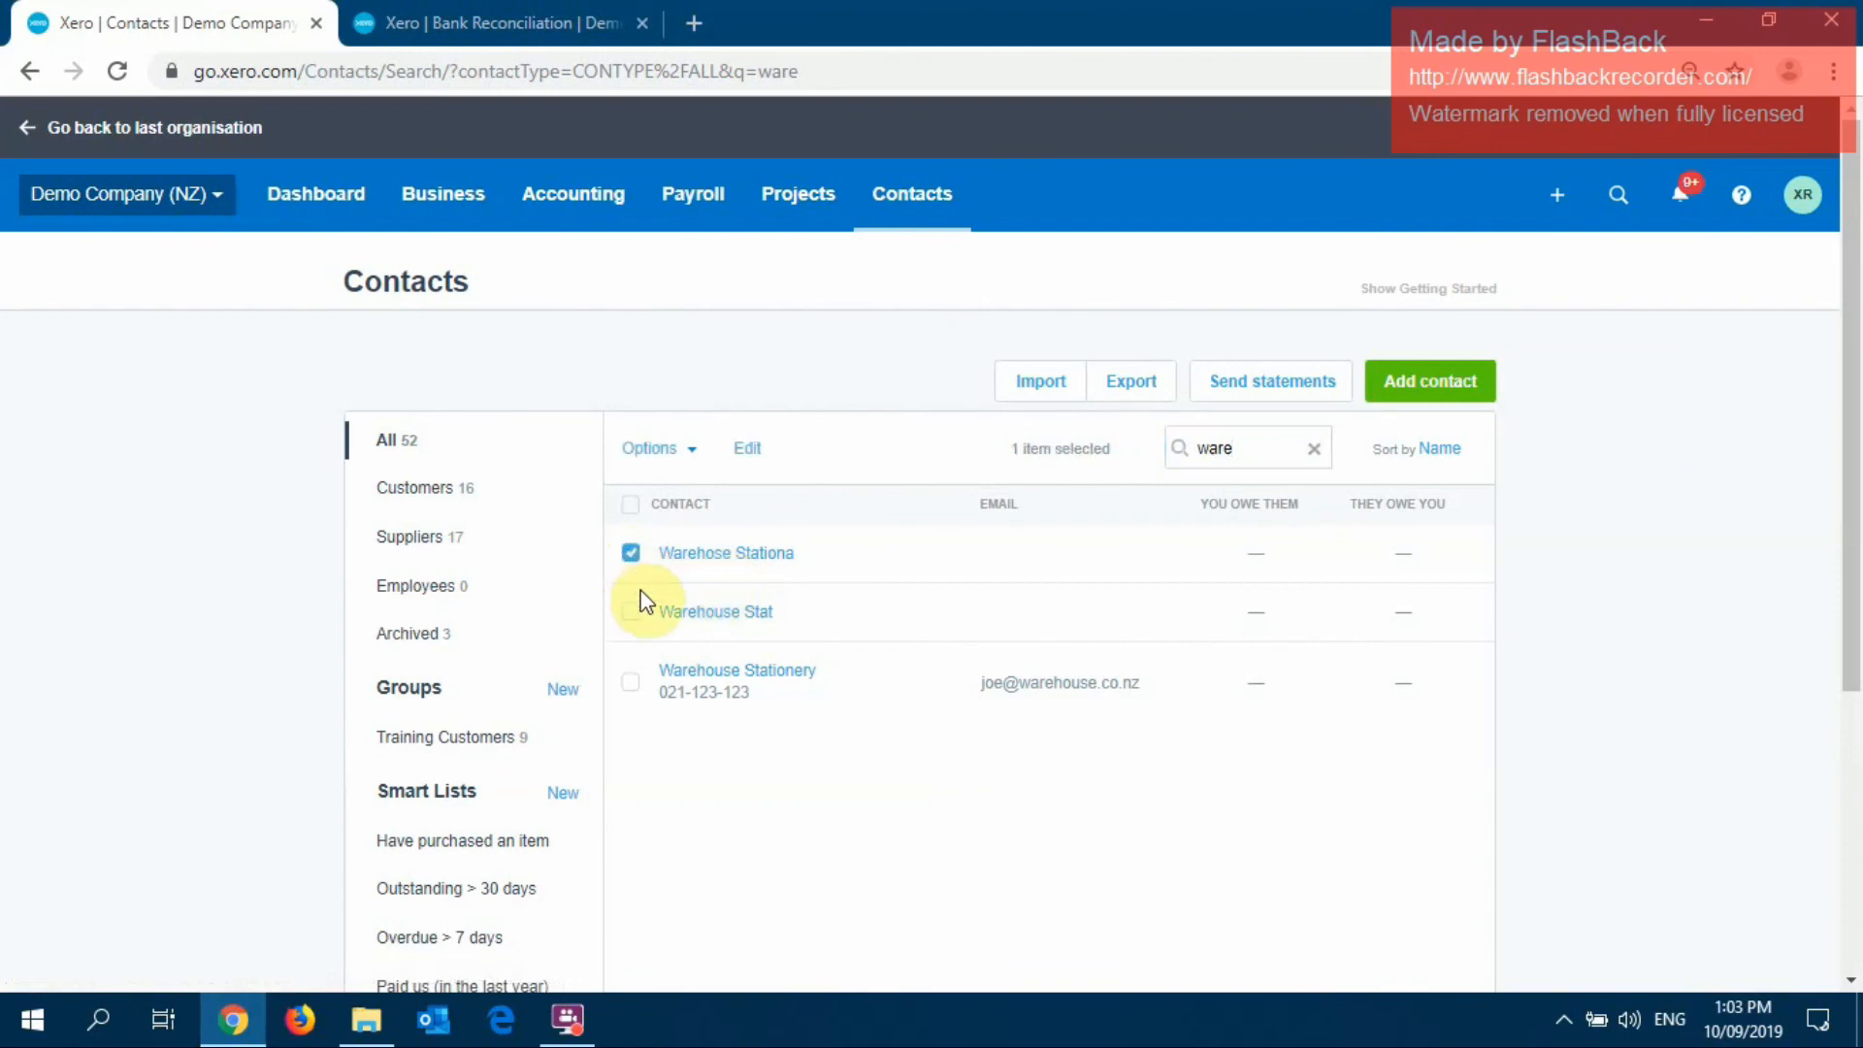
click(630, 613)
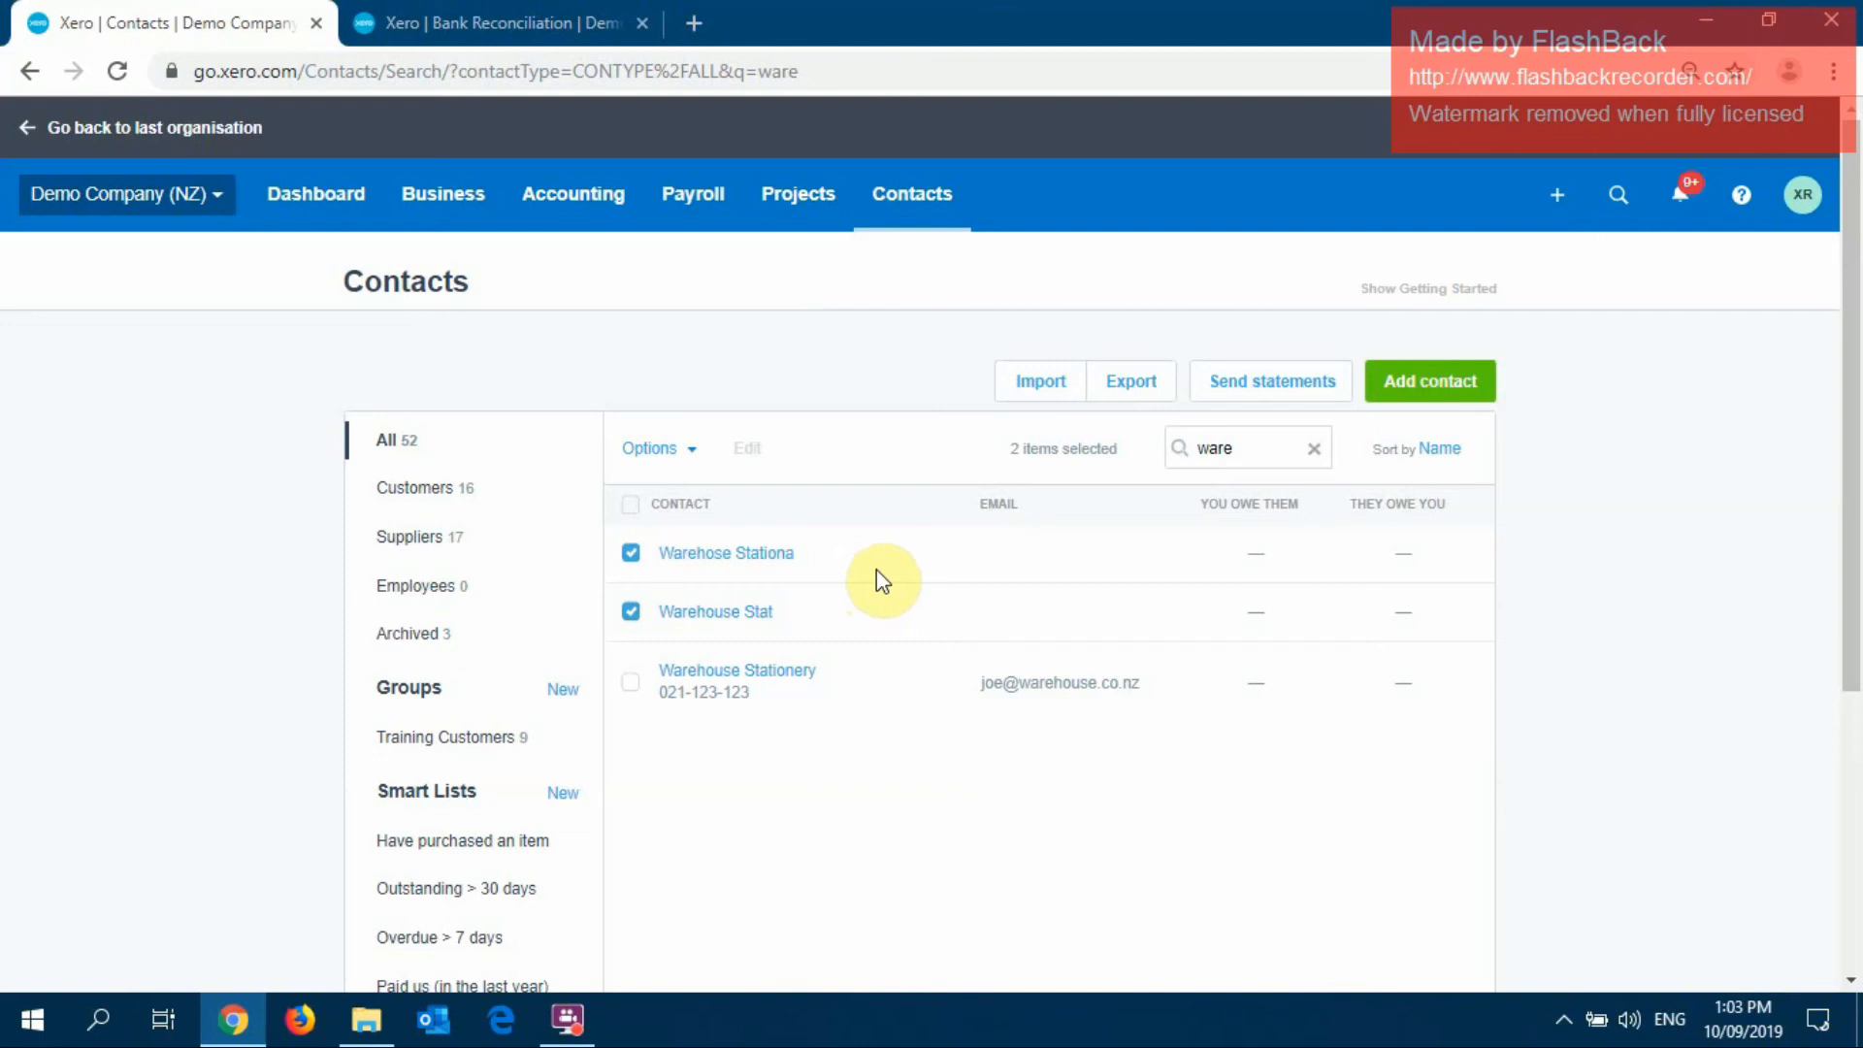
click(693, 452)
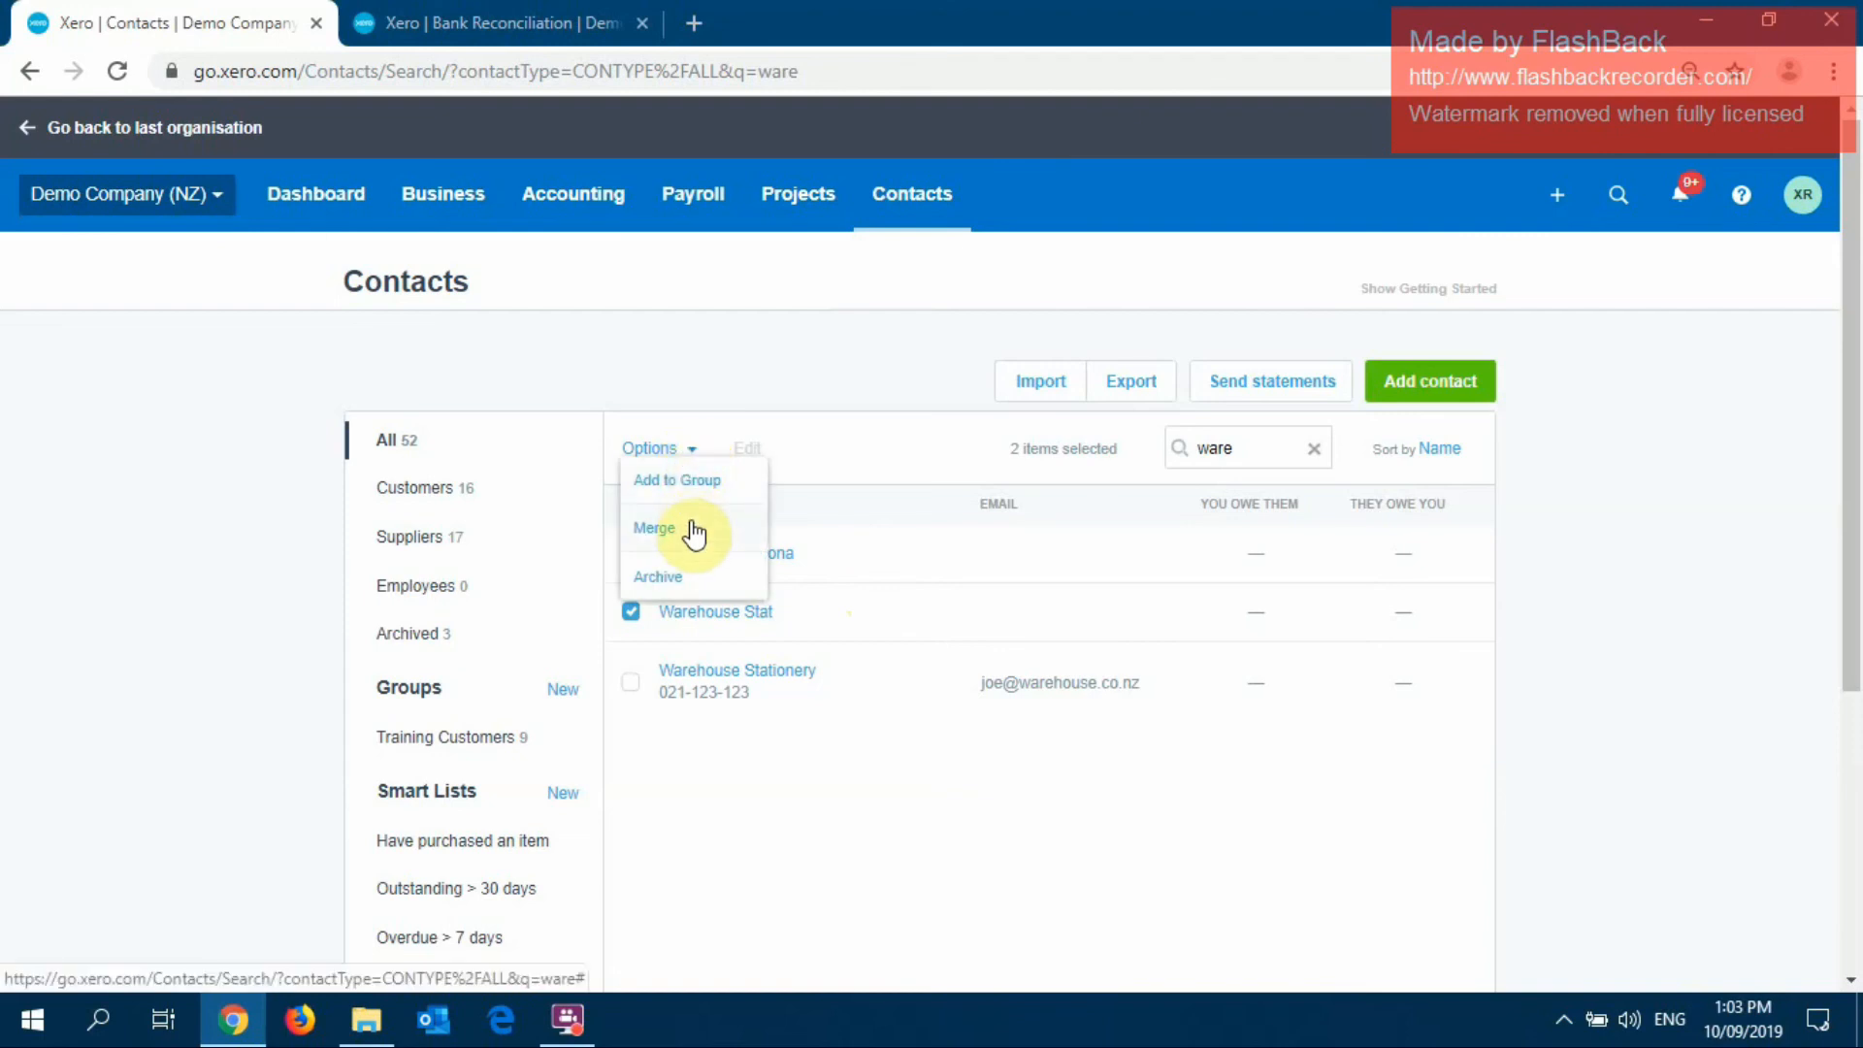
click(690, 529)
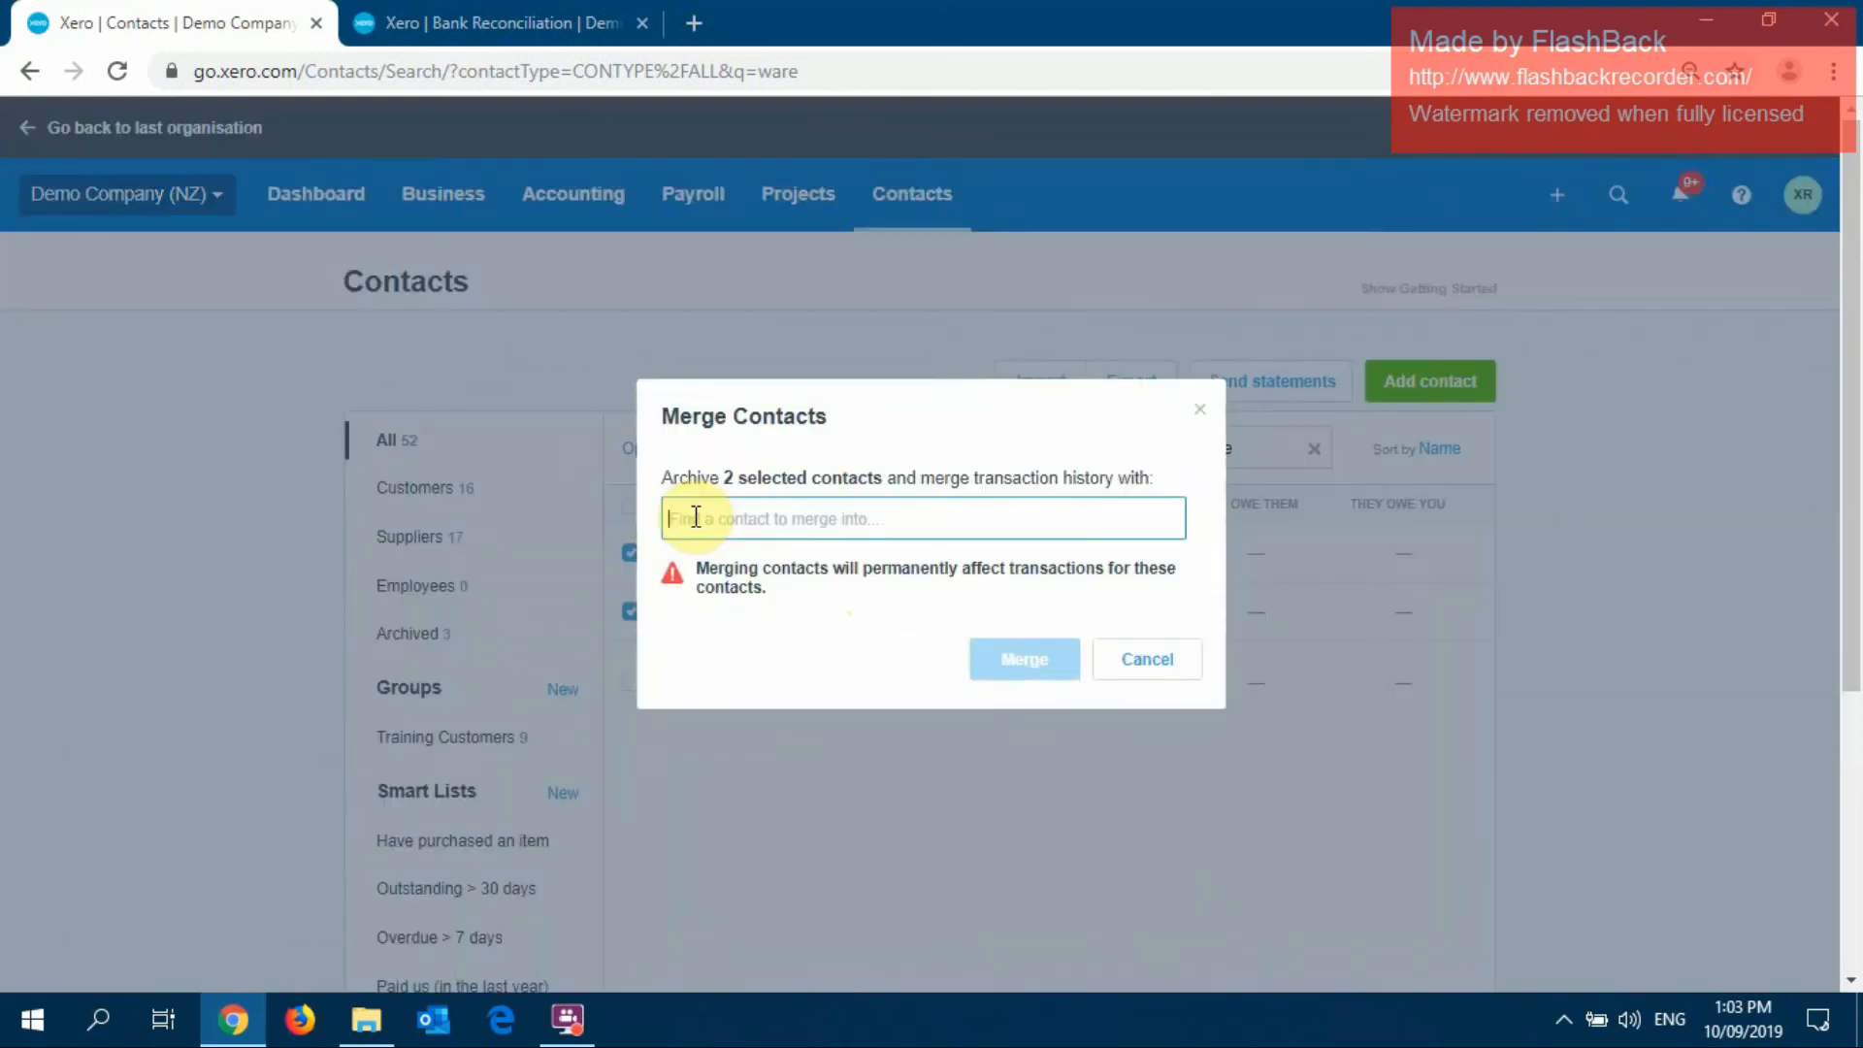
text(w)
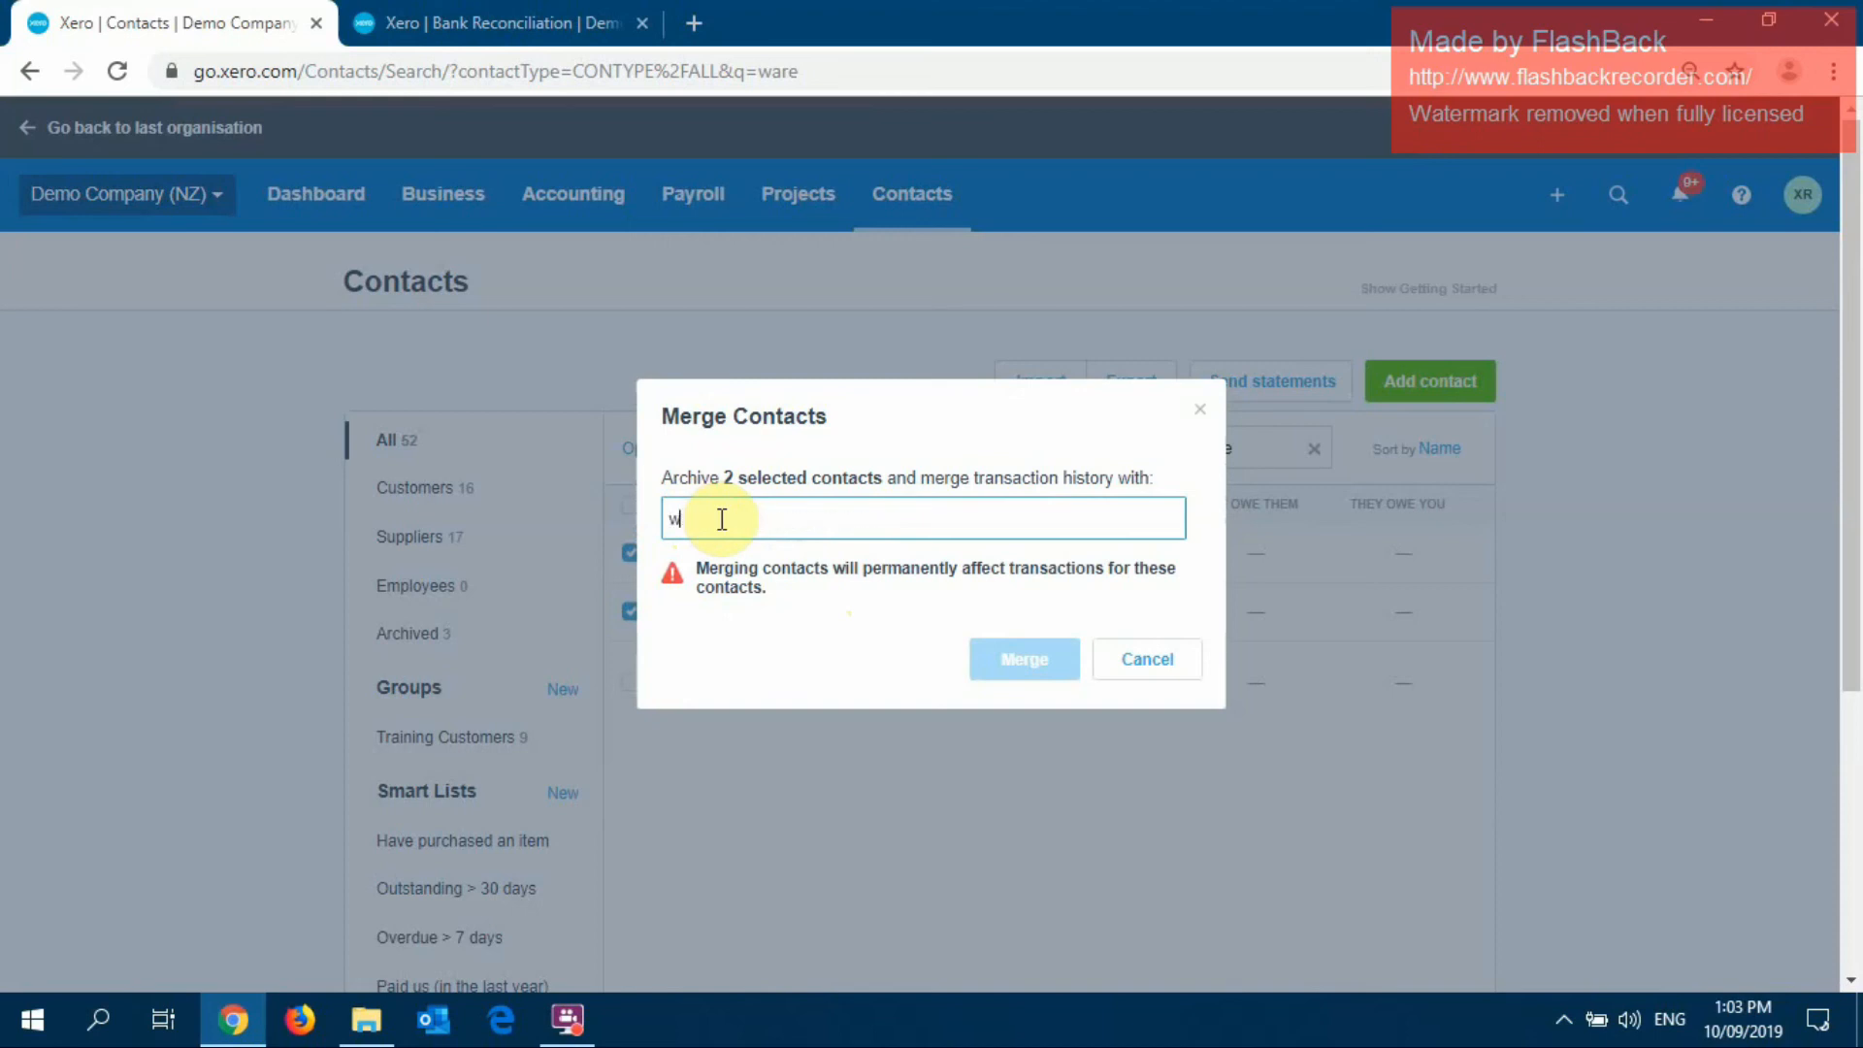
text(are)
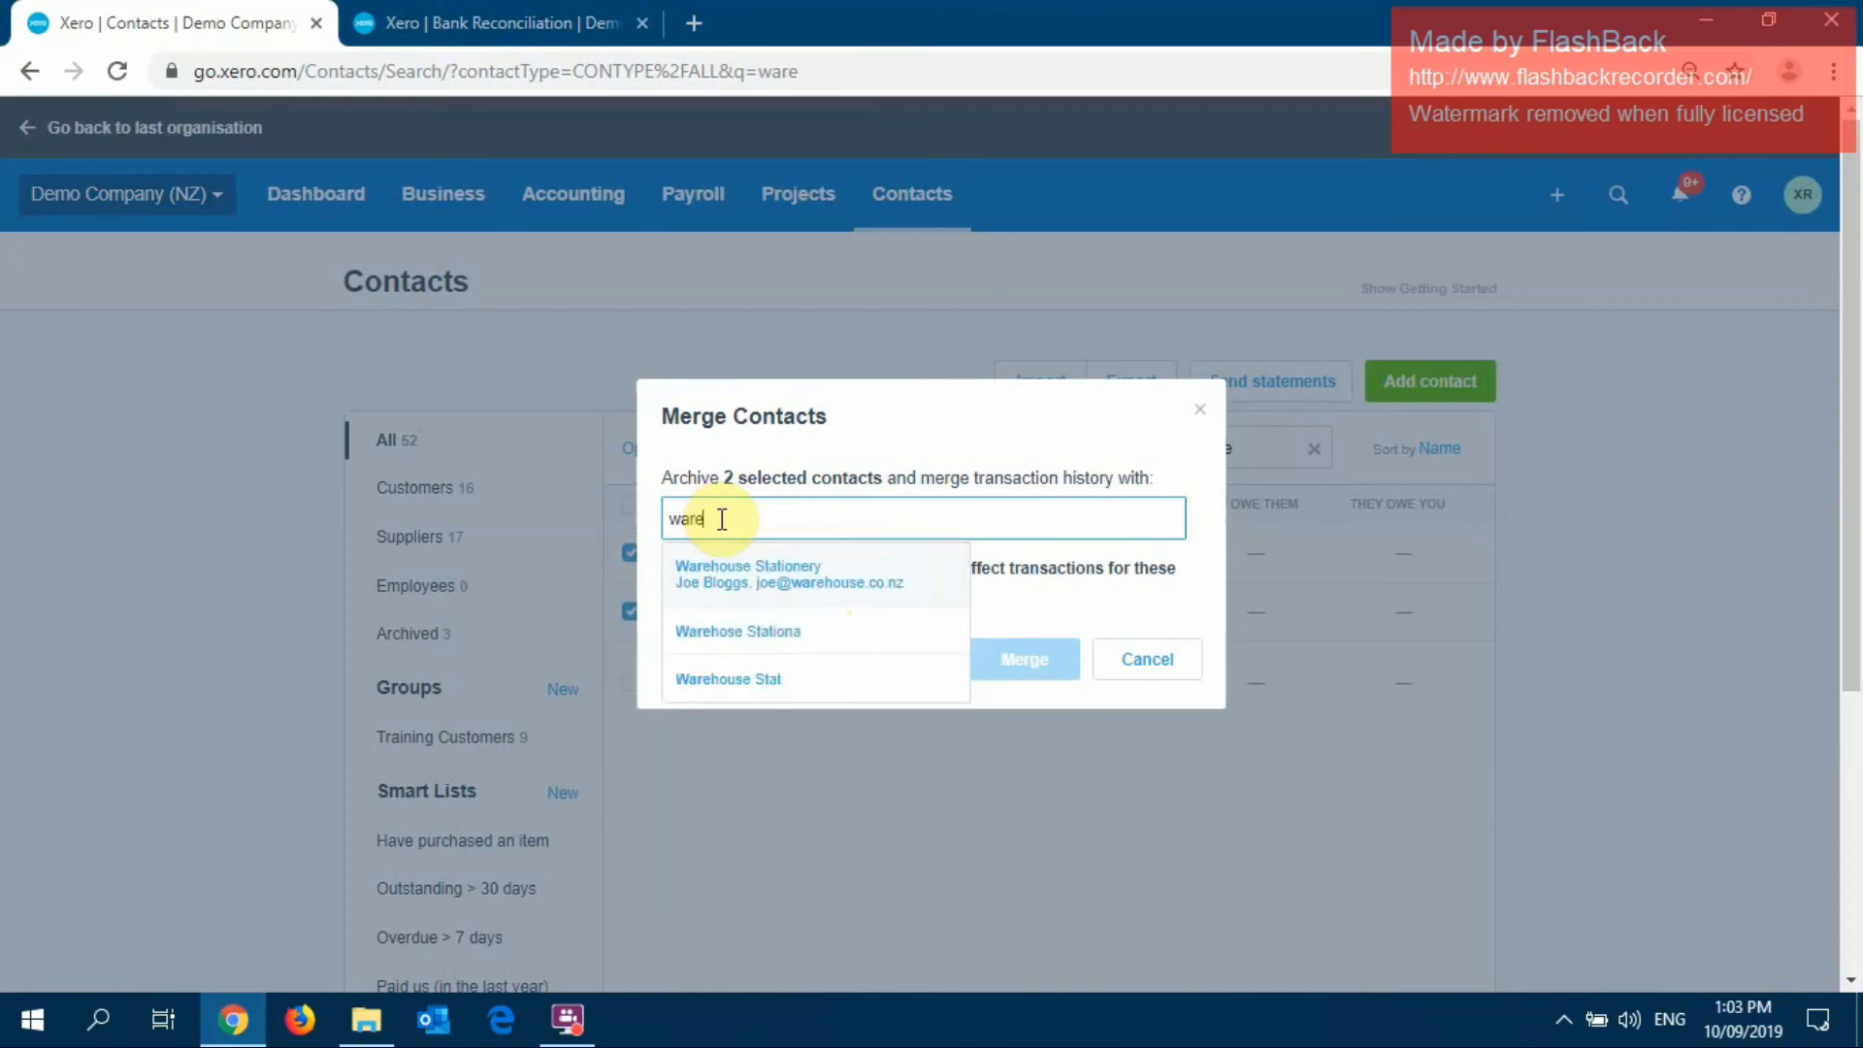
click(755, 579)
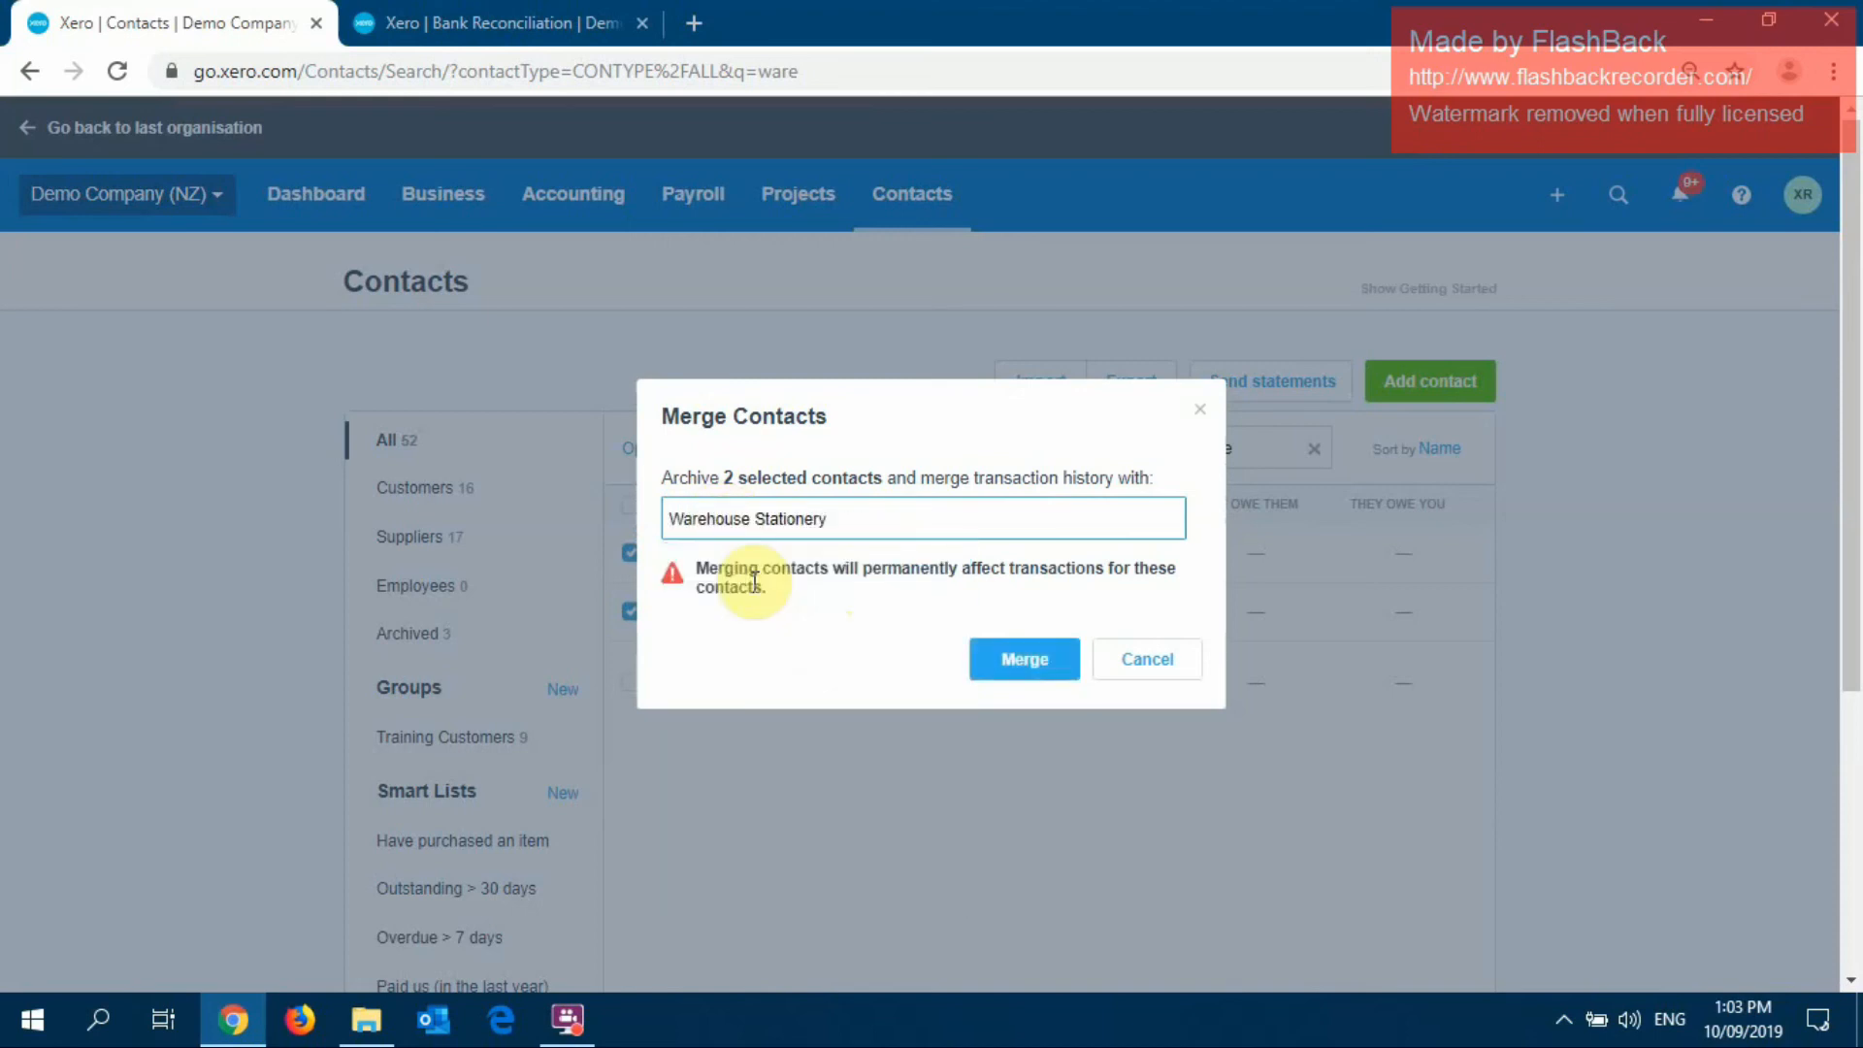
click(1018, 662)
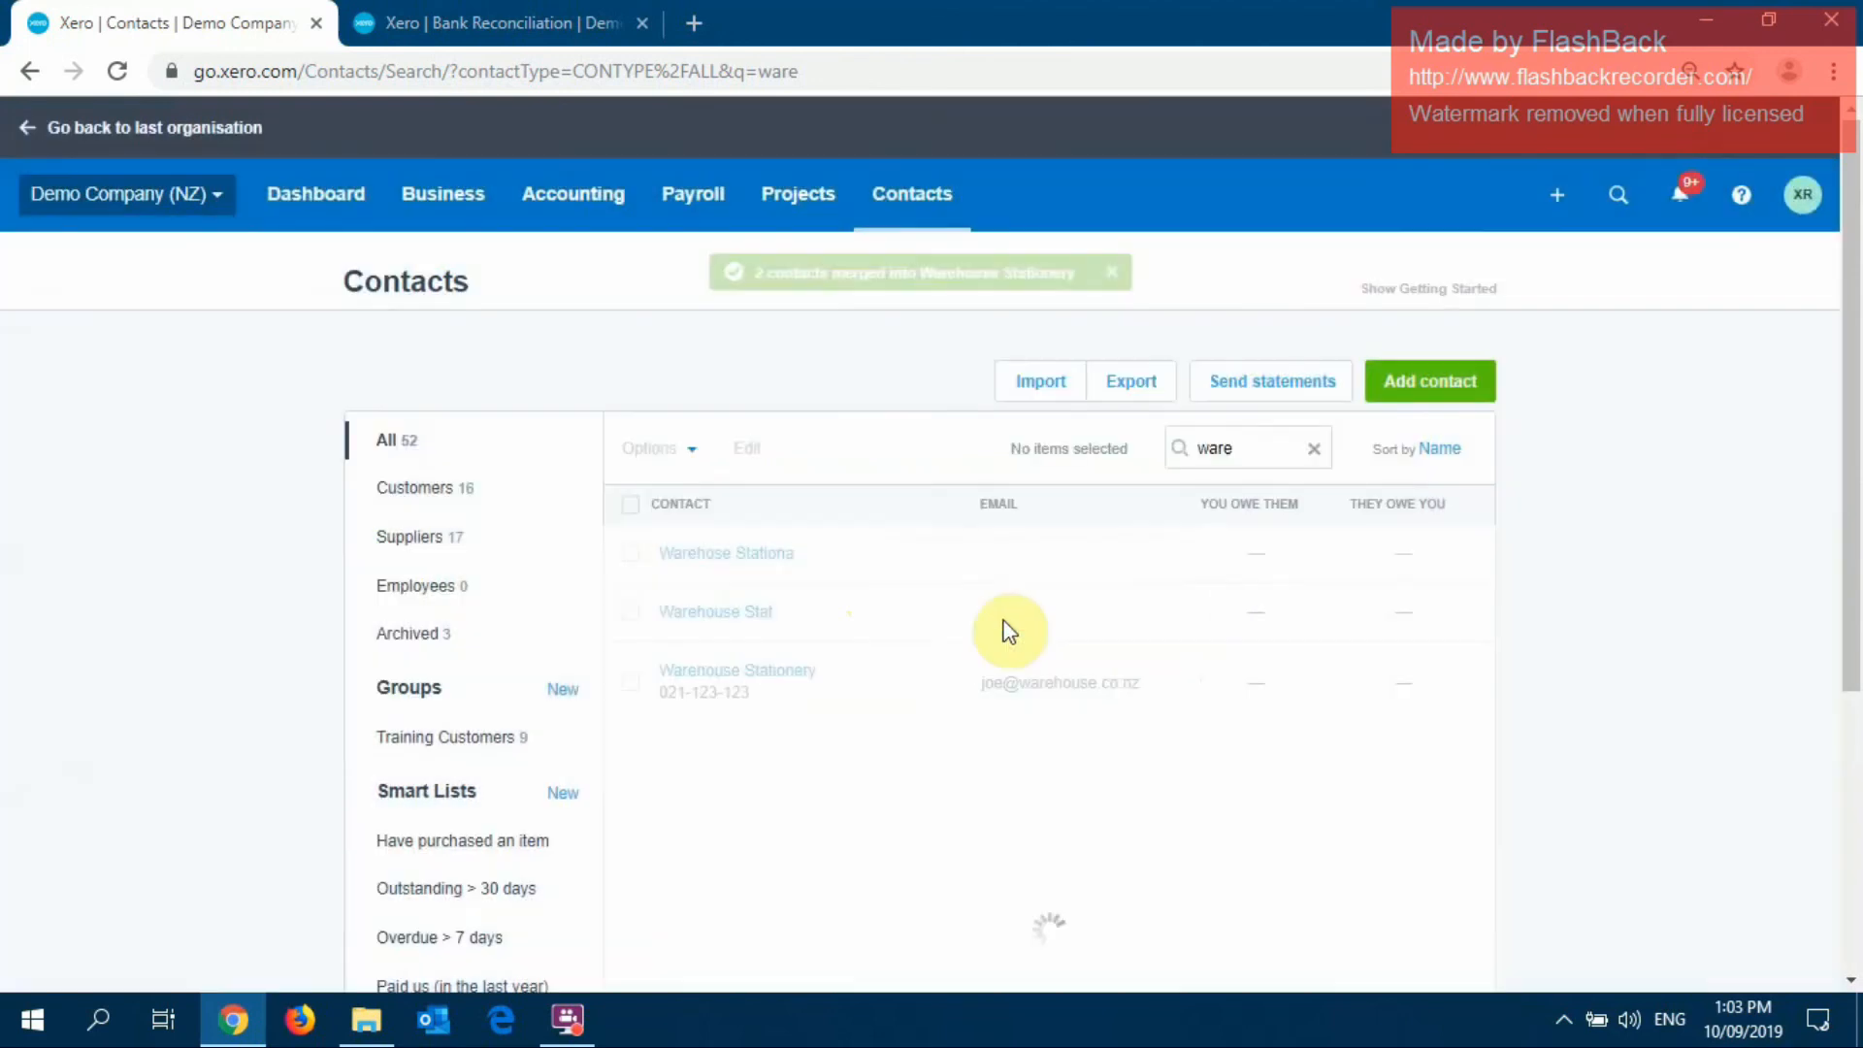